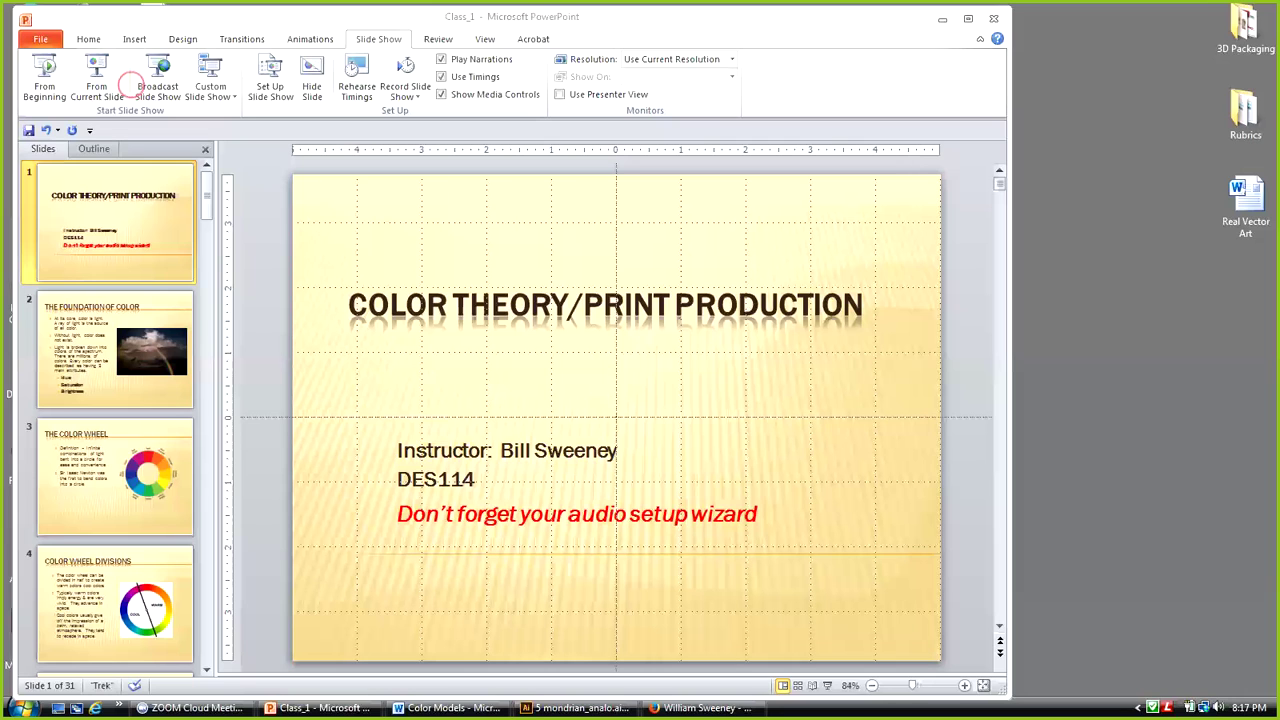
Start the Color Theory/Print Production slide show from the first slide
click(265, 127)
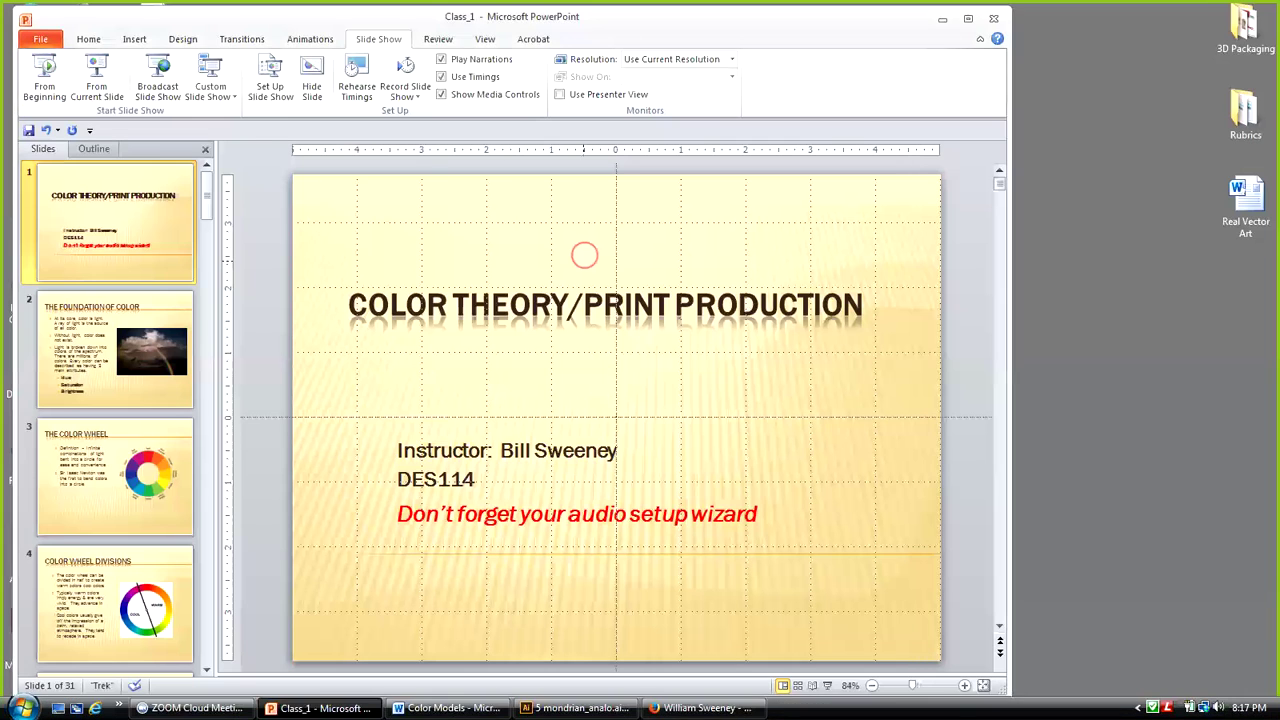
click(52, 66)
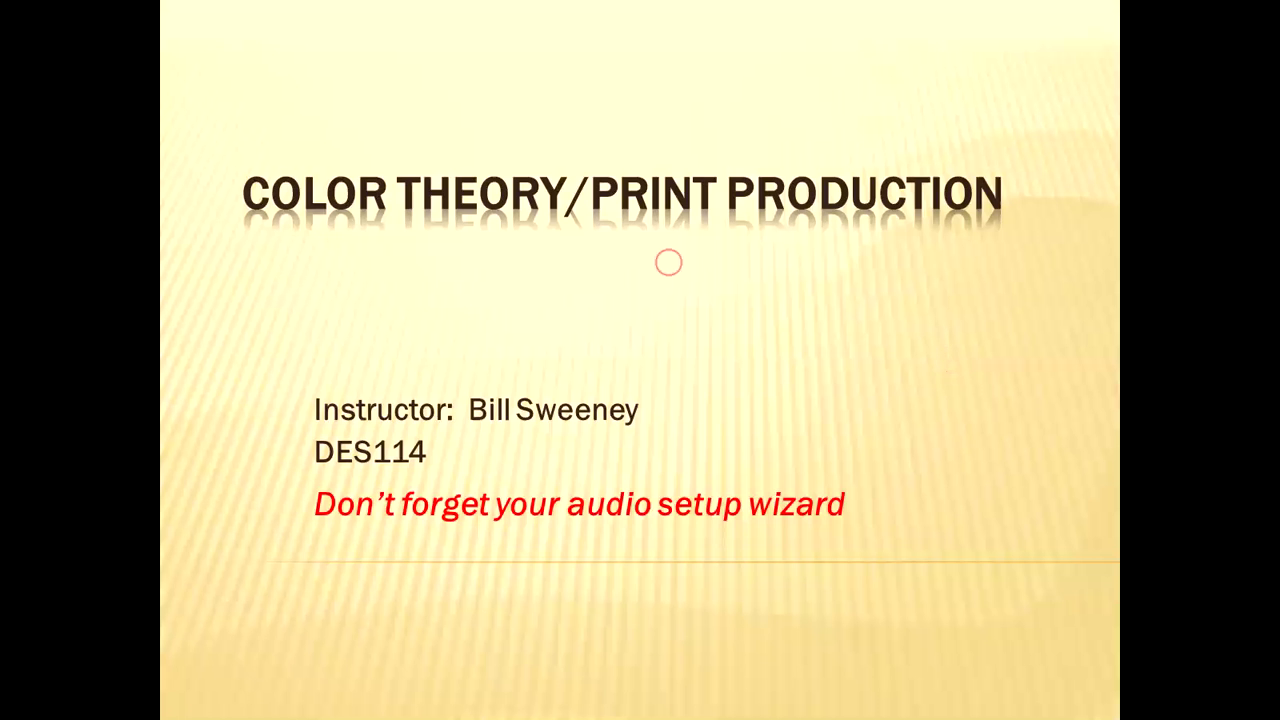
Advance the slide show to The Foundation of Color slide
click(669, 262)
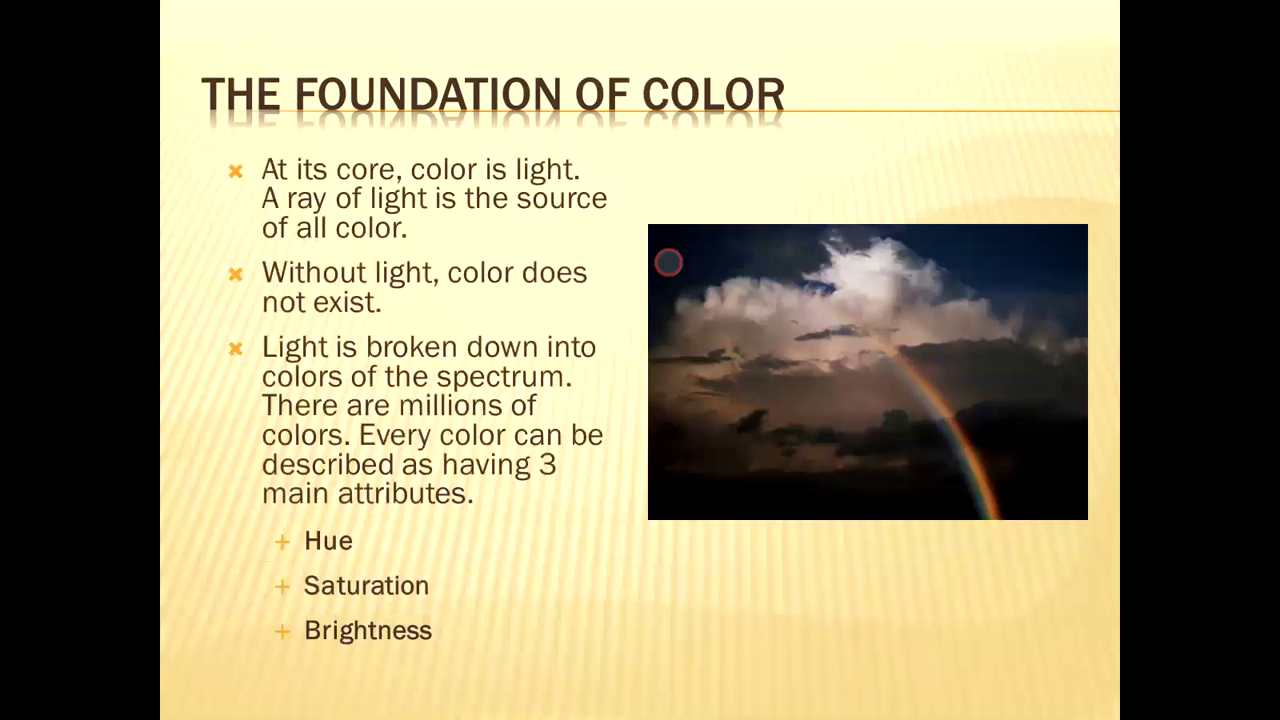
Advance through The Color Wheel slide to Color Wheel Divisions
click(668, 262)
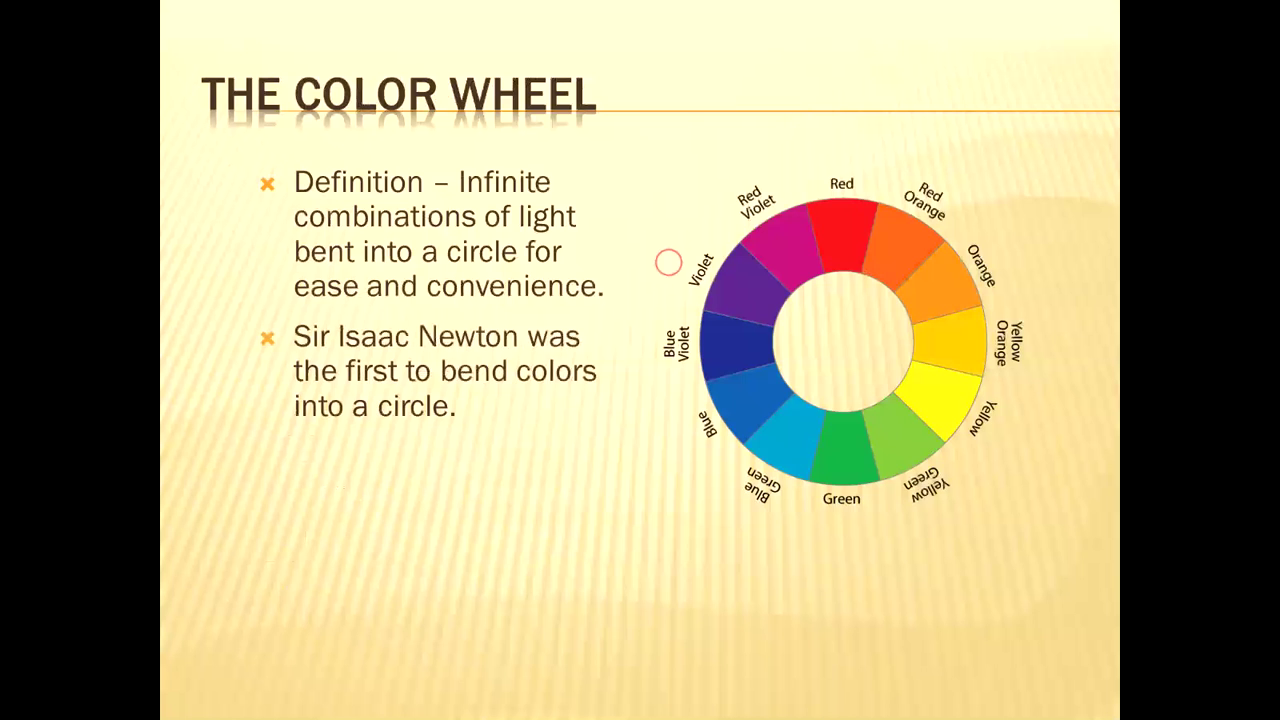
click(668, 262)
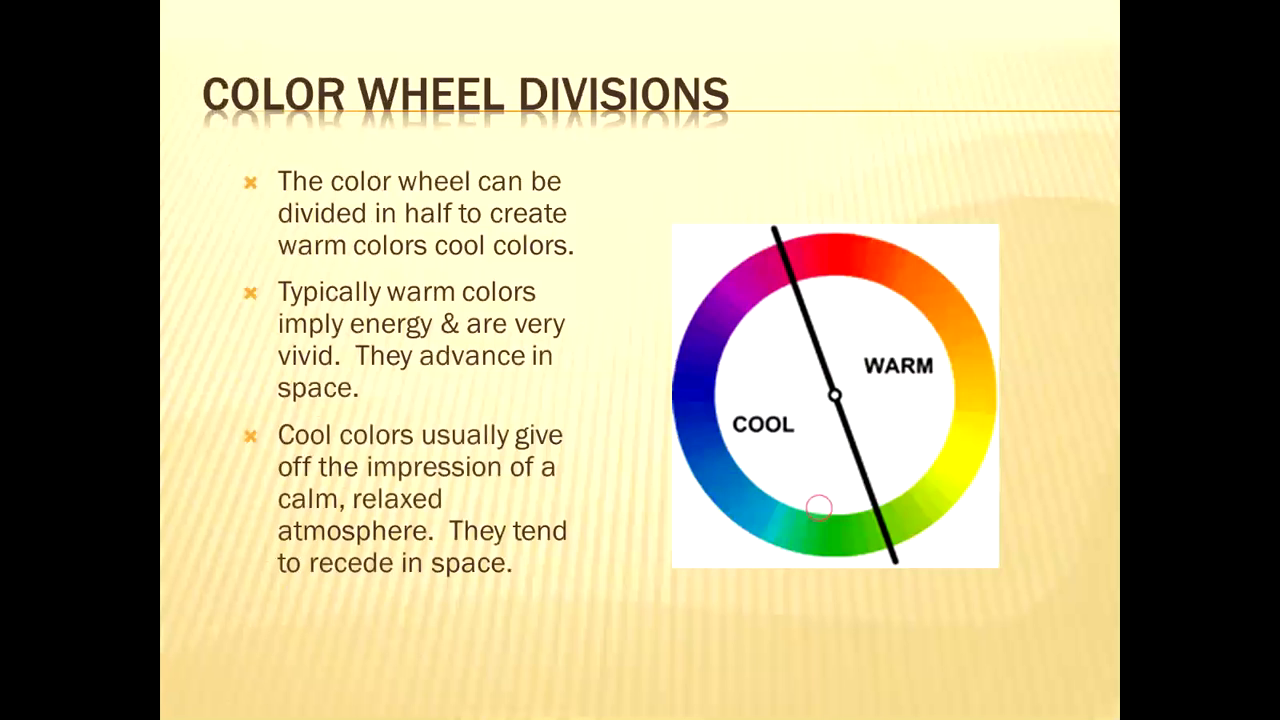
Advance the slide show to the Hues of the Color Wheel slide
click(818, 507)
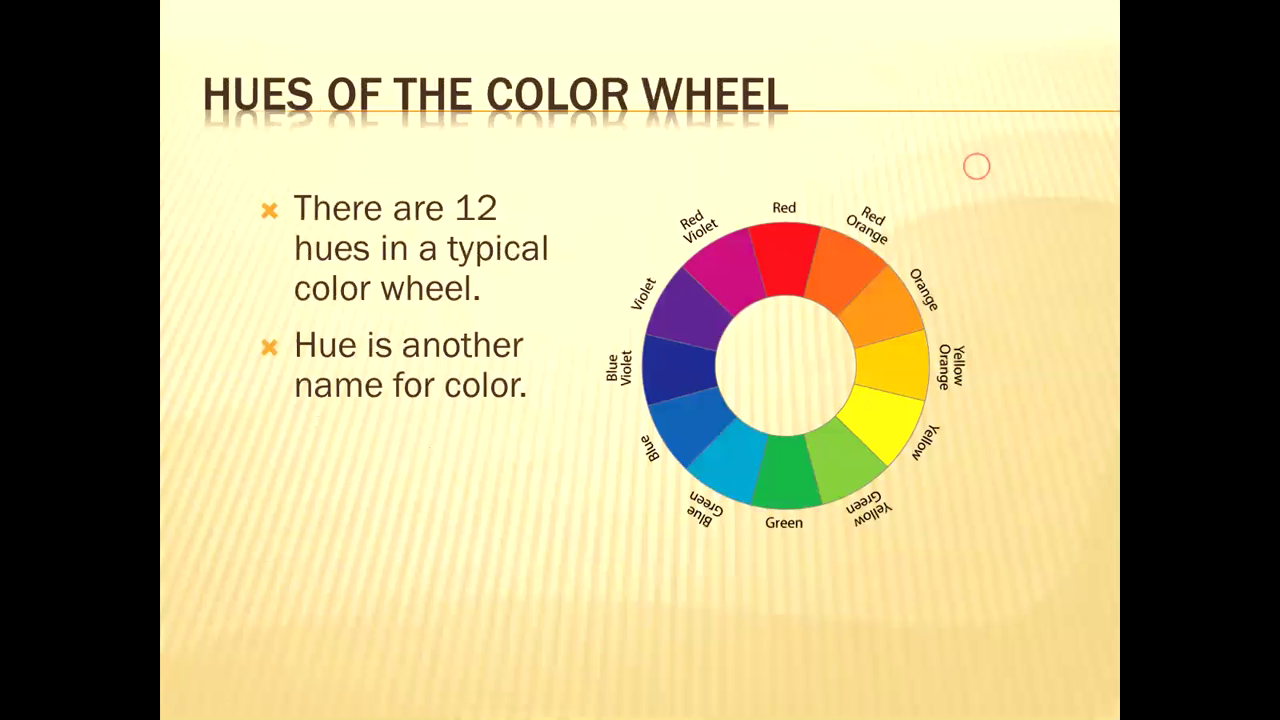
key(Right)
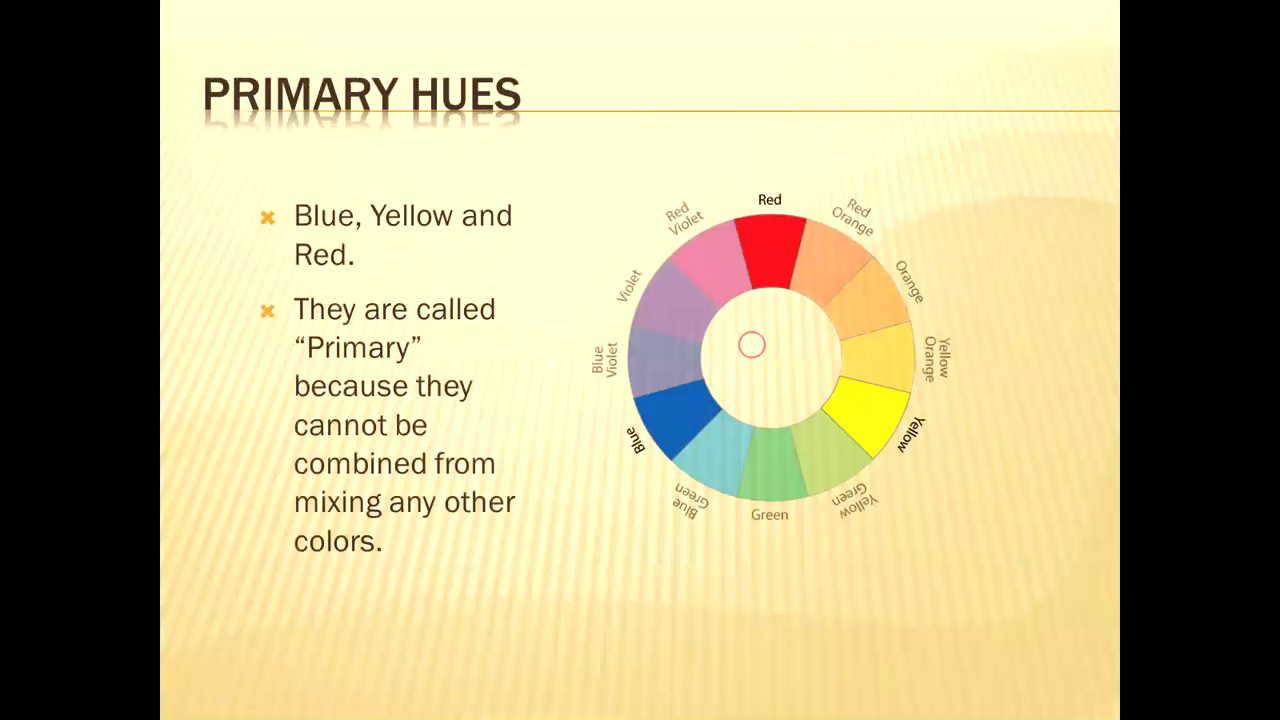
Advance the slide show to the Secondary Hues slide
click(752, 345)
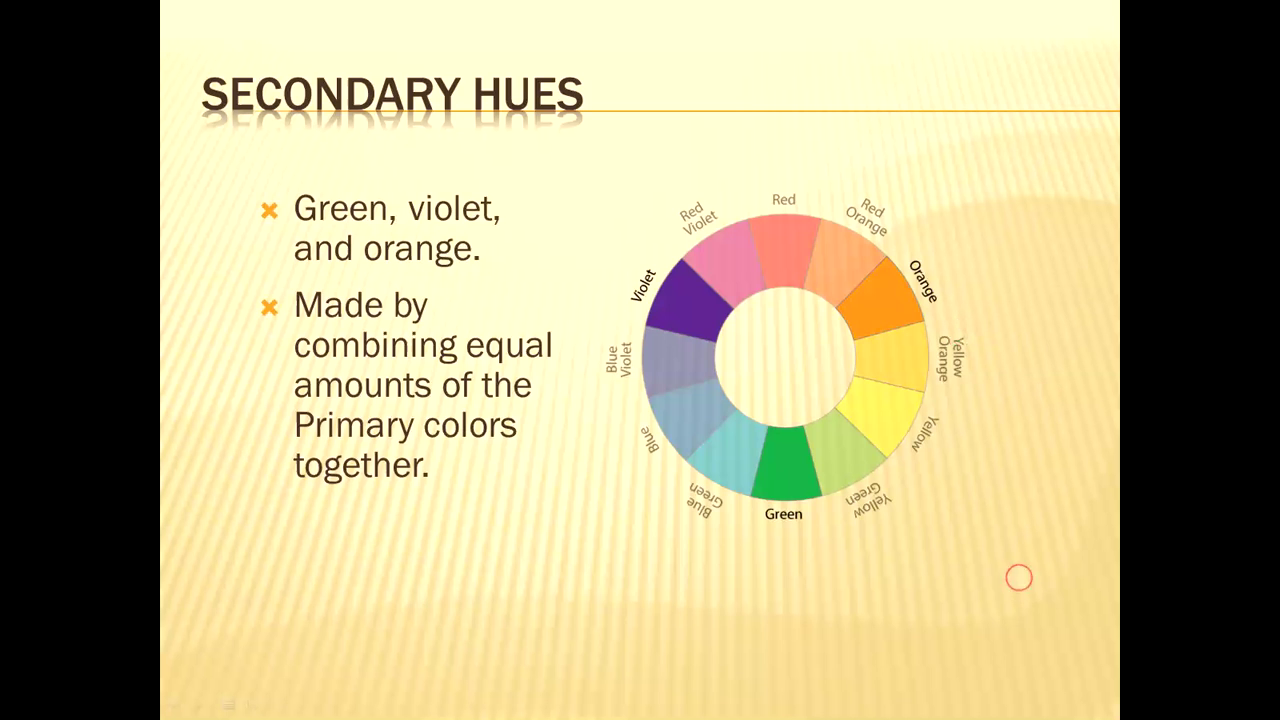
Advance the slide show to Tertiary or Intermediate Hues with the Right arrow
key(Right)
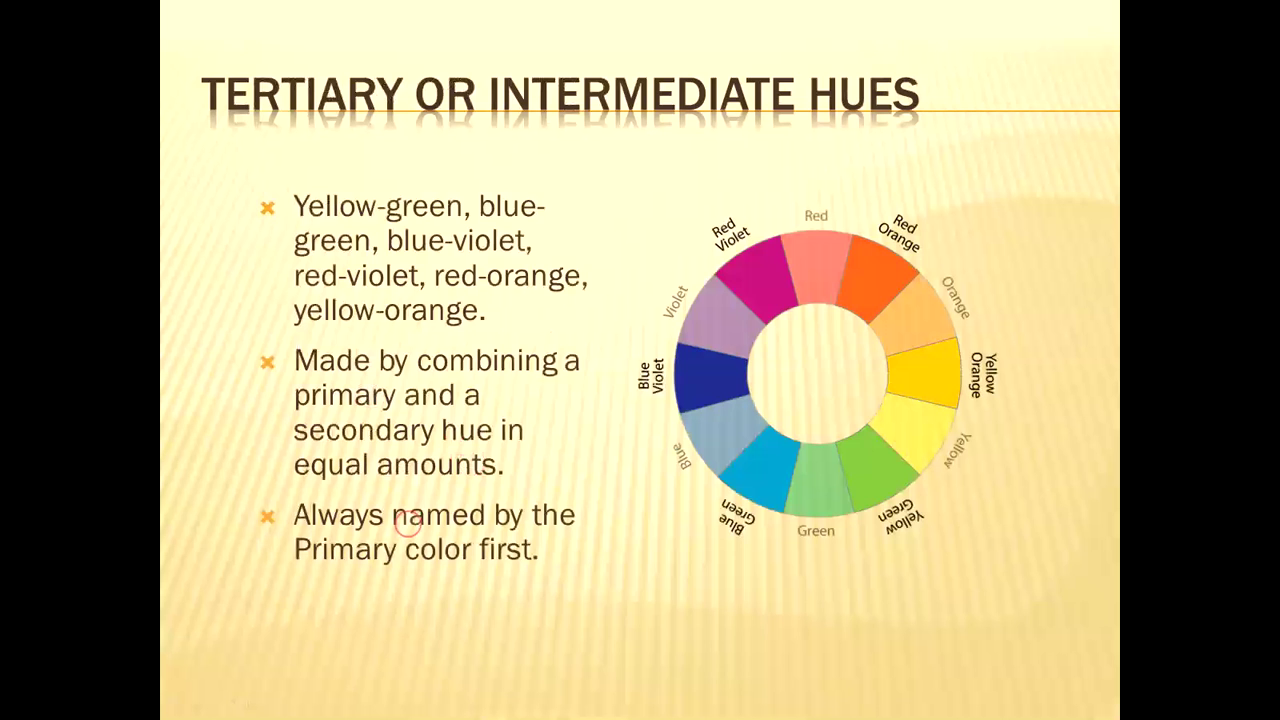
Advance to the Basic Color Schemes/Color Harmonies slide listing seven harmonies
key(Right)
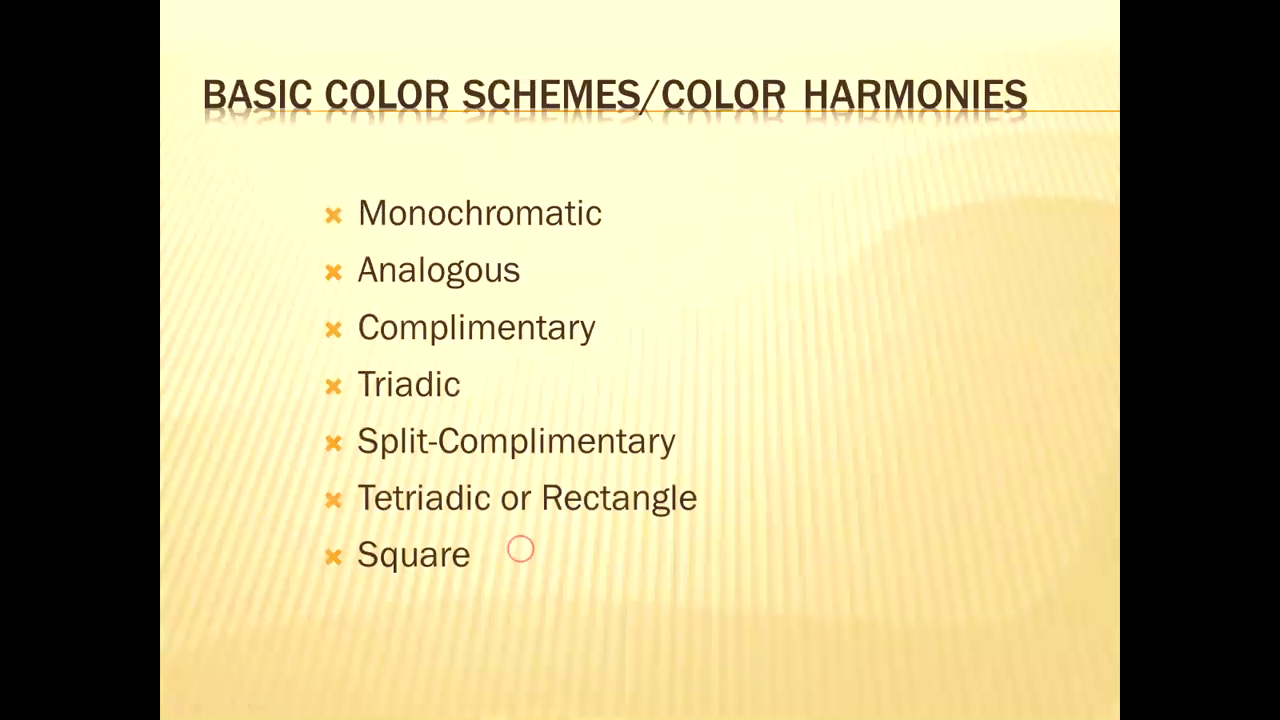
Step through Monochromatic Color Scheme to the Complimentary Color Scheme slide
click(520, 548)
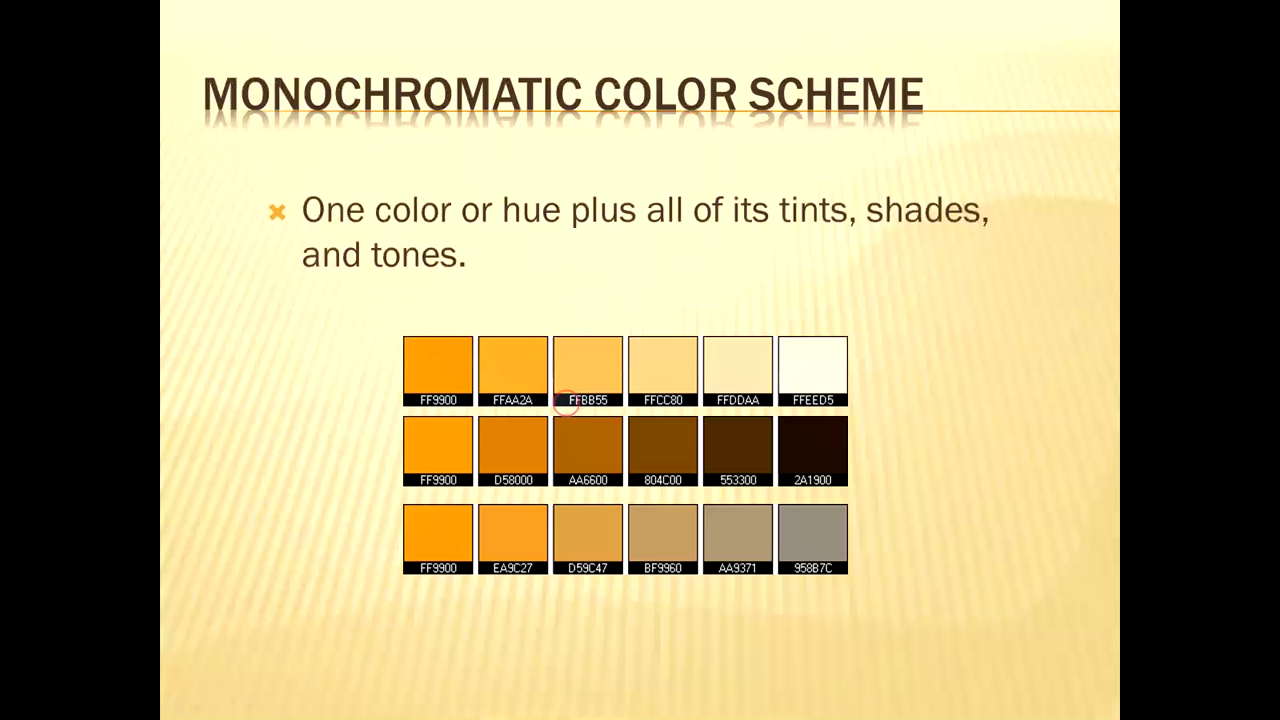
click(566, 401)
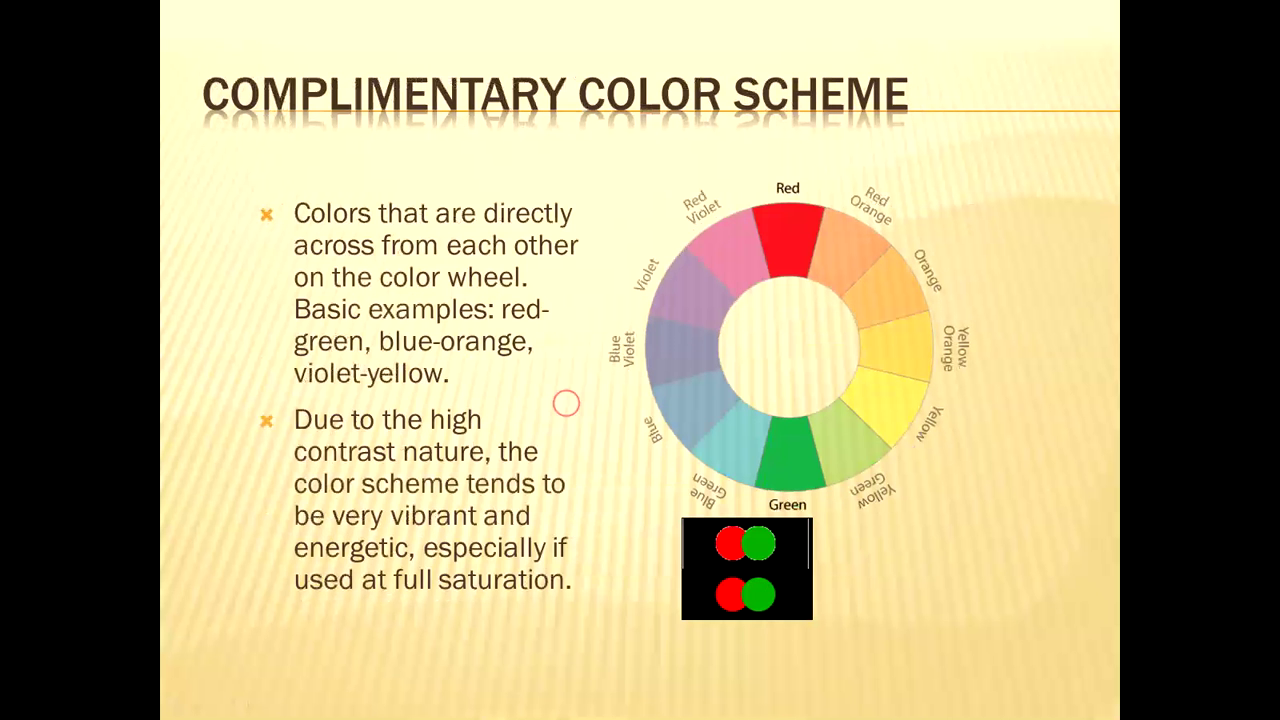
Advance the slide show by one slide toward Analogous Color Scheme
click(566, 403)
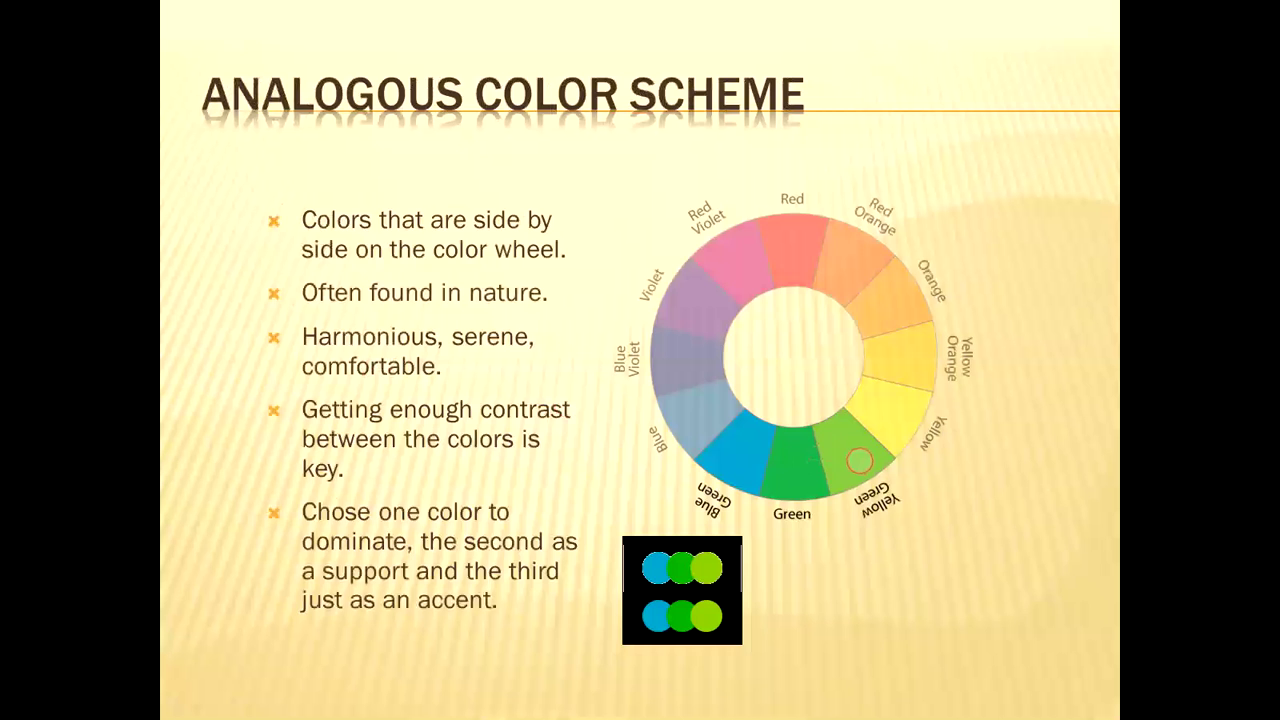
Advance from Analogous Color Scheme to the Complimentary Color Scheme slide
click(859, 460)
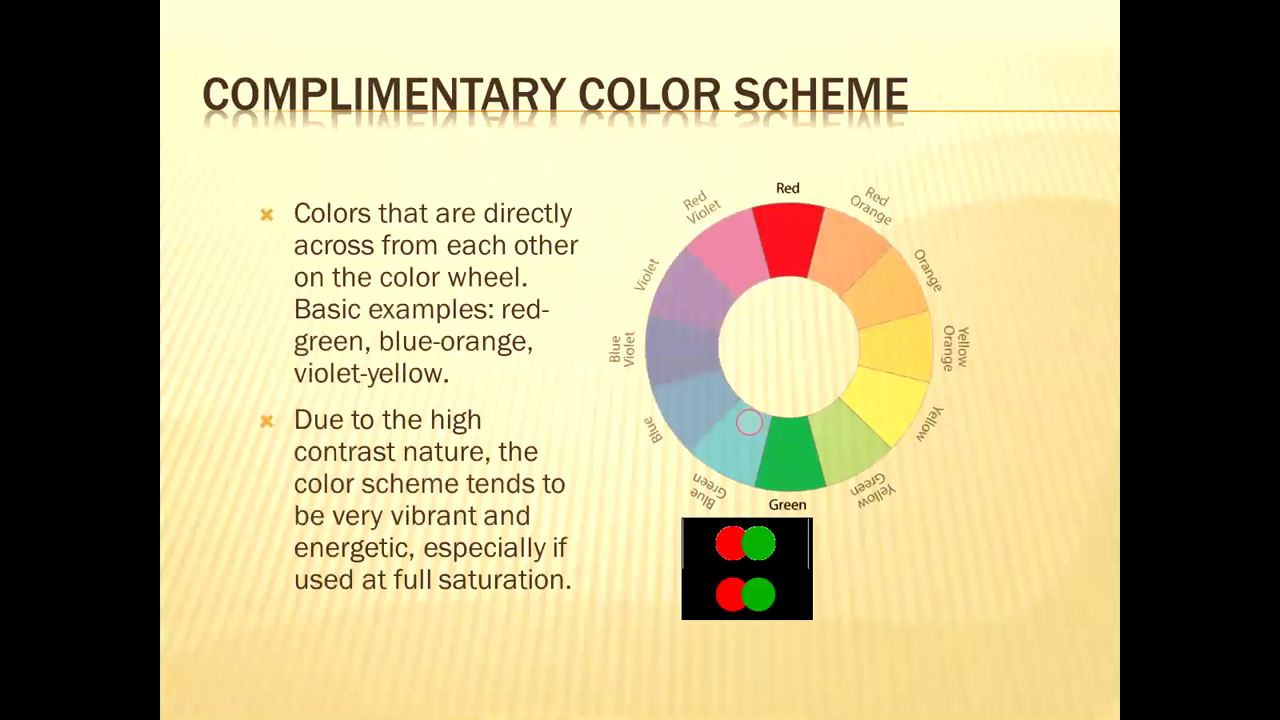
Advance the slideshow to the Triadic Color Scheme slide with green, violet and orange circles
click(749, 422)
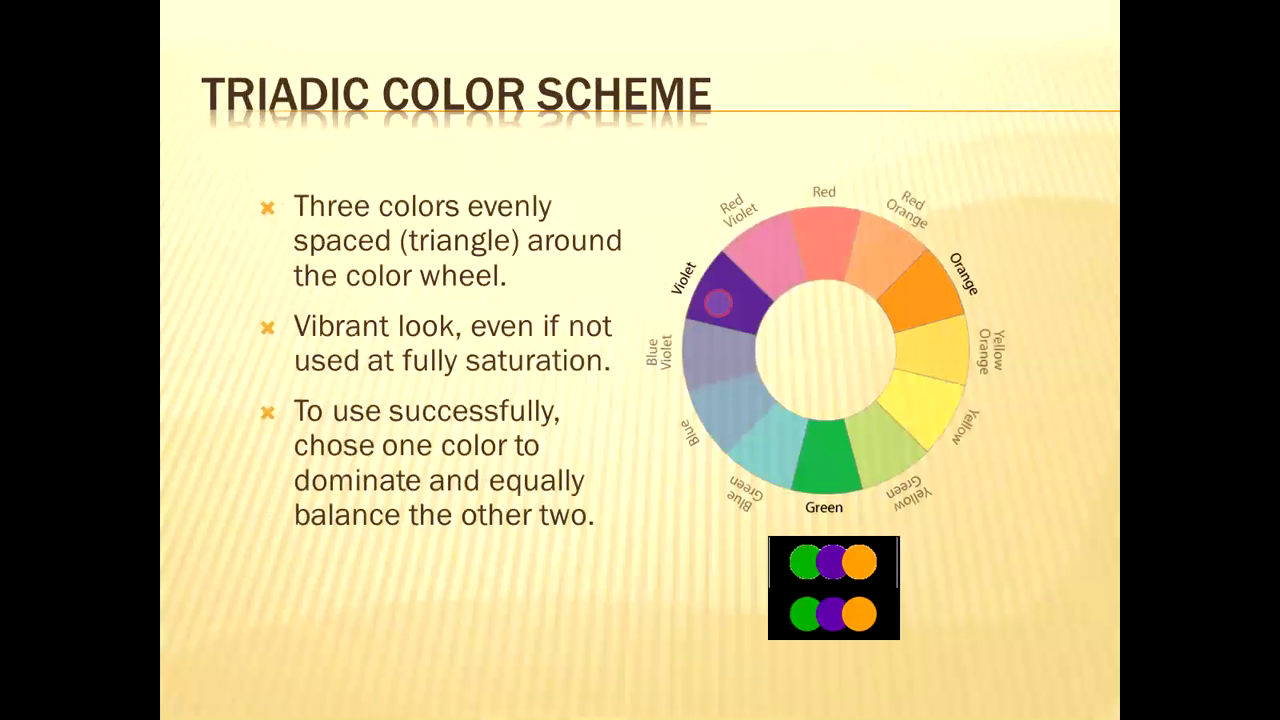
Move on to the Split-Complimentary Color Scheme slide pairing green with red violet and red orange
click(718, 302)
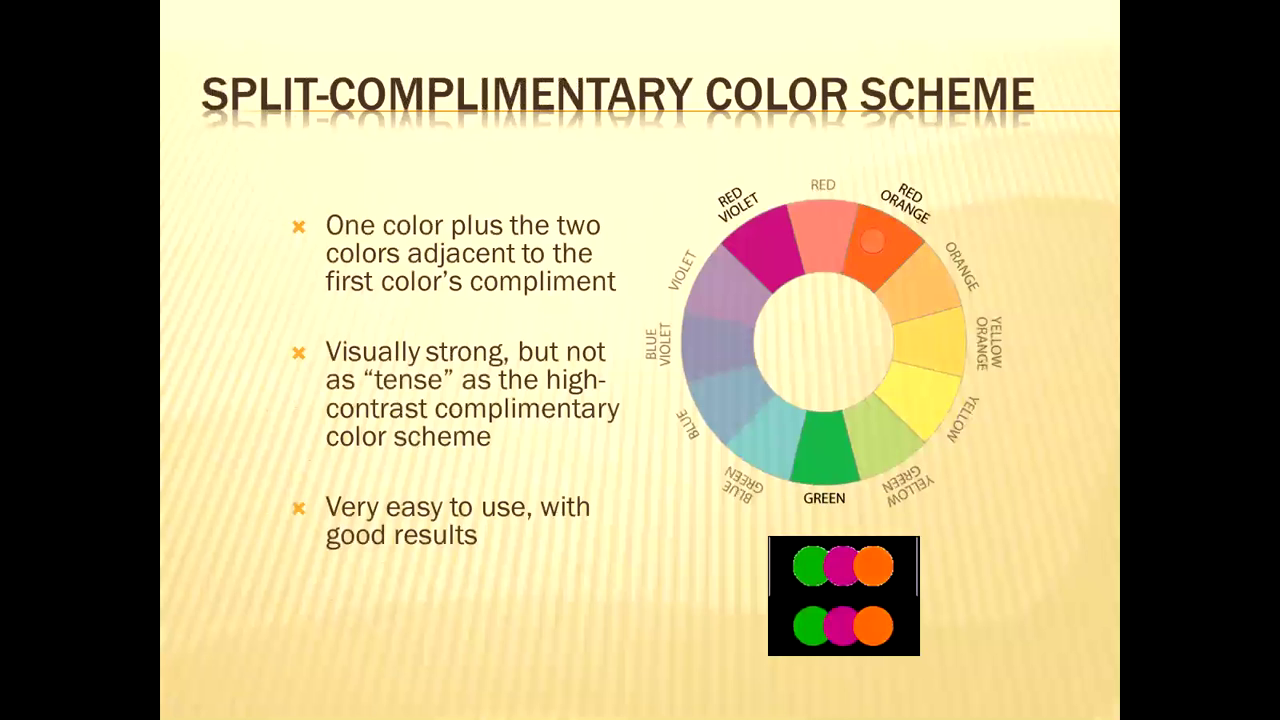
Advance to the Tetriadic or Rectangle Color Scheme slide showing two complementary pairs
click(872, 240)
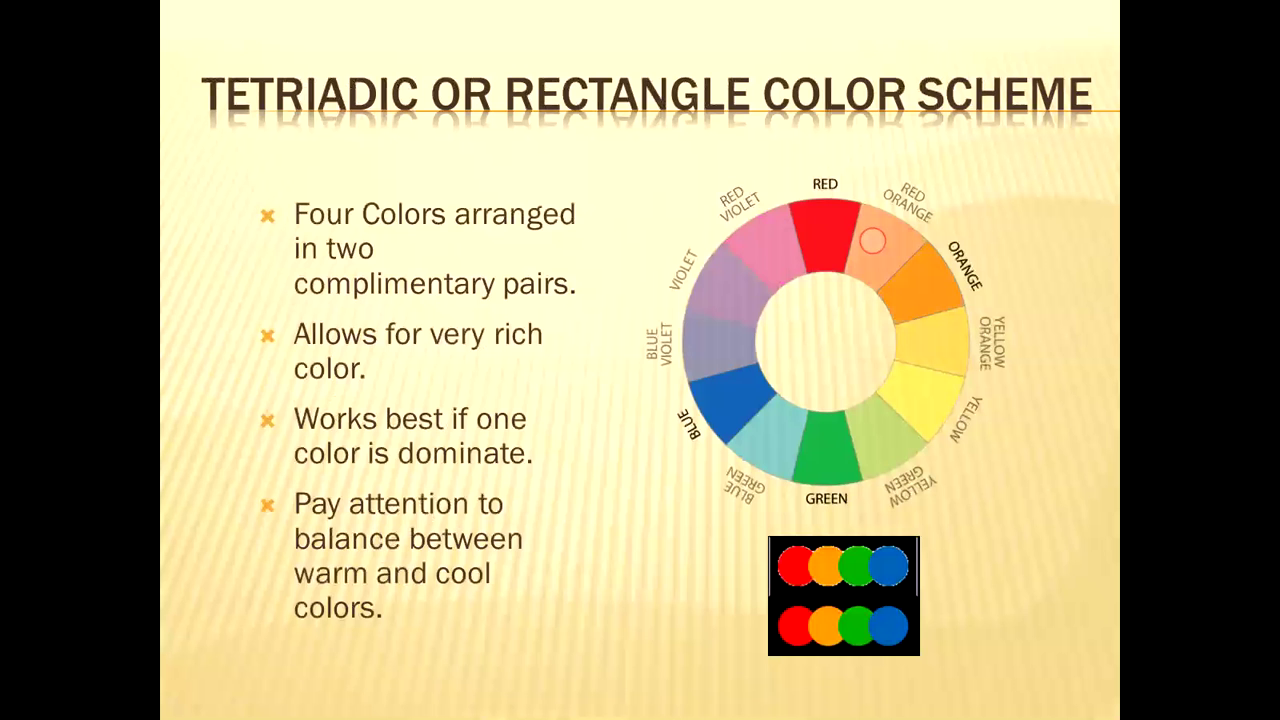
Advance to the Square Color Scheme slide with red, blue, green and yellow circles
click(872, 240)
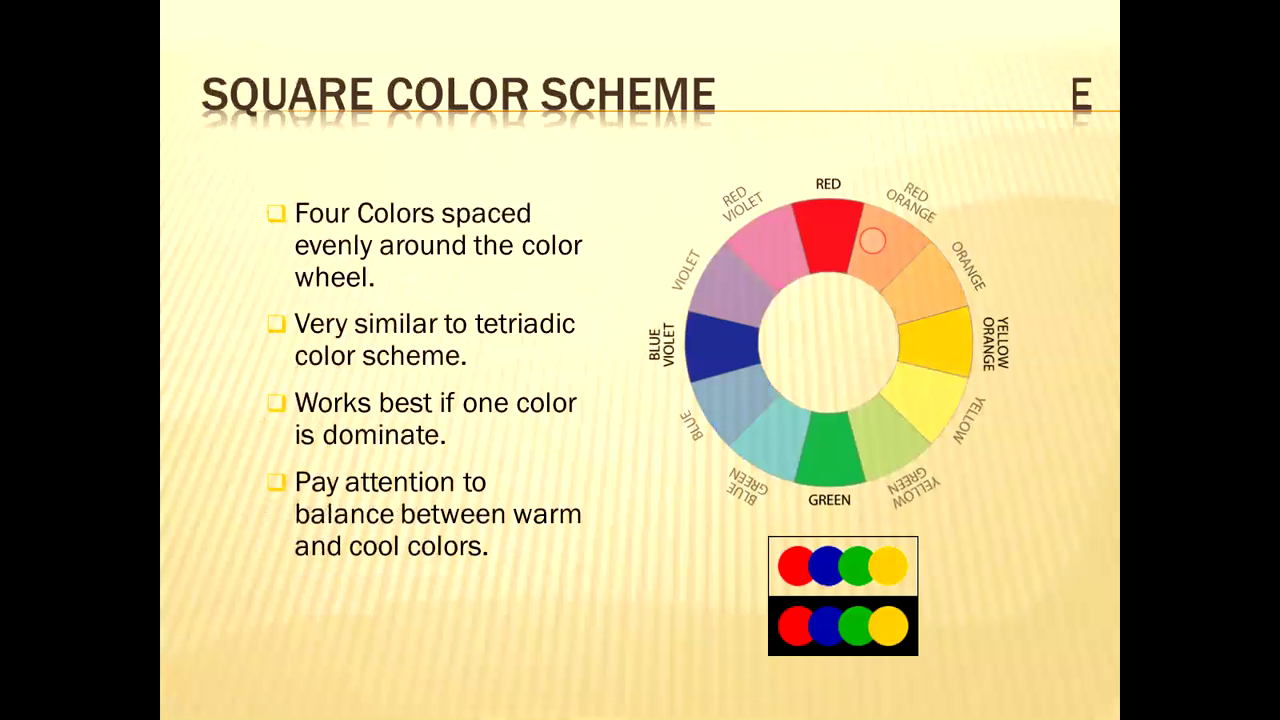
Advance to the Tints, Shades and Tones slide with its FF9900 orange swatch rows
click(872, 240)
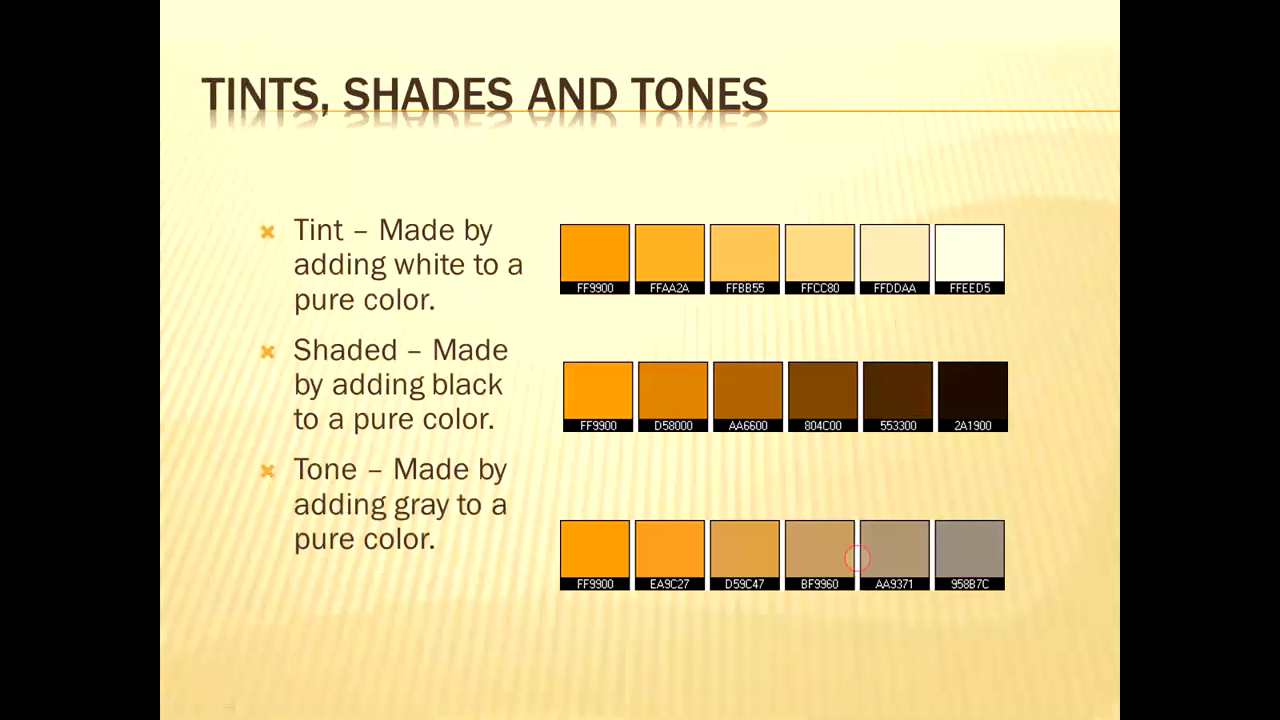
Advance to The Neutrals slide defining white, black and gray
click(954, 545)
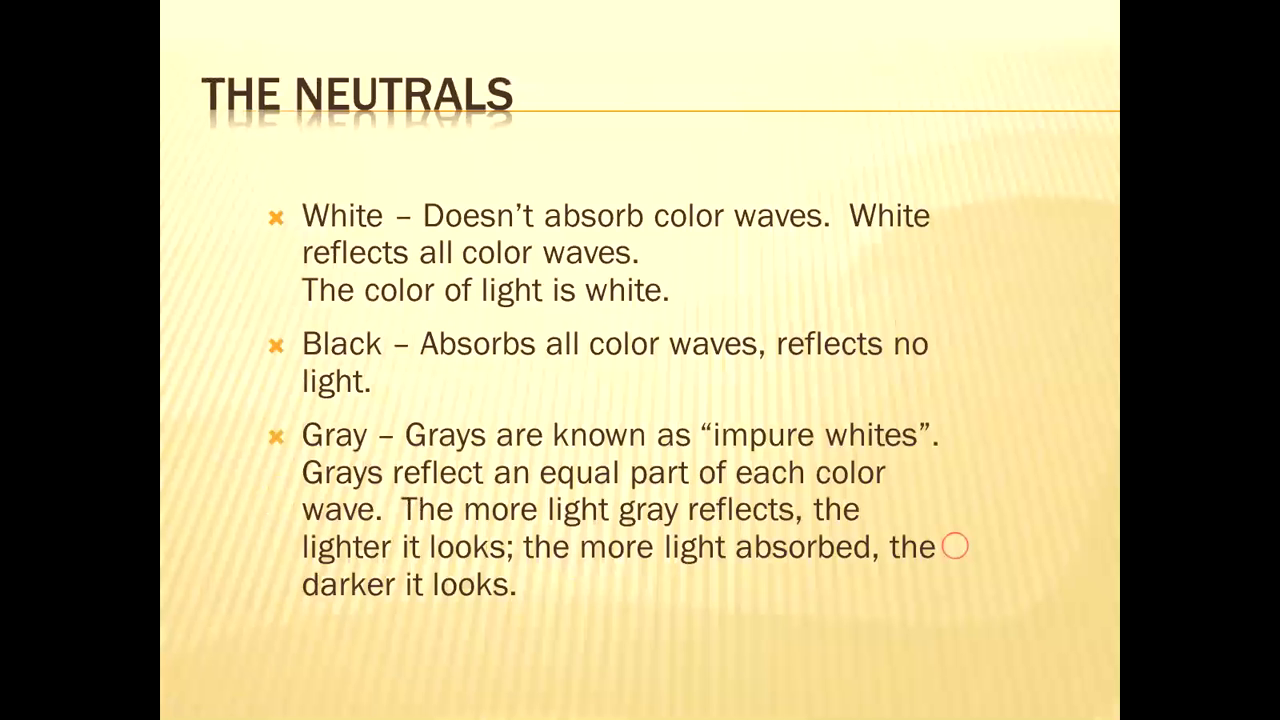
Advance through the Pantone Color Matching System slide to the Other Pantone Systems slide
click(955, 546)
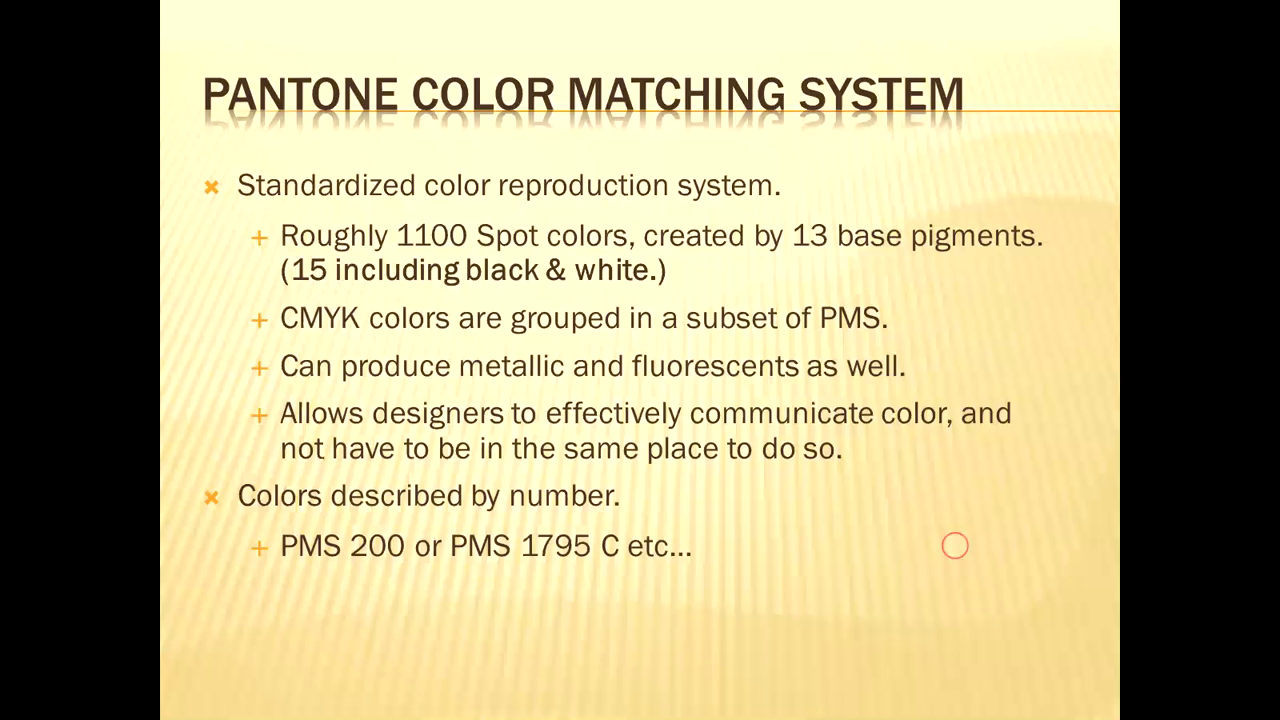
click(955, 545)
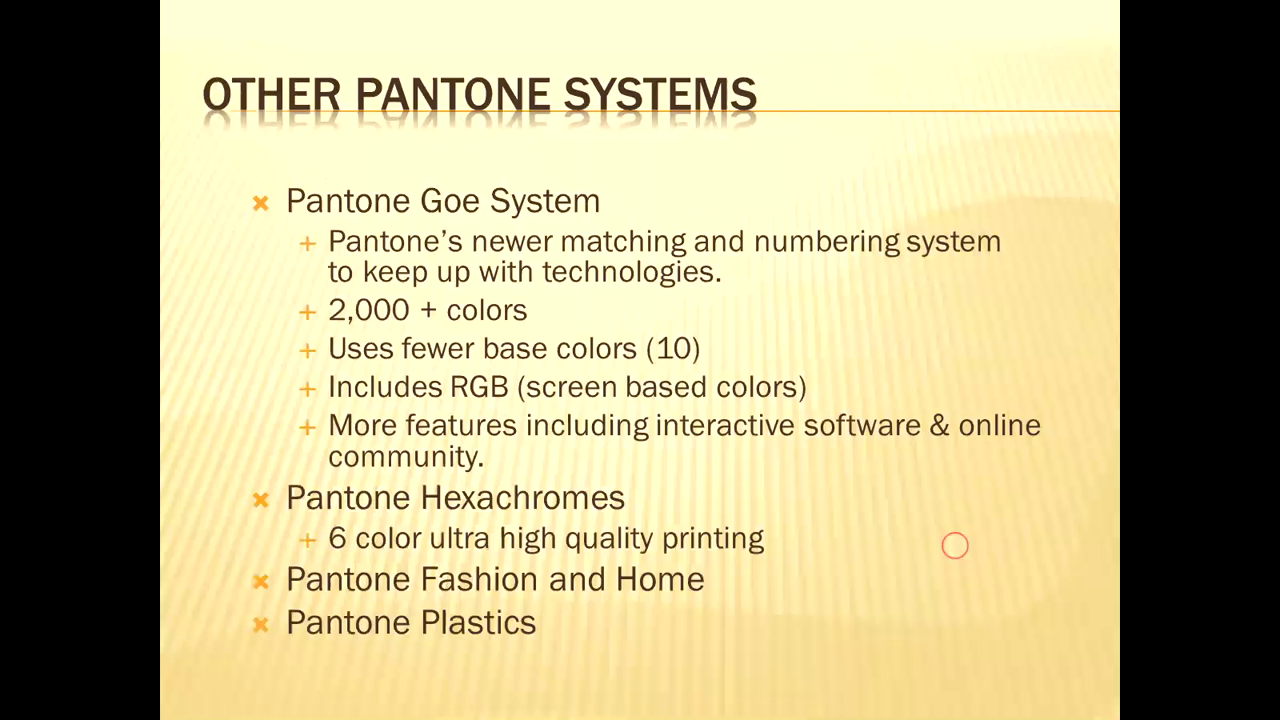
Advance from Other Pantone Systems to the Basic Rules of Color Usage section title
click(955, 545)
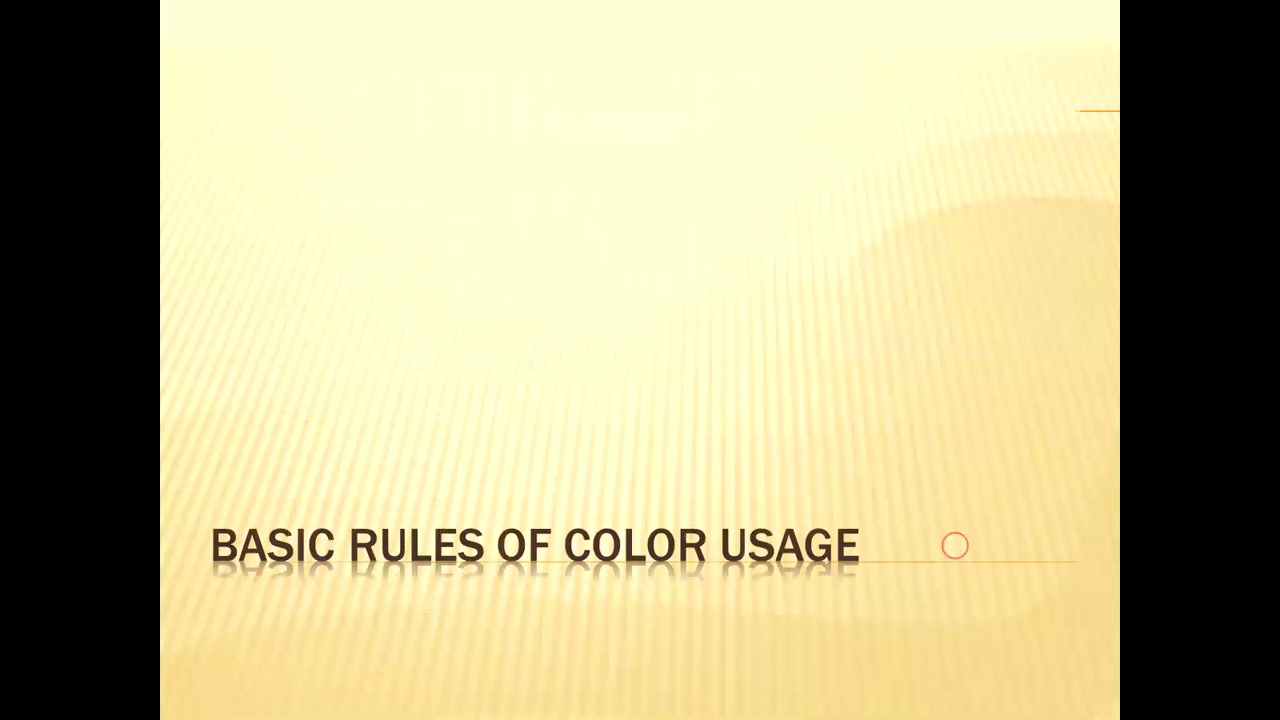
click(955, 545)
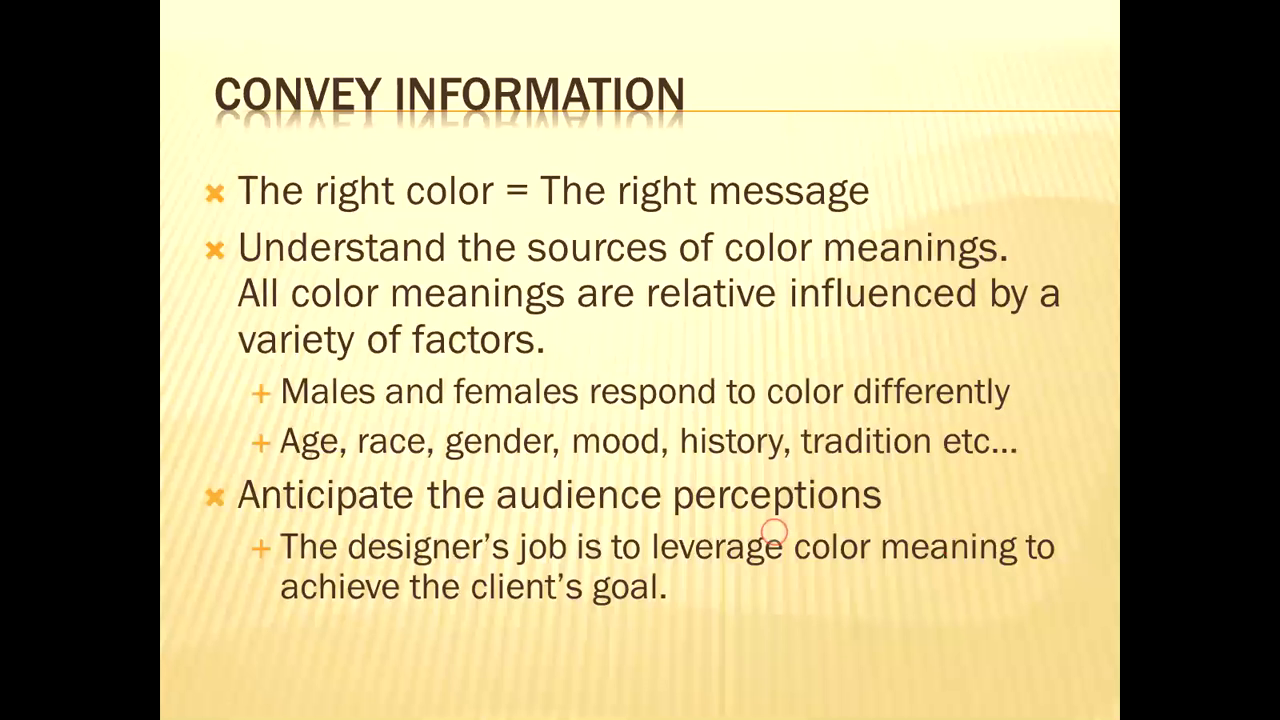
click(774, 531)
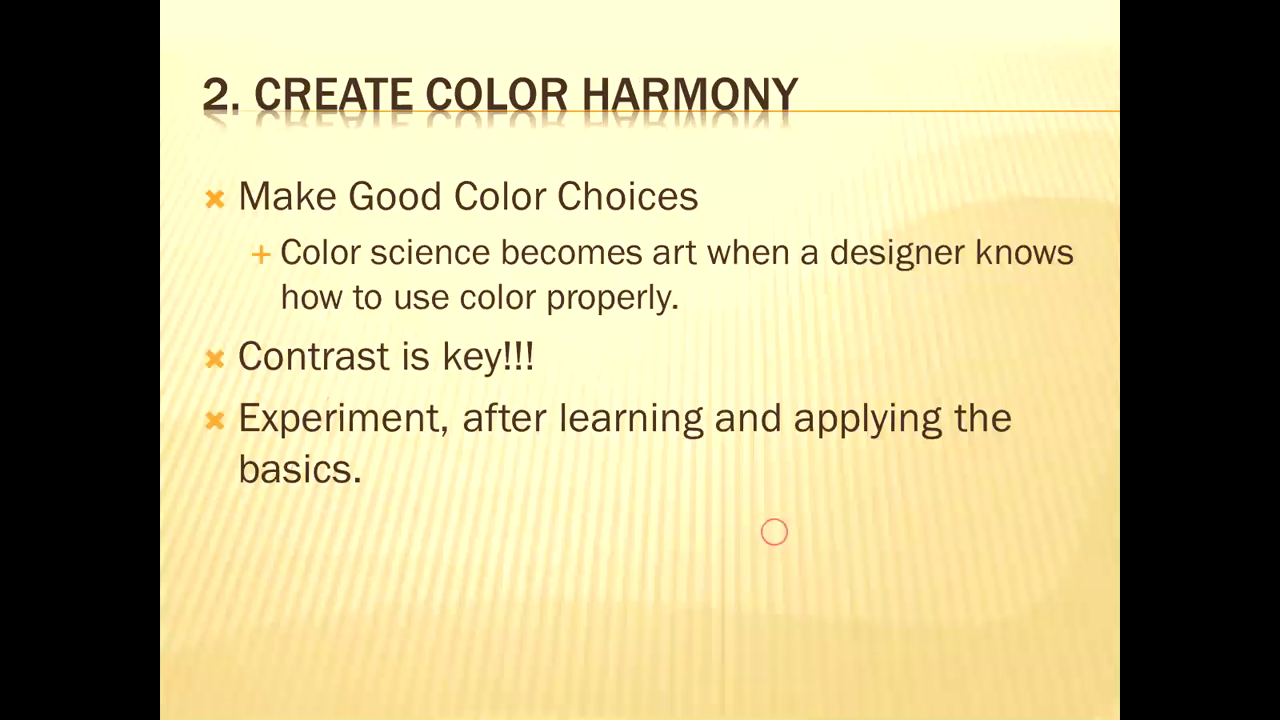
Advance the slideshow toward the 3. Attract and Hold Attention slide
click(774, 531)
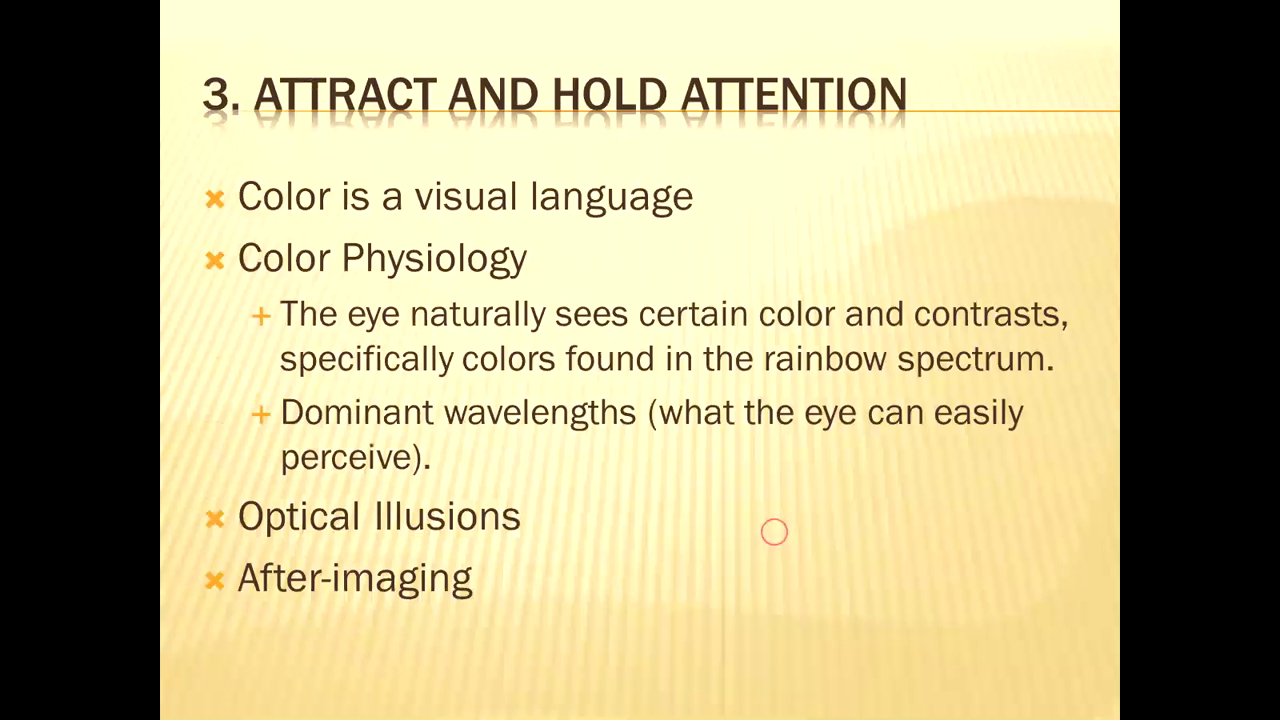
Show the 4. Context Is Everything! slide, then move past it to the end-of-show screen
key(Right)
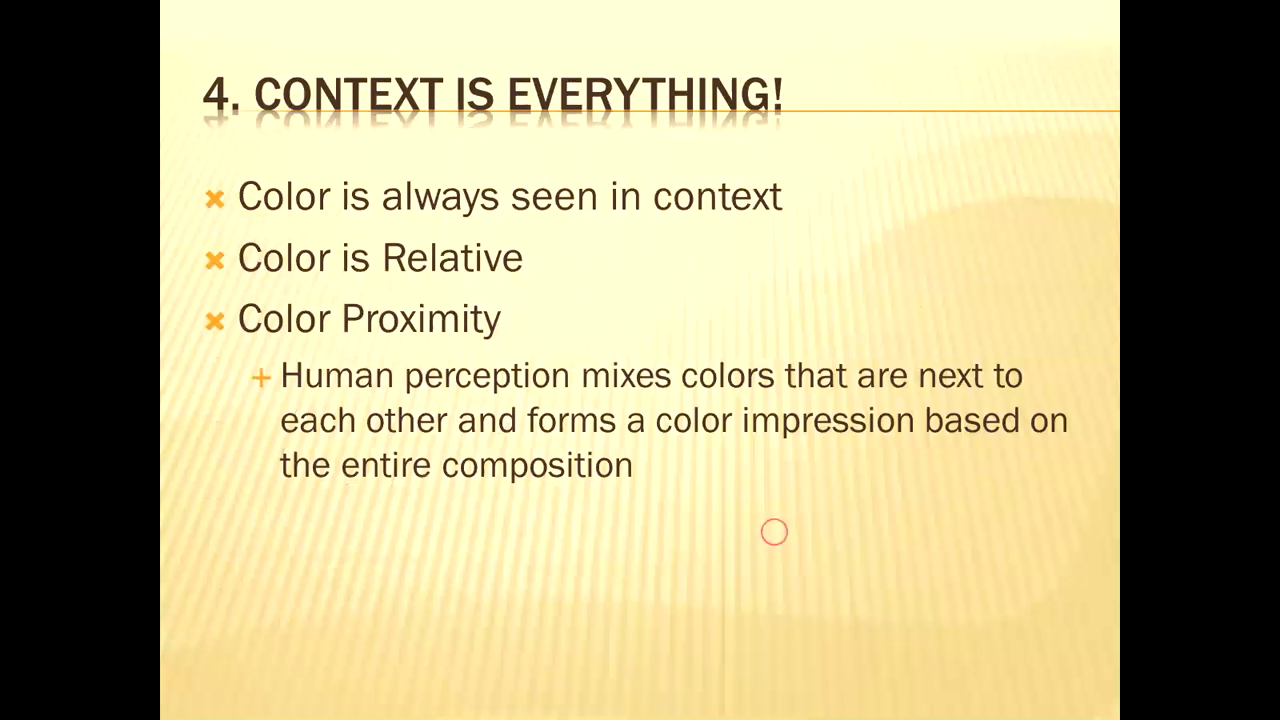
click(774, 531)
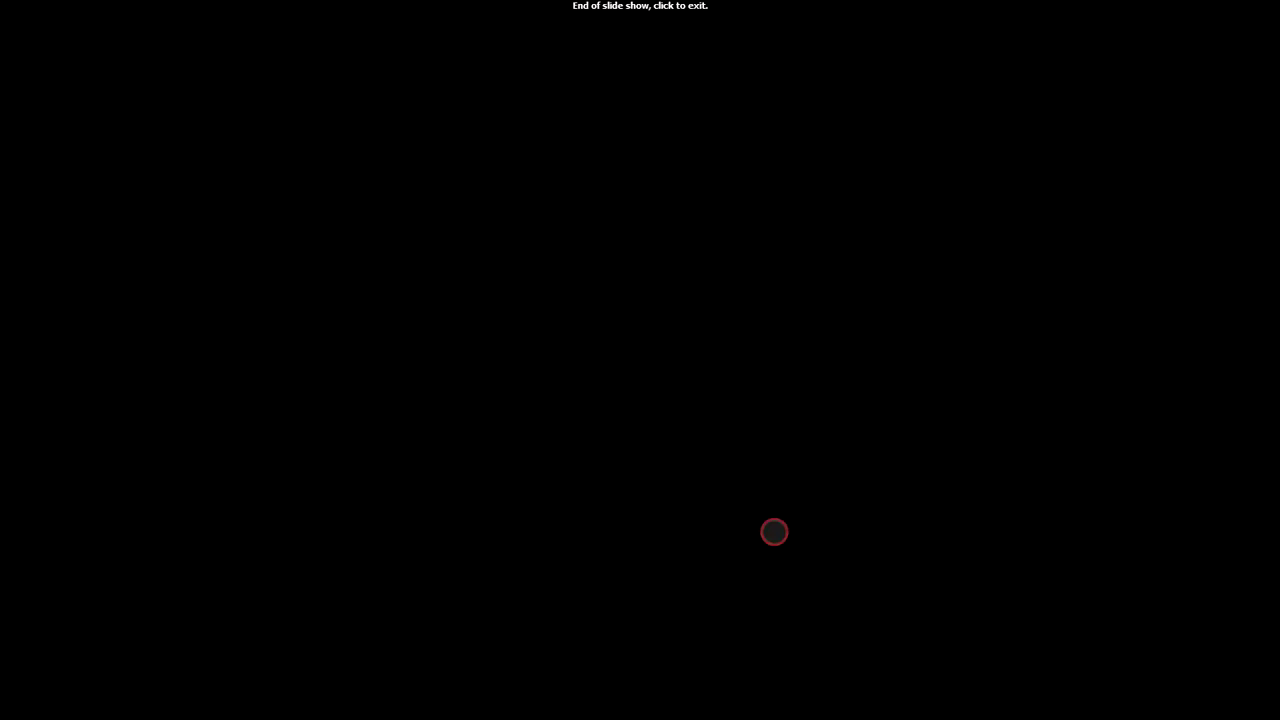
End the PowerPoint slide show, minimize the presentation, and return to the Color Models document
click(774, 531)
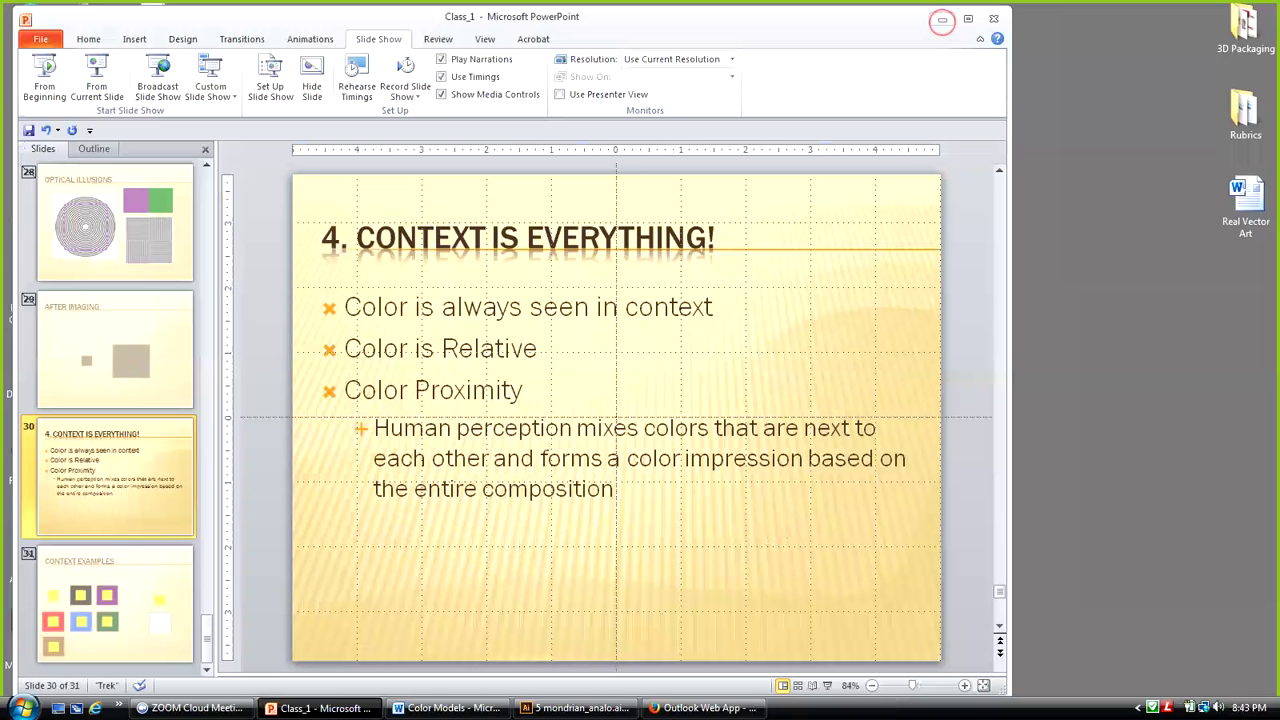
click(942, 20)
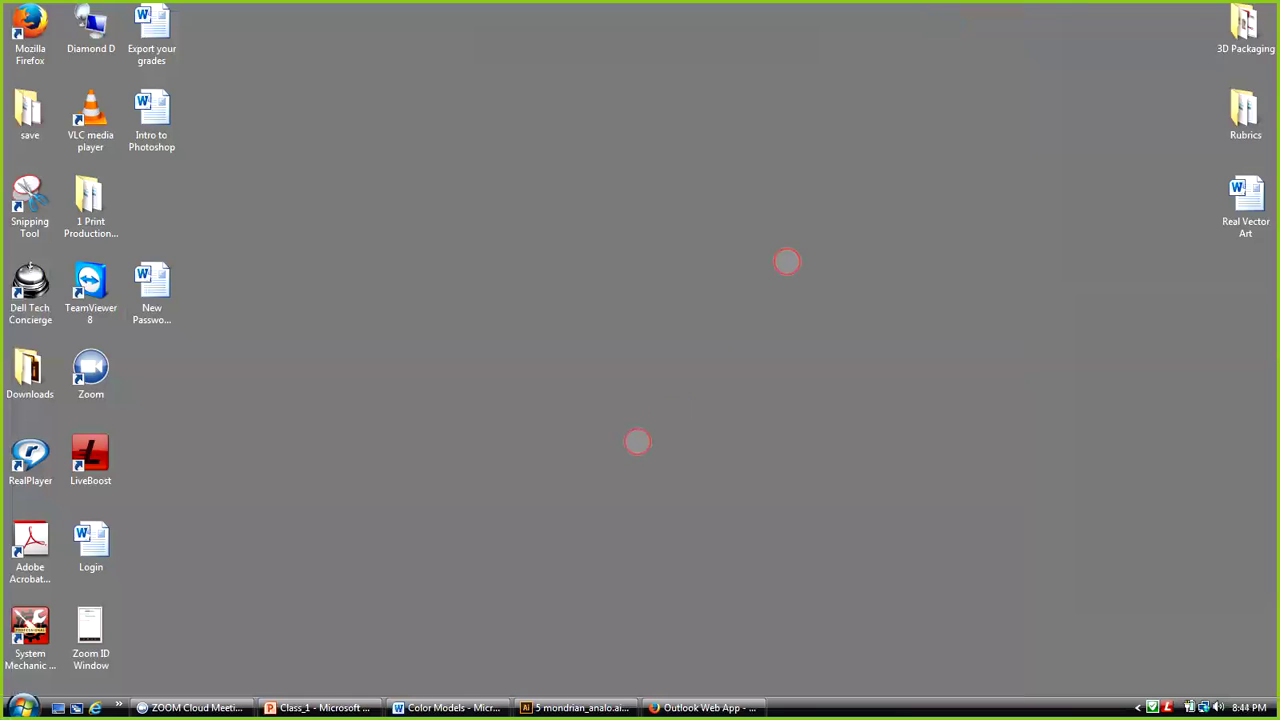
click(440, 703)
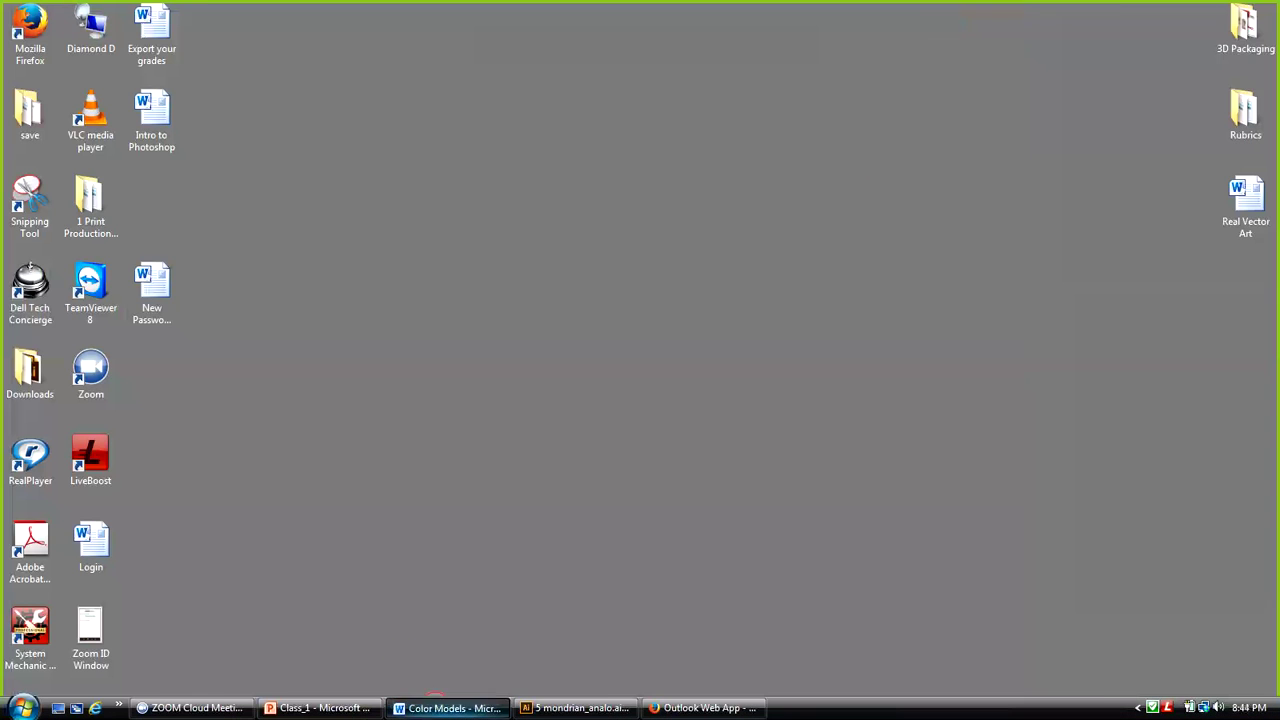
click(962, 43)
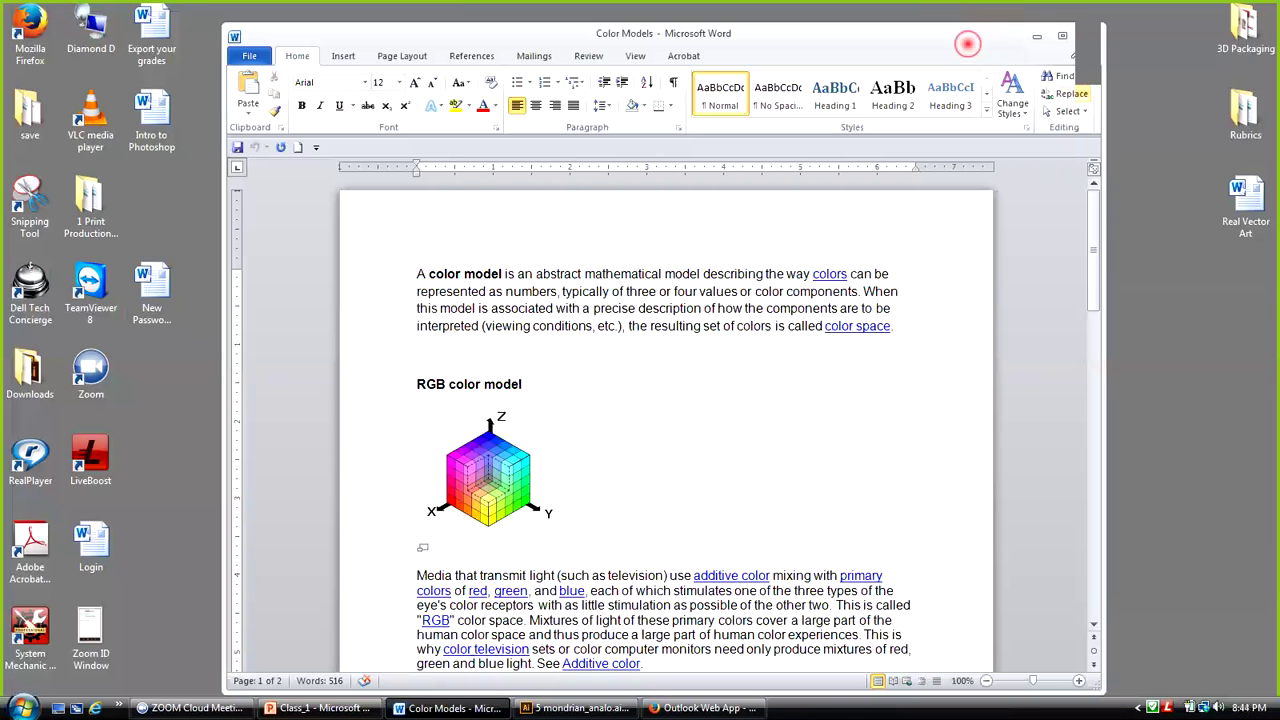
Nudge the Color Models window up-left and bring the RGB color cube section into view
drag(931, 37, 911, 26)
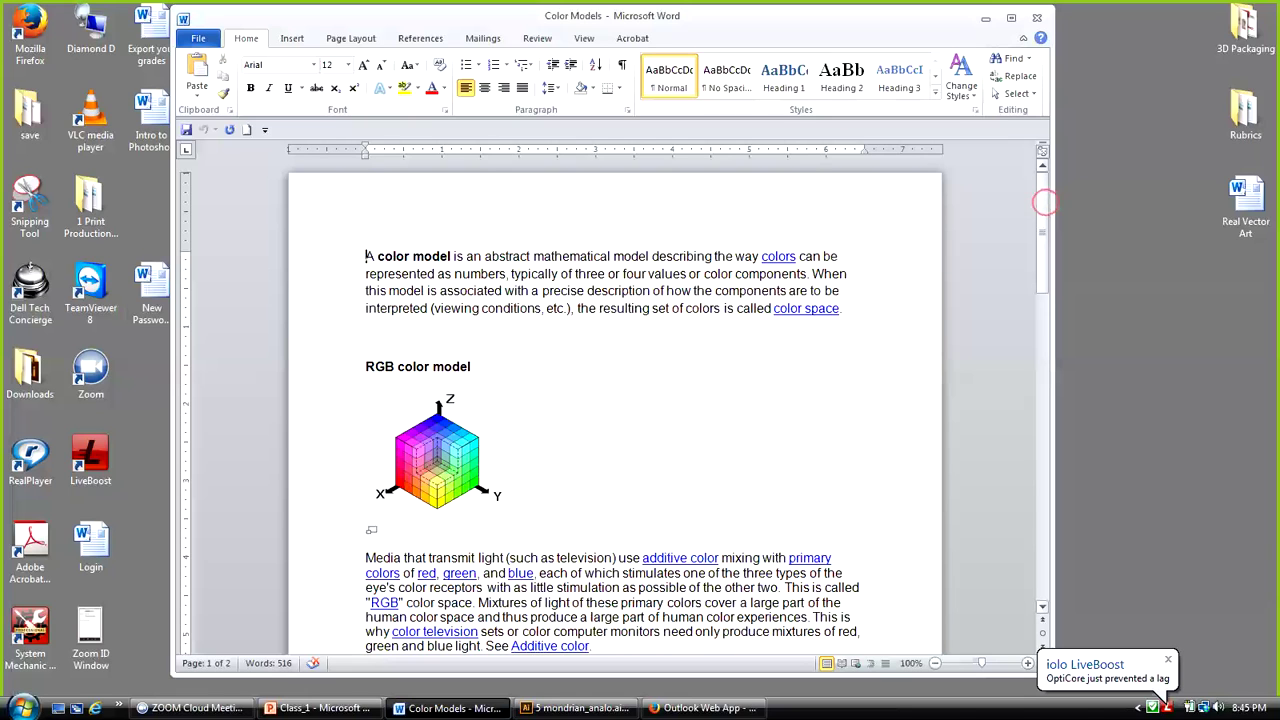
drag(1044, 202, 1043, 213)
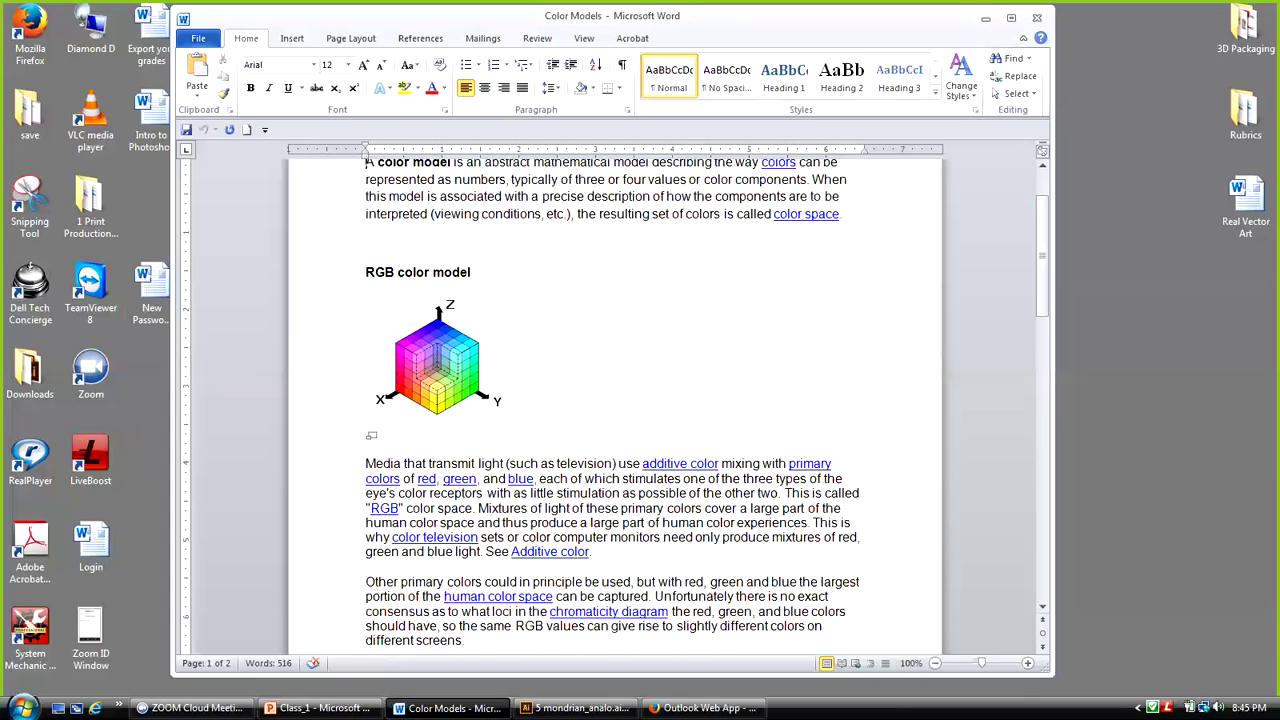
Scroll down past the RGB text until the 'CMYK color model' heading appears
drag(1045, 307, 1045, 357)
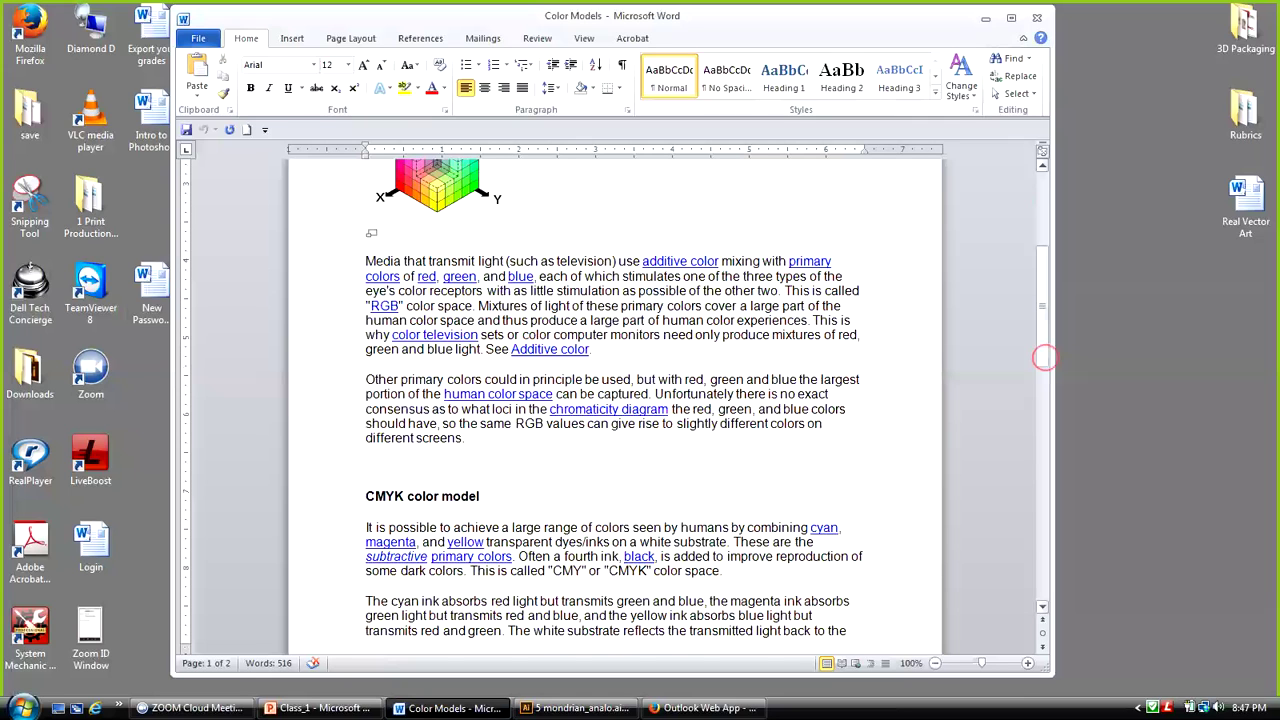
mouse_move(1045, 315)
mouse_down()
mouse_move(1050, 280)
mouse_move(1055, 335)
mouse_up()
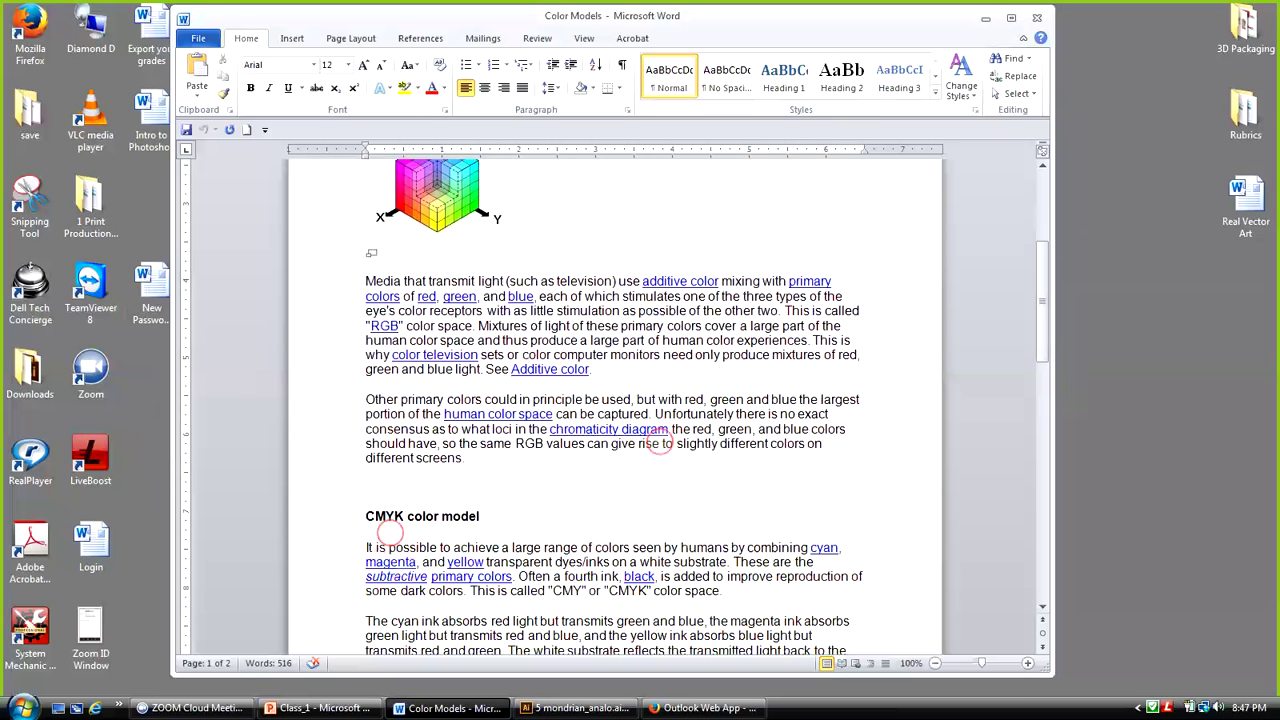
Scroll through the CMYK section on cyan, magenta and yellow inks to the page 1 break
drag(1042, 326, 1042, 372)
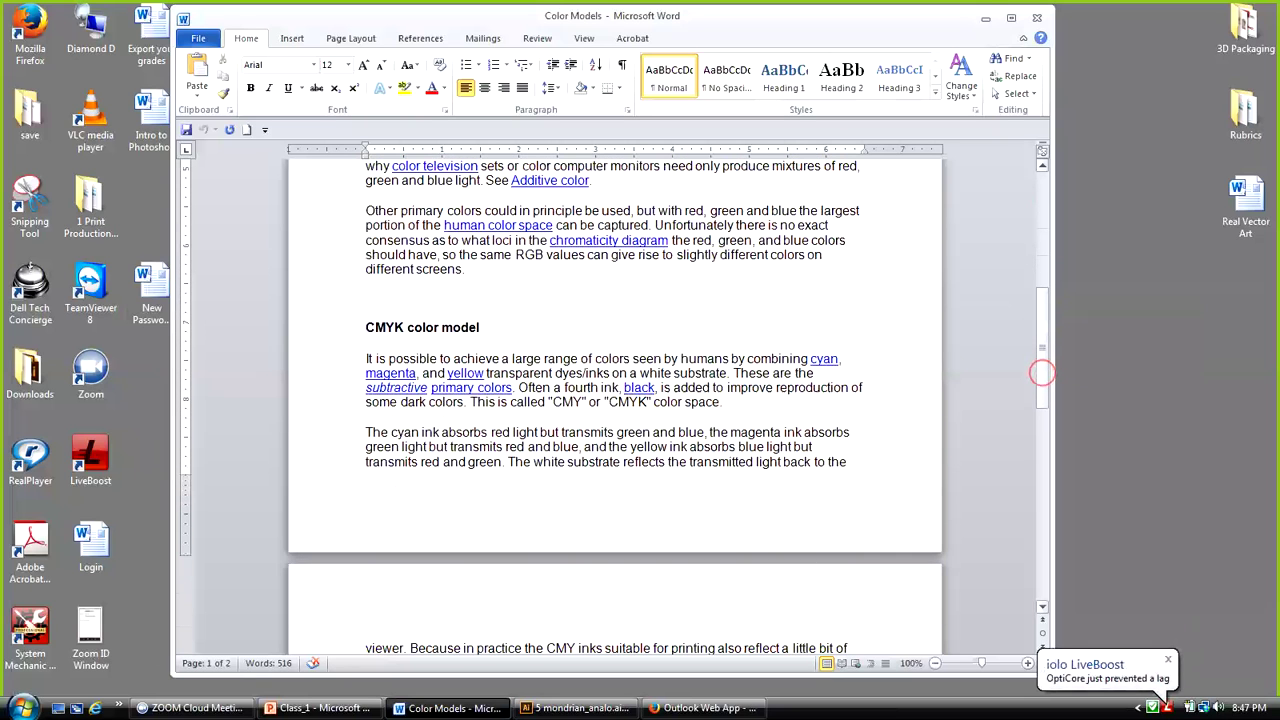
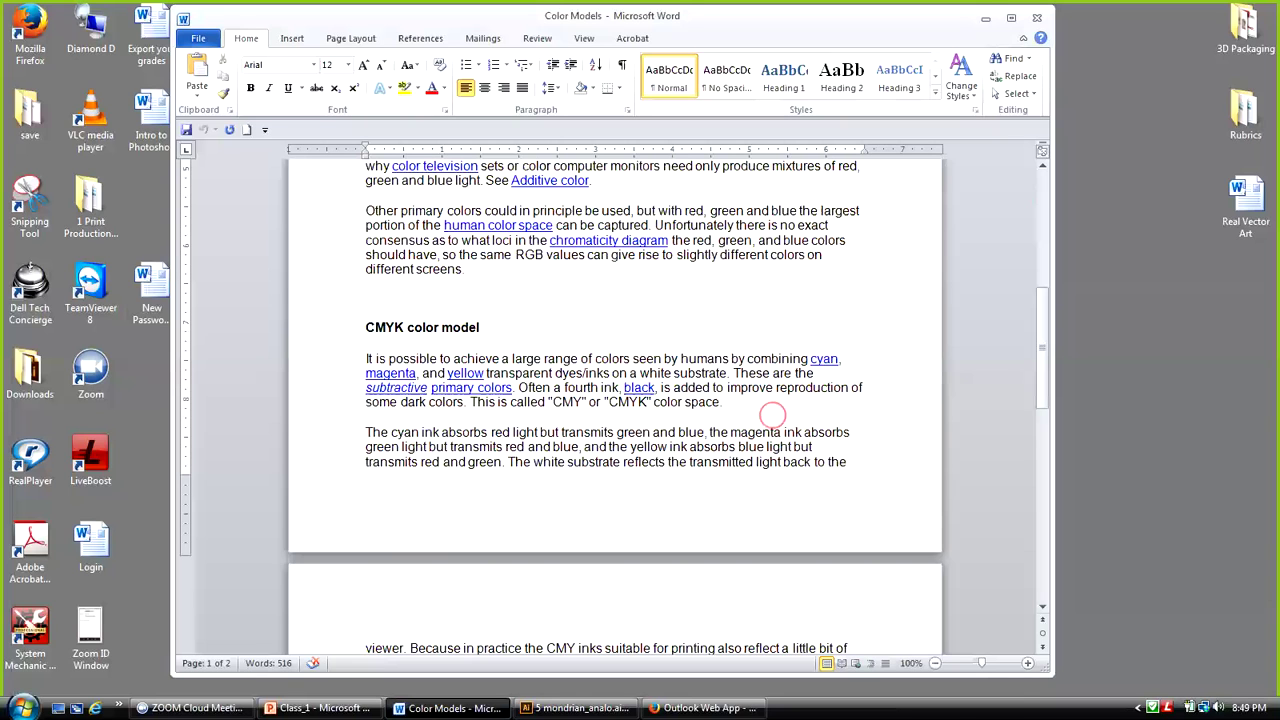
Scroll the Color Models document down to the Grayscale mode heading on page 2
drag(1041, 342, 1049, 430)
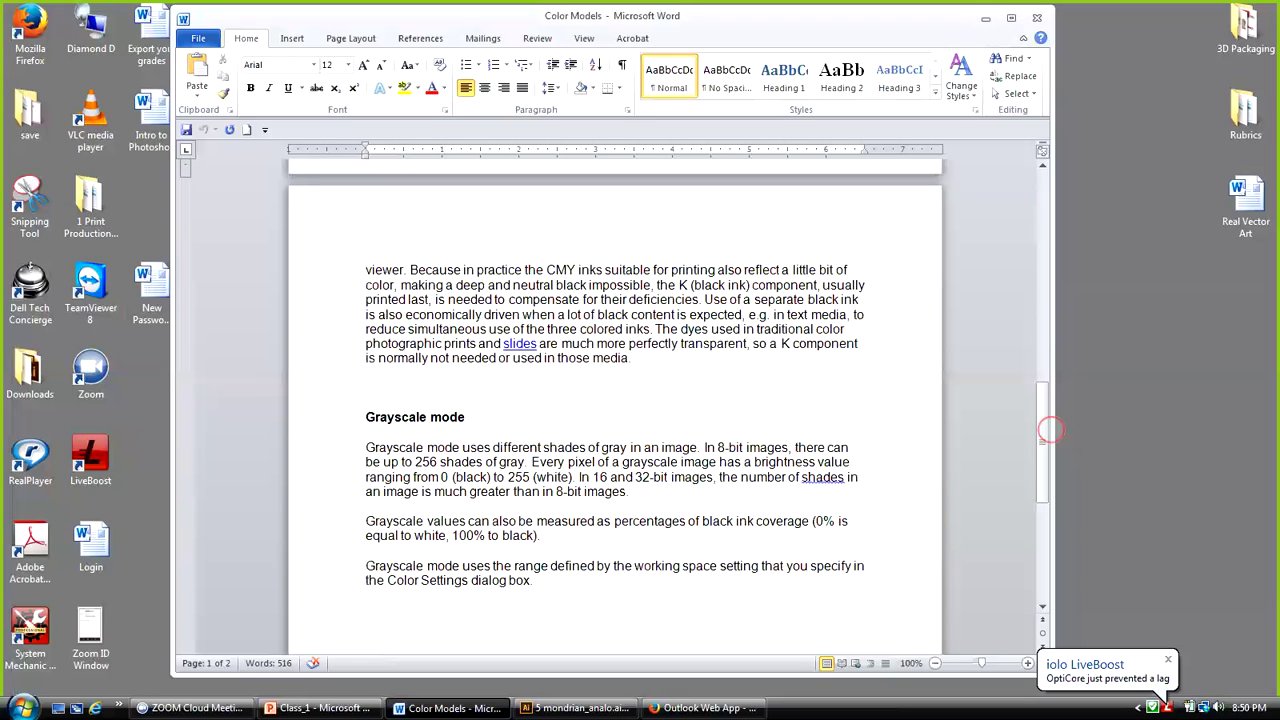
drag(1047, 420, 1047, 464)
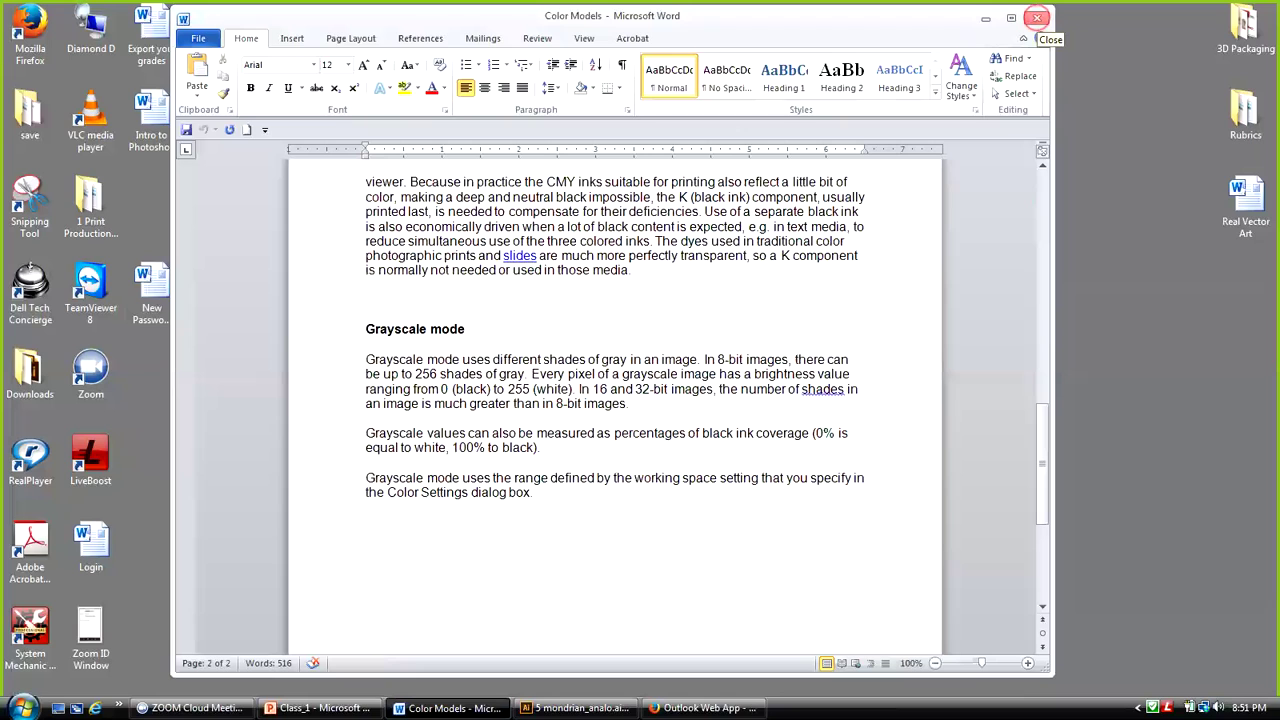
Close Word and bring Illustrator forward on the 1 The Color Wheel.ai document
click(1037, 18)
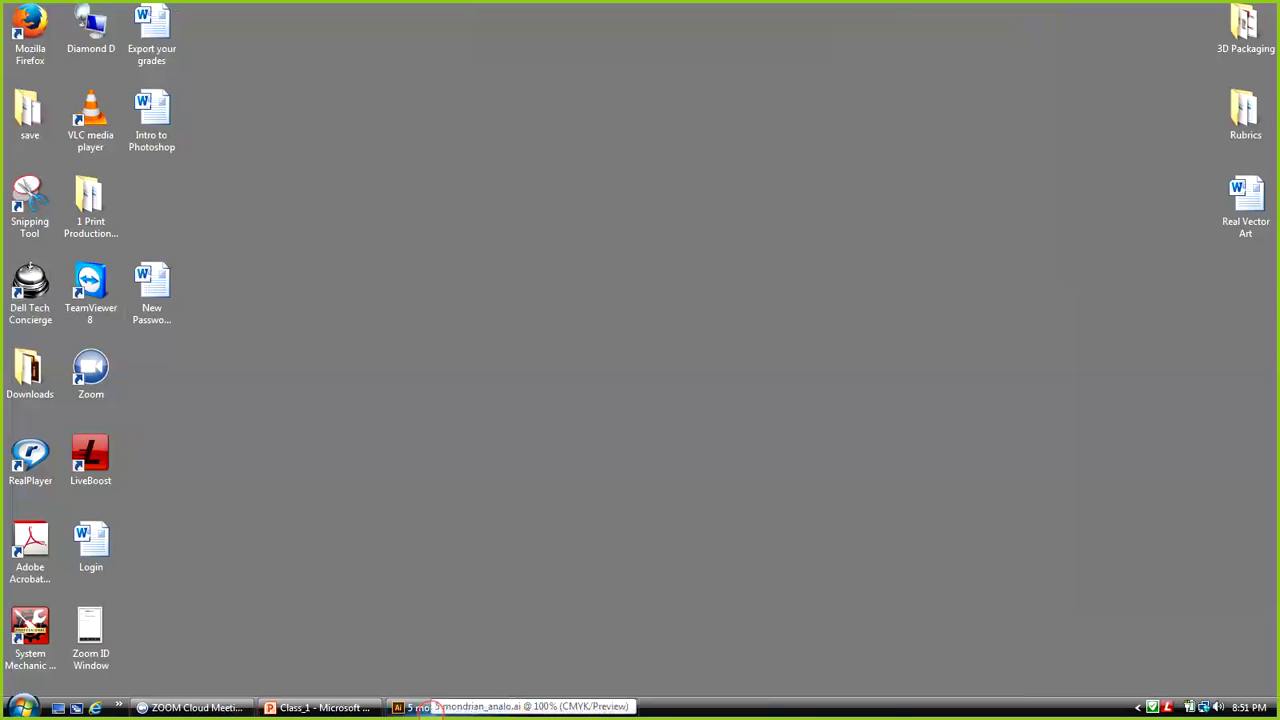
click(435, 707)
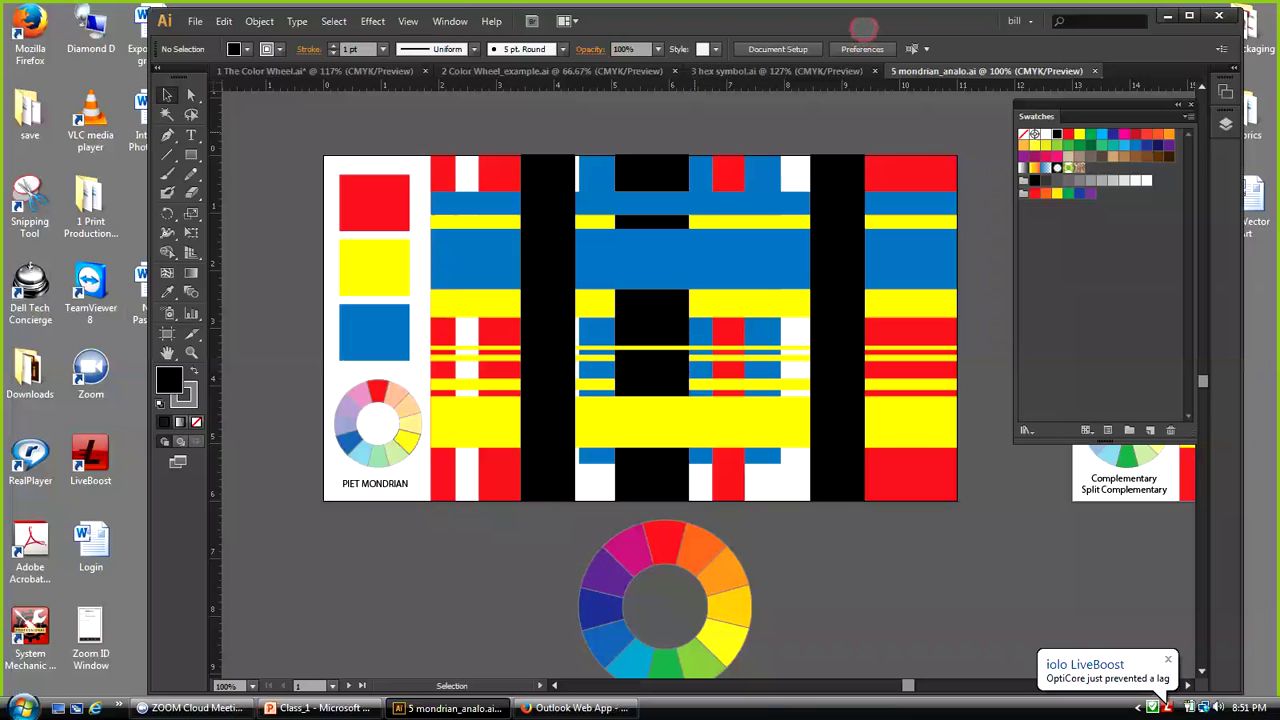
drag(690, 21, 560, 22)
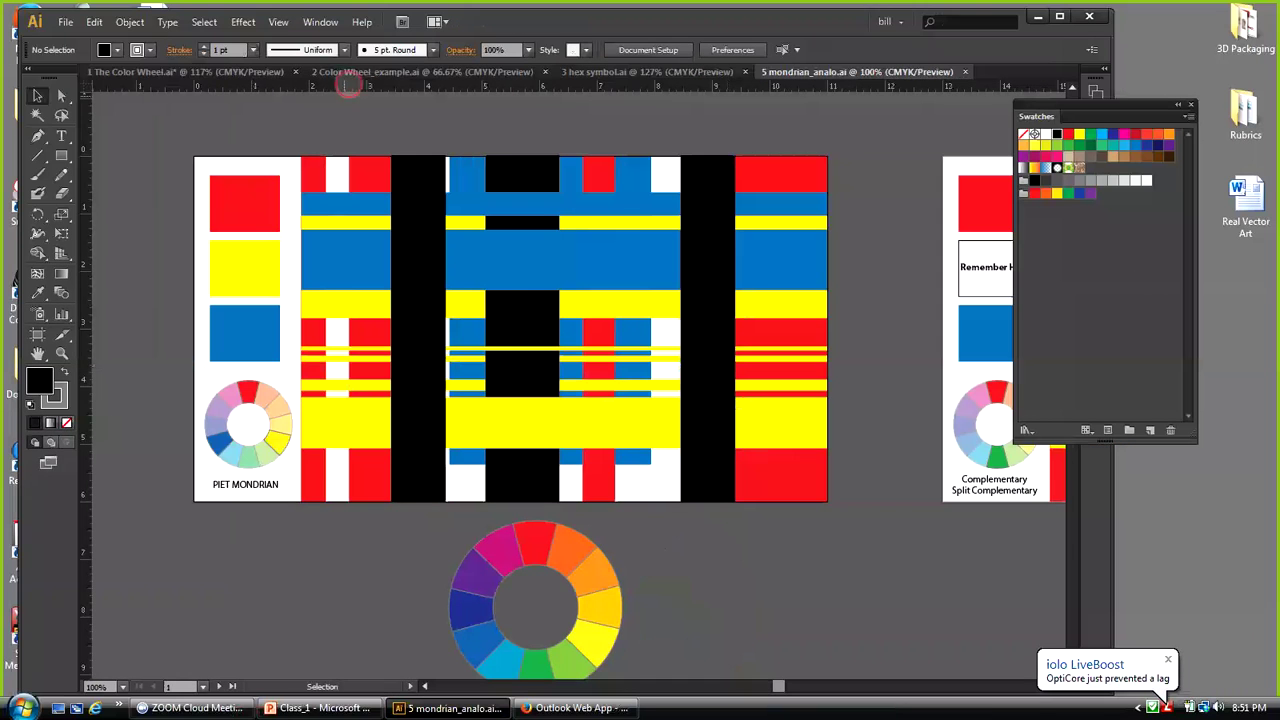
click(160, 71)
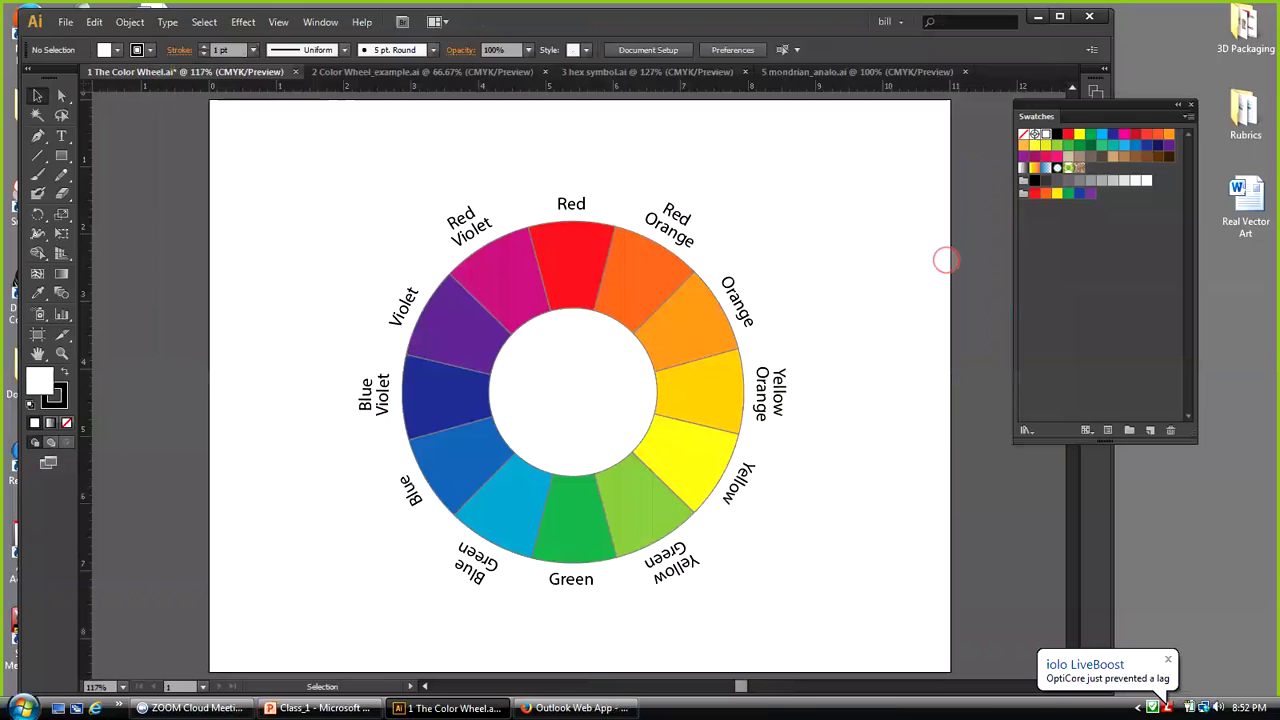
Float the Swatches panel out of the dock, just left of it beside the colour wheel
drag(1036, 110, 856, 143)
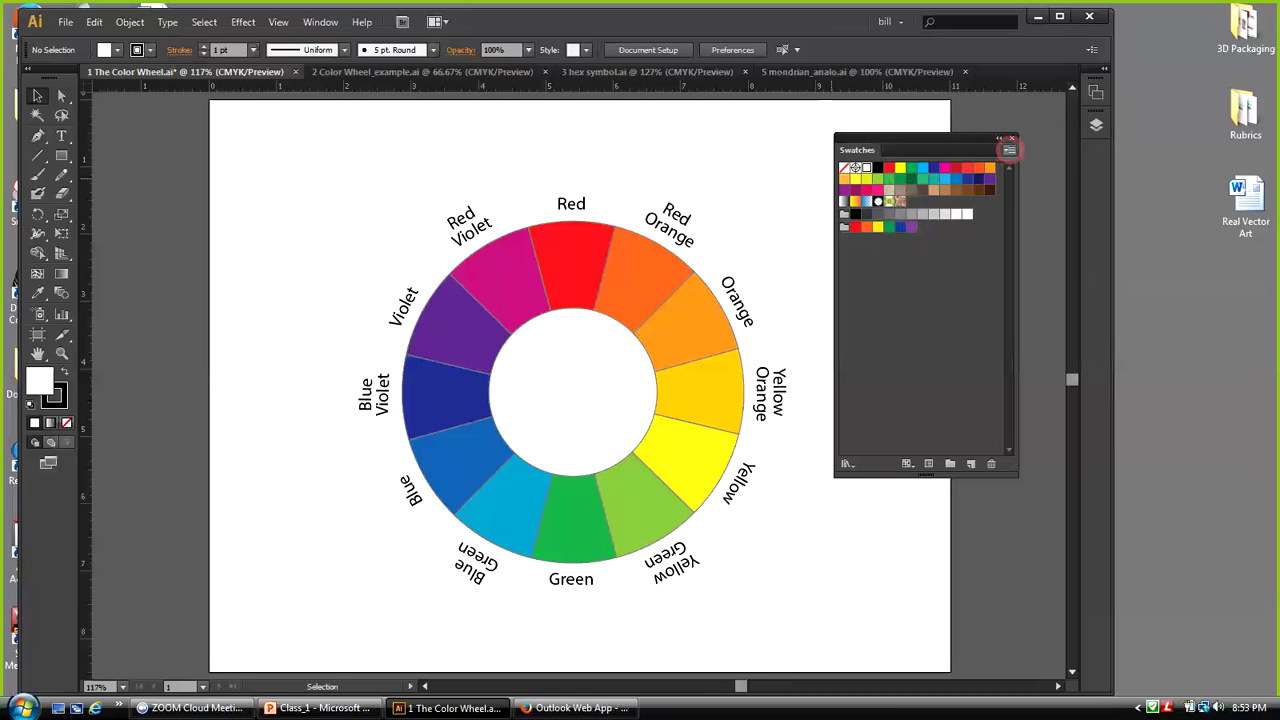
Select all unused swatches from the Swatches panel menu and delete them
click(1009, 150)
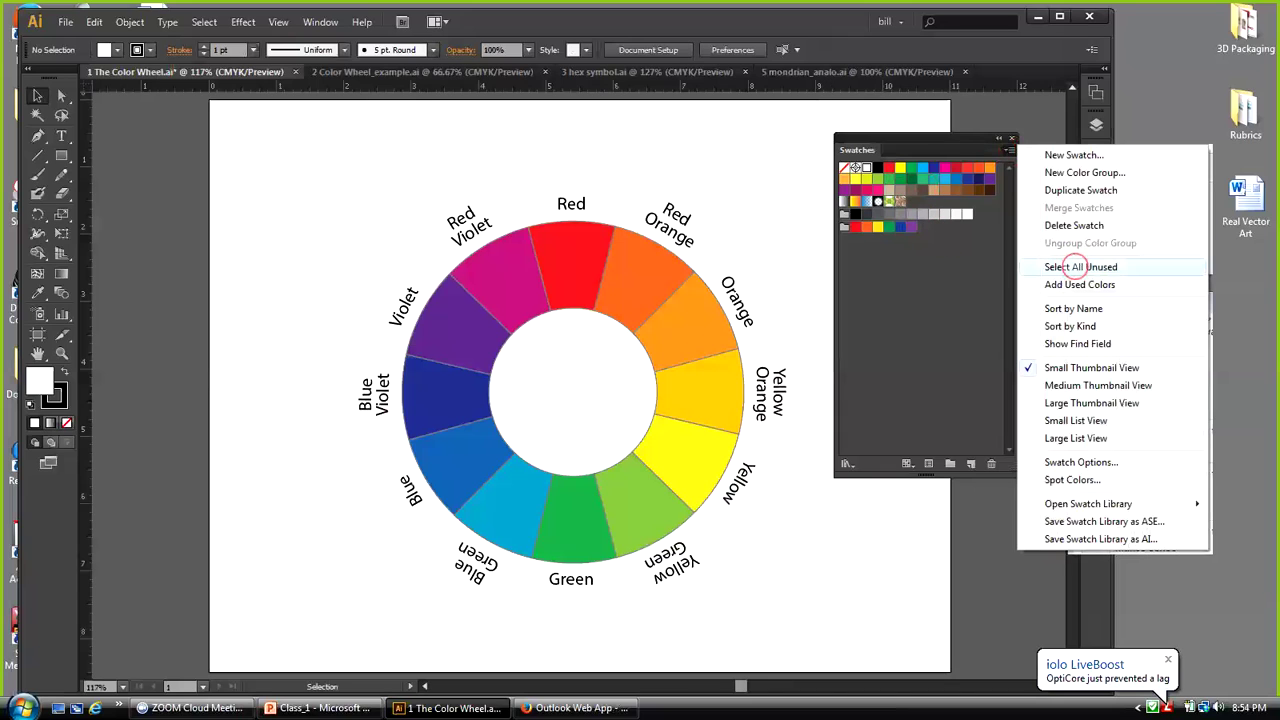
click(1071, 267)
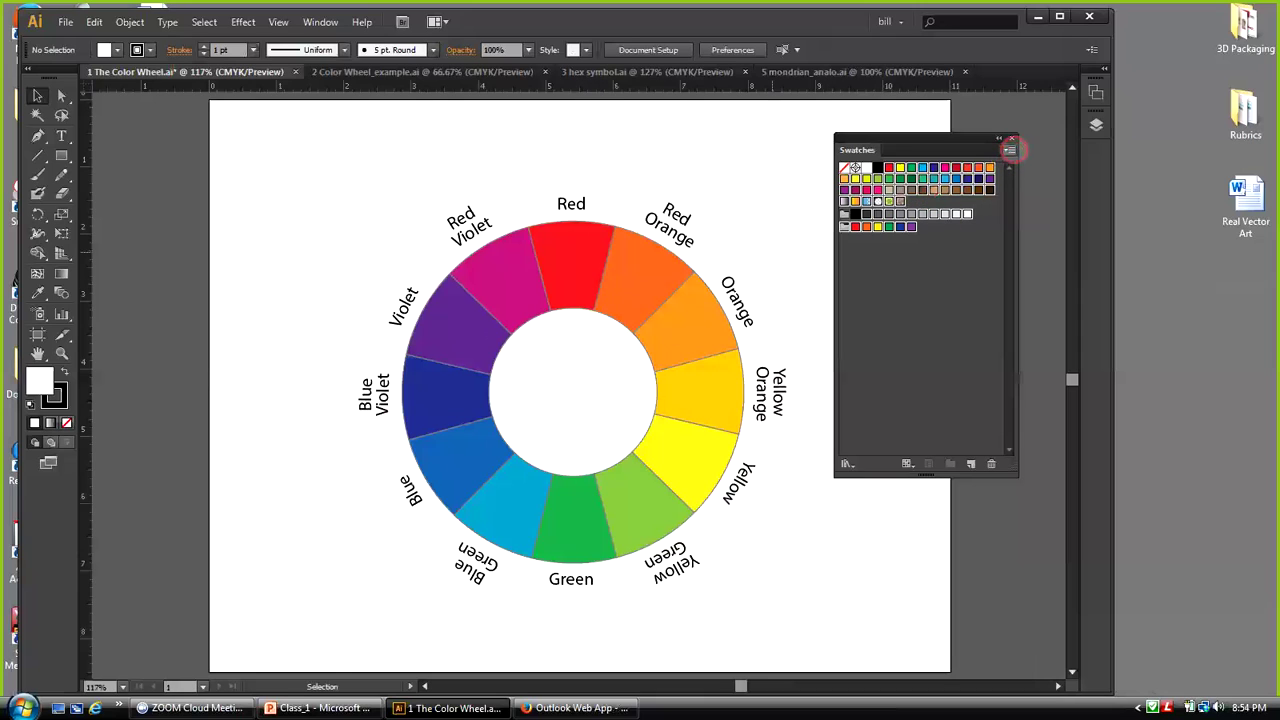
click(963, 252)
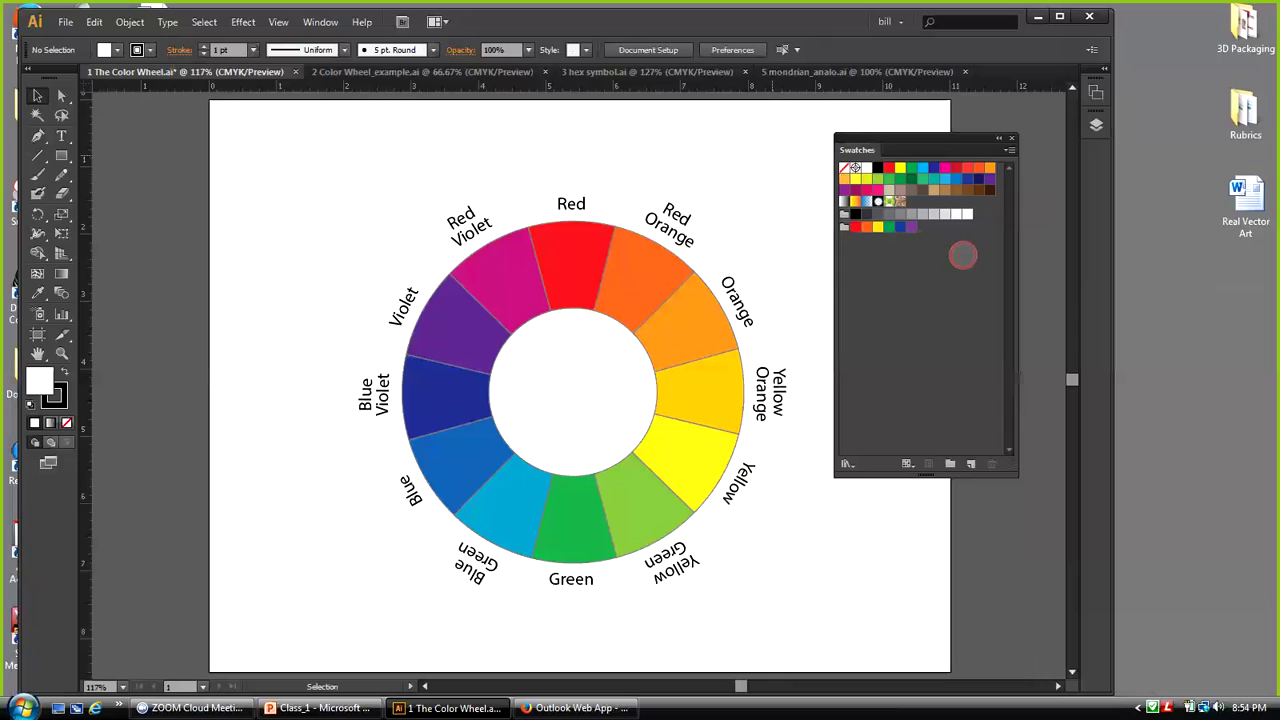
click(1009, 149)
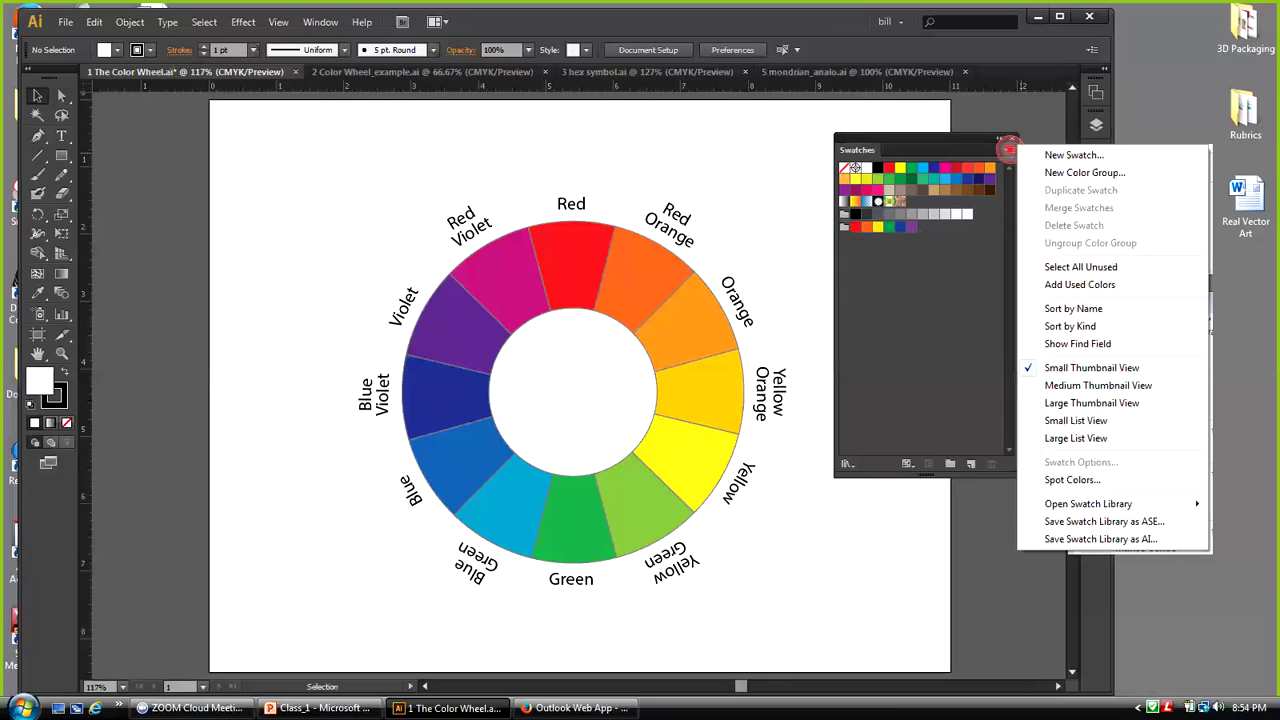
click(1071, 267)
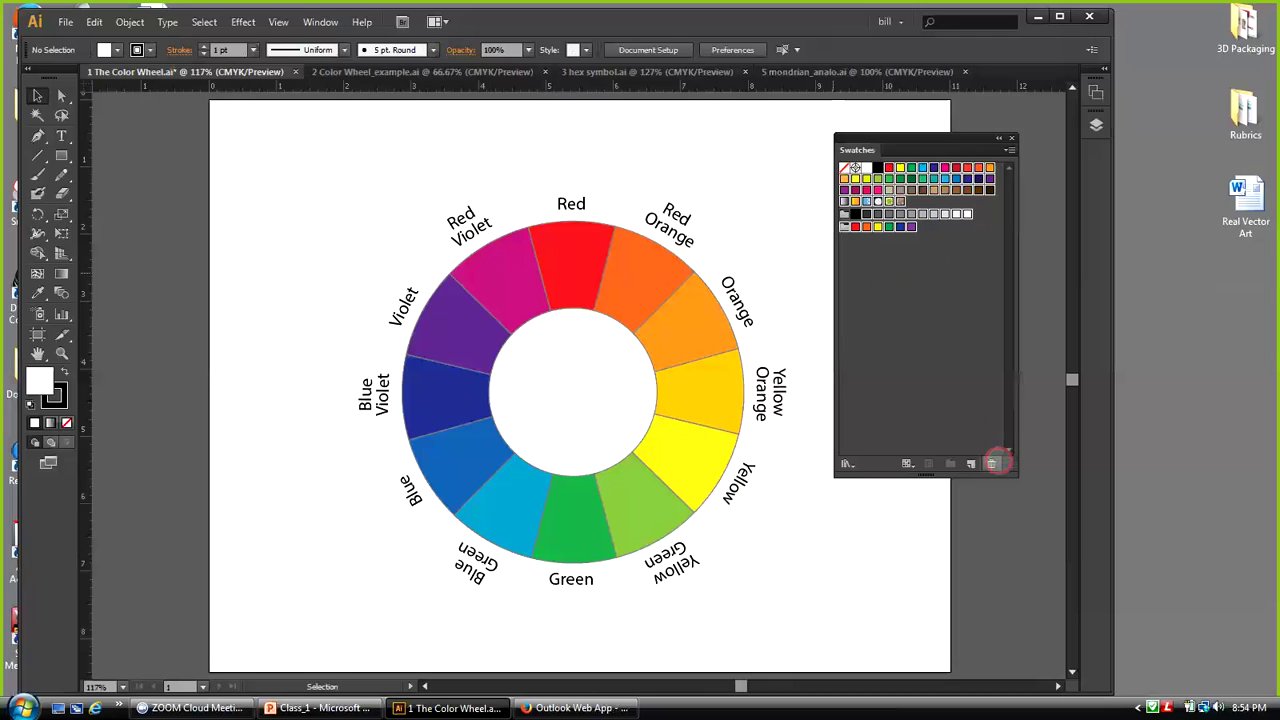
click(991, 463)
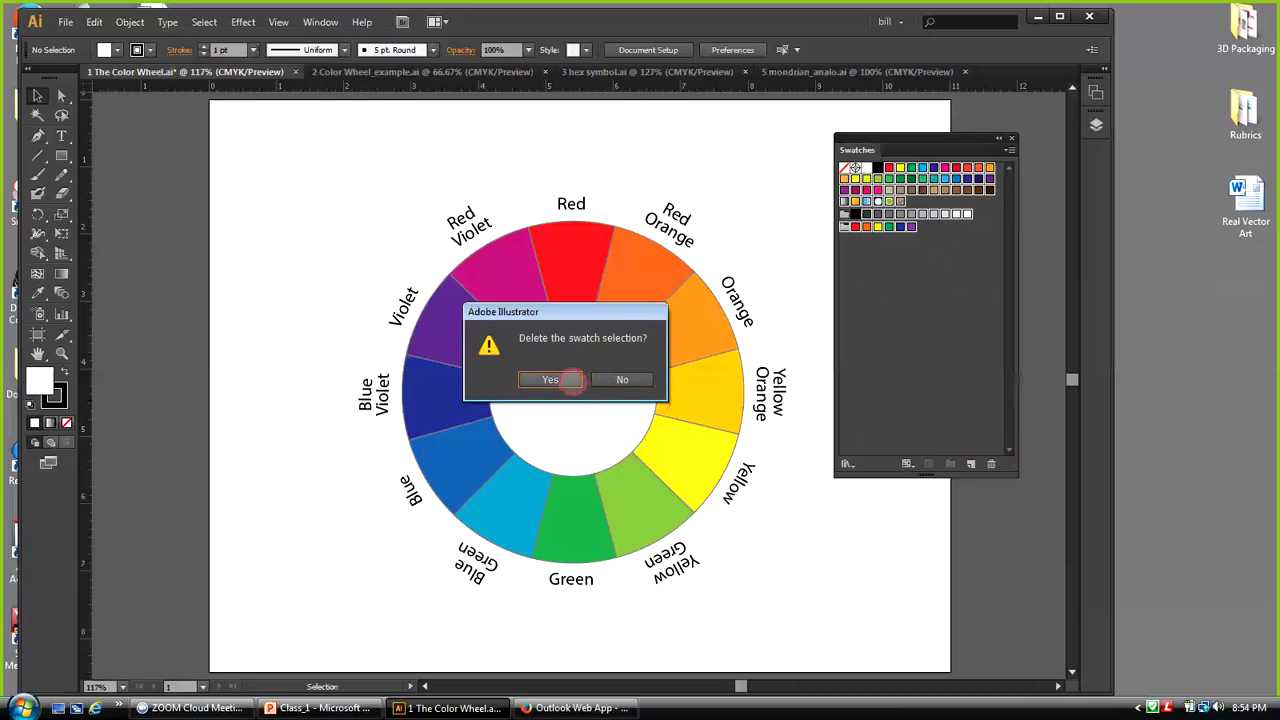
Confirm removing the unused swatches and the Registration swatch, then choose the Selection tool
click(567, 379)
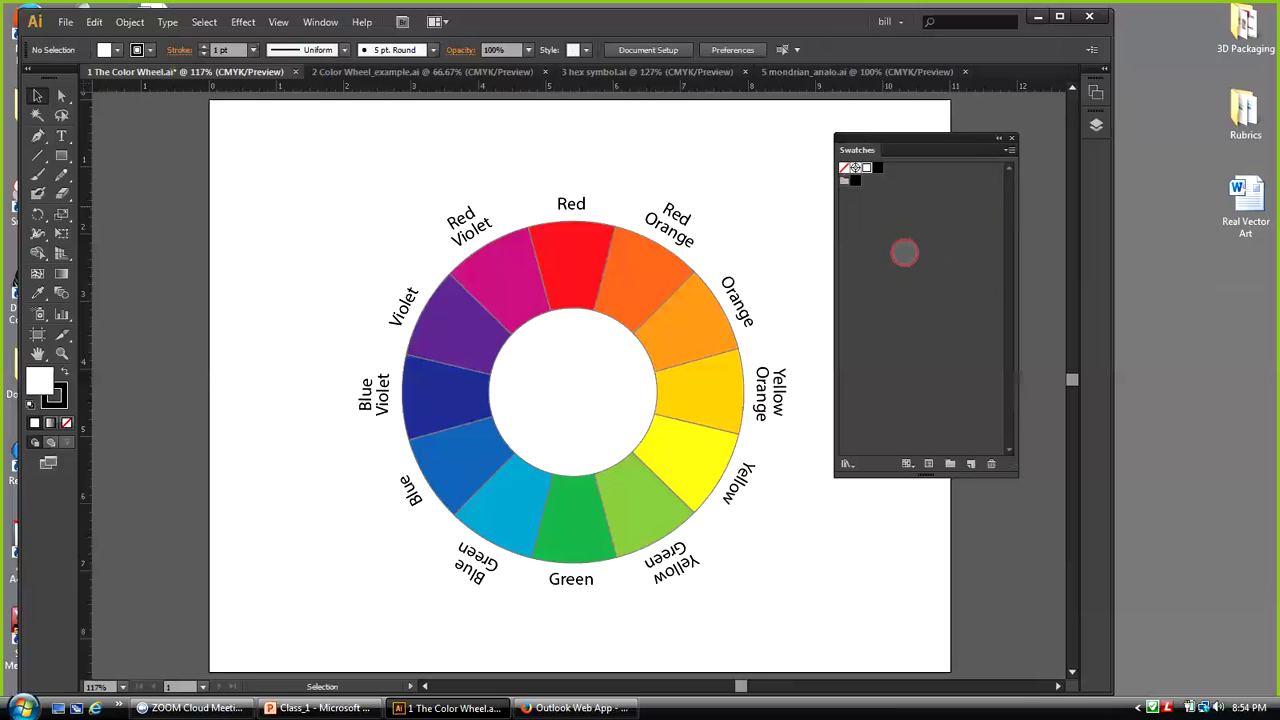
click(845, 180)
click(990, 464)
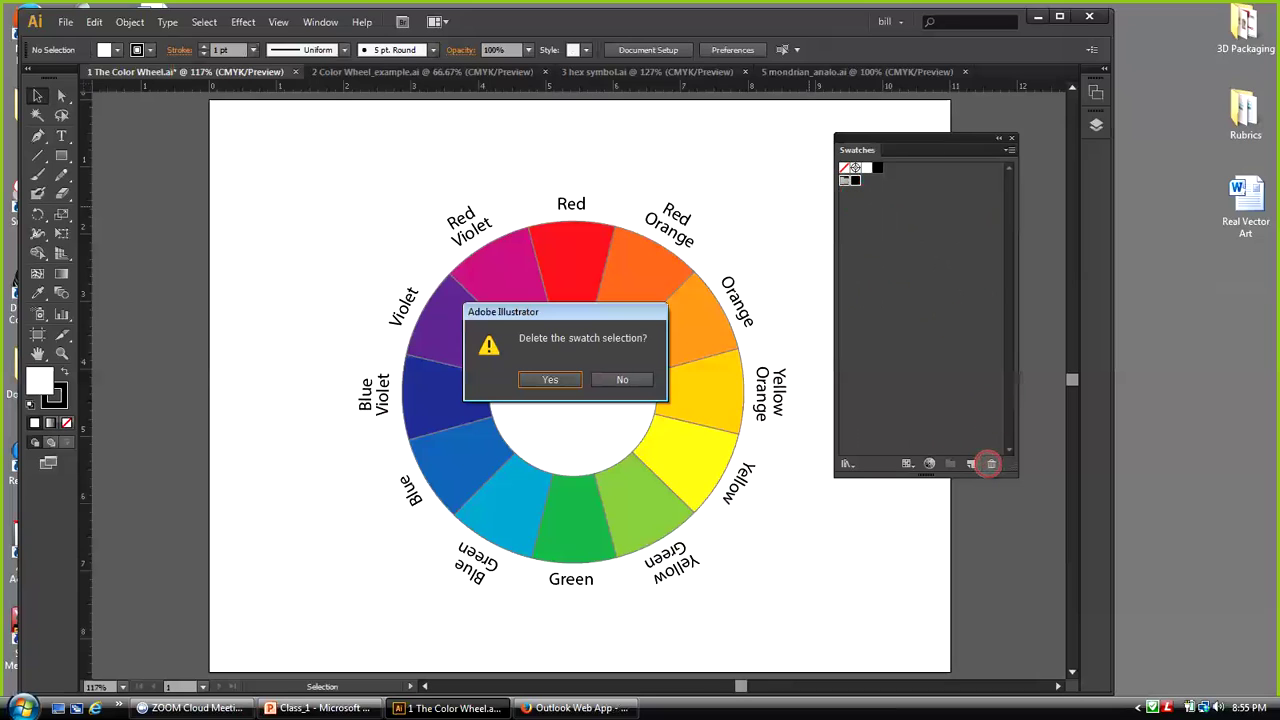
click(551, 380)
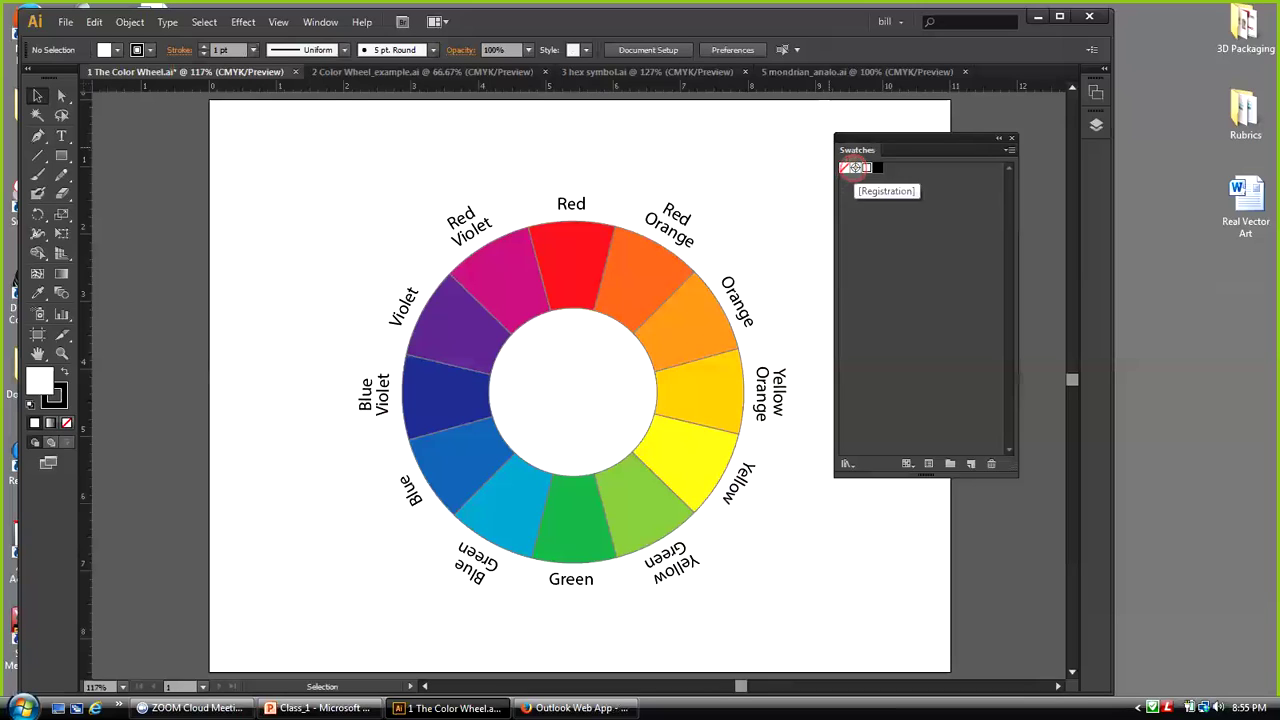
click(38, 96)
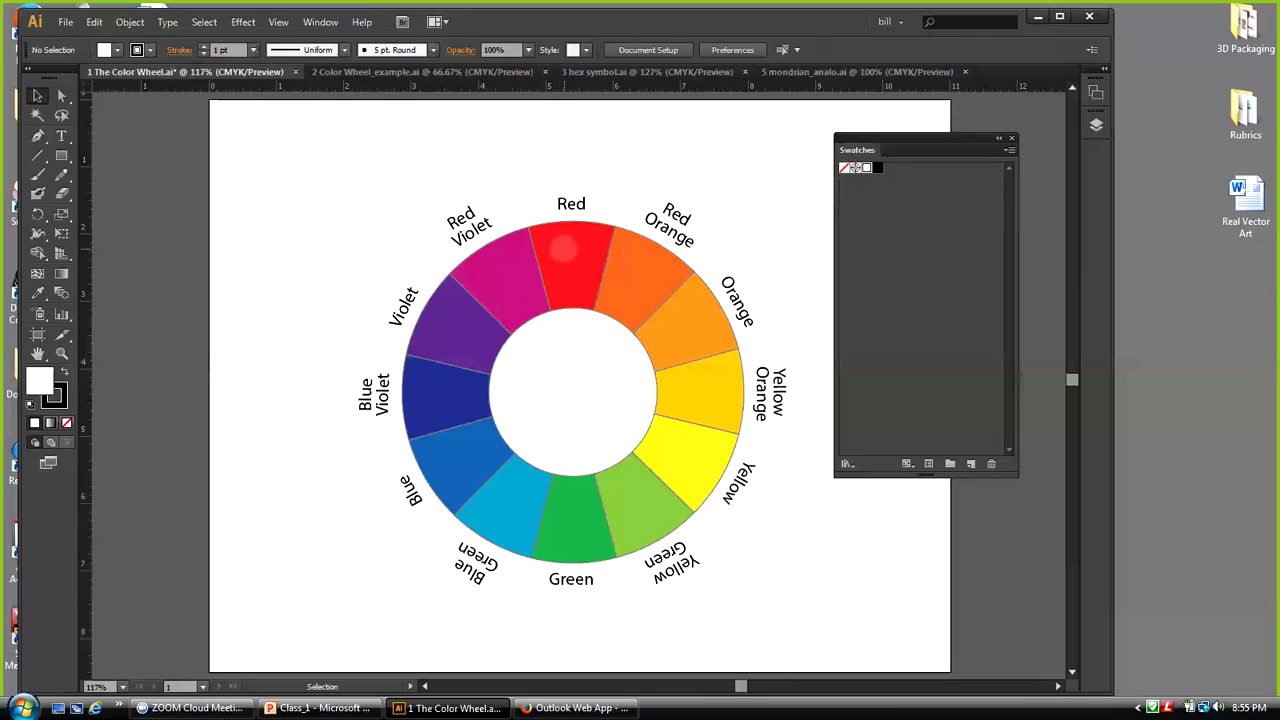
Select the whole colour wheel group, check the Object menu, then deselect it
click(569, 251)
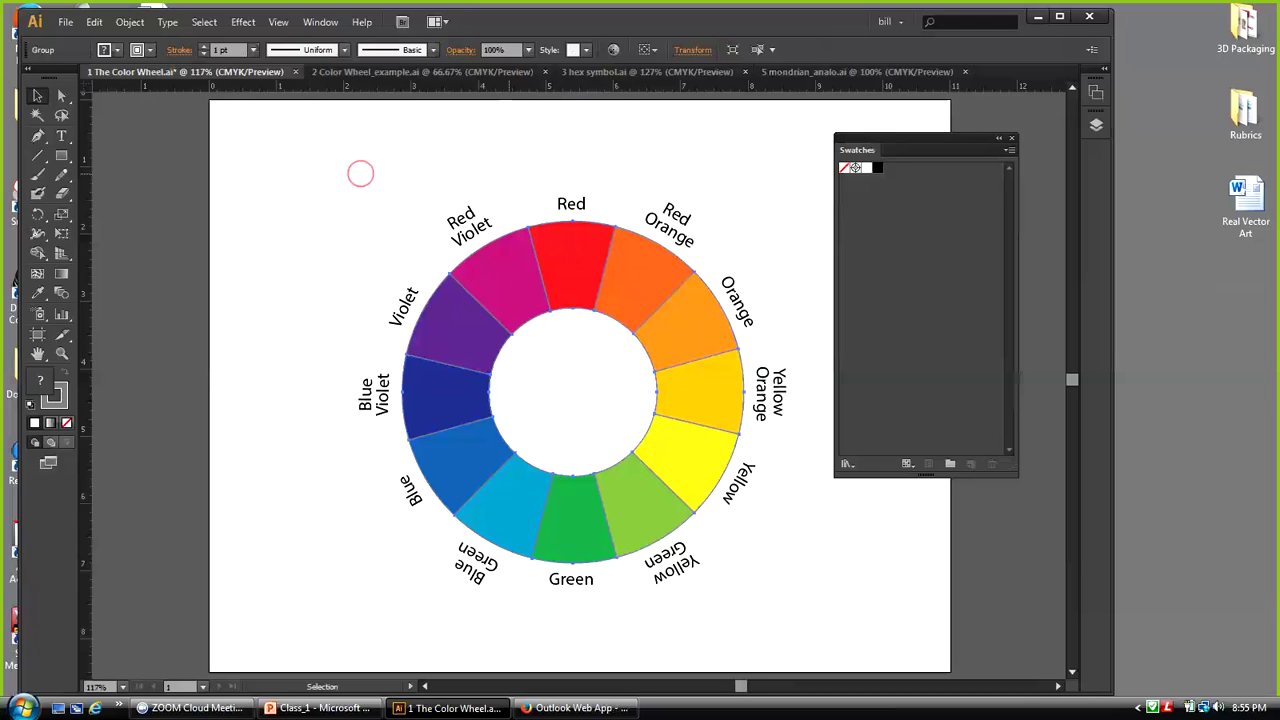
click(130, 22)
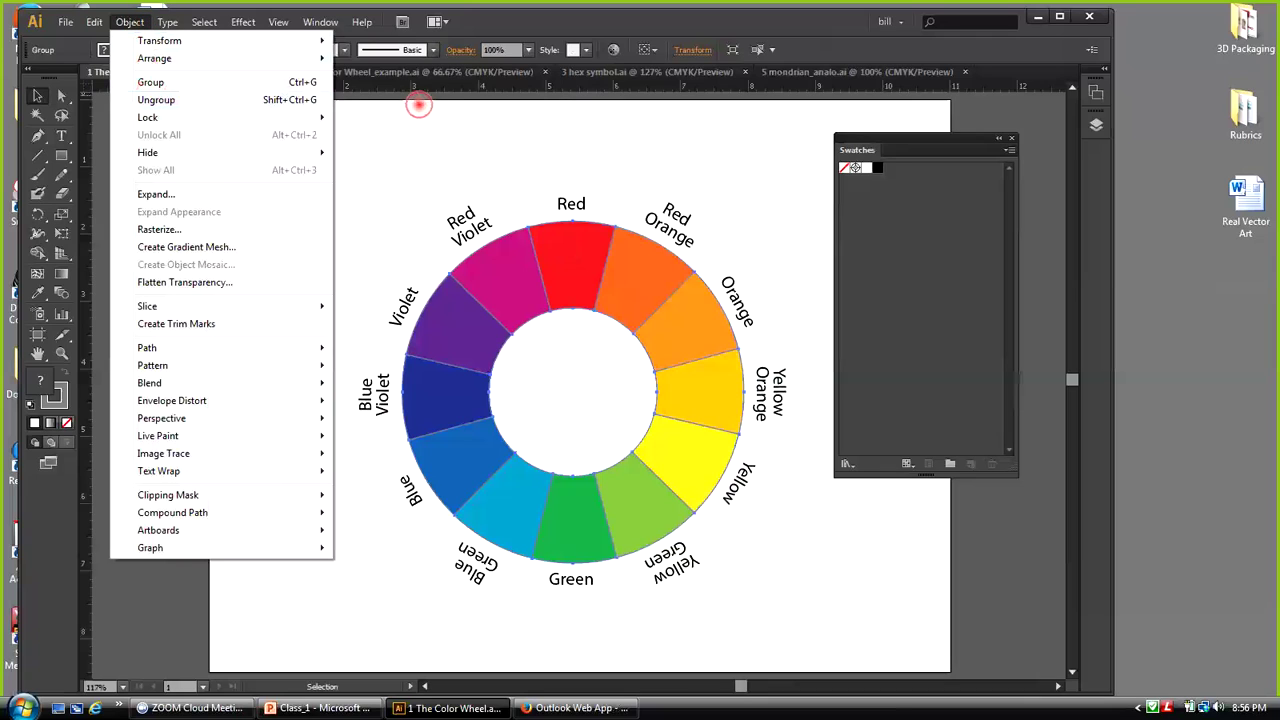
click(425, 114)
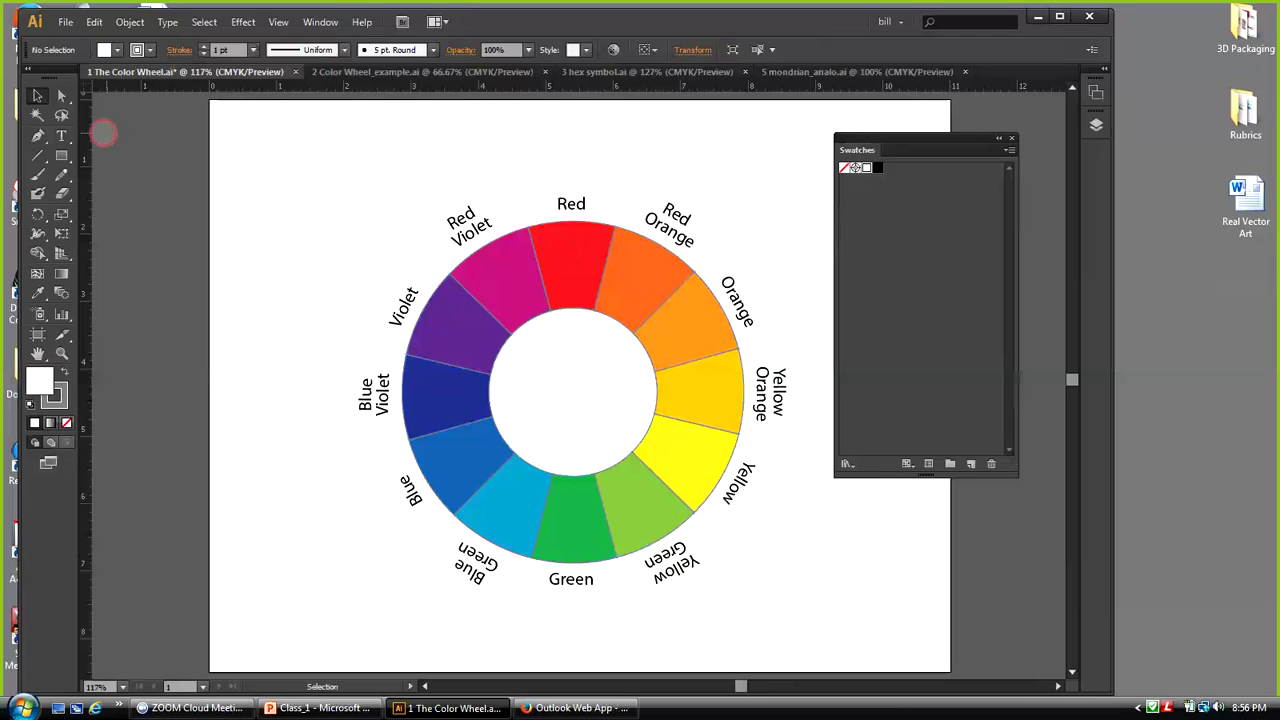
Tear off the selection tools to a floating panel at top right and select the Red segment
click(62, 96)
drag(62, 96, 234, 106)
drag(90, 104, 735, 137)
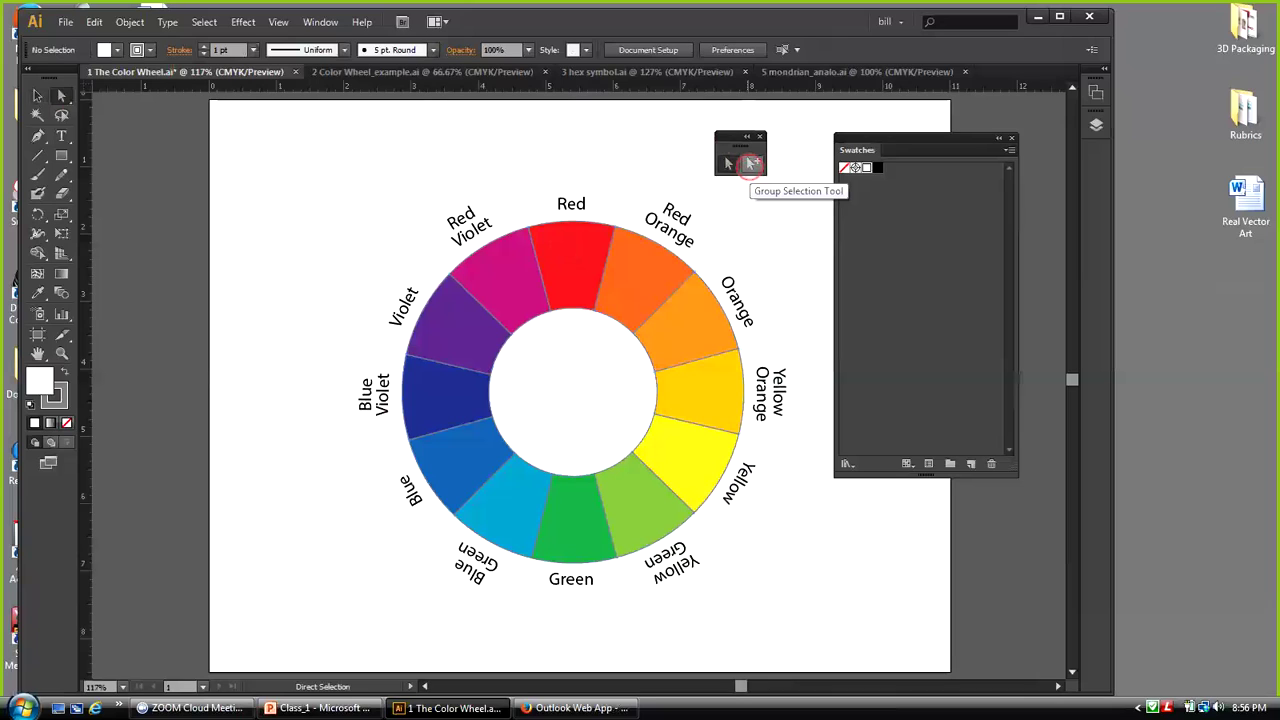
click(752, 162)
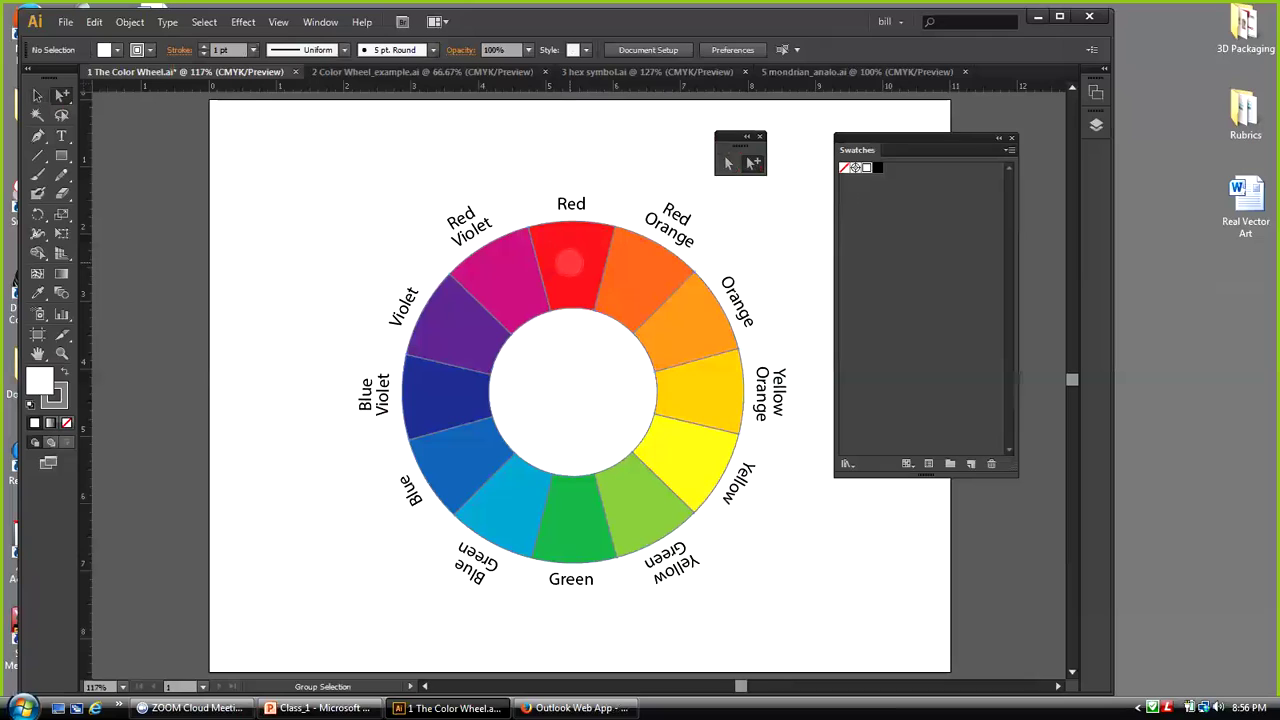
click(569, 262)
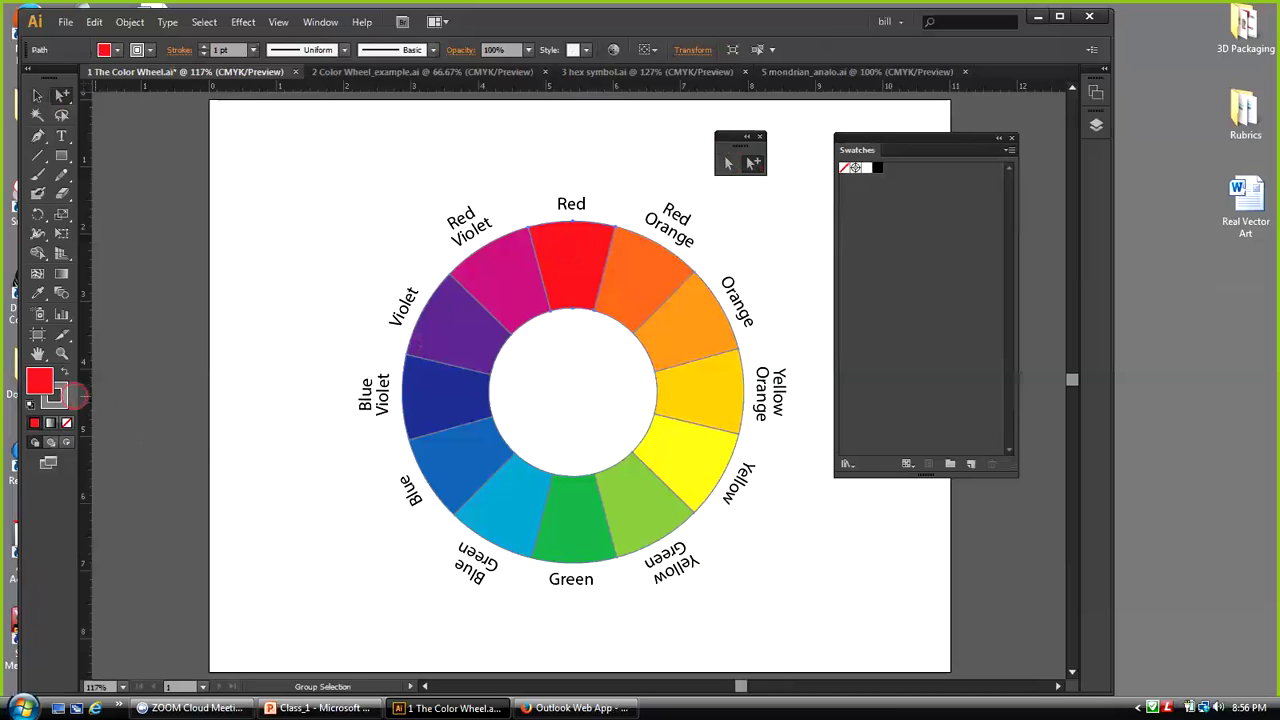
click(55, 397)
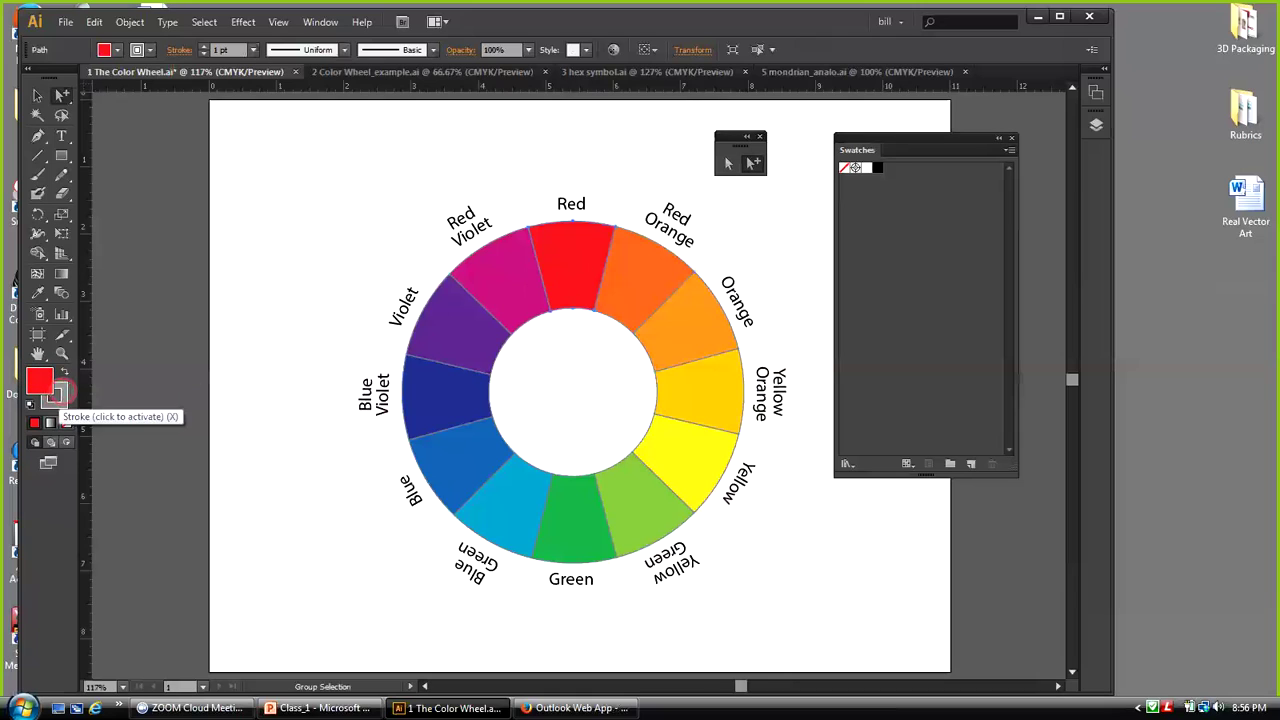
click(56, 396)
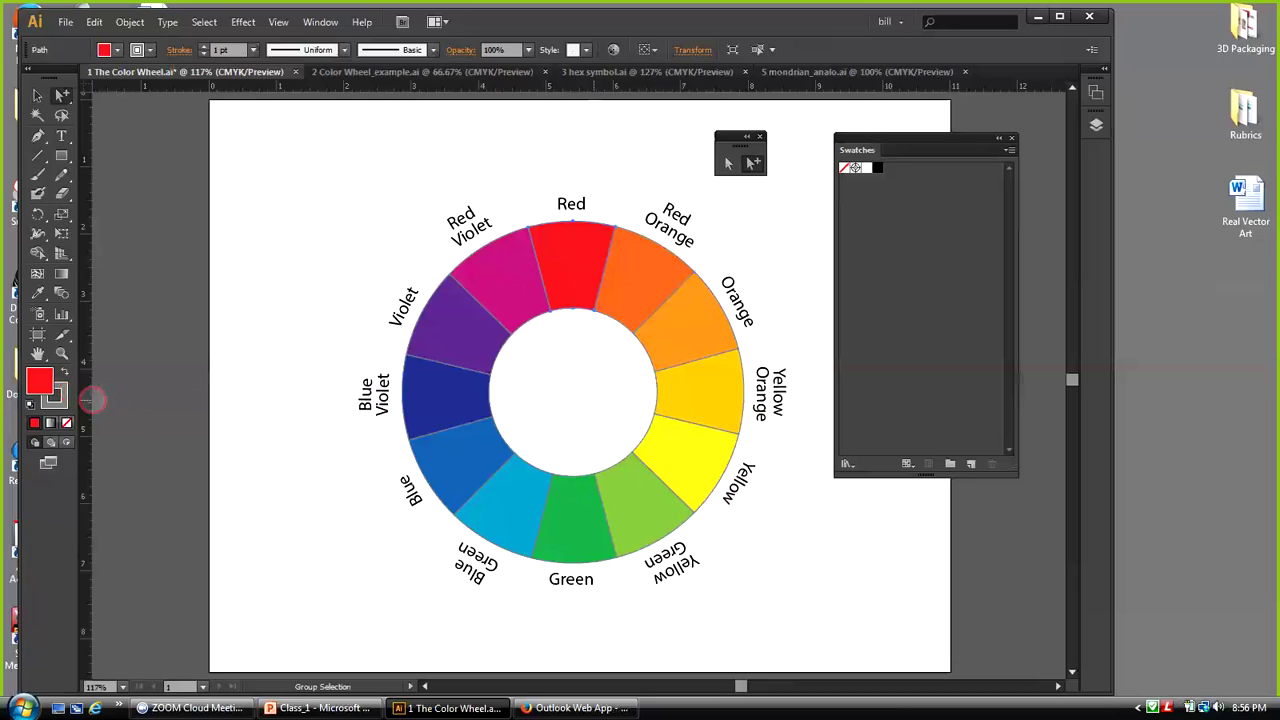
click(42, 382)
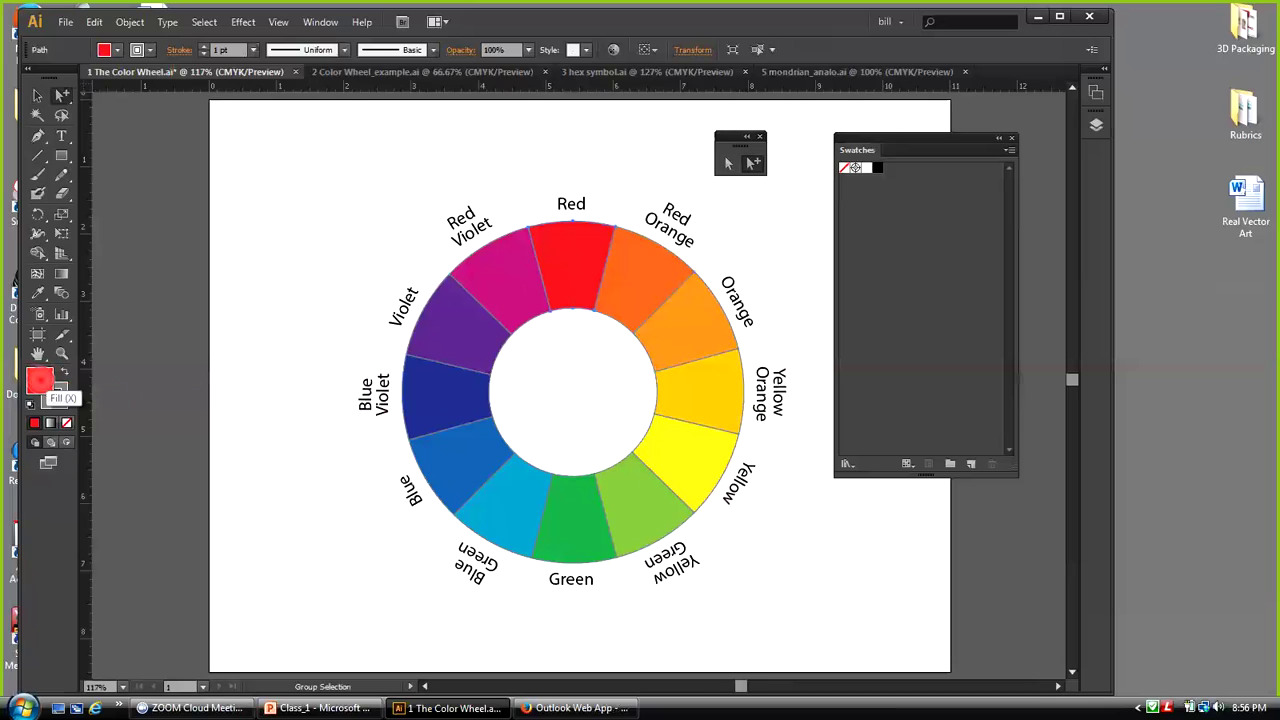
drag(40, 379, 903, 178)
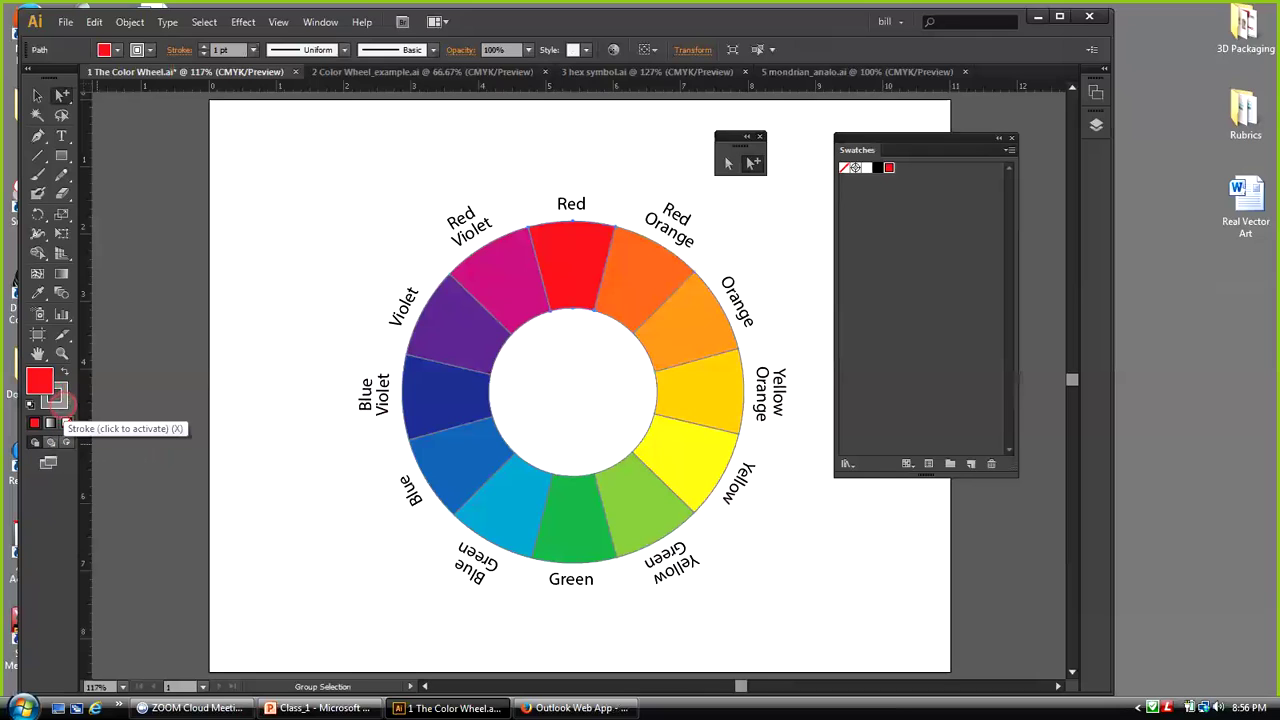
click(58, 398)
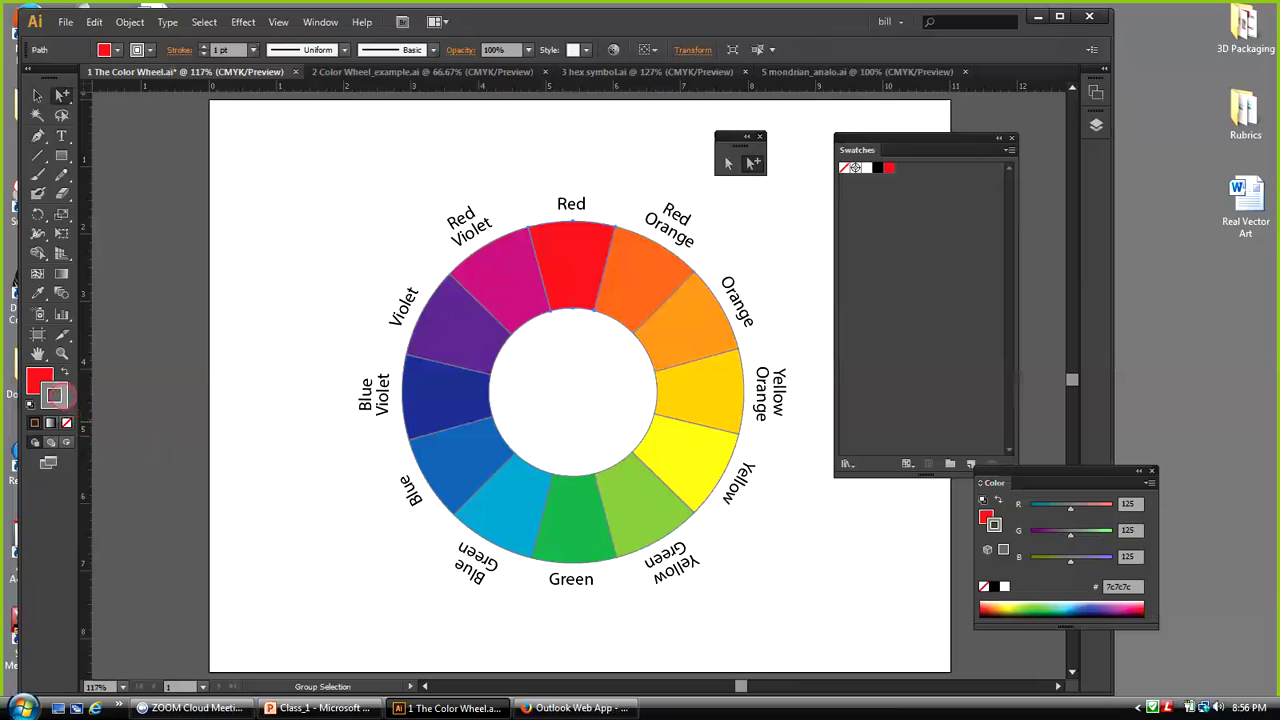
Save the grey stroke colour as a swatch and make the fill (R 237, G 31, B 36) active
mouse_move(55, 396)
mouse_down()
mouse_move(700, 420)
mouse_move(897, 306)
mouse_move(905, 173)
mouse_up()
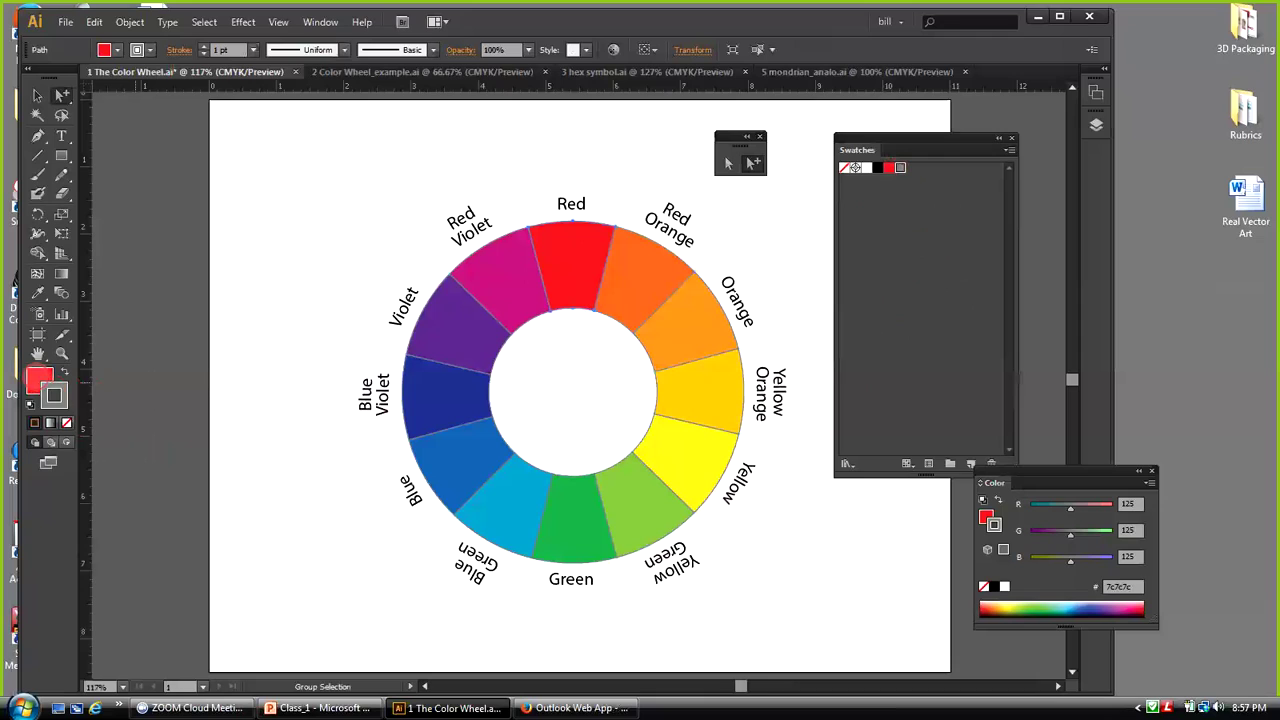
click(40, 378)
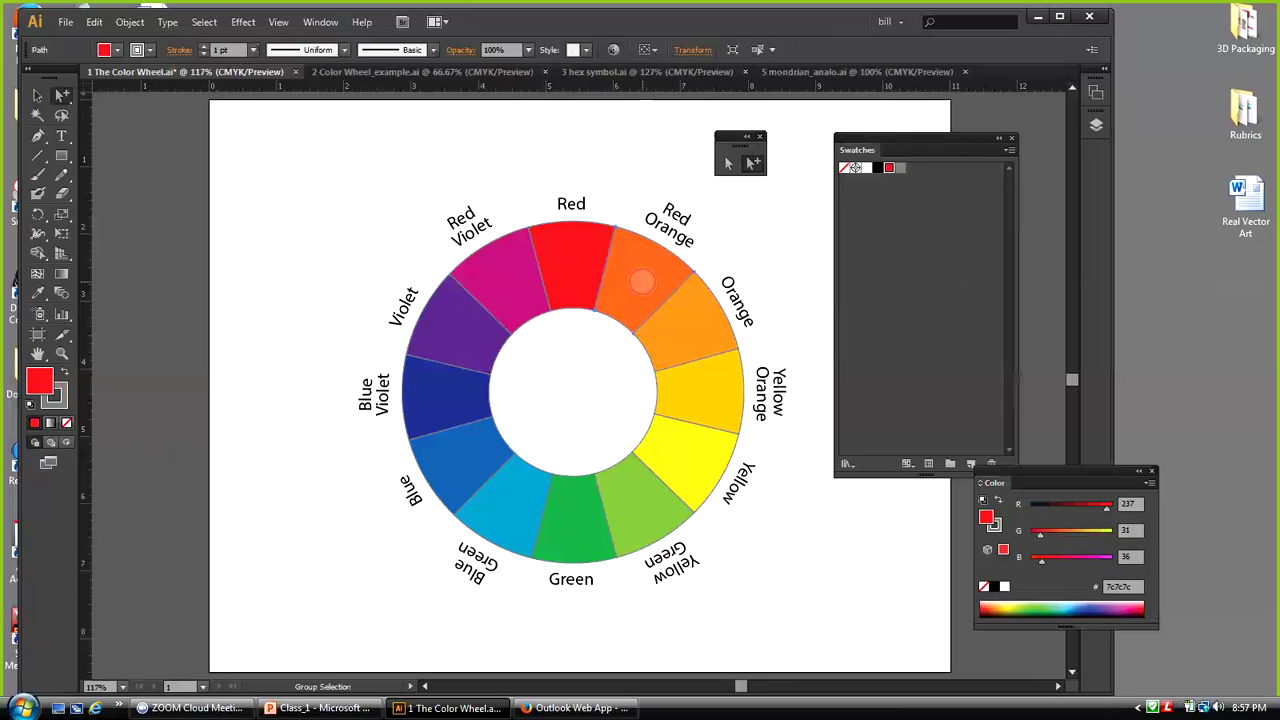
Save the Red Orange, Orange, Yellow Orange, Yellow, Yellow Green and Green wedge fills as swatches
click(641, 282)
drag(39, 380, 922, 192)
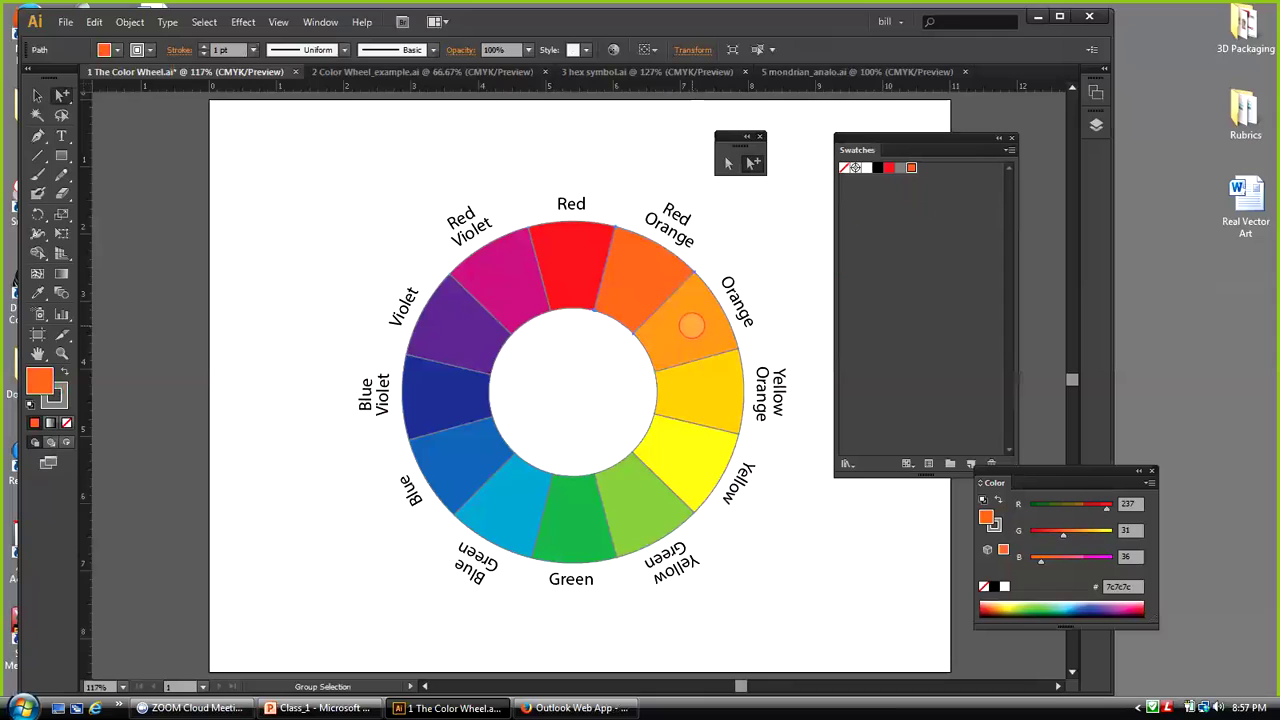
click(691, 324)
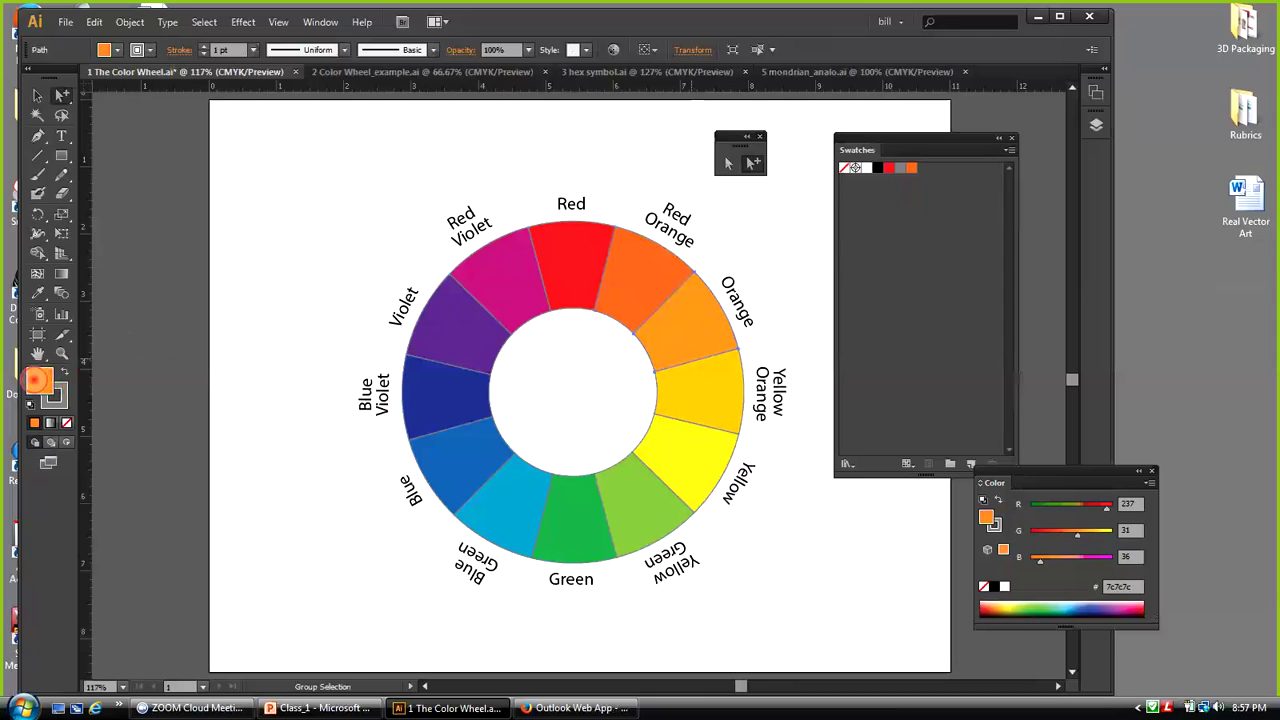
drag(822, 230, 921, 178)
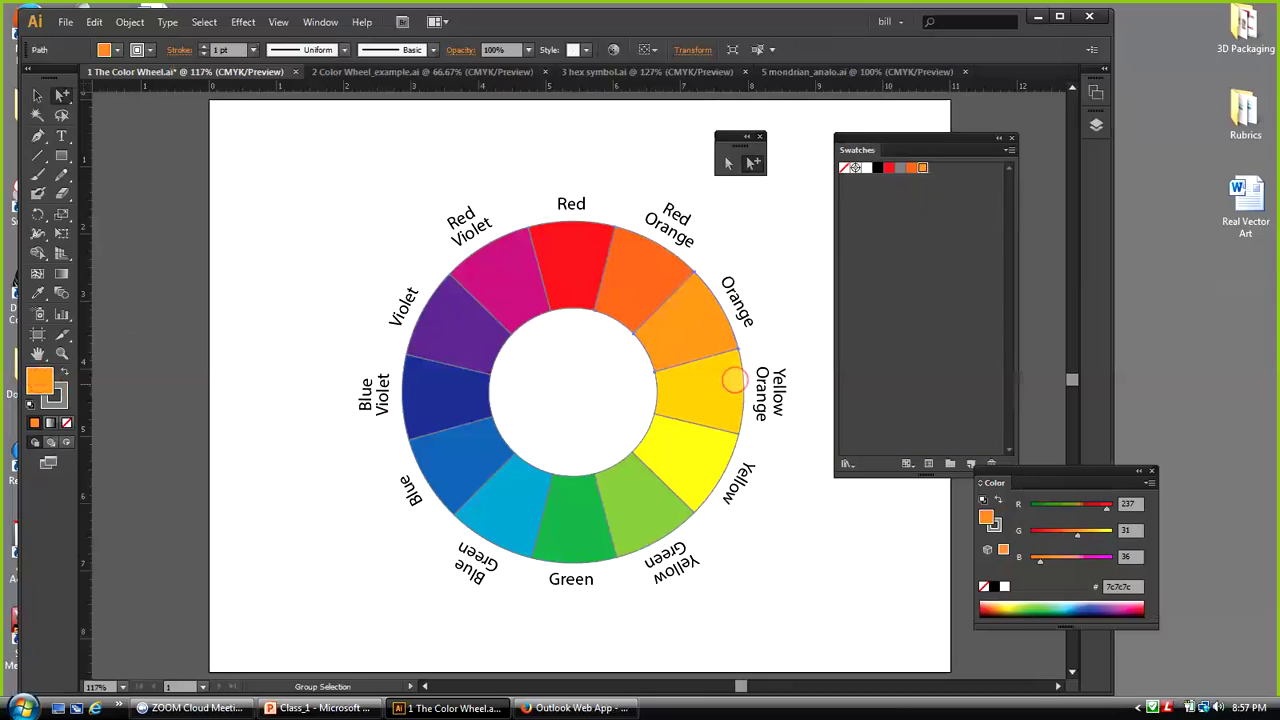
click(695, 402)
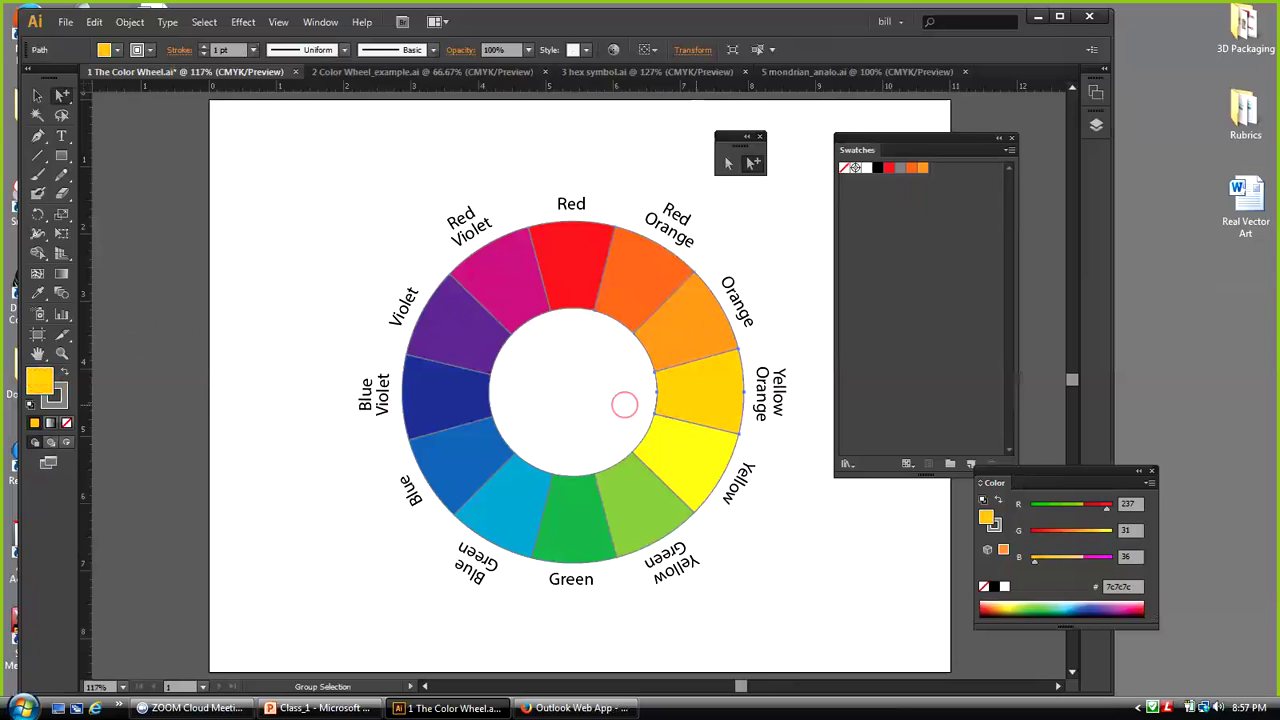
mouse_move(230, 380)
mouse_down()
mouse_move(977, 206)
mouse_move(967, 190)
mouse_up()
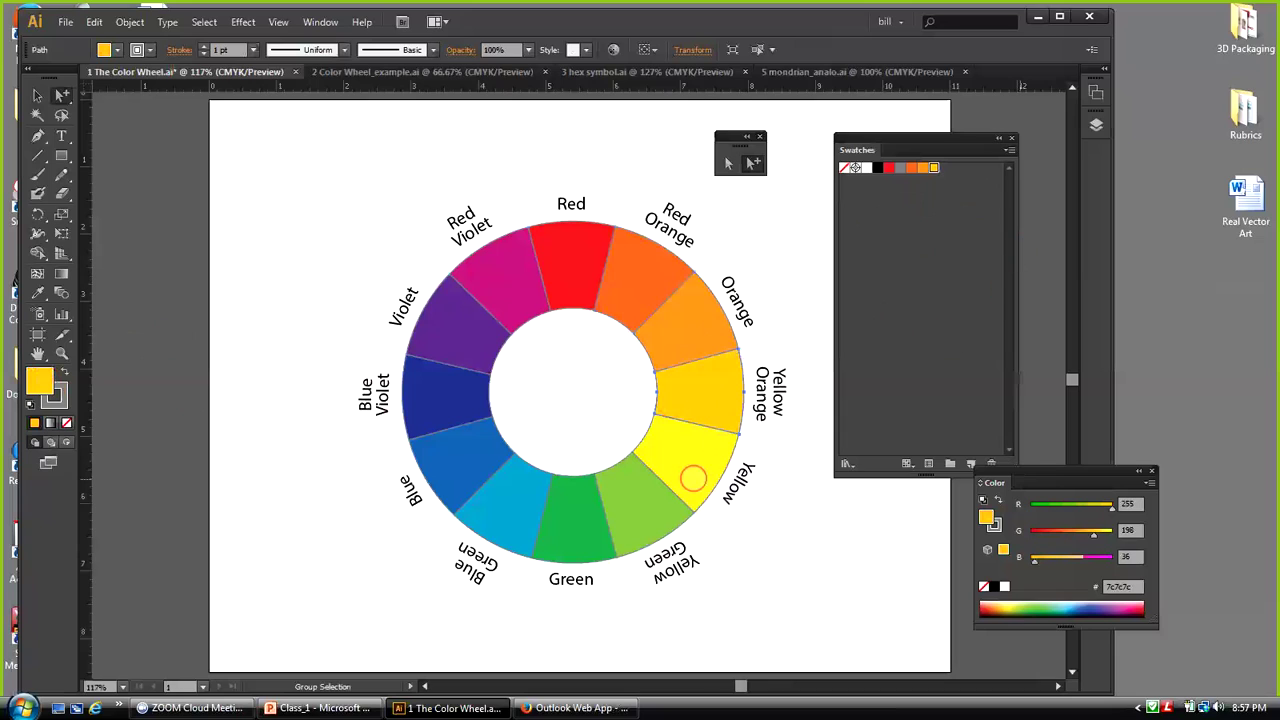
click(690, 468)
drag(40, 380, 912, 200)
click(646, 514)
drag(40, 382, 931, 229)
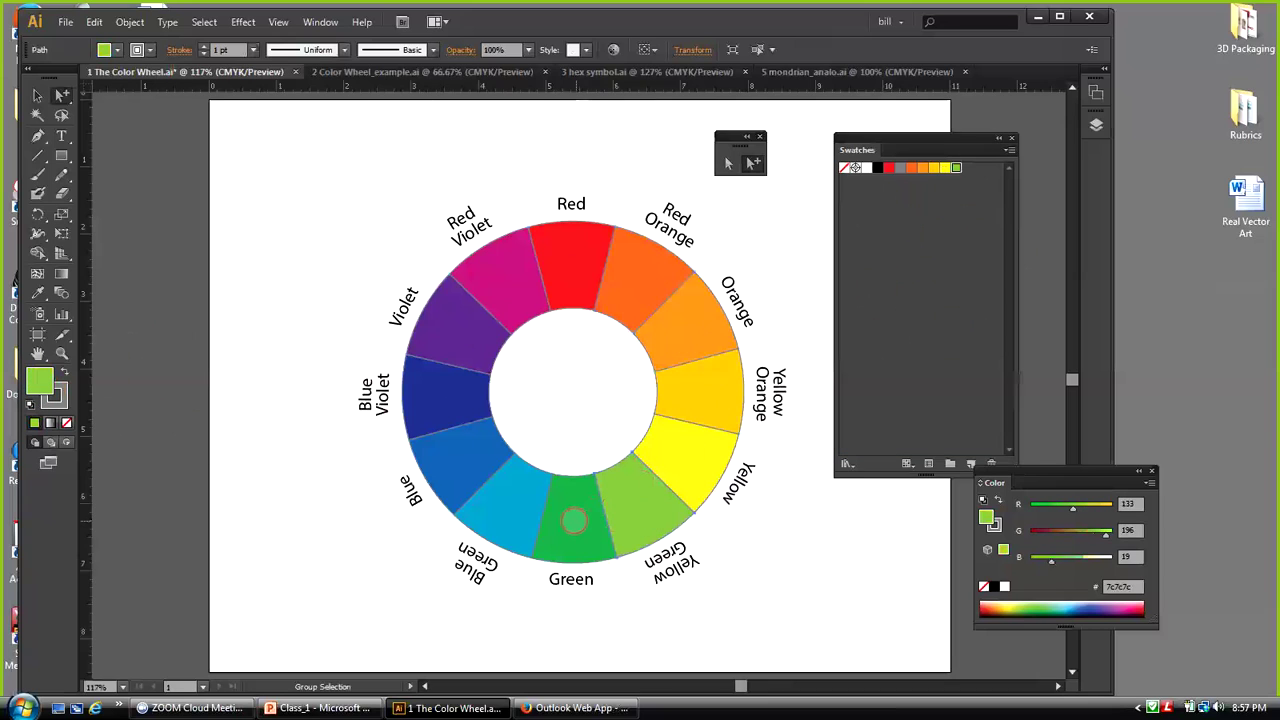
click(571, 521)
drag(40, 384, 977, 217)
Save the Blue Green, Blue, Blue Violet, Violet and Red Violet wedge fills as swatches
click(523, 486)
drag(342, 420, 983, 290)
click(477, 456)
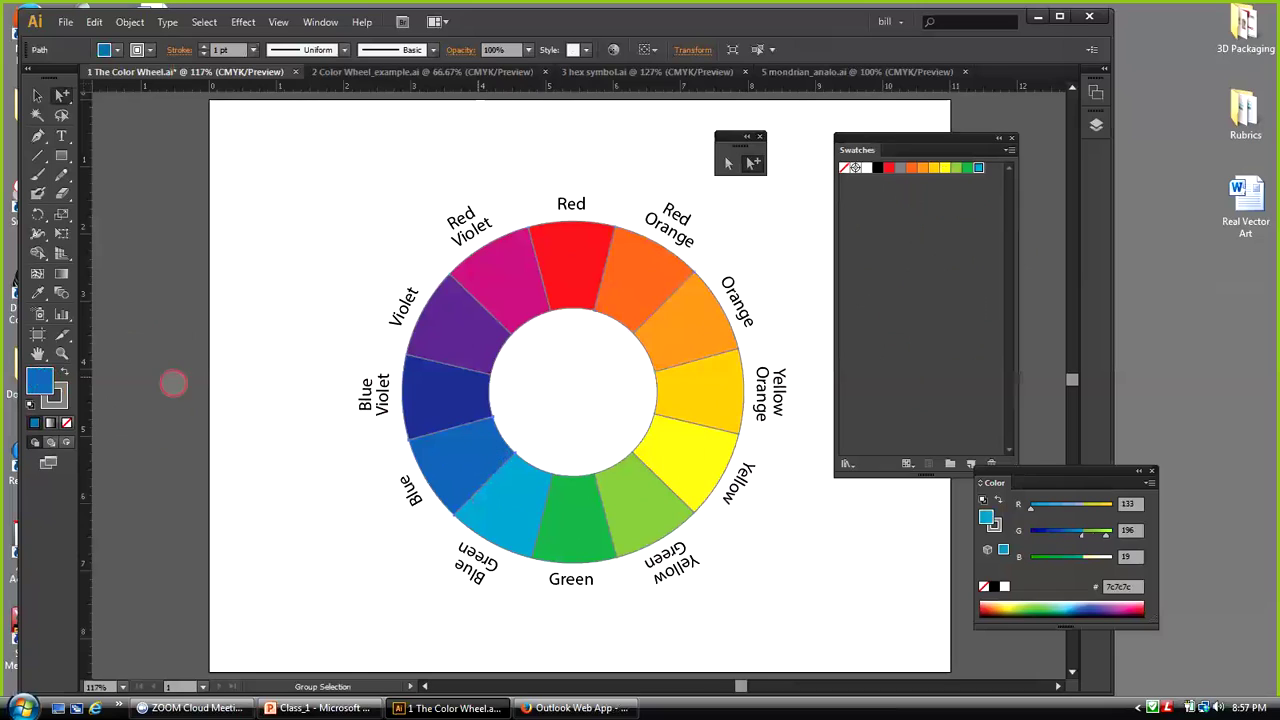
drag(40, 380, 921, 272)
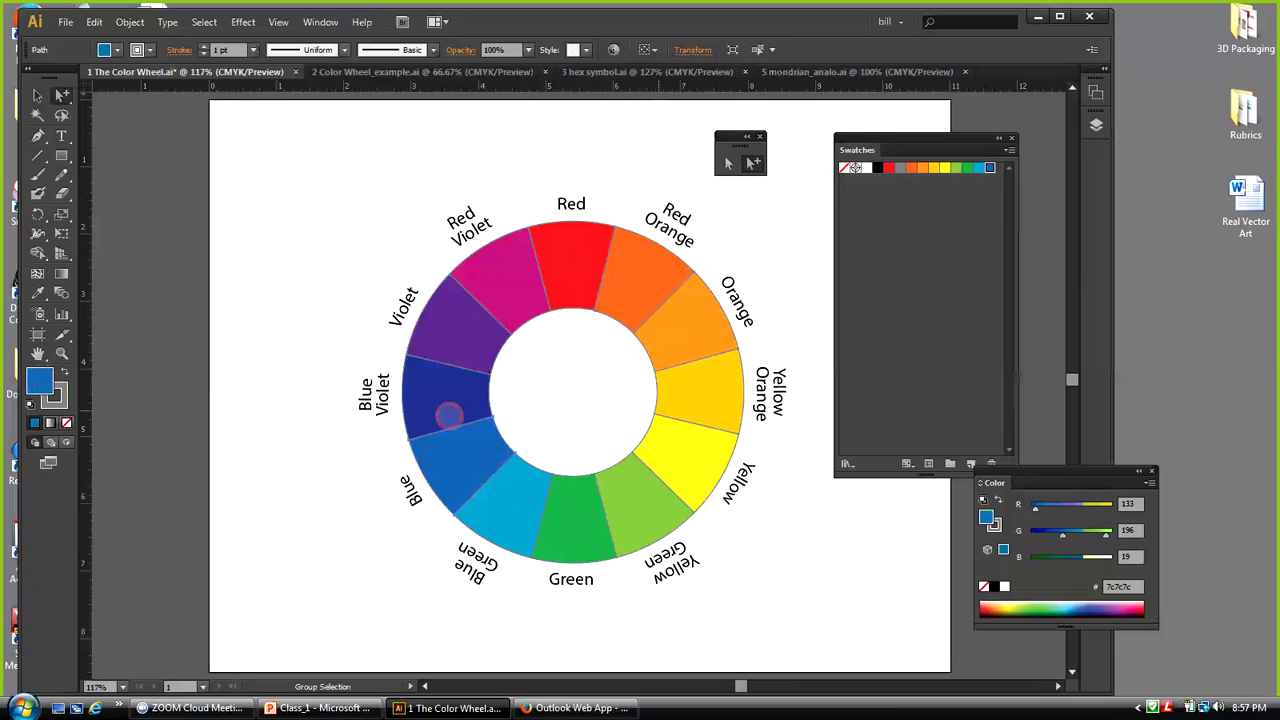
click(403, 412)
drag(40, 380, 894, 239)
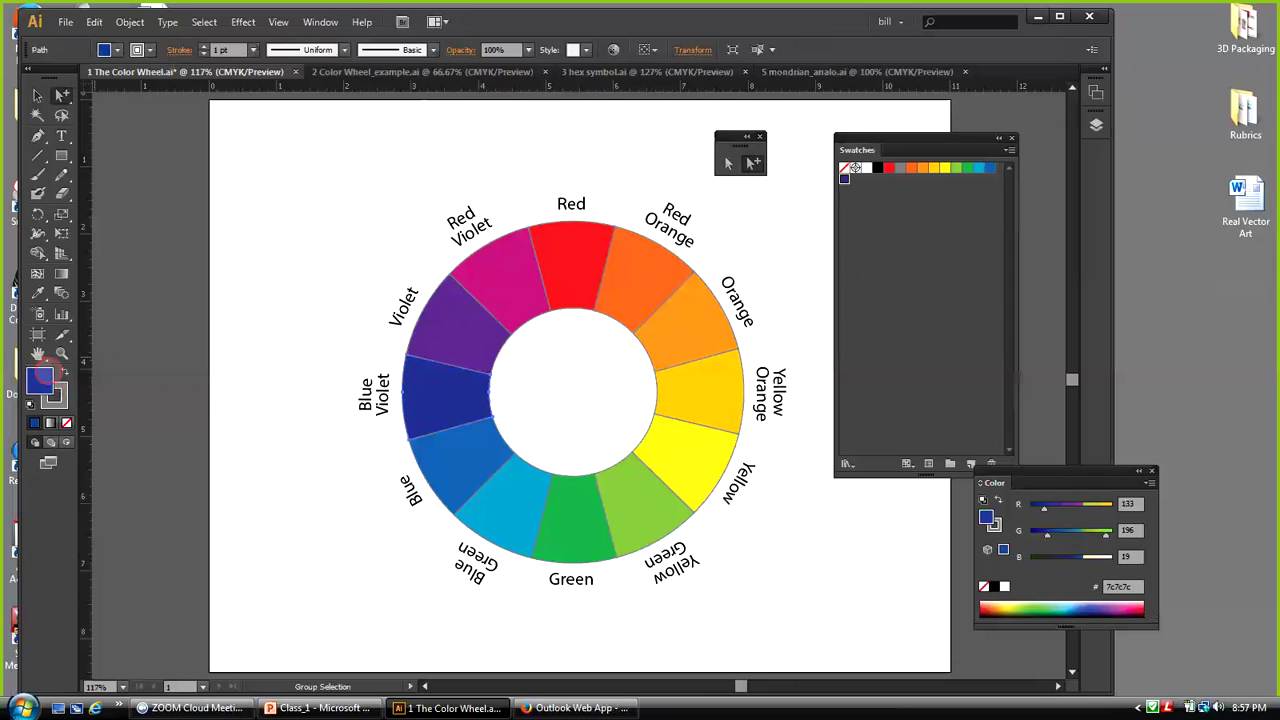
click(435, 336)
drag(40, 378, 895, 282)
click(510, 287)
drag(40, 380, 903, 320)
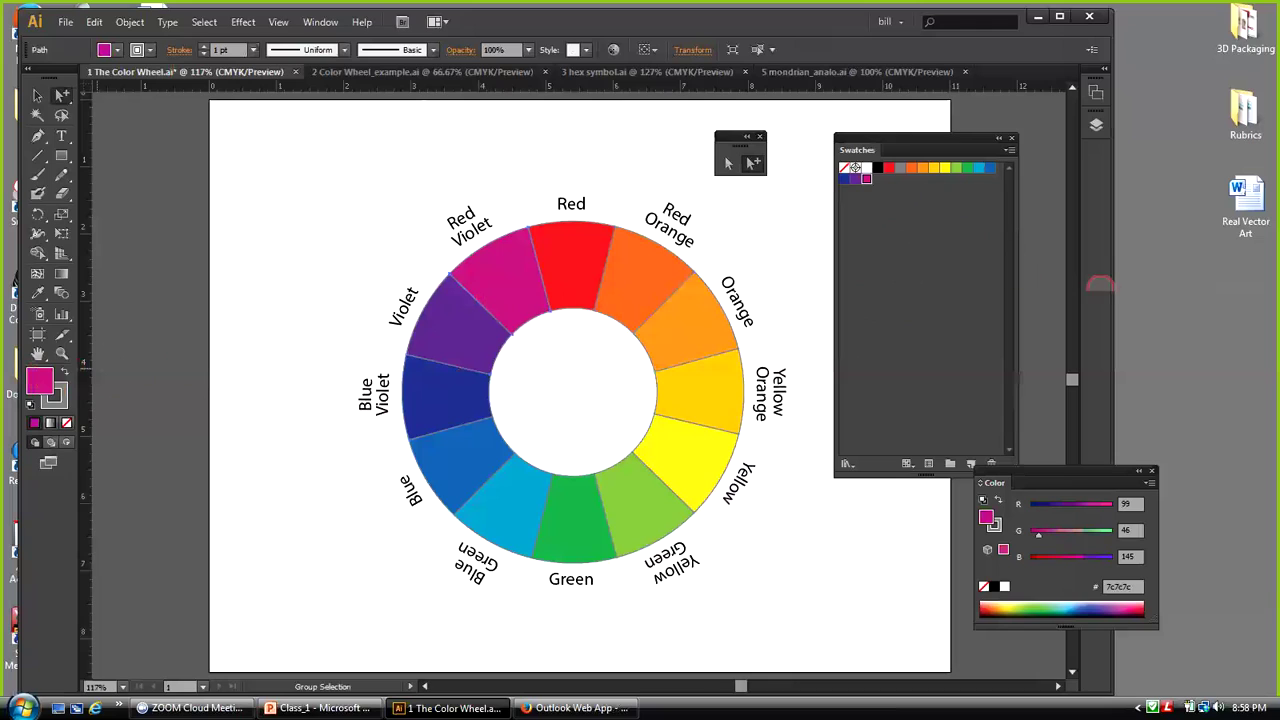
click(853, 170)
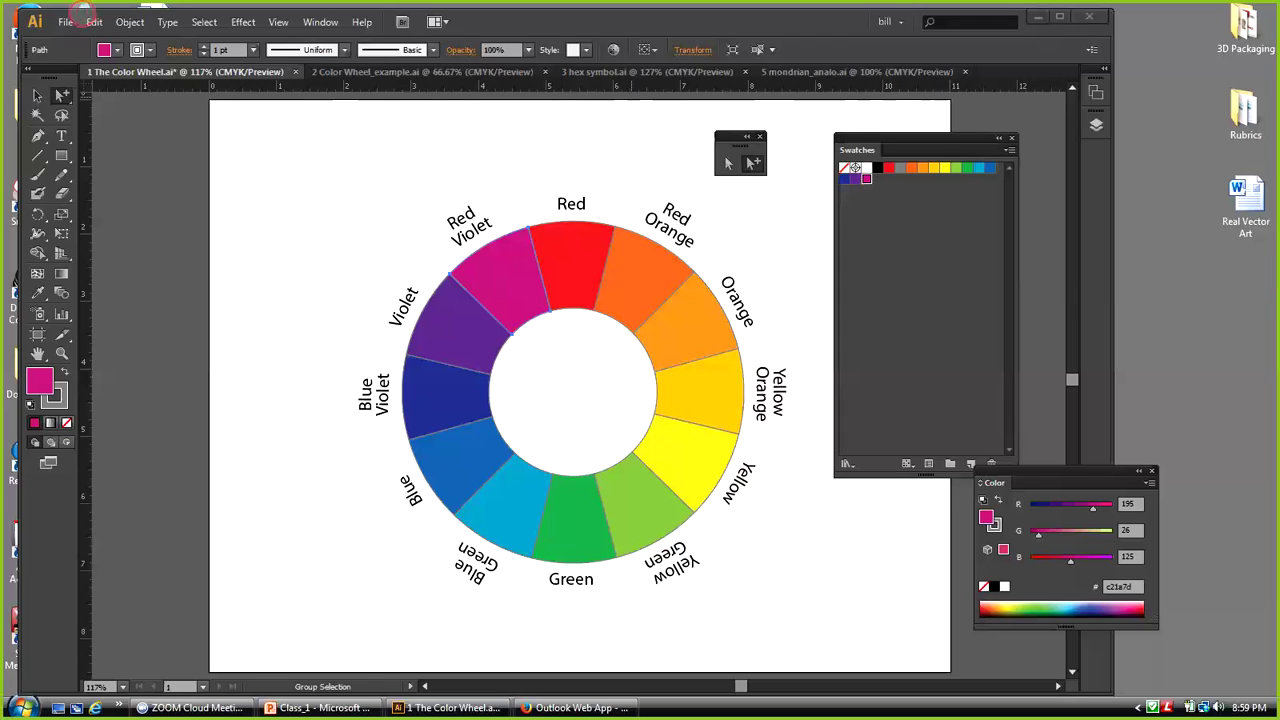
click(66, 22)
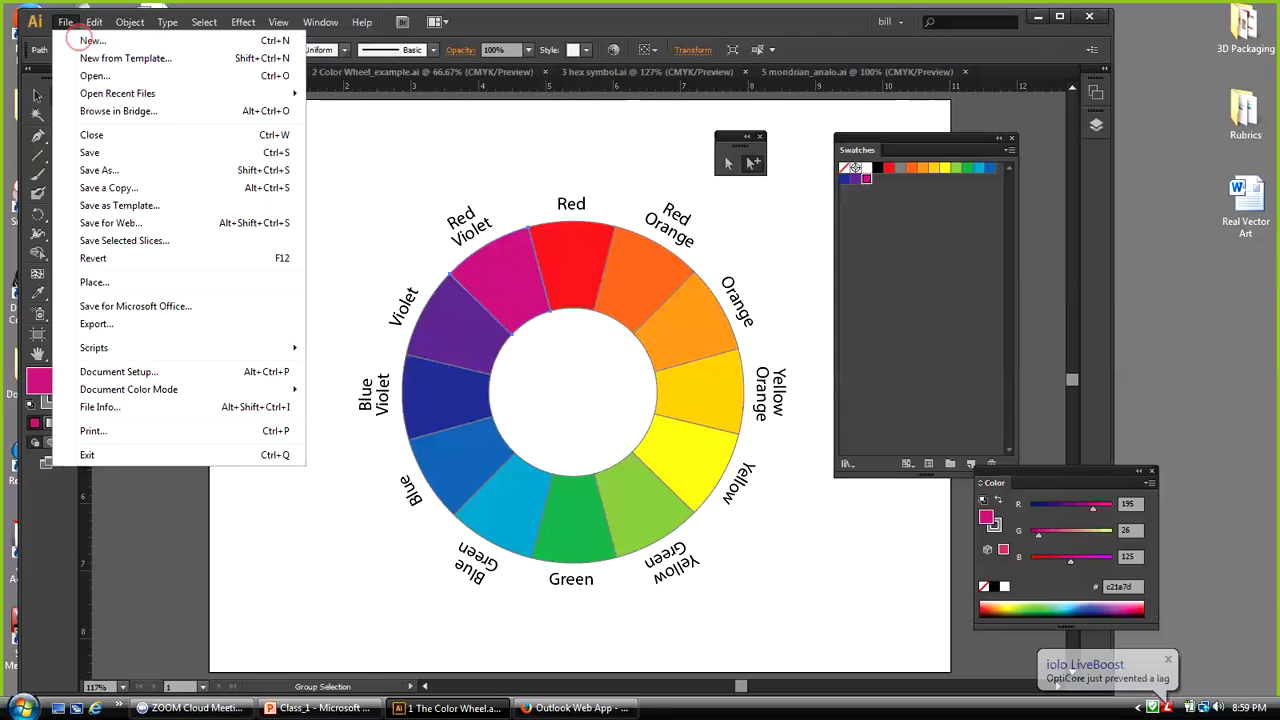
Create a new 960 x 560 RGB document via File > New
click(90, 40)
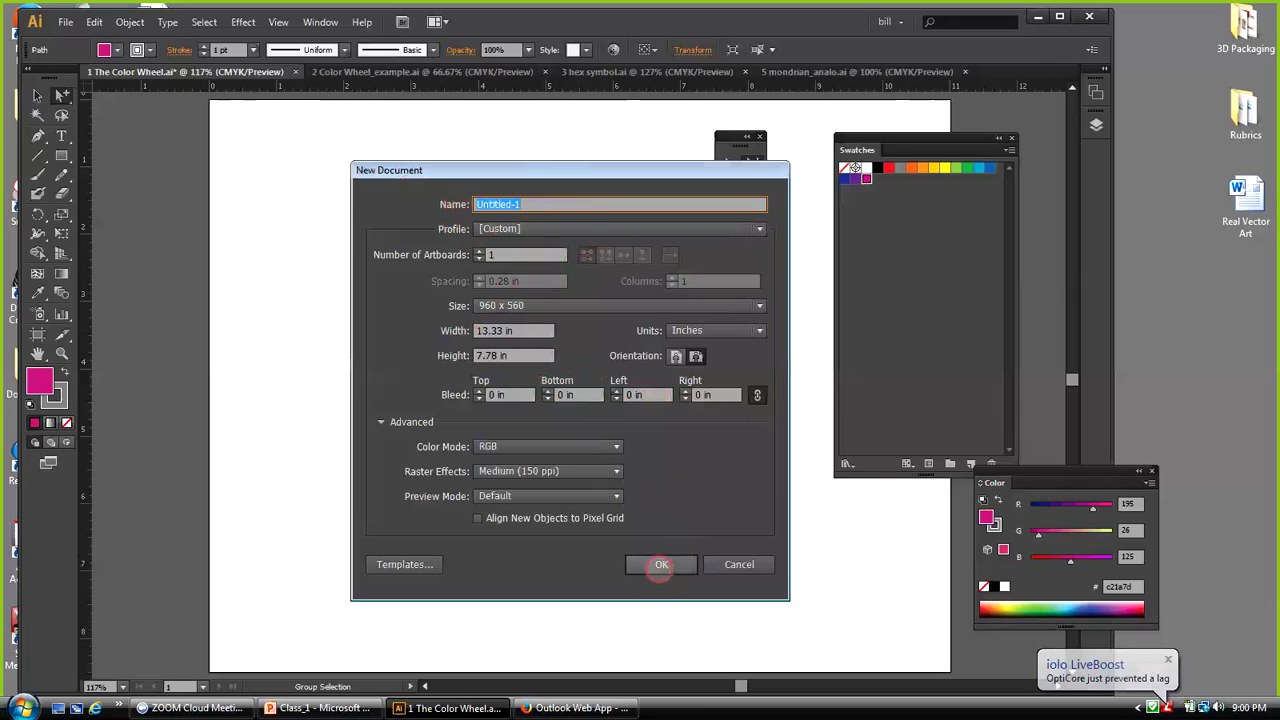
click(661, 564)
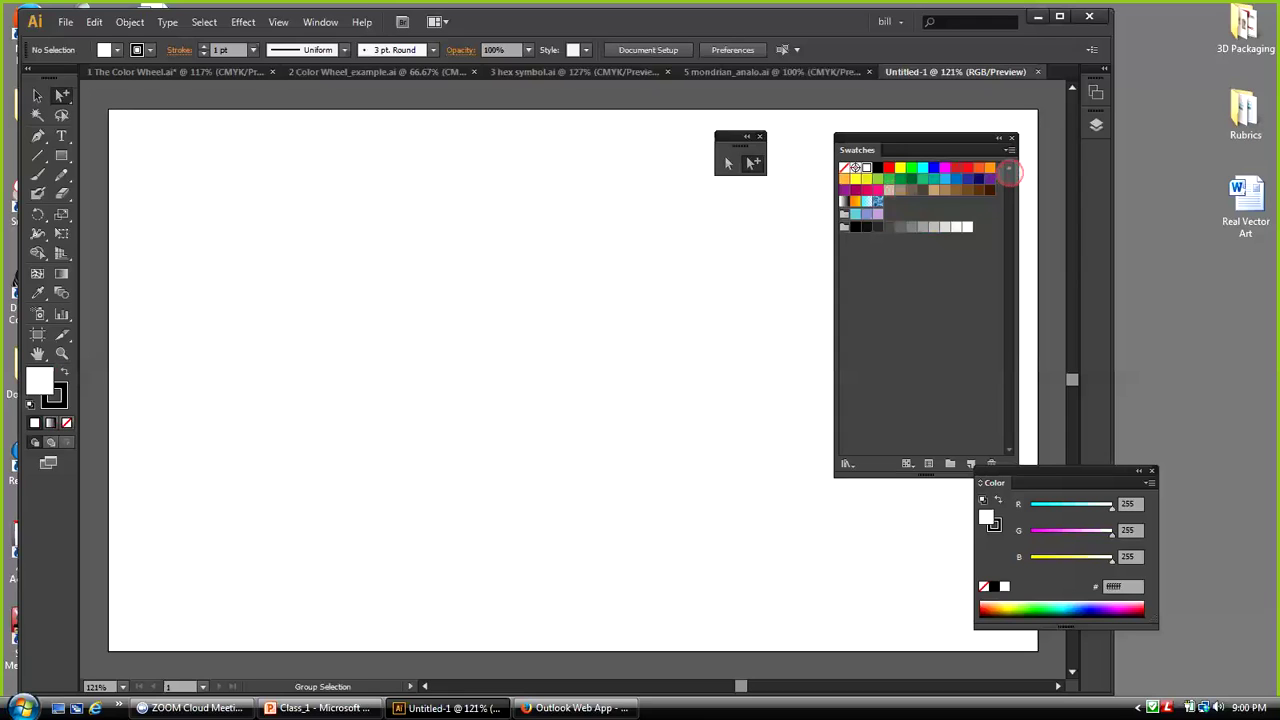
Delete all unused swatches and then the remaining swatch group in the new document
click(1010, 151)
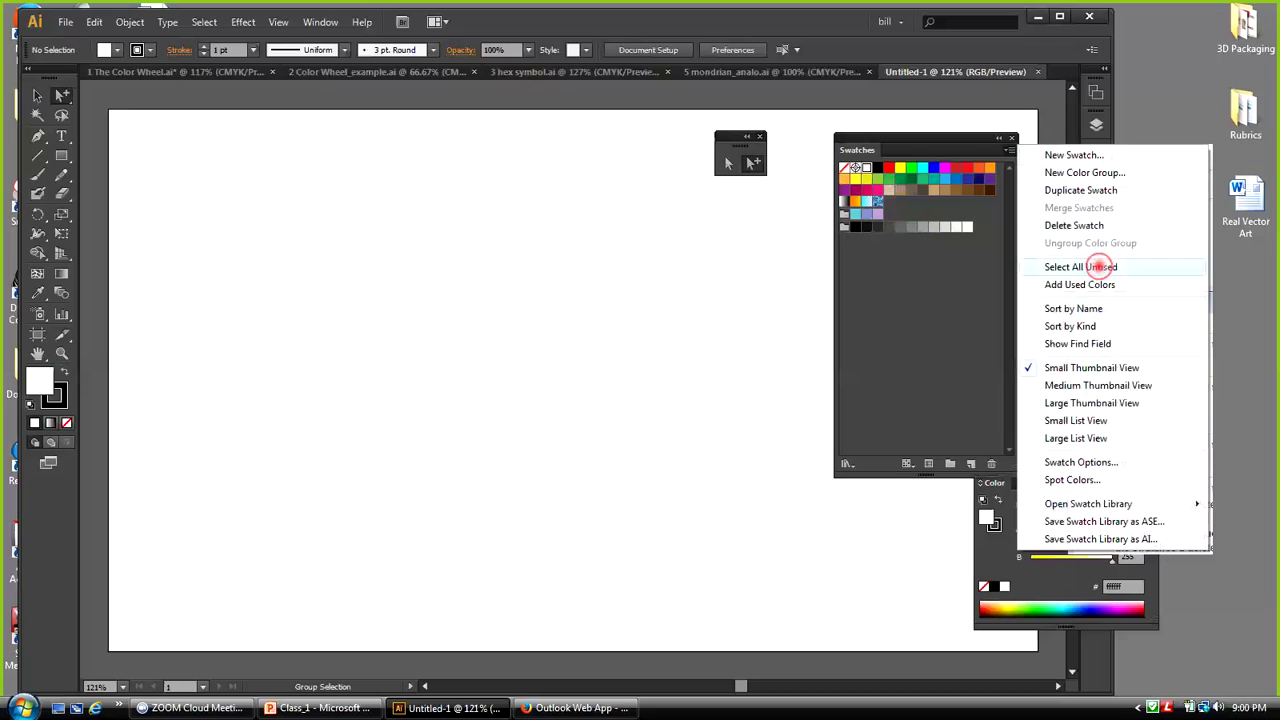
click(1100, 266)
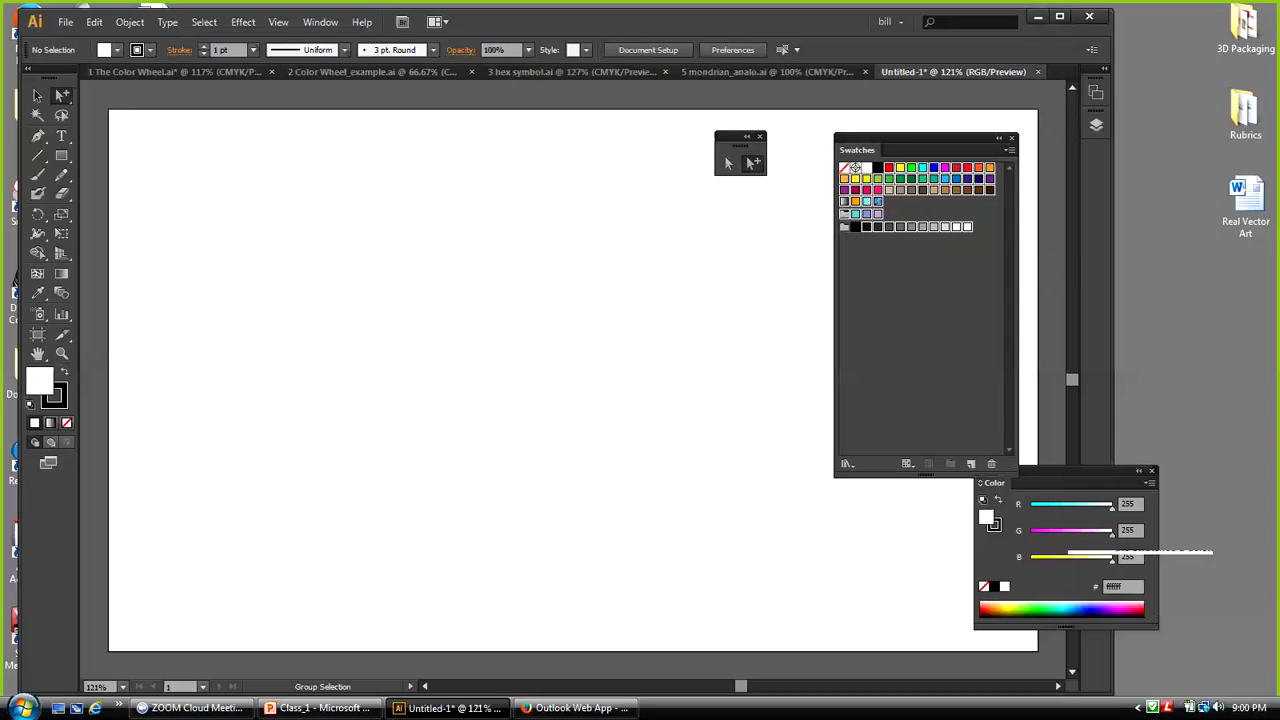
click(991, 463)
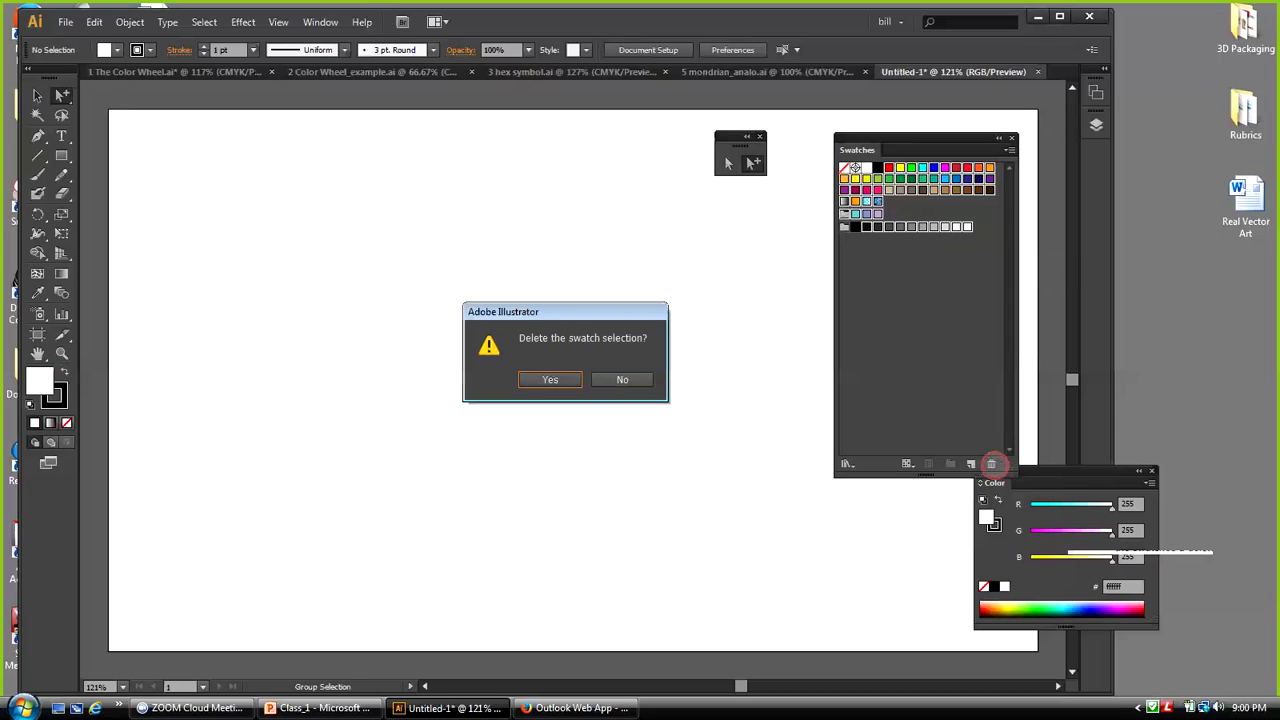
click(553, 380)
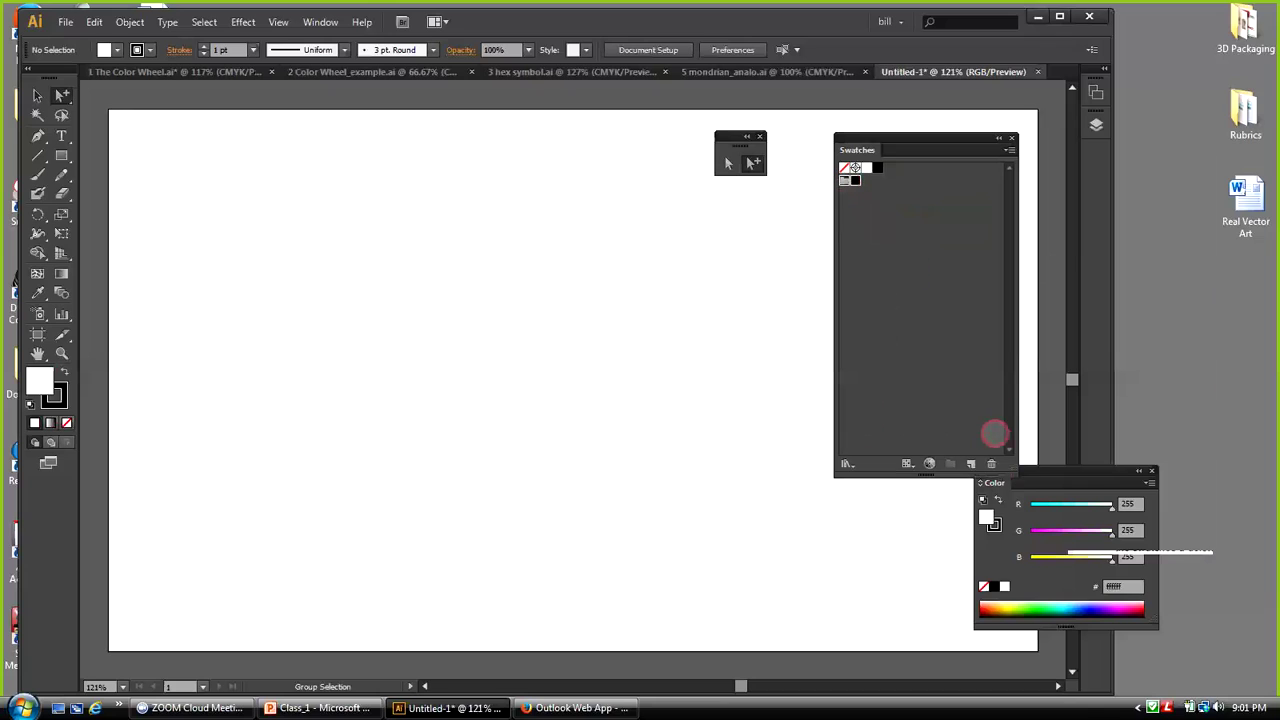
click(990, 462)
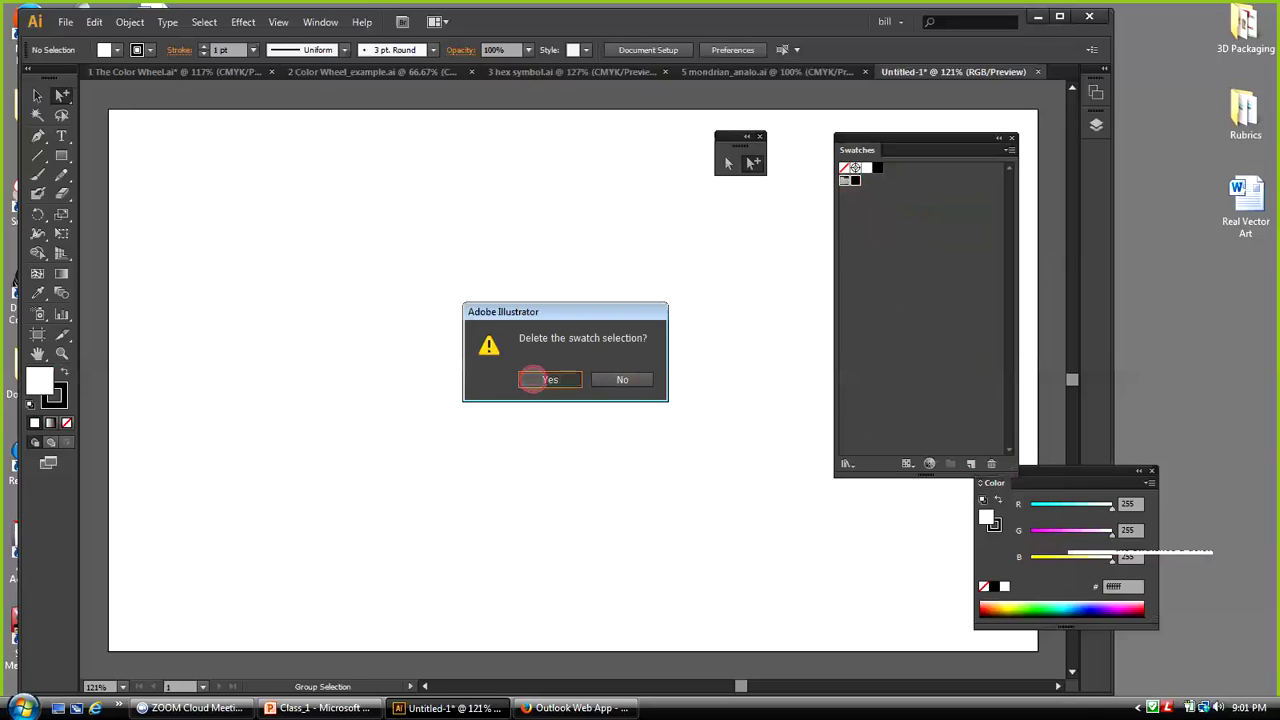
click(549, 379)
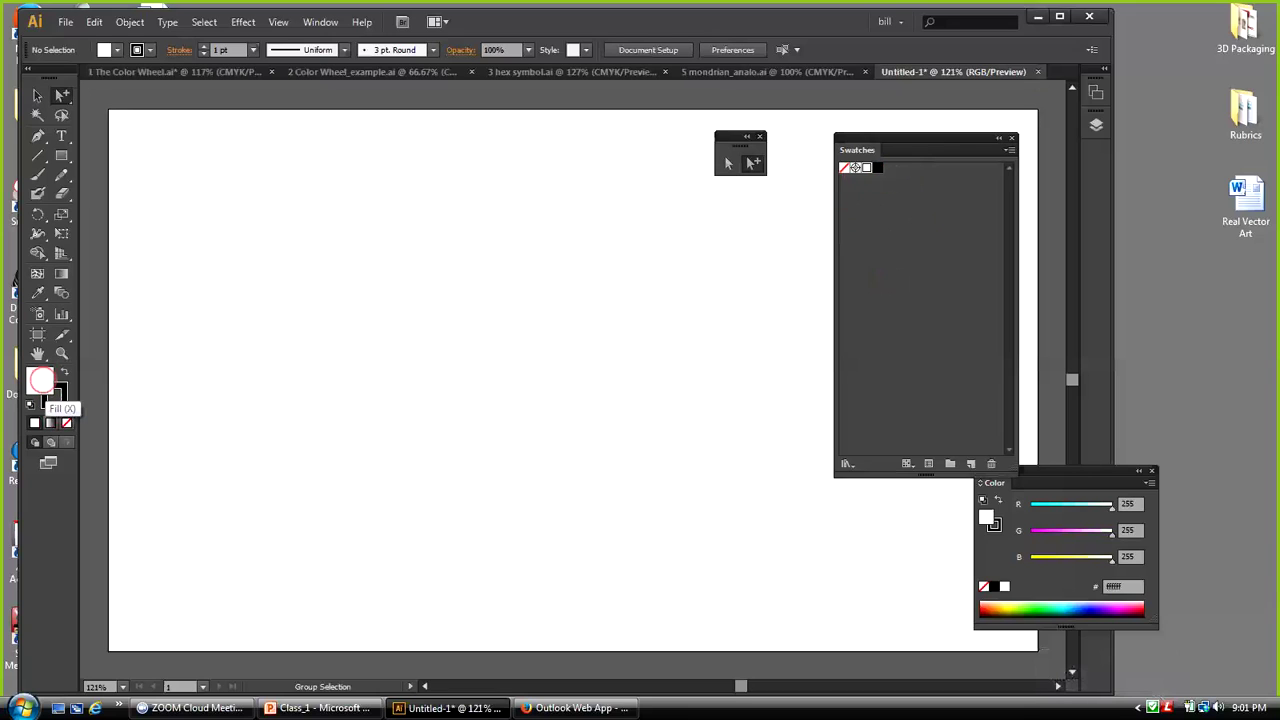
Open the fill Color Picker and sweep the hue from magenta to green, settling on fully saturated red
double_click(41, 380)
drag(674, 166, 410, 176)
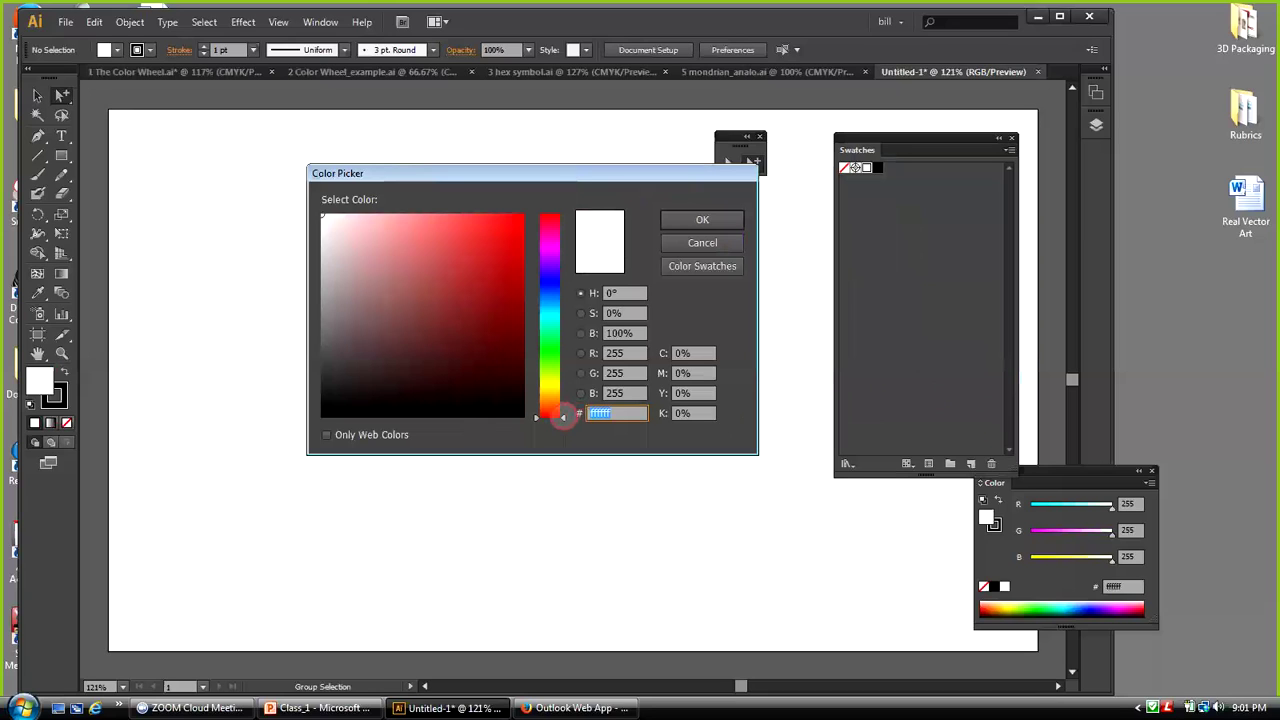
drag(563, 418, 568, 213)
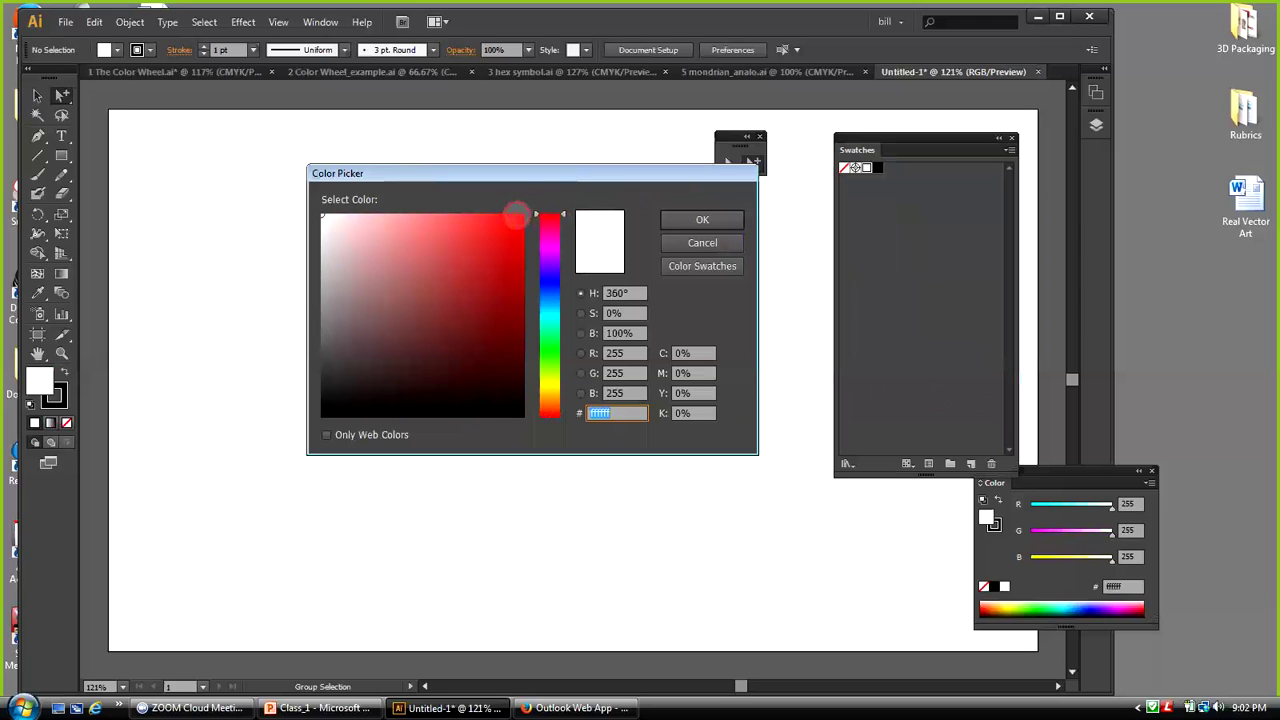
drag(563, 214, 571, 437)
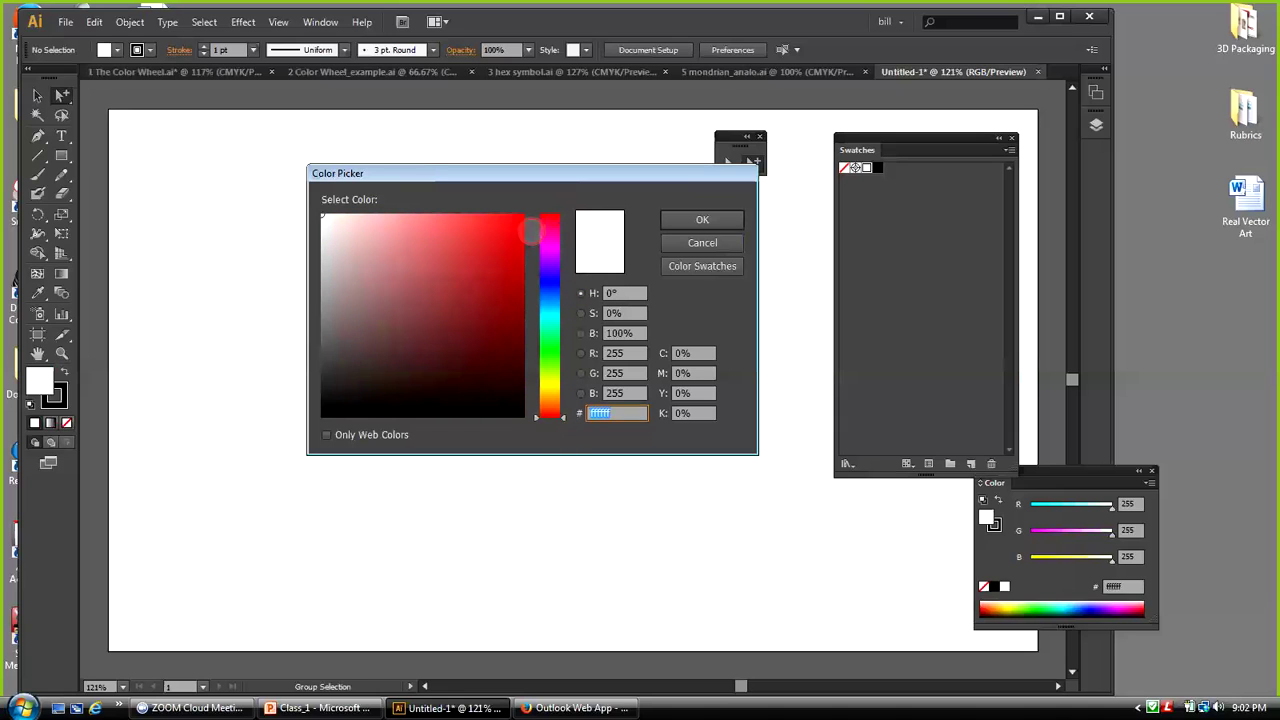
click(521, 214)
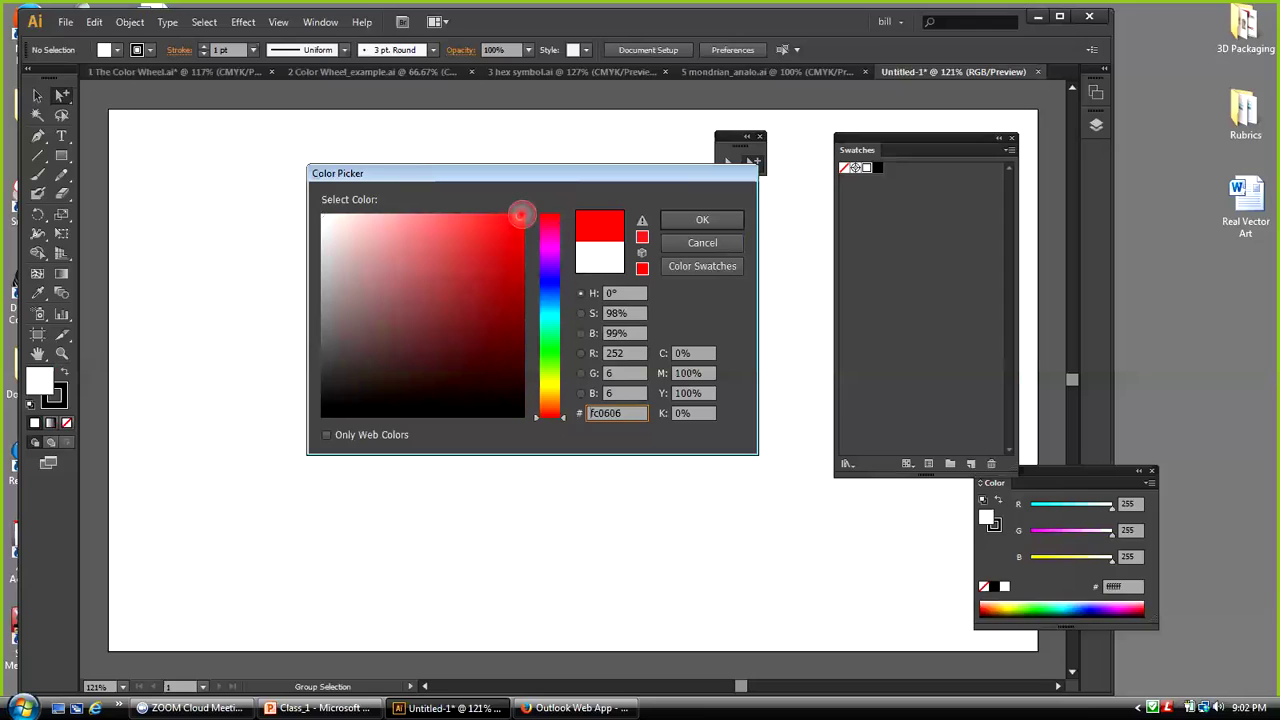
drag(521, 214, 524, 215)
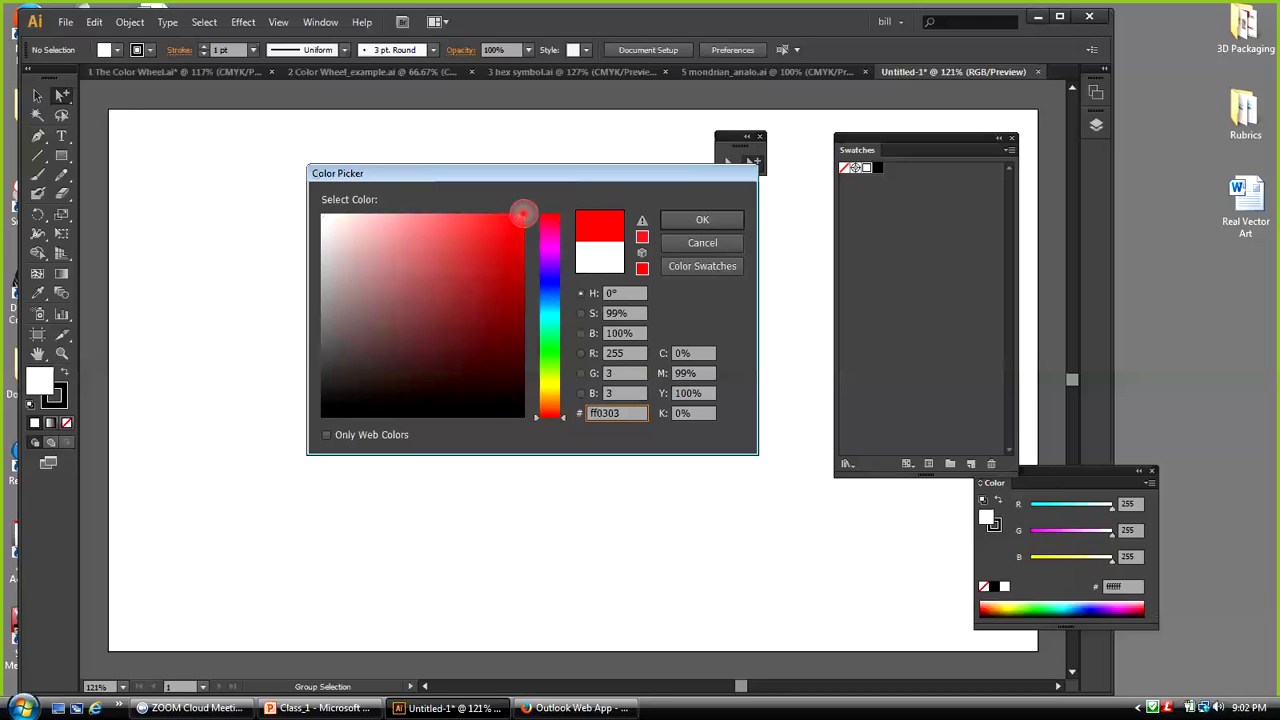
Compare pale pink, muted red, black and white, ending on dark red 3d0404
drag(521, 214, 318, 215)
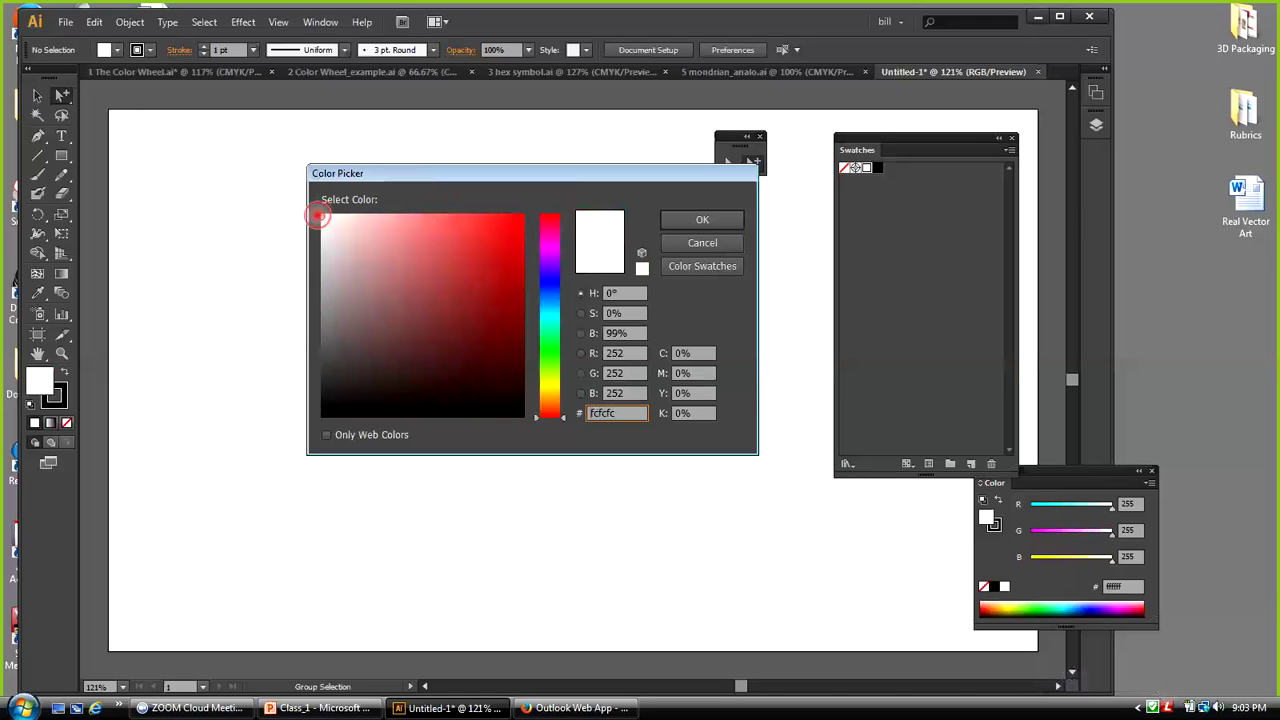
drag(318, 215, 434, 214)
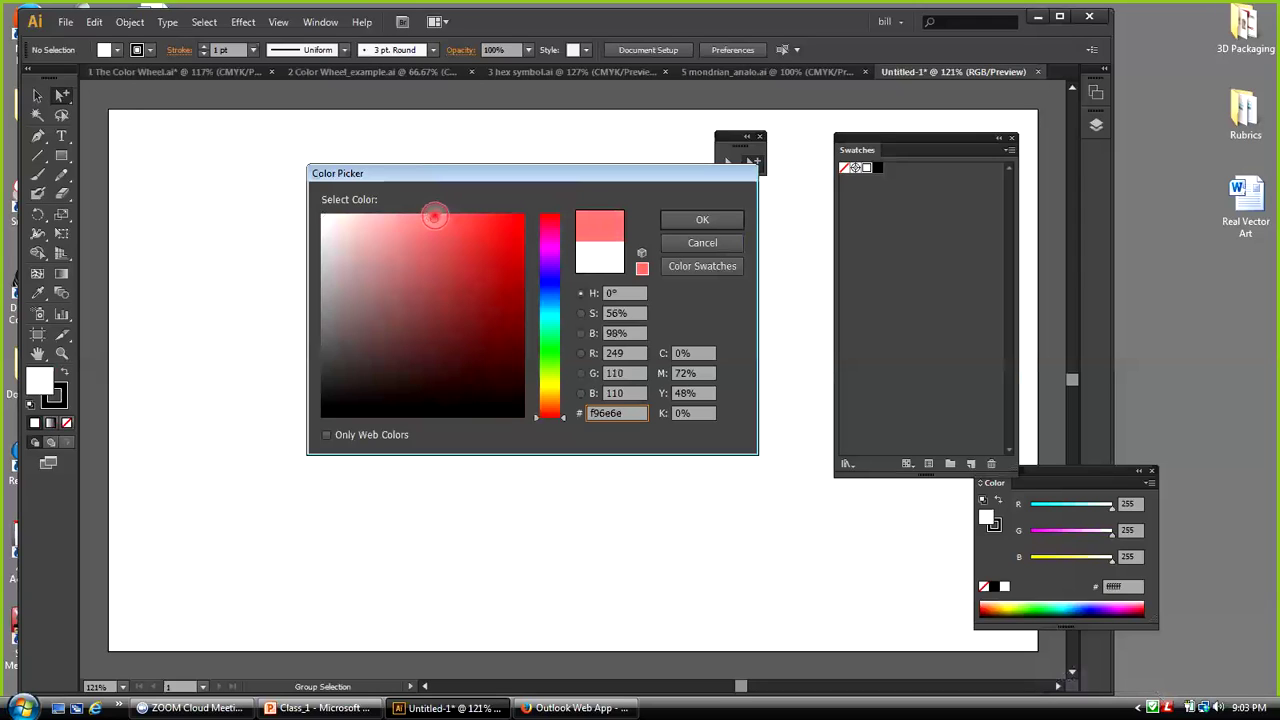
drag(434, 214, 433, 415)
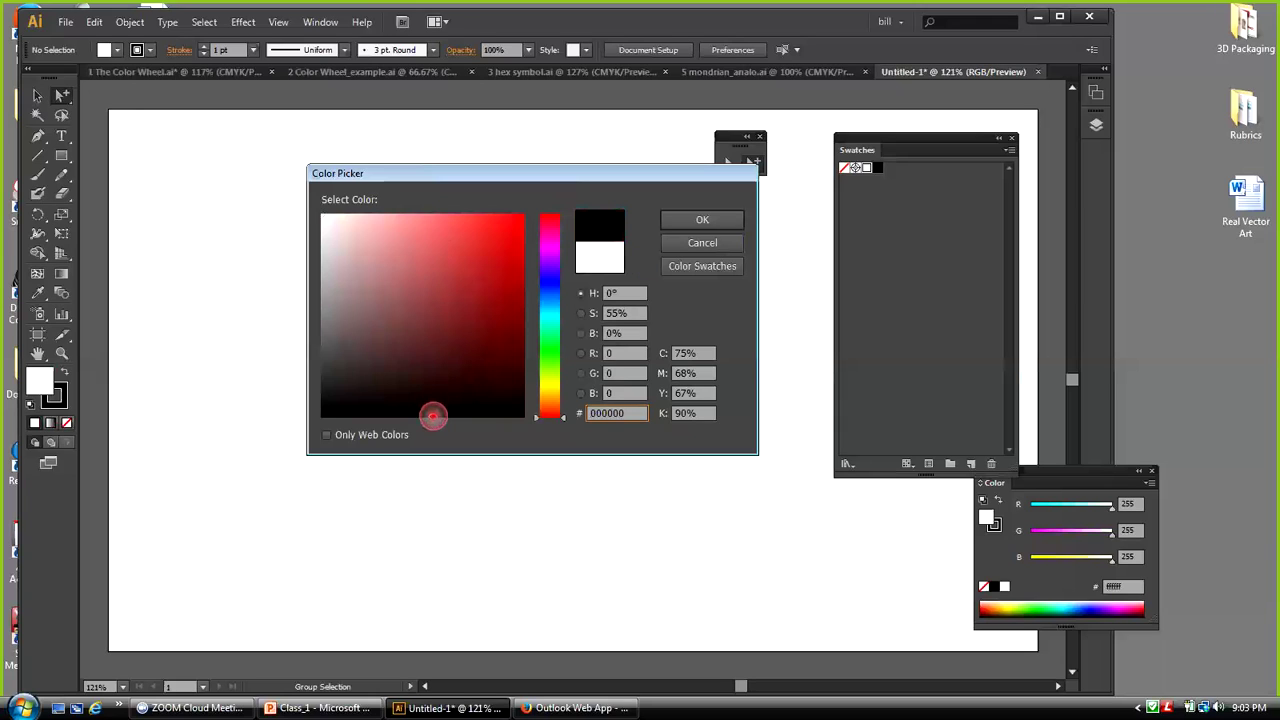
drag(433, 415, 435, 417)
click(324, 216)
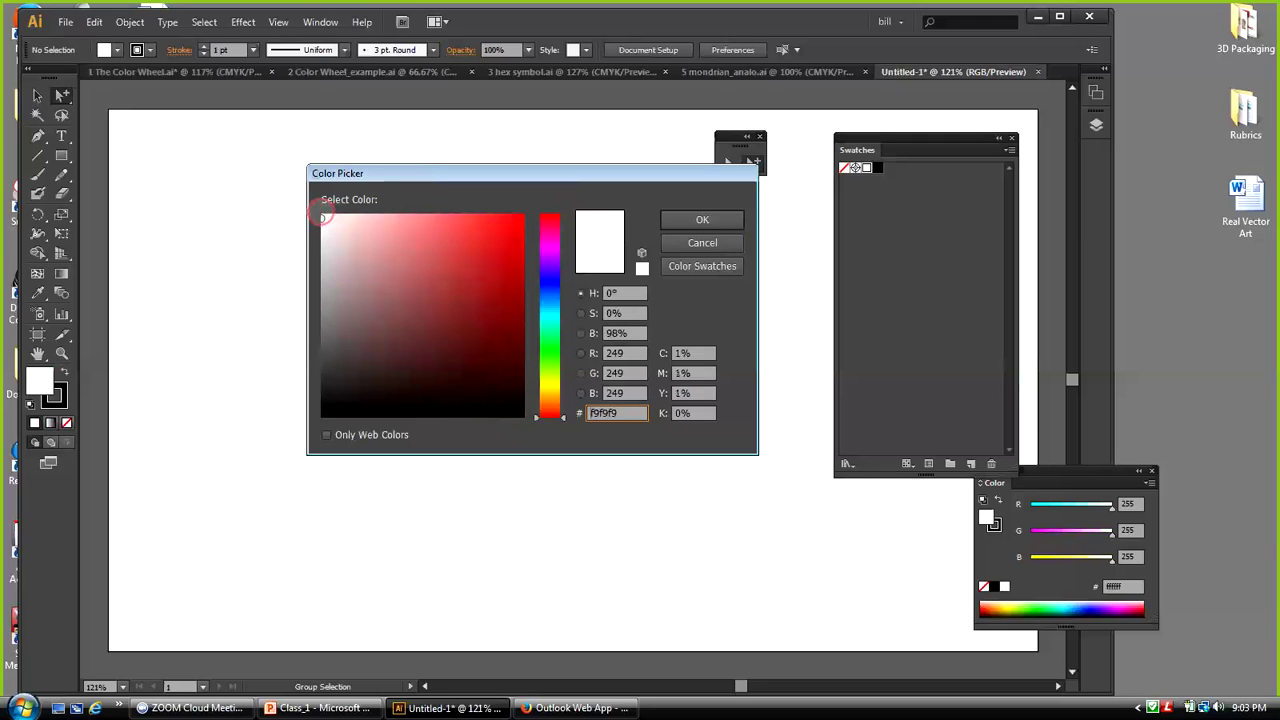
click(321, 214)
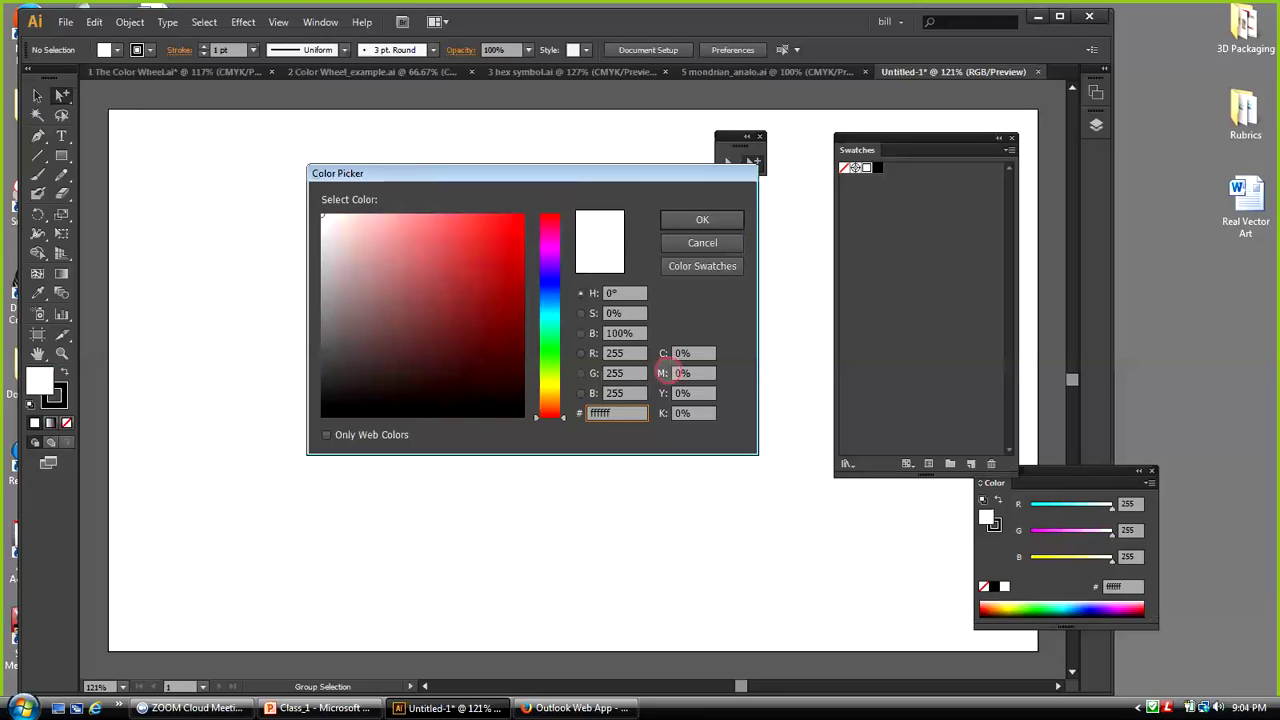
click(511, 369)
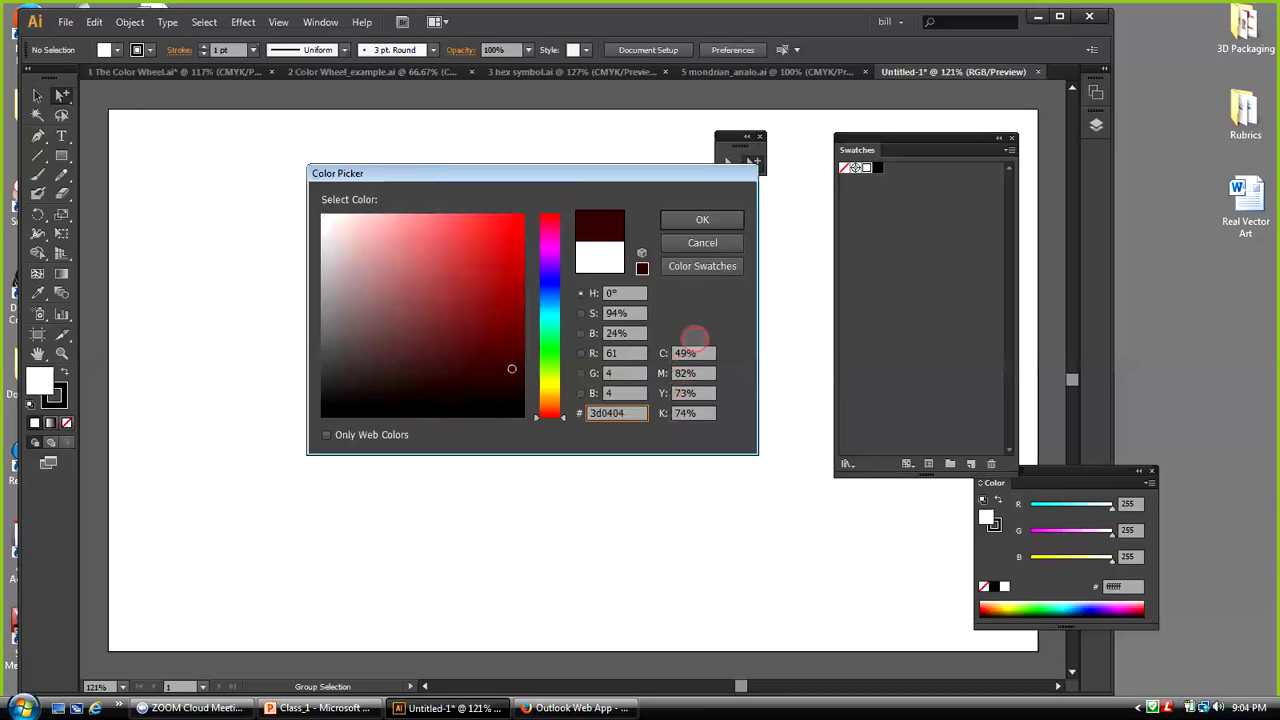
Cancel the Color Picker without applying dark red 3d0404, then close the blank Untitled-1 document
drag(586, 423, 620, 425)
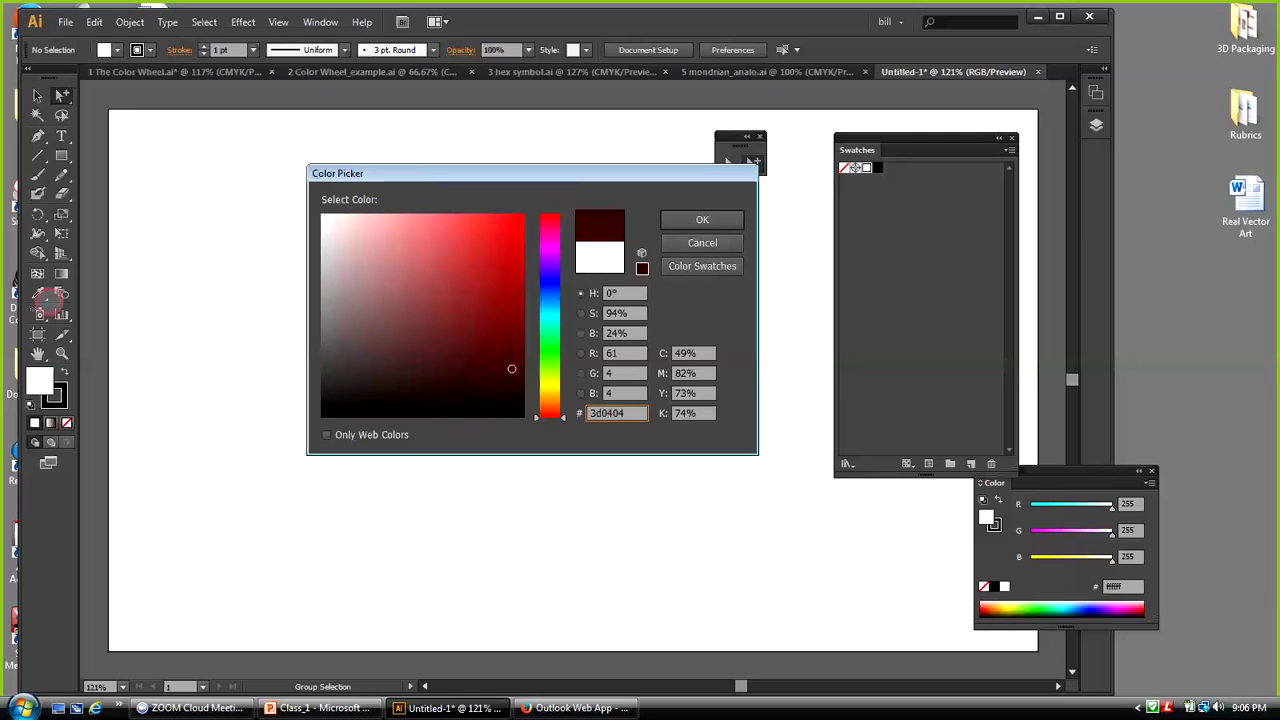
click(670, 250)
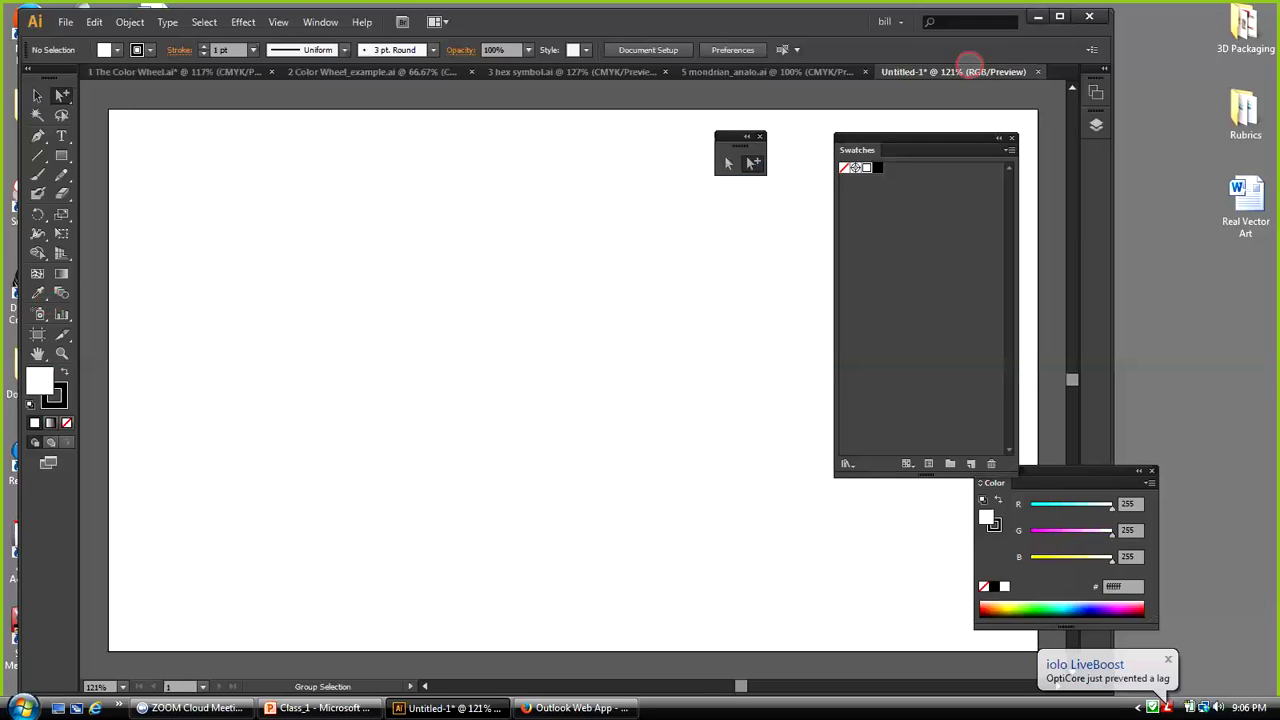
click(1037, 72)
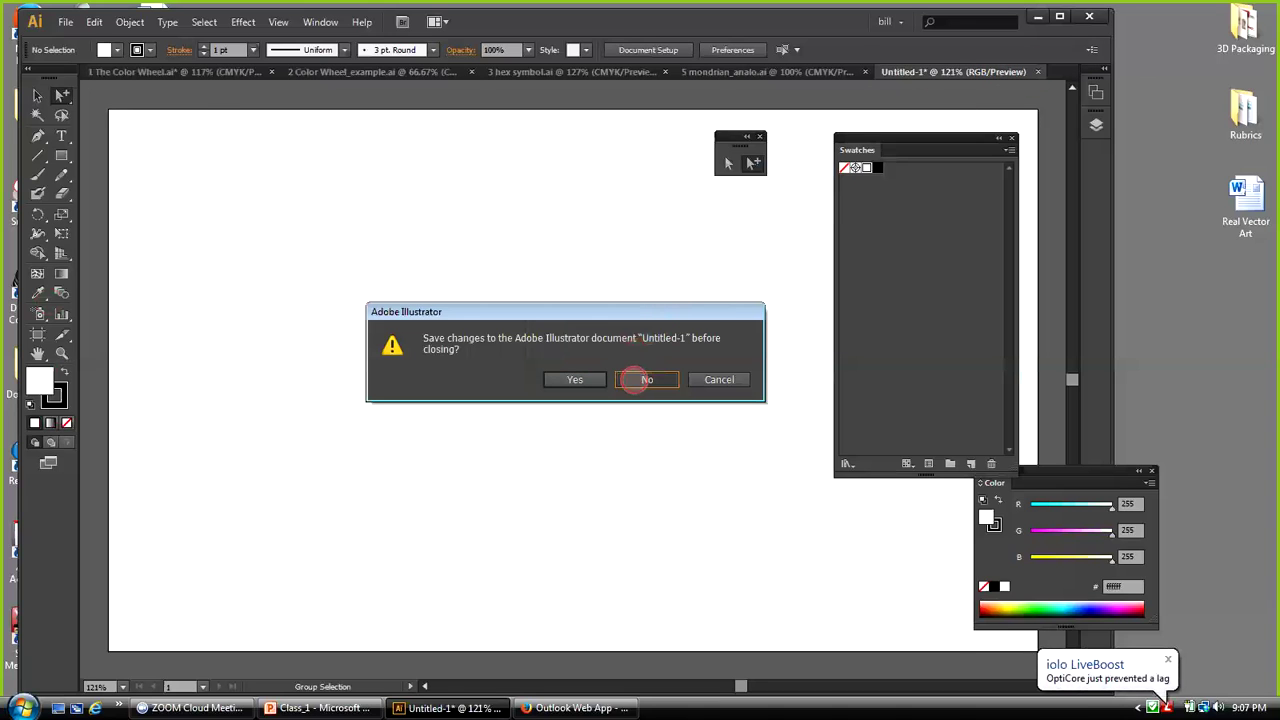
Close Untitled-1 without saving and clear the selection in 2 Color Wheel_example.ai
click(634, 380)
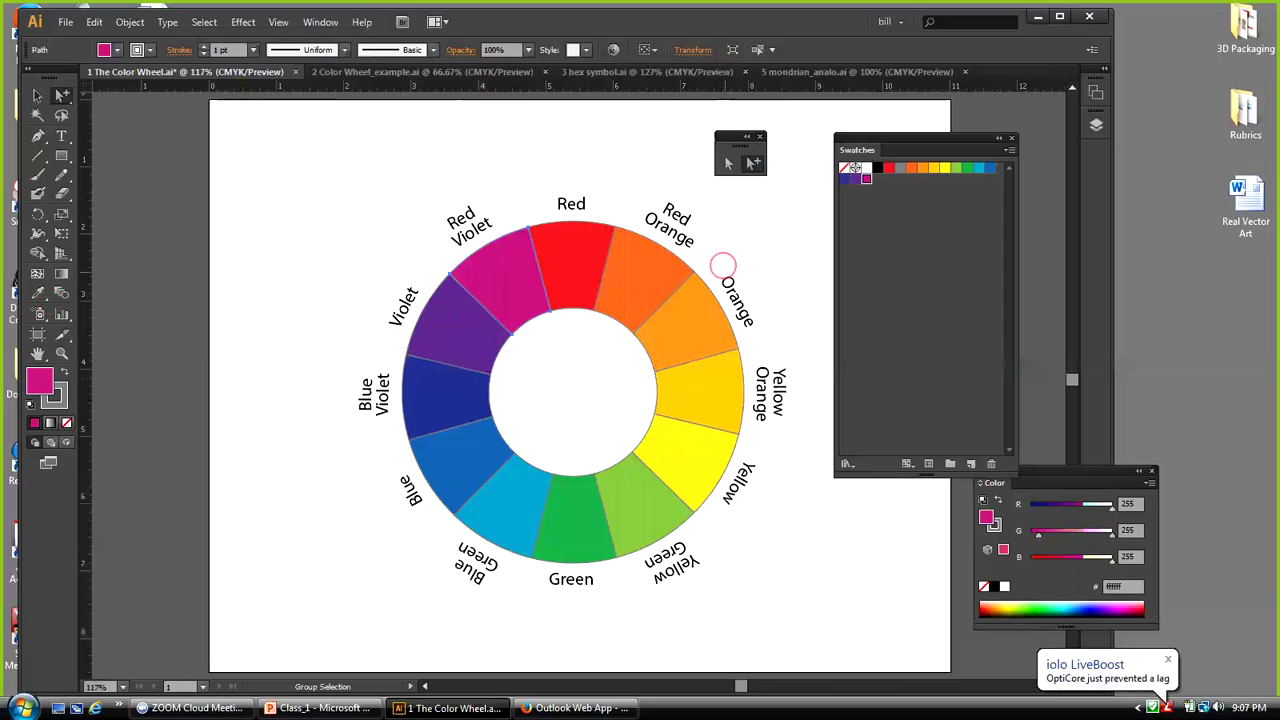
click(37, 95)
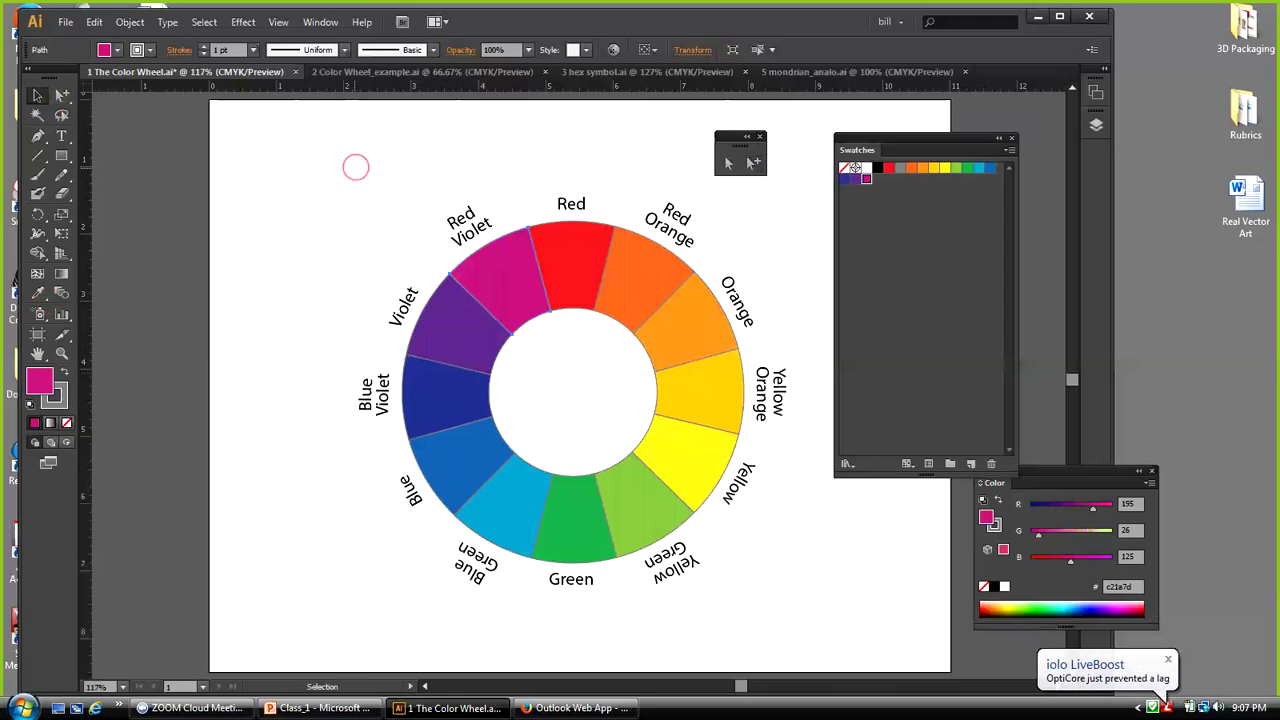
click(354, 166)
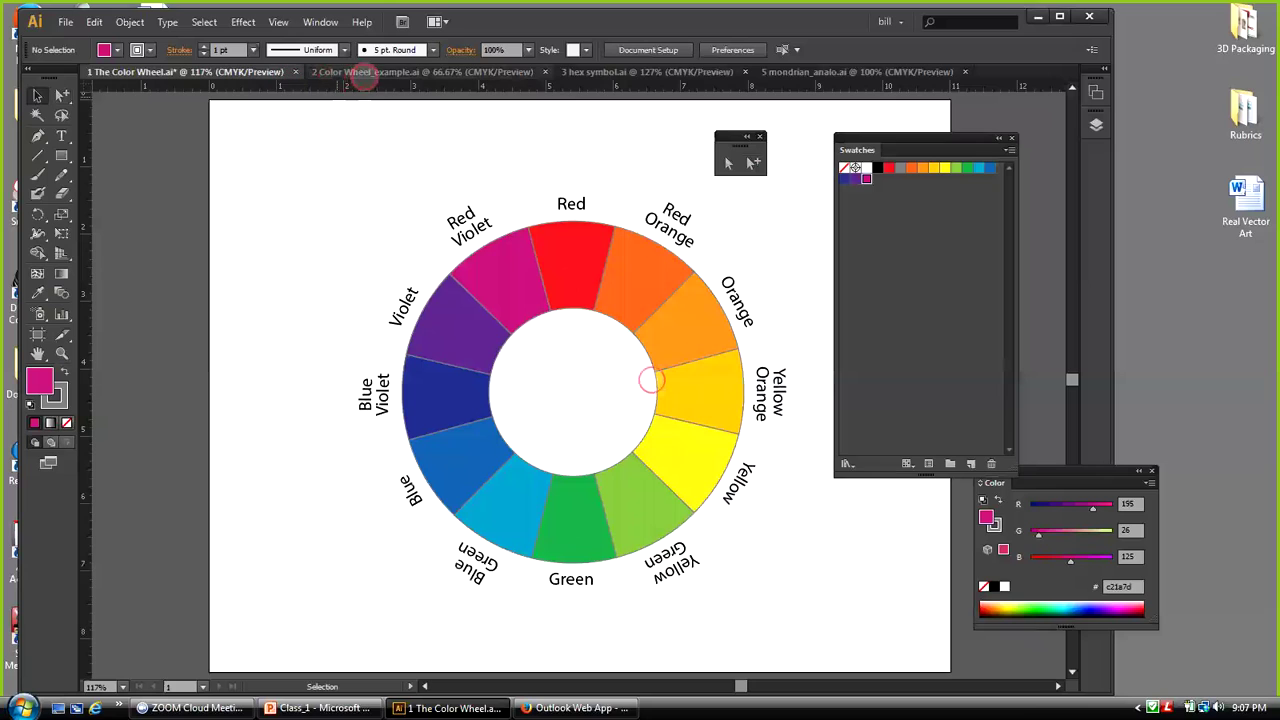
click(368, 75)
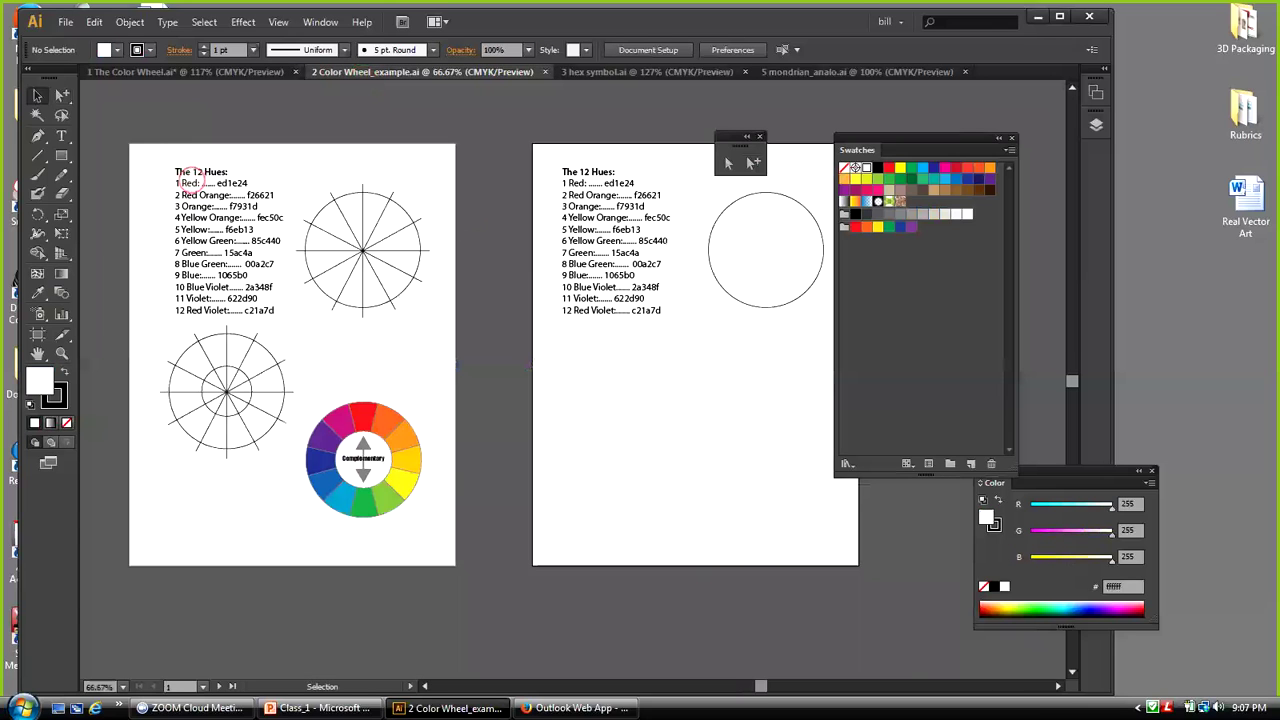
Nudge The 12 Hues list slightly up and left, then deselect it
drag(204, 184, 196, 178)
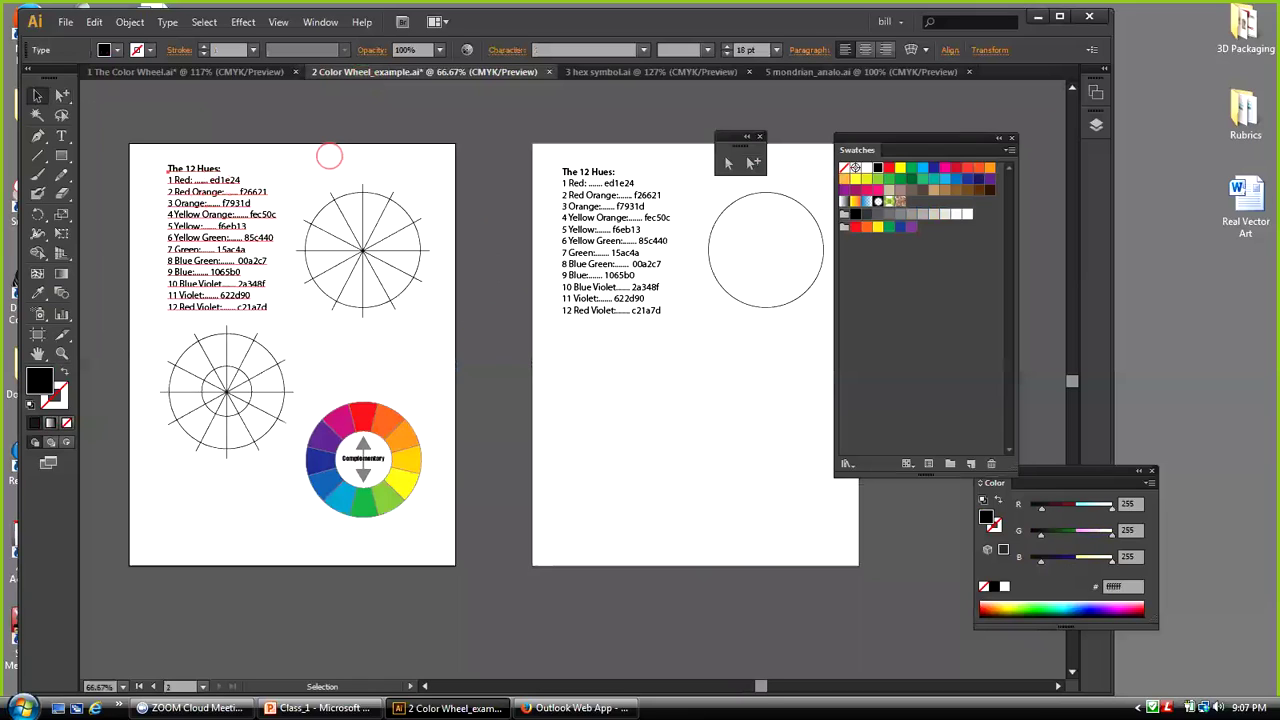
click(329, 155)
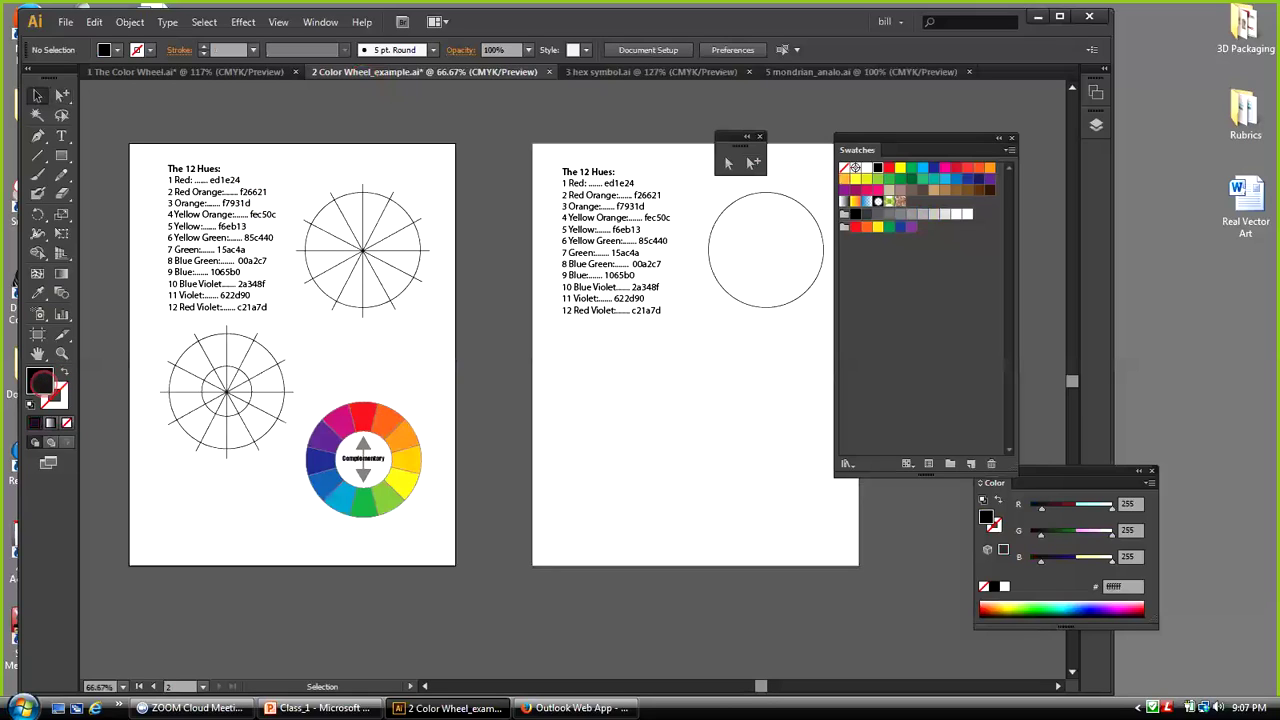
double_click(40, 382)
Enter Red Orange hex f26621 in the Color Picker and apply it as the fill
drag(423, 177, 572, 180)
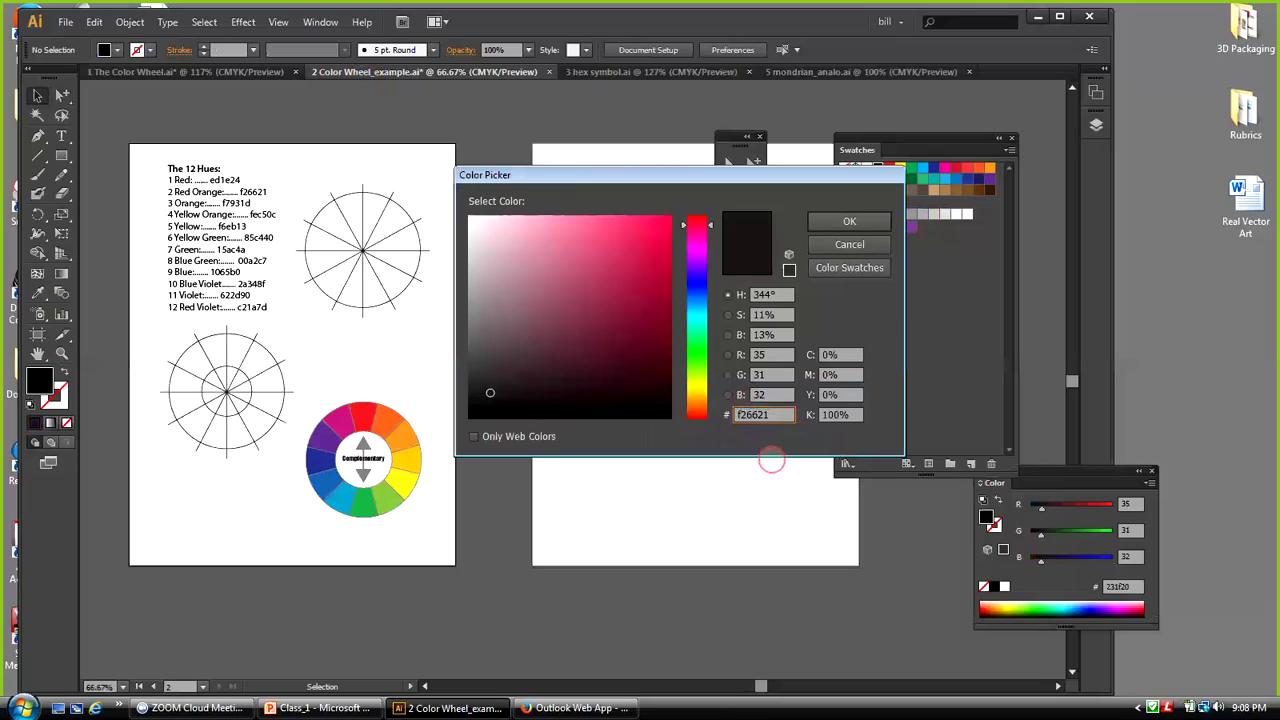
click(790, 233)
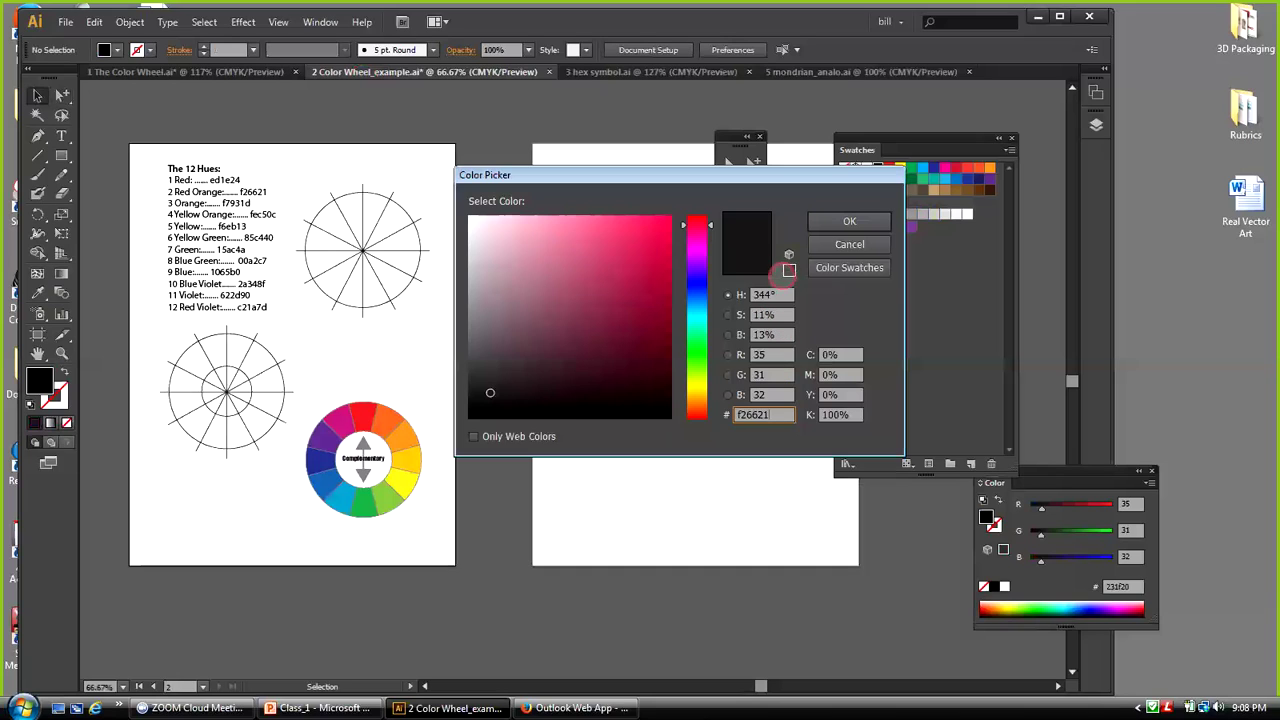
click(753, 418)
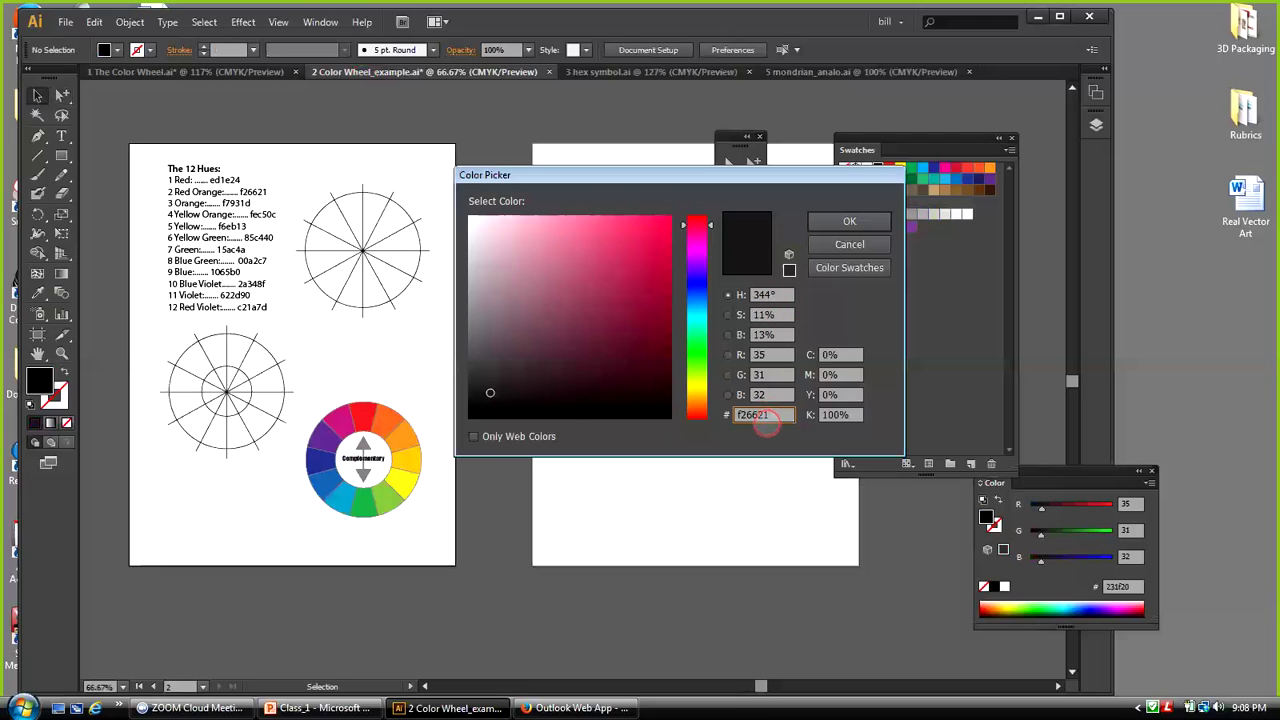
key(Return)
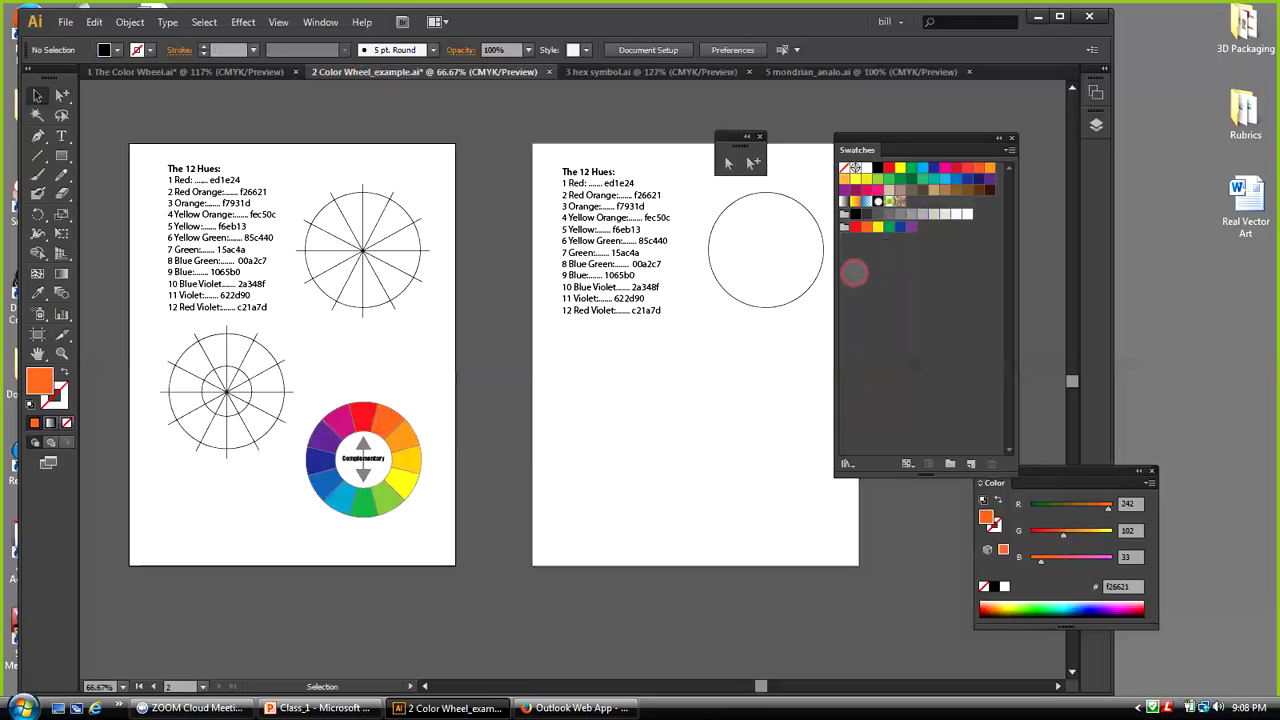
double_click(40, 378)
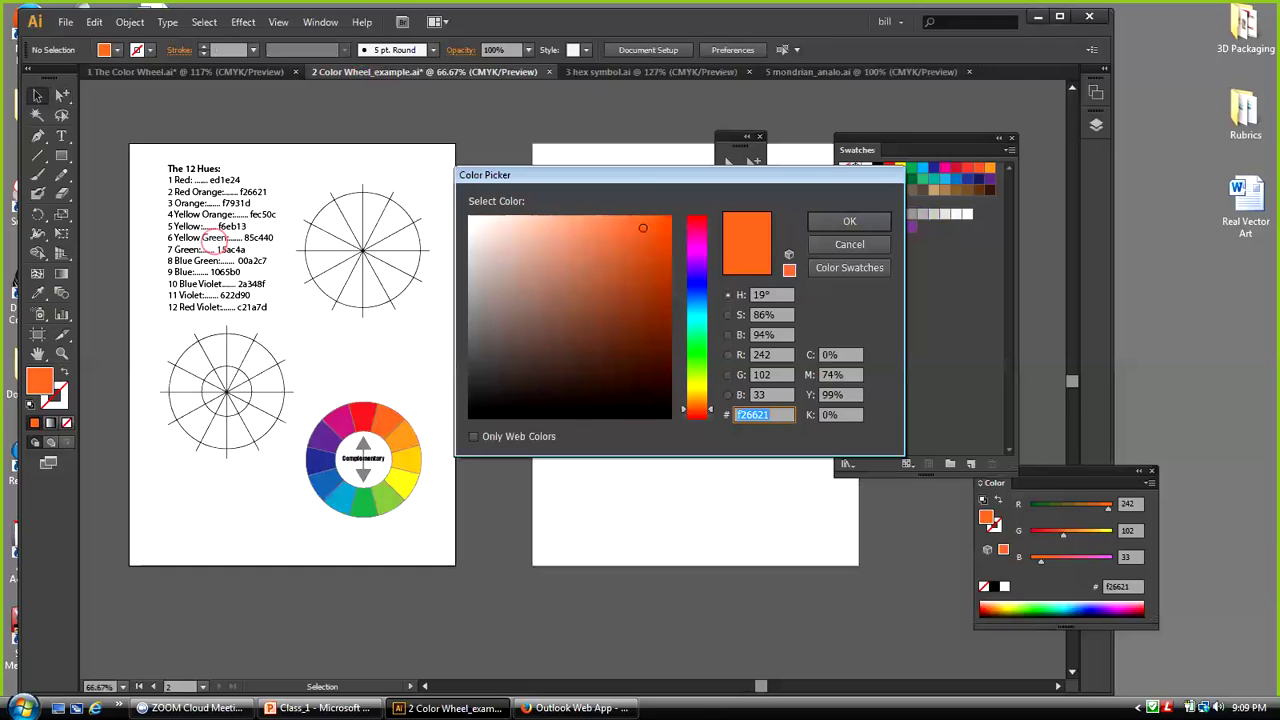
click(849, 244)
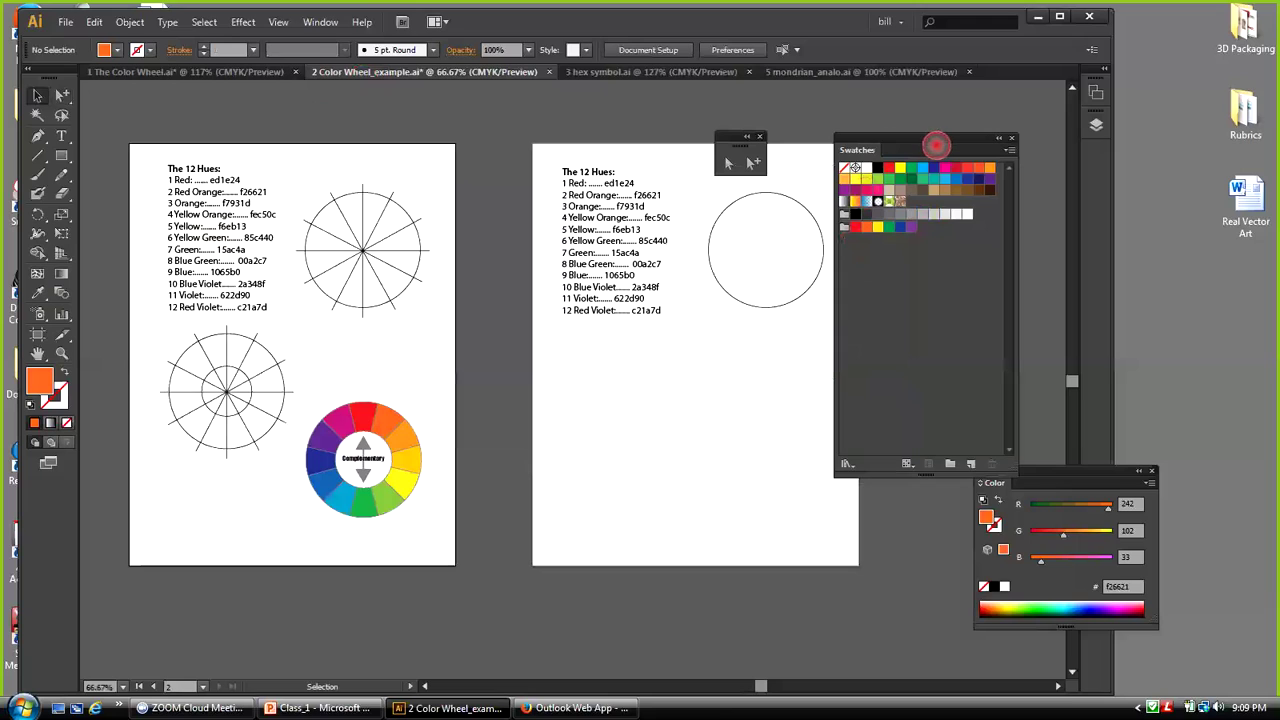
drag(934, 140, 952, 138)
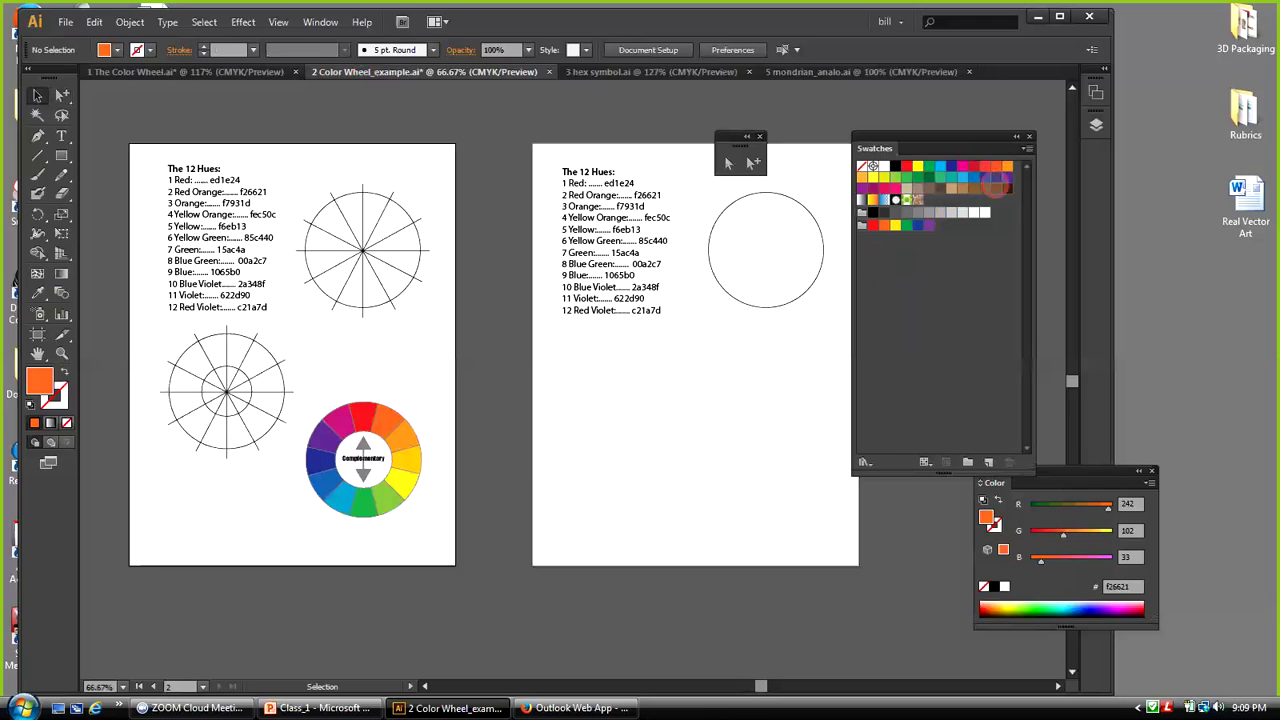
Select all unused swatches and delete them, leaving None, Registration, white and black
click(1027, 148)
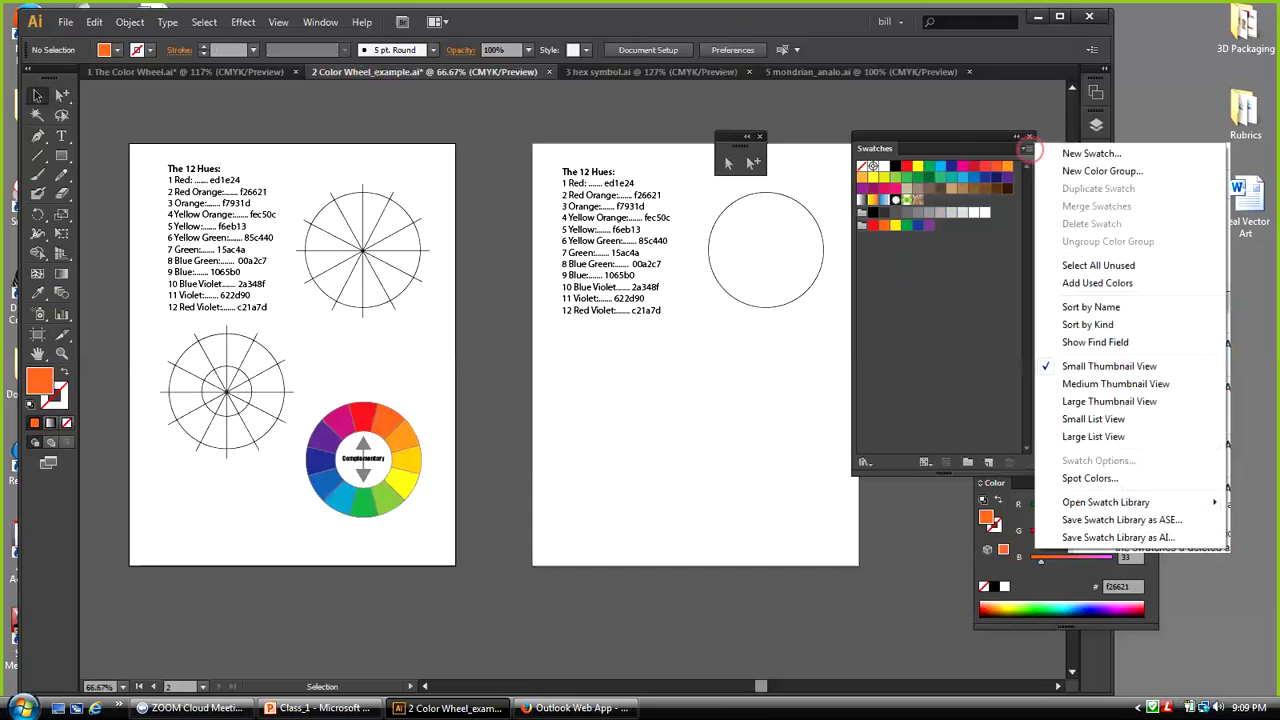
click(1098, 265)
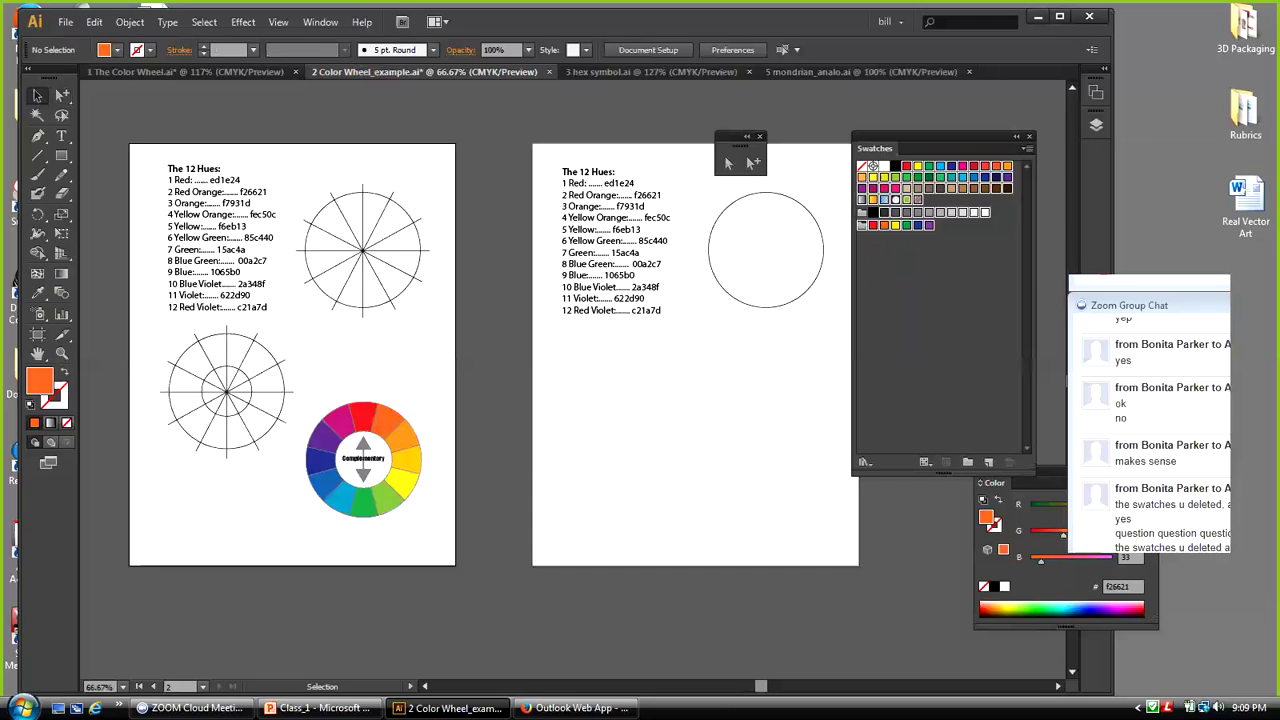
click(1008, 462)
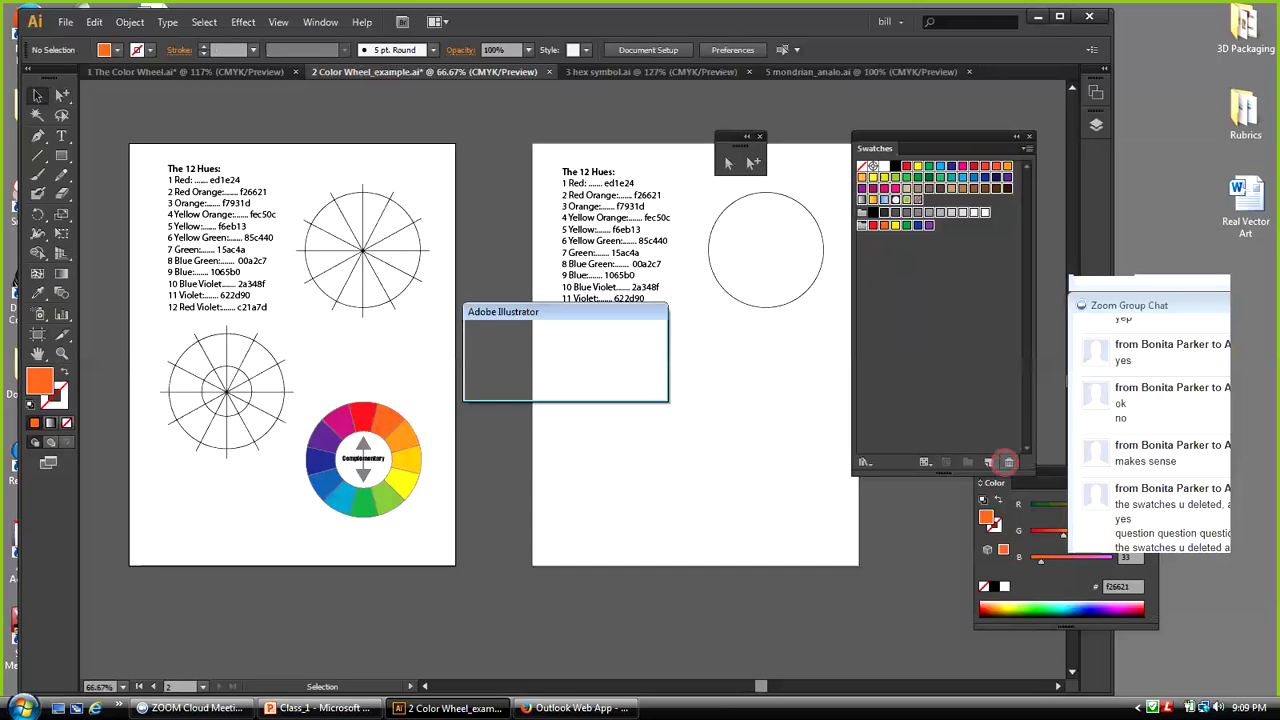
click(548, 382)
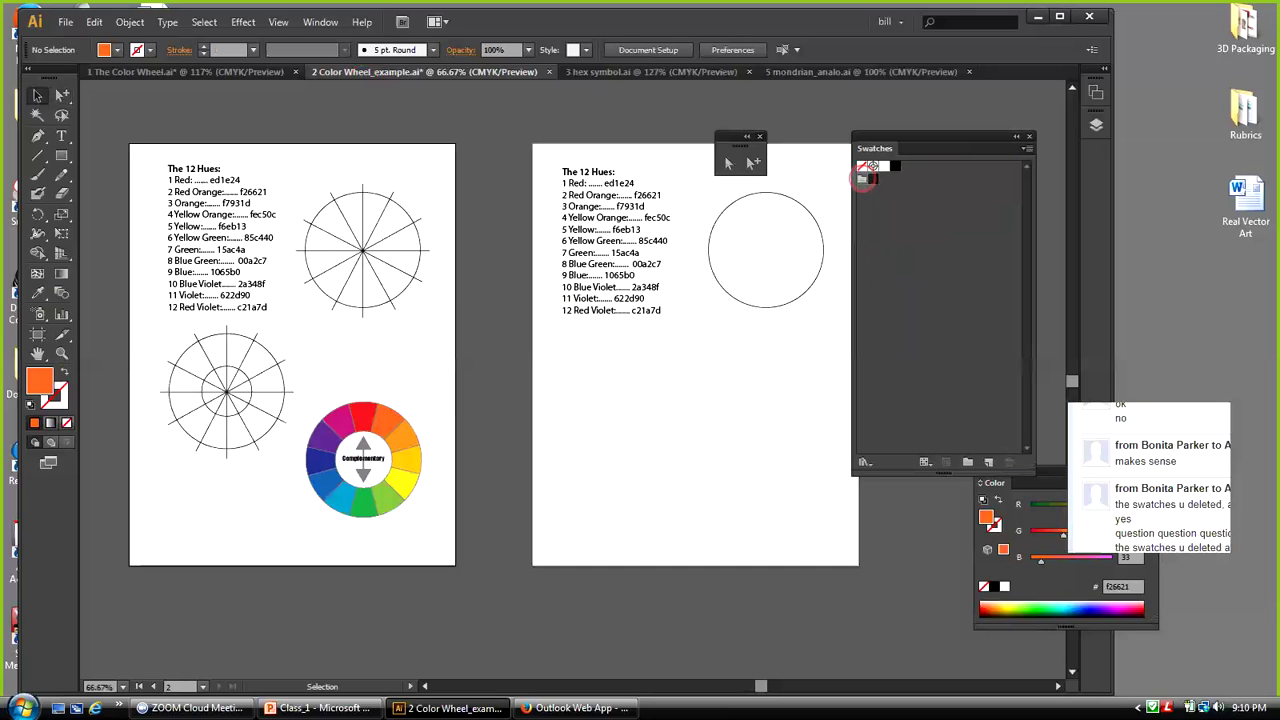
click(1008, 462)
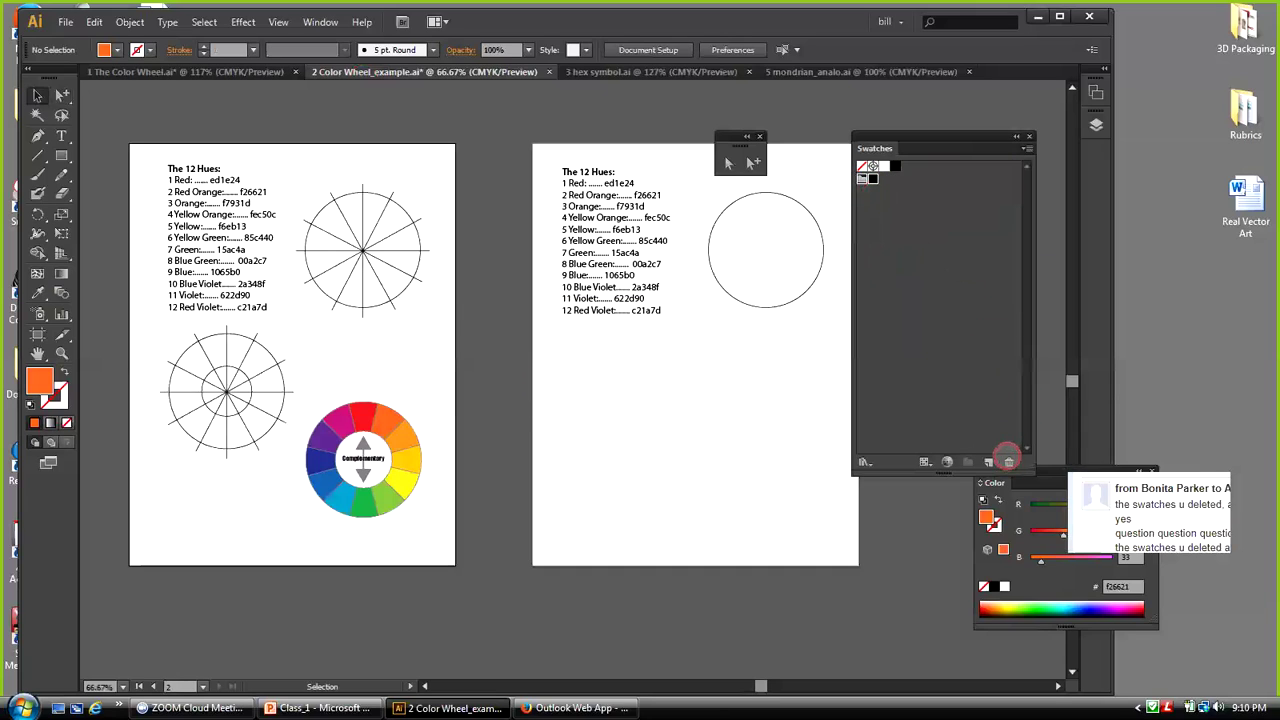
click(550, 380)
click(743, 245)
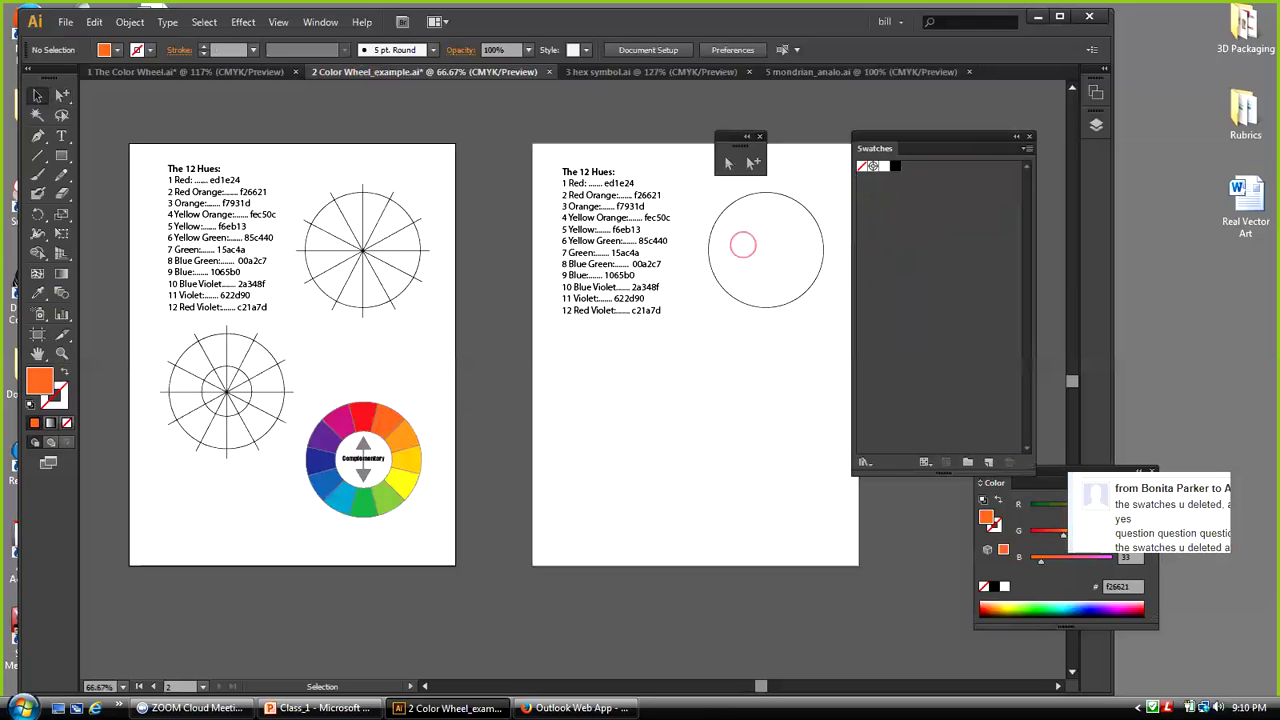
click(887, 317)
click(363, 414)
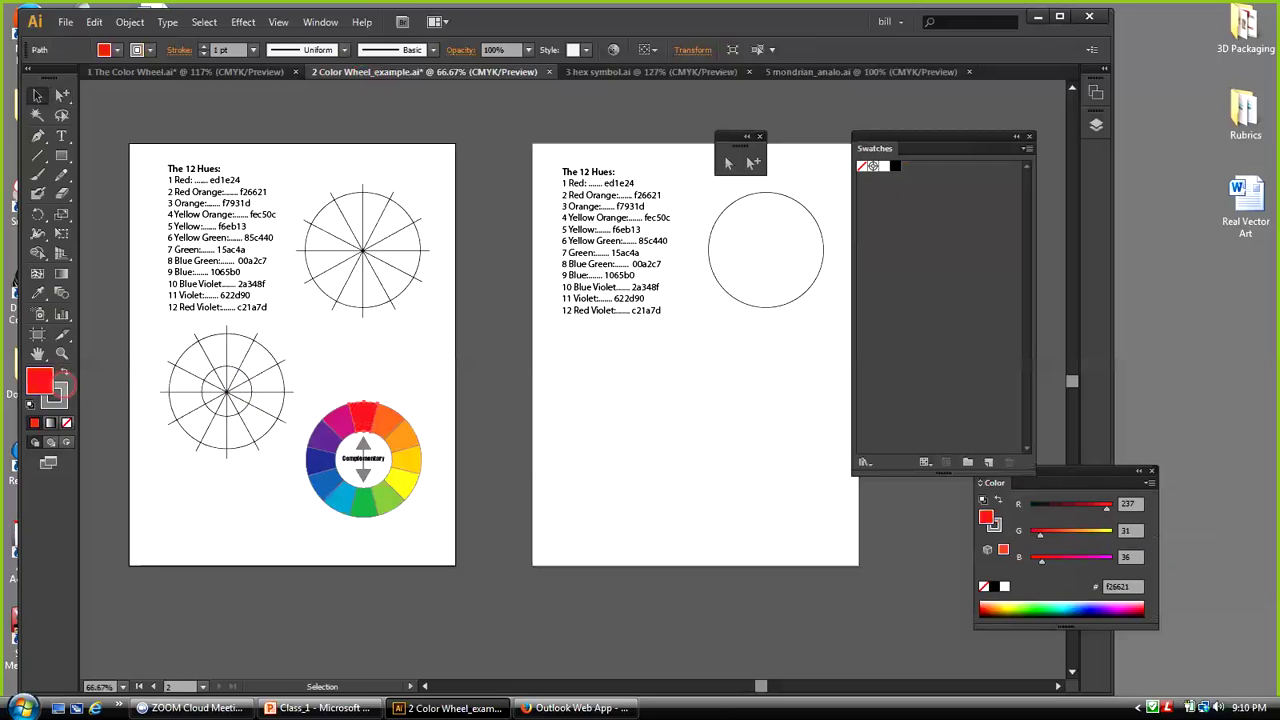
Save the red, red-orange, orange, yellow-orange and yellow wheel segments as new swatches
drag(40, 380, 908, 172)
click(384, 420)
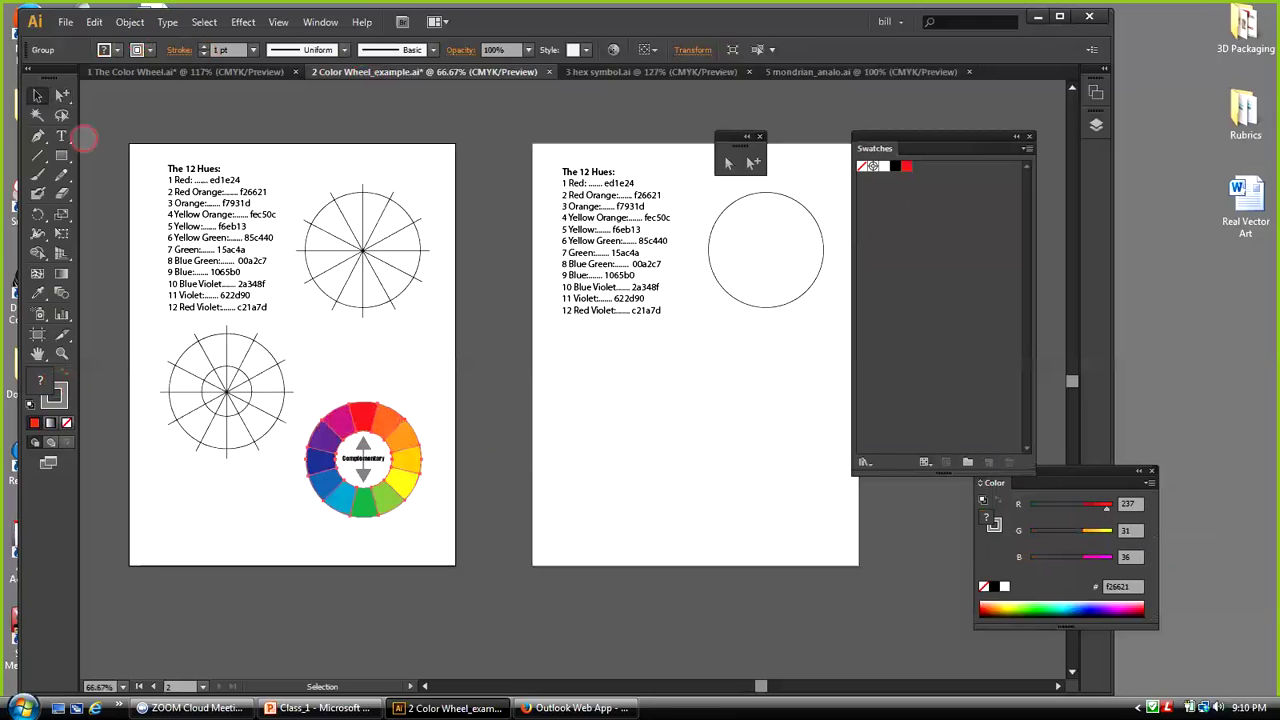
click(62, 95)
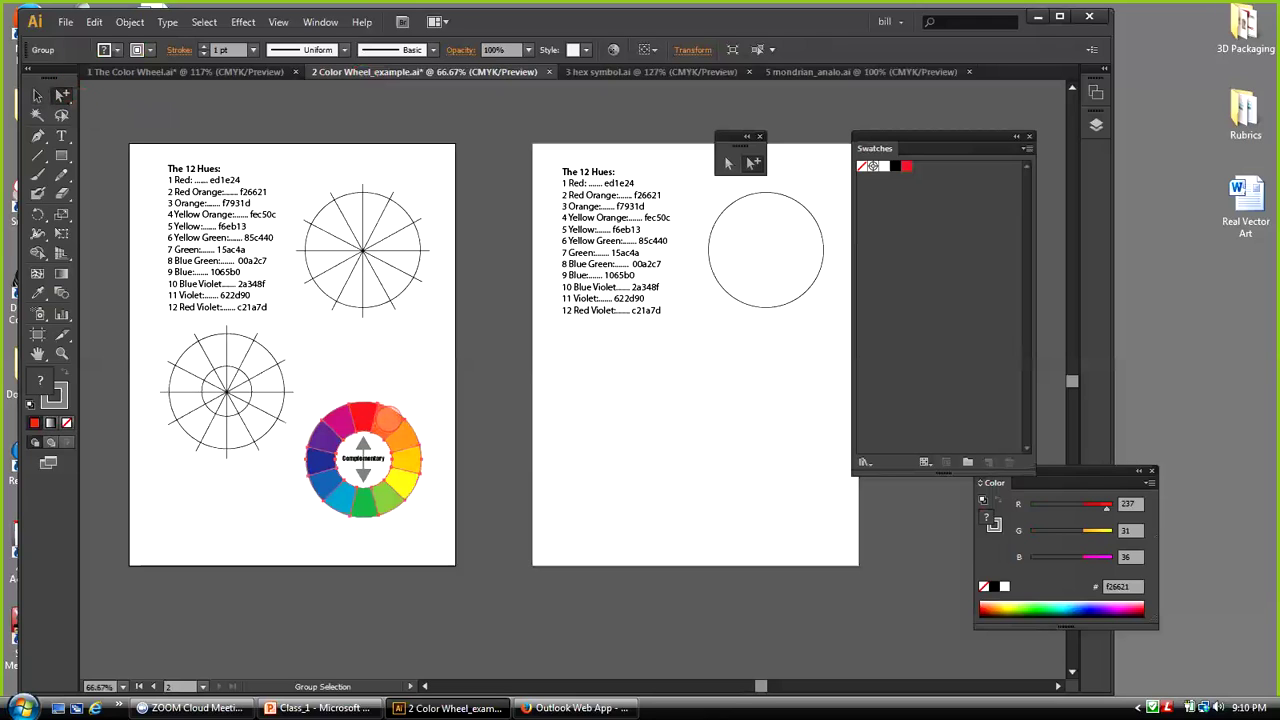
click(365, 416)
click(390, 420)
drag(40, 381, 906, 229)
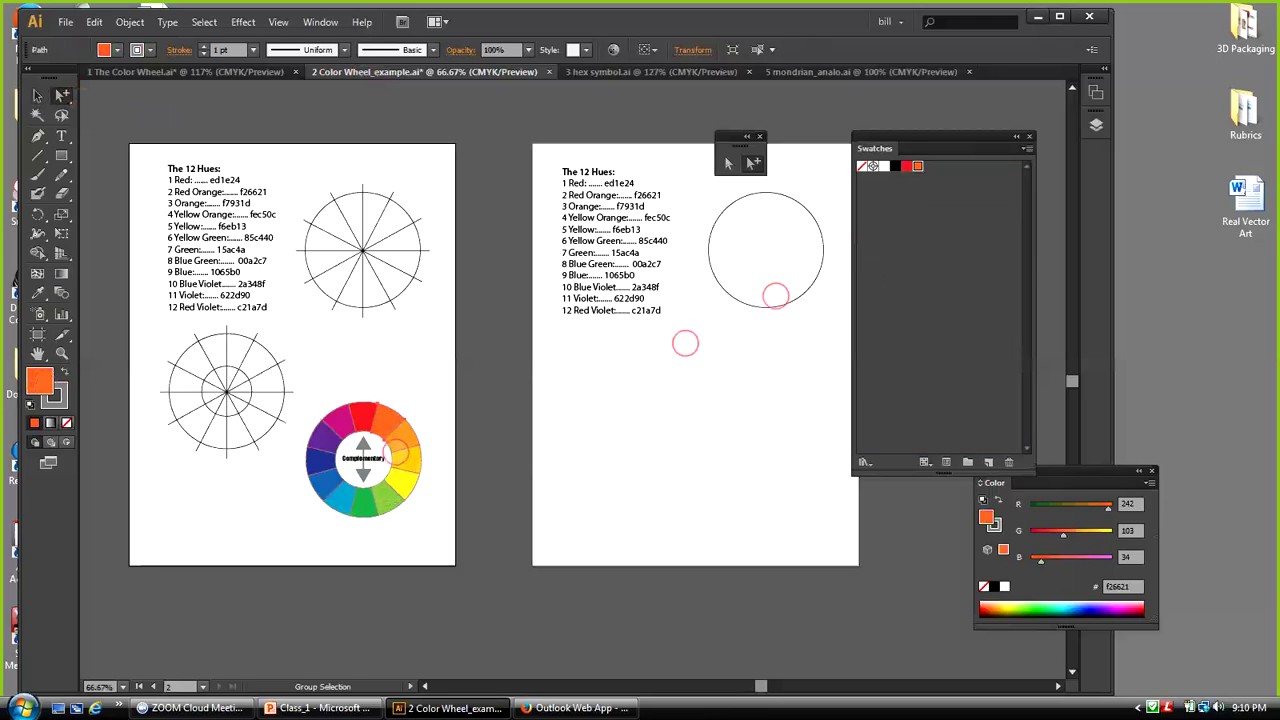
click(400, 440)
drag(42, 381, 929, 168)
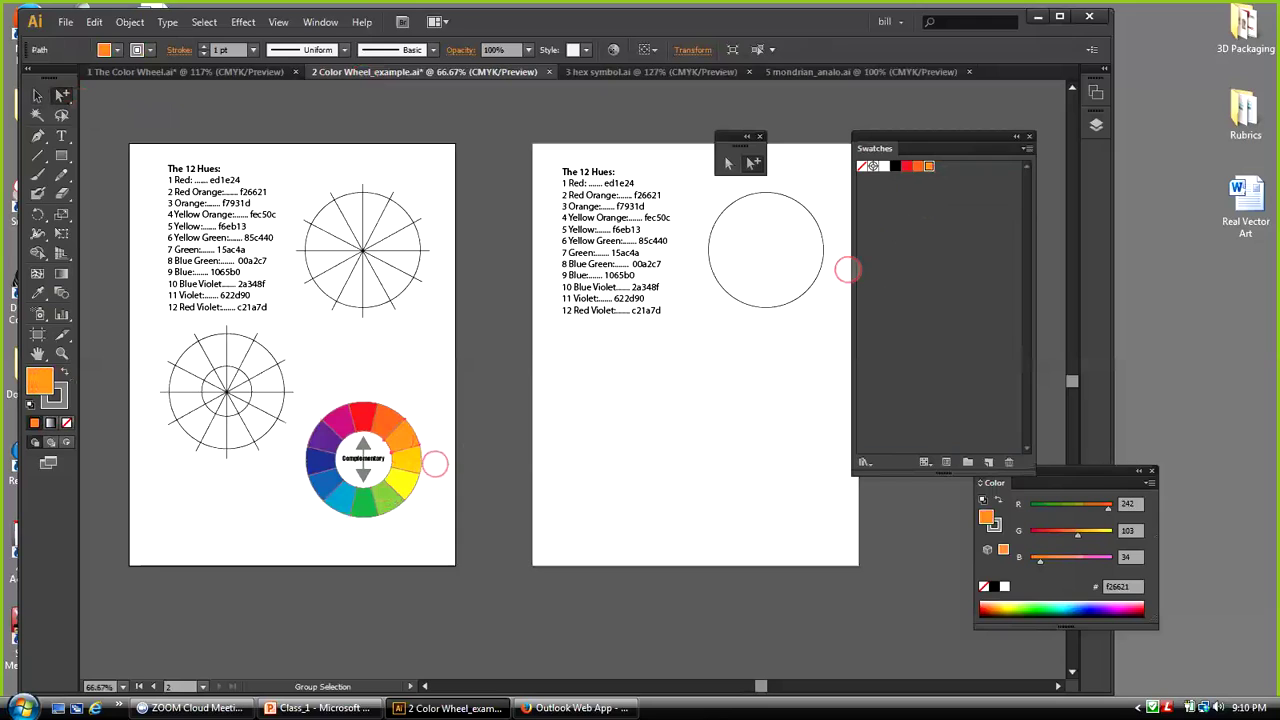
click(412, 462)
drag(42, 381, 945, 175)
click(405, 486)
drag(40, 380, 963, 190)
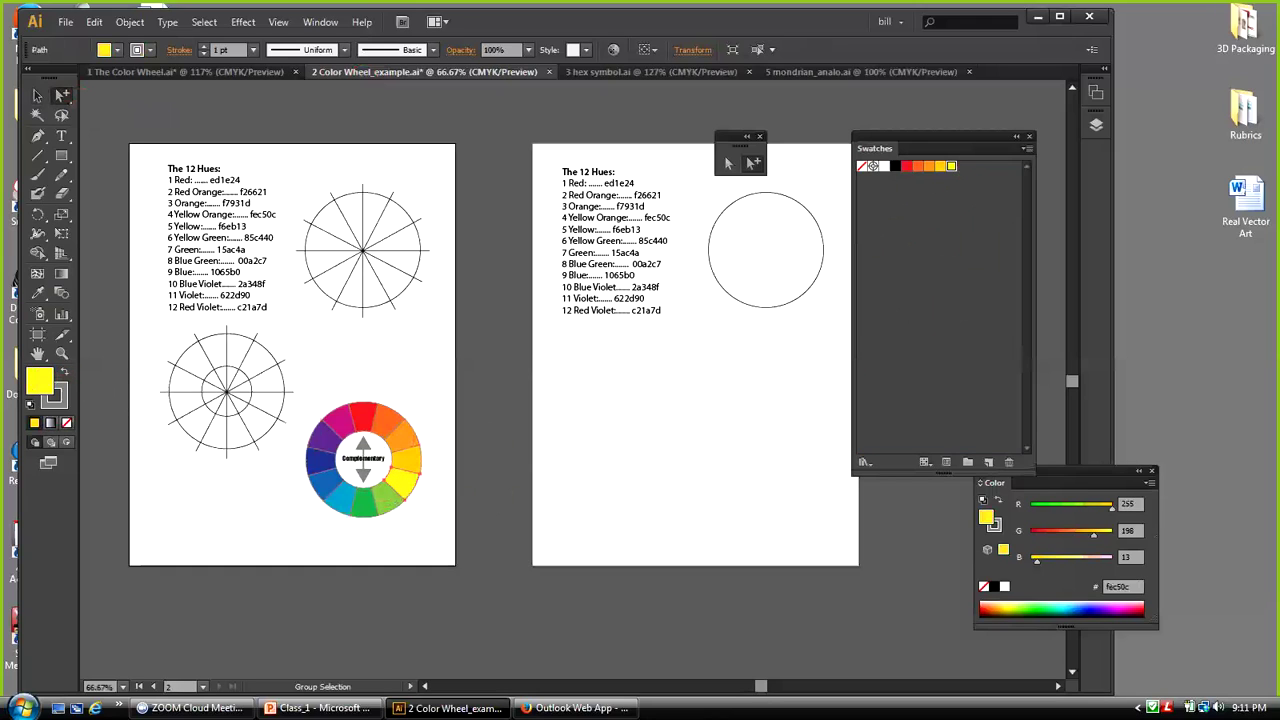
Add the yellow-green, green and blue-green segments to the Swatches panel
click(386, 498)
drag(45, 381, 972, 188)
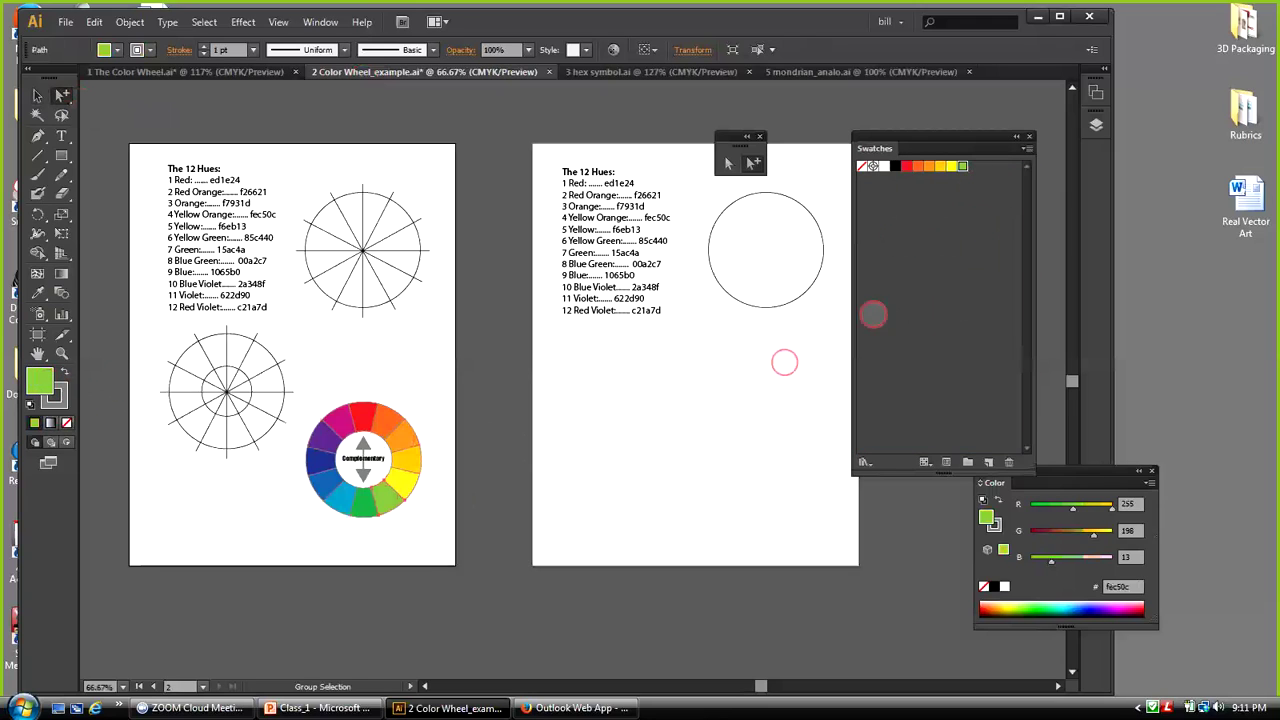
click(364, 505)
drag(45, 383, 983, 182)
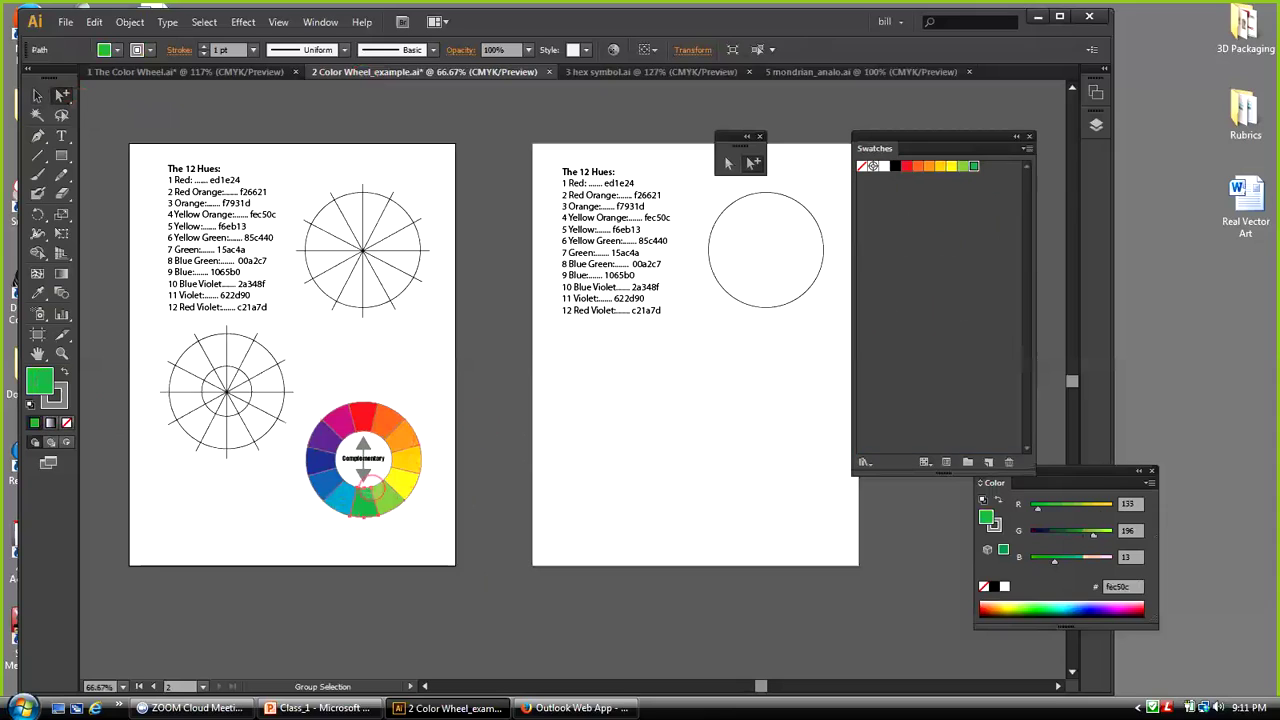
click(338, 496)
drag(38, 381, 781, 321)
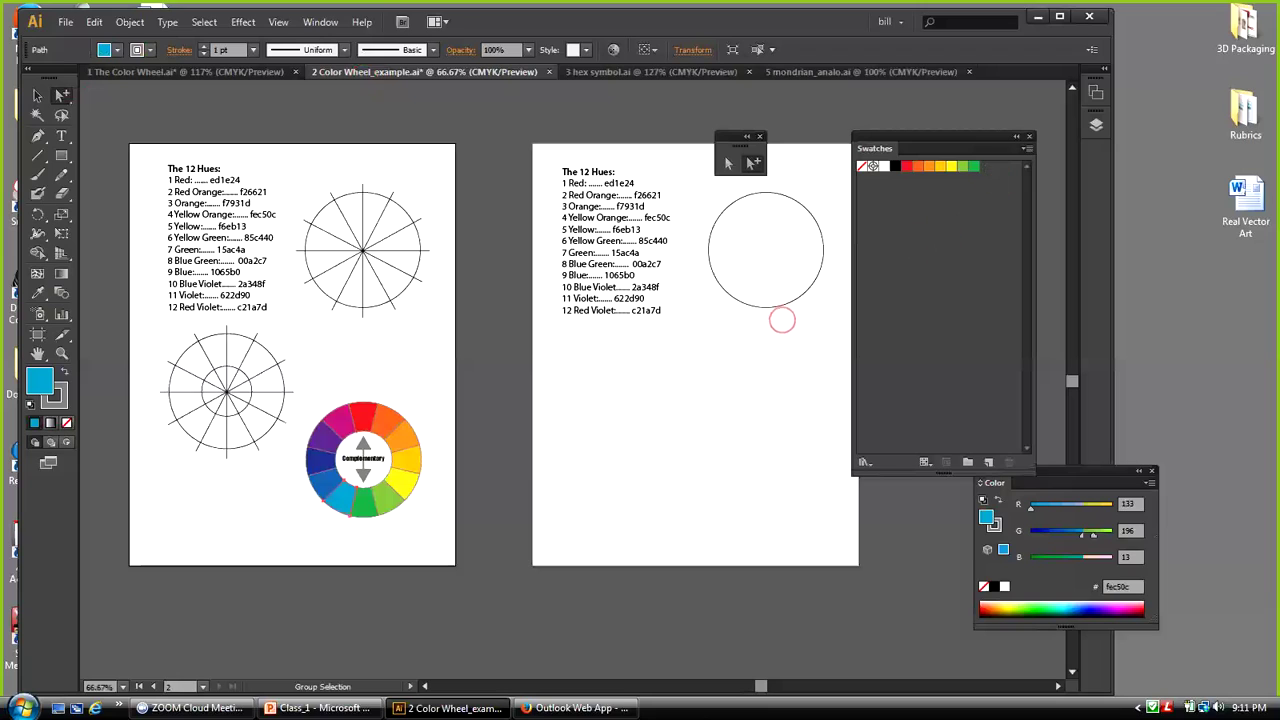
drag(43, 381, 880, 195)
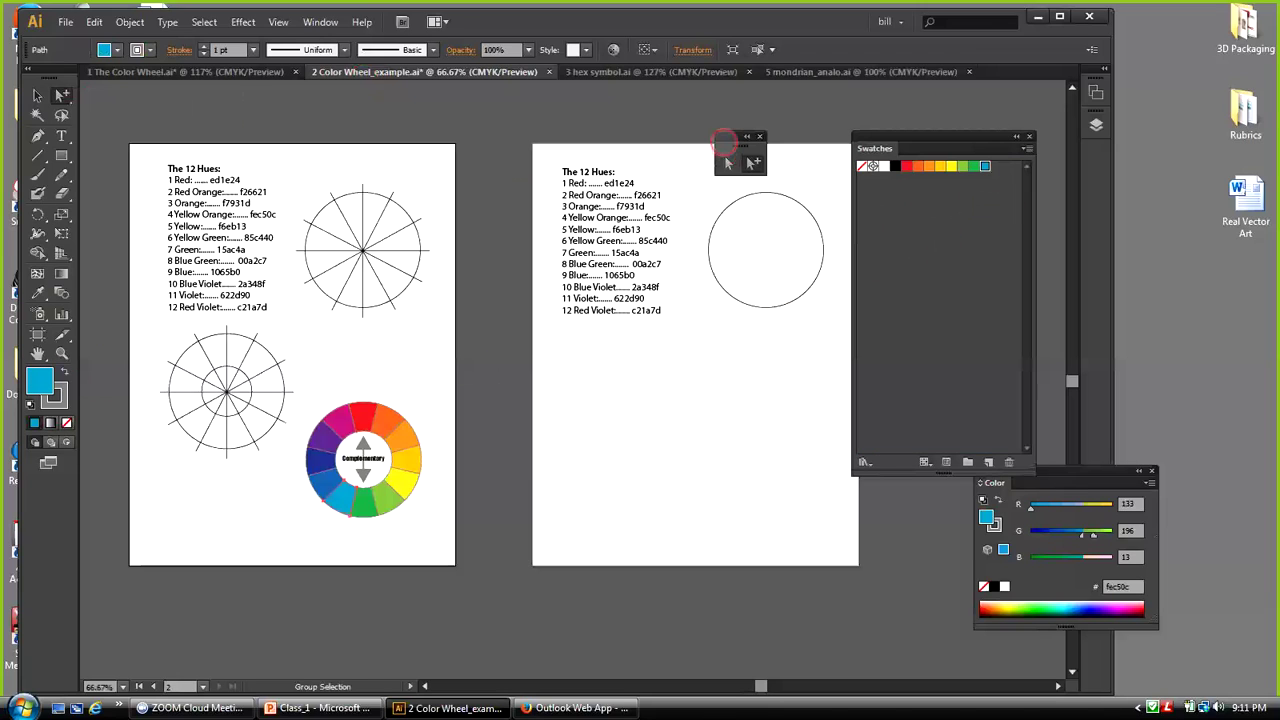
Tear the selection tools off into a floating strip and pick the Group Selection tool
drag(735, 136, 485, 98)
click(510, 98)
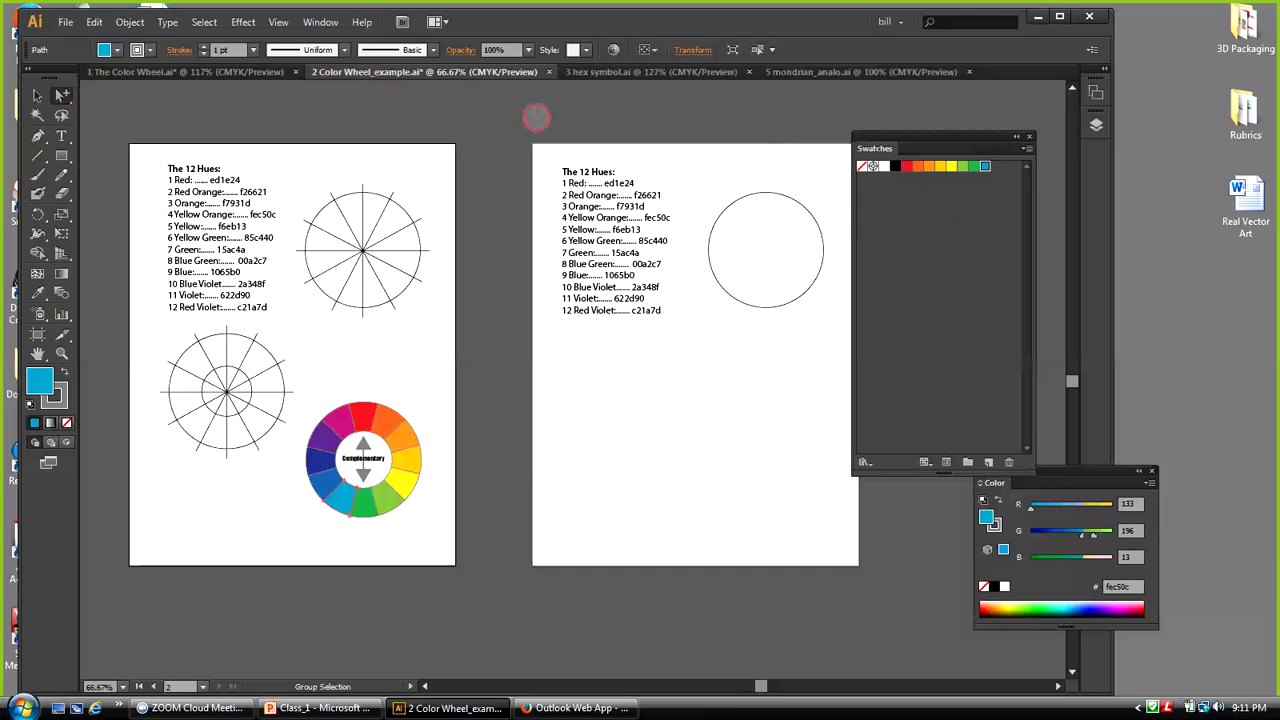
click(62, 95)
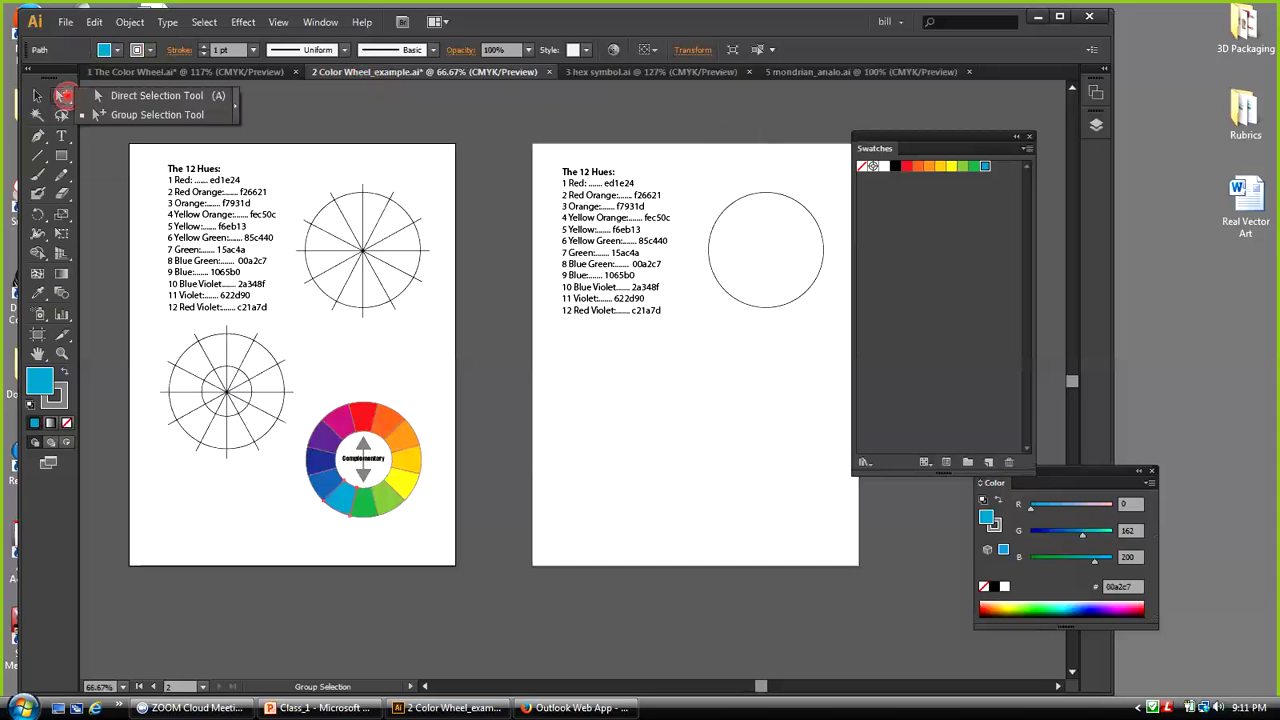
mouse_move(62, 95)
mouse_down()
mouse_move(188, 114)
mouse_move(236, 104)
mouse_move(90, 98)
mouse_move(752, 106)
mouse_up()
click(740, 132)
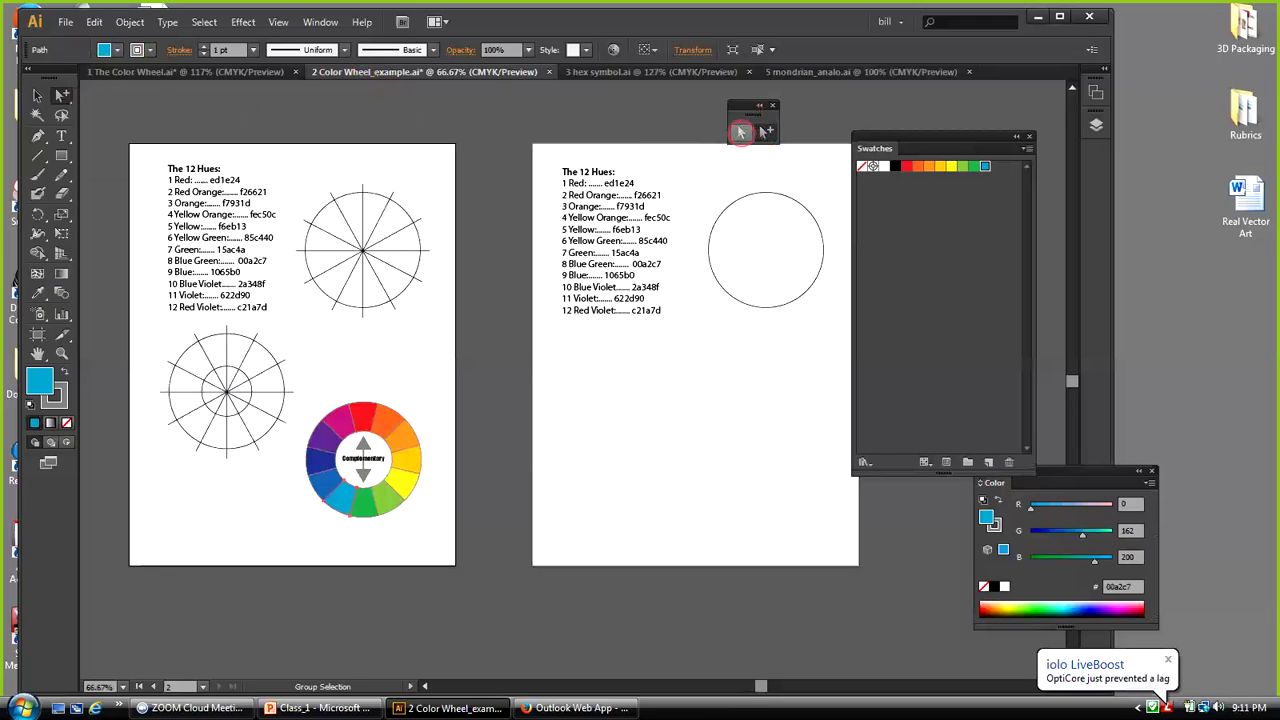
click(765, 132)
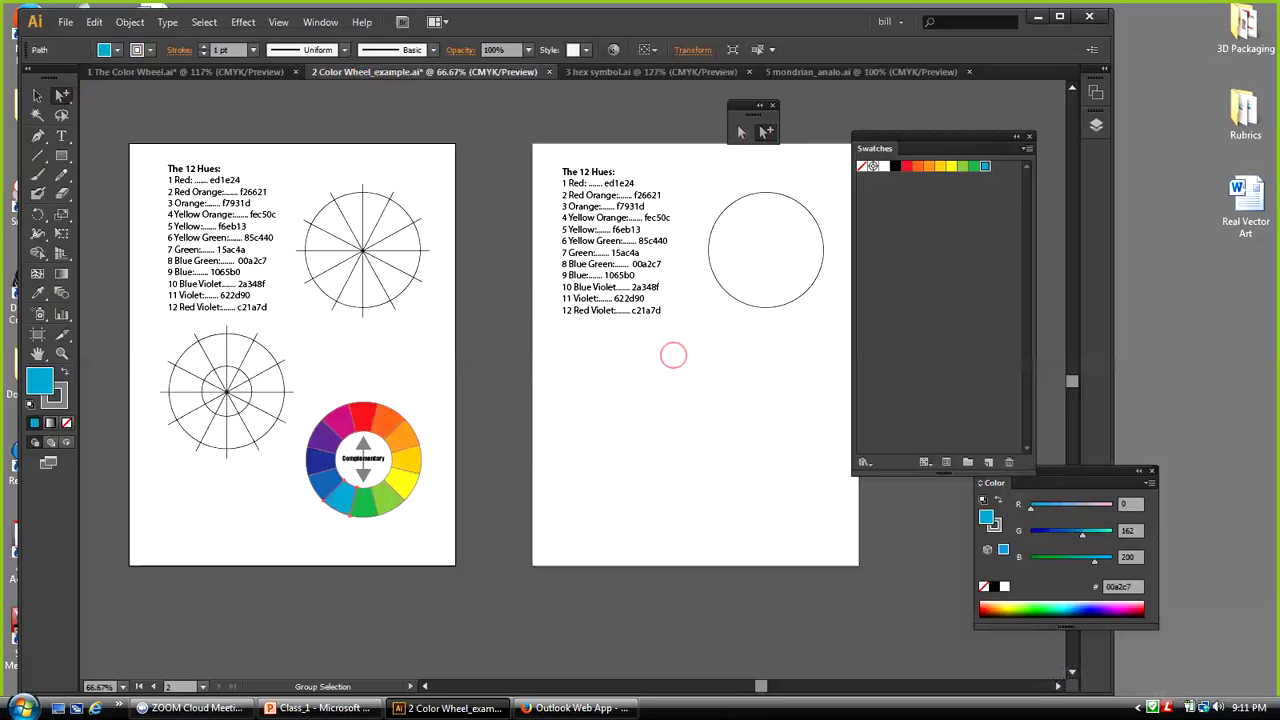
Save the blue, blue-violet and violet segments as new swatches
click(329, 481)
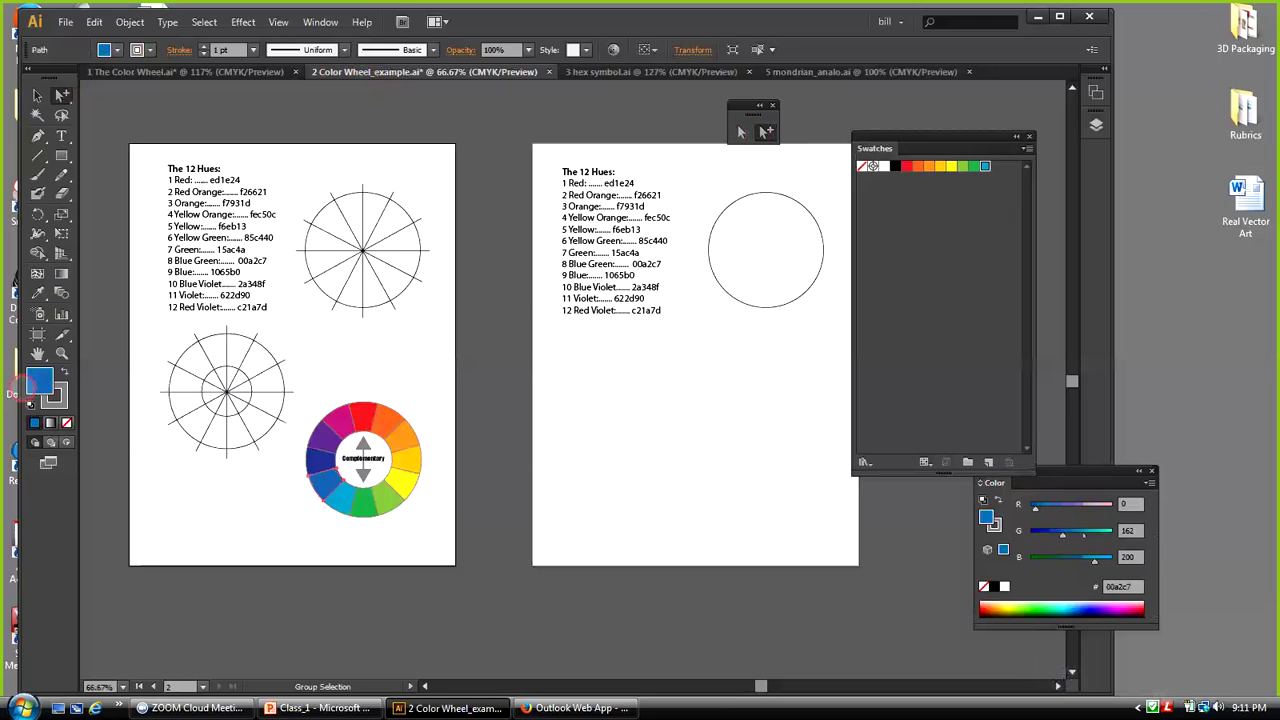
drag(834, 308, 996, 168)
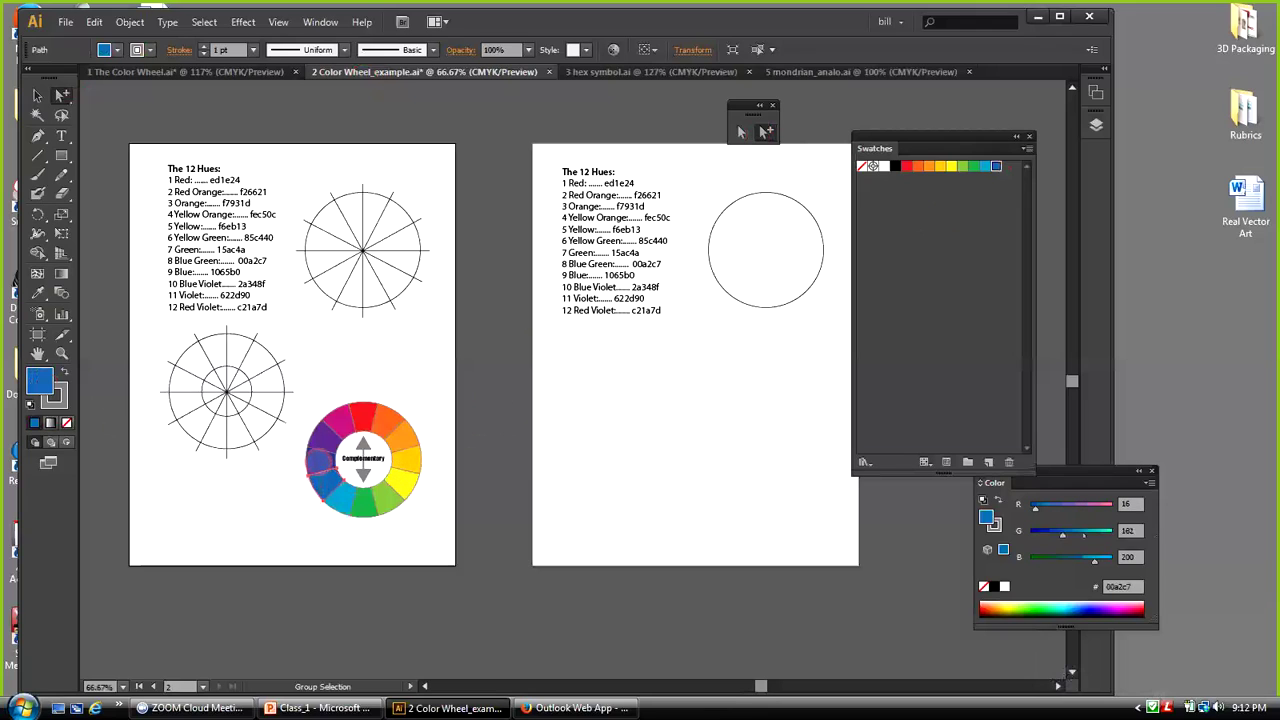
click(318, 460)
drag(318, 458, 1008, 168)
click(320, 438)
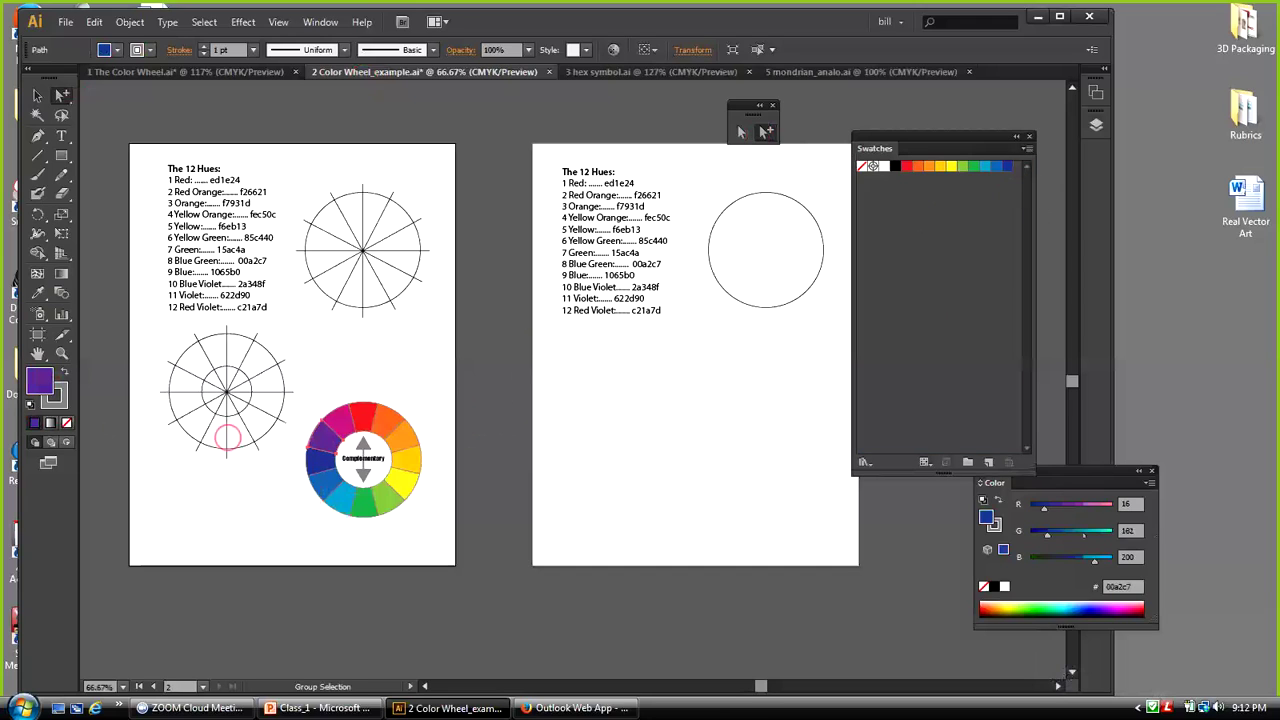
drag(42, 381, 952, 259)
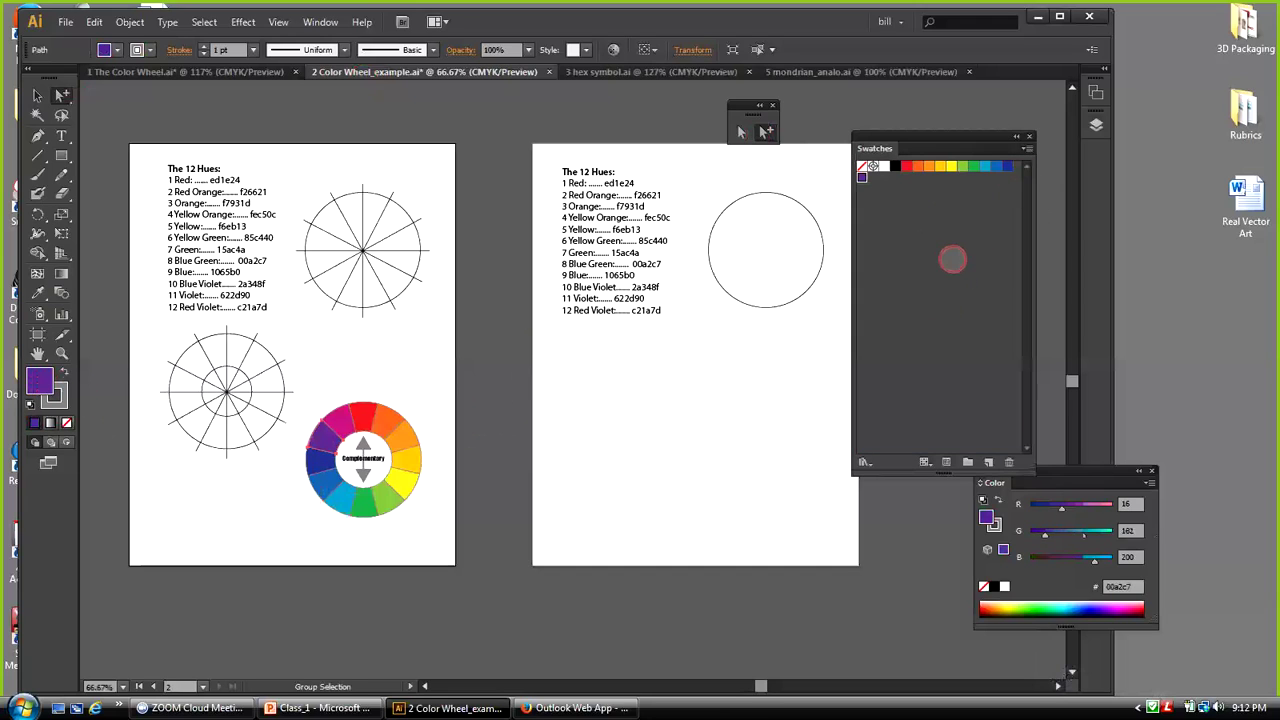
Save red-violet as a swatch, redoing it once, and add the stroke's grey as a swatch
click(338, 424)
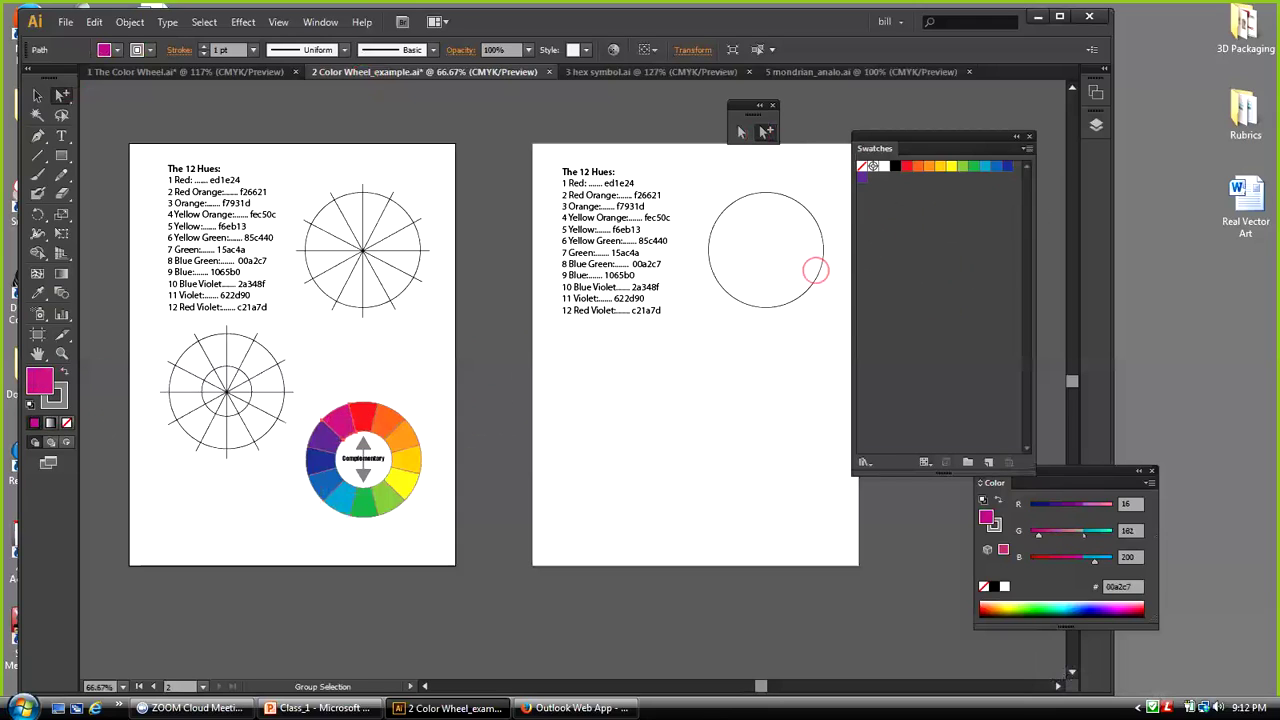
drag(676, 314, 951, 240)
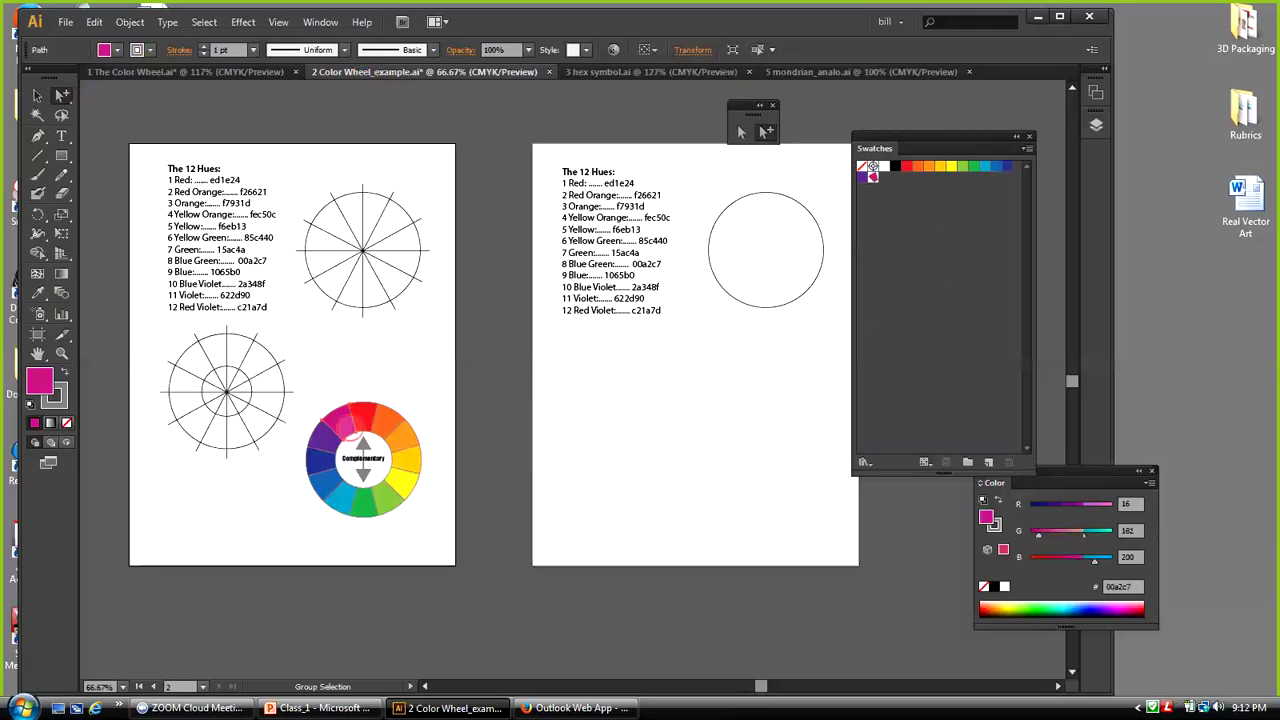
key(ctrl+z)
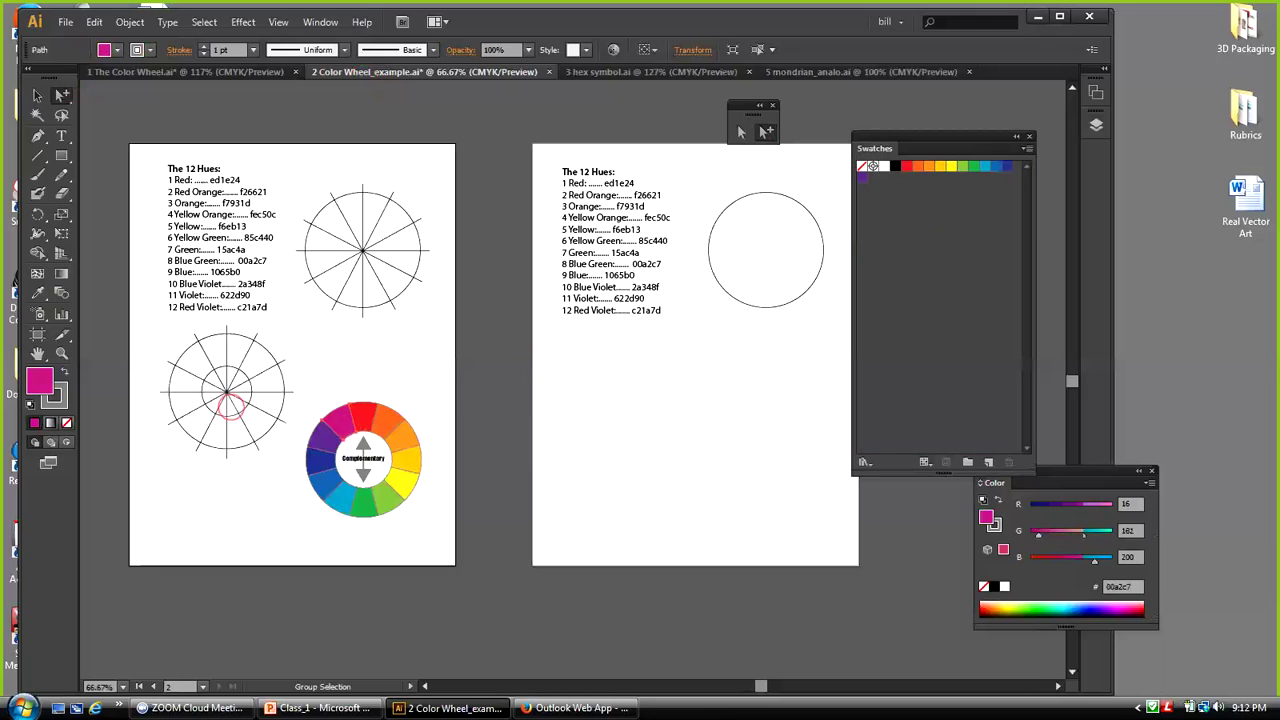
drag(44, 382, 910, 225)
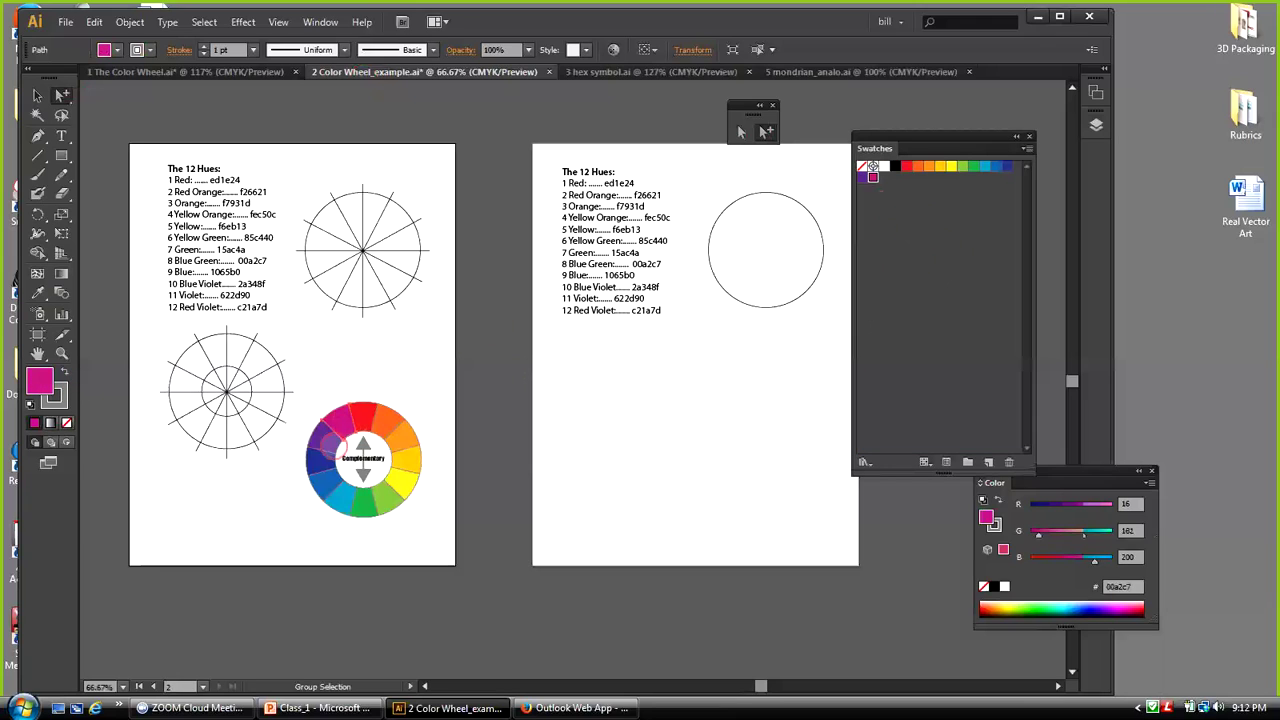
click(55, 397)
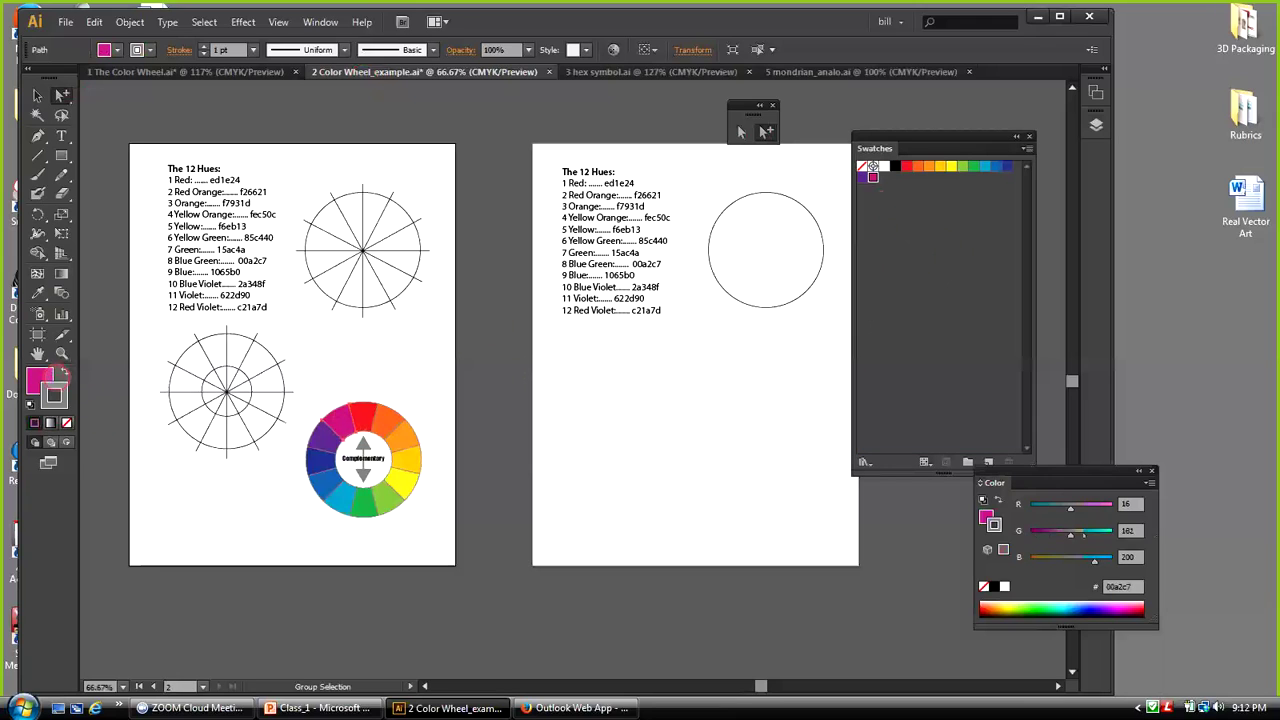
drag(62, 378, 877, 179)
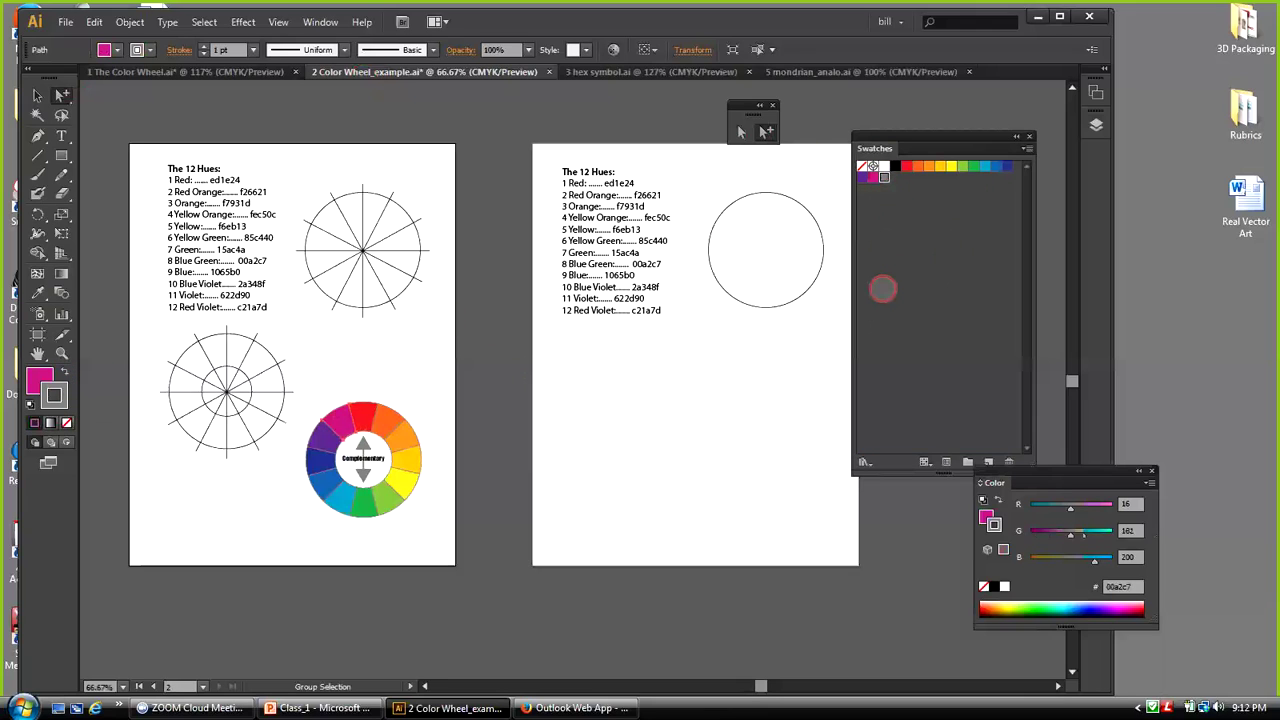
click(38, 96)
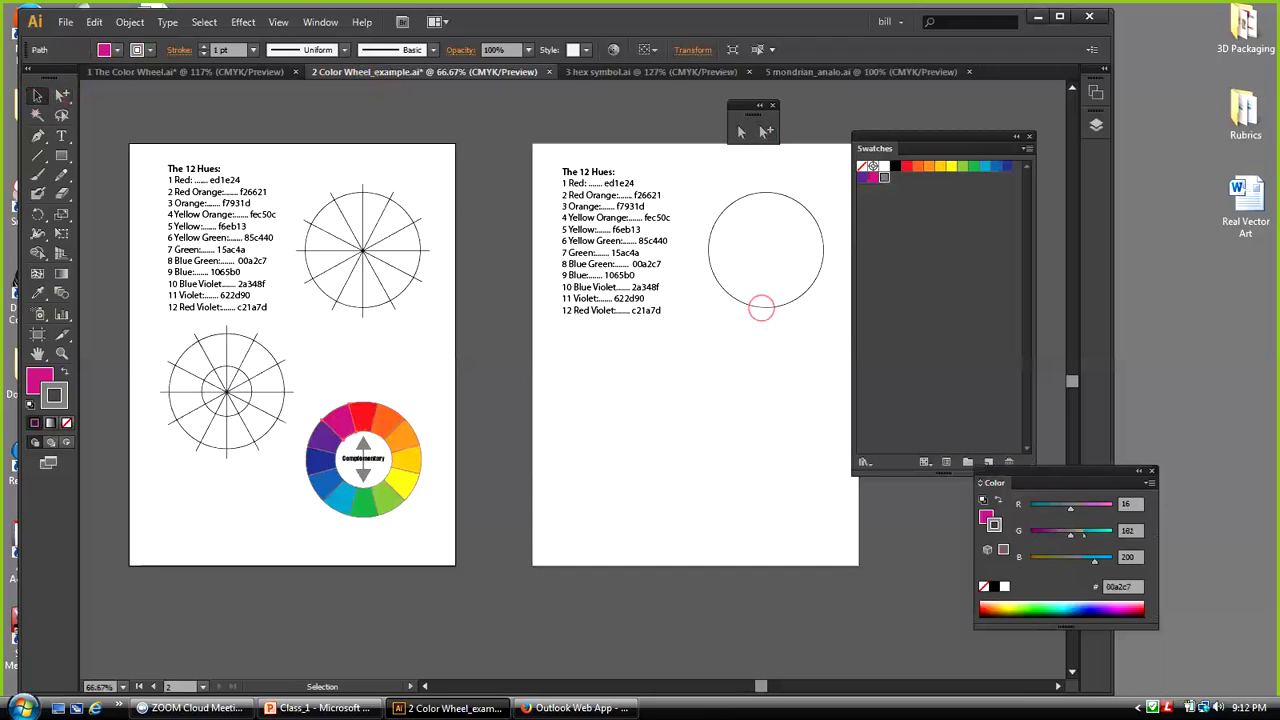
Move the small circle down, enlarge it with Free Transform, then delete it
drag(755, 306, 686, 486)
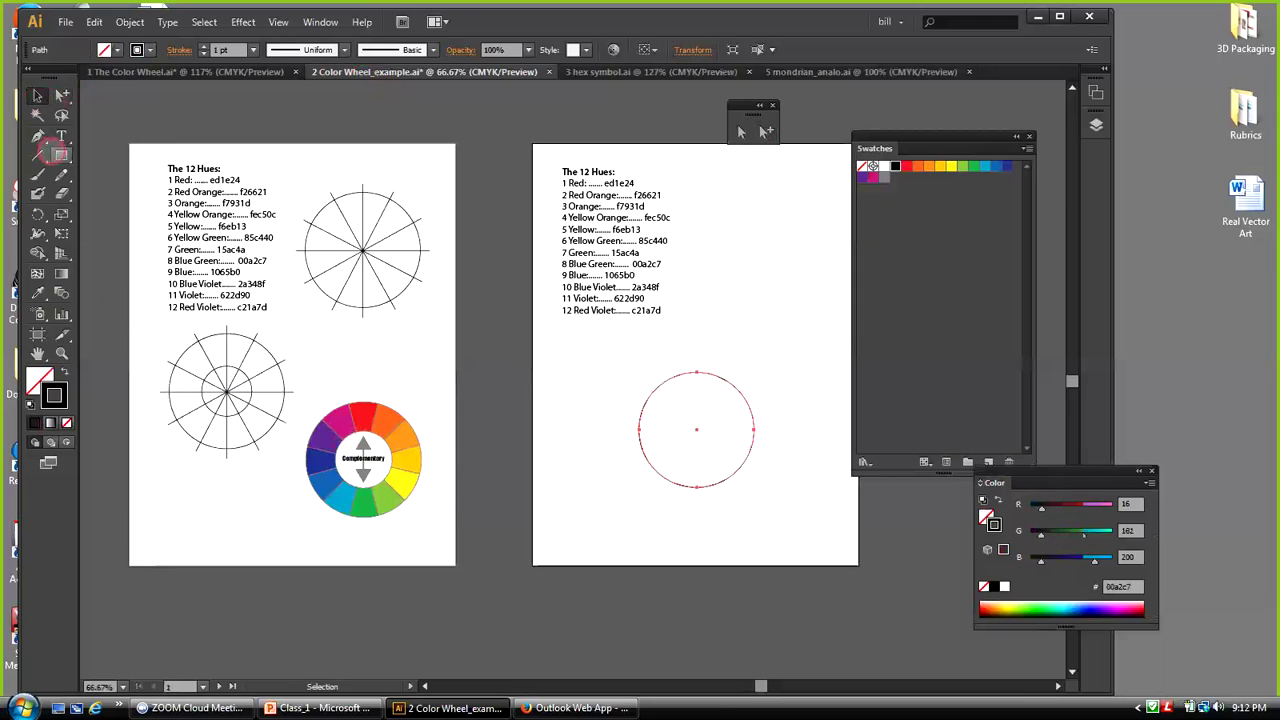
click(62, 233)
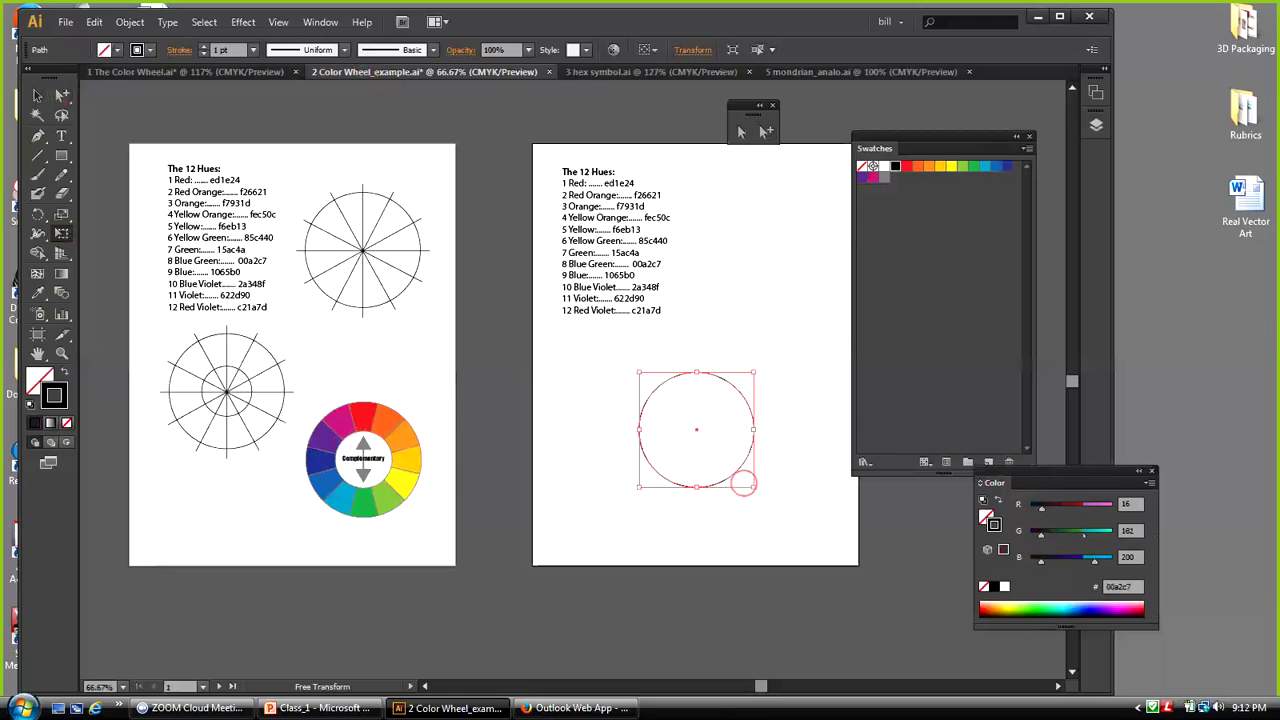
drag(753, 487, 800, 531)
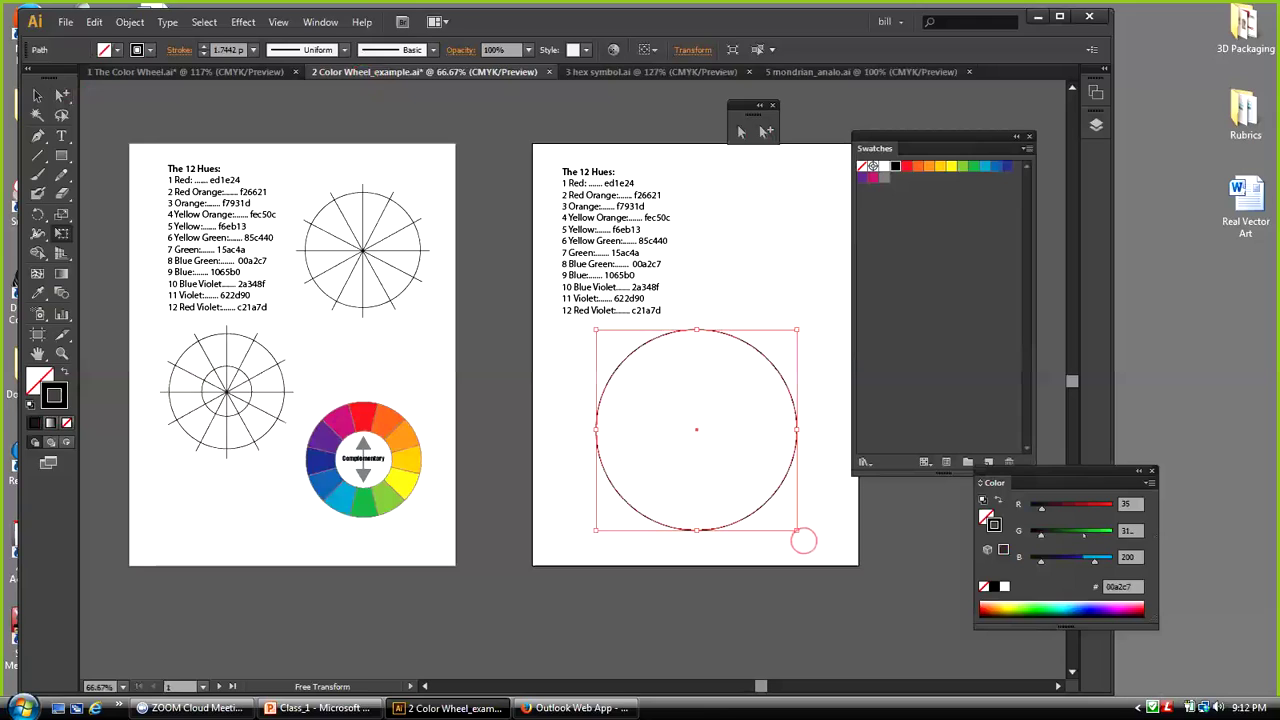
key(Delete)
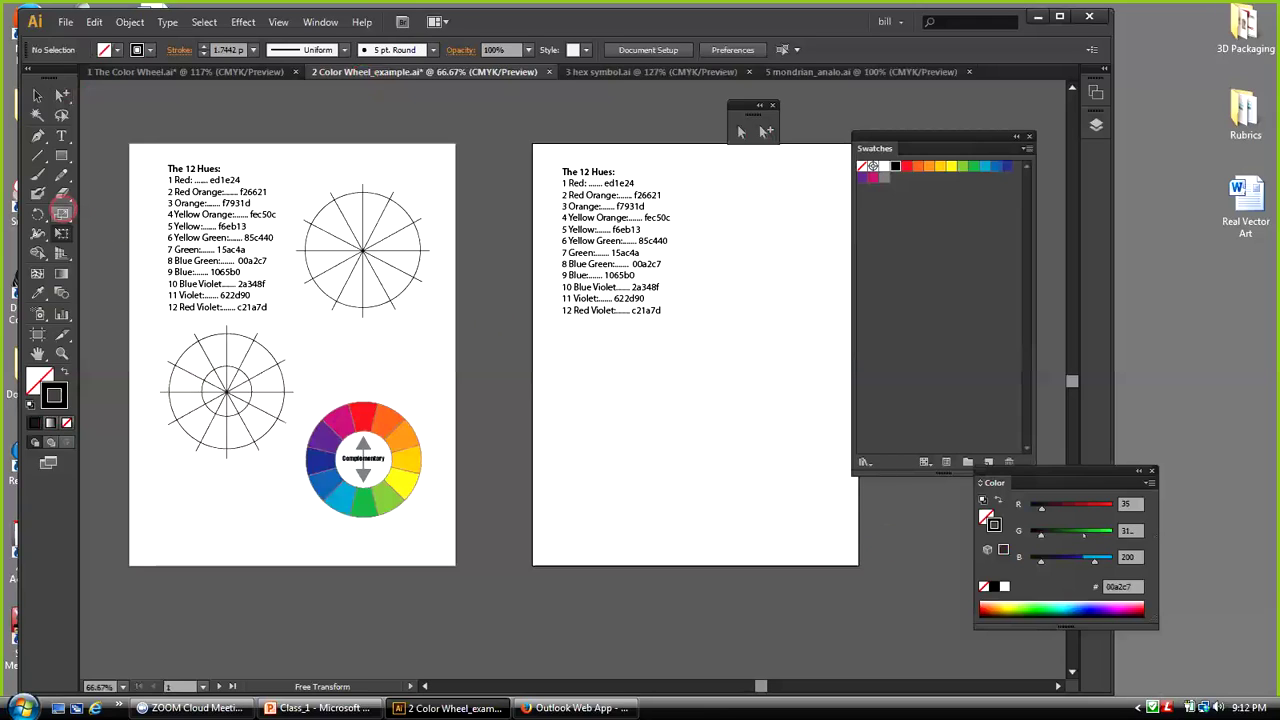
Draw a new, larger circle with the Ellipse tool and shift it up-left on the second artboard
drag(62, 157, 100, 193)
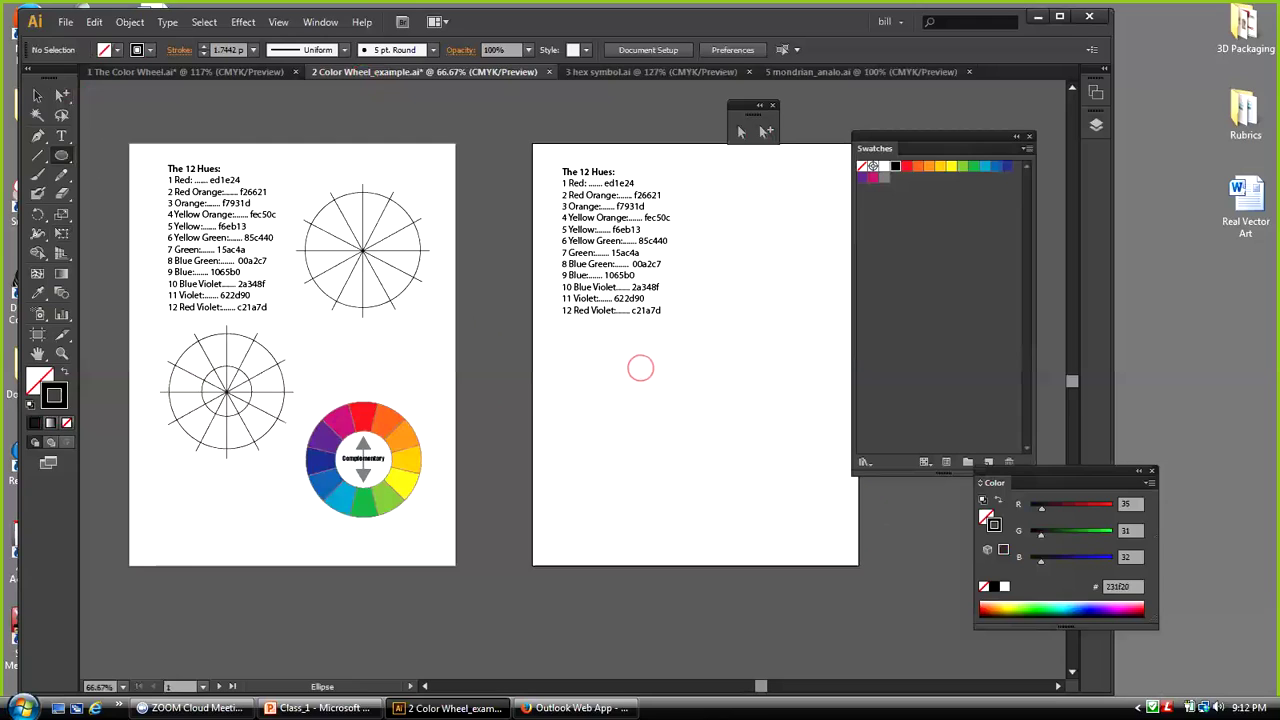
drag(640, 368, 817, 538)
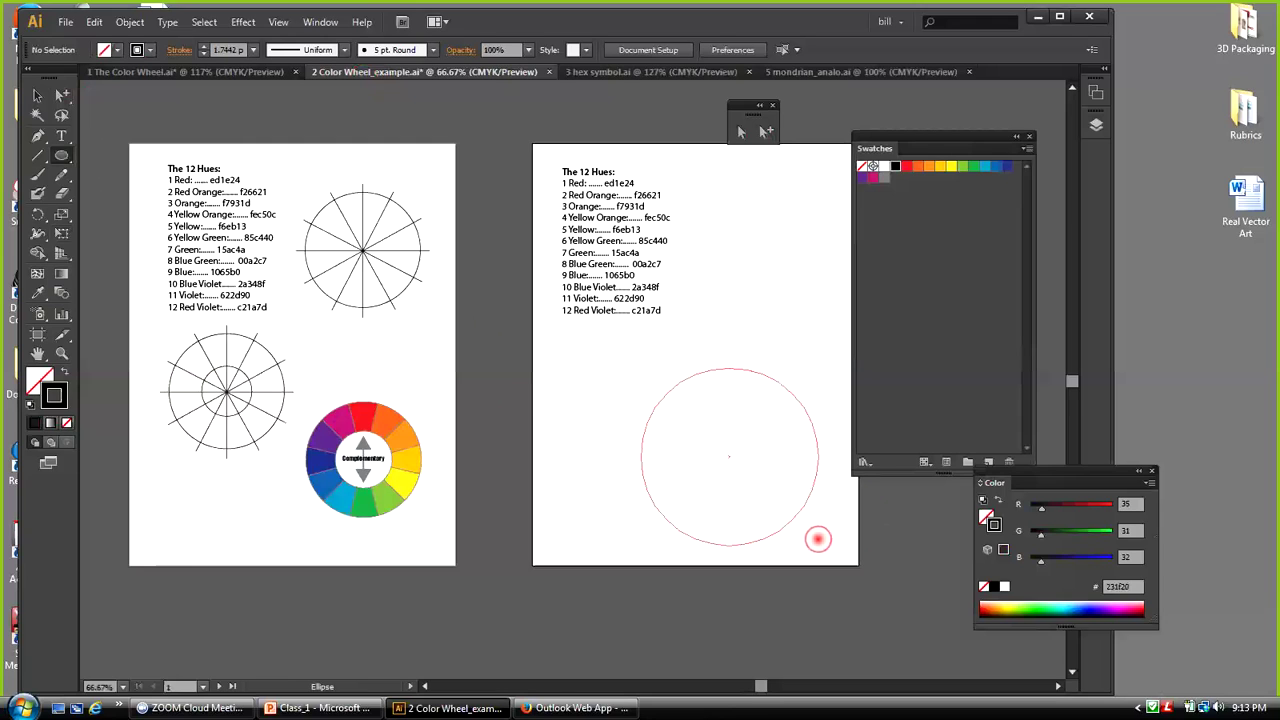
drag(817, 539, 829, 480)
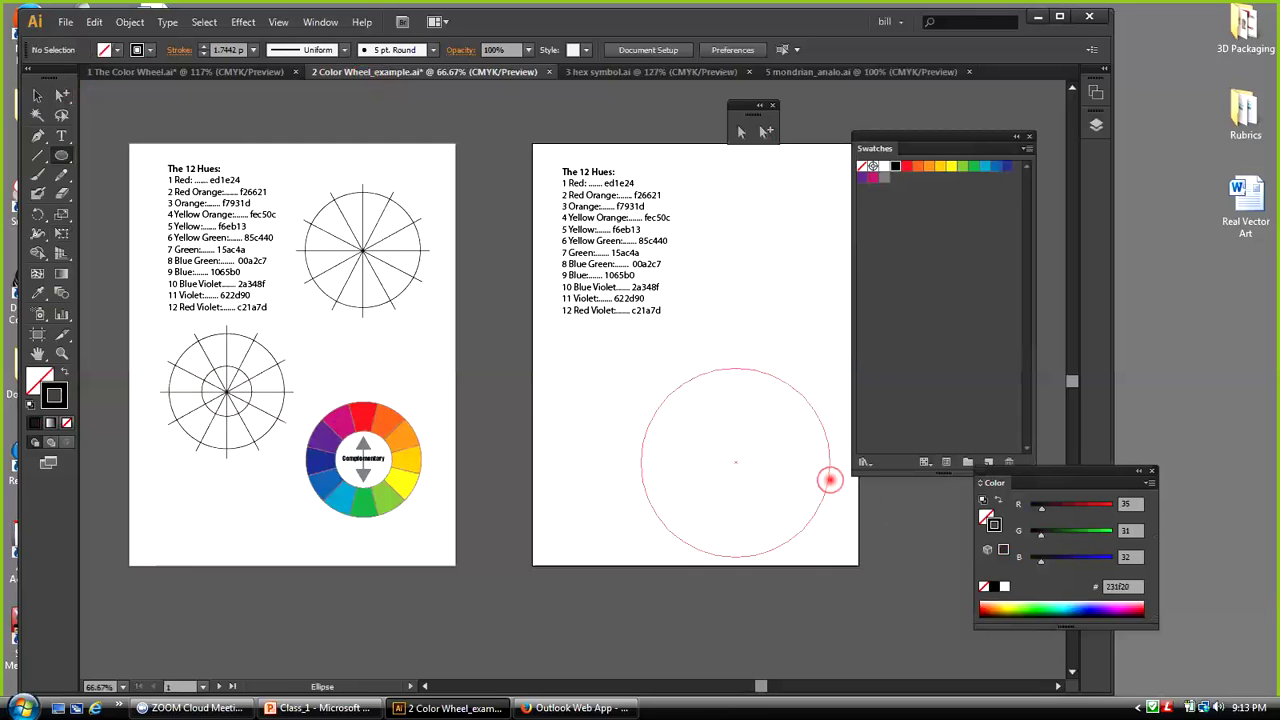
drag(829, 480, 841, 489)
click(37, 95)
click(673, 398)
drag(673, 396, 626, 365)
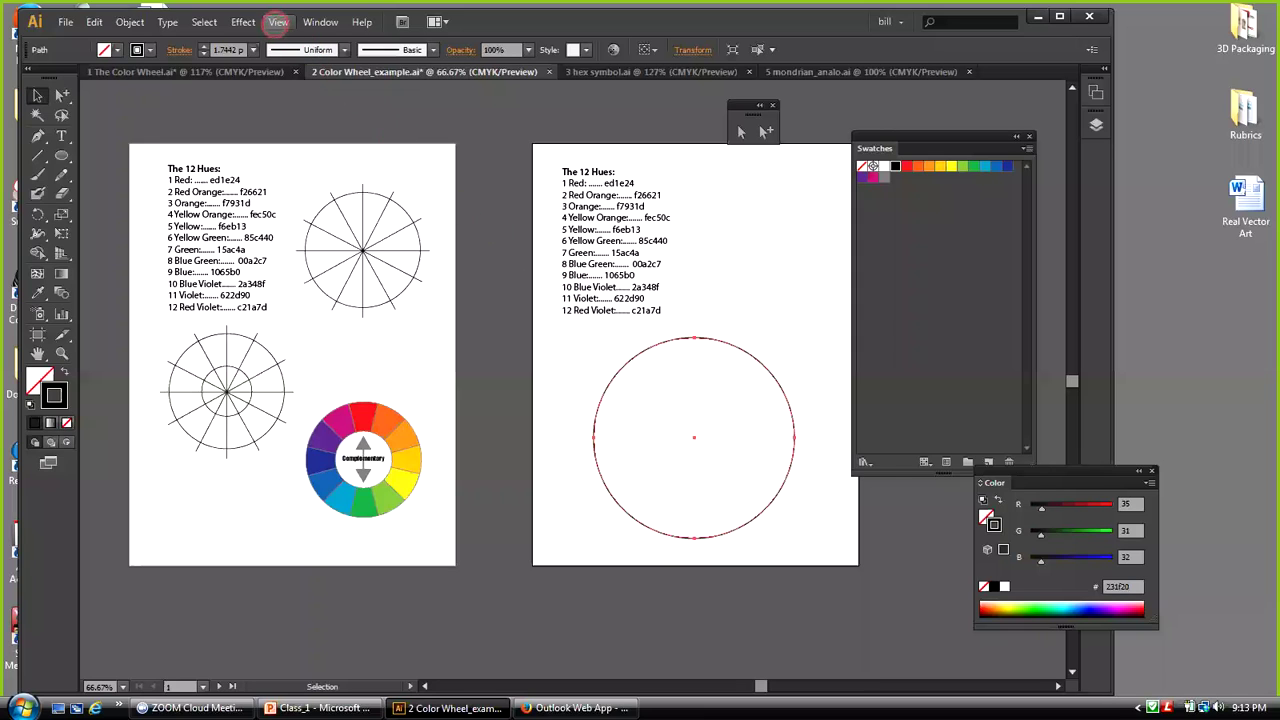
click(278, 22)
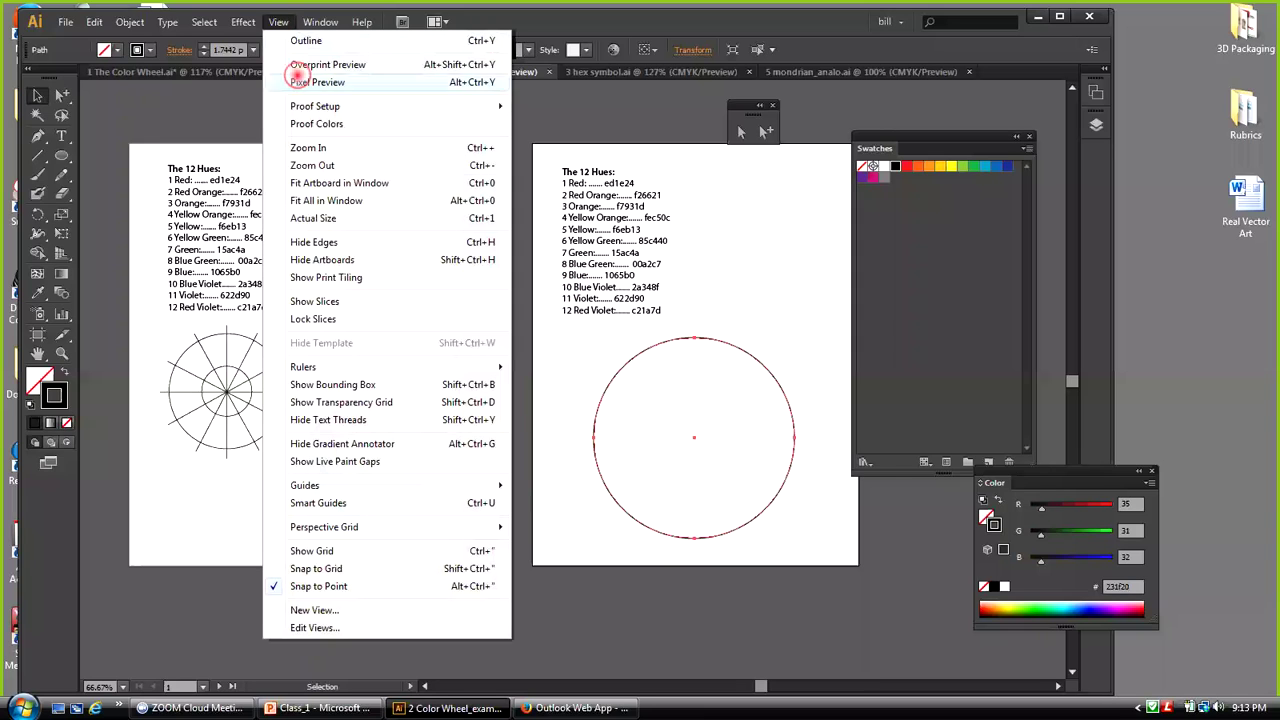
Turn on View > Rulers and place horizontal and vertical guides through the empty circle's centre
mouse_move(359, 367)
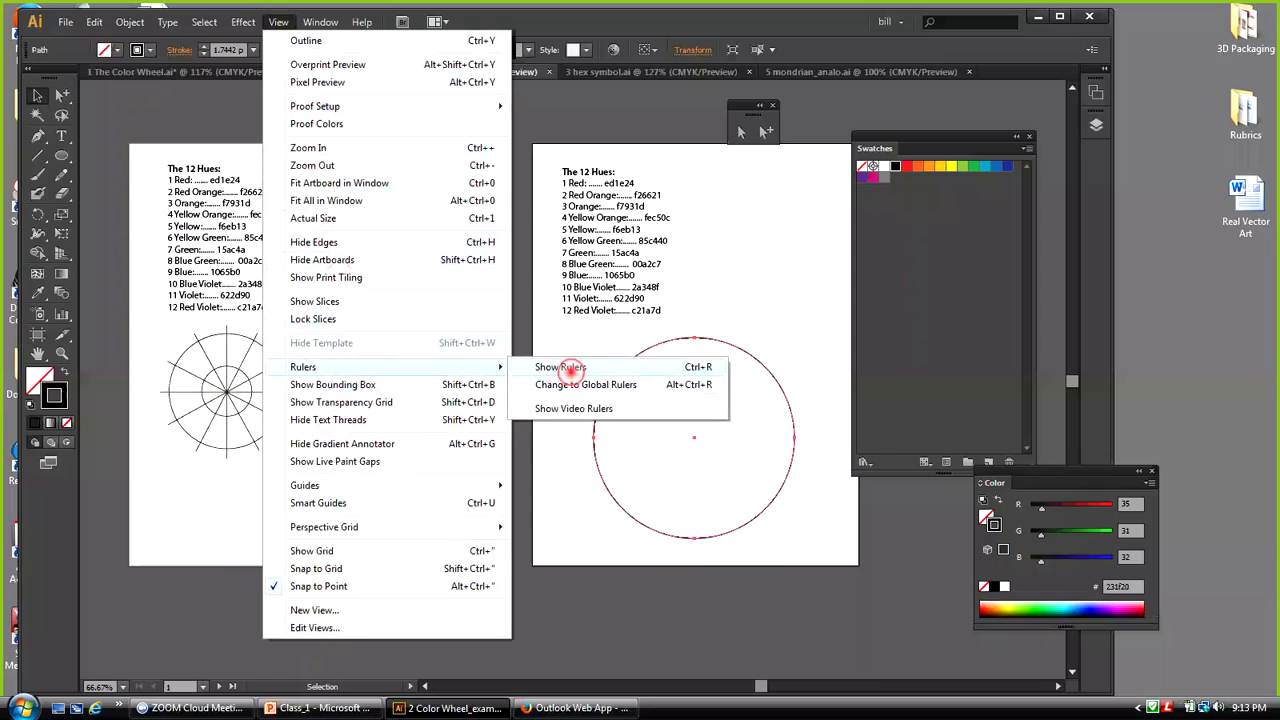
click(562, 368)
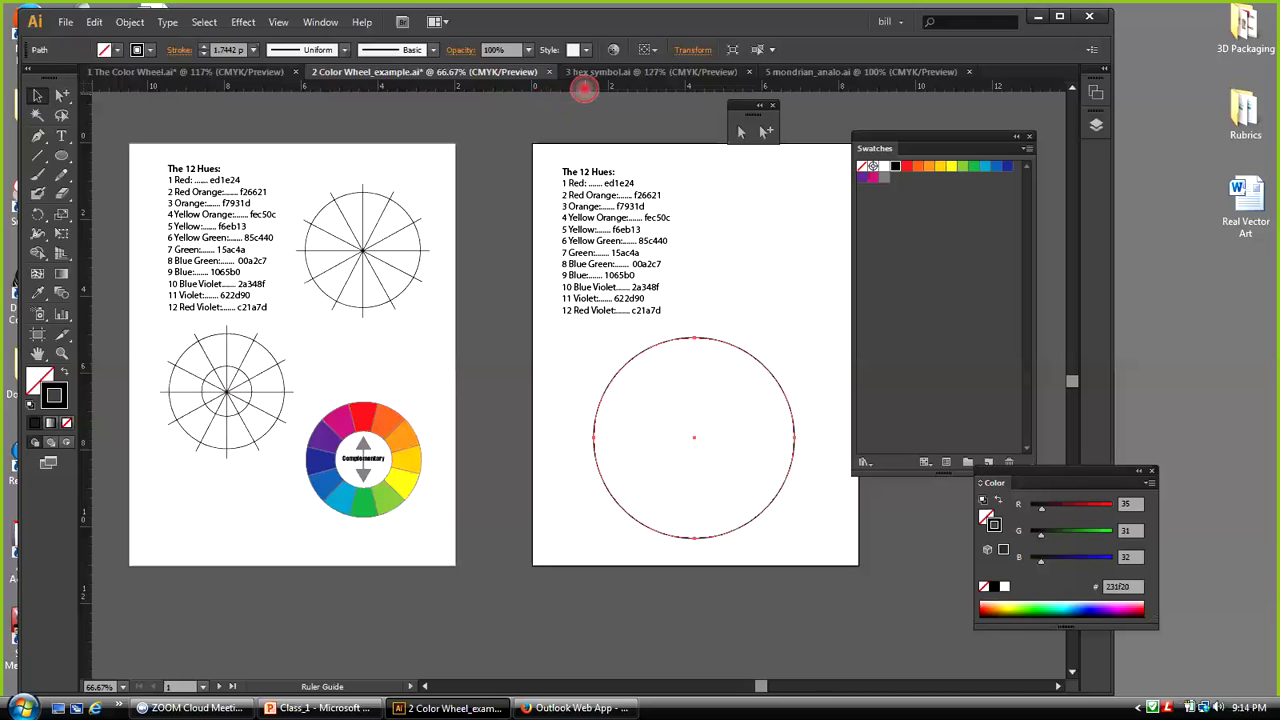
drag(584, 89, 665, 437)
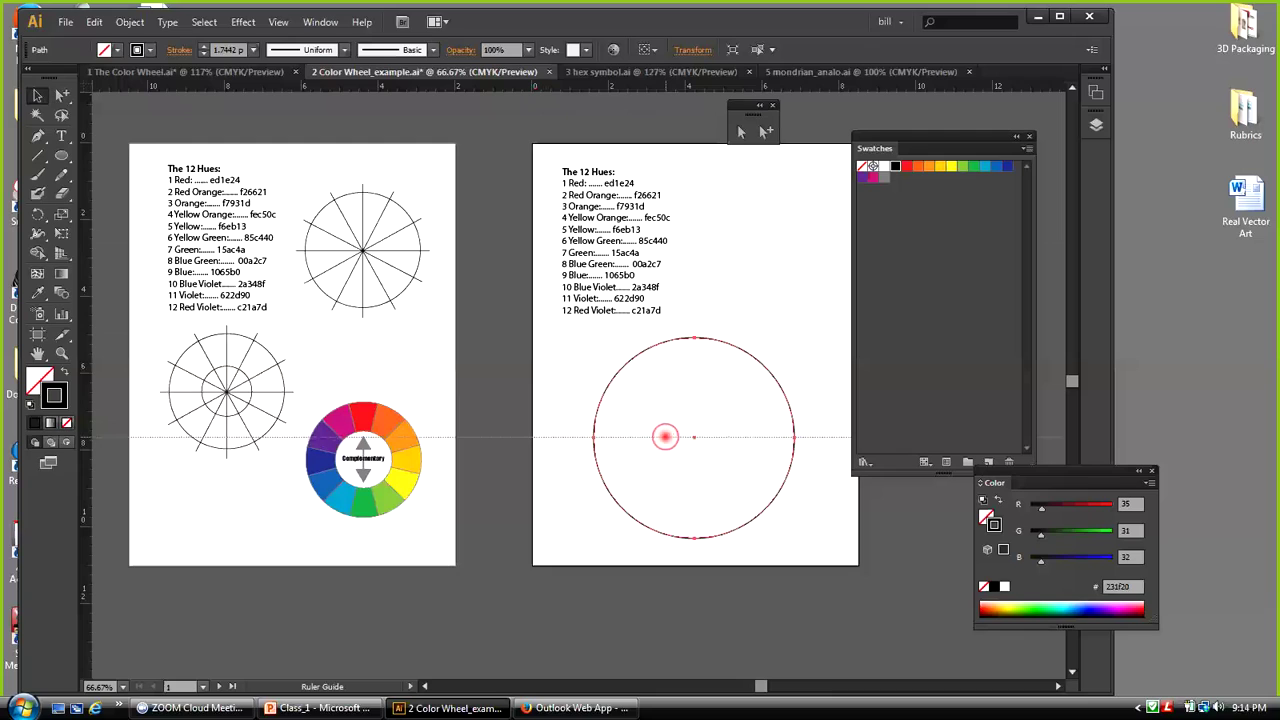
drag(665, 437, 695, 437)
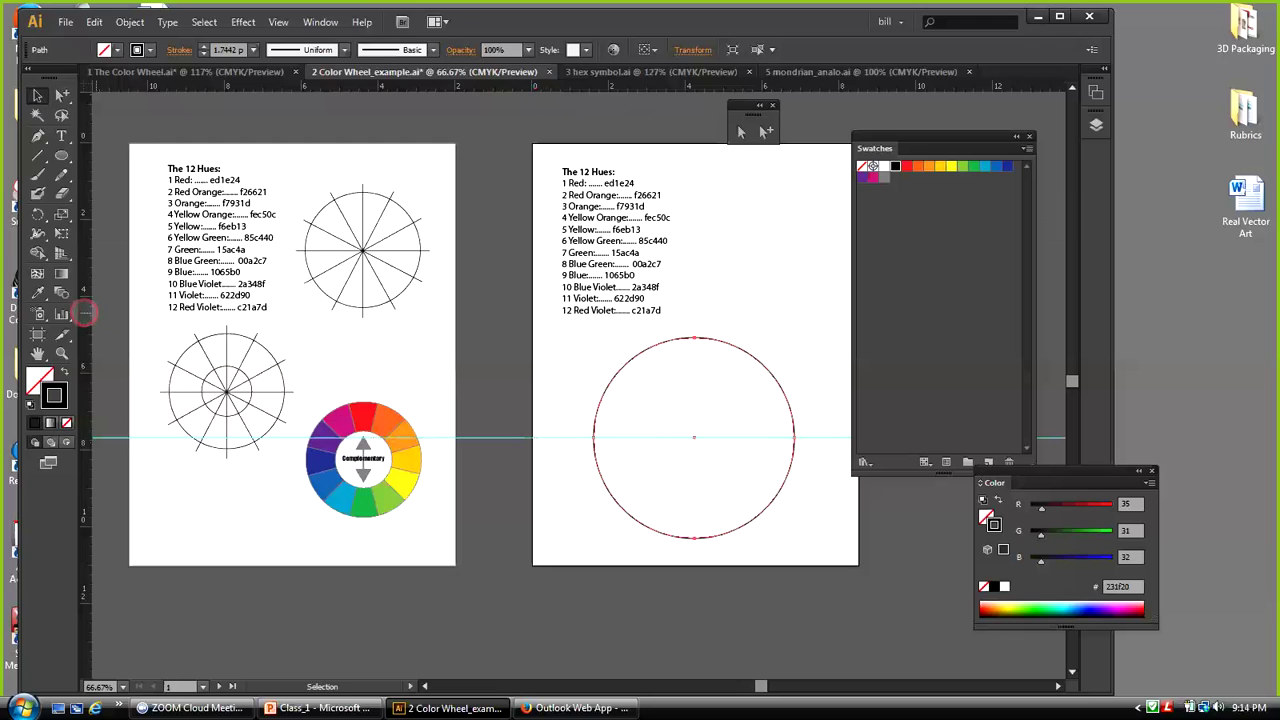
drag(96, 323, 694, 441)
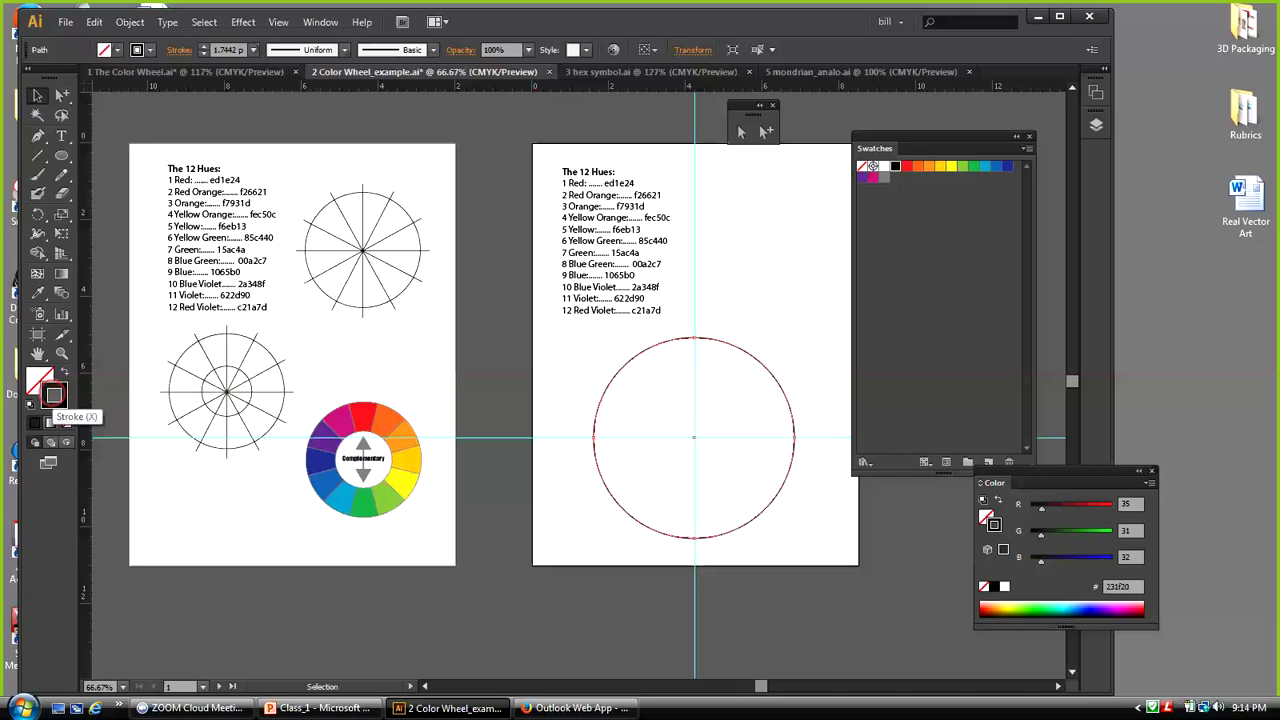
Apply the Yellow f6eb13 swatch as the circle's fill and reselect the circle
click(38, 379)
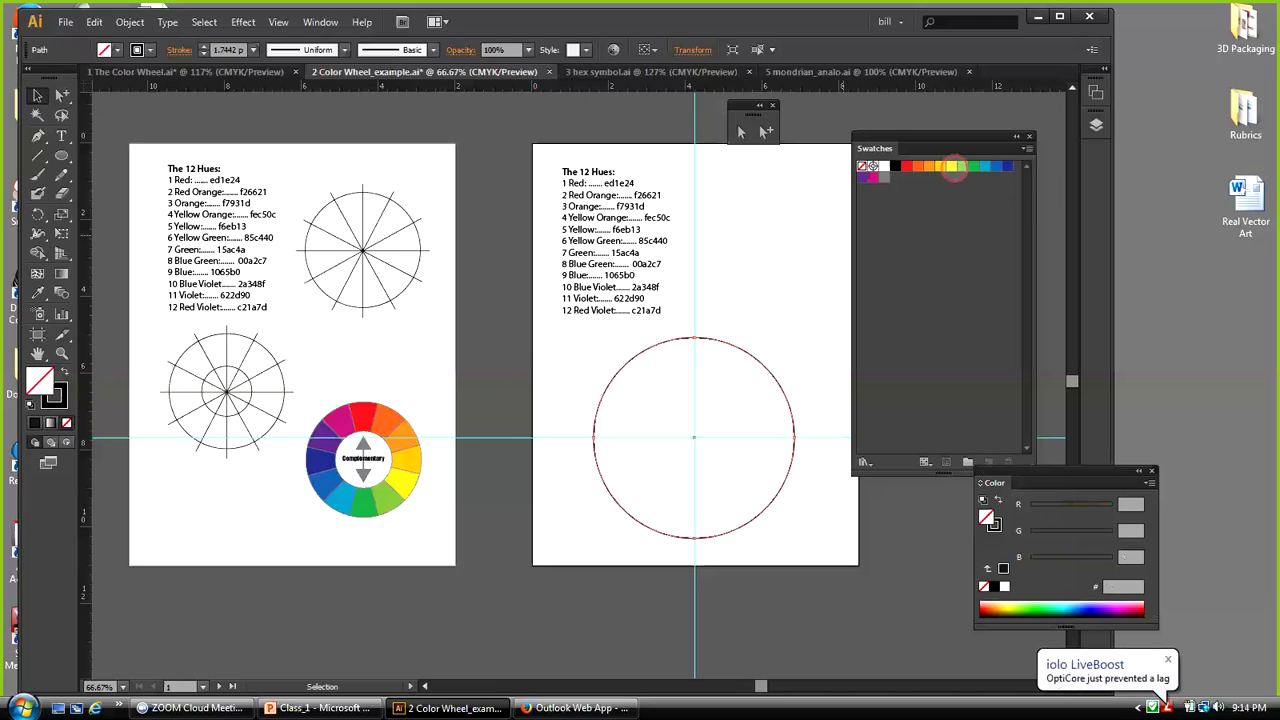
click(952, 167)
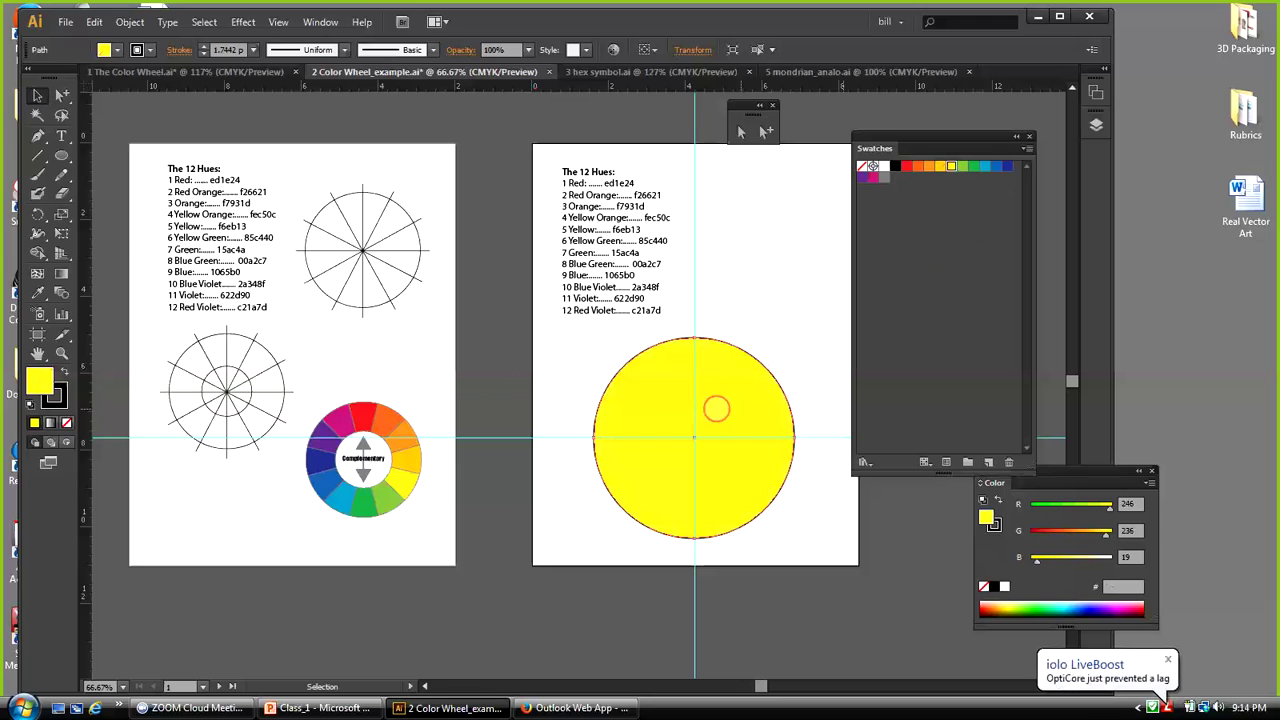
click(37, 95)
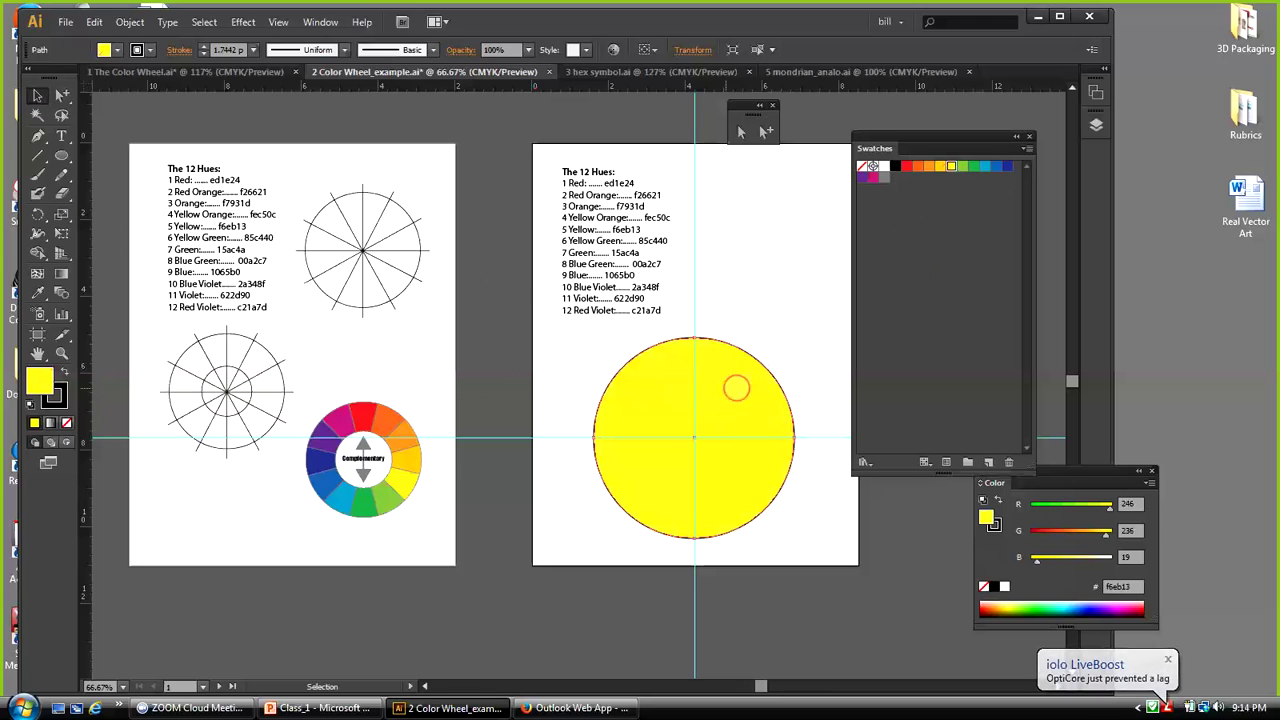
click(782, 368)
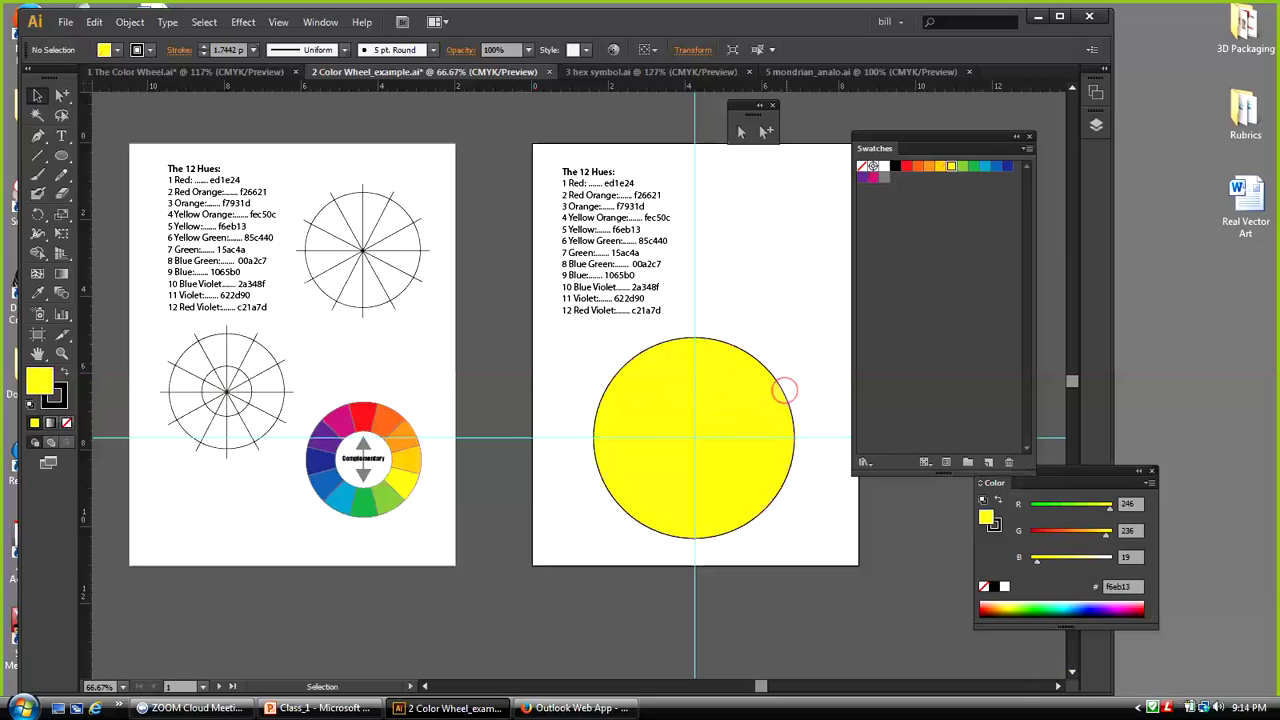
click(716, 392)
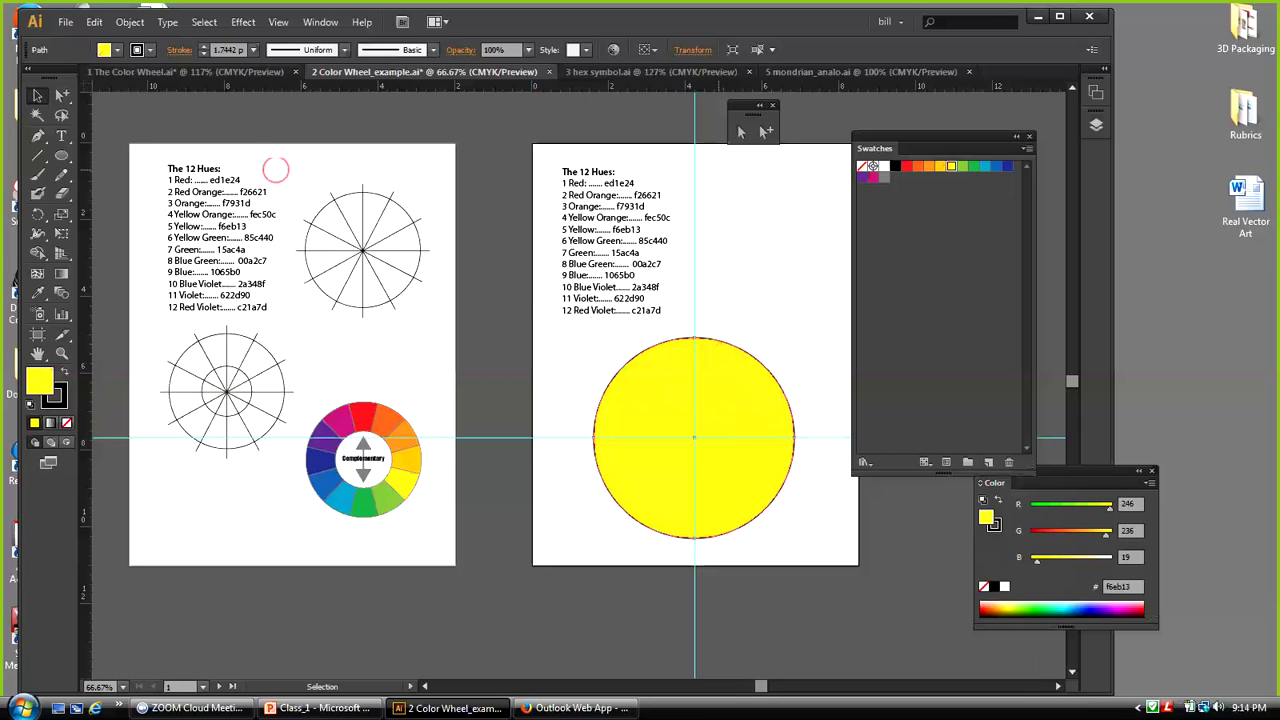
click(93, 21)
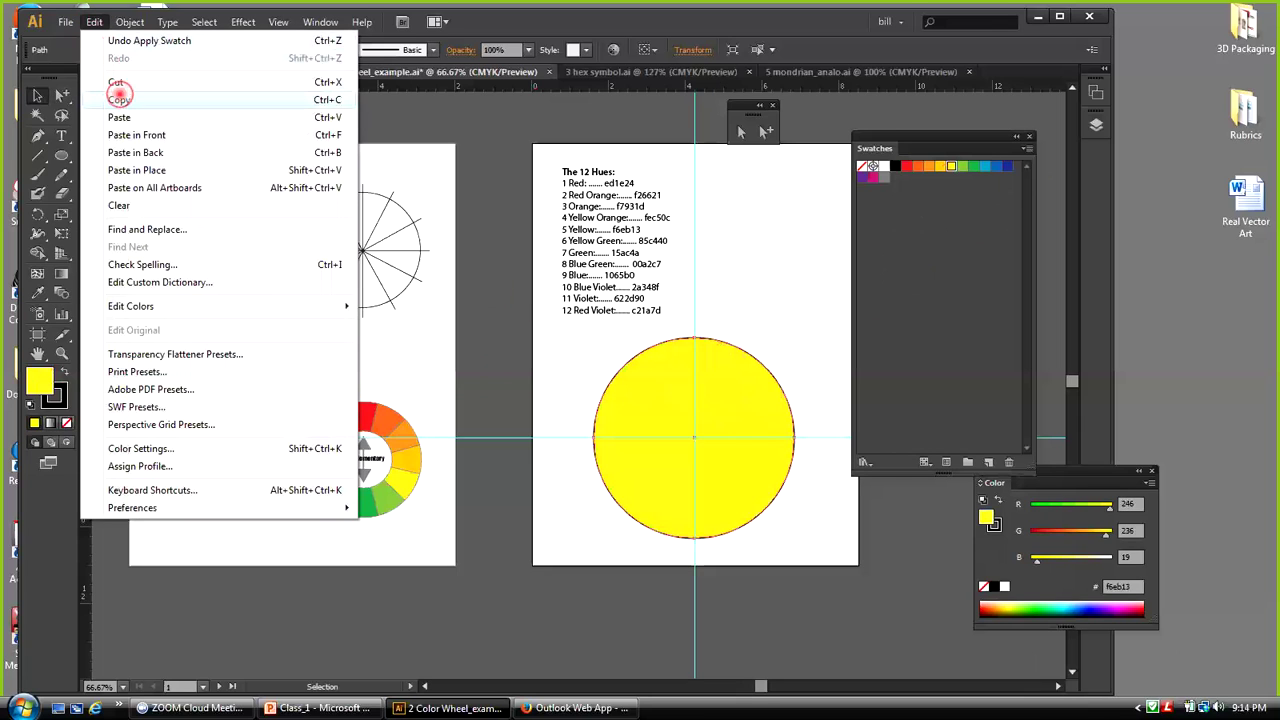
Copy the yellow f6eb13 circle and paste the copy in front of the original
click(119, 99)
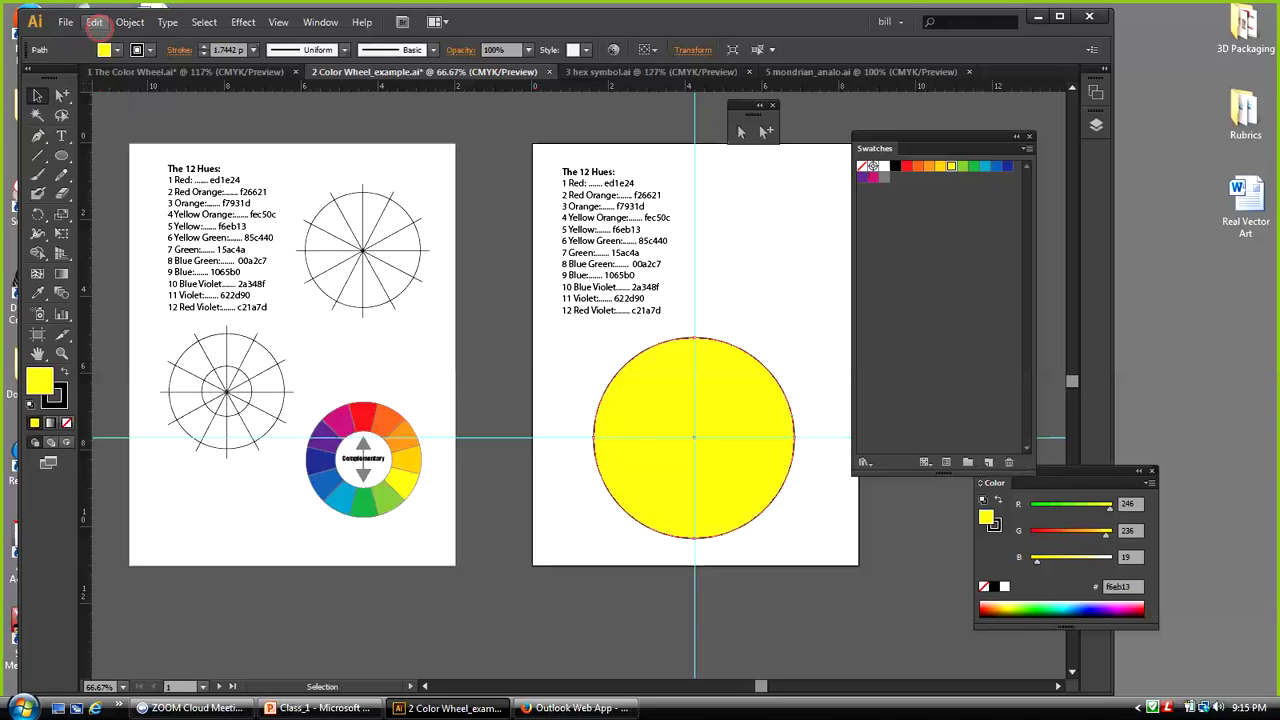
click(93, 21)
click(140, 134)
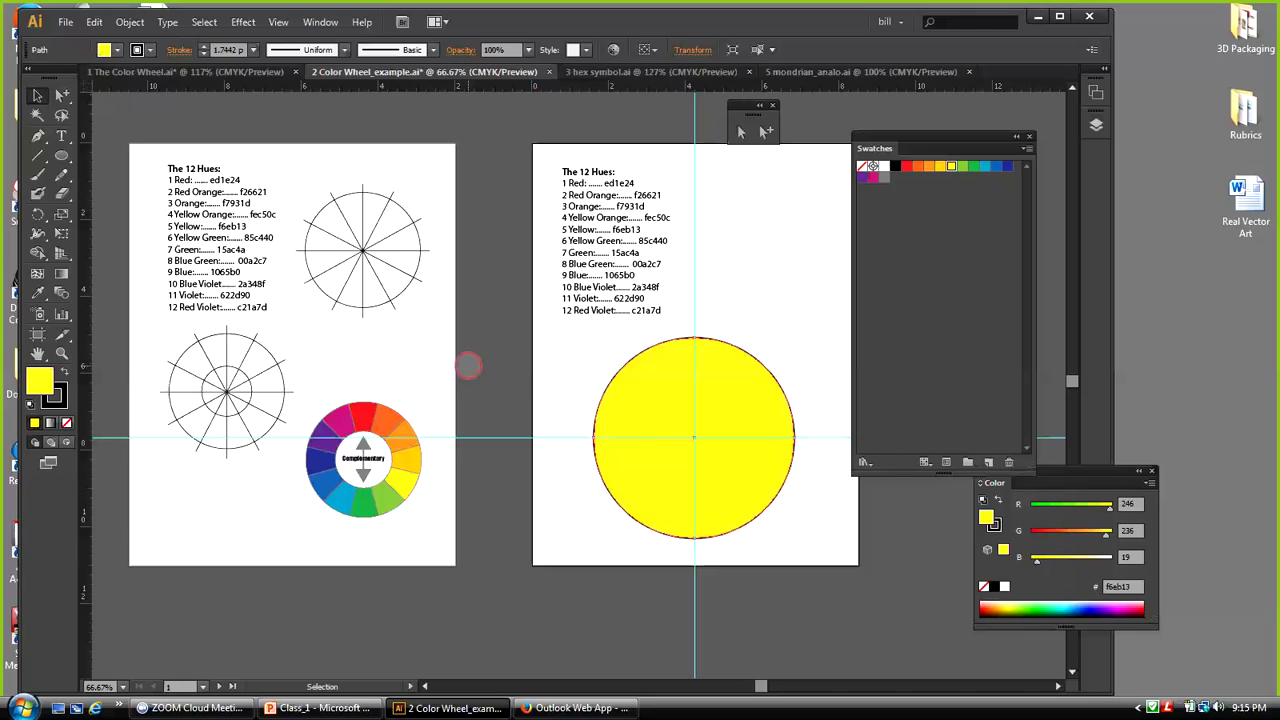
click(62, 233)
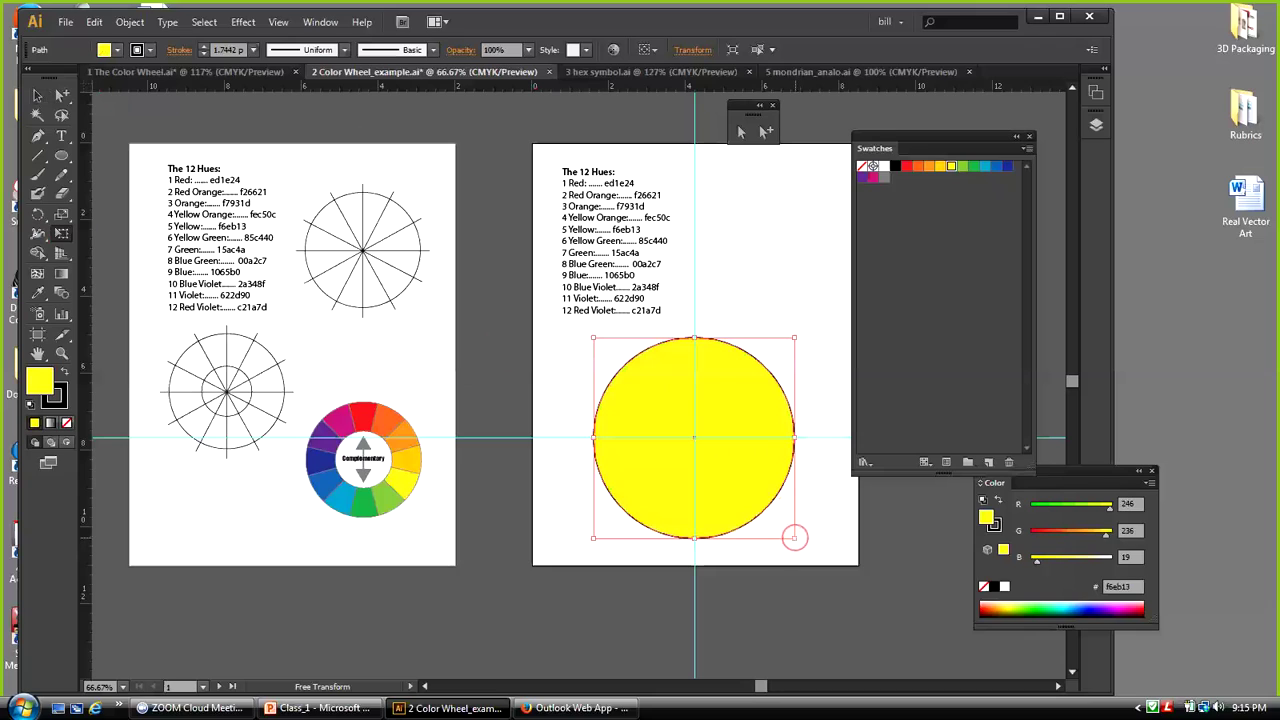
drag(793, 537, 792, 537)
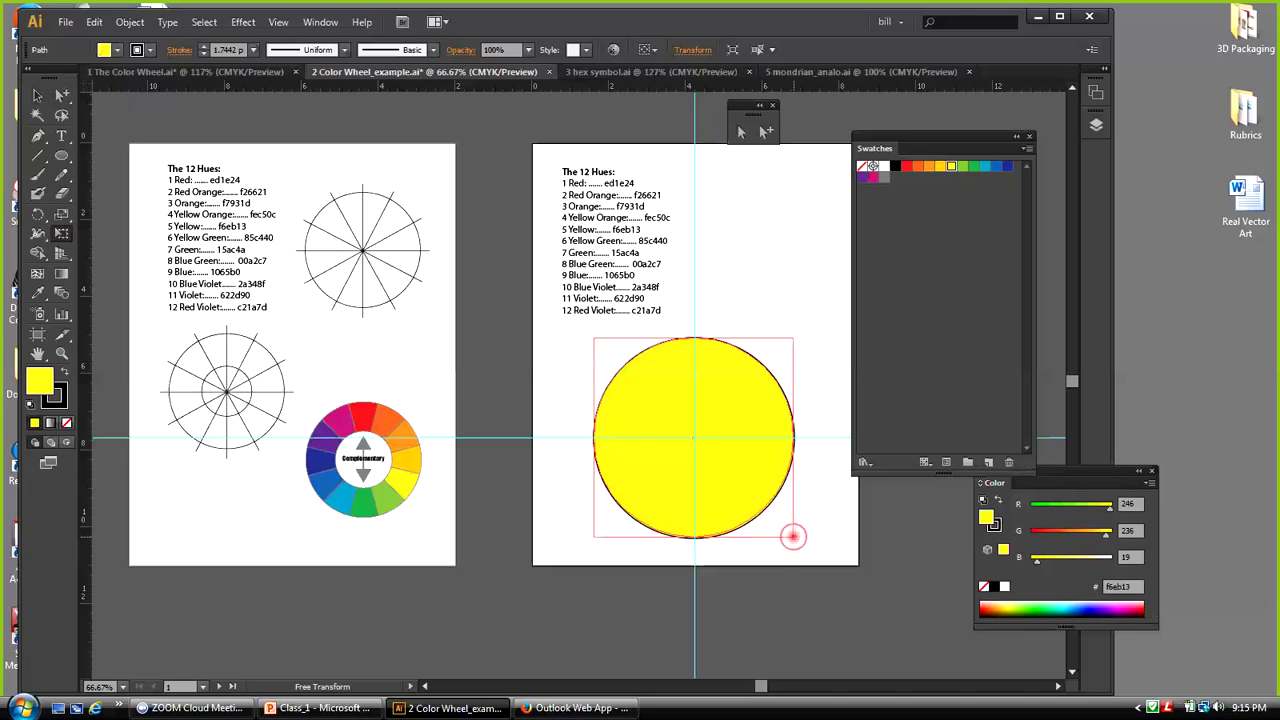
drag(792, 537, 792, 537)
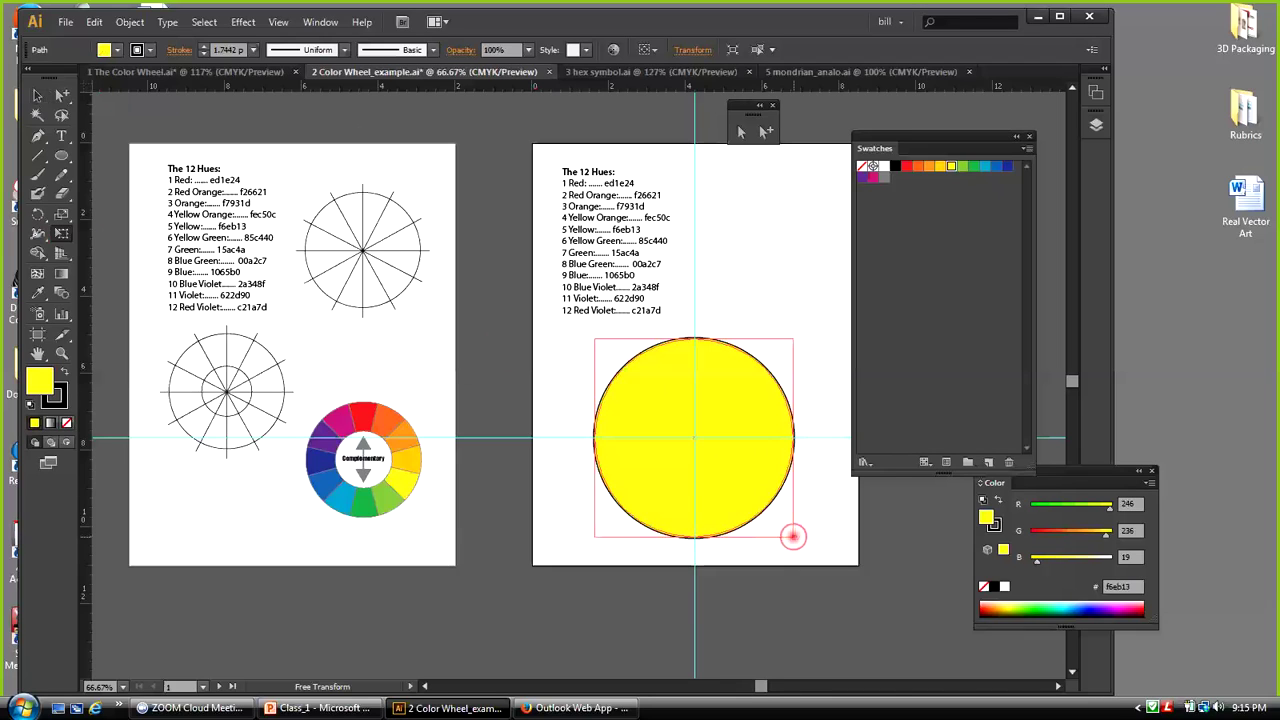
drag(792, 537, 745, 467)
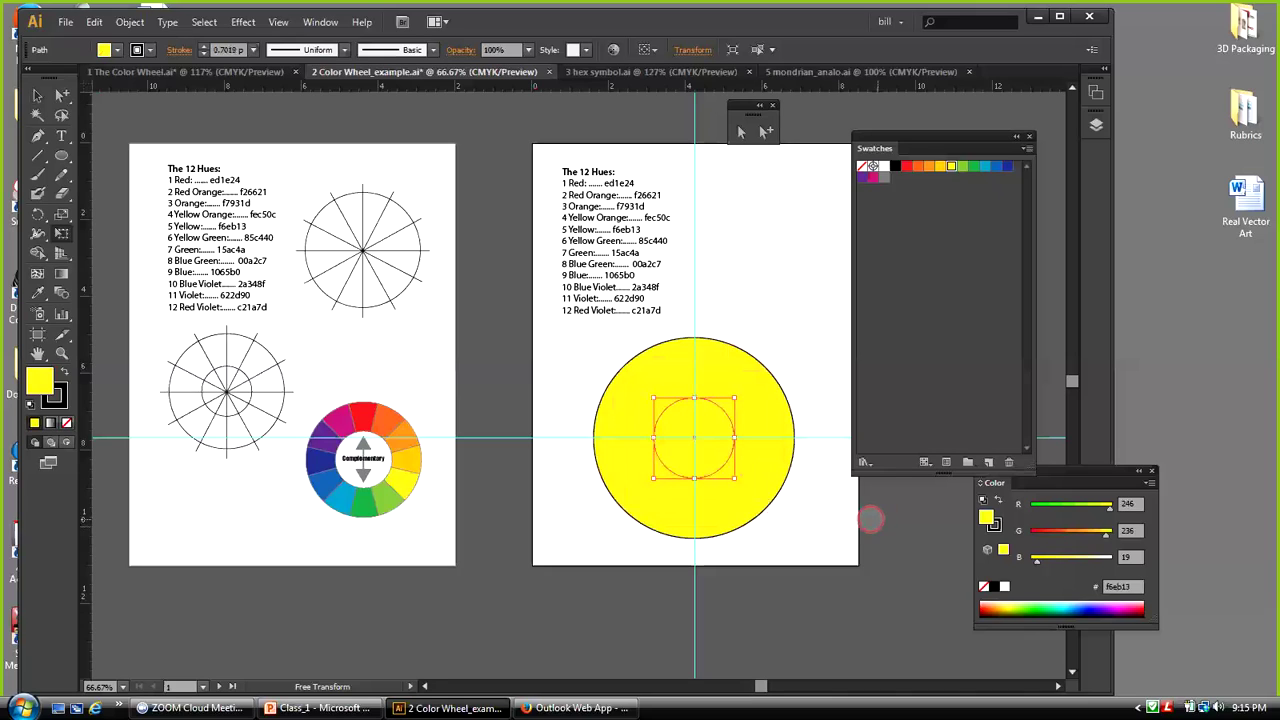
click(62, 116)
key(v)
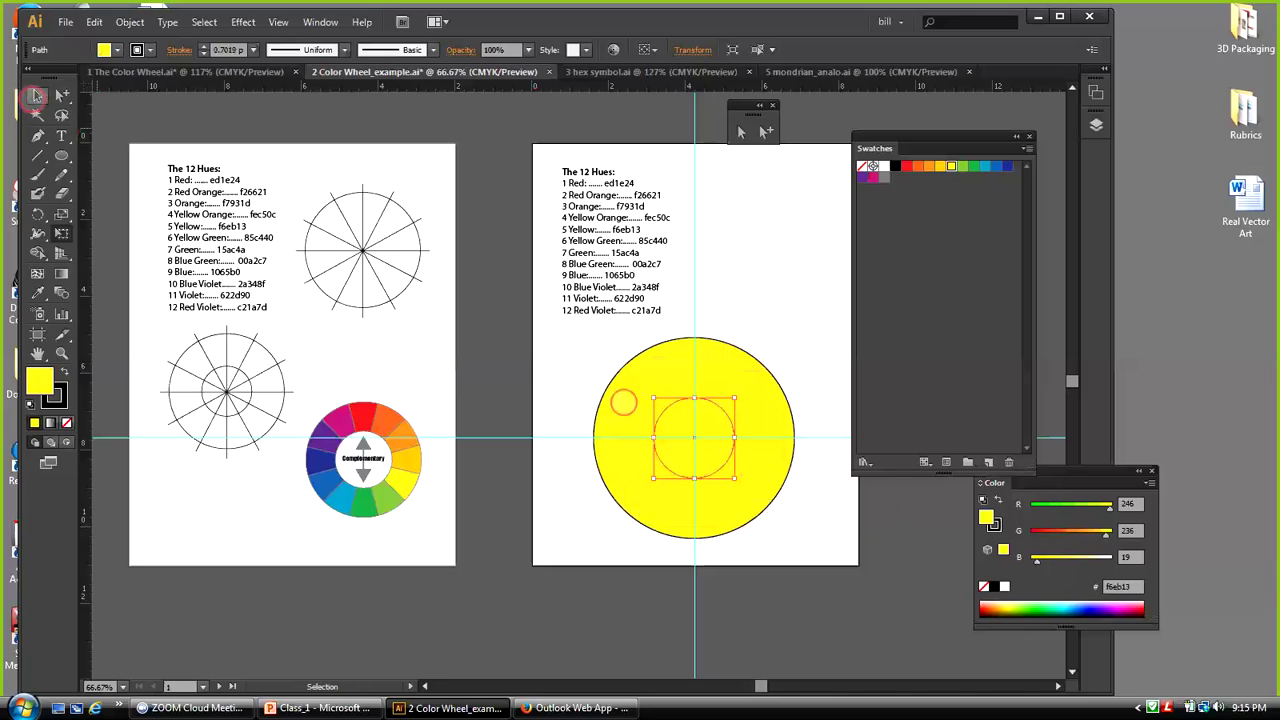
click(728, 271)
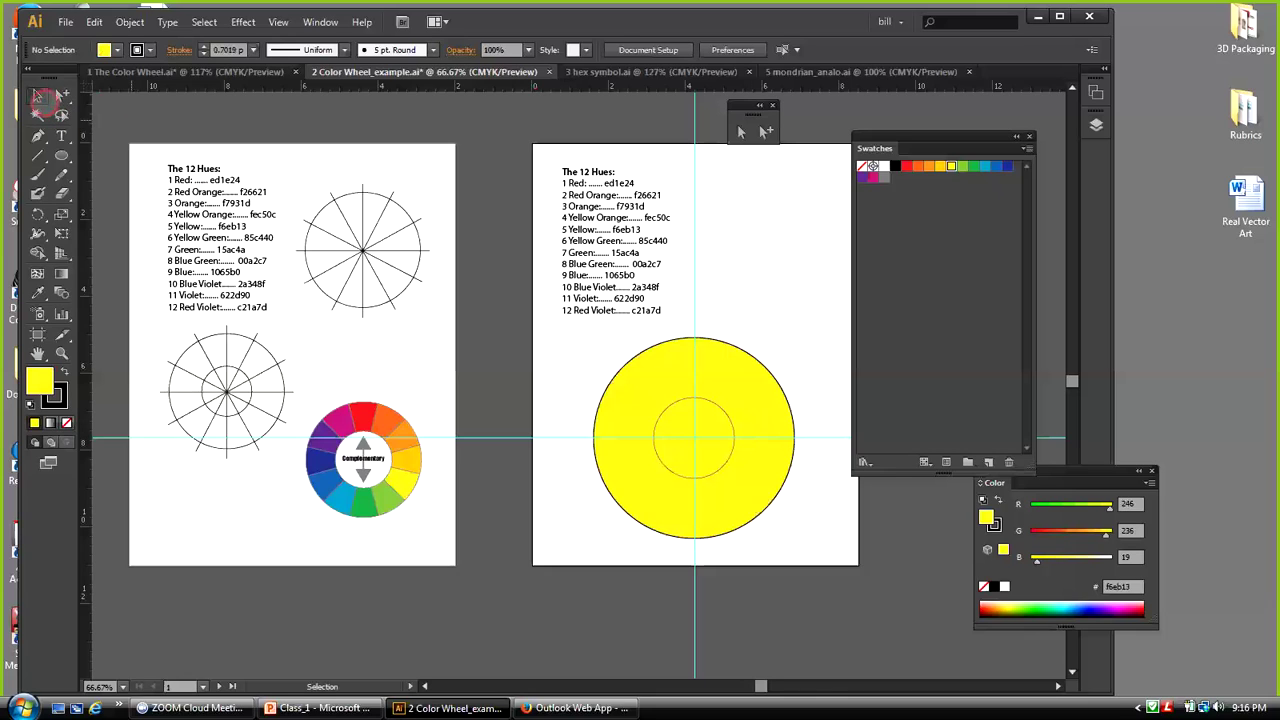
Marquee-select the large yellow disc together with its smaller inner circle
drag(616, 347, 676, 421)
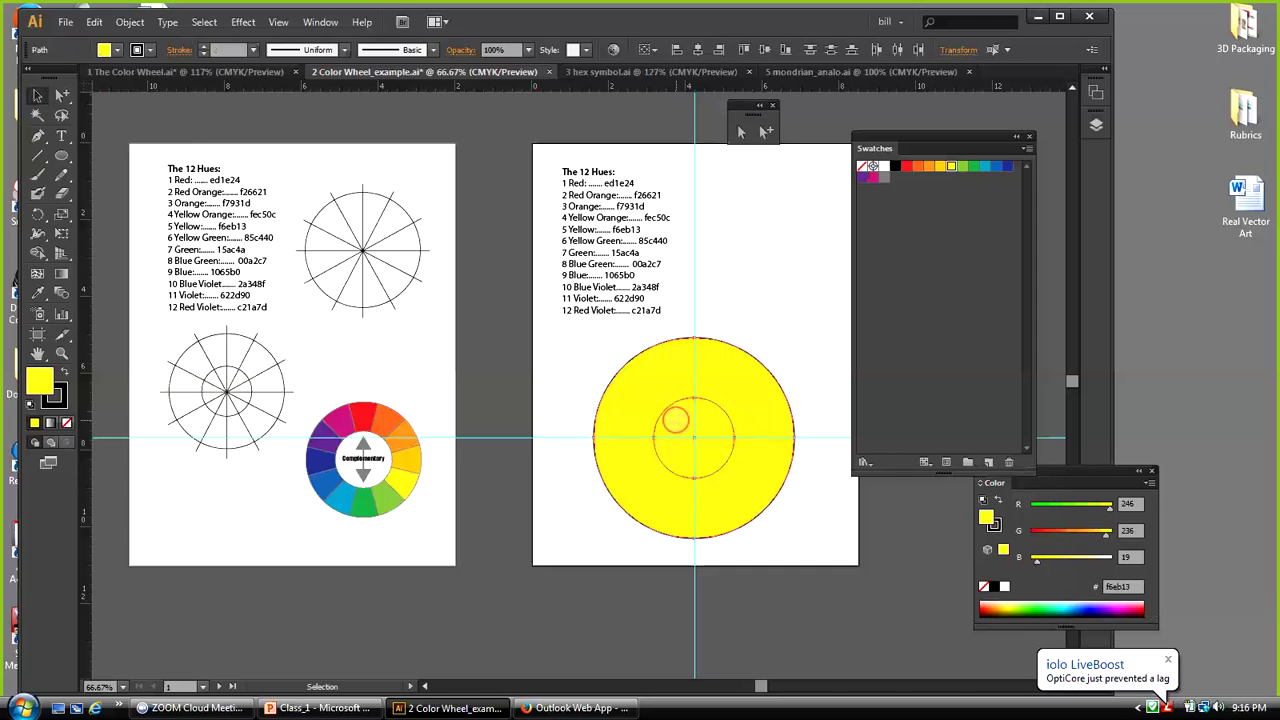
click(586, 346)
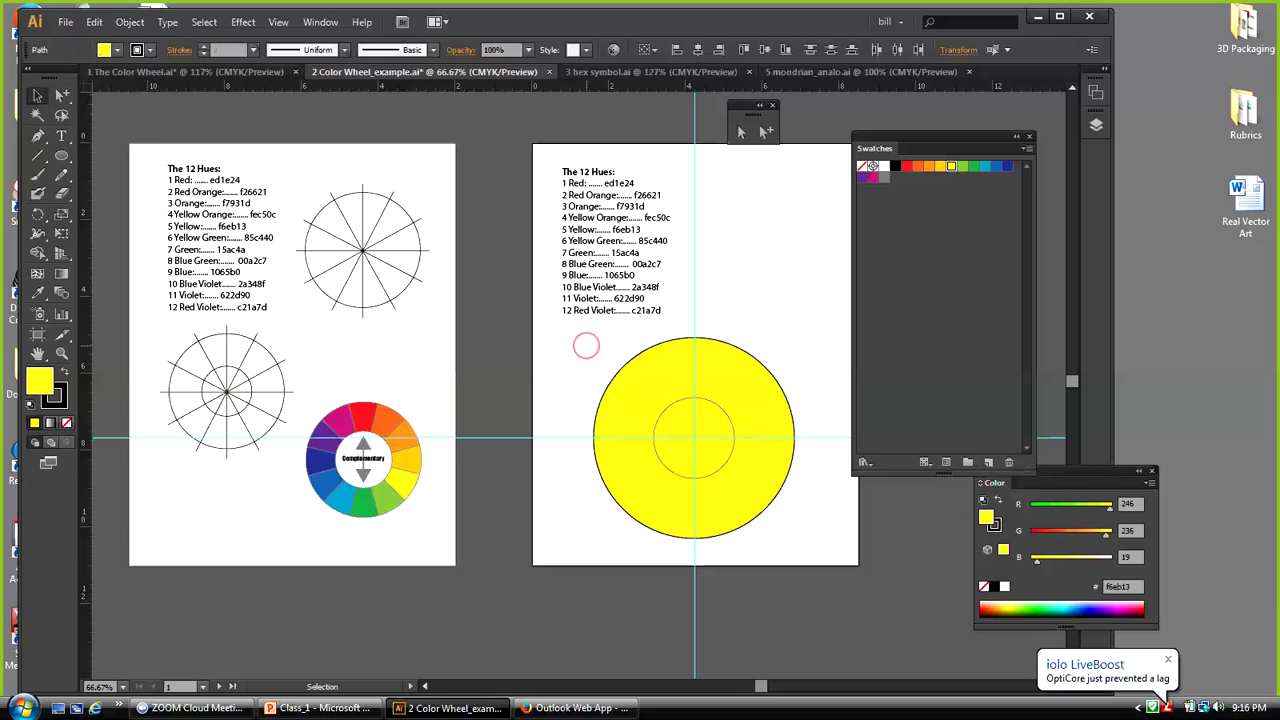
drag(608, 354, 671, 403)
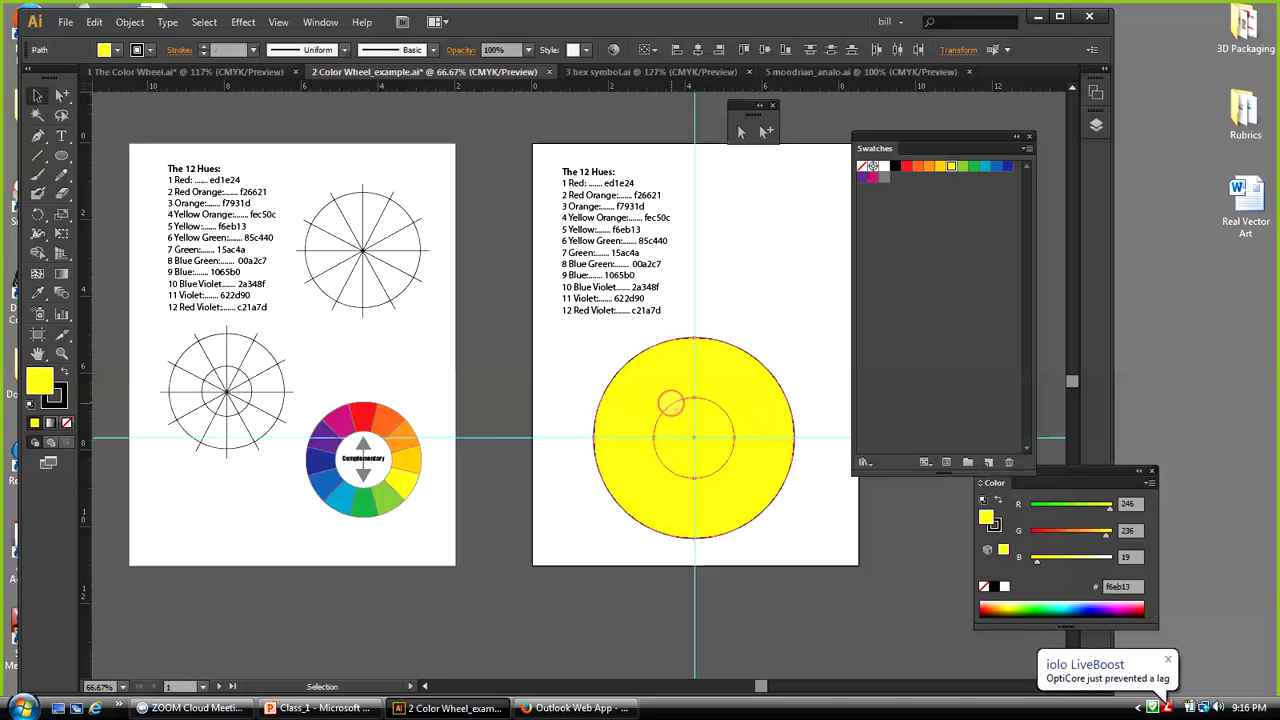
drag(671, 403, 670, 374)
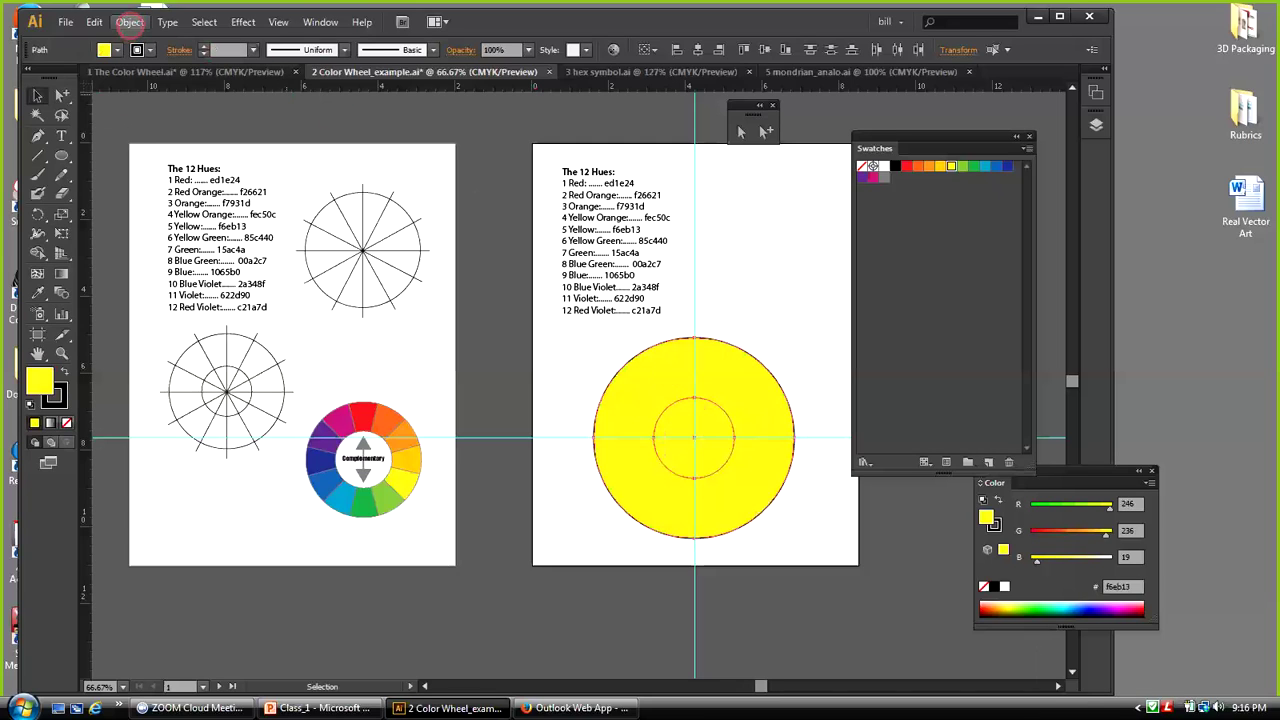
click(130, 22)
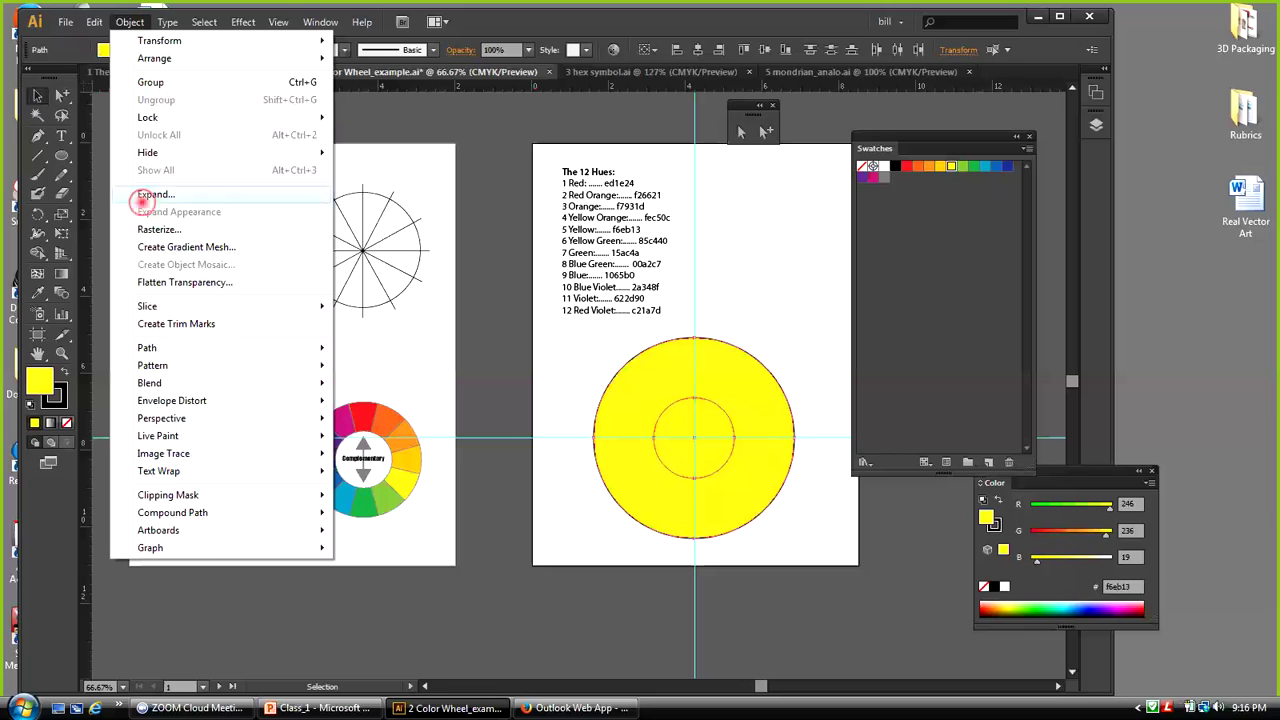
Make the yellow disc and inner circle a compound path, deselect, then undo it
mouse_move(206, 491)
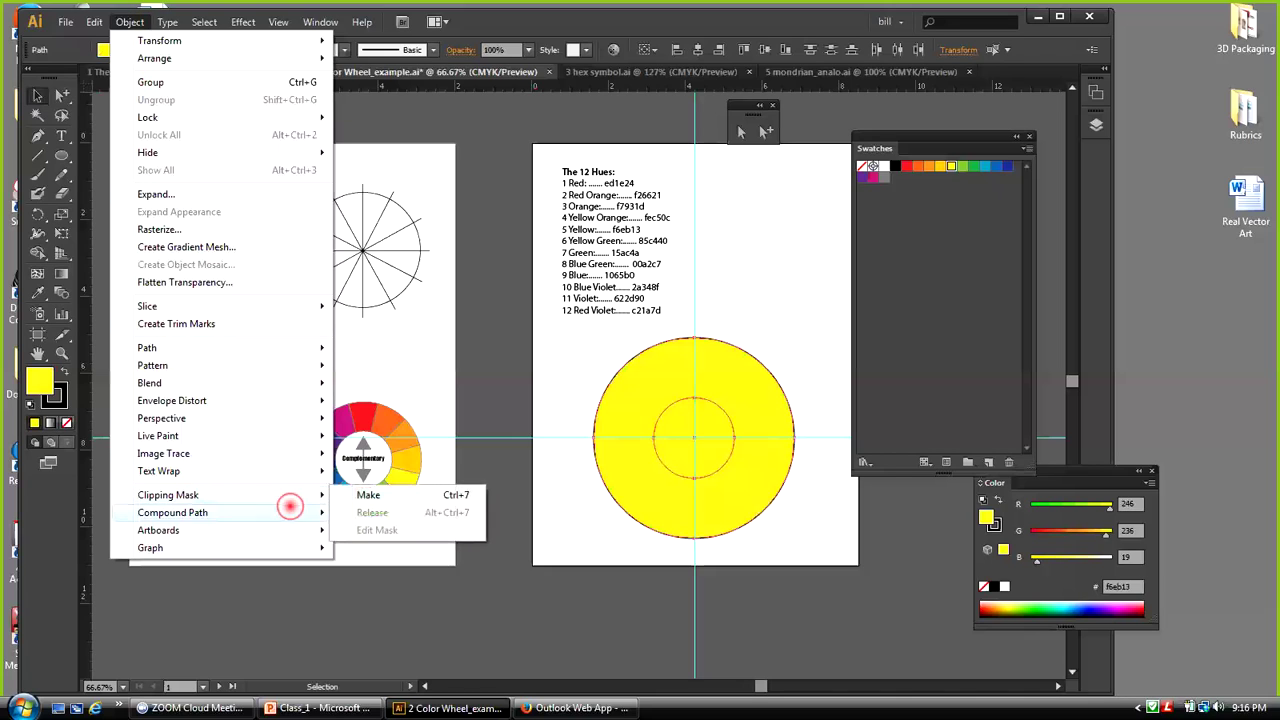
mouse_move(272, 513)
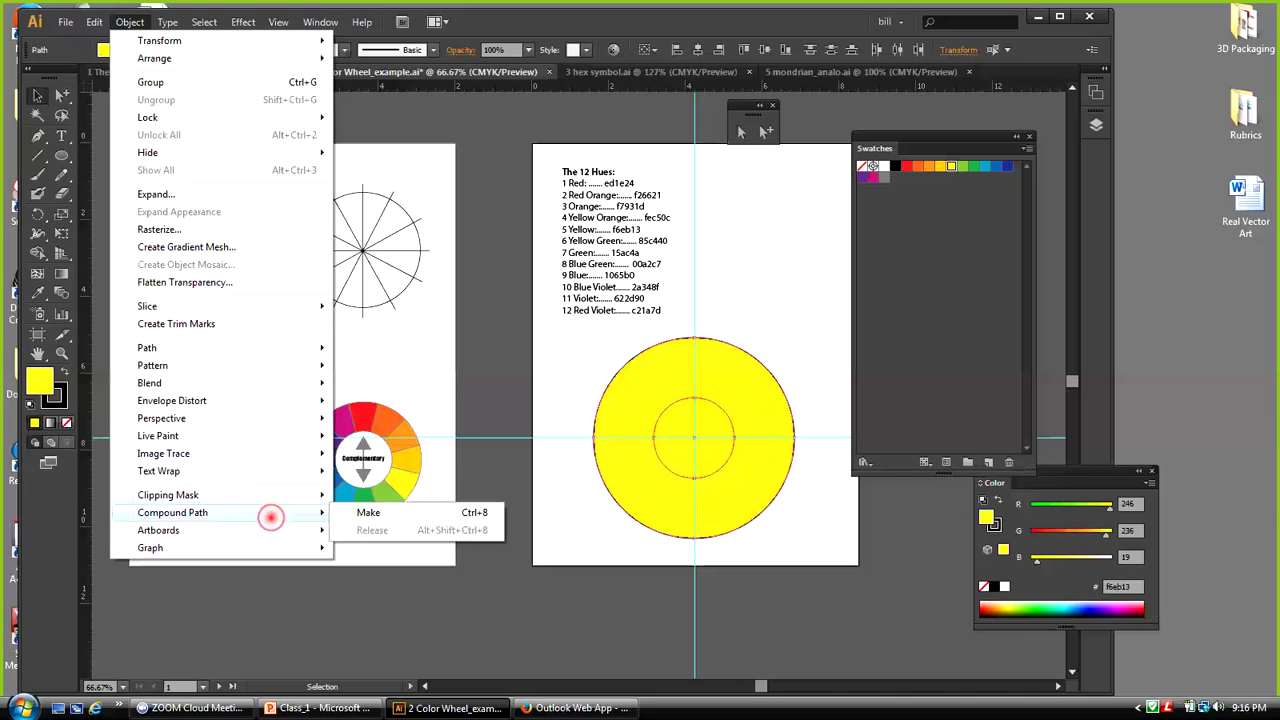
click(366, 513)
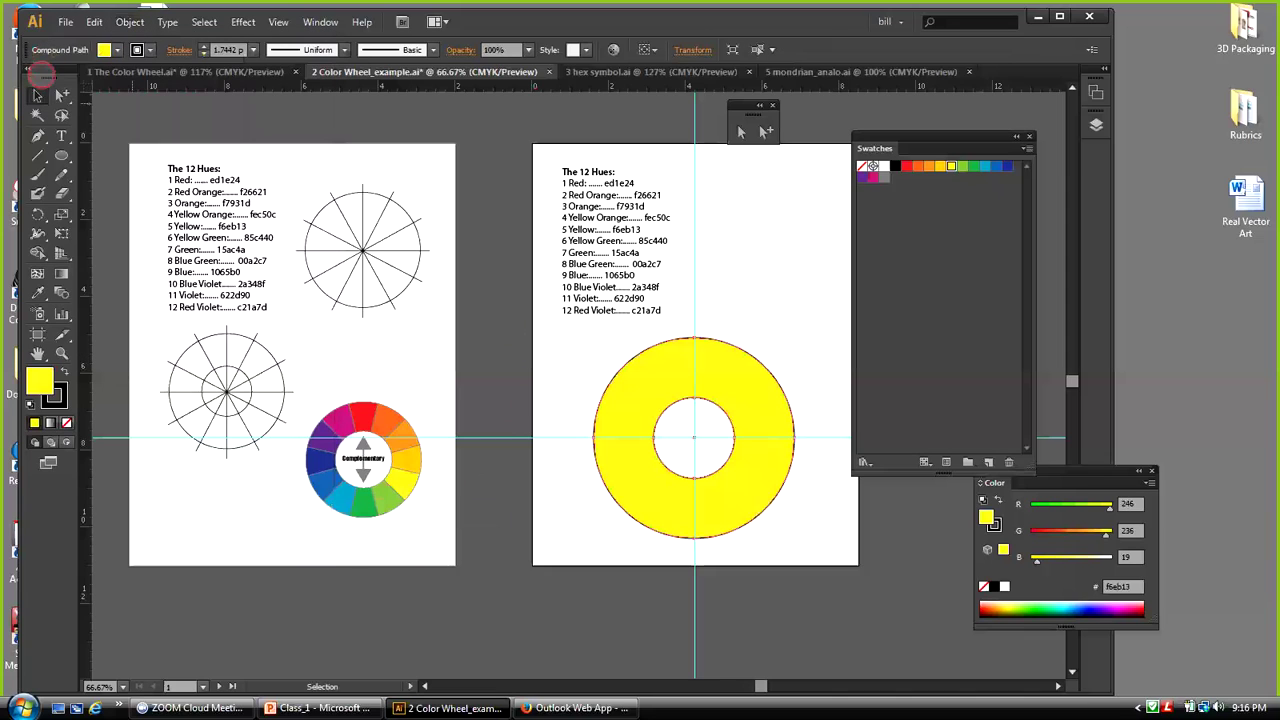
click(759, 279)
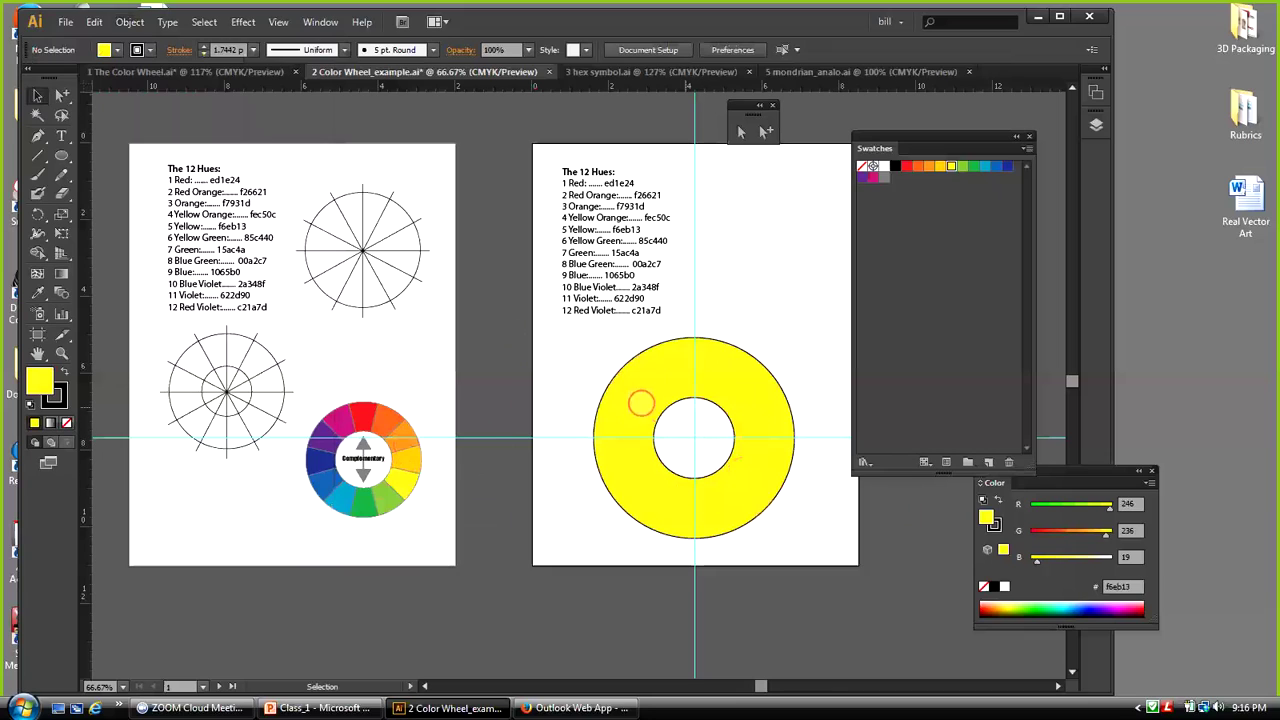
click(685, 448)
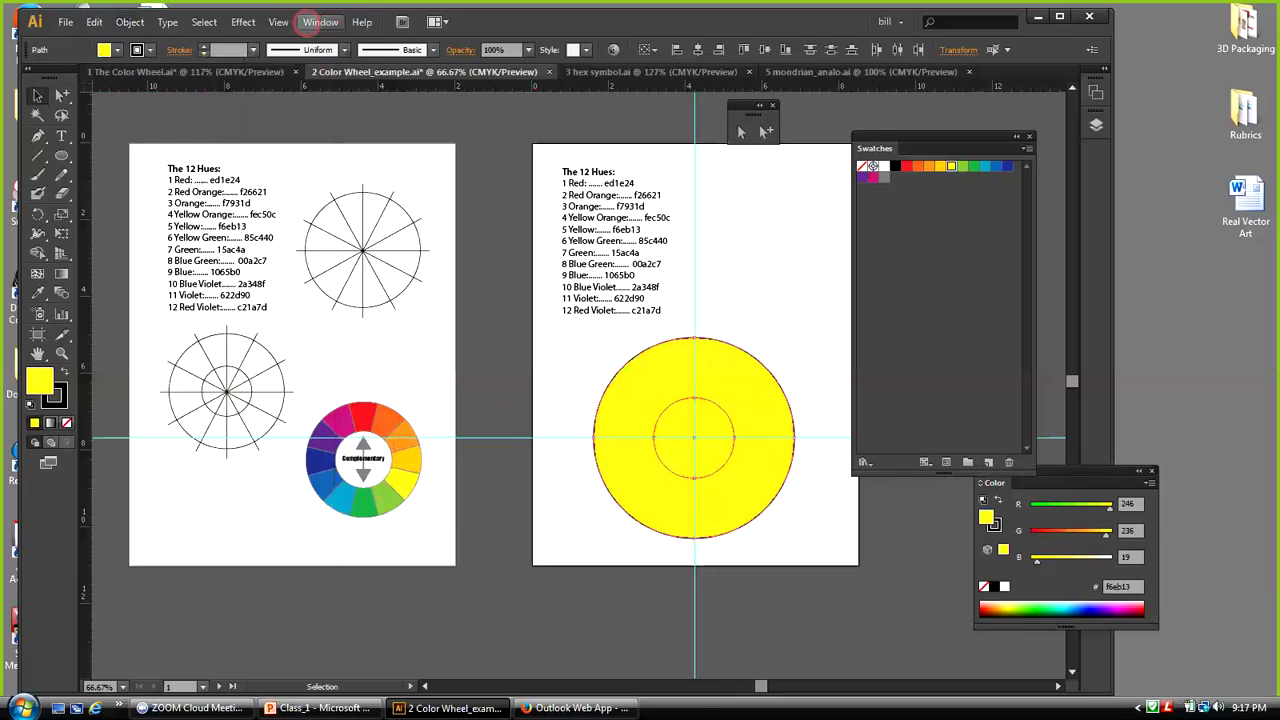
Show the Pathfinder panel and move it next to the artwork
click(321, 22)
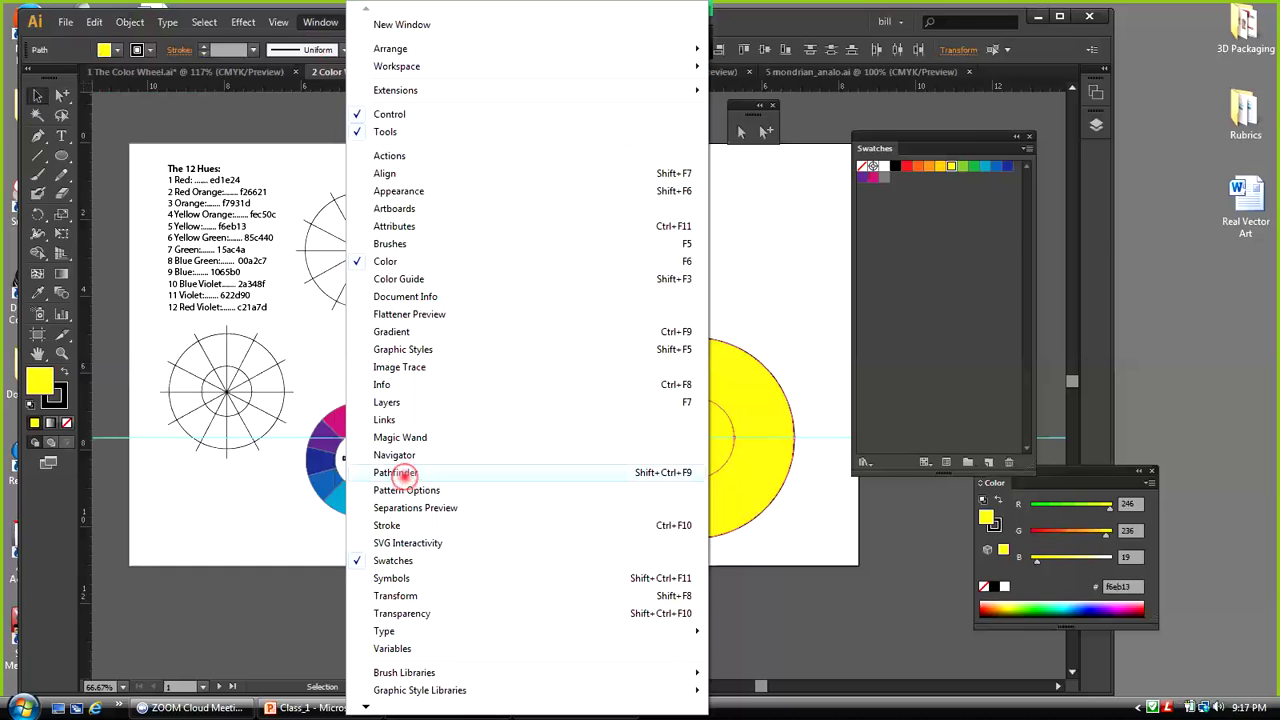
click(398, 473)
drag(977, 138, 765, 206)
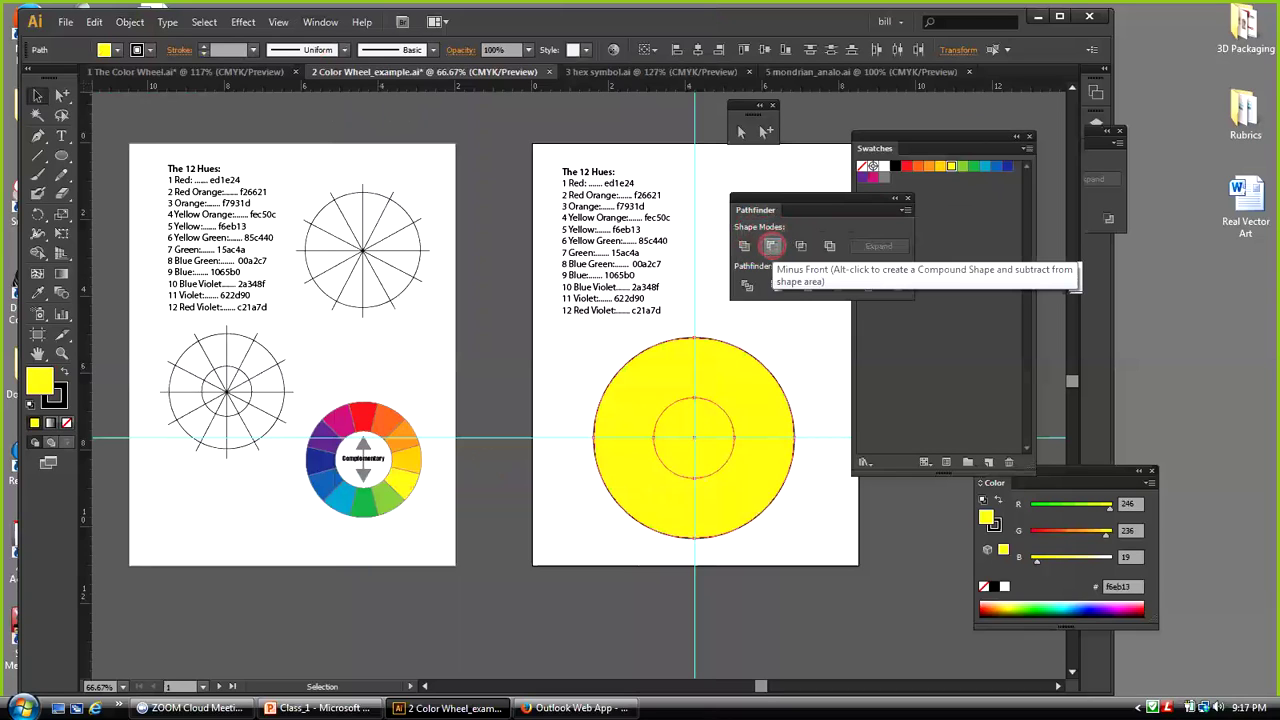
Subtract the inner circle from the yellow disc with Minus Front, leaving a ring
drag(690, 430, 730, 392)
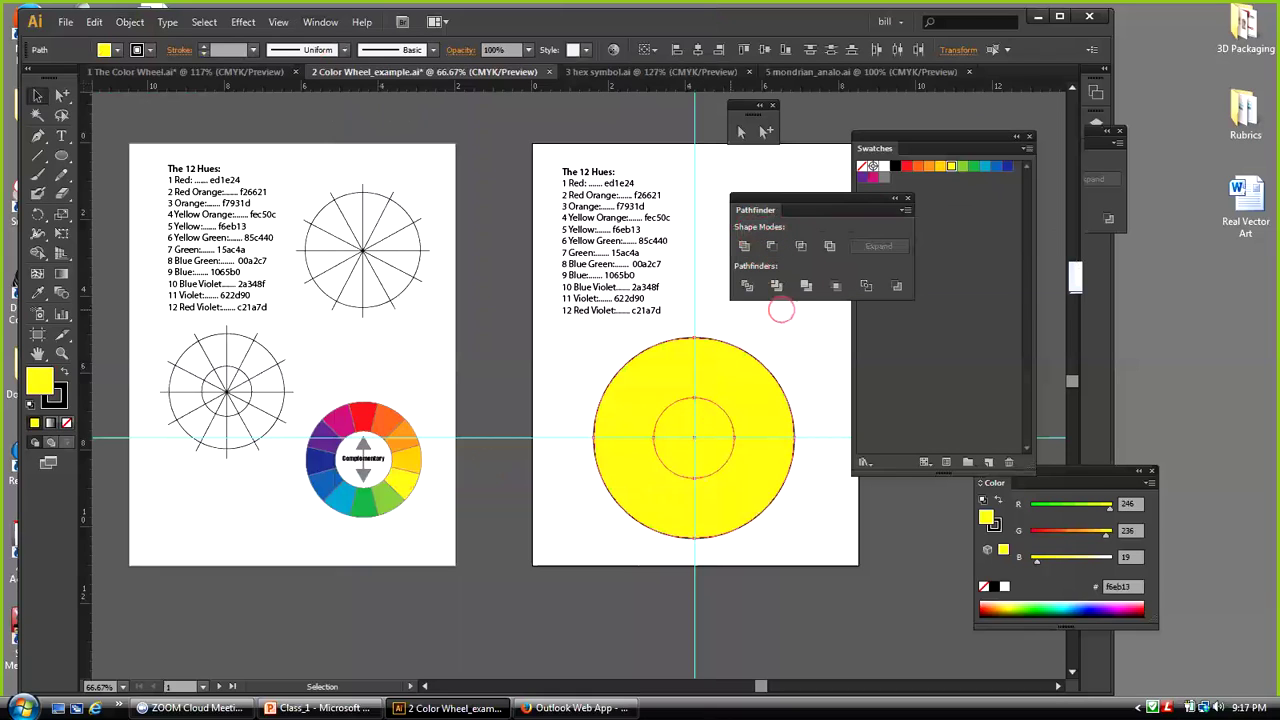
click(771, 246)
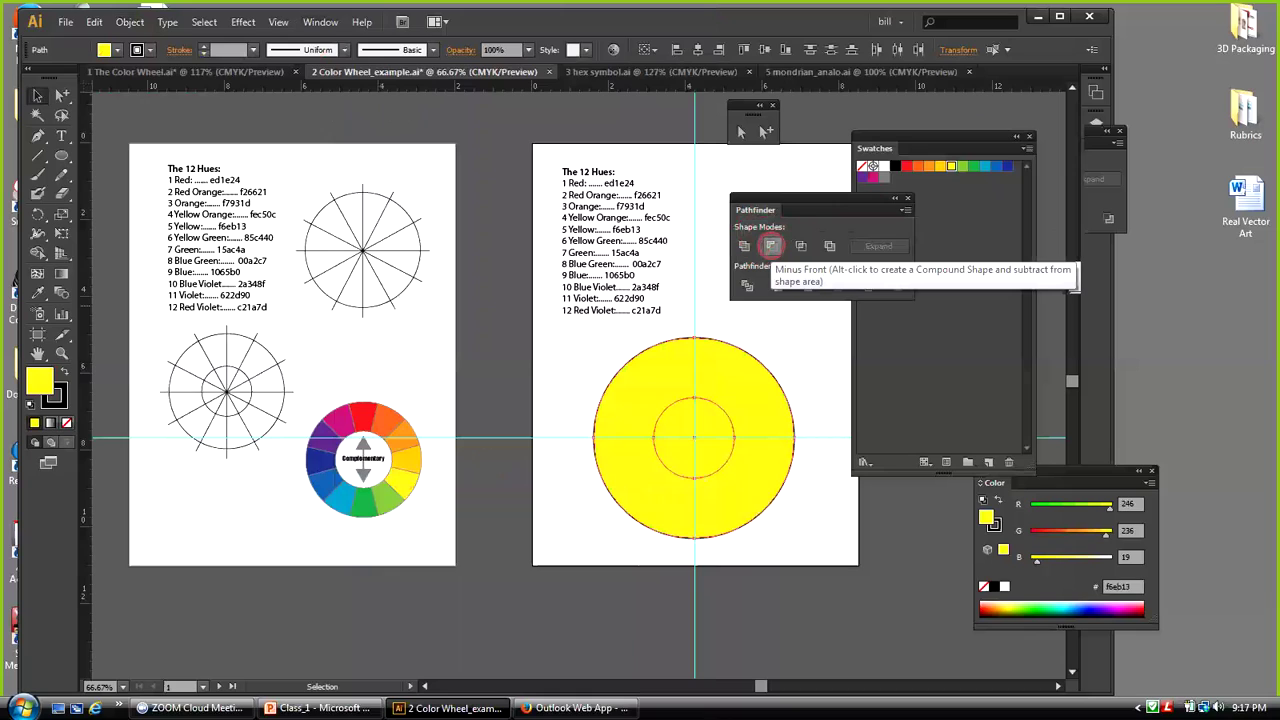
click(771, 246)
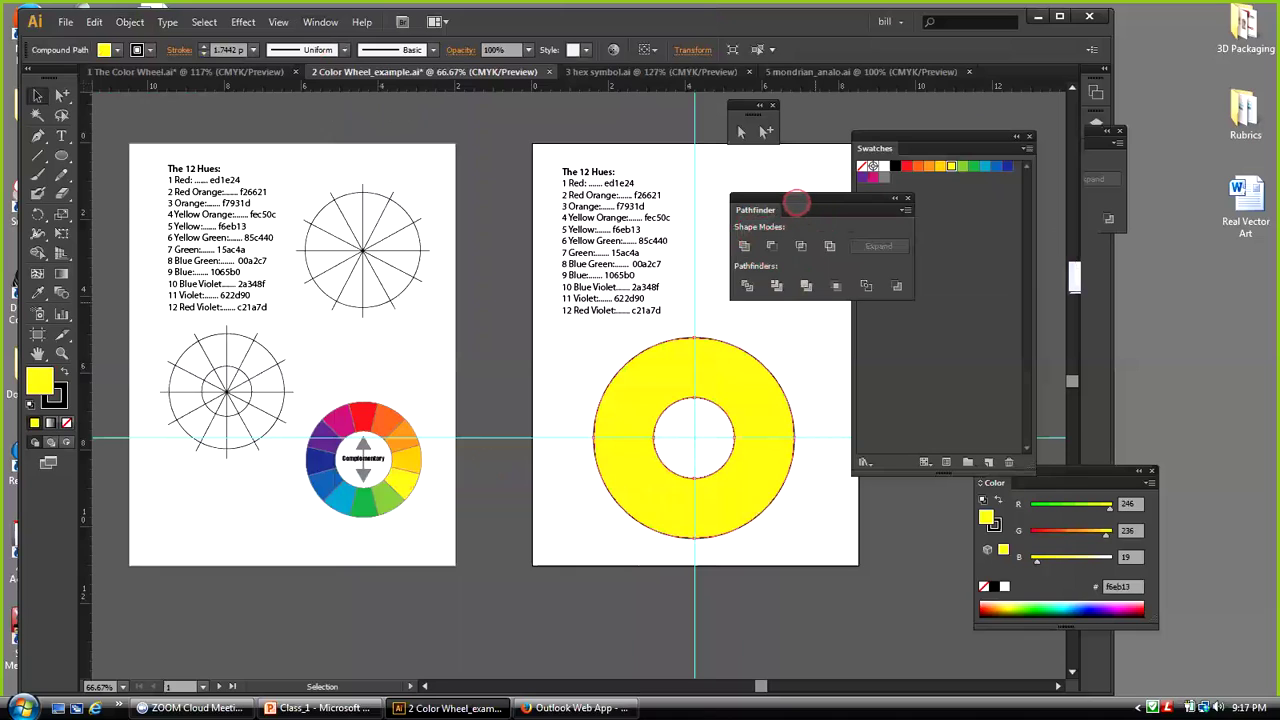
drag(795, 201, 806, 208)
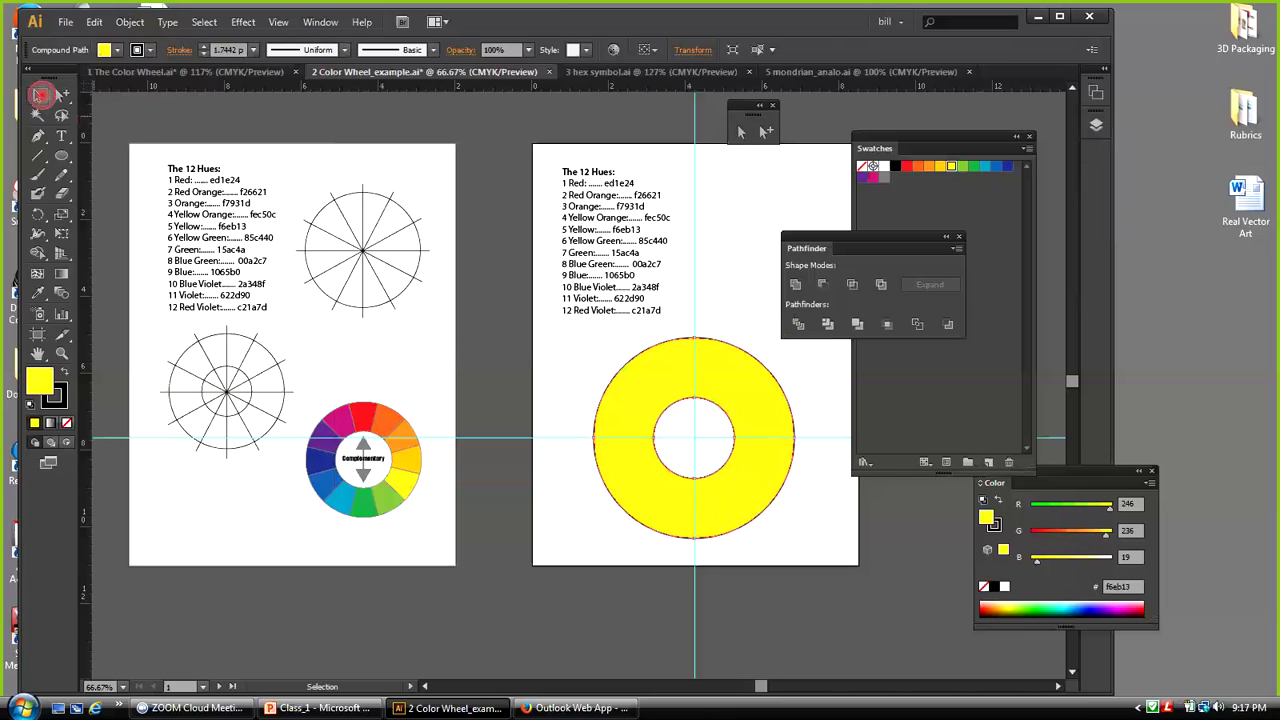
click(600, 362)
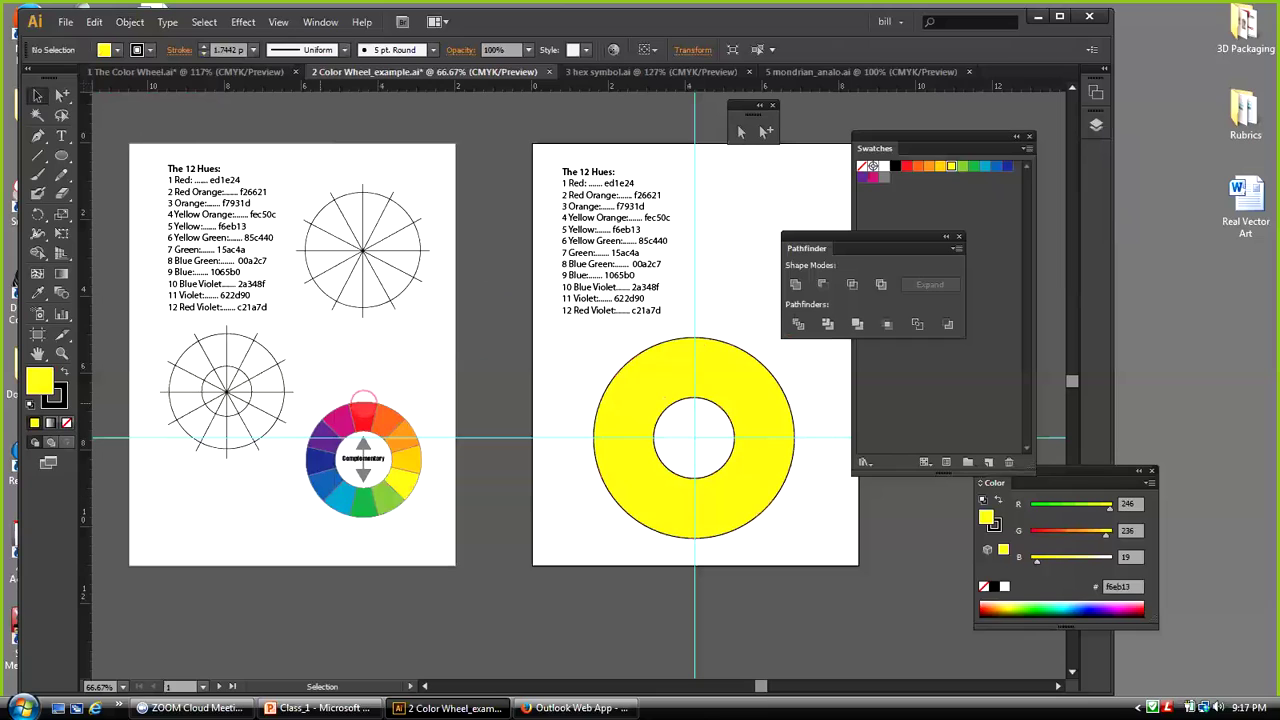
Draw a vertical line along the centre guide through the yellow ring, then select it
click(36, 156)
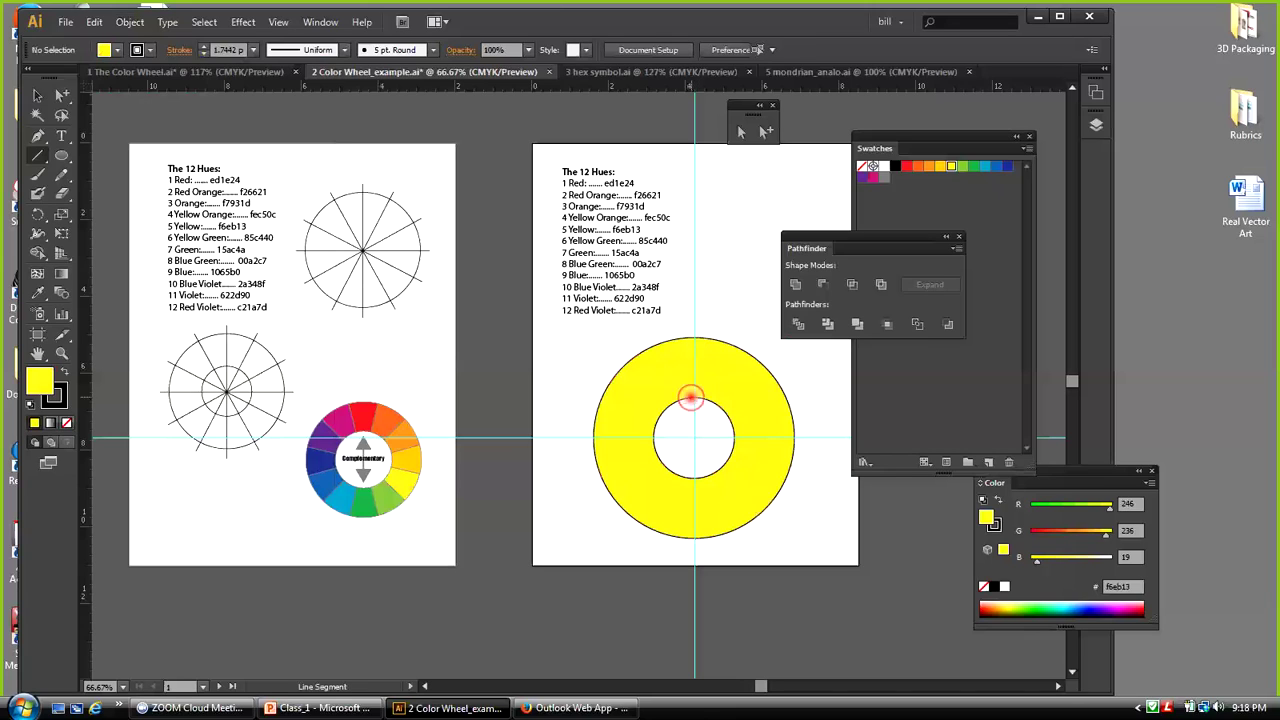
drag(694, 547, 694, 546)
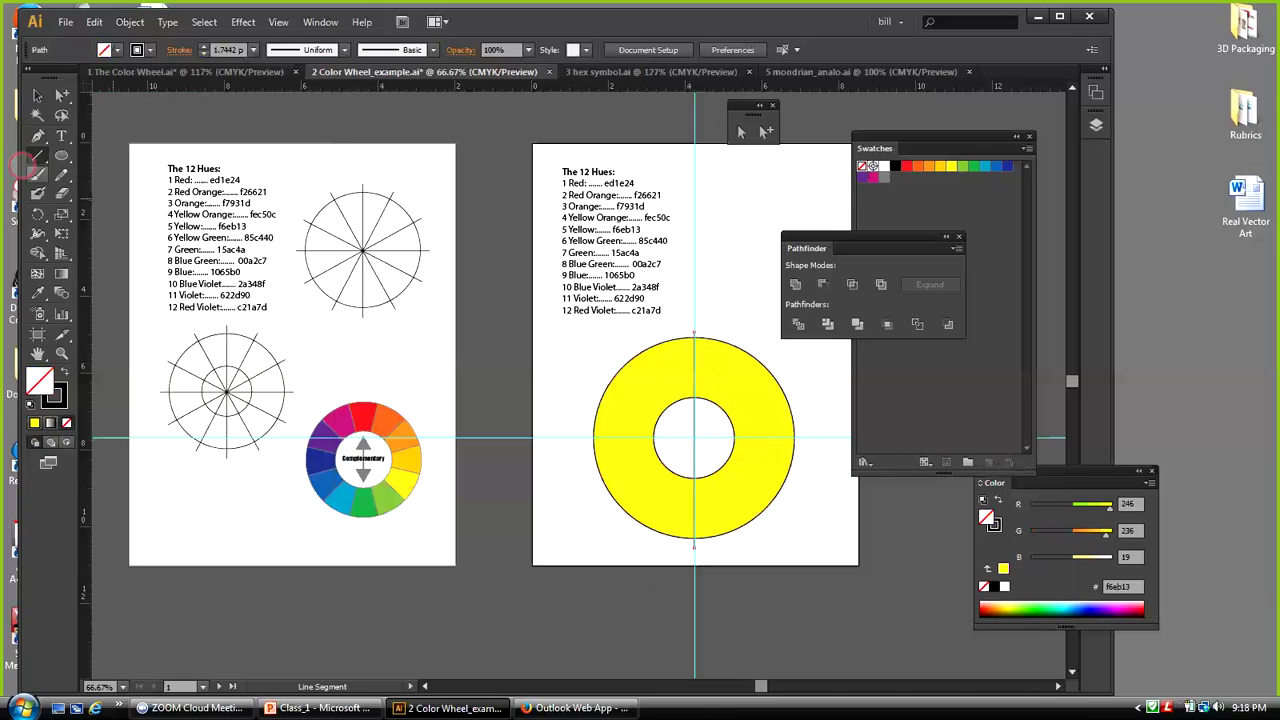
click(37, 95)
click(738, 288)
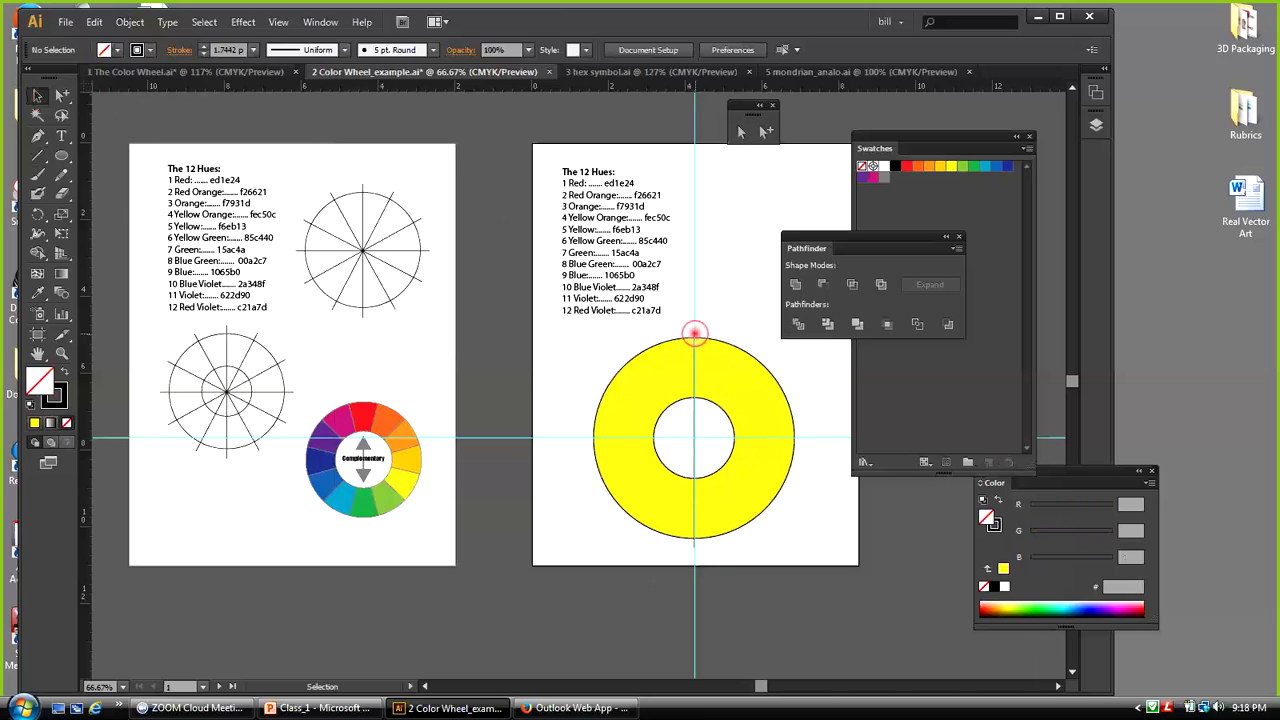
click(695, 333)
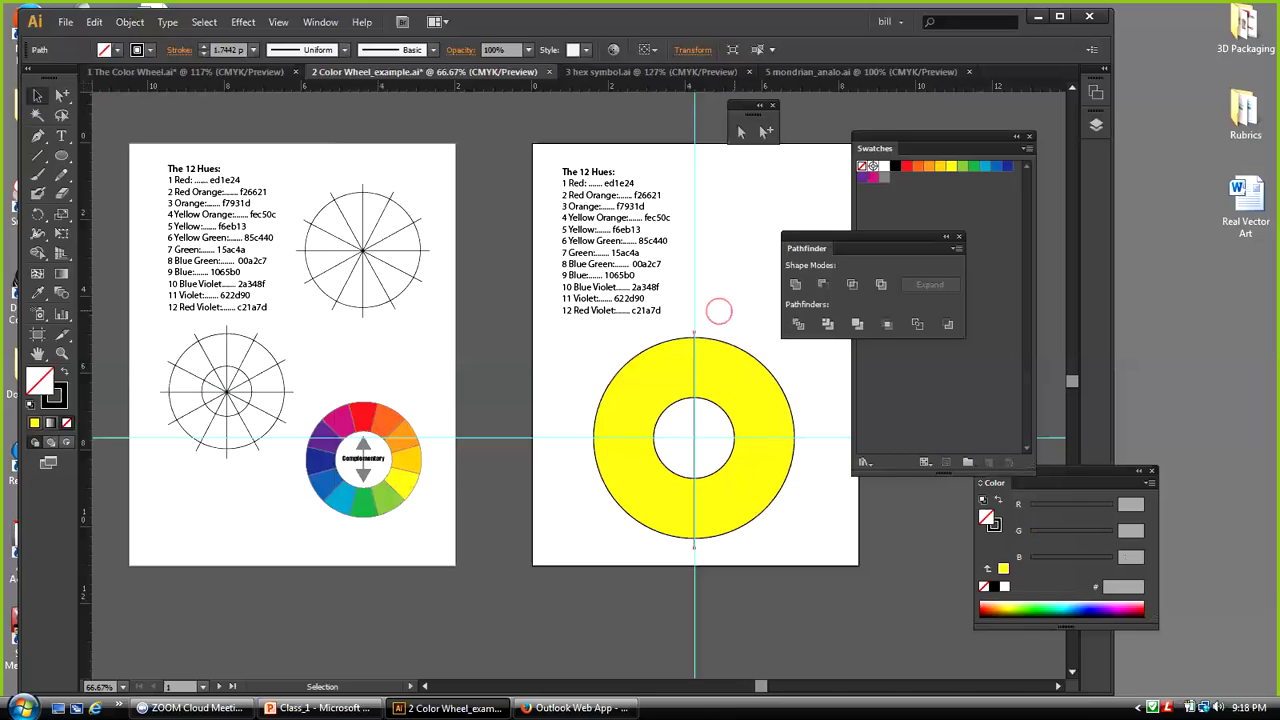
Draw a solid black rectangle around the yellow ring and send it to the back
drag(60, 155, 98, 156)
mouse_move(567, 329)
mouse_down()
mouse_move(673, 379)
mouse_move(808, 503)
mouse_move(810, 549)
mouse_up()
click(62, 371)
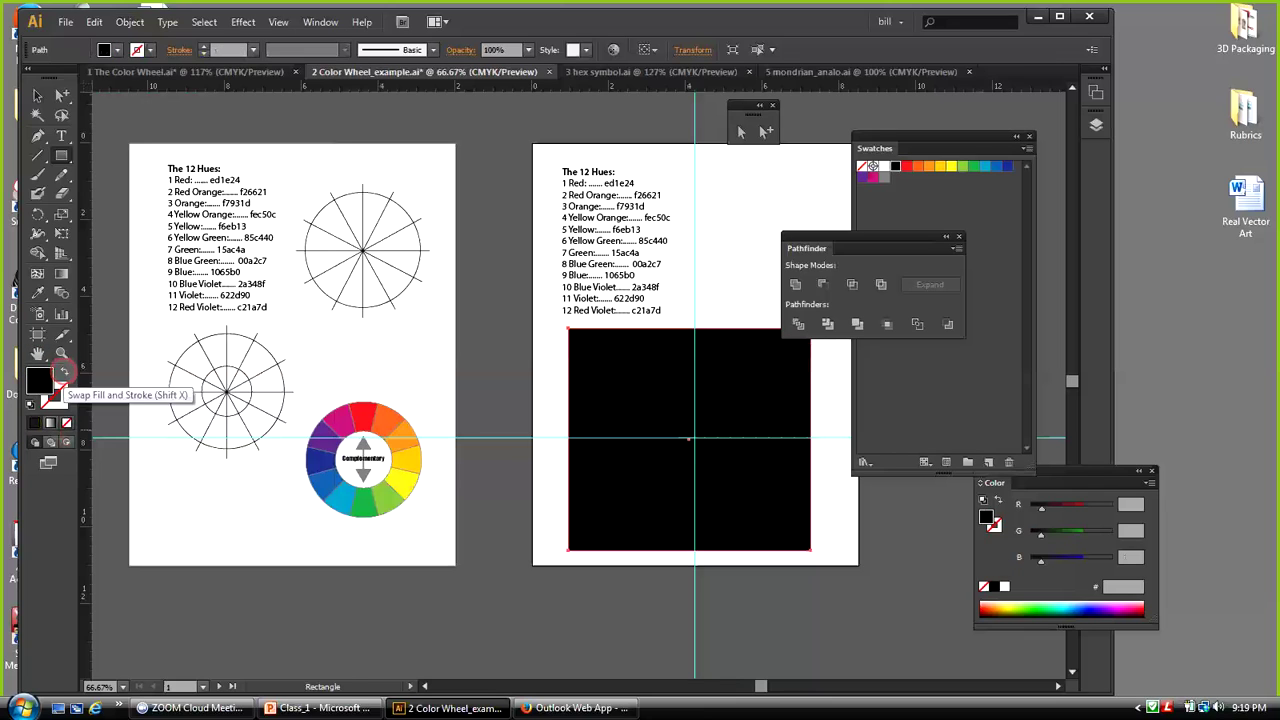
click(130, 22)
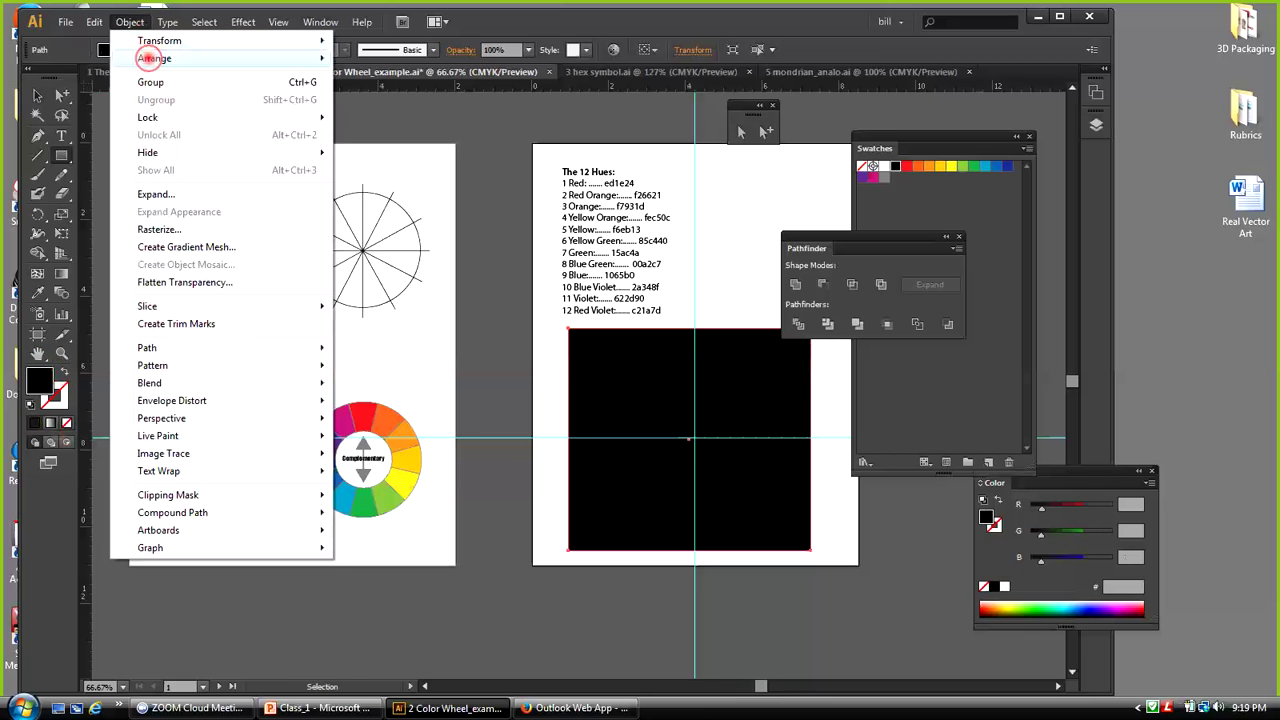
mouse_move(165, 57)
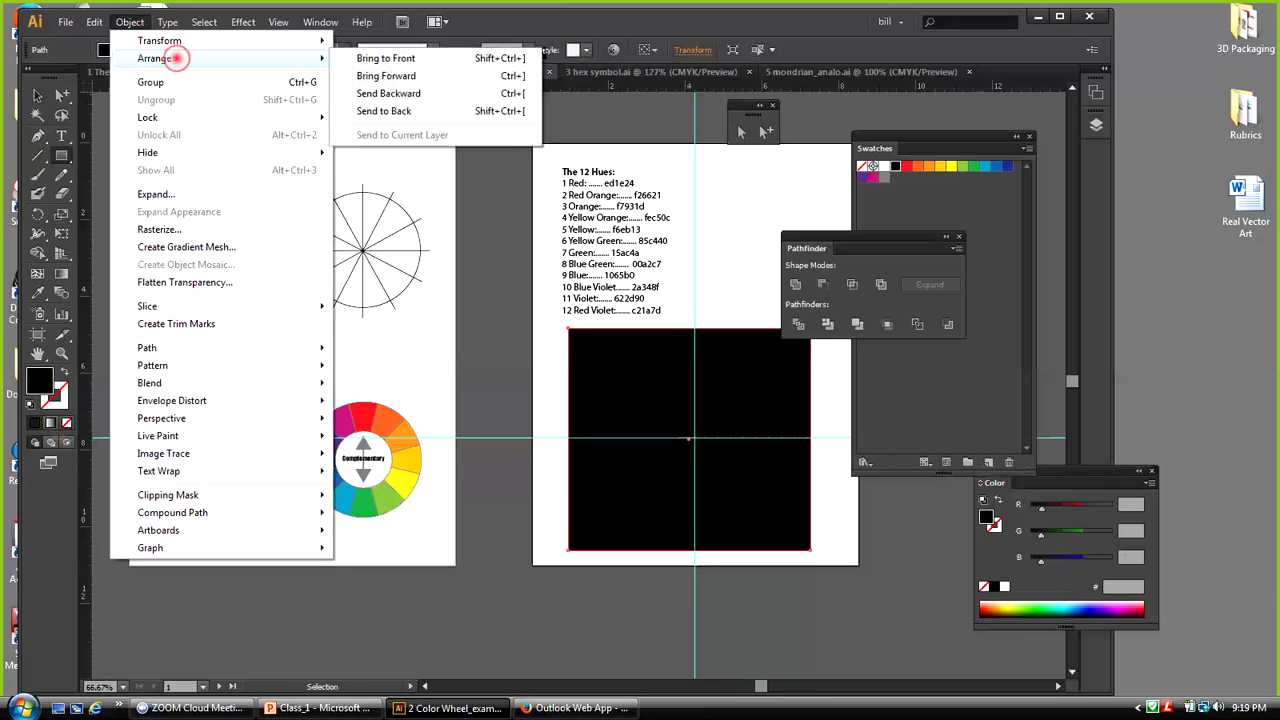
click(390, 111)
click(36, 94)
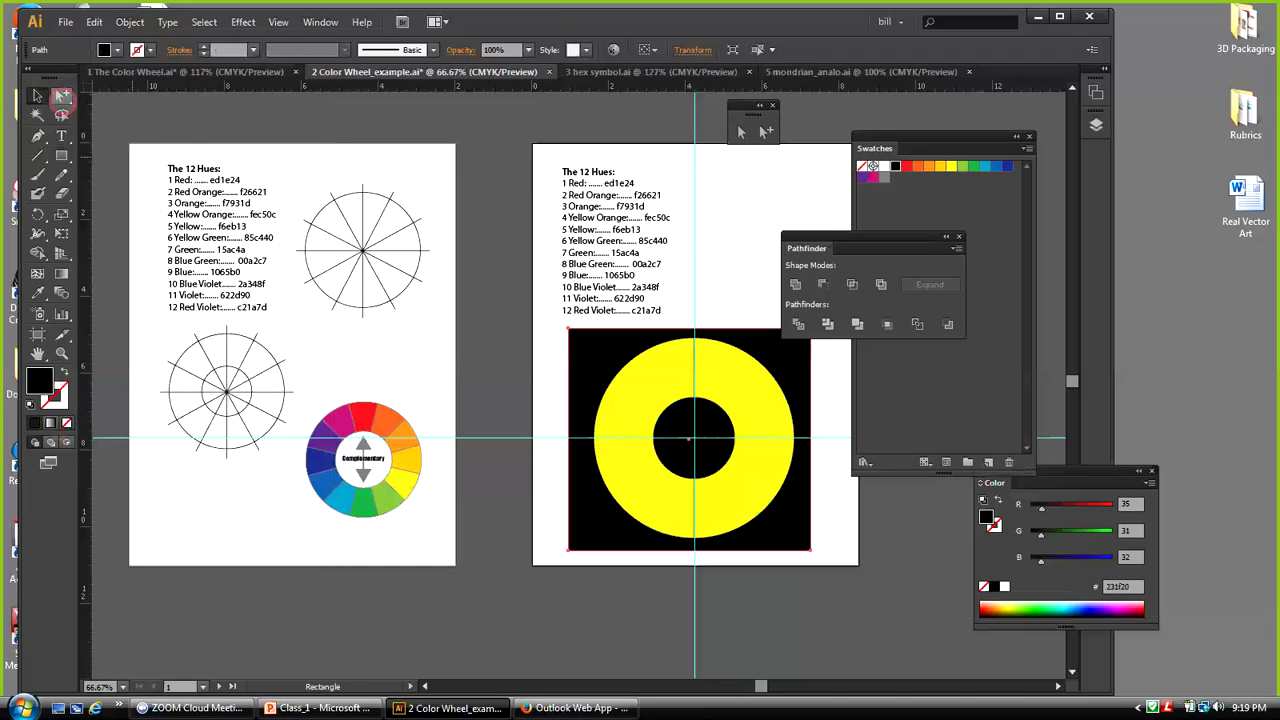
click(738, 244)
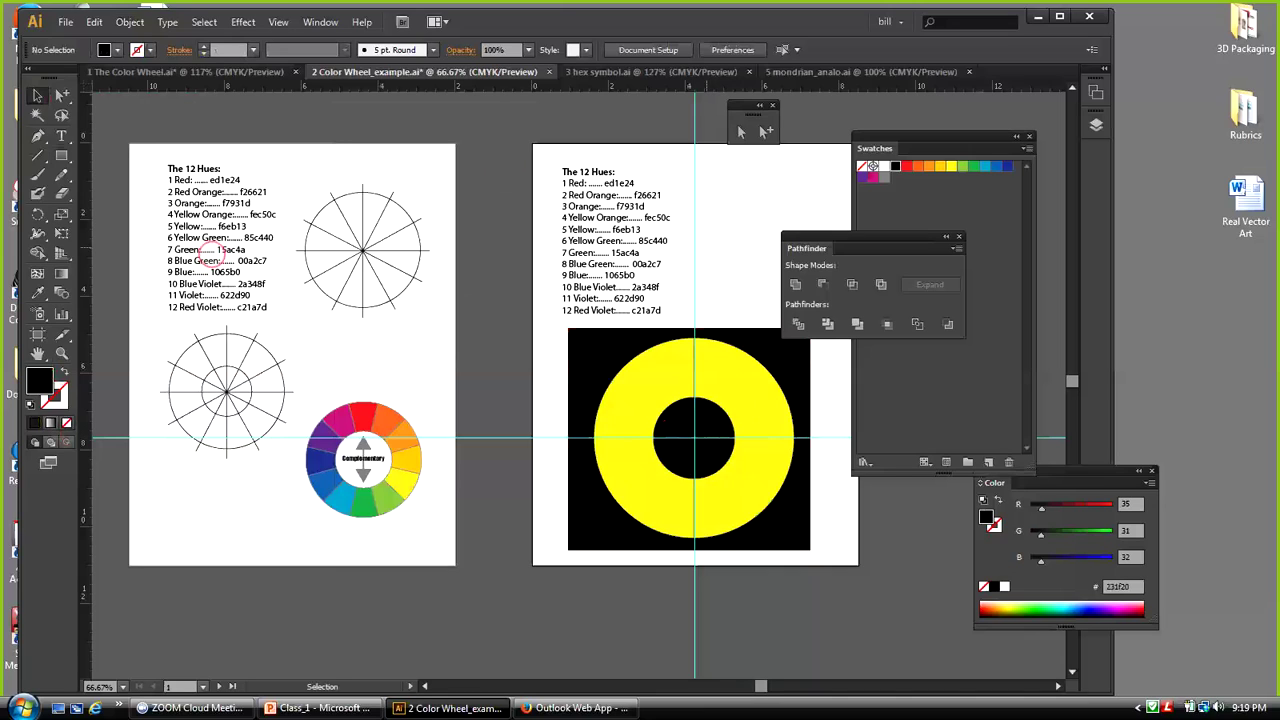
click(58, 156)
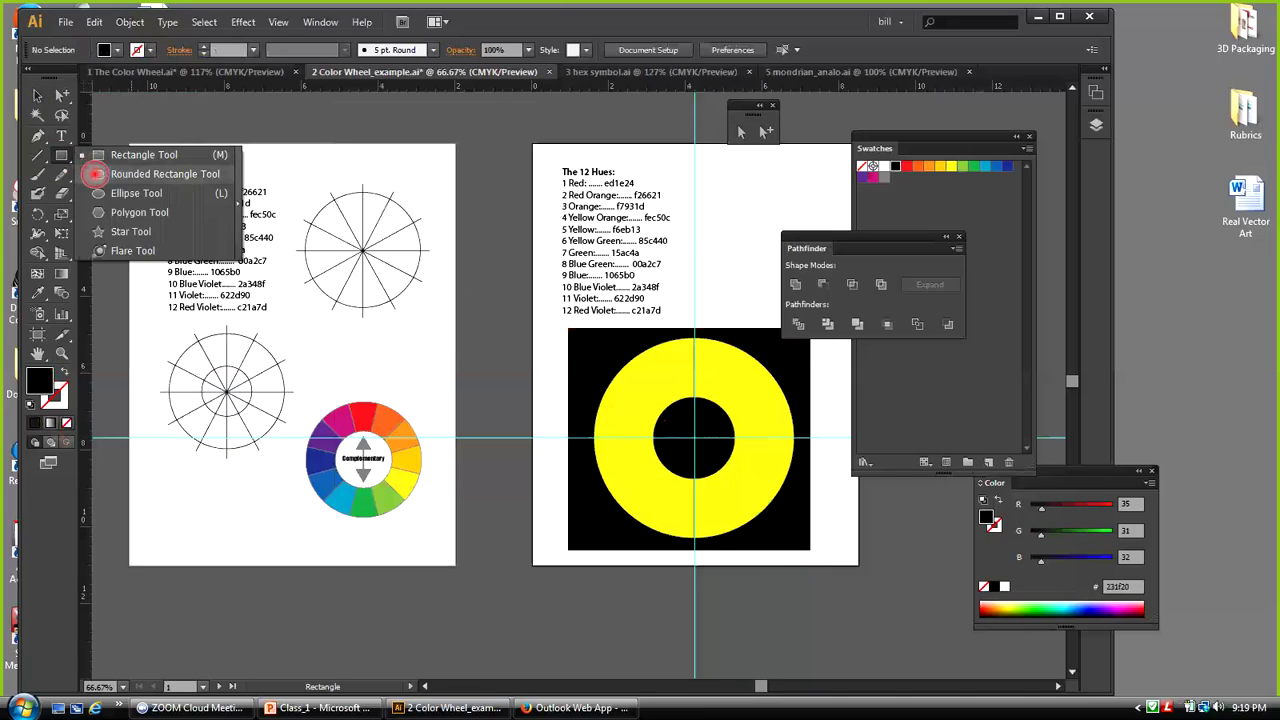
click(95, 193)
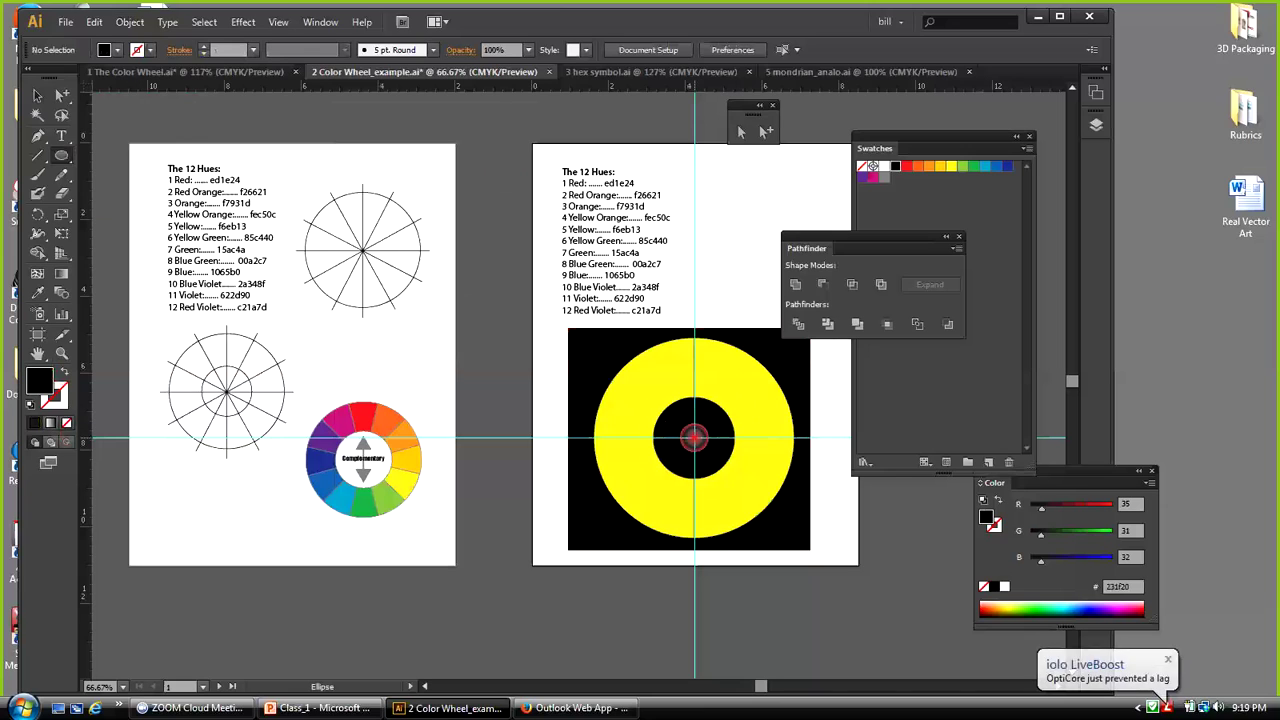
drag(694, 437, 645, 404)
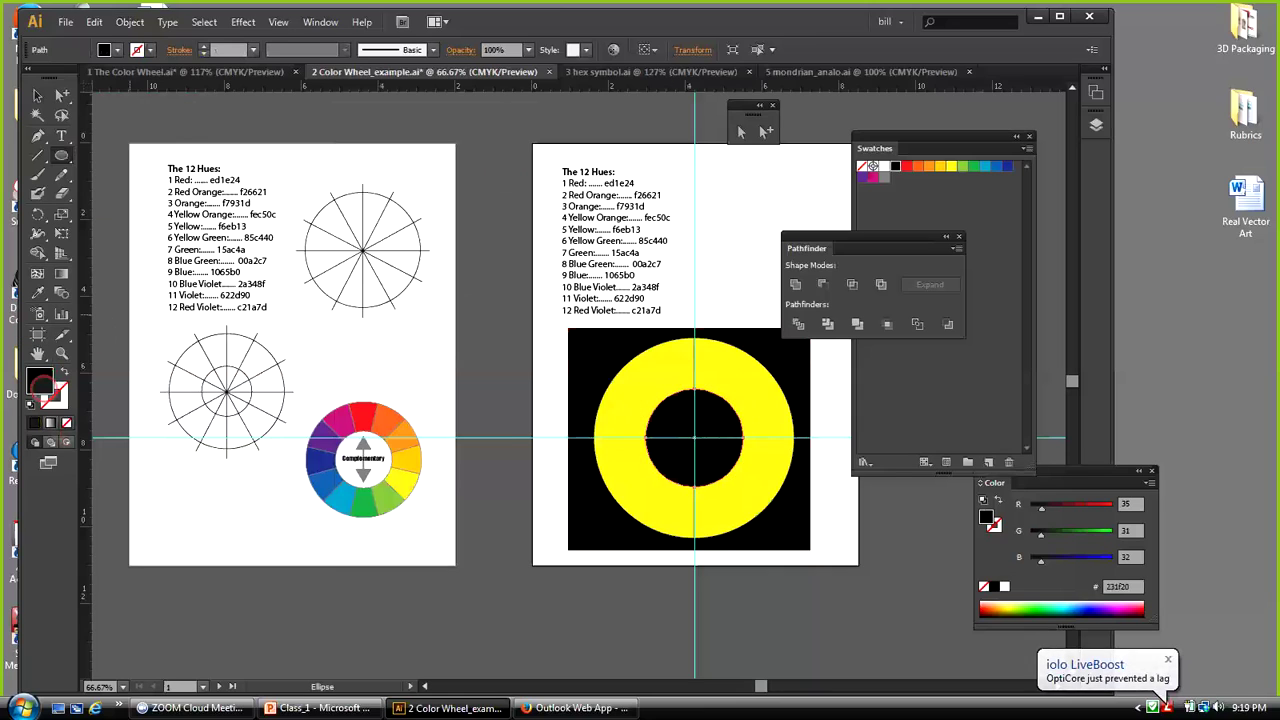
click(30, 402)
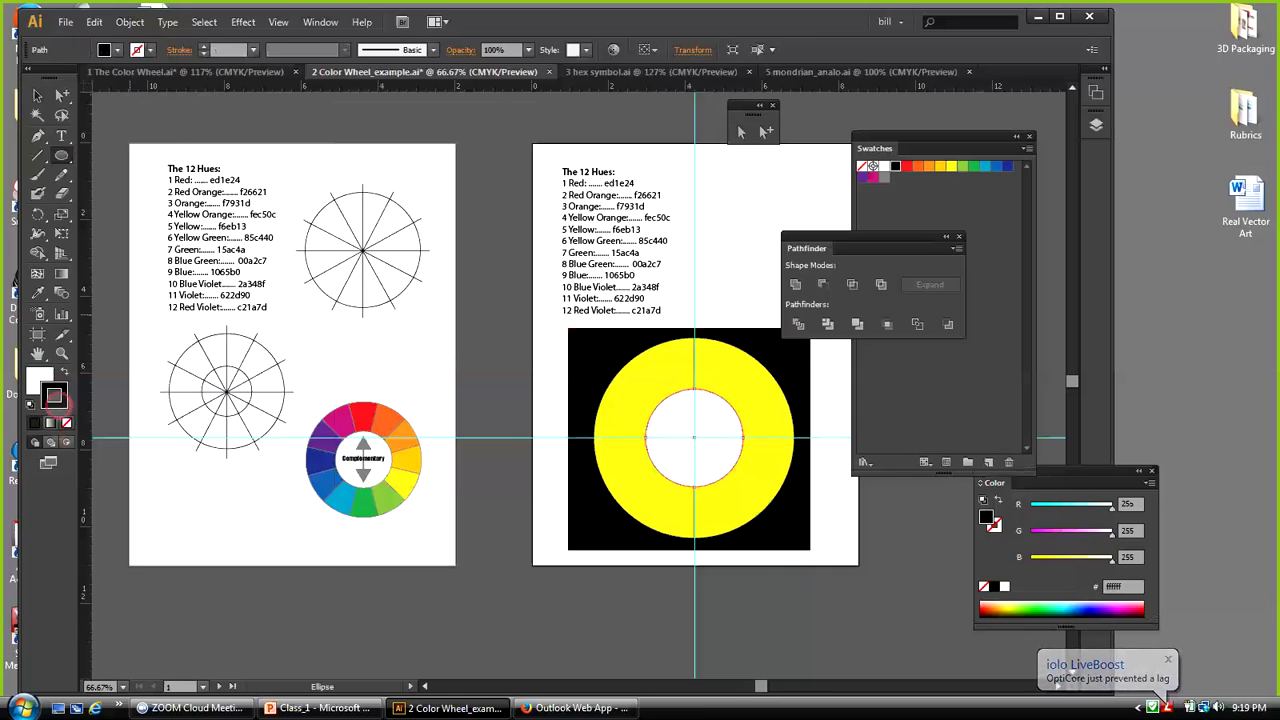
click(37, 95)
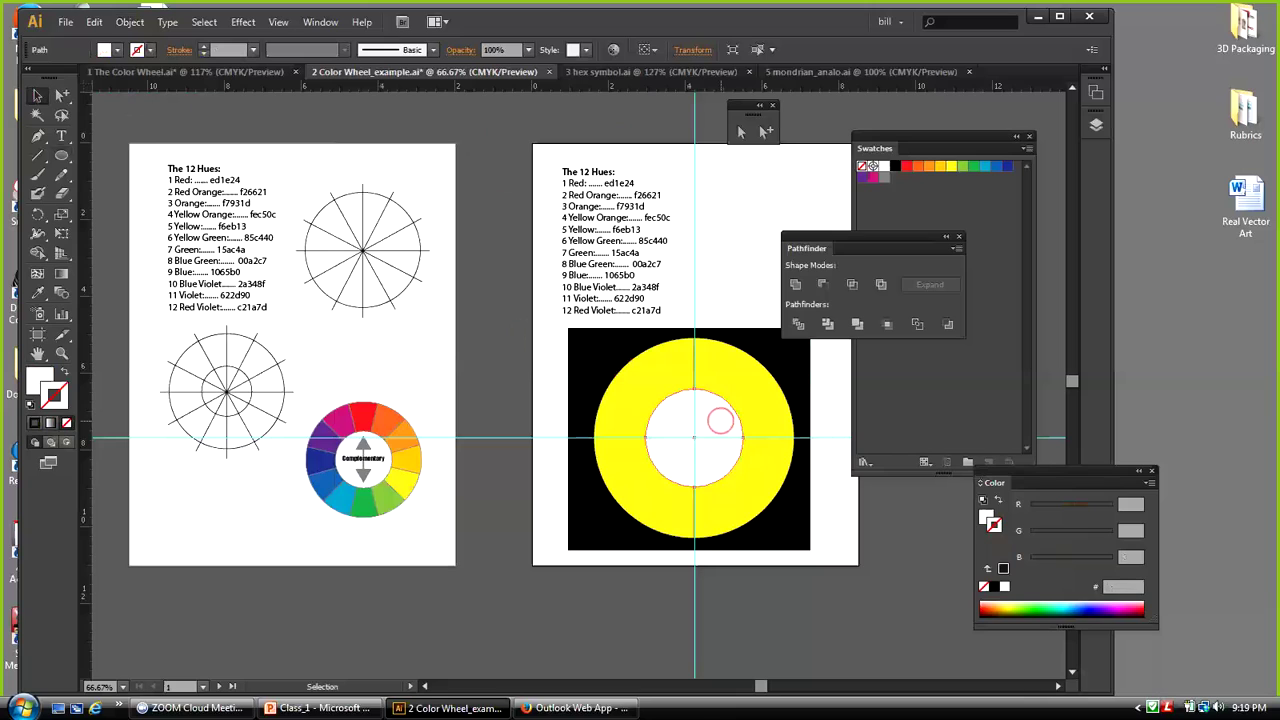
key(Delete)
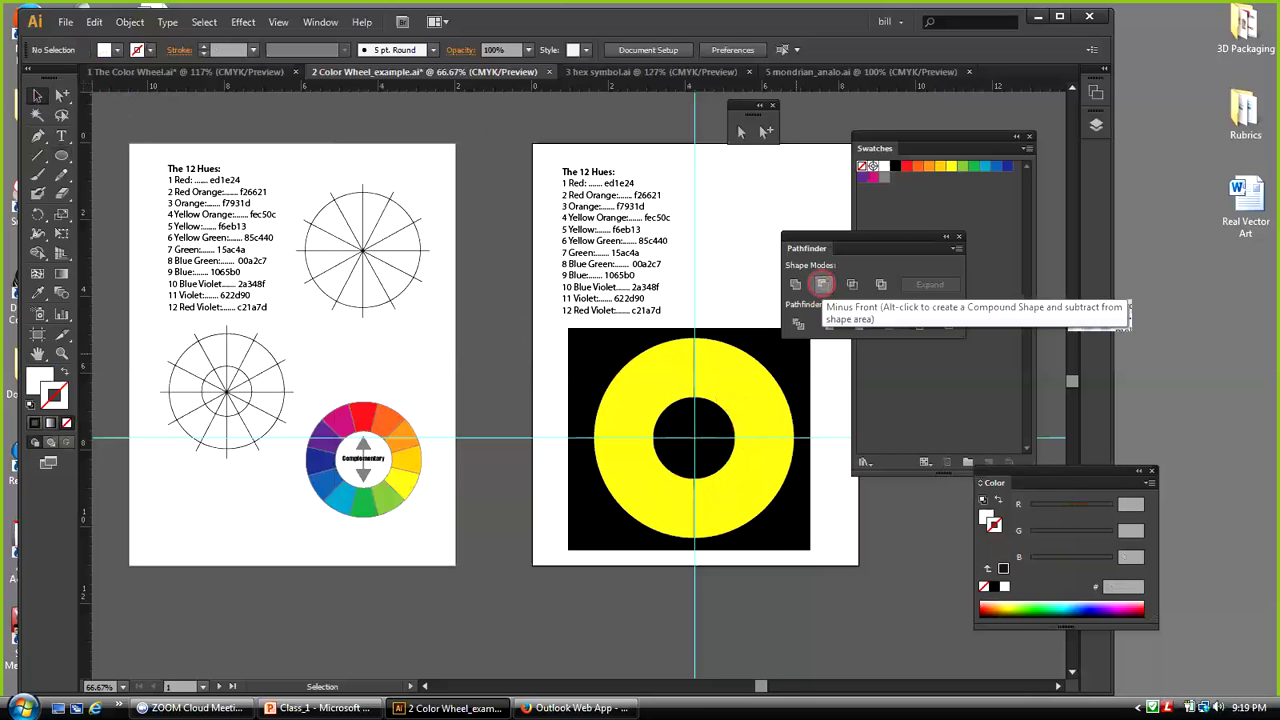
click(130, 21)
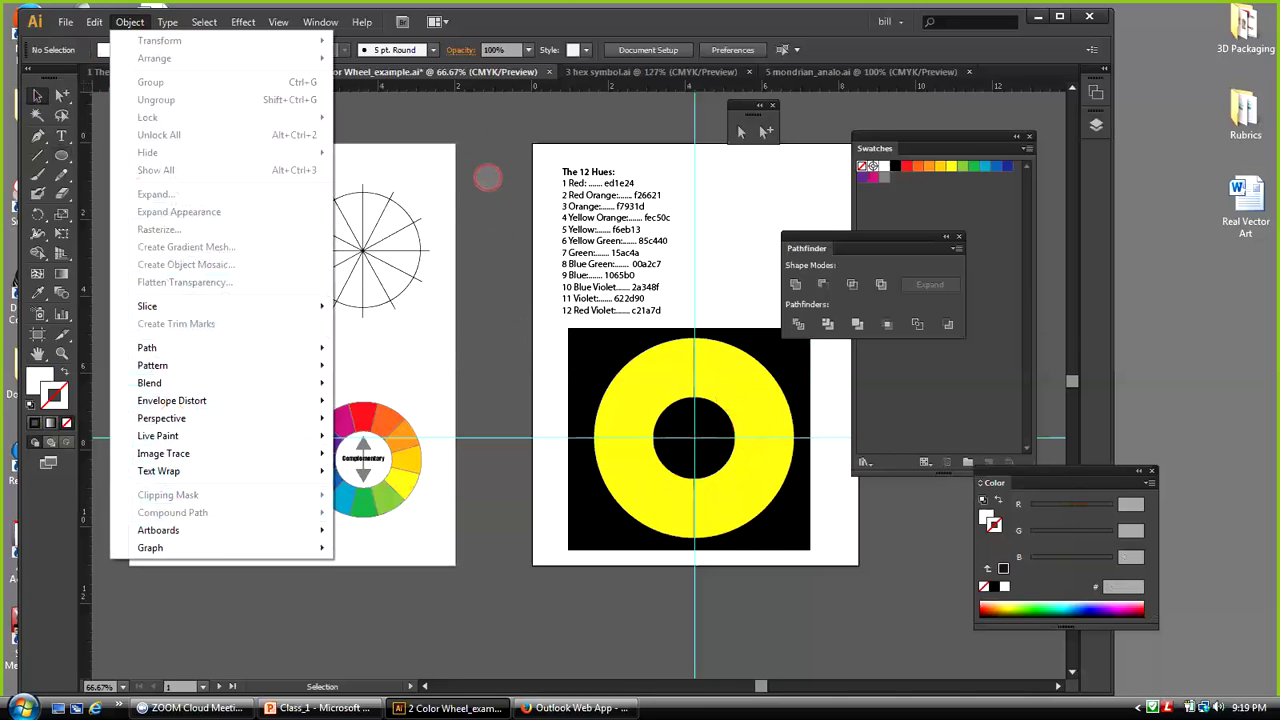
click(485, 145)
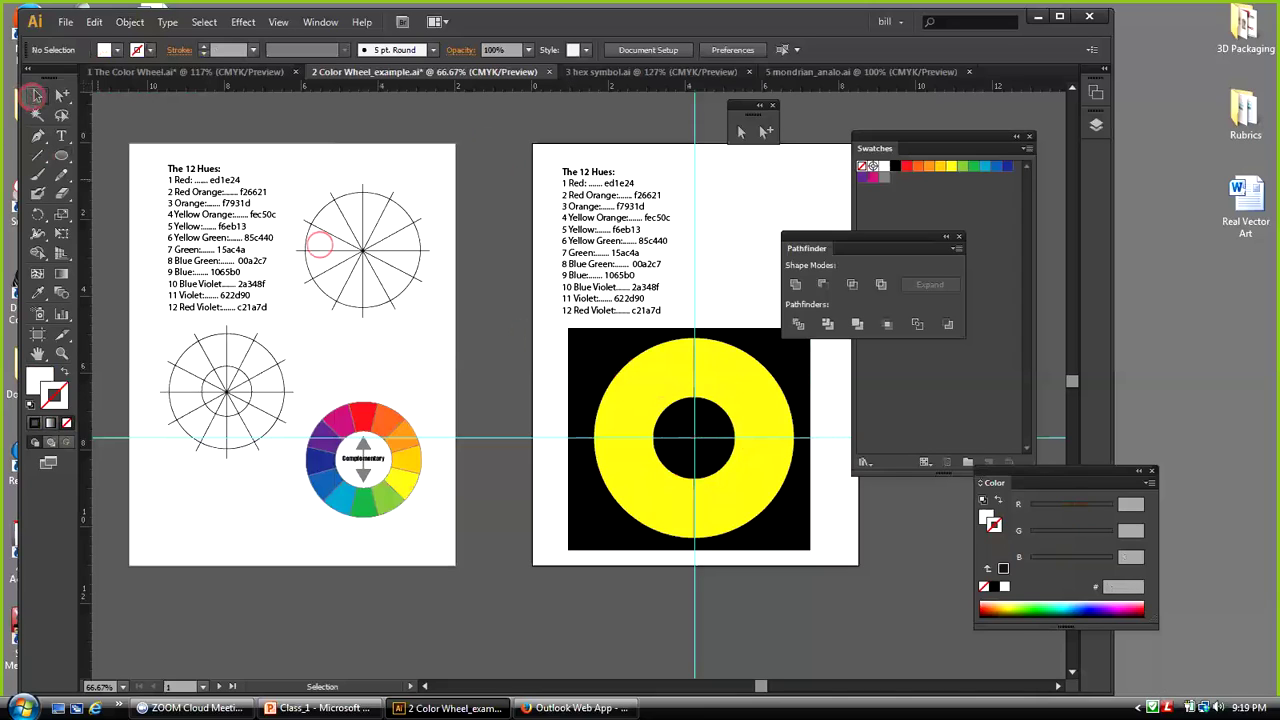
click(746, 330)
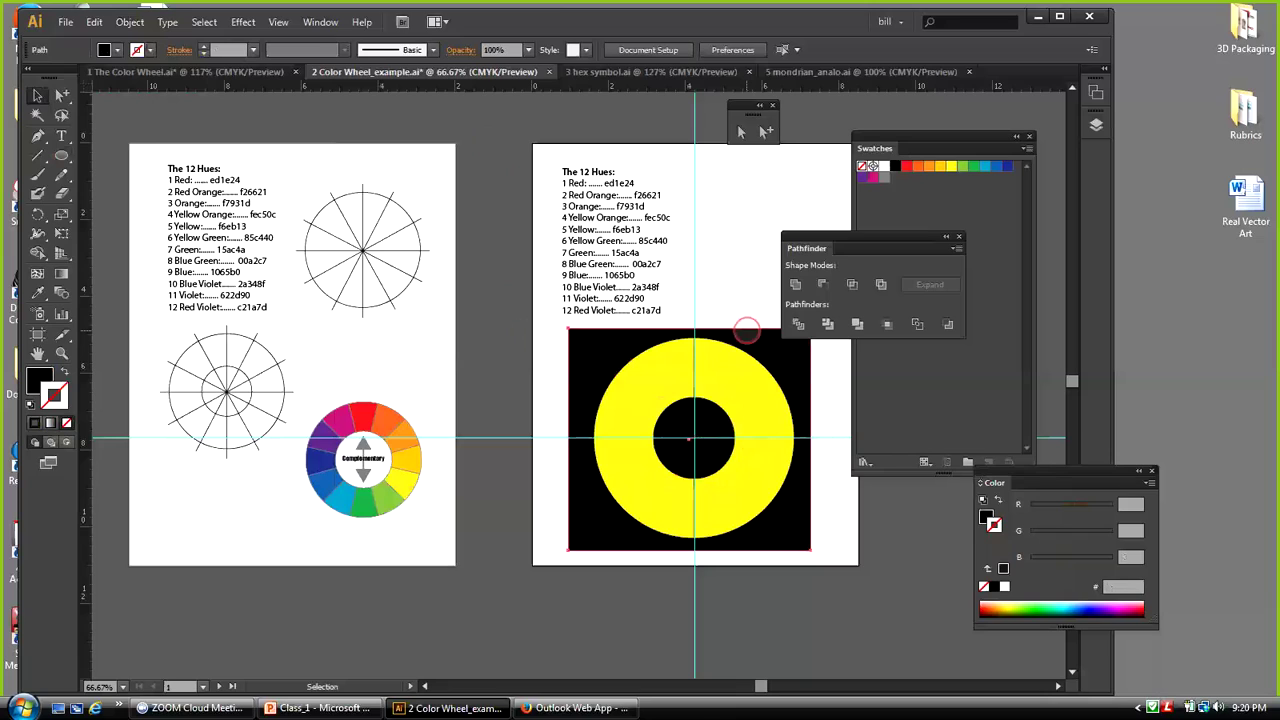
key(Delete)
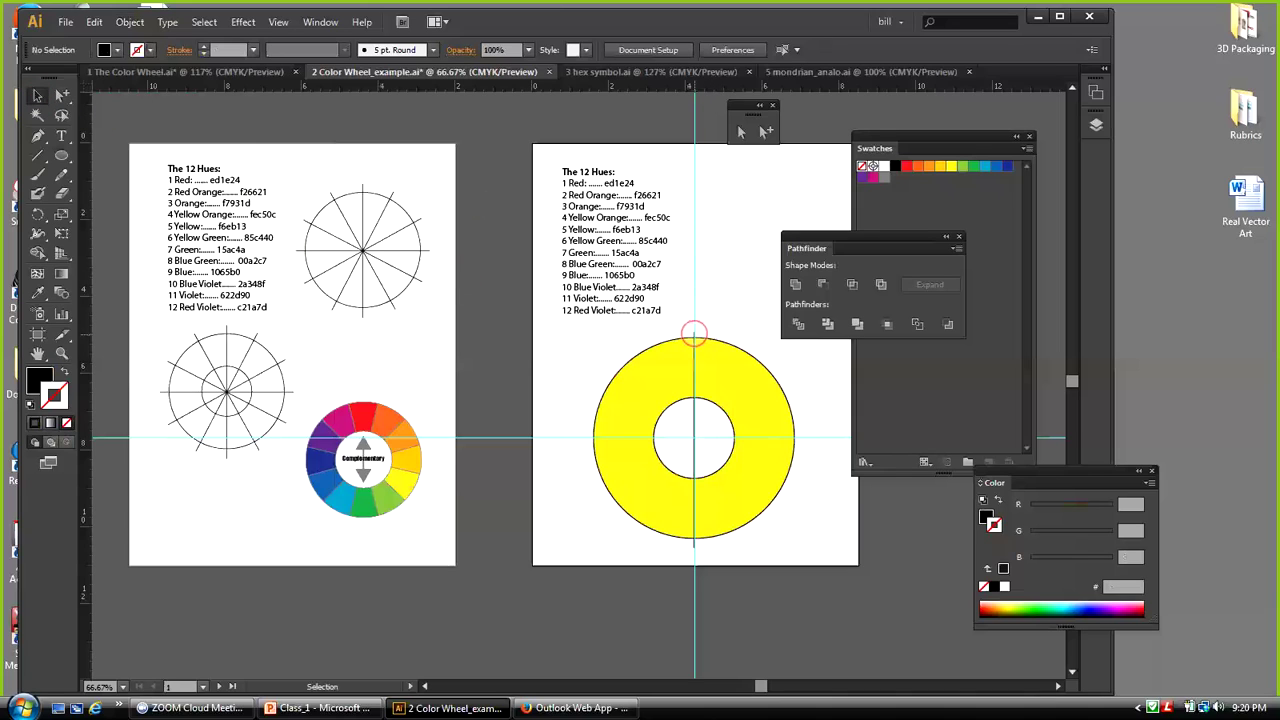
Copy the vertical line through the ring and paste a copy in front
click(694, 333)
click(93, 22)
click(110, 99)
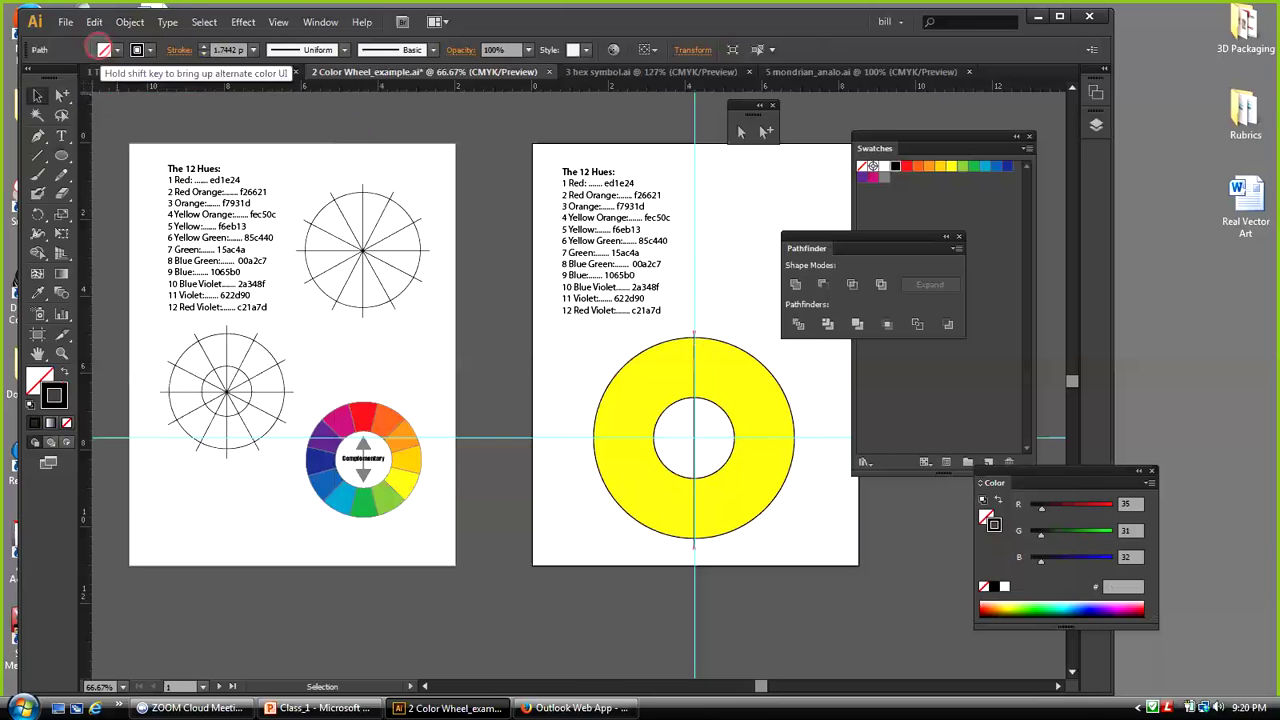
click(93, 22)
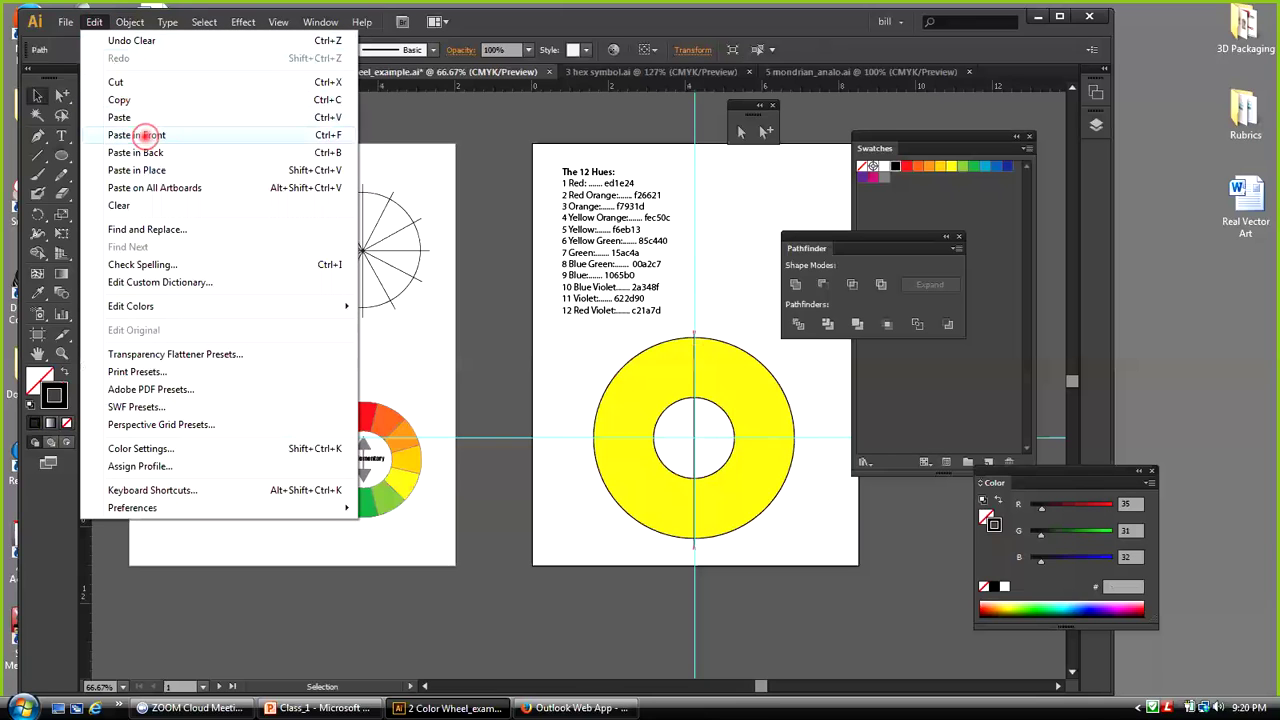
click(134, 131)
Rotate the pasted line 90° so it lies horizontally through the ring's centre
drag(36, 214, 726, 278)
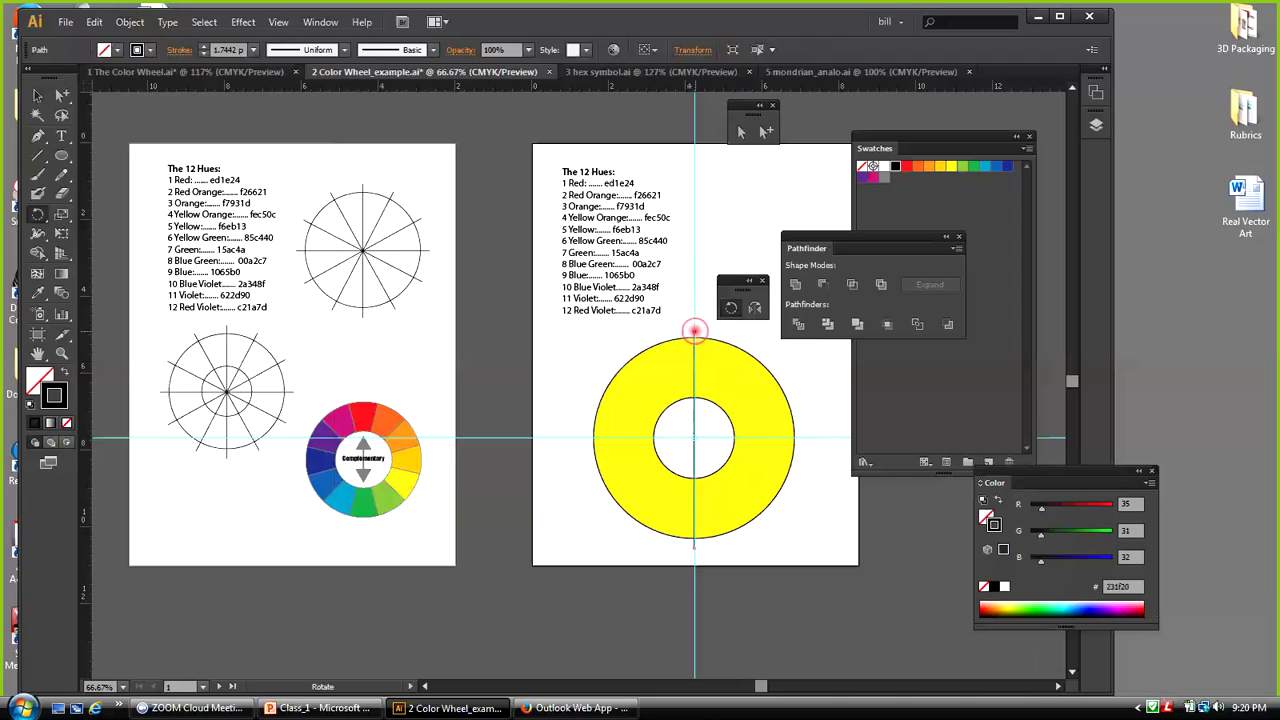
drag(695, 330, 703, 346)
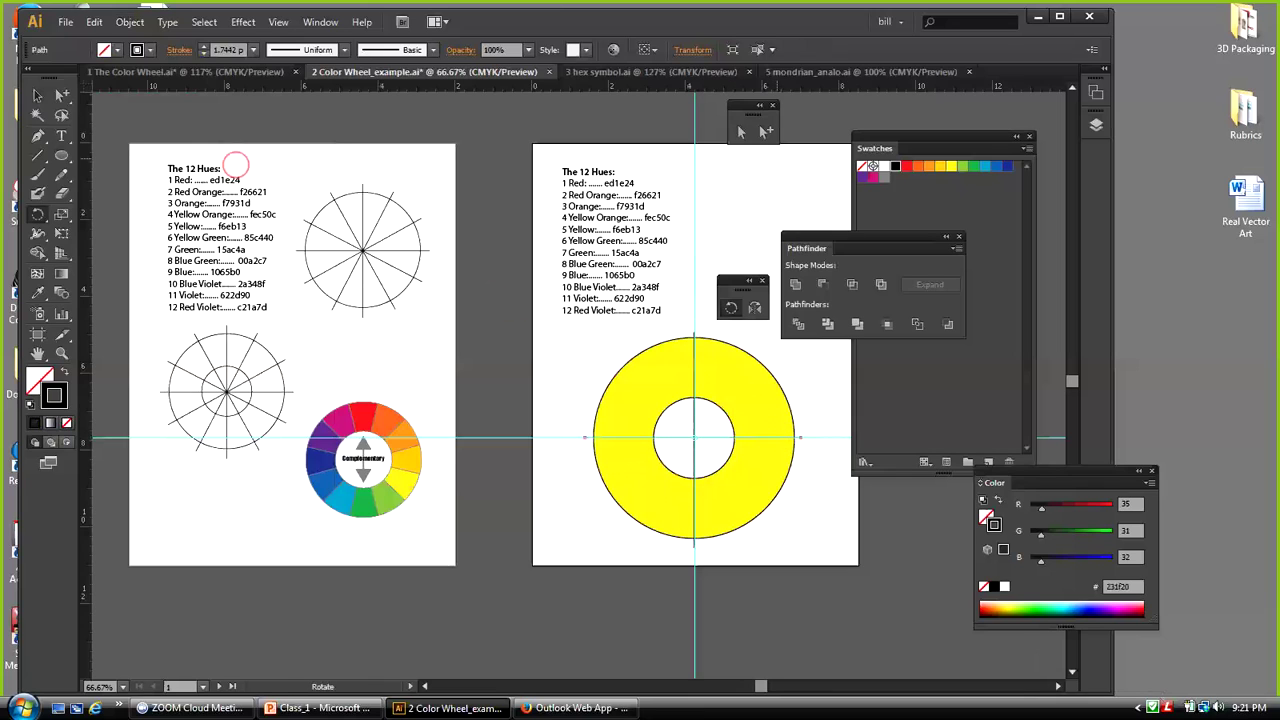
click(37, 95)
click(820, 482)
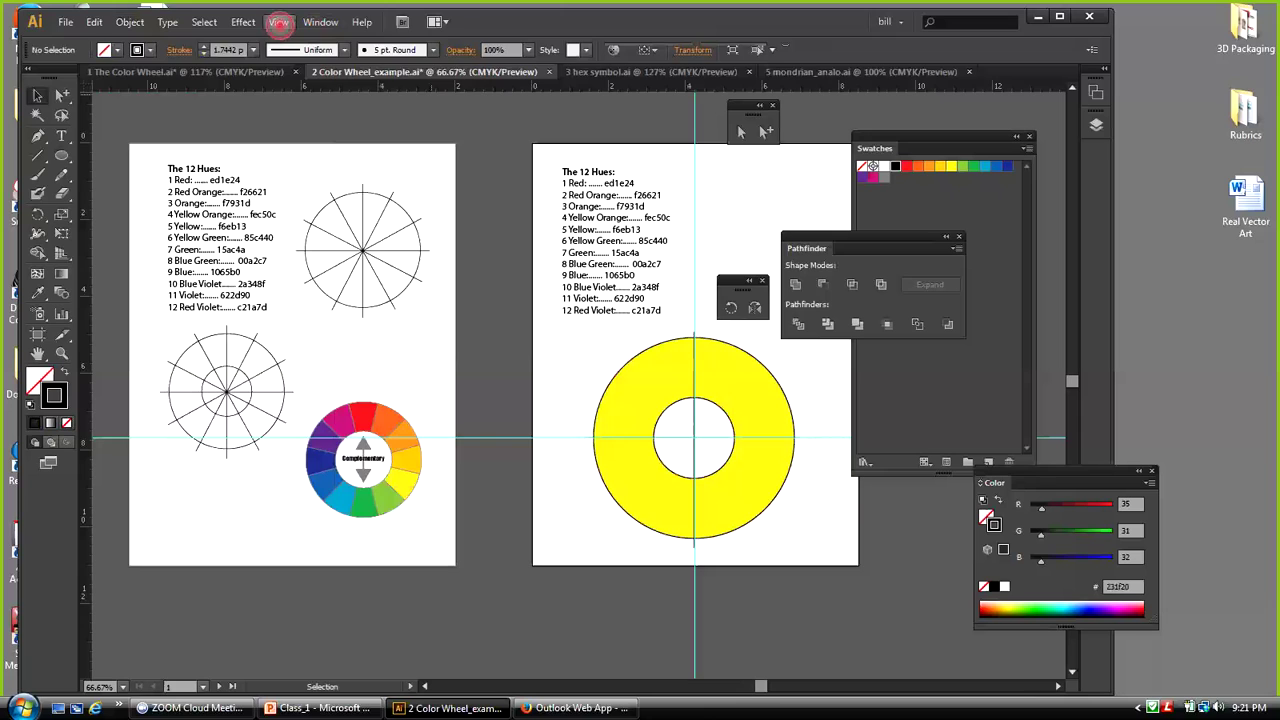
Hide the guides
click(278, 21)
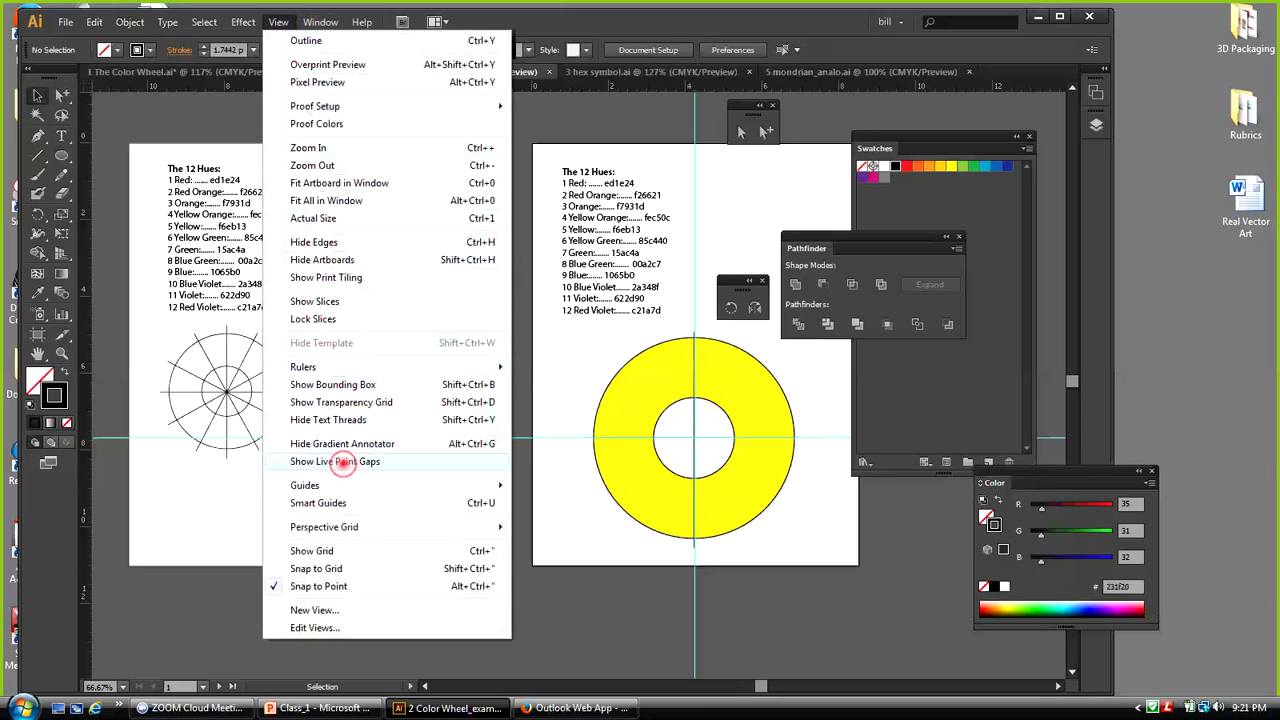
mouse_move(498, 487)
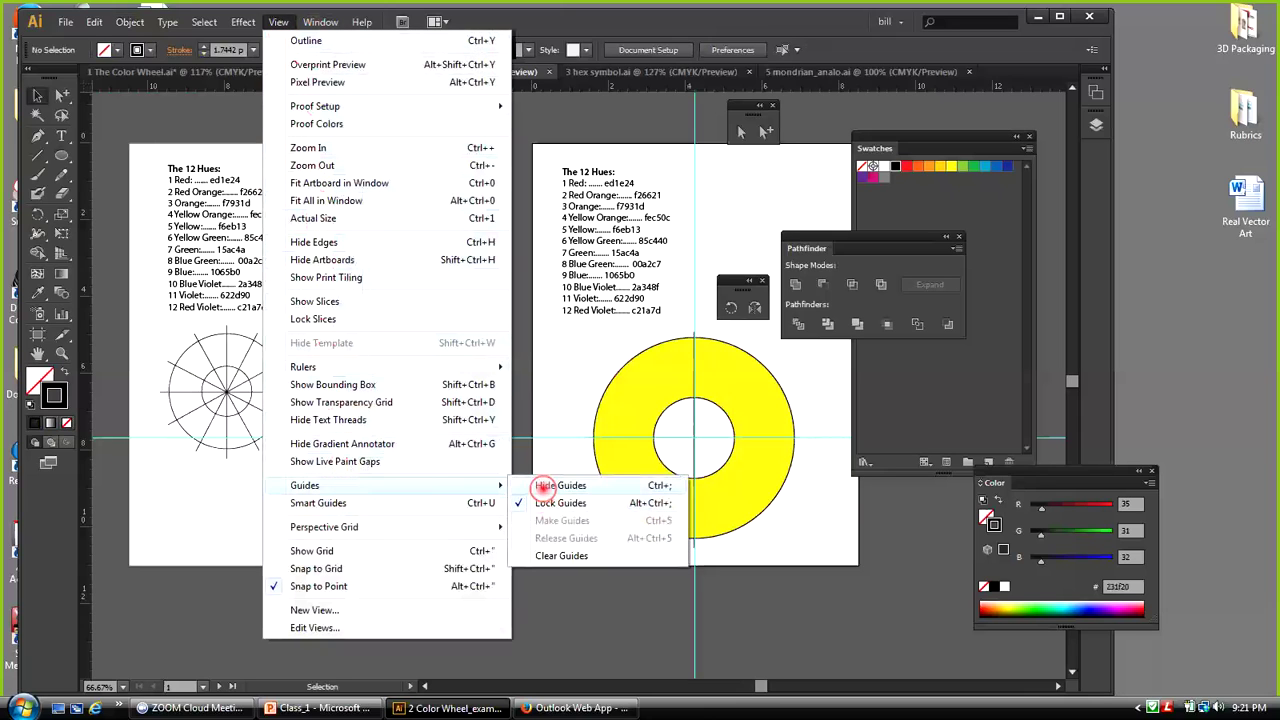
click(560, 485)
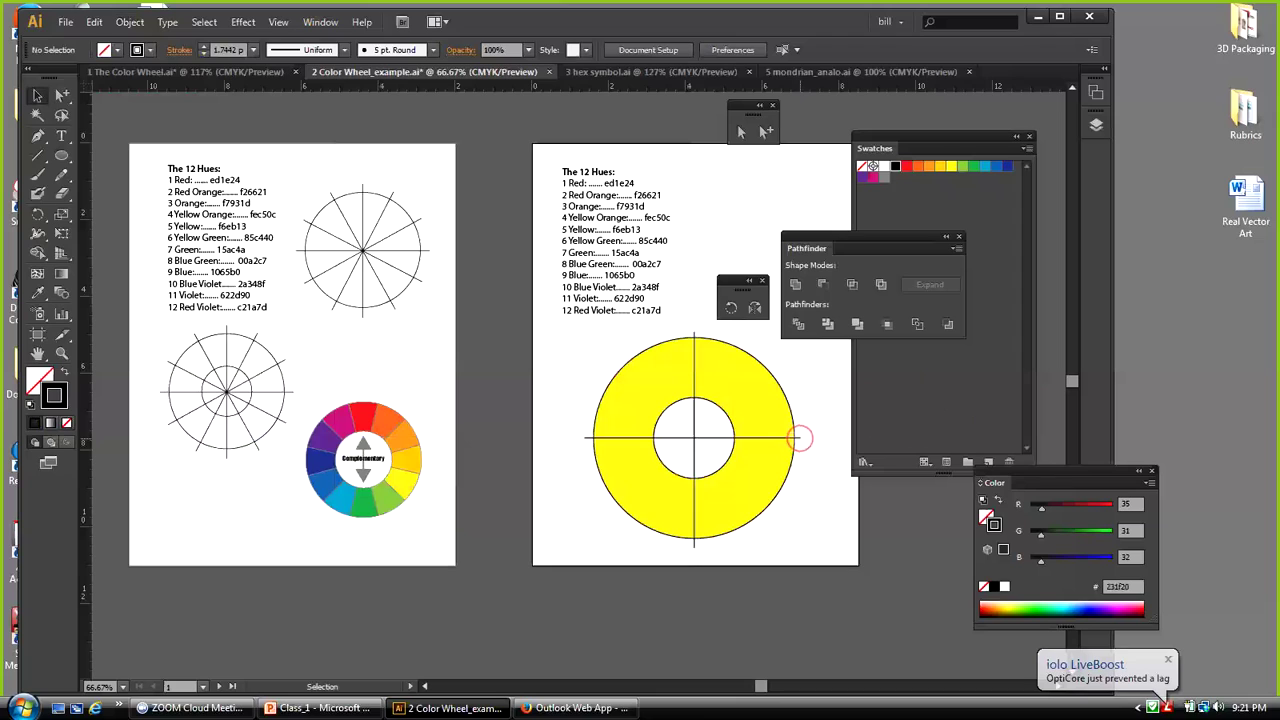
Select both the horizontal and vertical crossing lines and copy them
click(800, 437)
shift+click(690, 332)
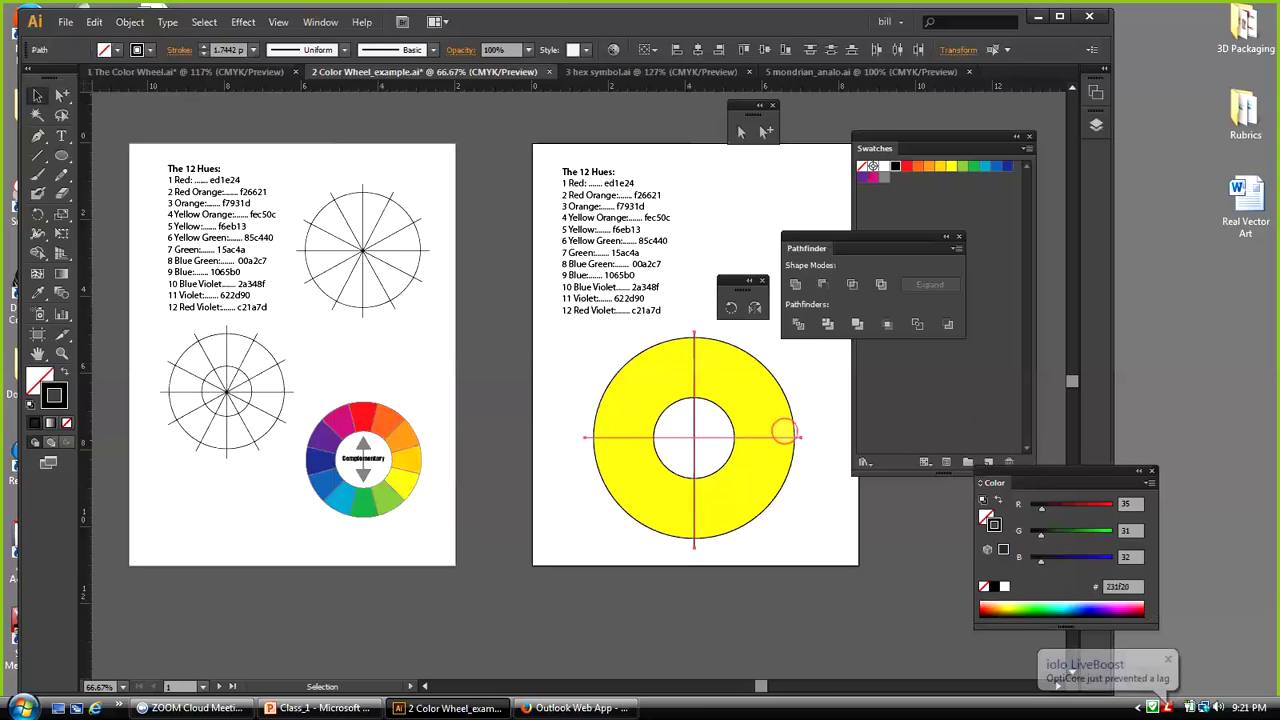
click(97, 21)
click(102, 95)
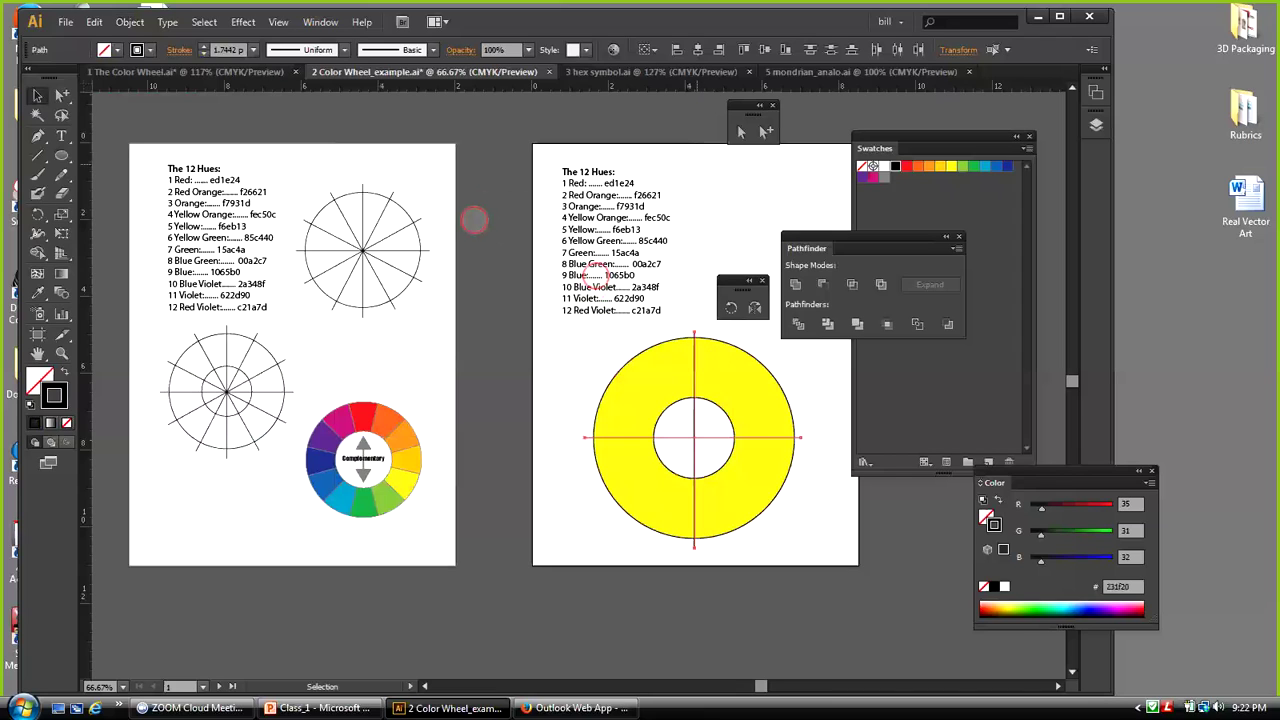
Paste the crossing lines in front and rotate them around the ring's centre
click(93, 22)
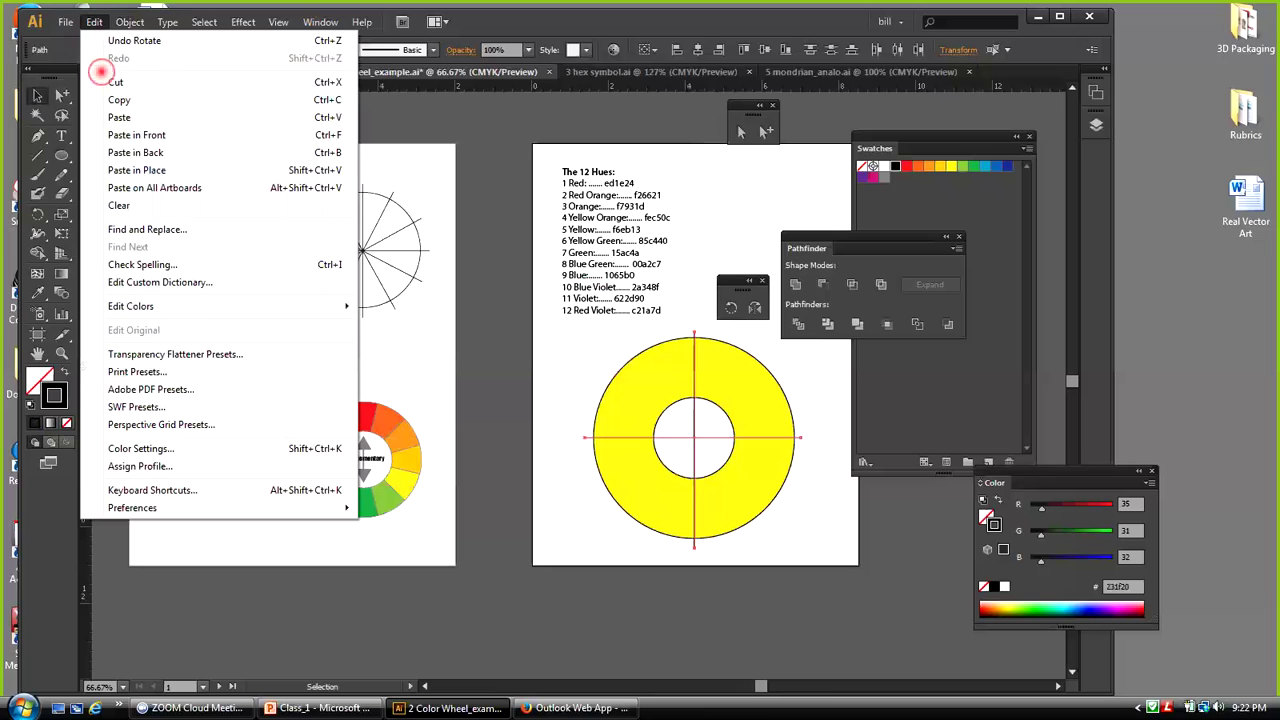
click(120, 134)
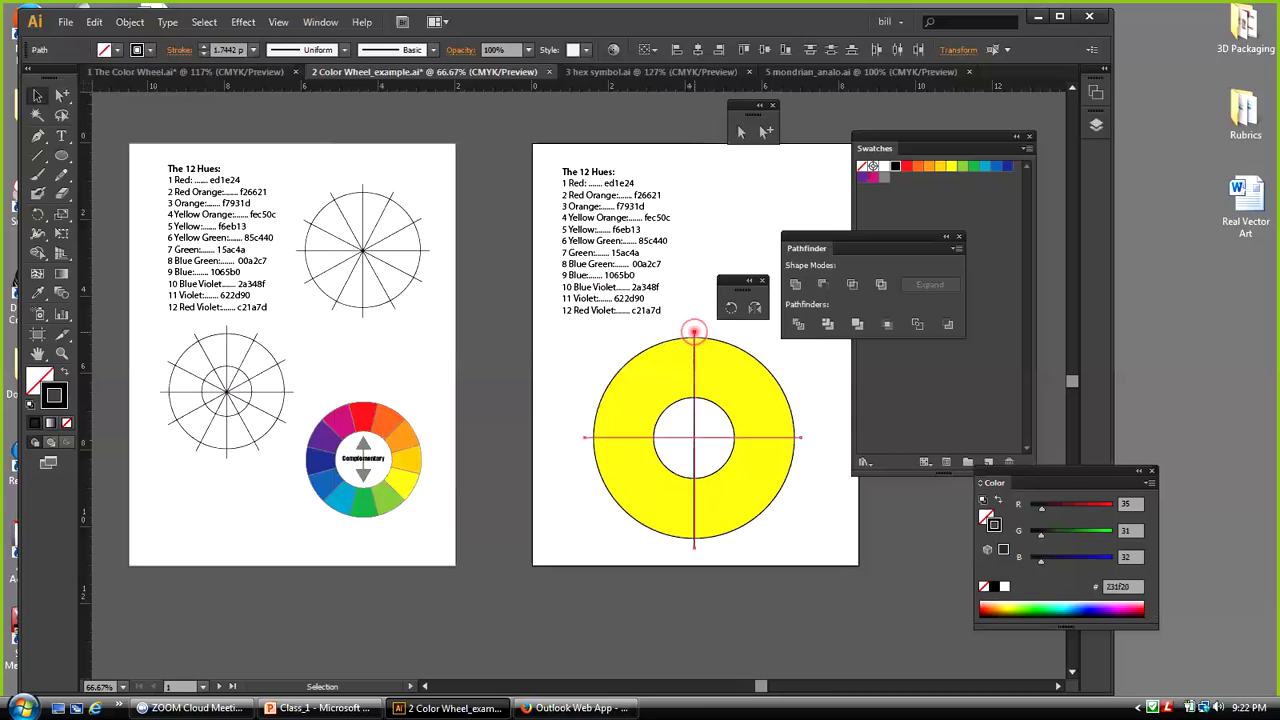
drag(694, 331, 713, 341)
click(38, 214)
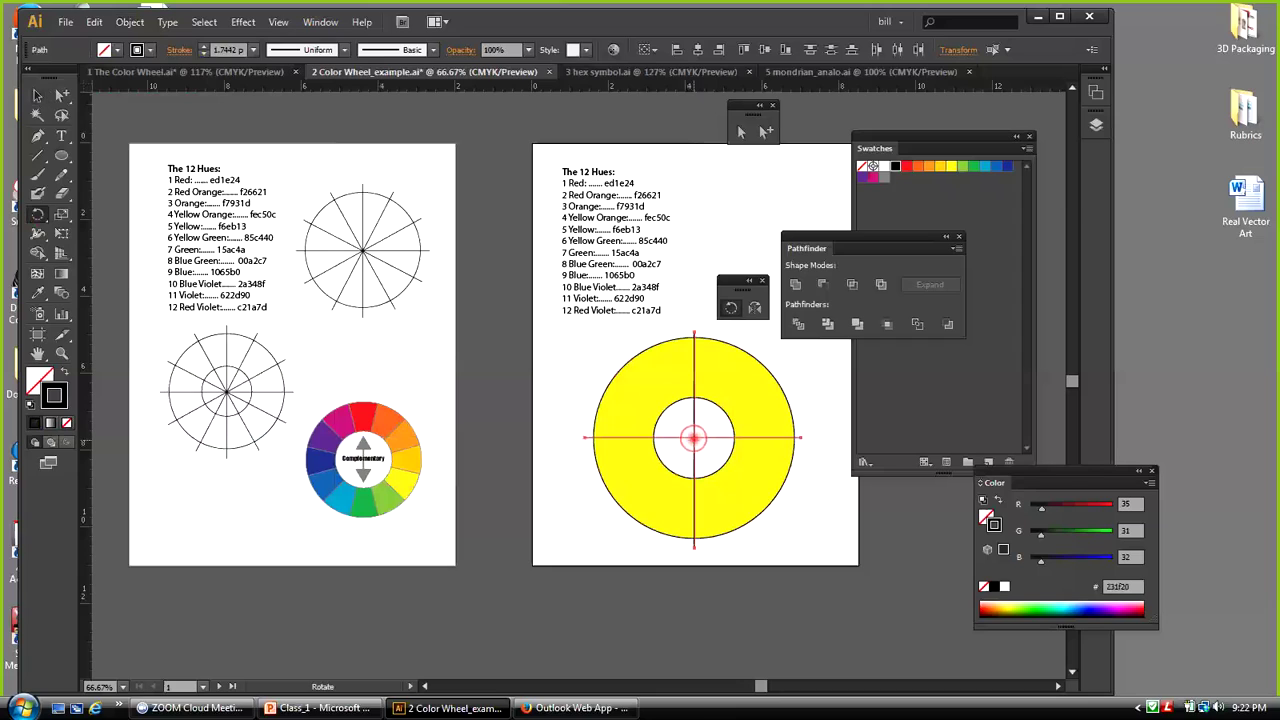
mouse_move(694, 437)
mouse_down()
mouse_move(737, 491)
mouse_move(808, 437)
mouse_move(791, 498)
mouse_up()
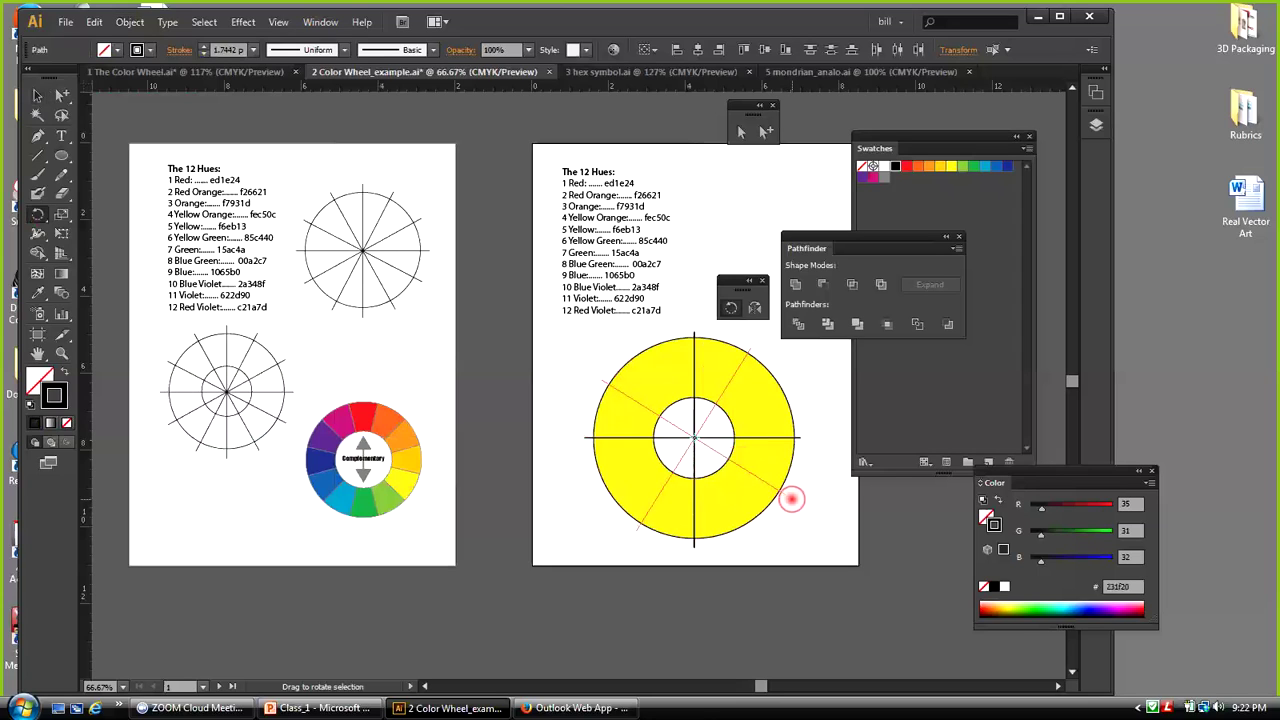
drag(791, 498, 791, 498)
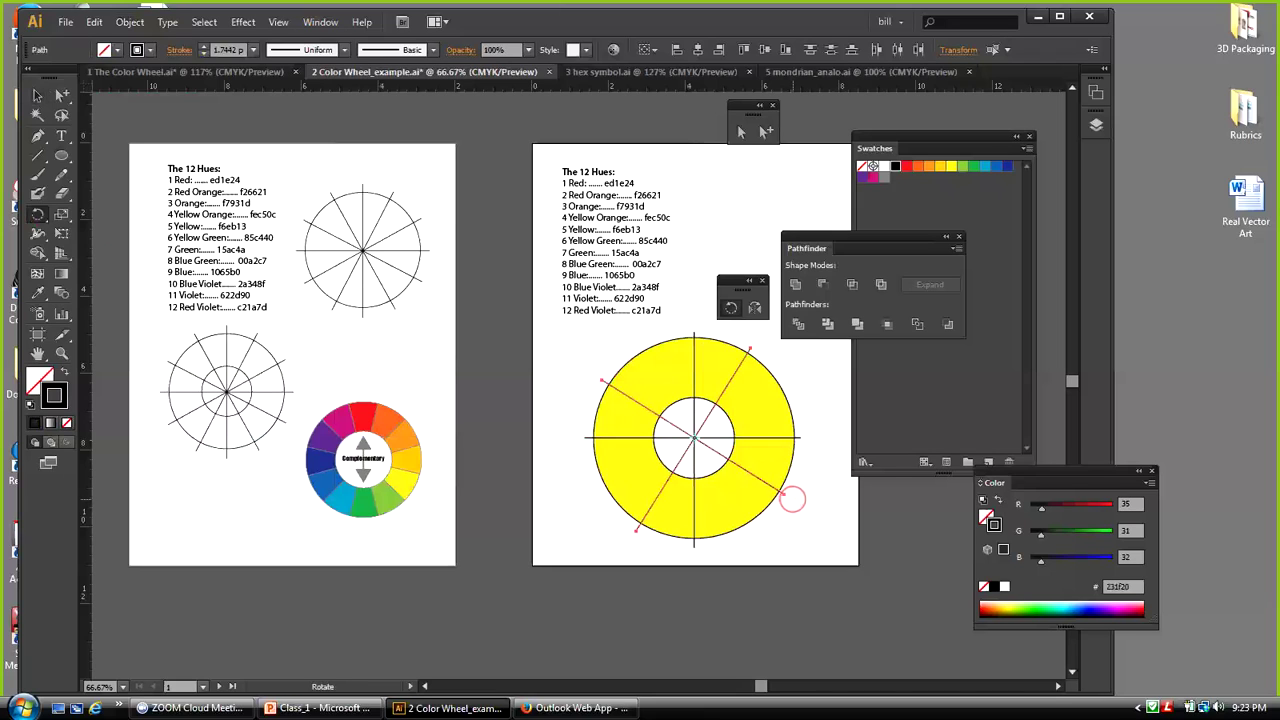
Paste another copy of the lines in front and begin rotating it
click(92, 21)
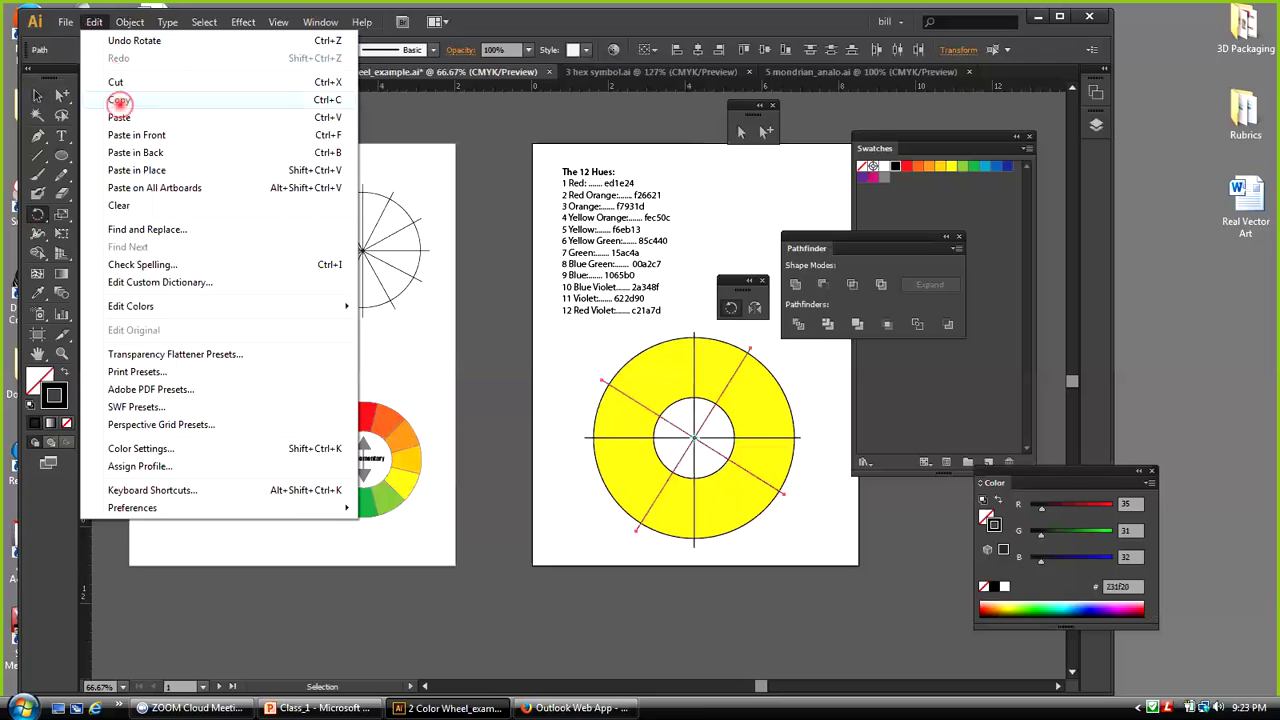
click(131, 133)
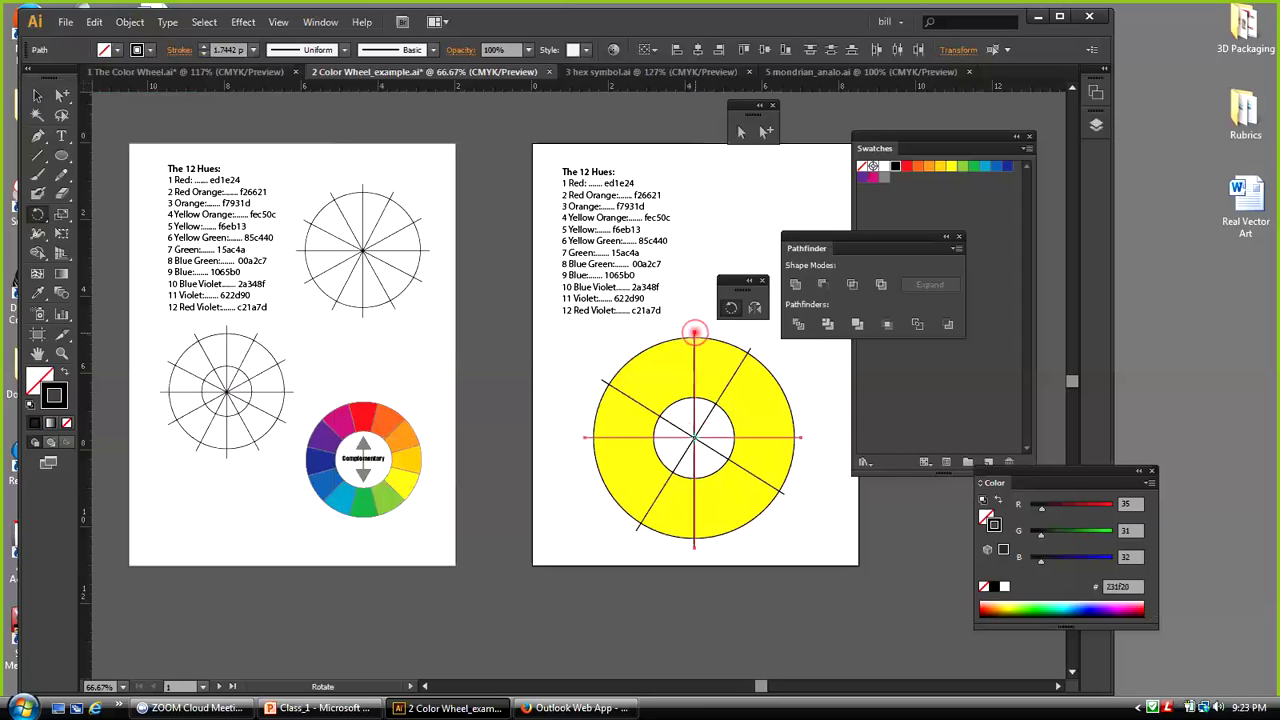
drag(694, 332, 645, 345)
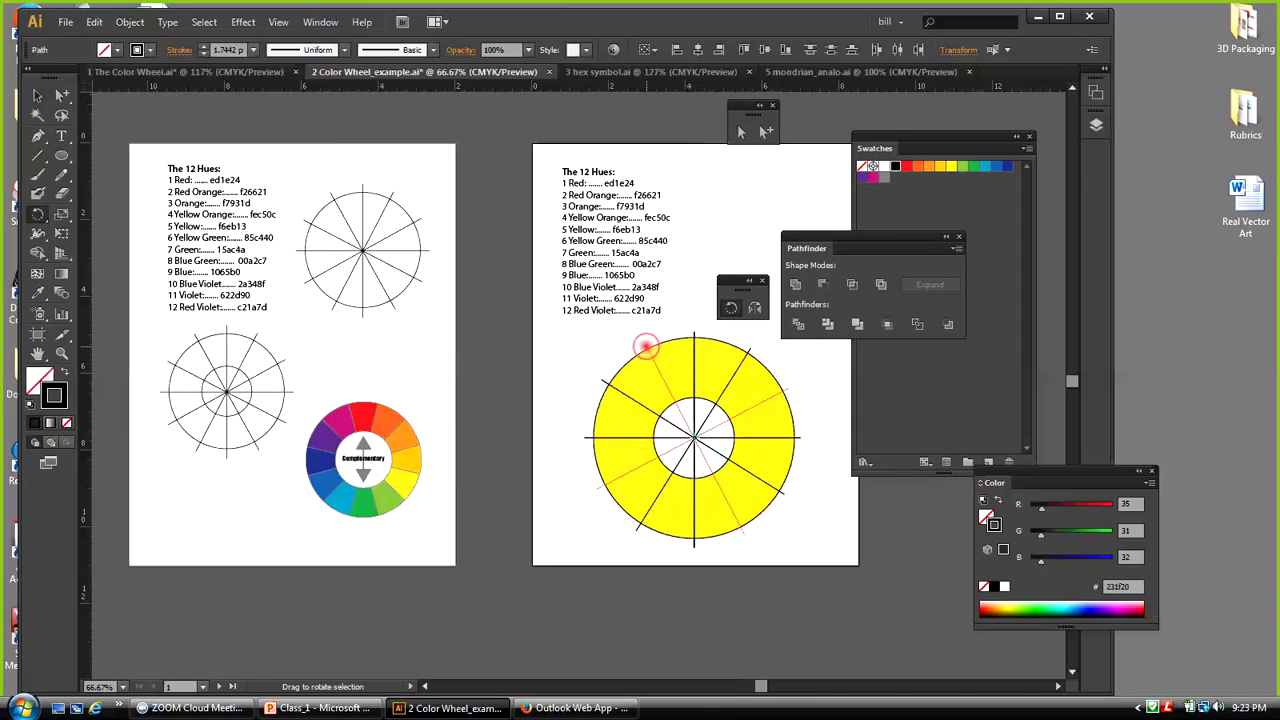
Rotate the new lines into the gaps between the existing spokes
drag(645, 345, 645, 345)
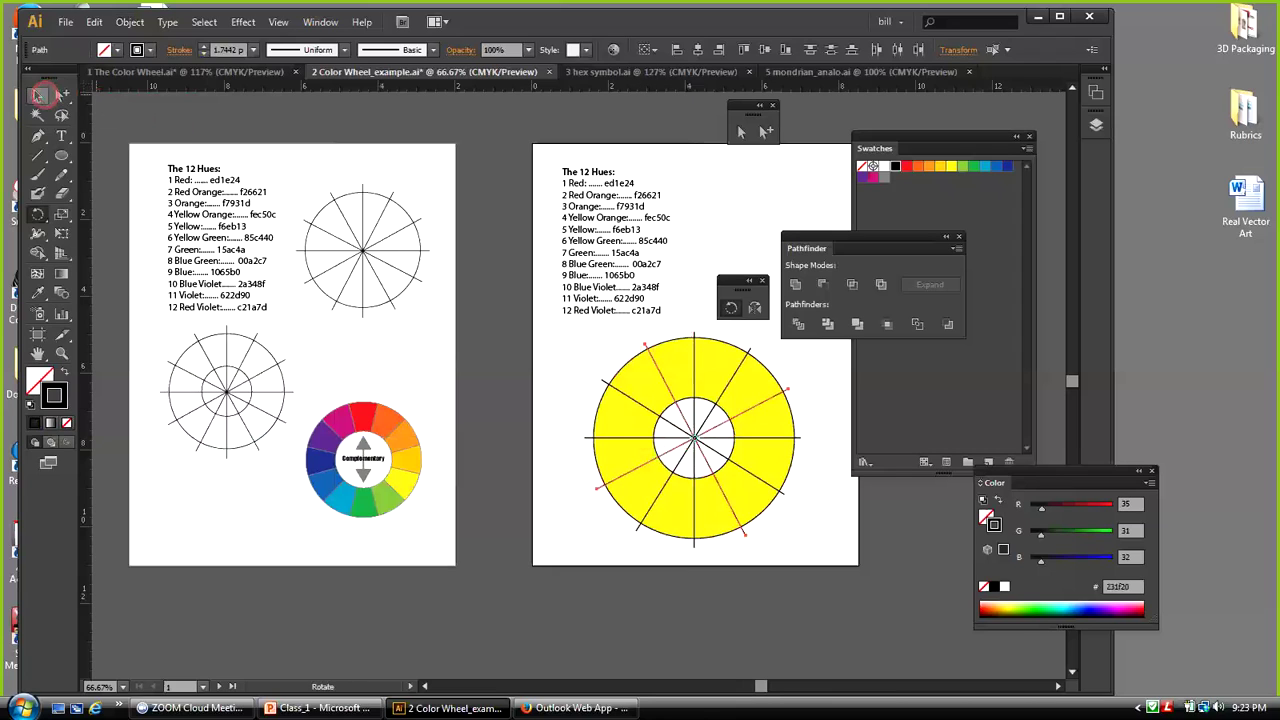
click(38, 95)
click(556, 341)
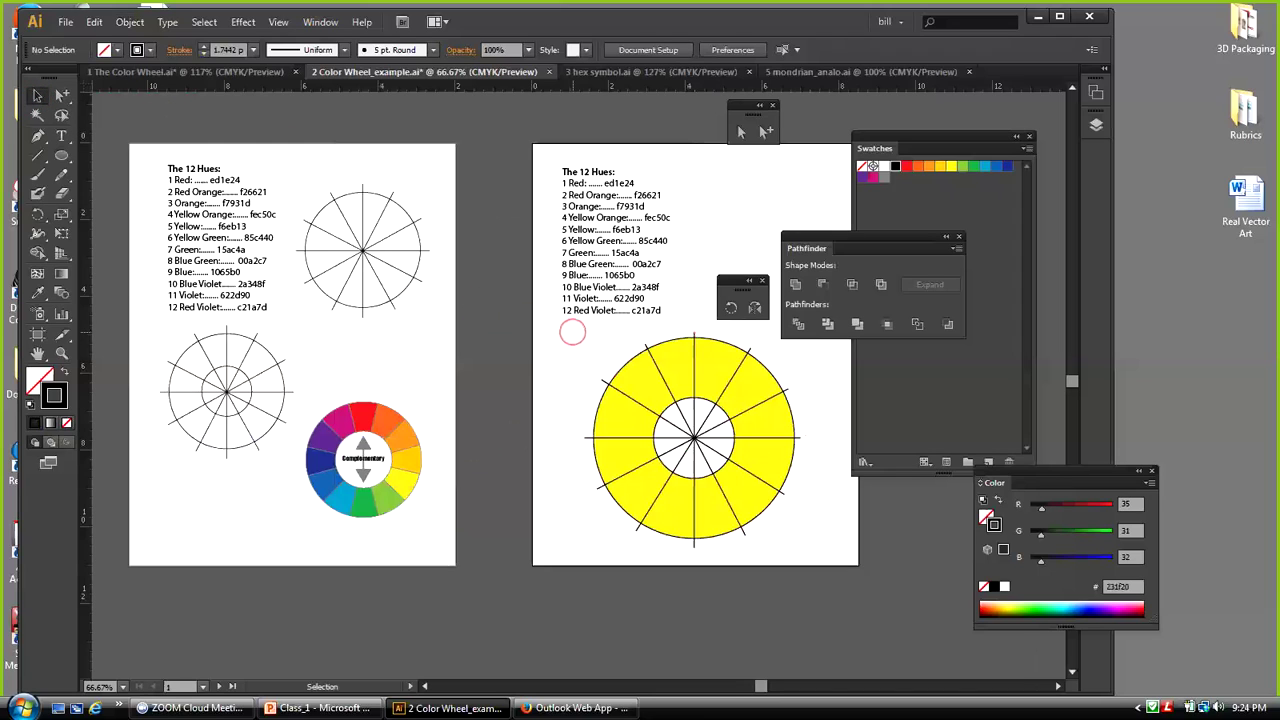
Marquee-select the ring together with all its spokes
drag(573, 330, 814, 547)
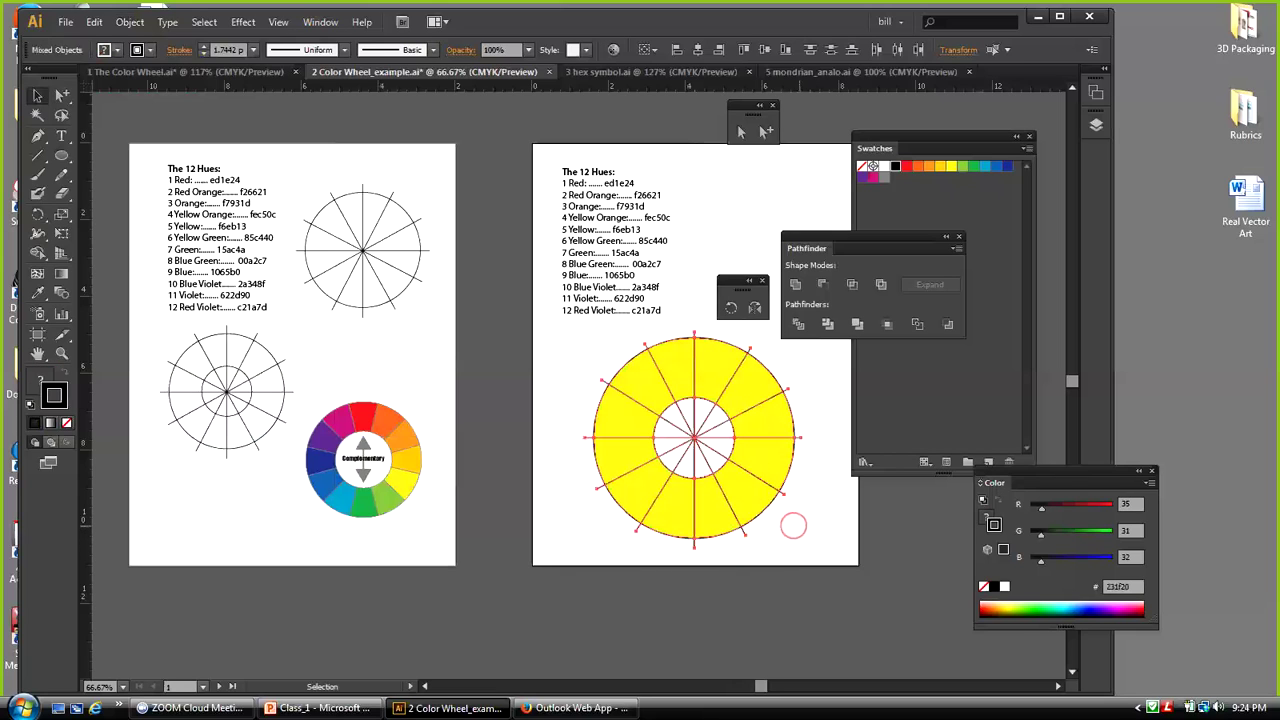
click(805, 517)
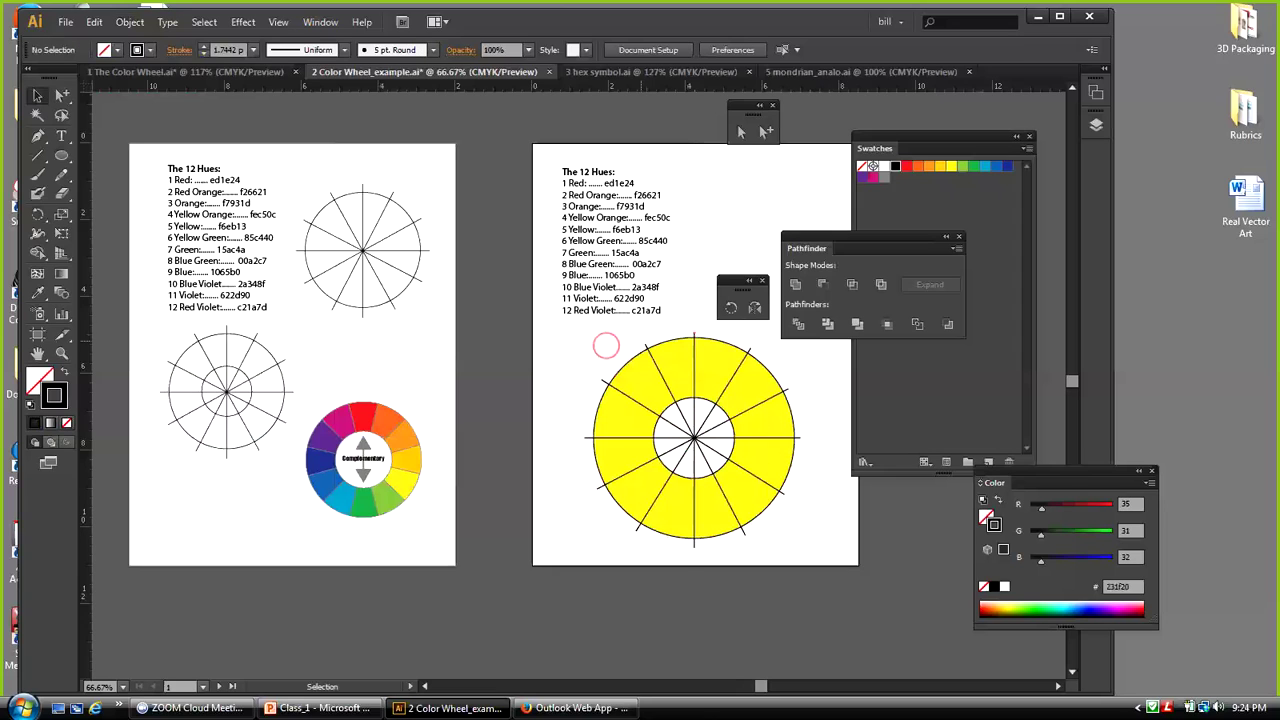
drag(573, 334, 807, 548)
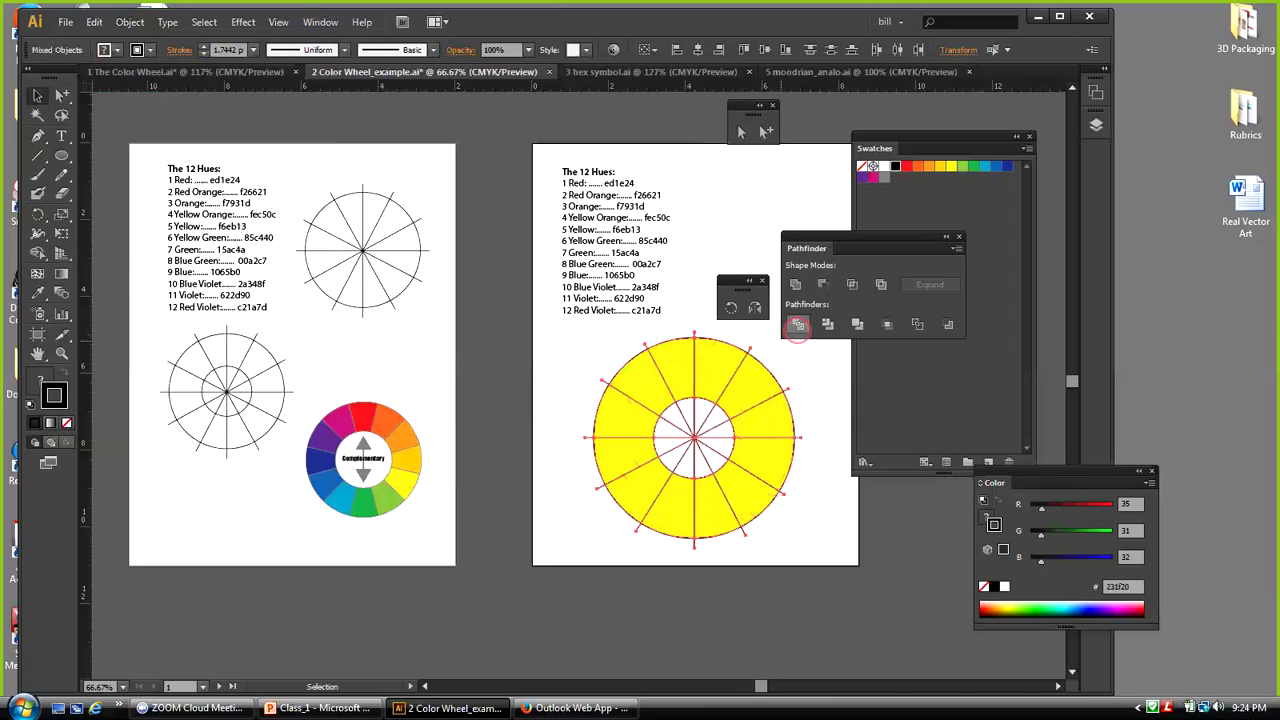
Divide the ring along the spokes with Pathfinder and ungroup the pieces
click(797, 324)
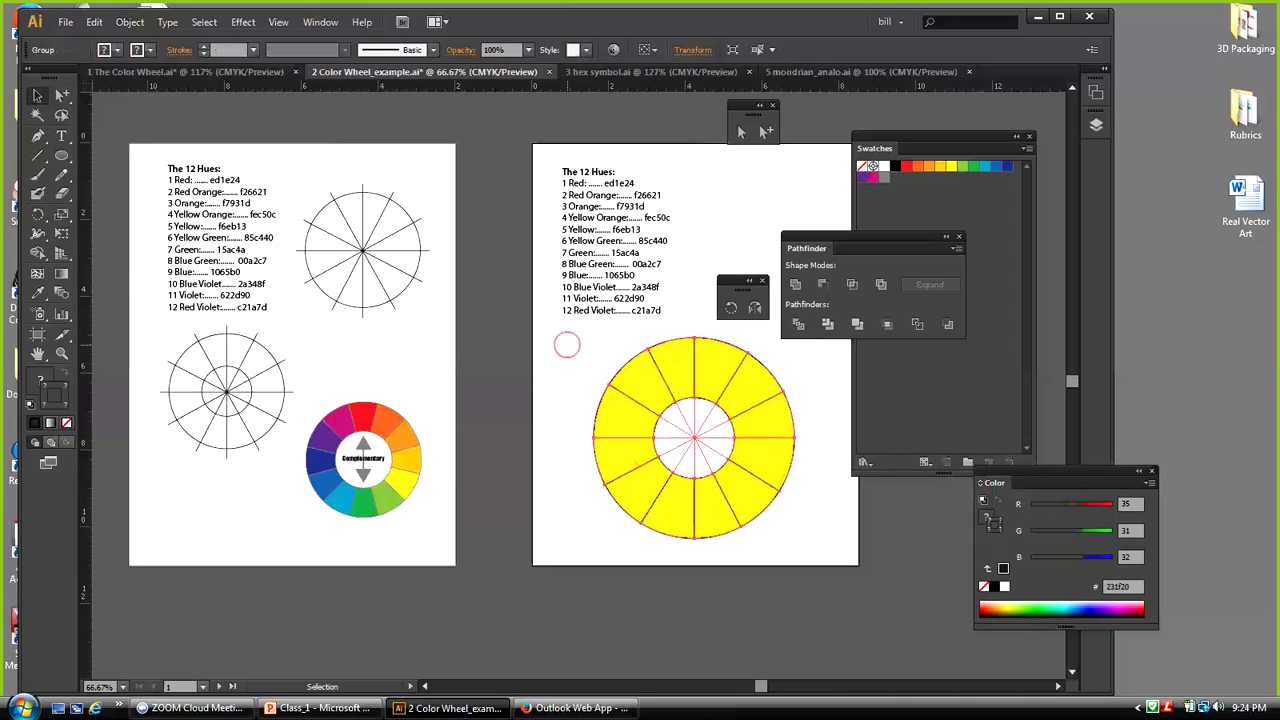
click(567, 345)
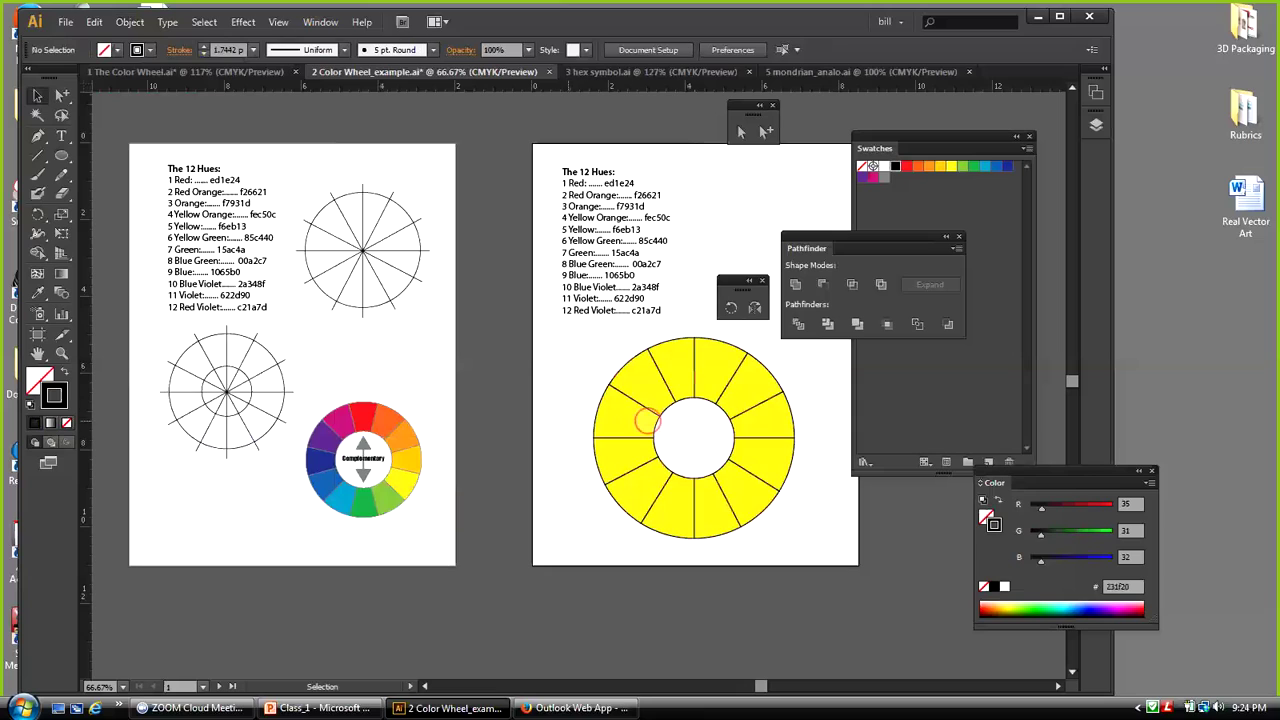
drag(668, 413, 716, 464)
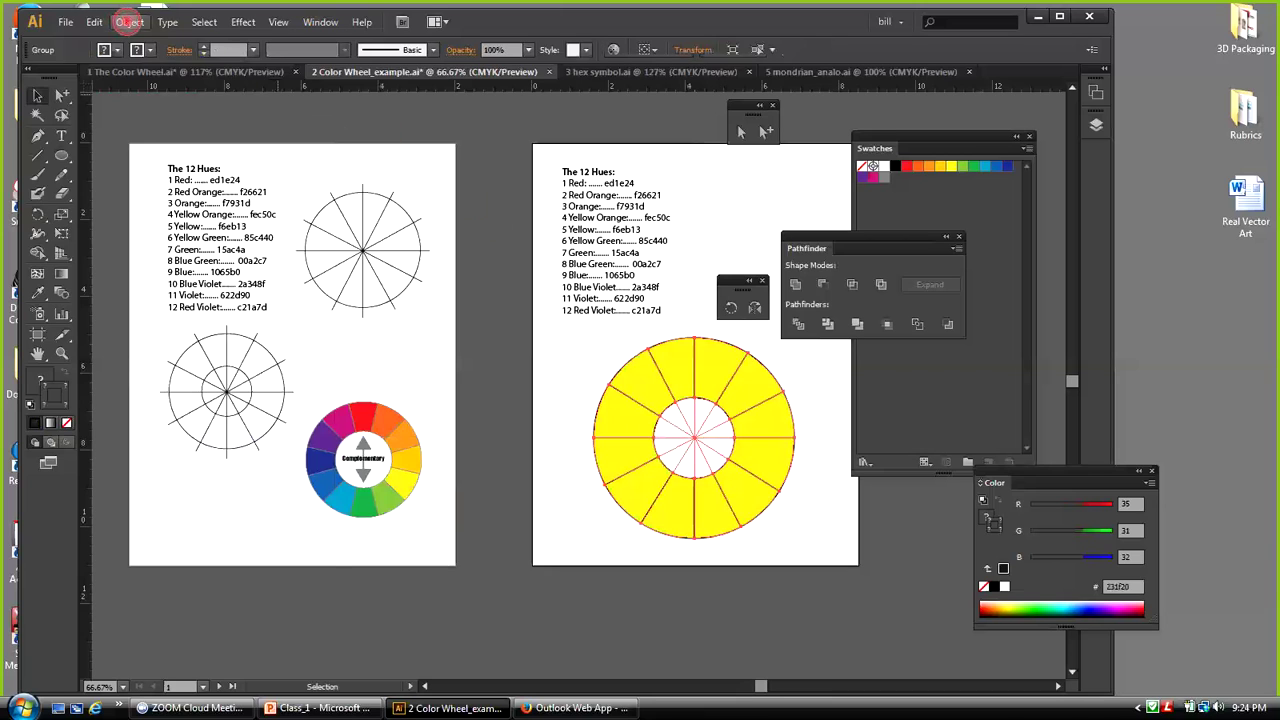
click(129, 22)
click(135, 95)
Delete the leftover line pieces in the centre hole and move the floating panels aside
click(608, 351)
drag(673, 420, 720, 464)
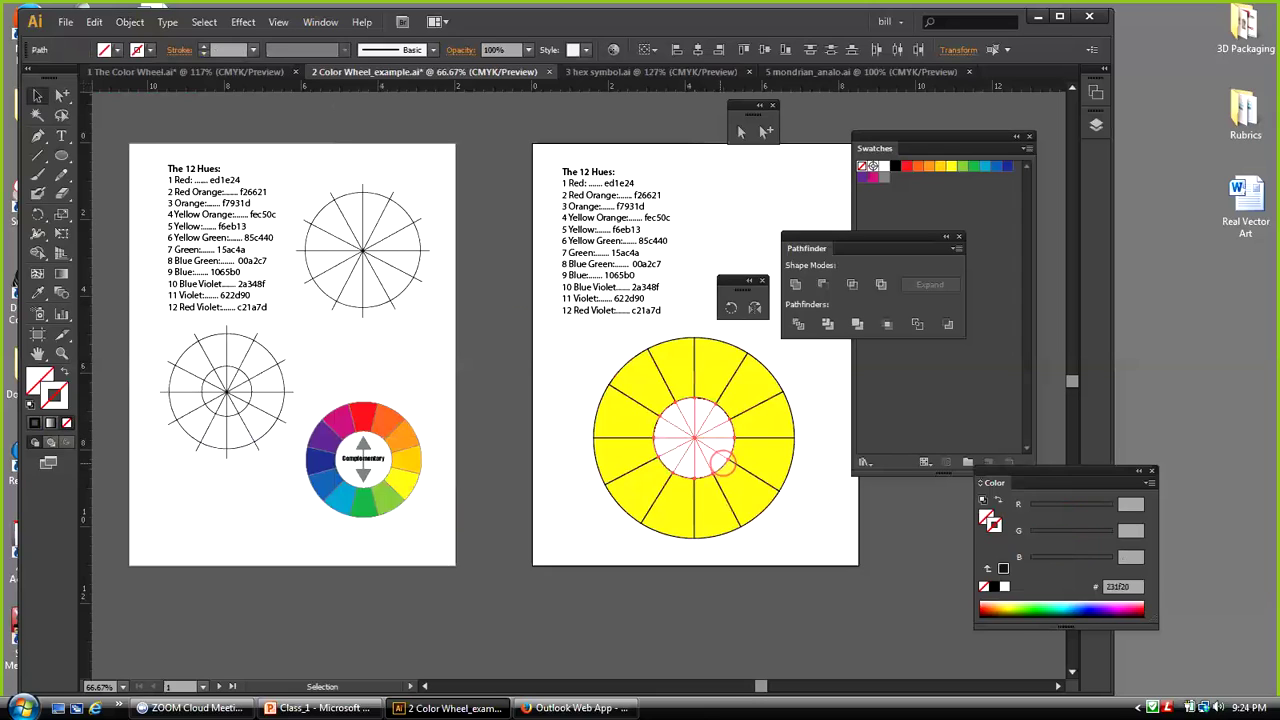
key(Delete)
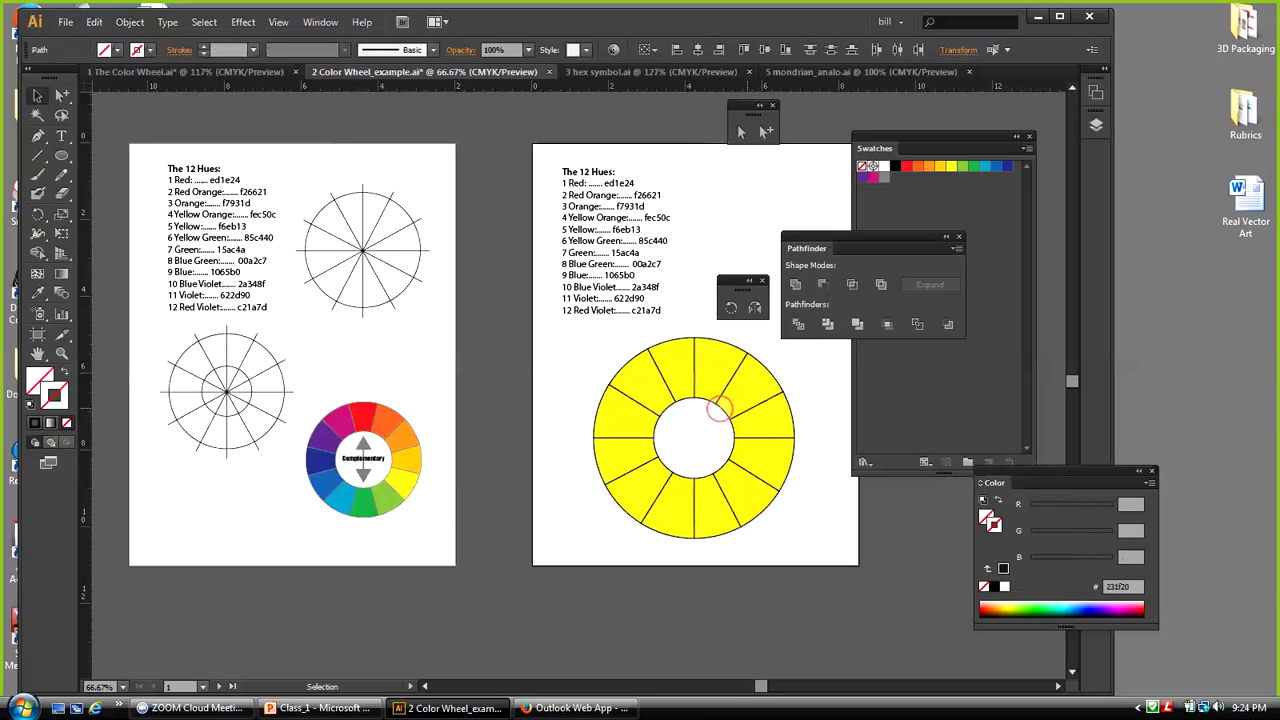
drag(734, 283, 730, 195)
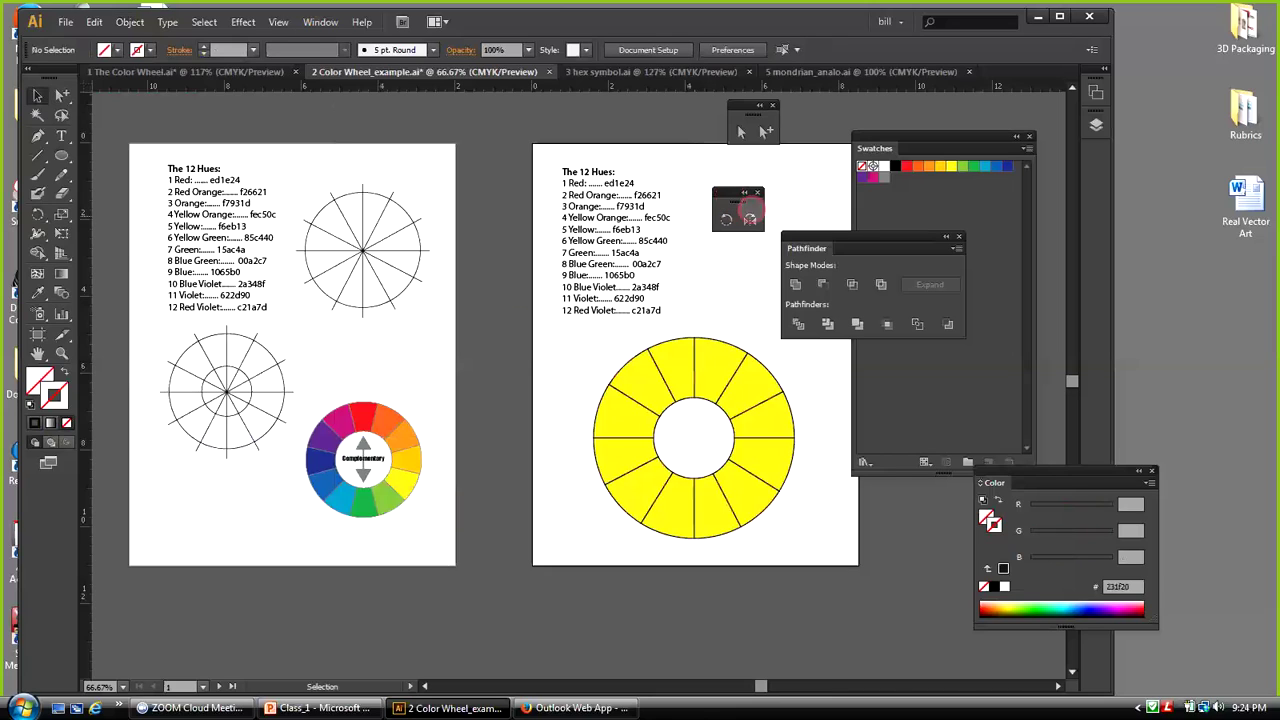
drag(817, 236, 857, 230)
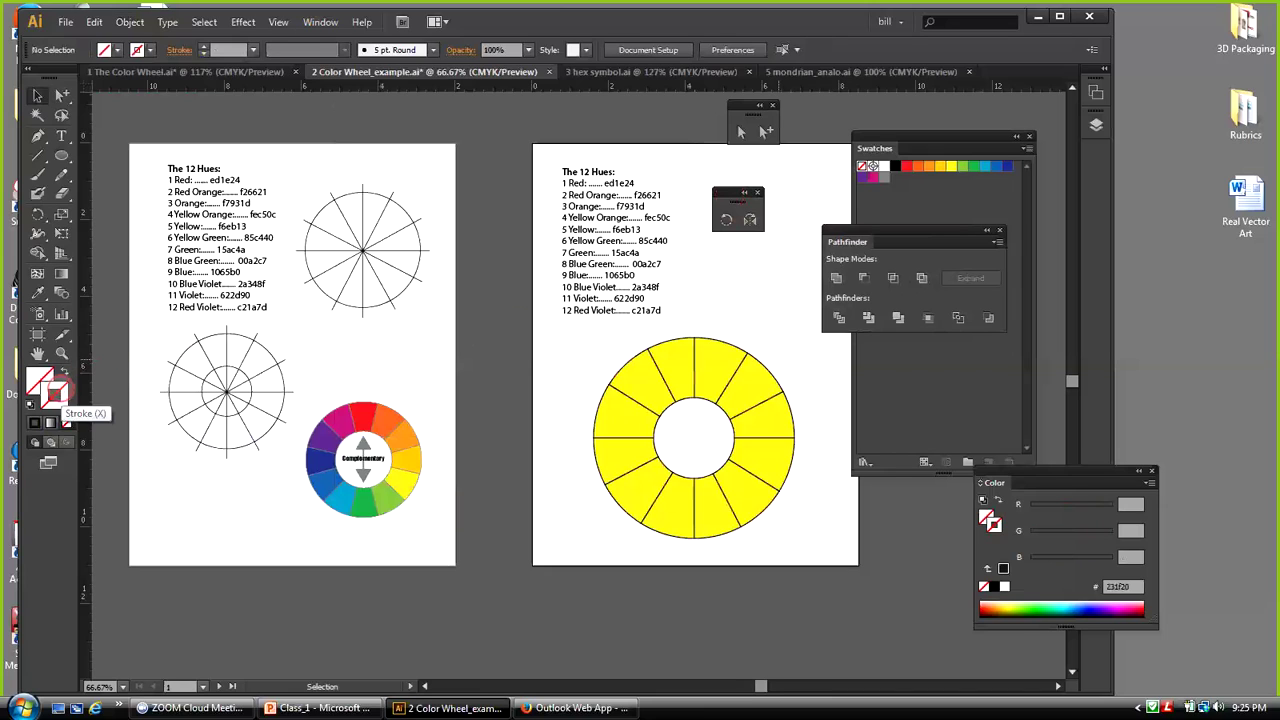
Give all twelve wheel segments a grey stroke, then deselect them
drag(577, 333, 808, 533)
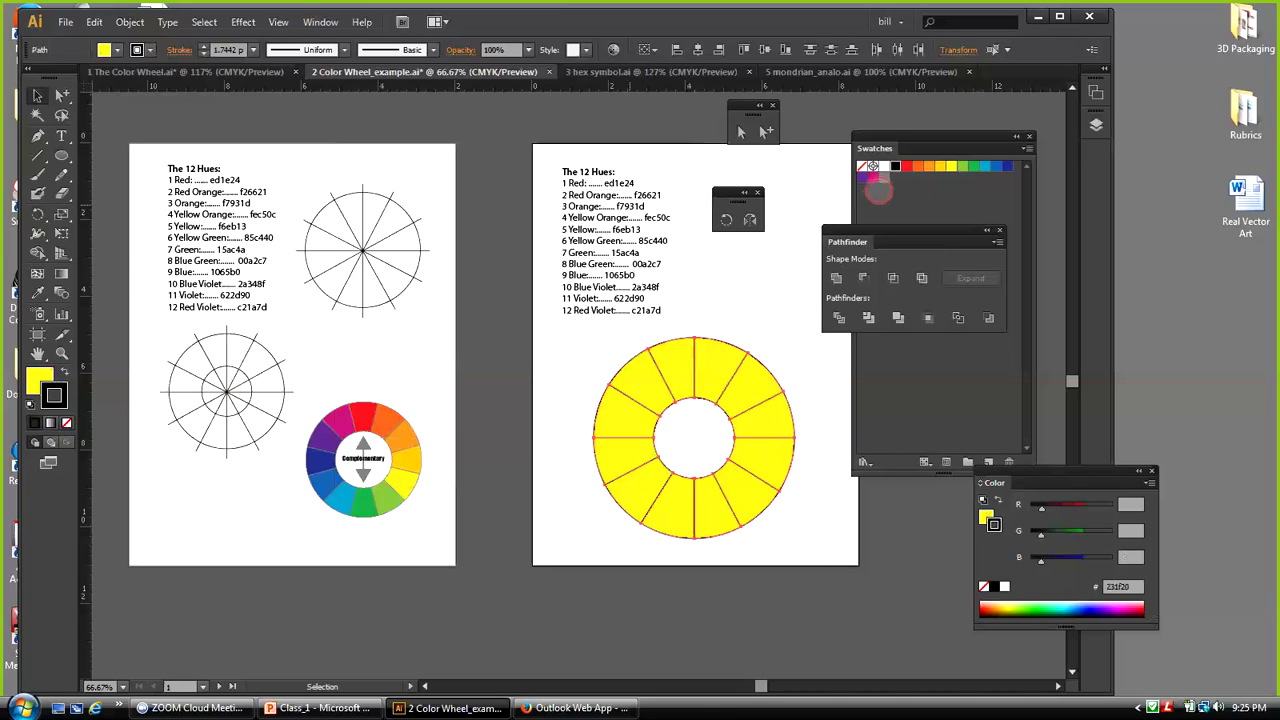
click(884, 177)
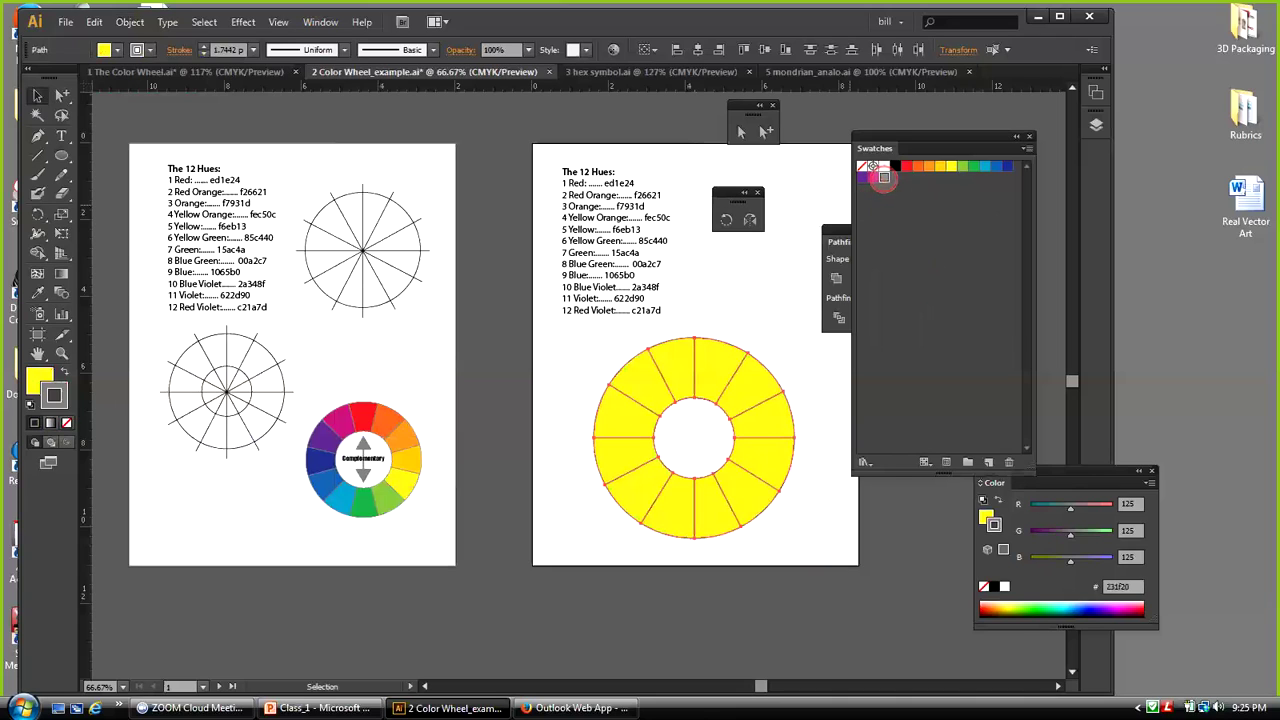
click(748, 283)
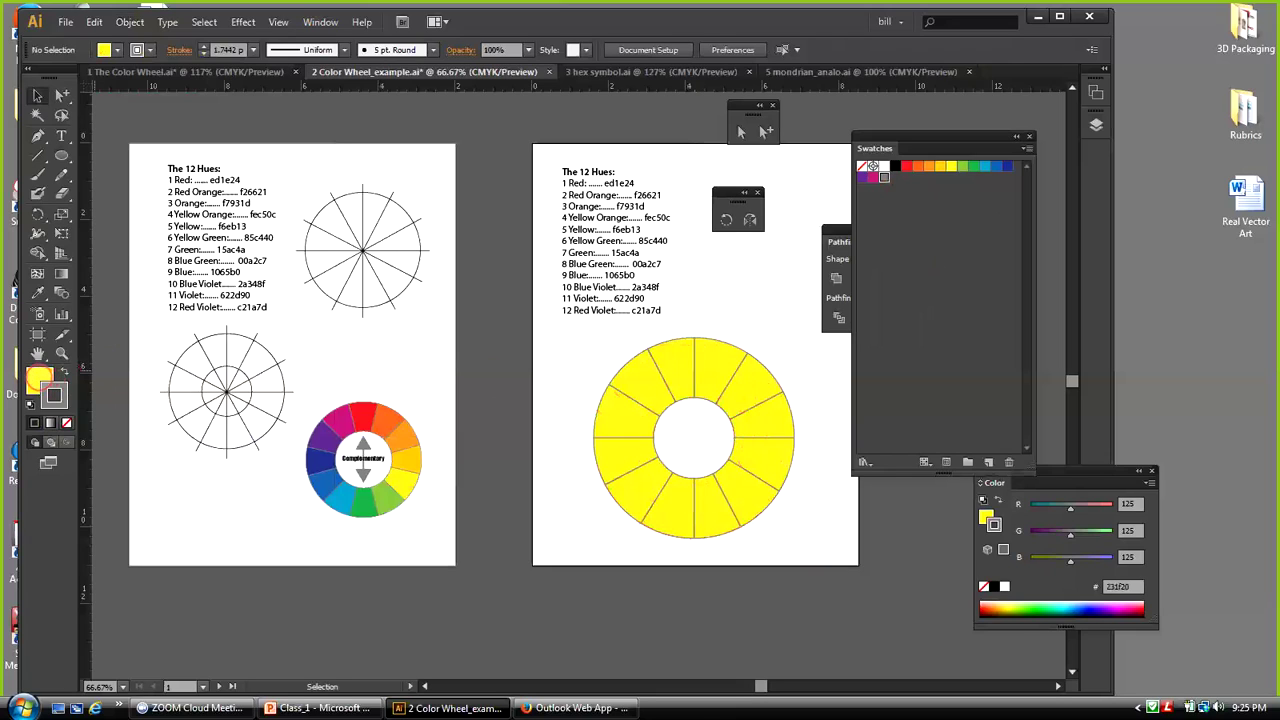
click(38, 376)
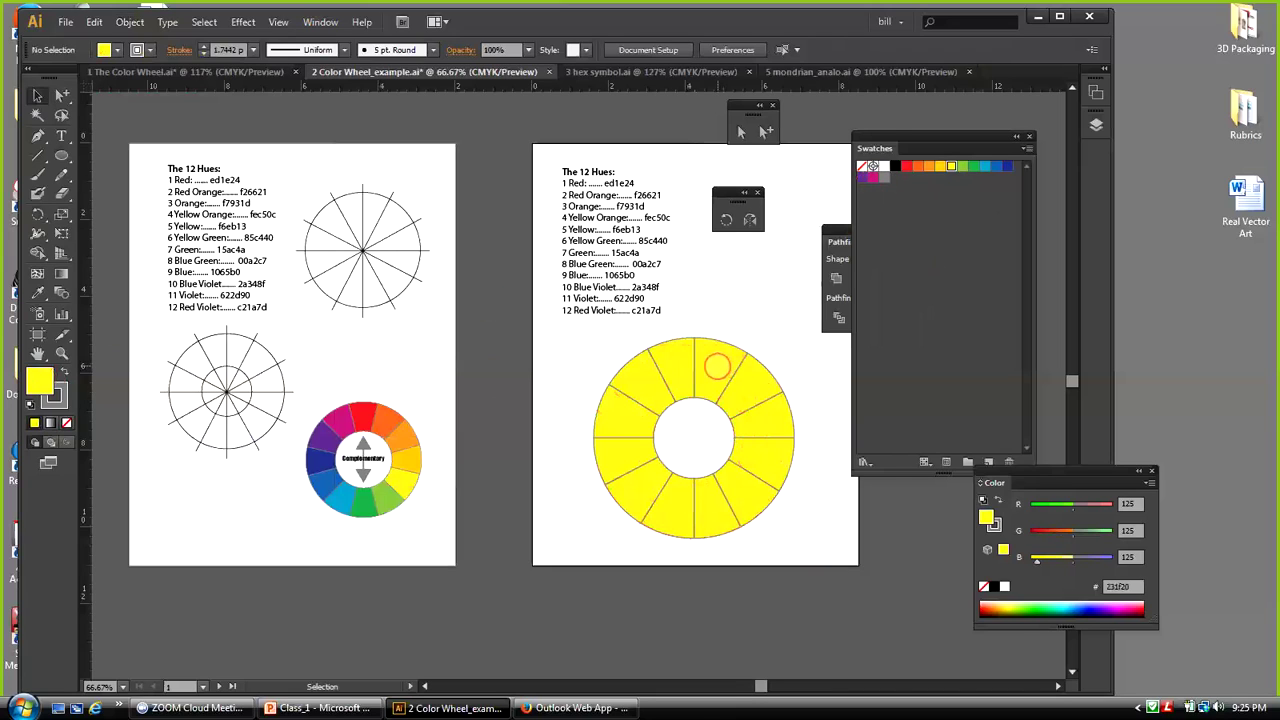
Fill the upper-right wedges clockwise with red, orange and yellow-orange
click(717, 366)
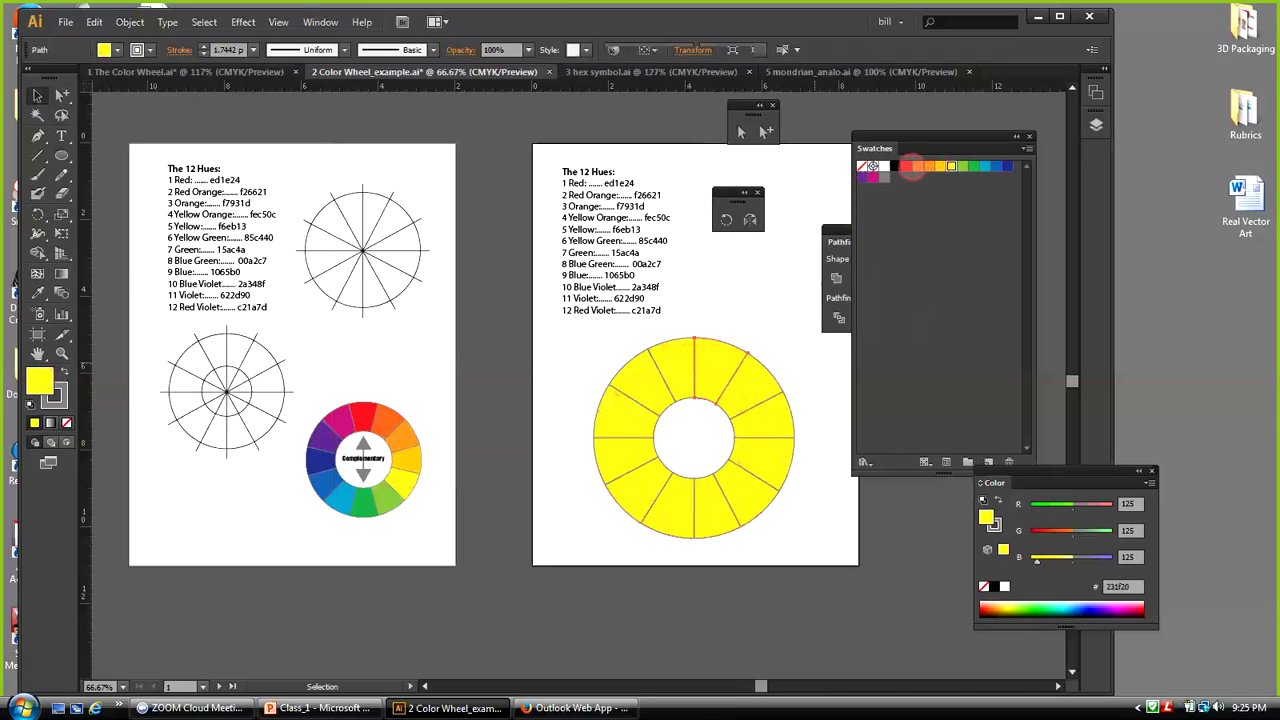
mouse_move(905, 167)
mouse_down()
mouse_move(875, 215)
mouse_move(720, 368)
mouse_up()
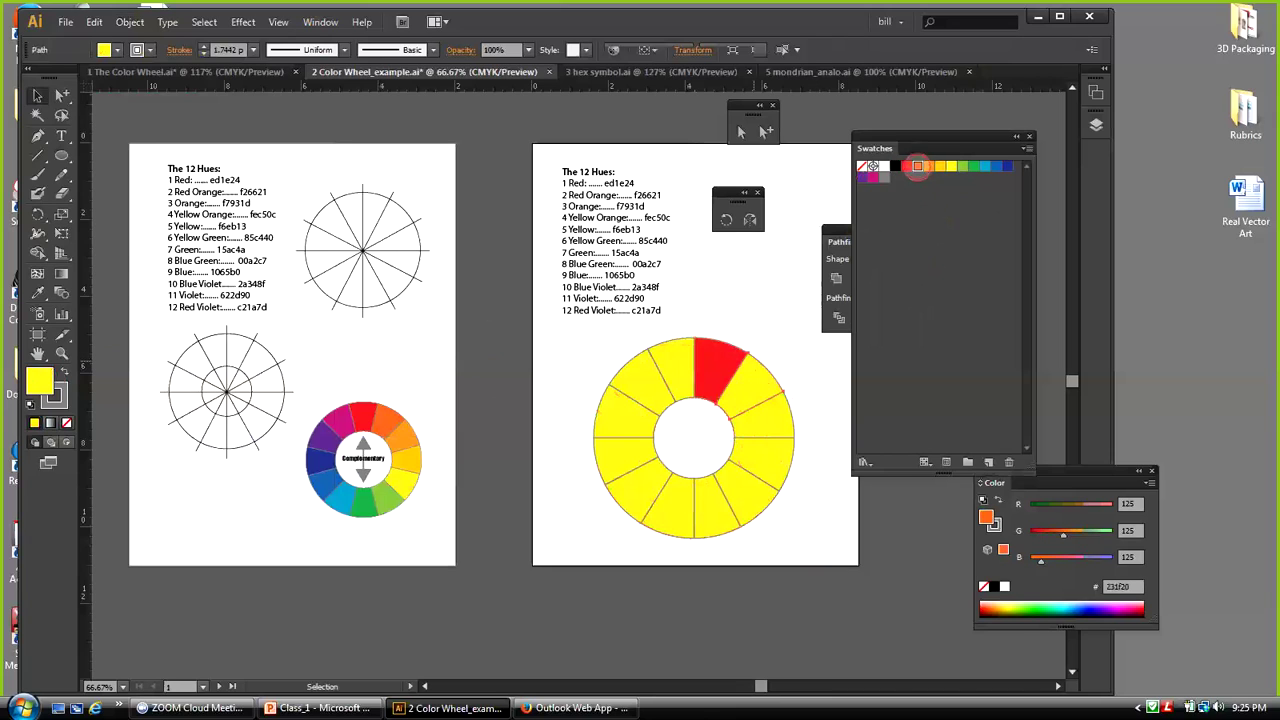
click(918, 166)
click(778, 422)
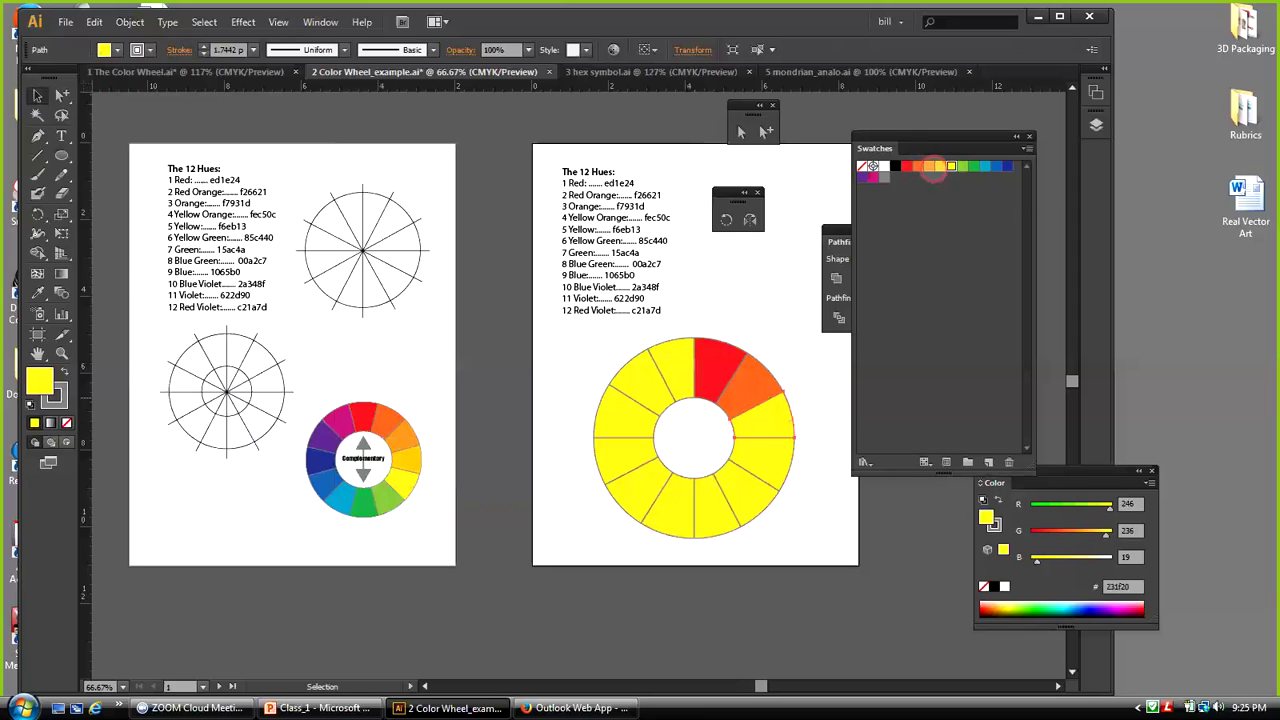
click(930, 166)
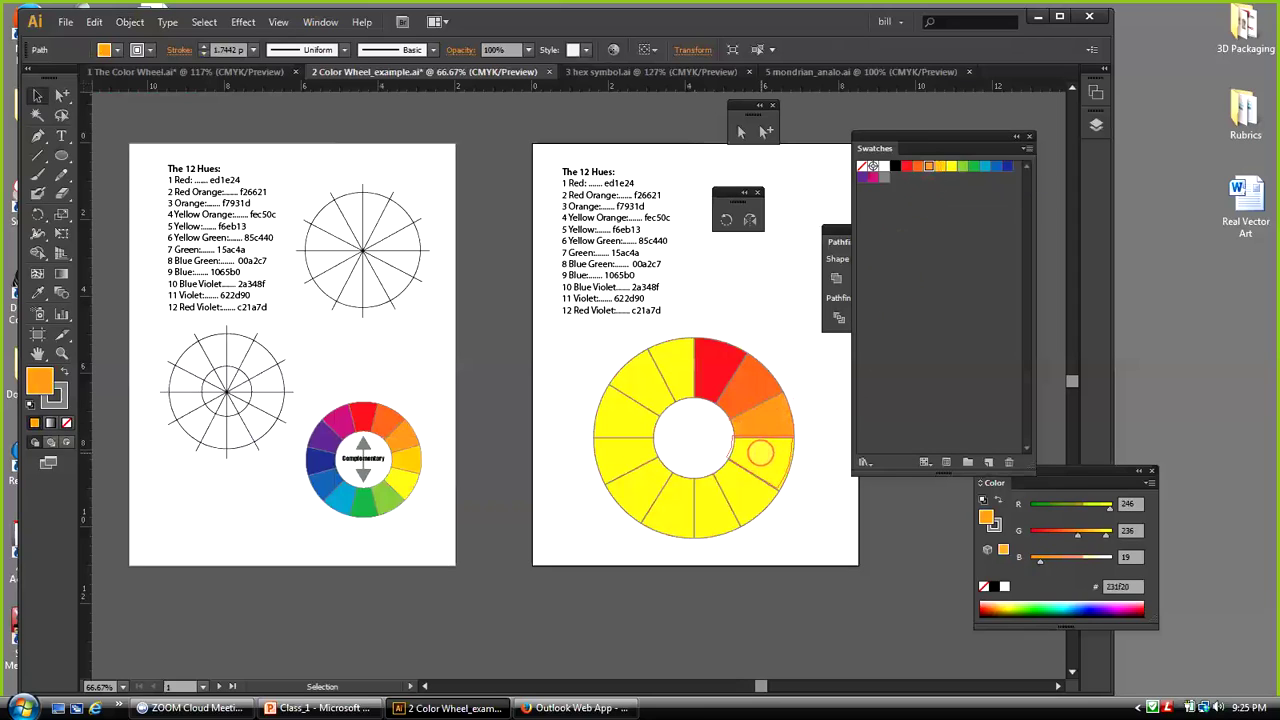
click(766, 449)
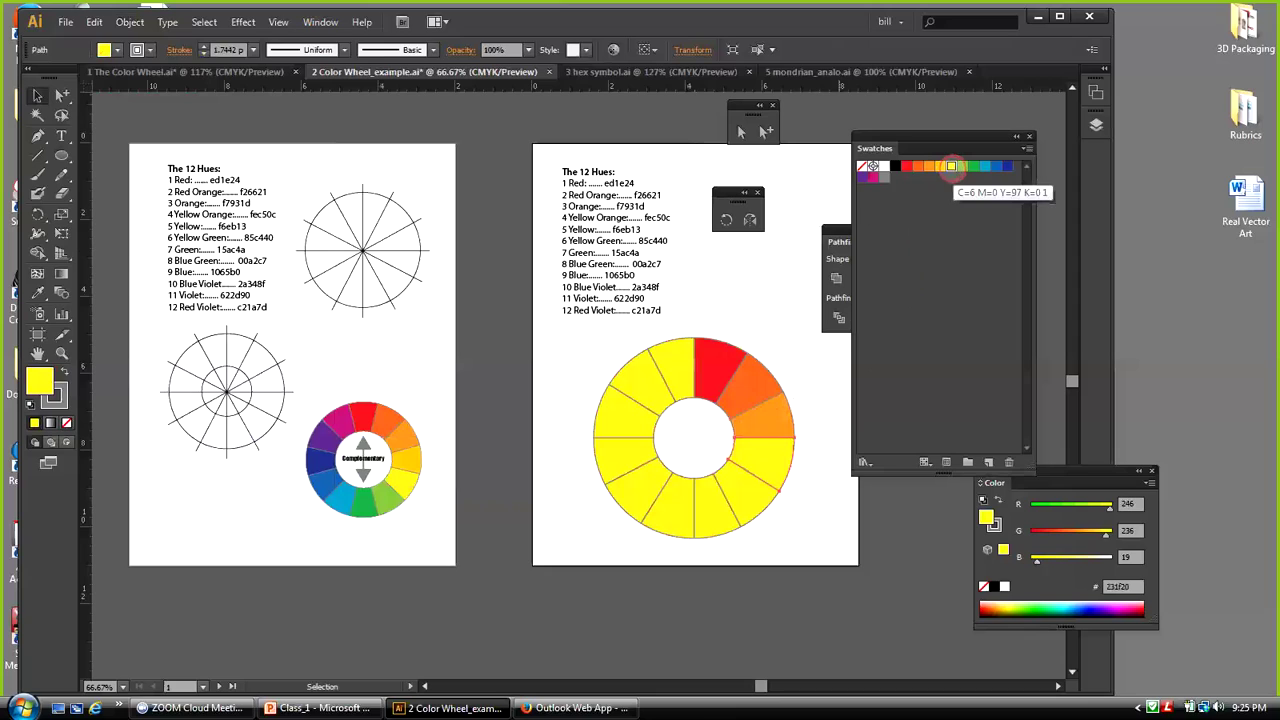
click(940, 166)
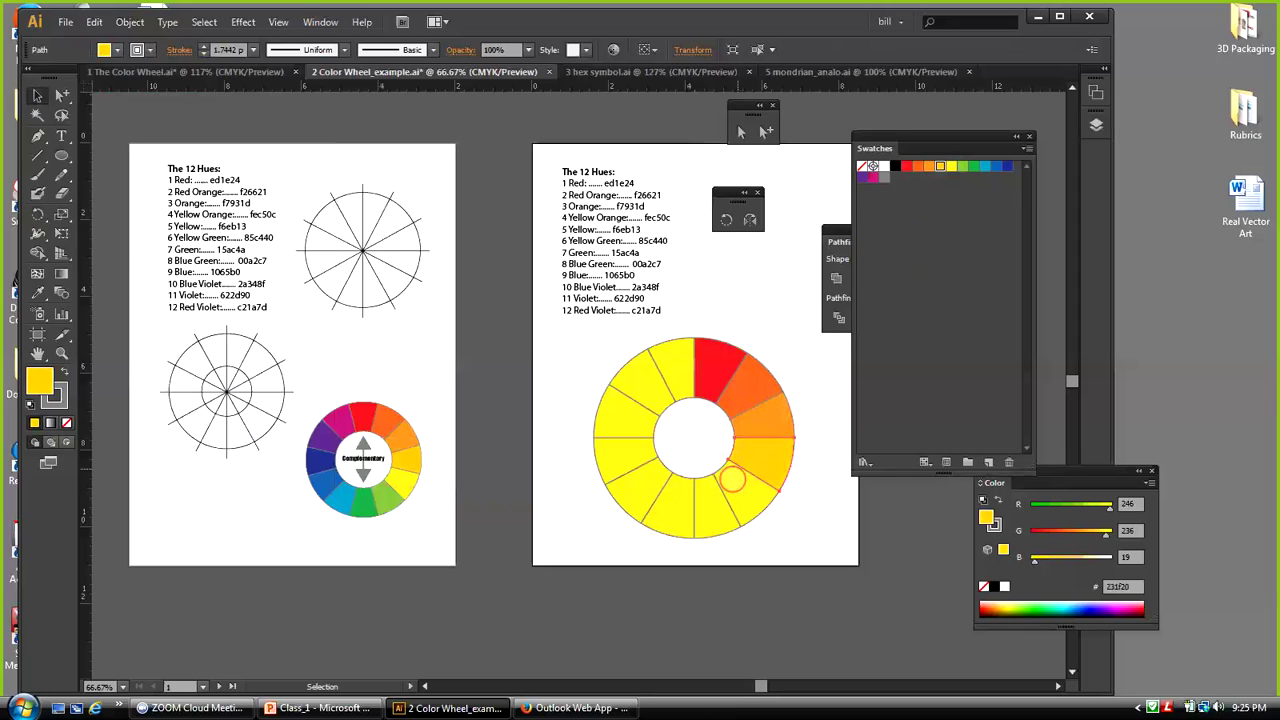
Fill the bottom and left wedges with green, blue-green, blue, purple and magenta, undoing one wrong fill
click(716, 522)
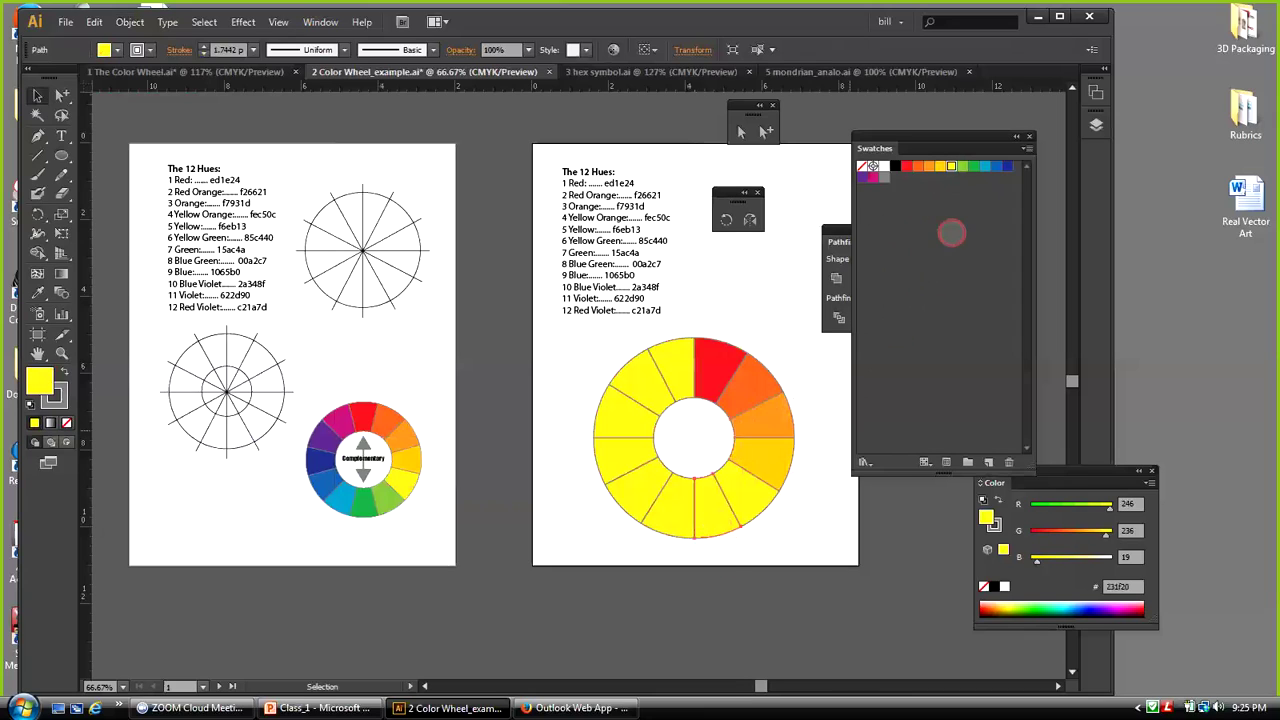
click(962, 166)
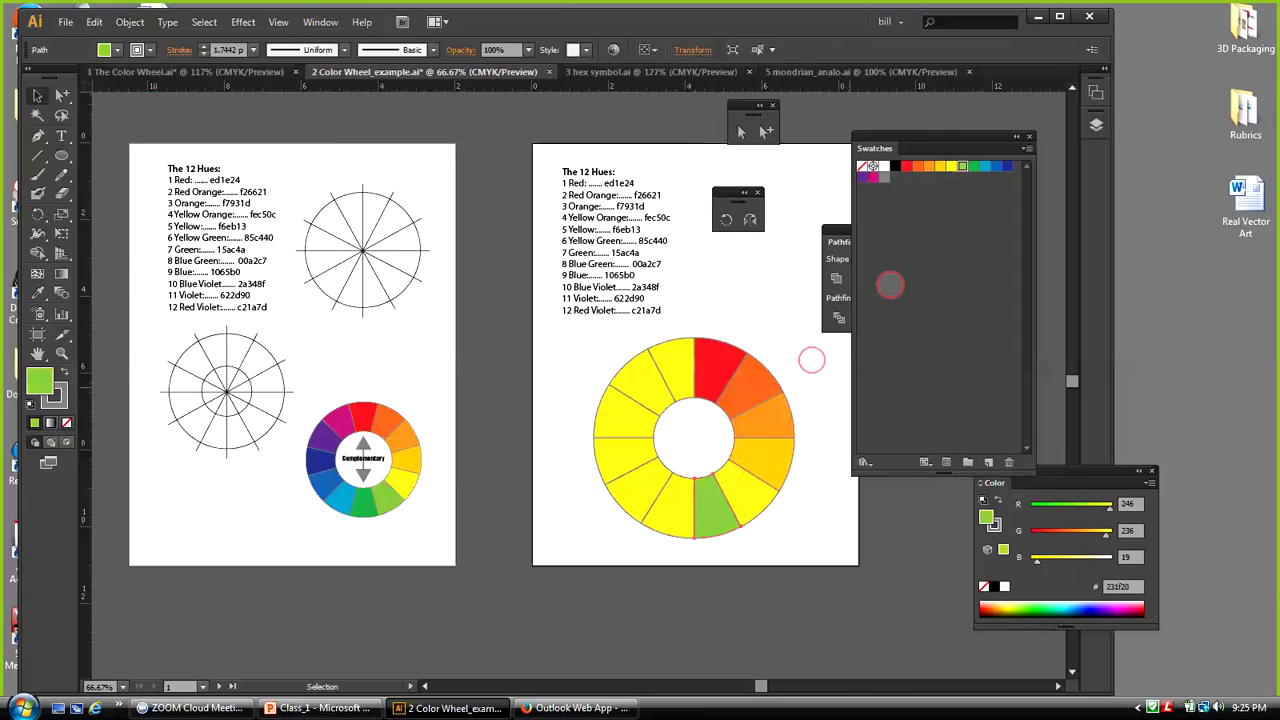
click(971, 166)
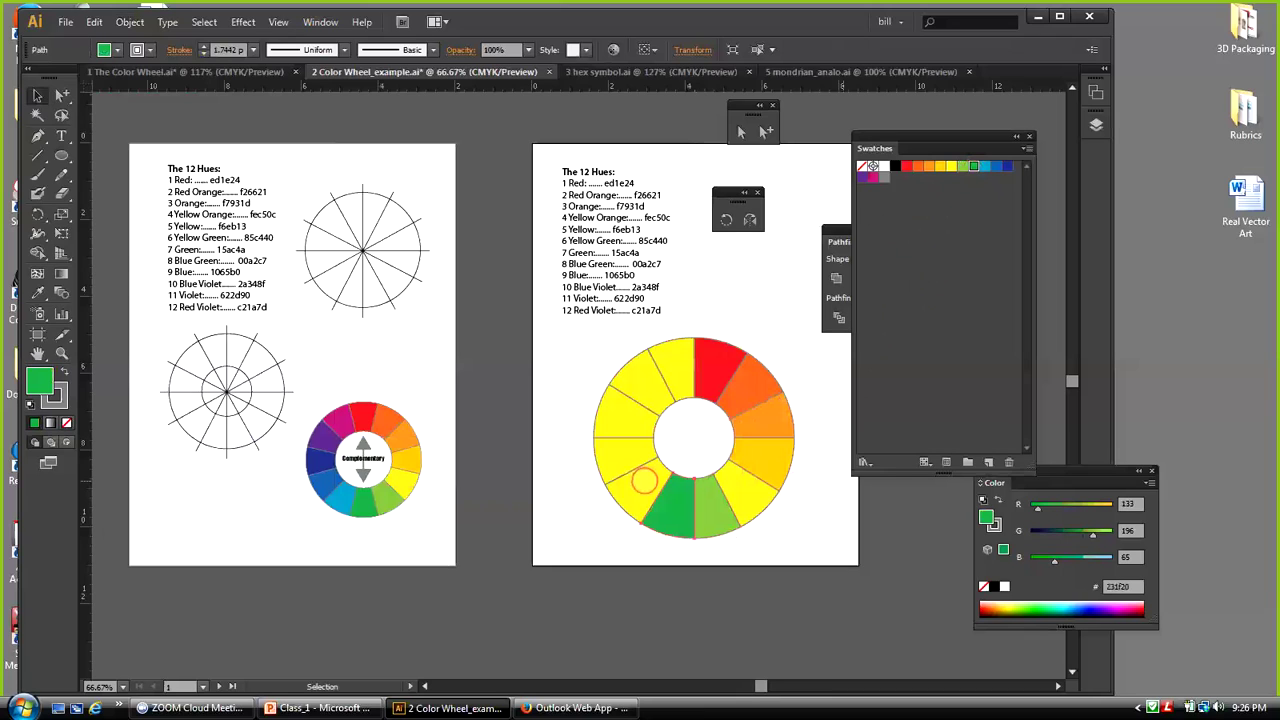
key(ctrl+z)
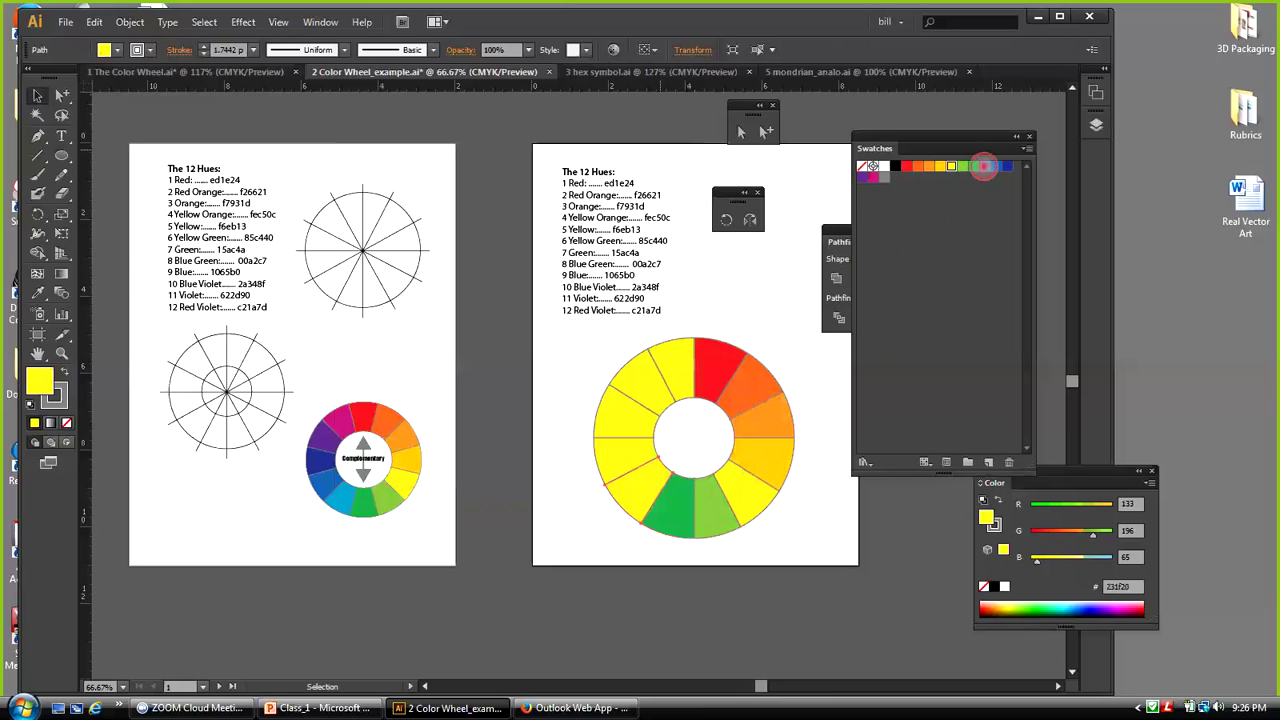
click(984, 166)
click(638, 434)
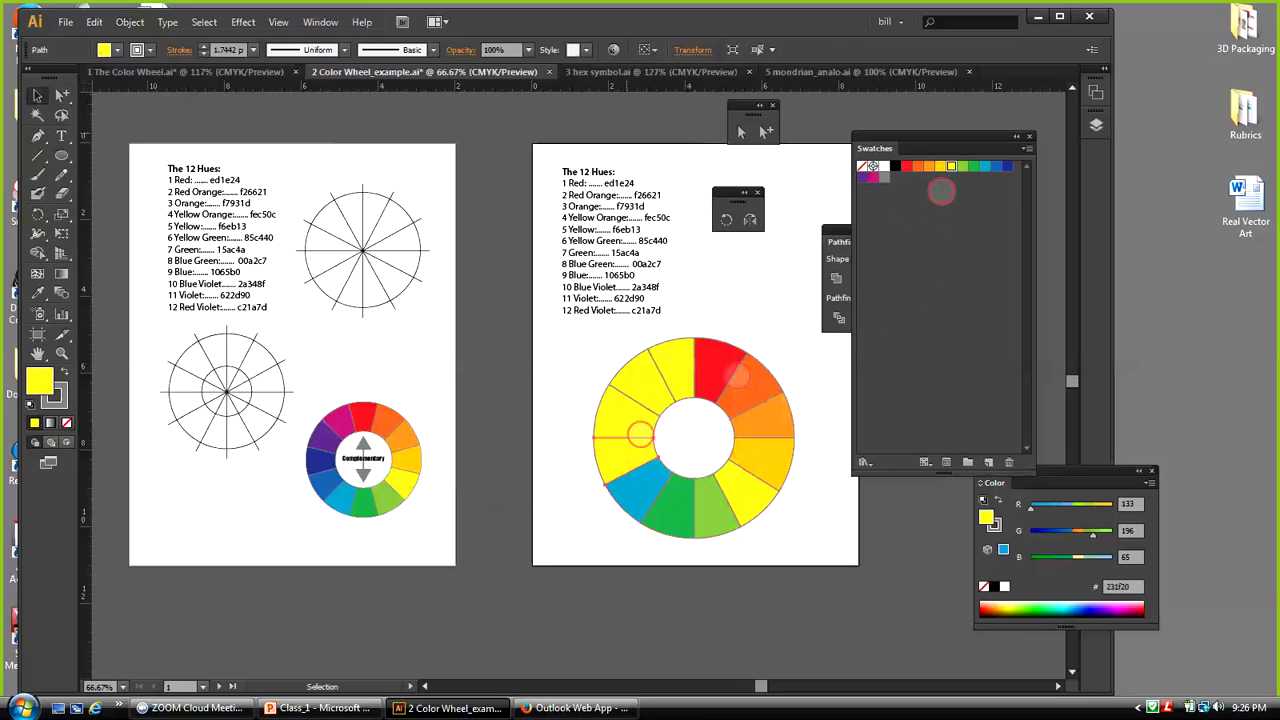
click(1006, 166)
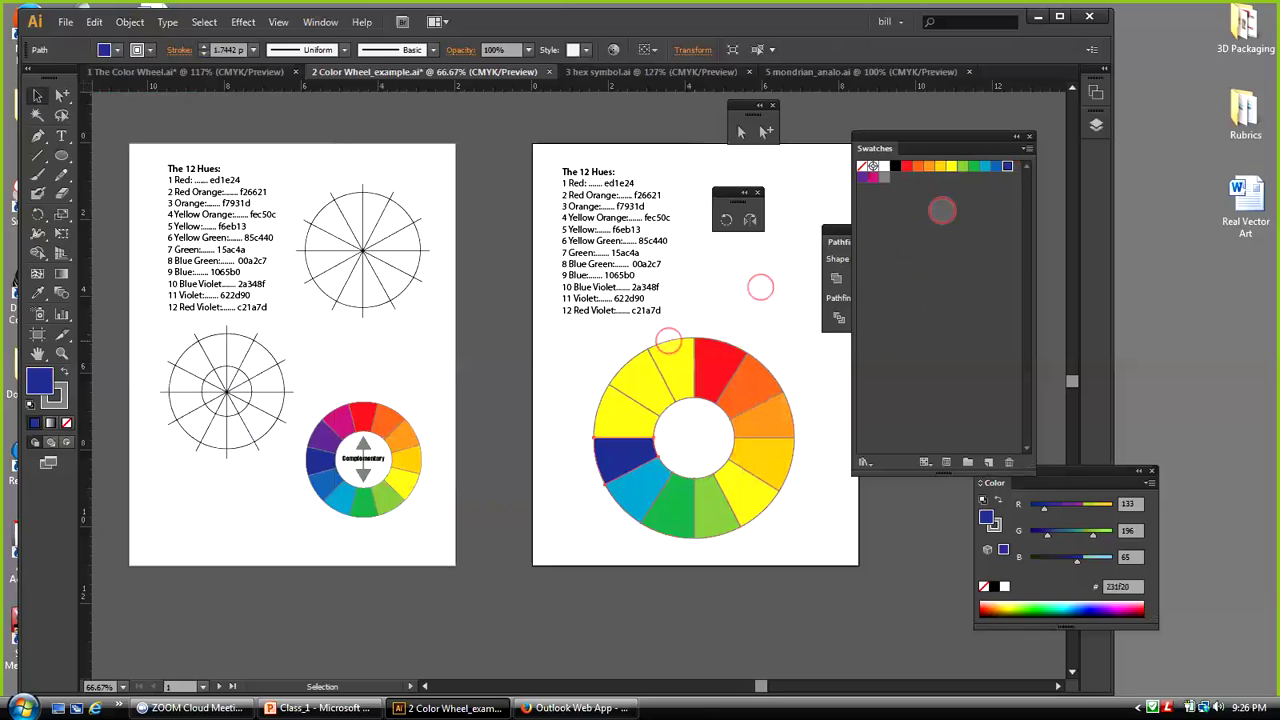
click(625, 413)
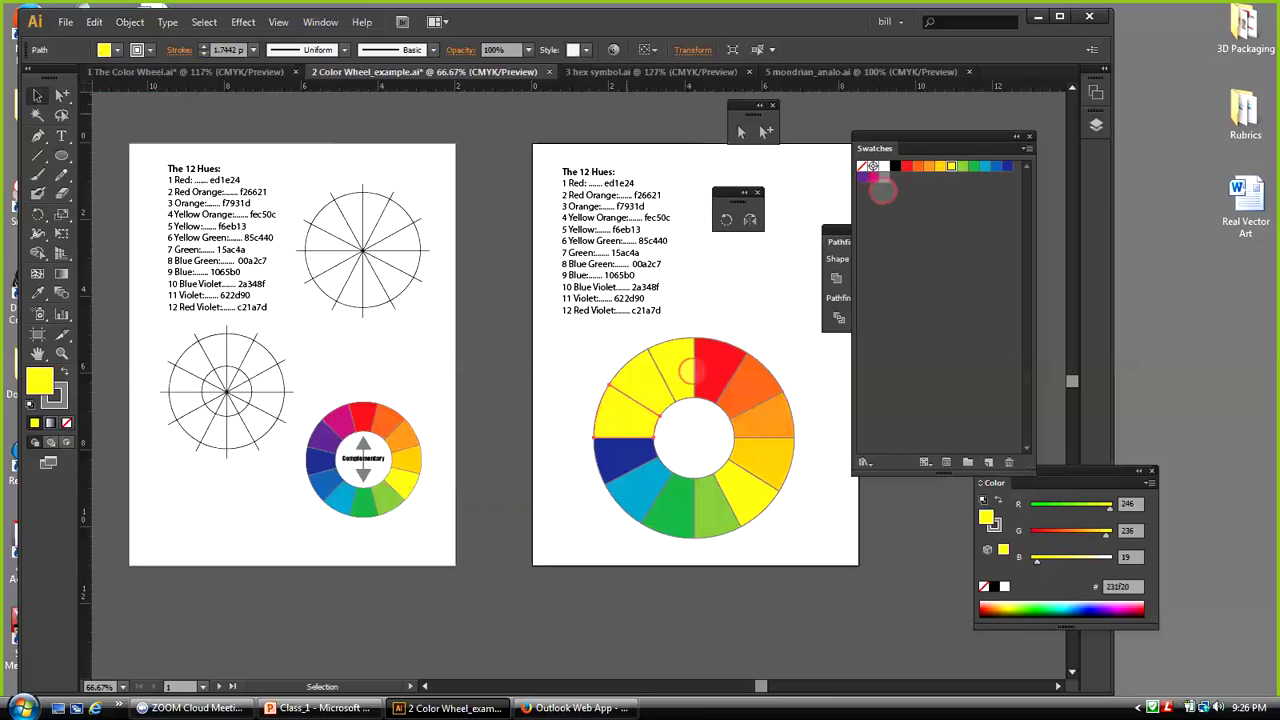
click(866, 175)
click(637, 384)
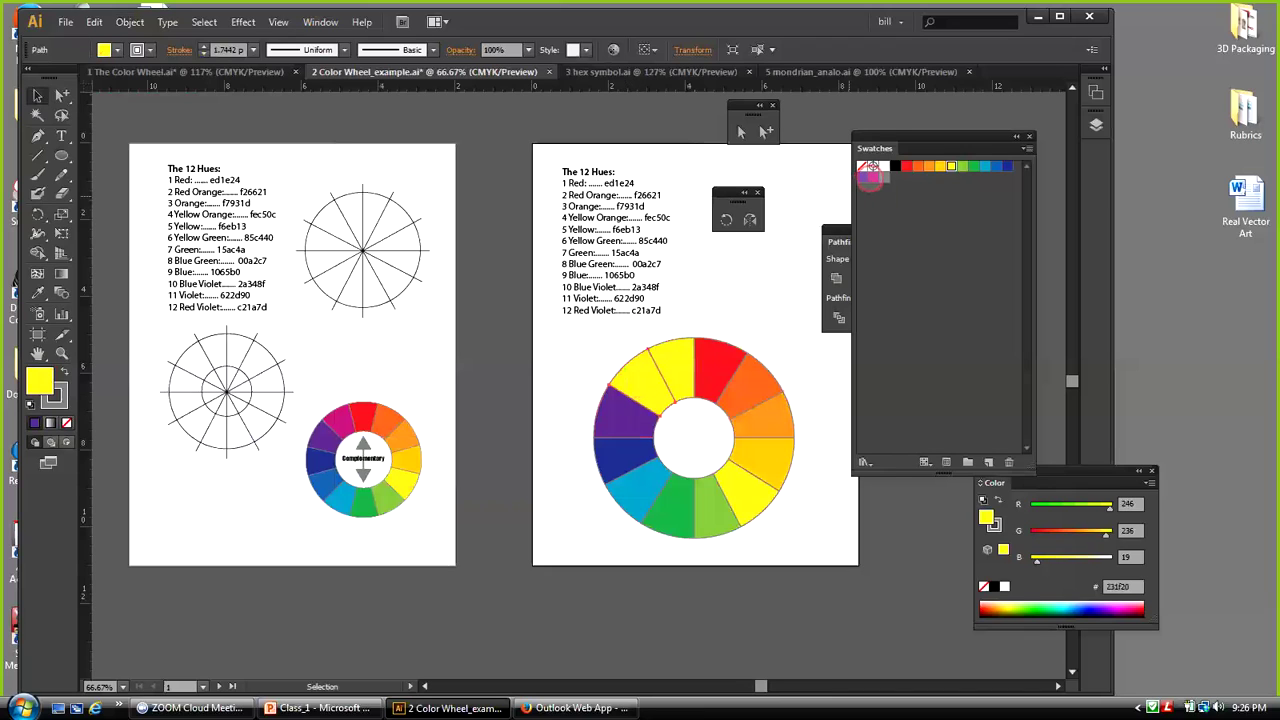
click(872, 175)
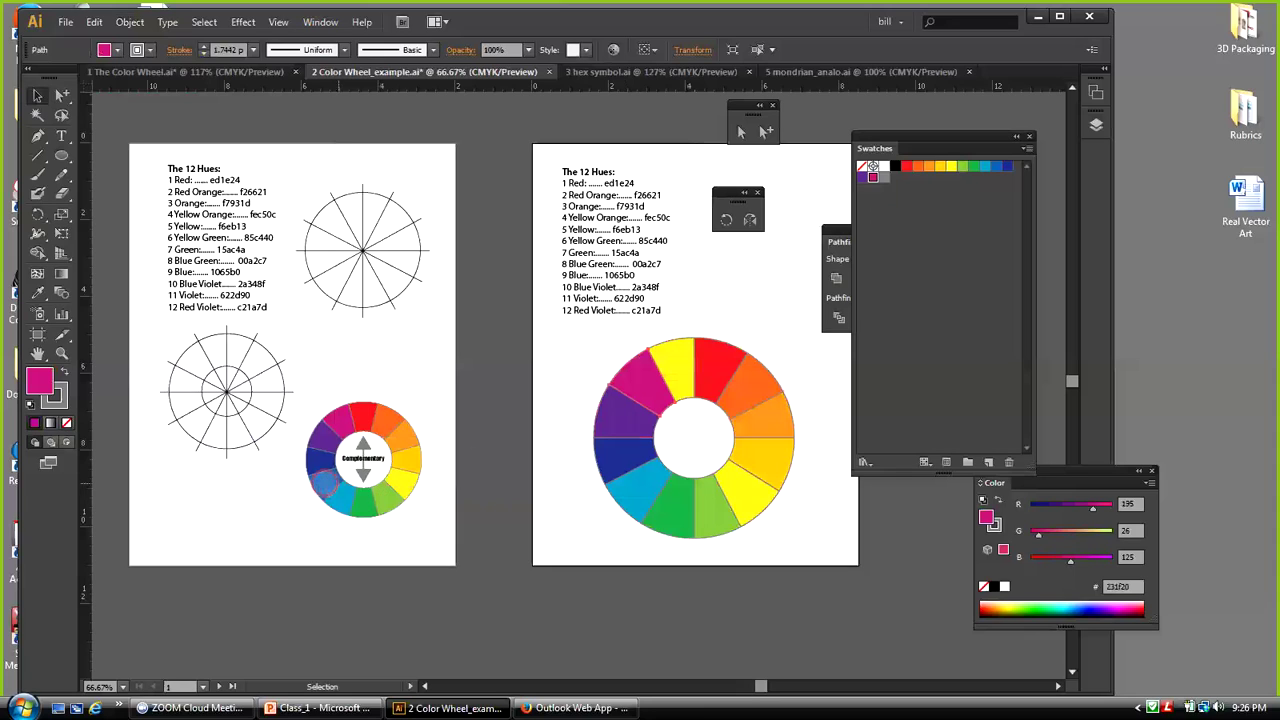
Correct the left wedges to brighter blue, dark blue and purple, and fill the top yellow wedge magenta
click(626, 455)
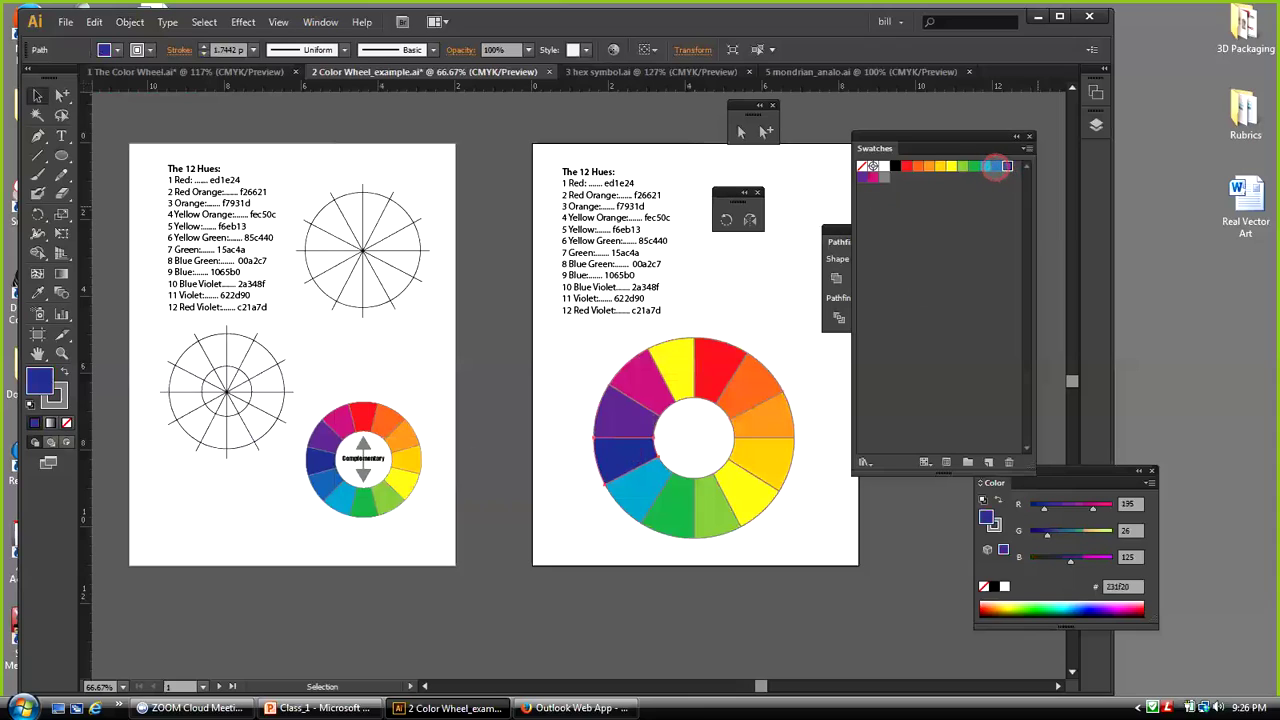
click(996, 166)
click(611, 427)
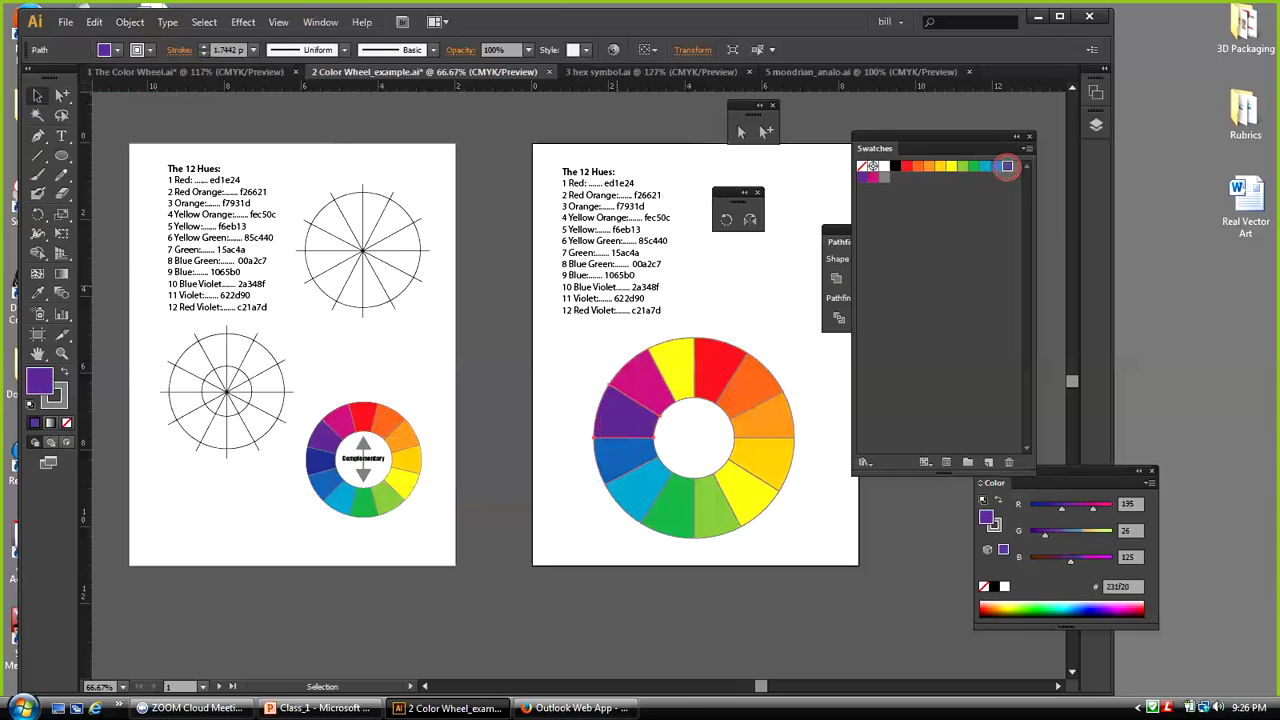
click(1007, 166)
click(643, 378)
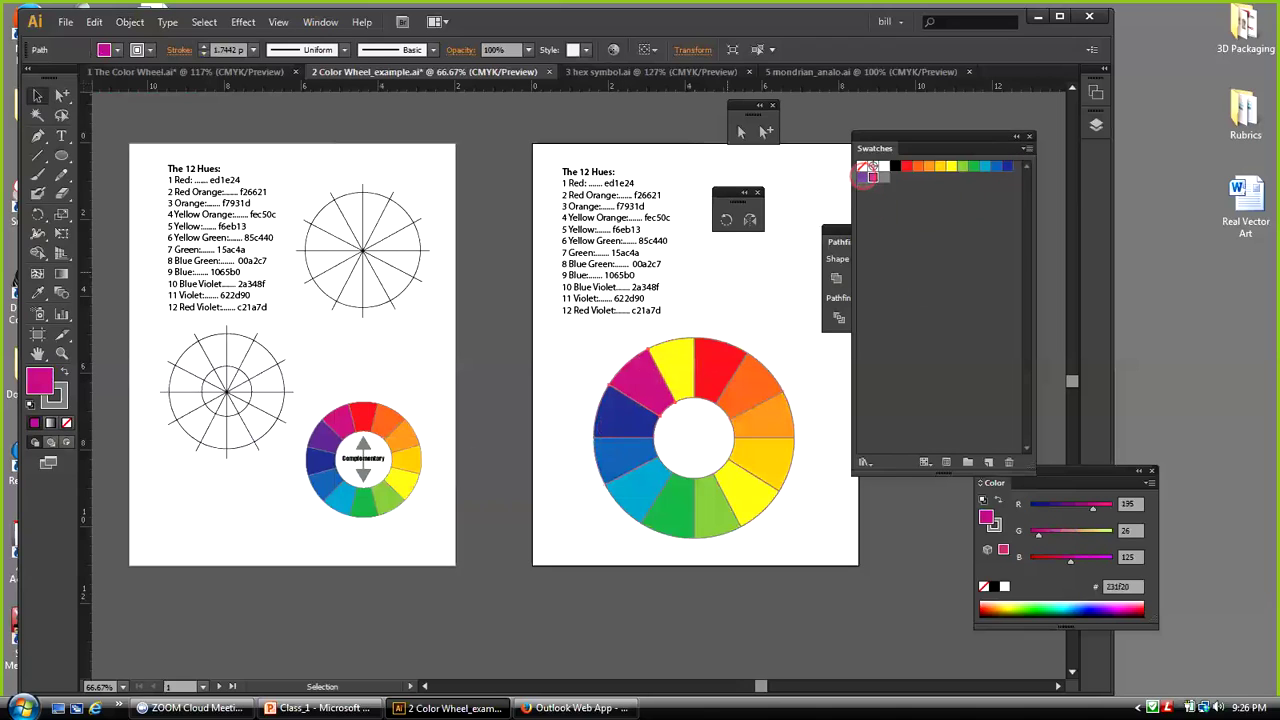
click(865, 176)
click(674, 362)
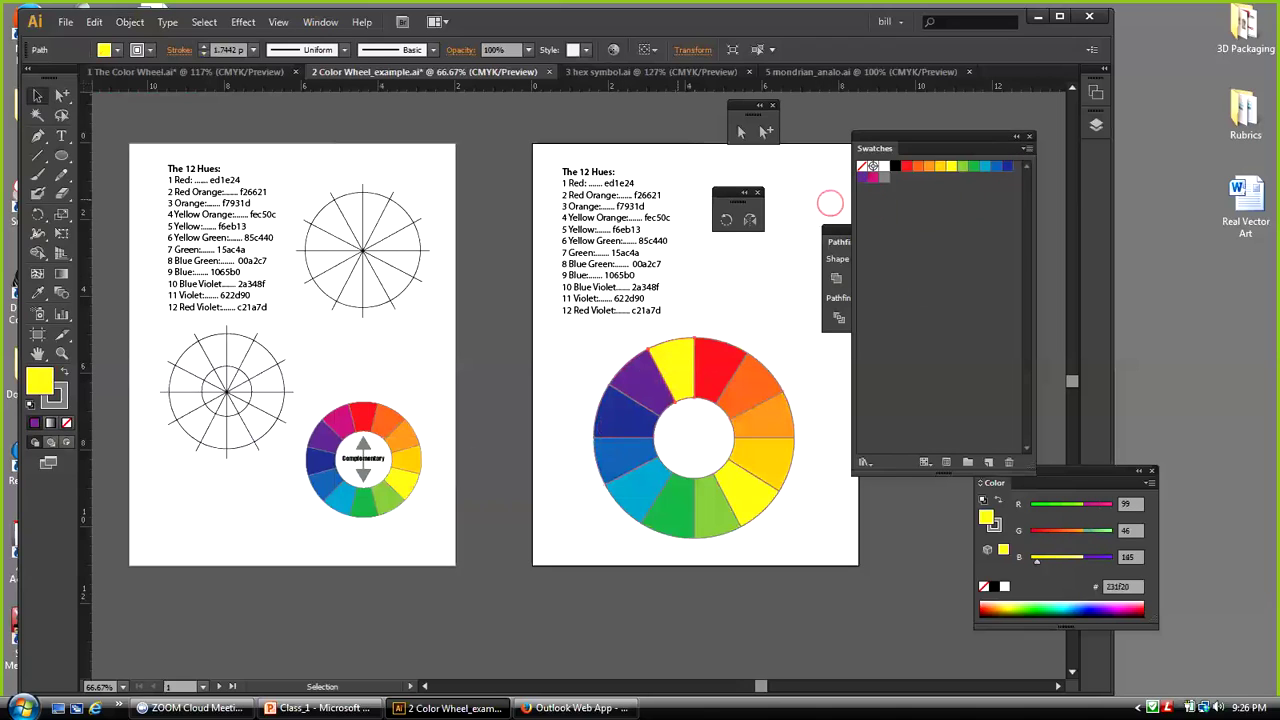
click(870, 176)
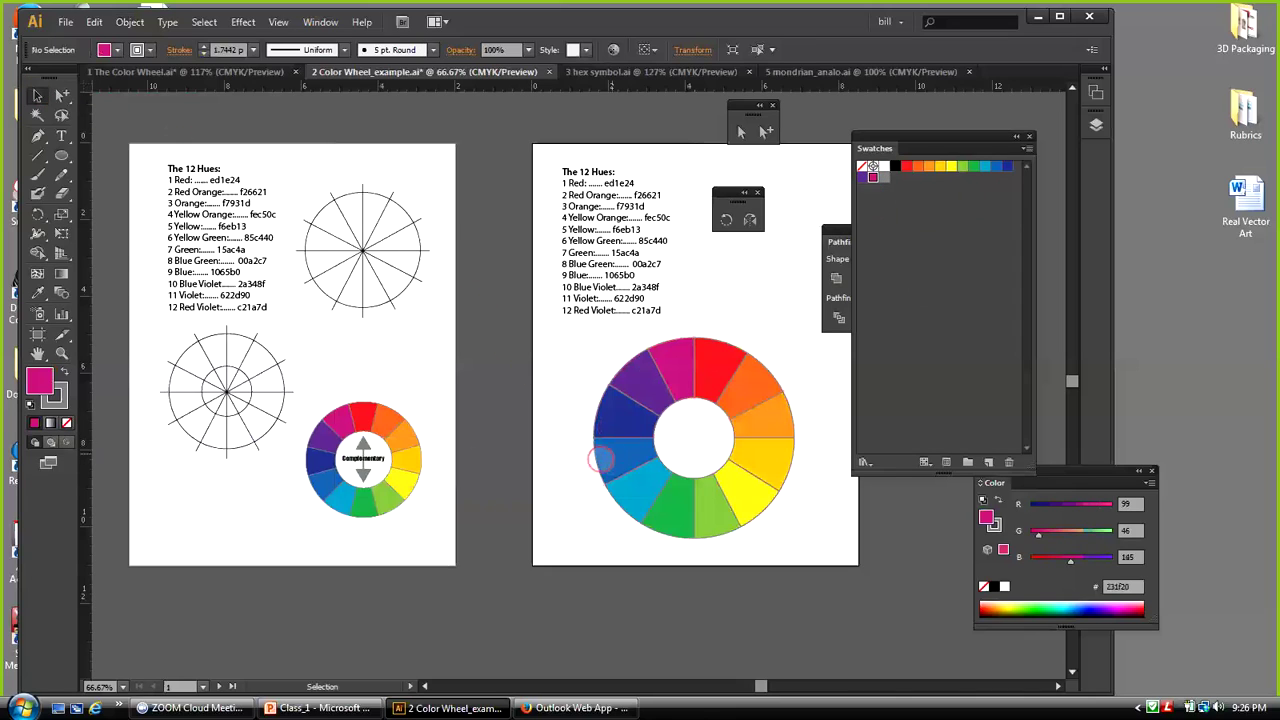
key(ctrl+shift+a)
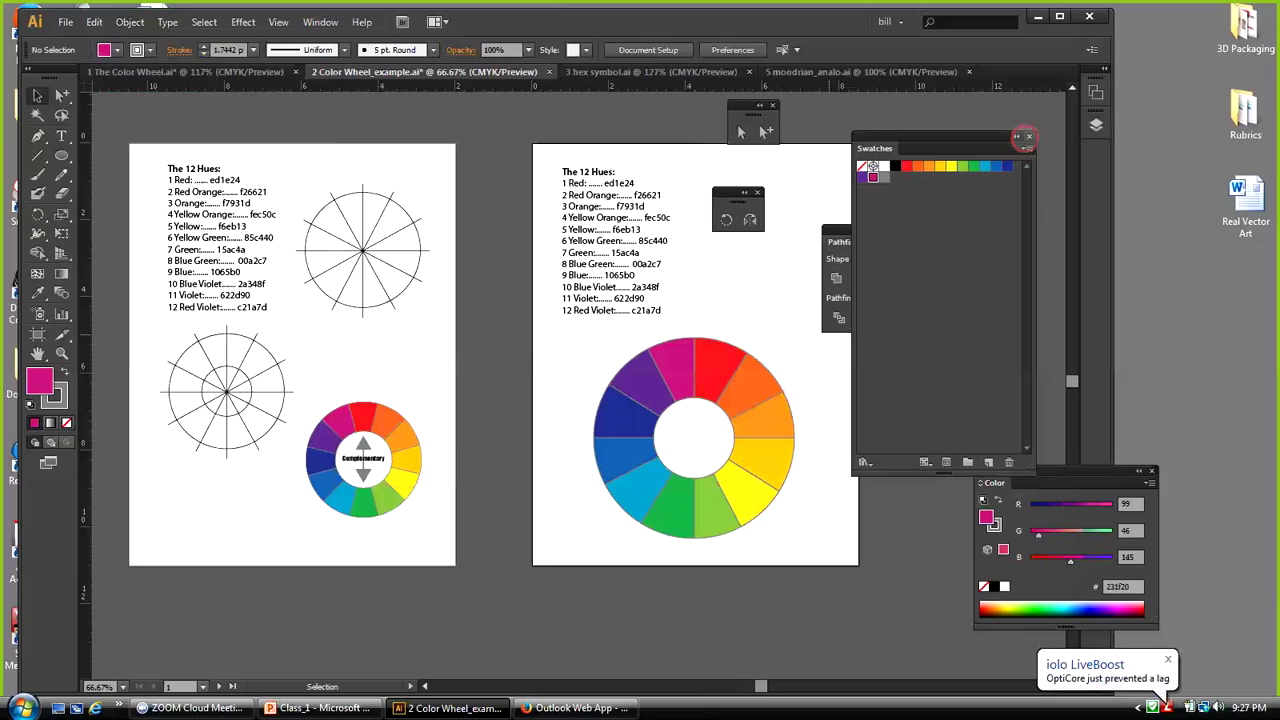
Collapse the Swatches panel and close the Pathfinder and Color panels
click(1015, 135)
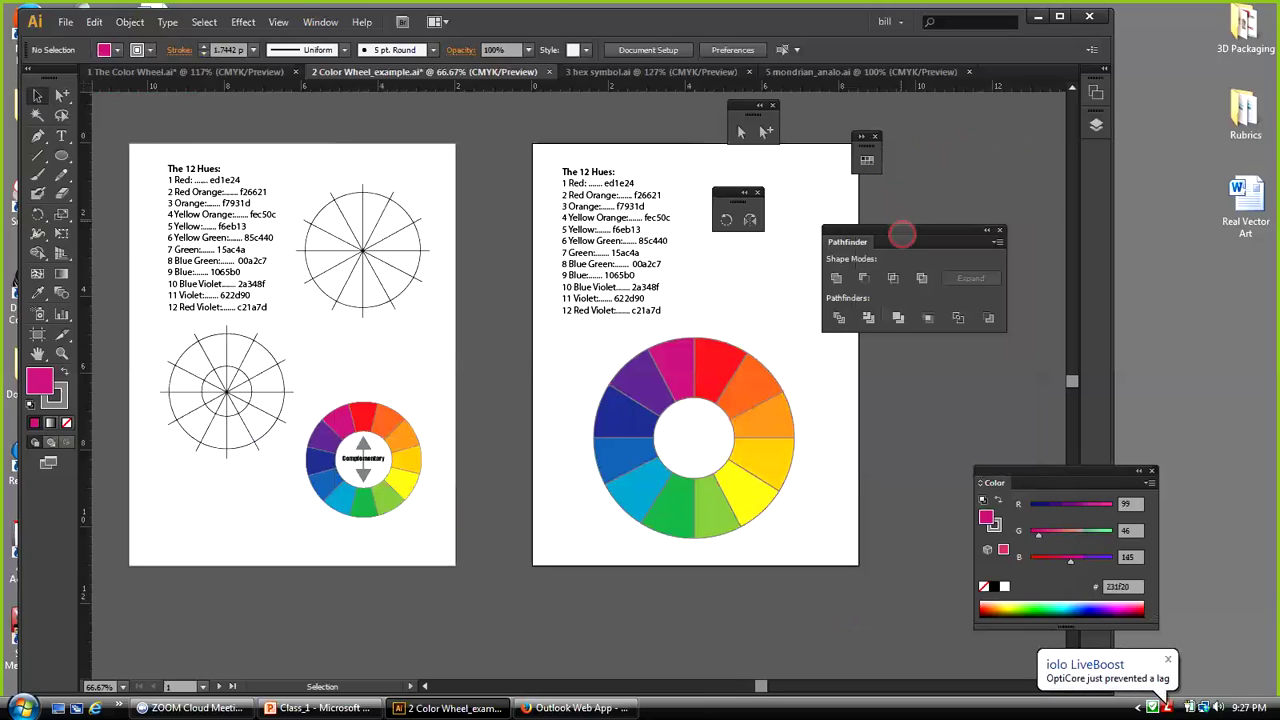
click(999, 230)
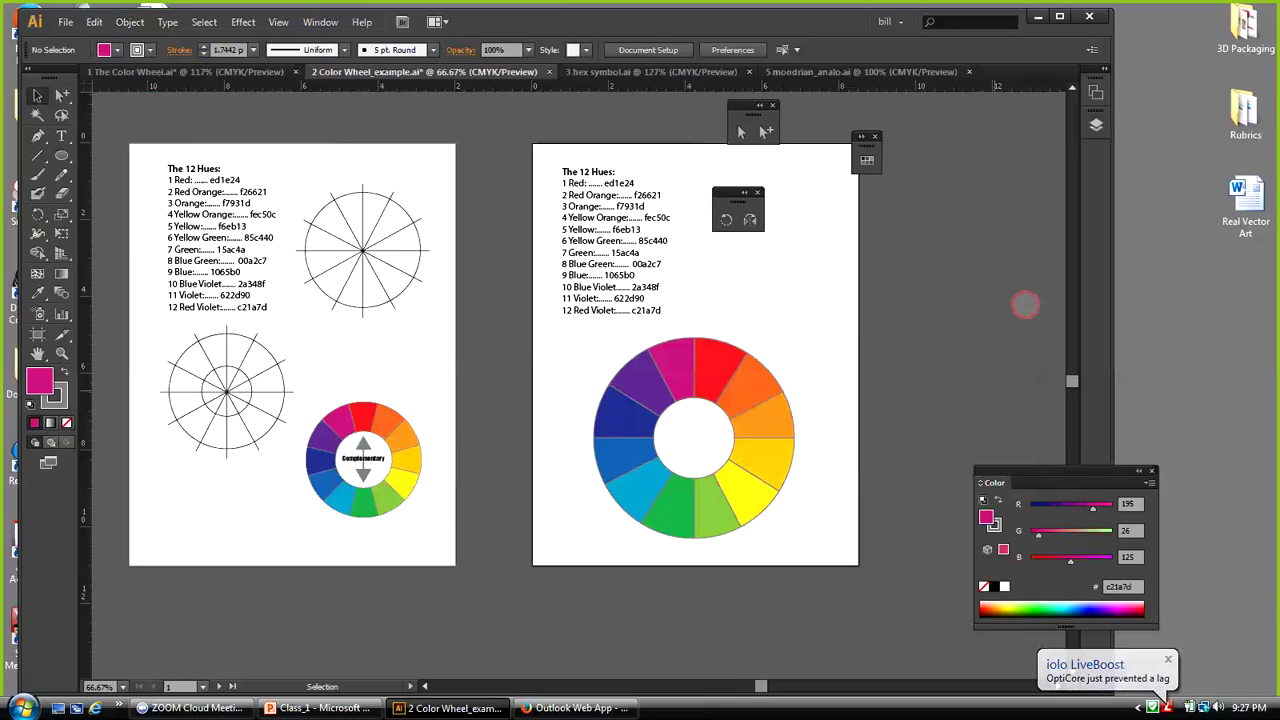
drag(1029, 470, 881, 255)
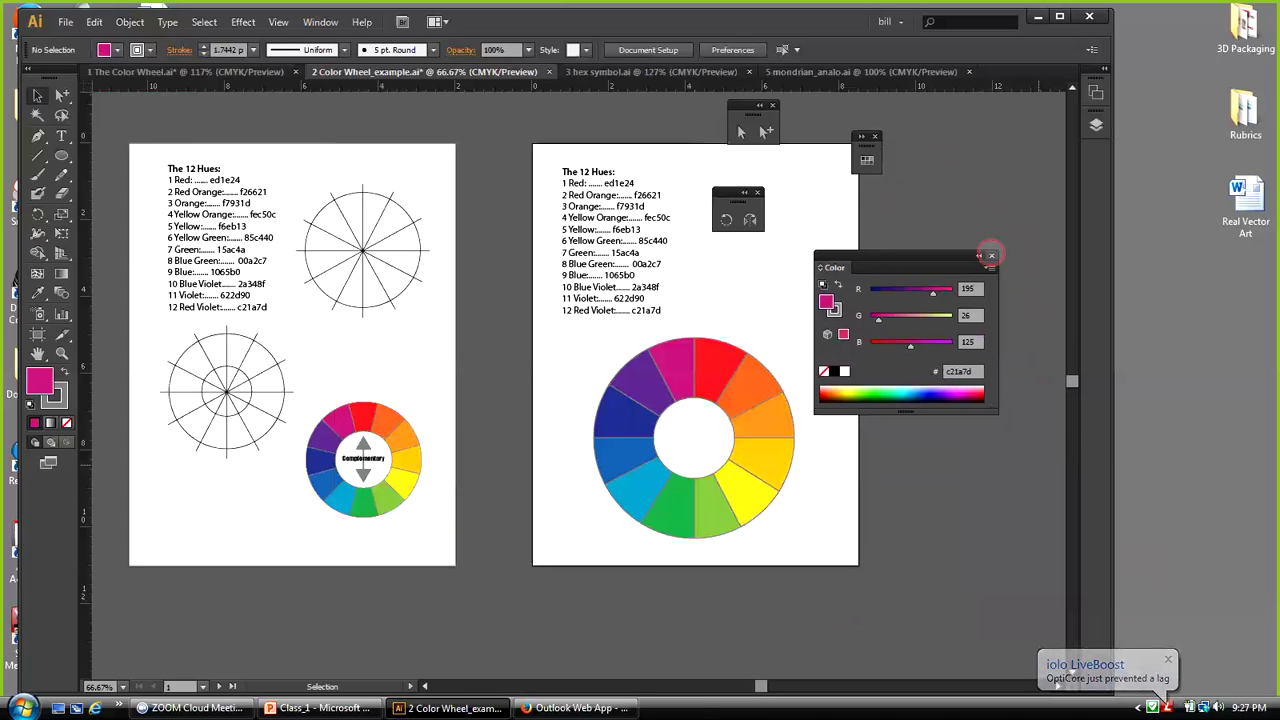
click(991, 255)
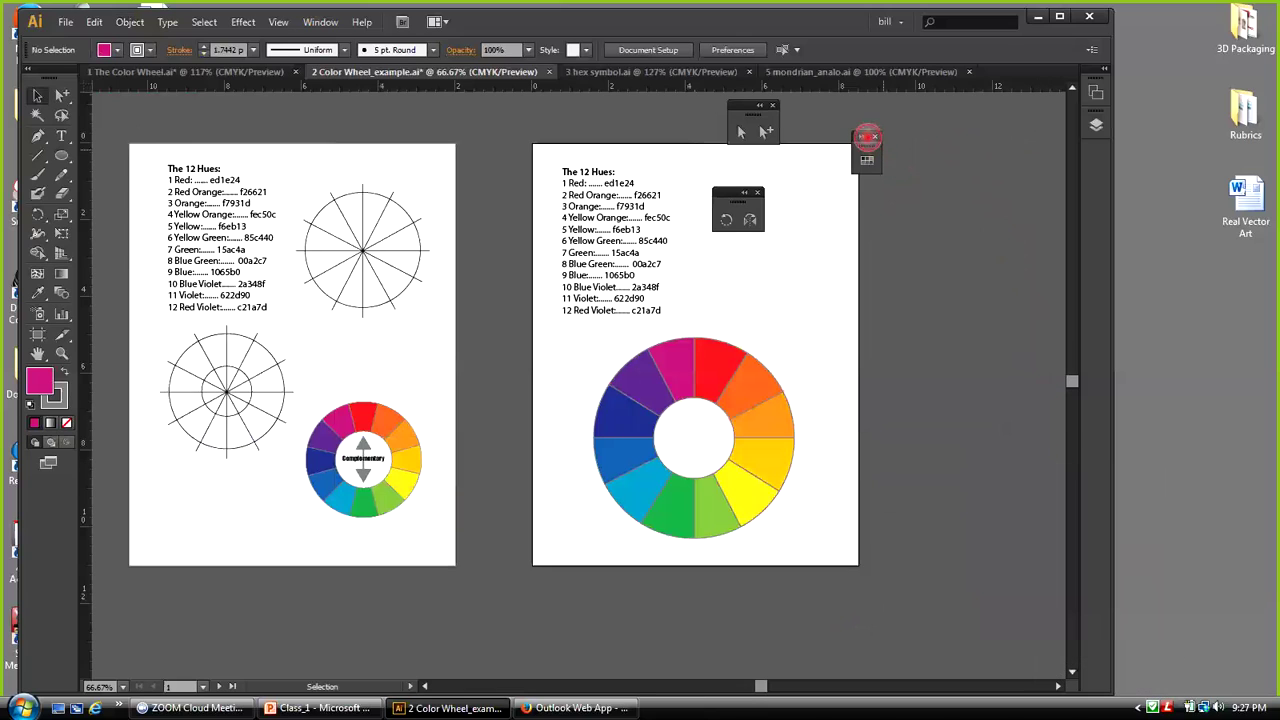
Rotate the whole right wheel half a wedge so red sits centred at the top
click(33, 94)
drag(592, 344, 800, 540)
click(37, 214)
drag(726, 360, 700, 356)
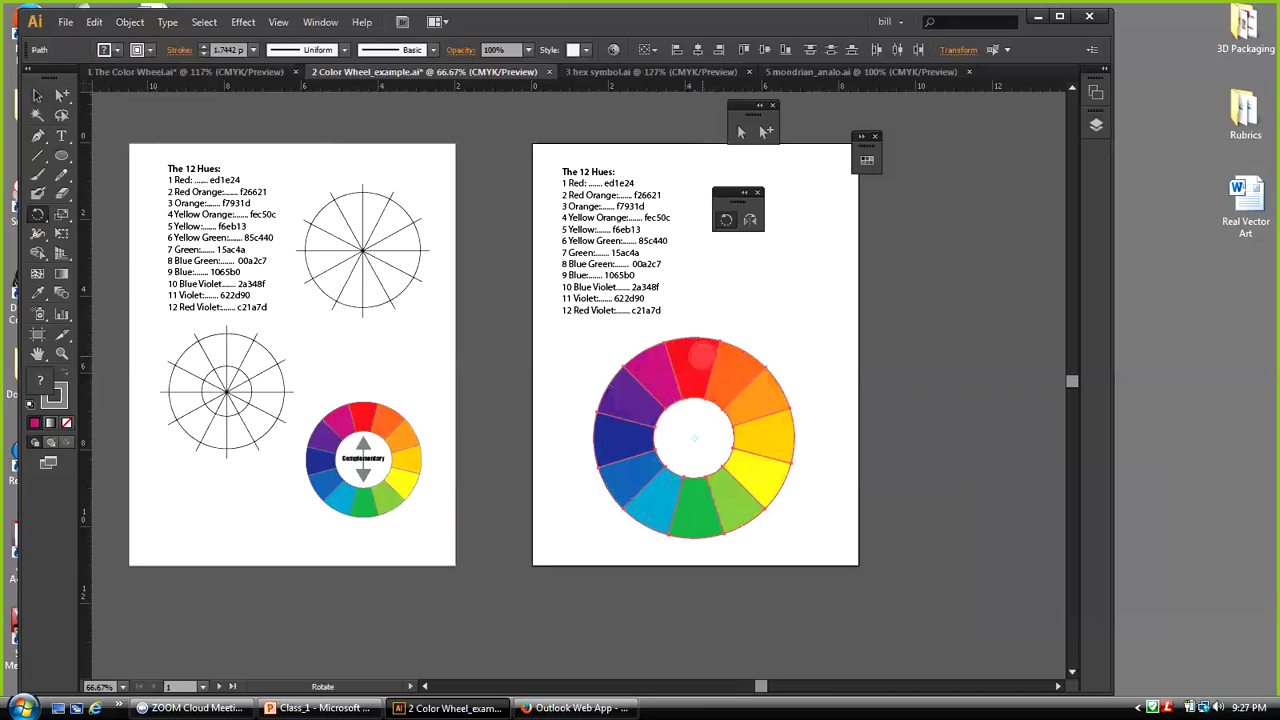
click(37, 95)
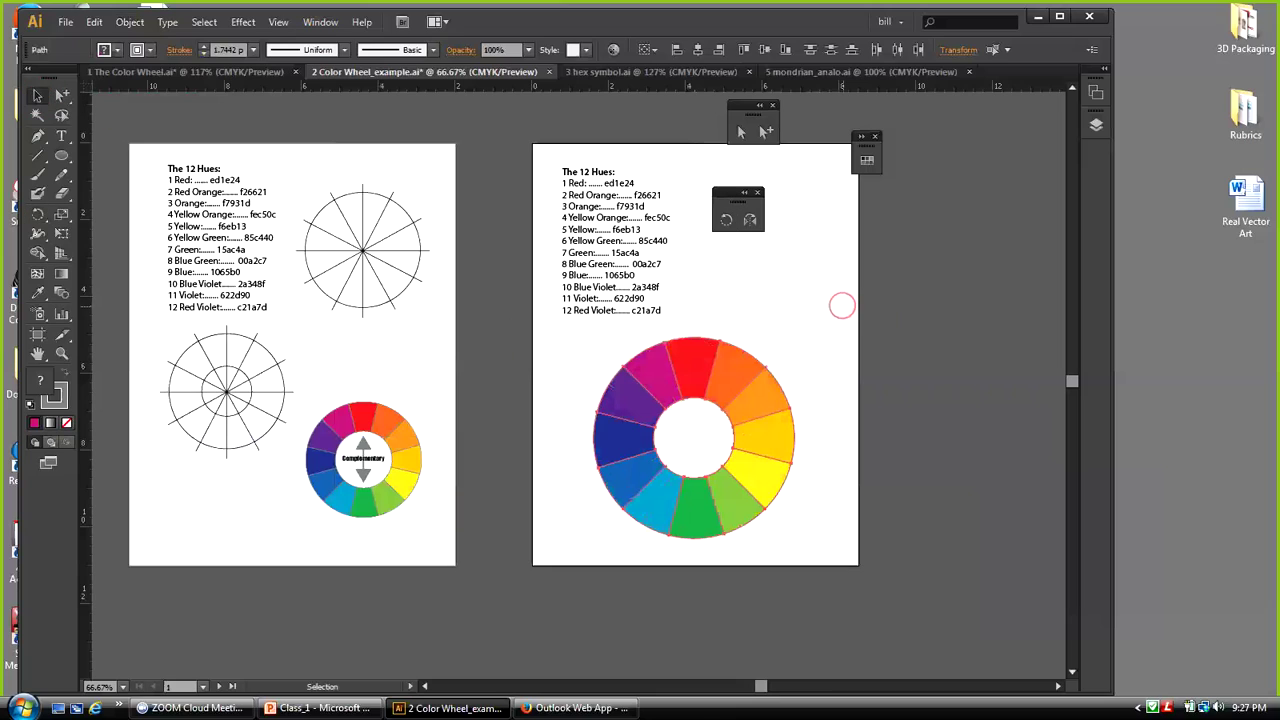
Marquee-select the wheel's right-side and left-side wedges, leaving out the red and green pair
click(821, 403)
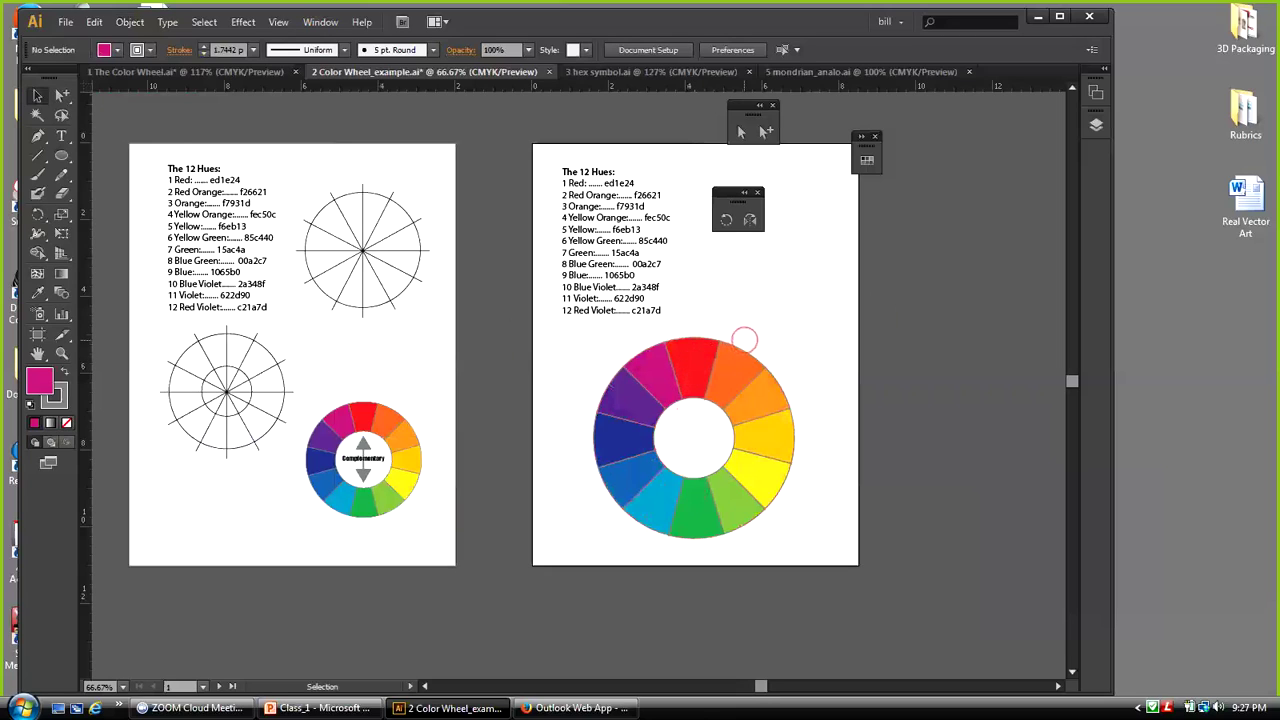
drag(744, 340, 786, 526)
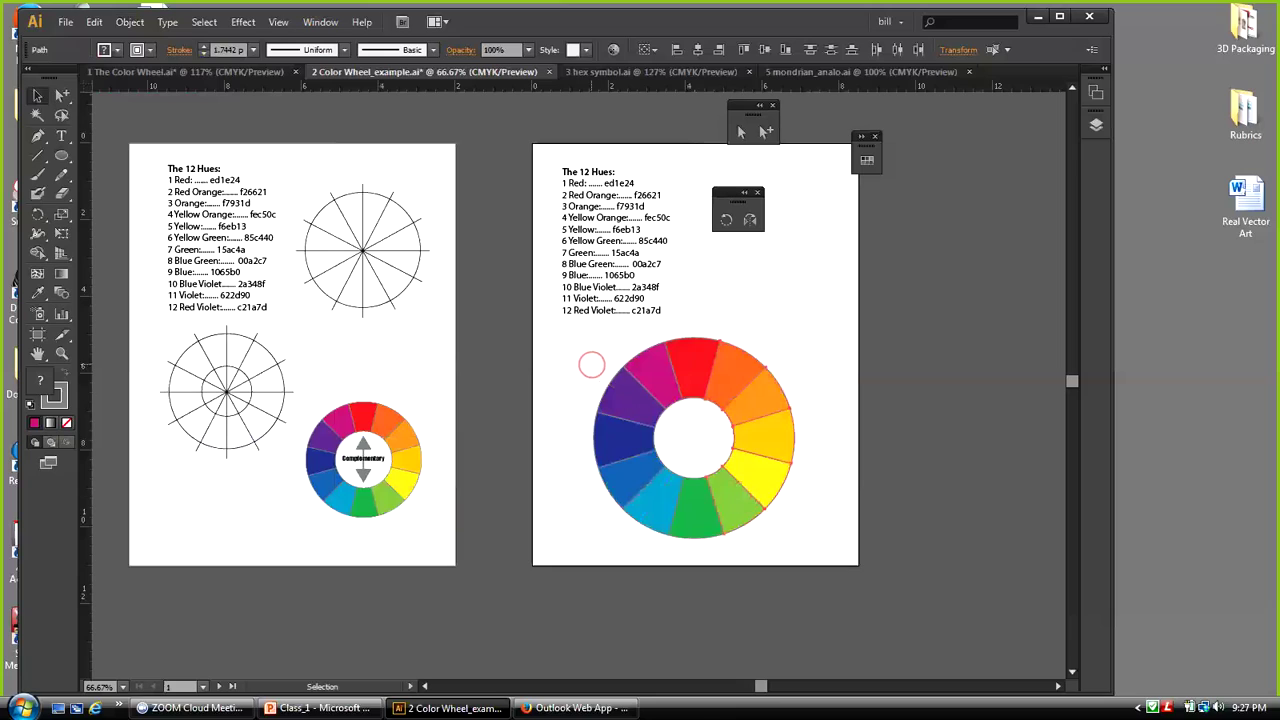
drag(606, 351, 651, 524)
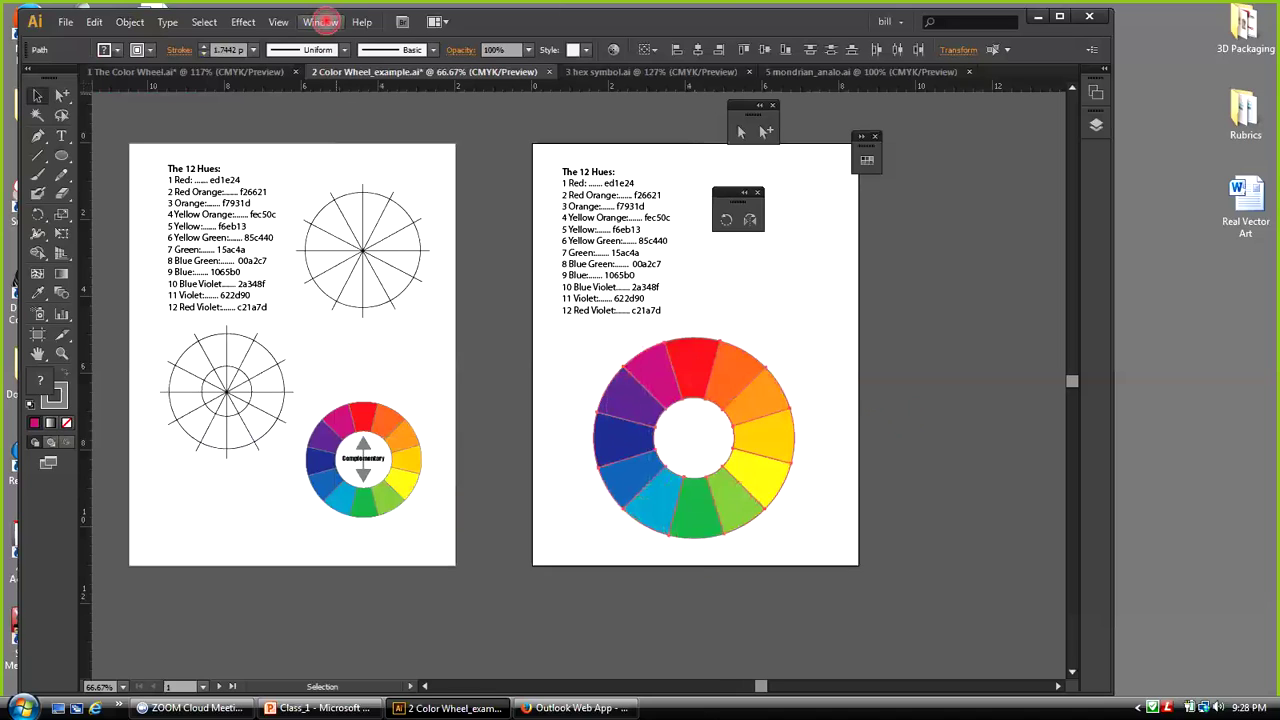
Open the Transparency panel from the Window menu and place it right of the colour wheel
click(322, 21)
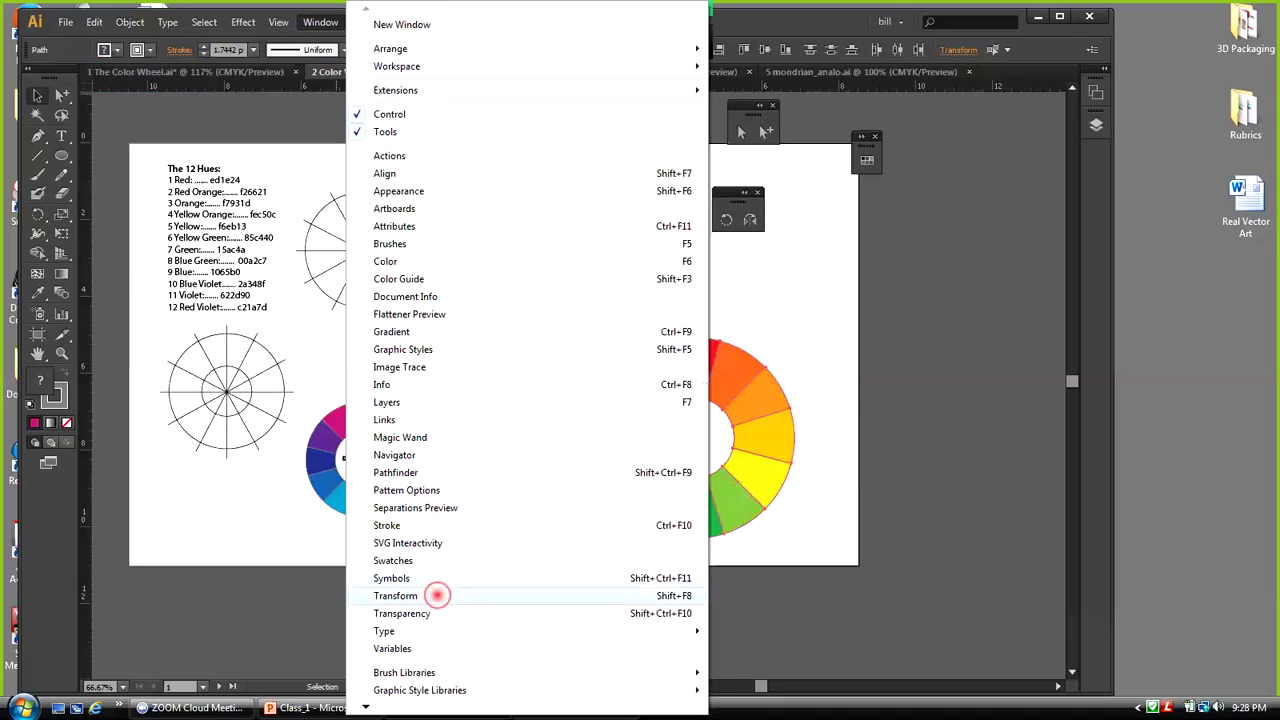
click(432, 612)
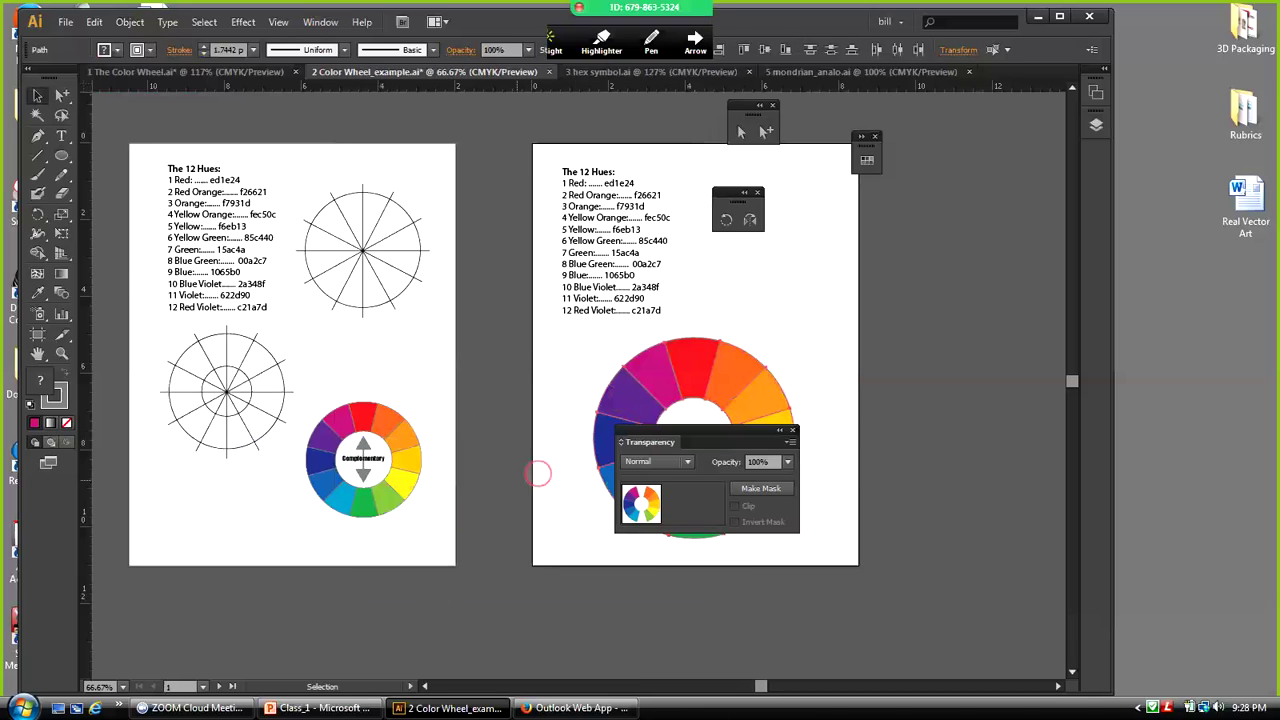
drag(659, 430, 890, 338)
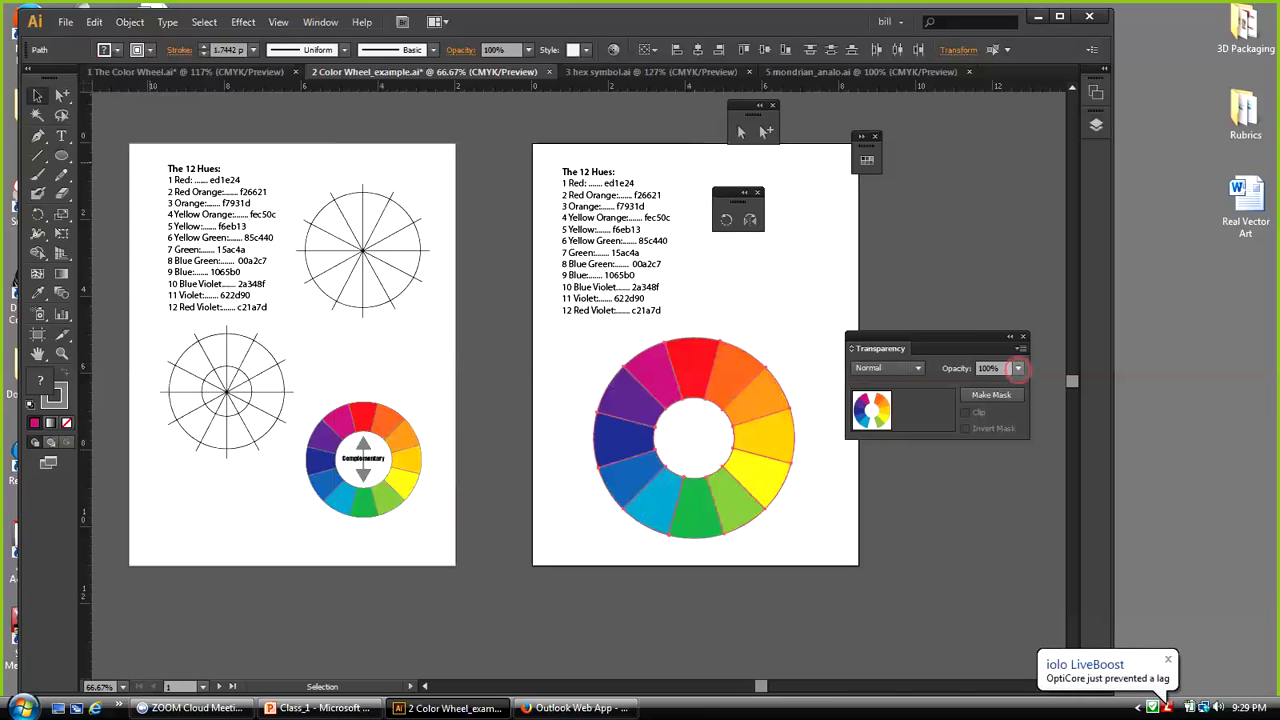
Fade the selected non-complementary wedges to 40% opacity, then zoom in on the Complementary wheel
click(1017, 368)
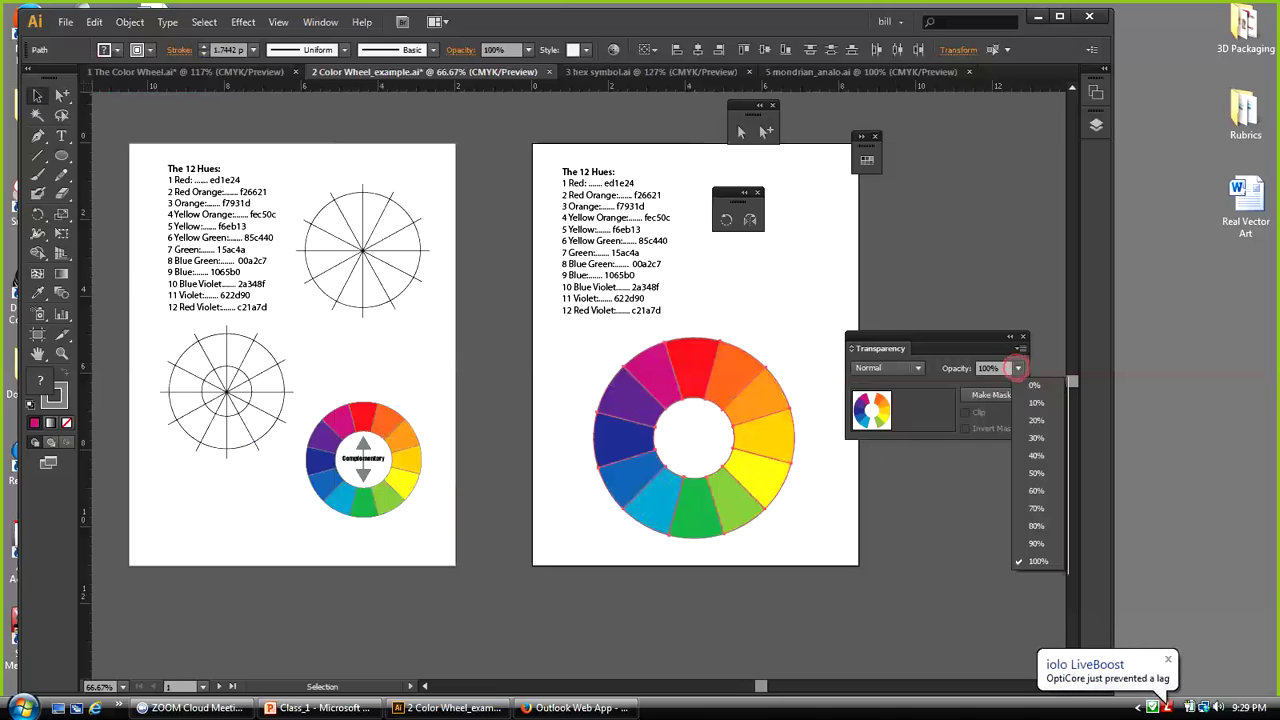
click(1035, 437)
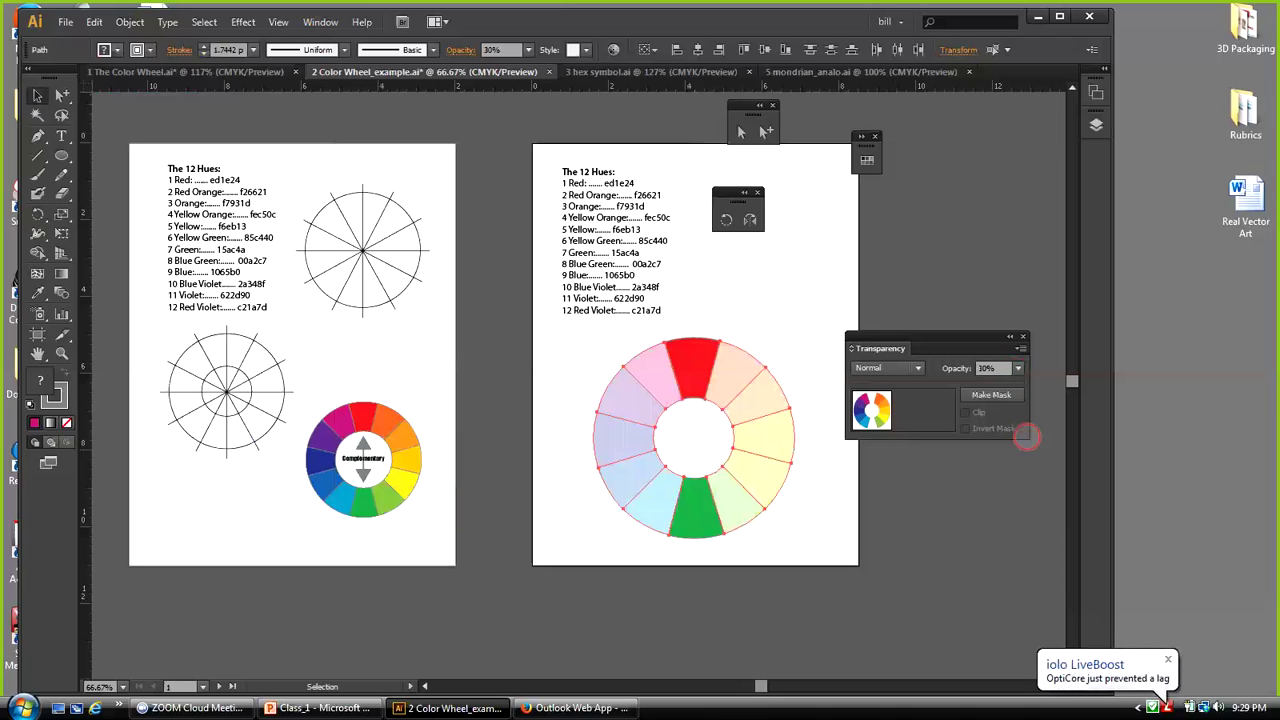
click(1018, 368)
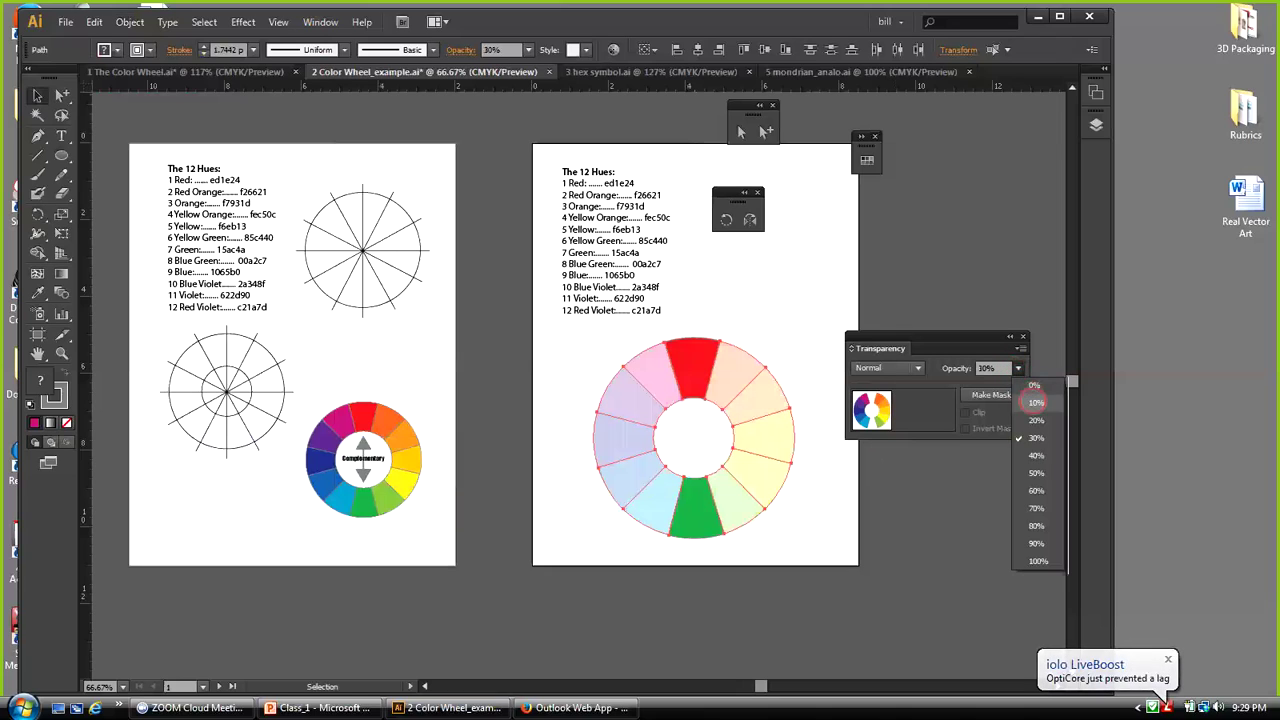
click(1036, 455)
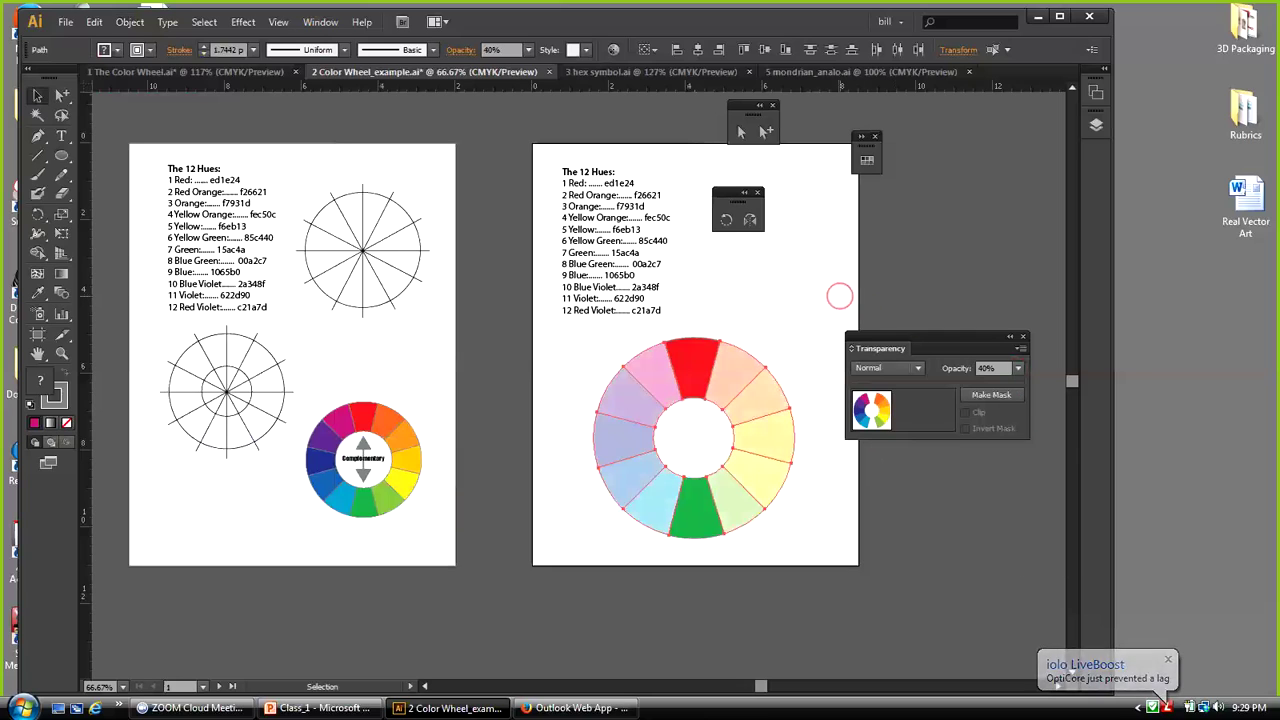
click(839, 295)
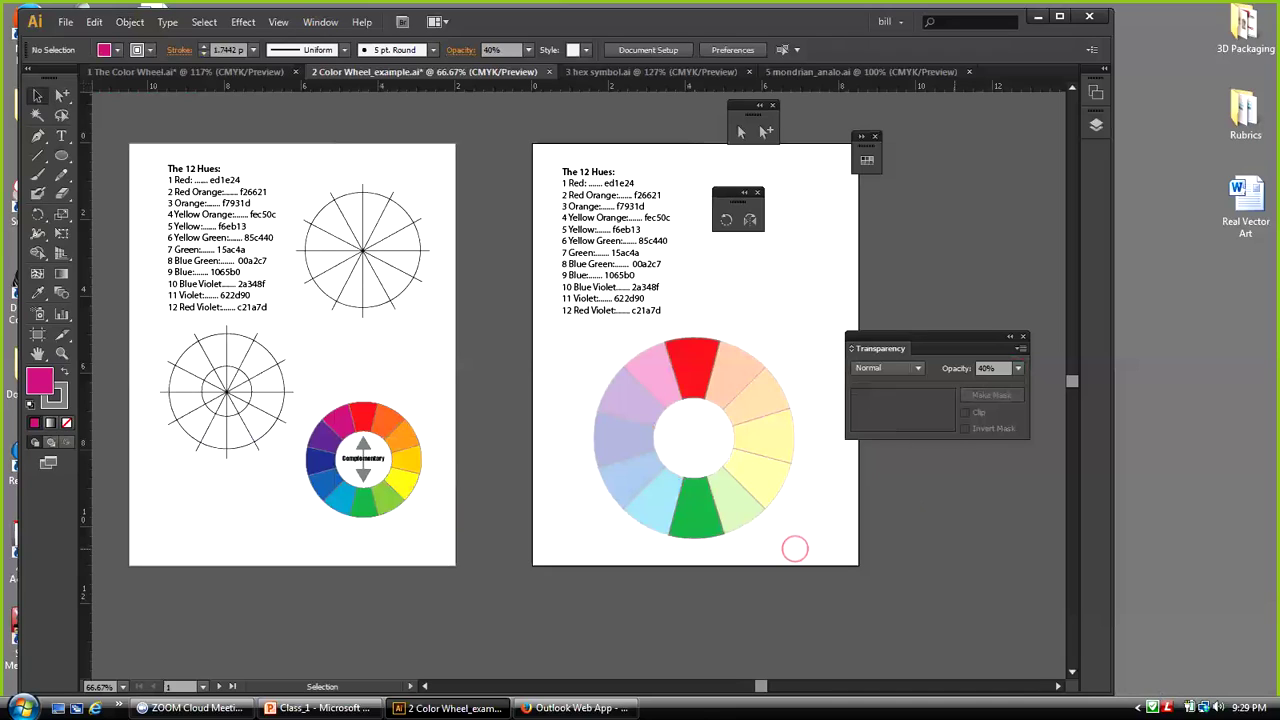
drag(300, 418, 444, 466)
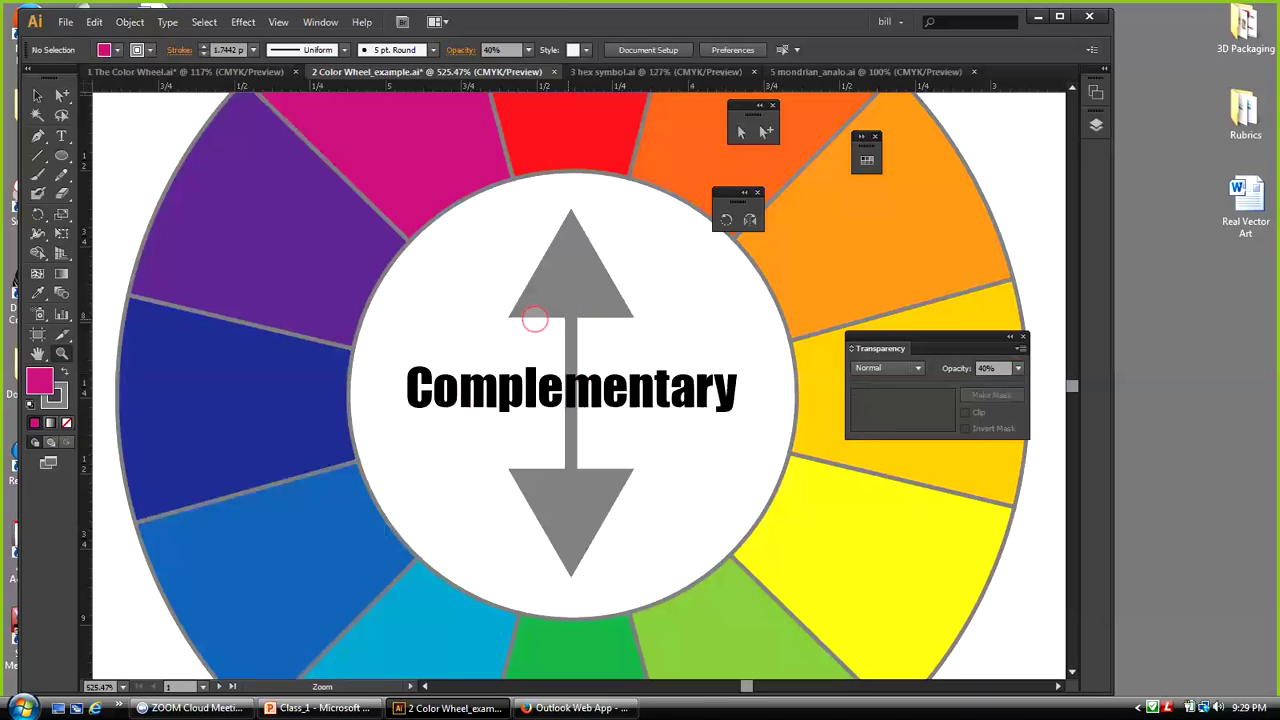
Zoom out twice to 300%, move the Transparency panel aside, and fit the artboard in the window
click(278, 21)
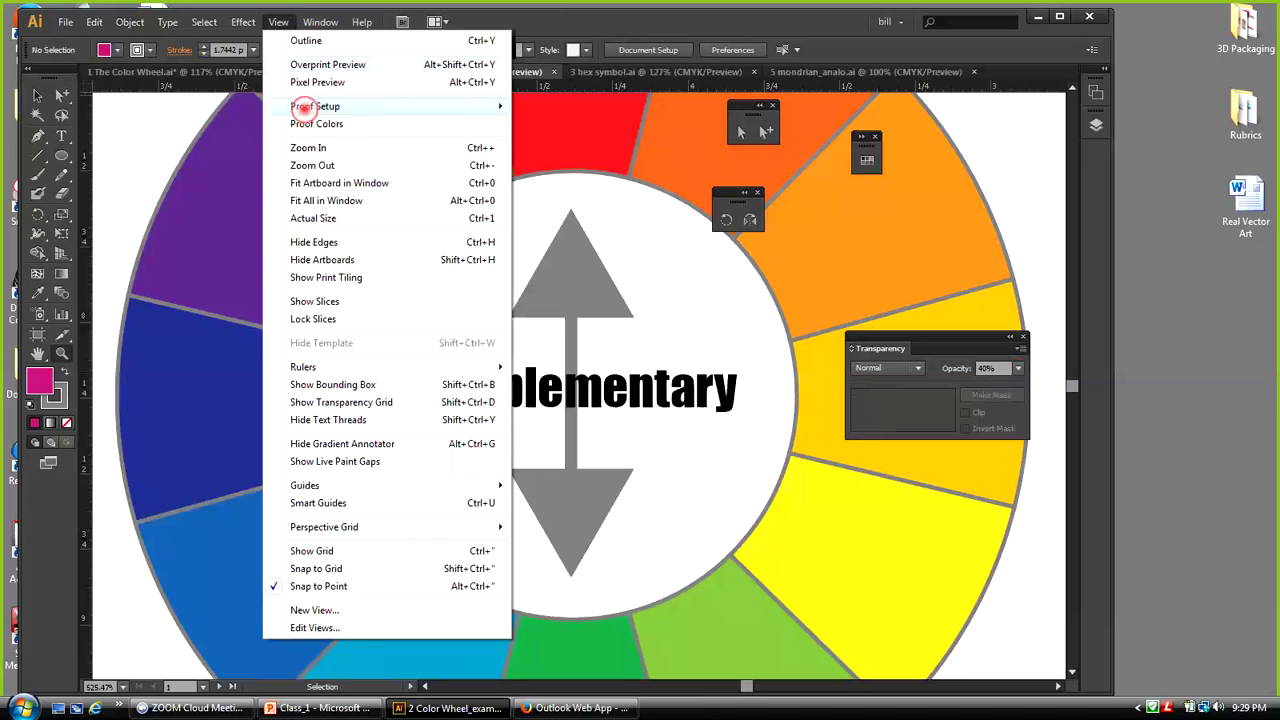
click(300, 163)
click(278, 21)
click(305, 165)
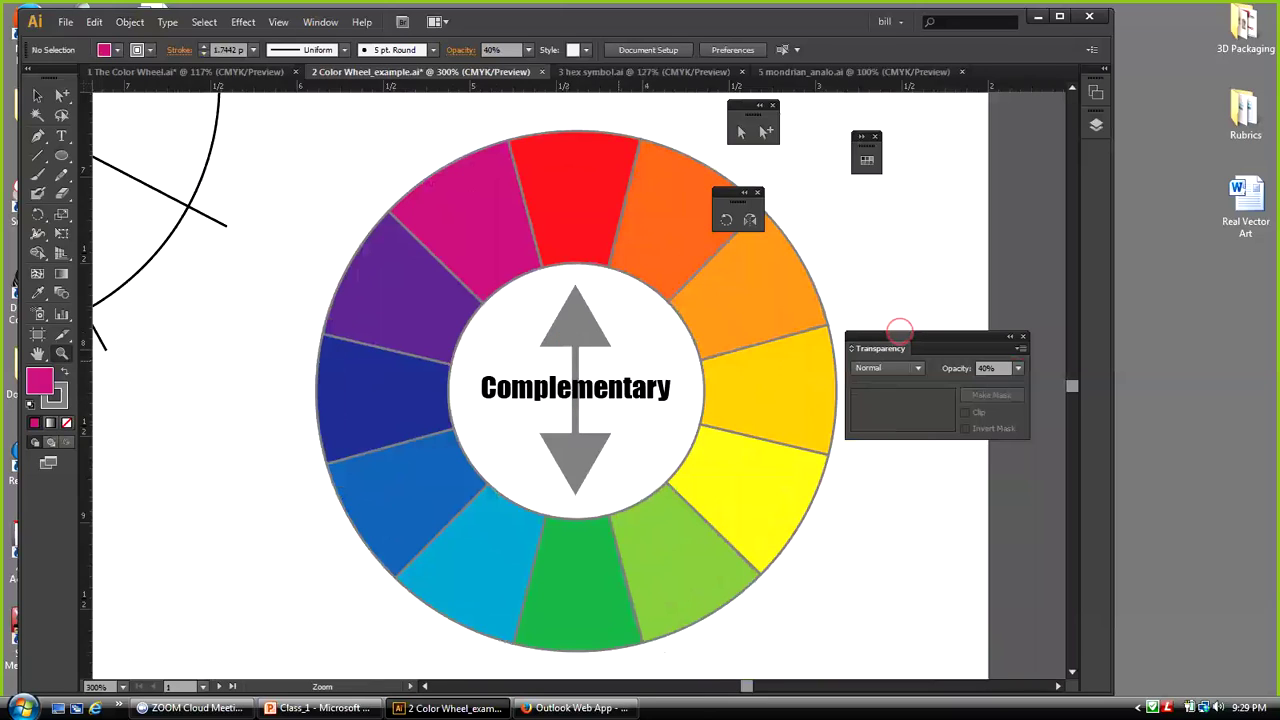
drag(900, 334, 940, 253)
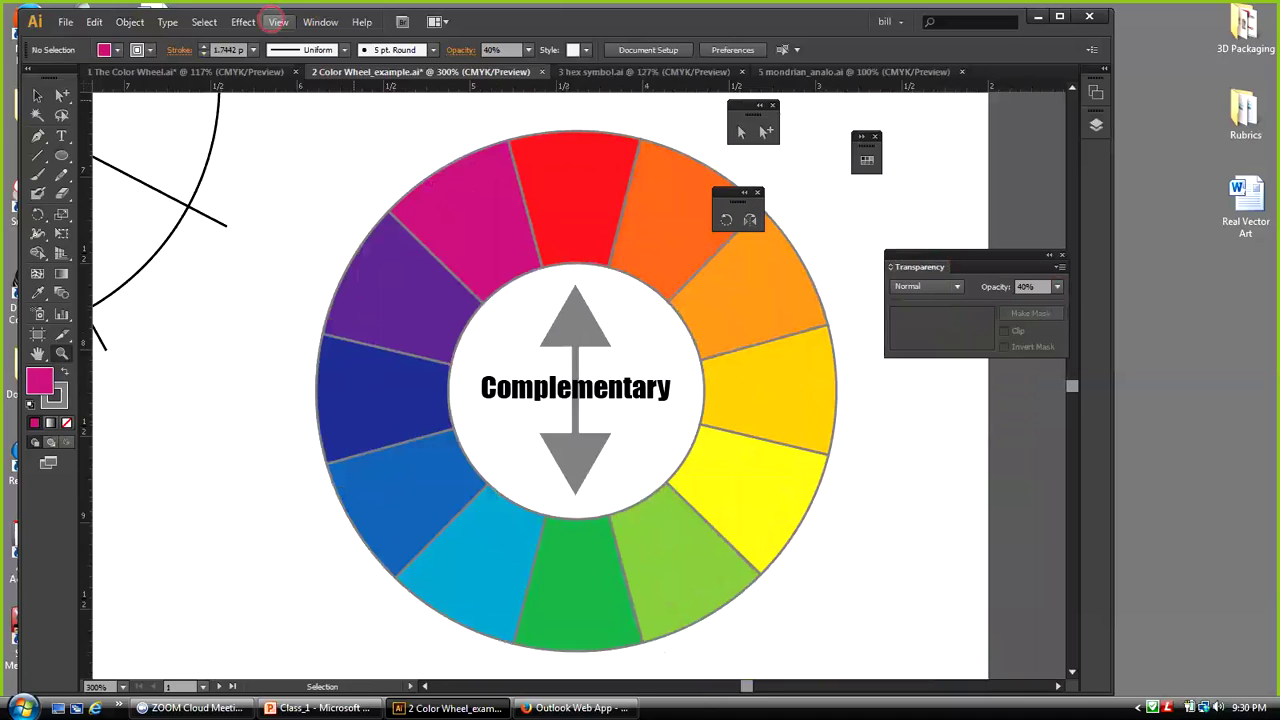
click(273, 22)
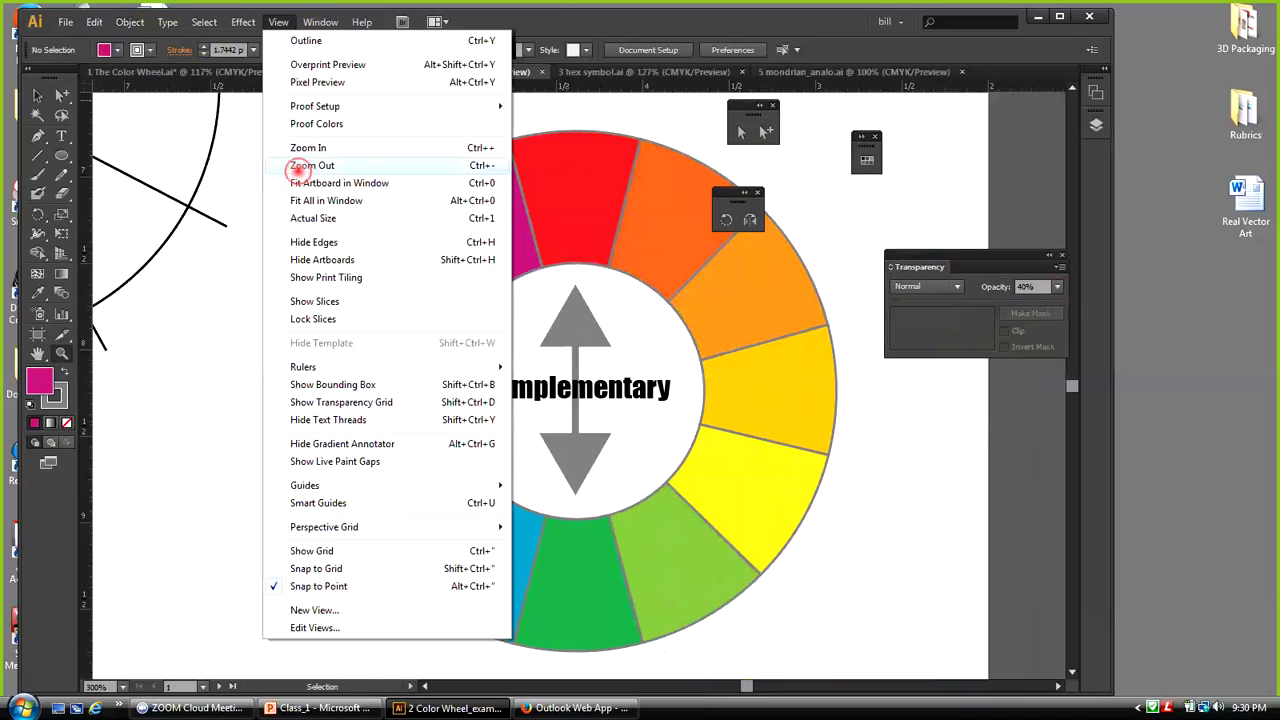
click(300, 182)
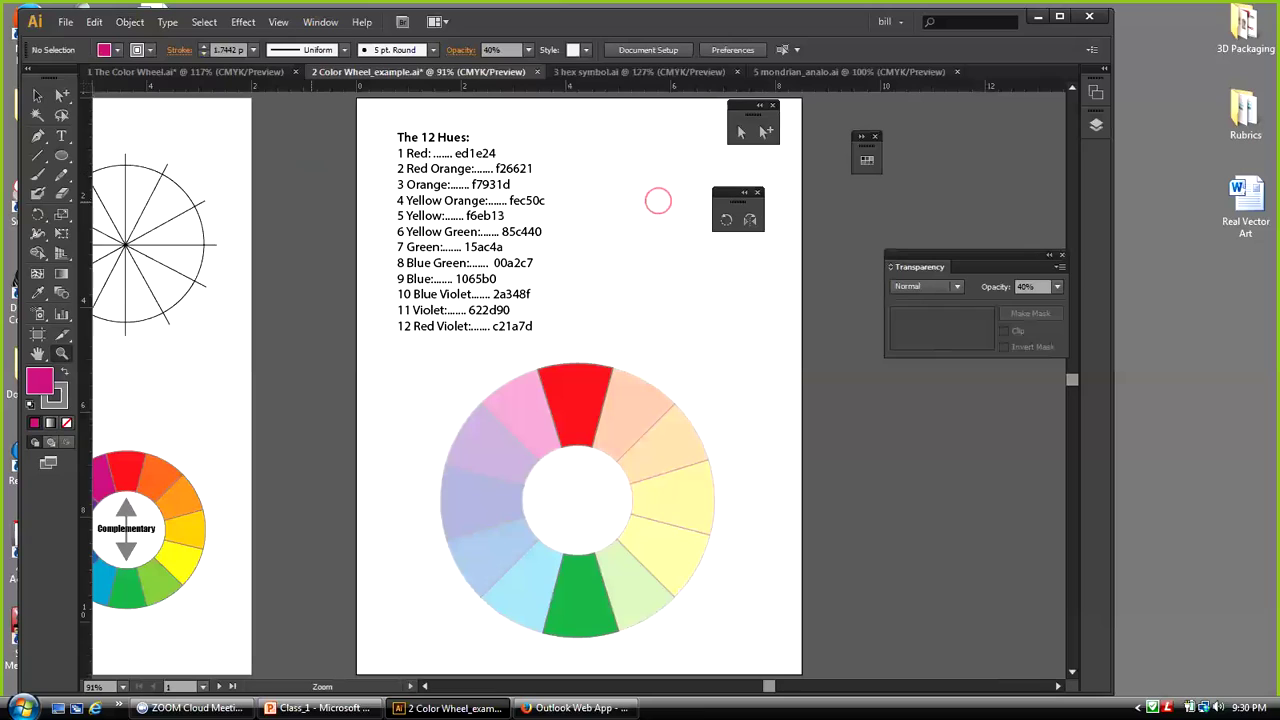
Drag the small floating rotate panel right, off the artboard and clear of the hues list
drag(722, 193, 808, 193)
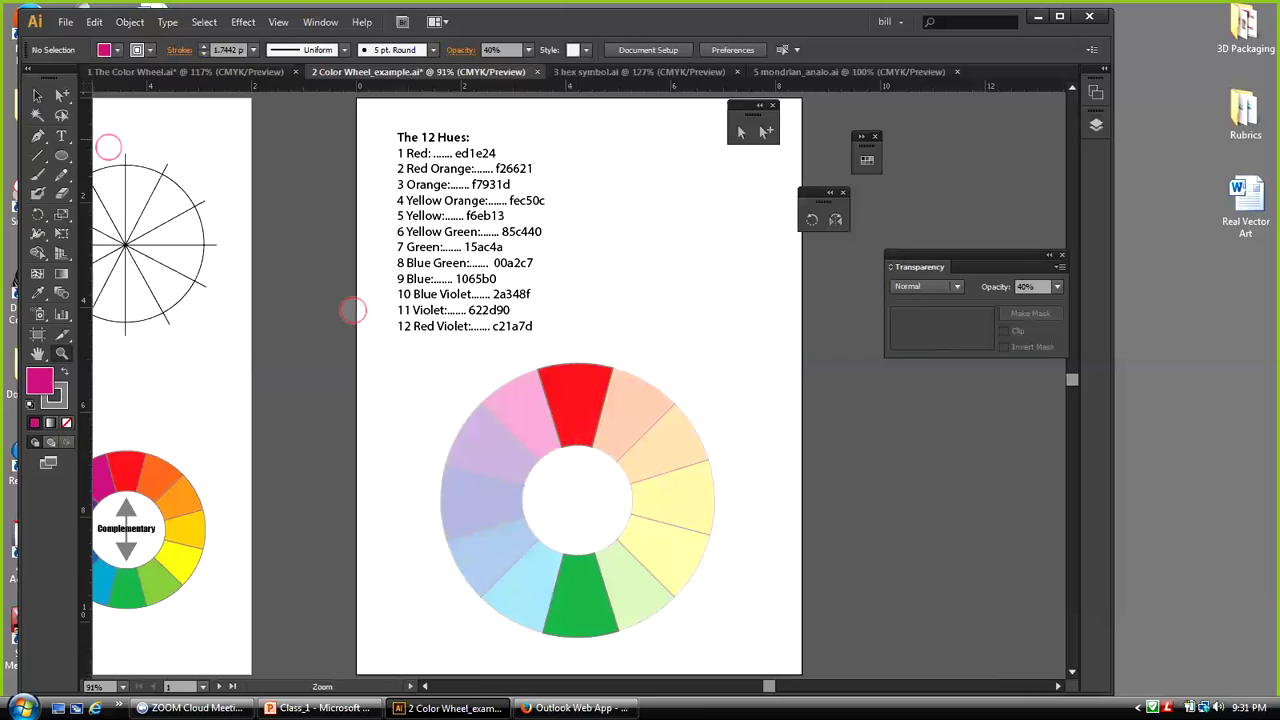
click(37, 95)
Select the whole colour wheel and set all twelve wedges back to 100% opacity
drag(423, 356, 738, 642)
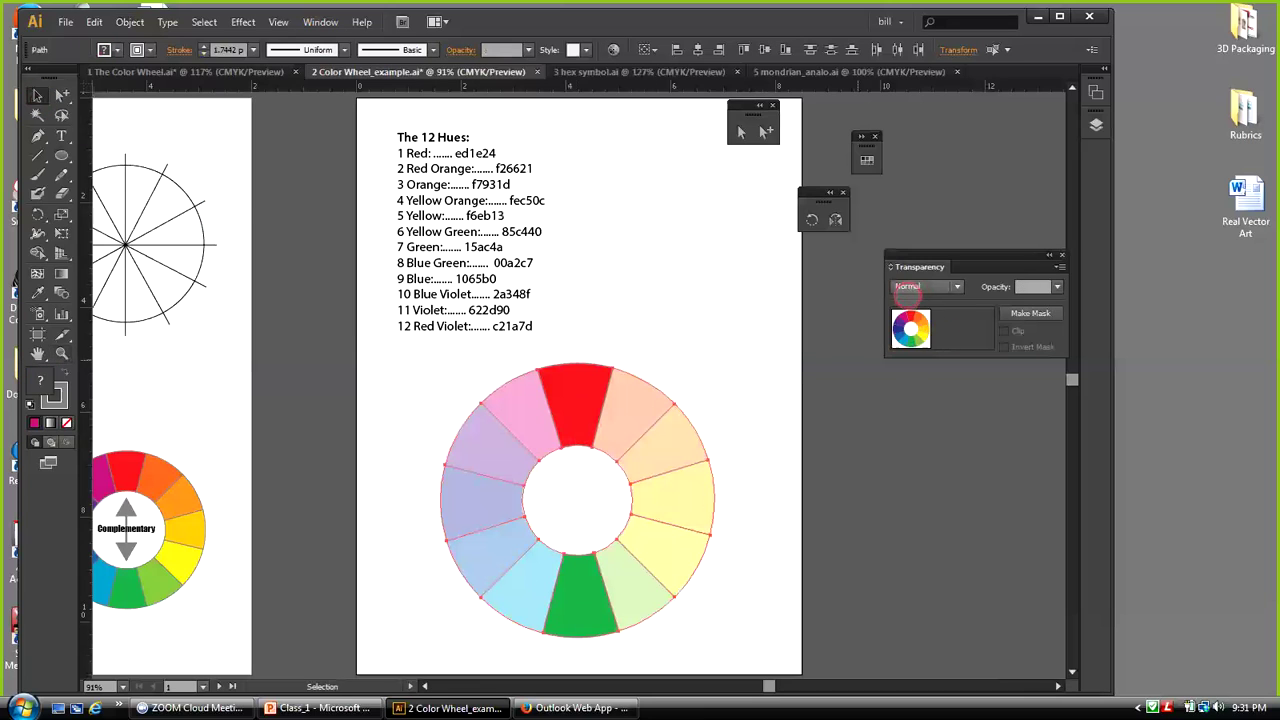
click(1057, 287)
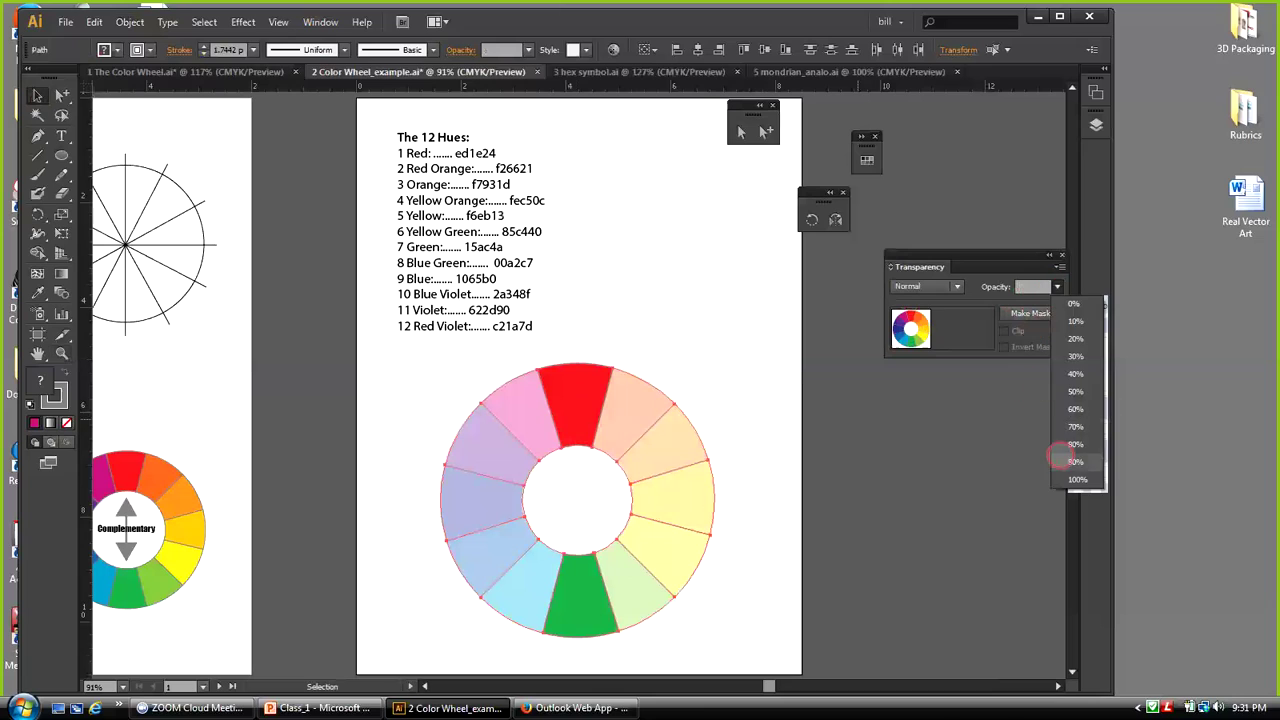
click(1077, 479)
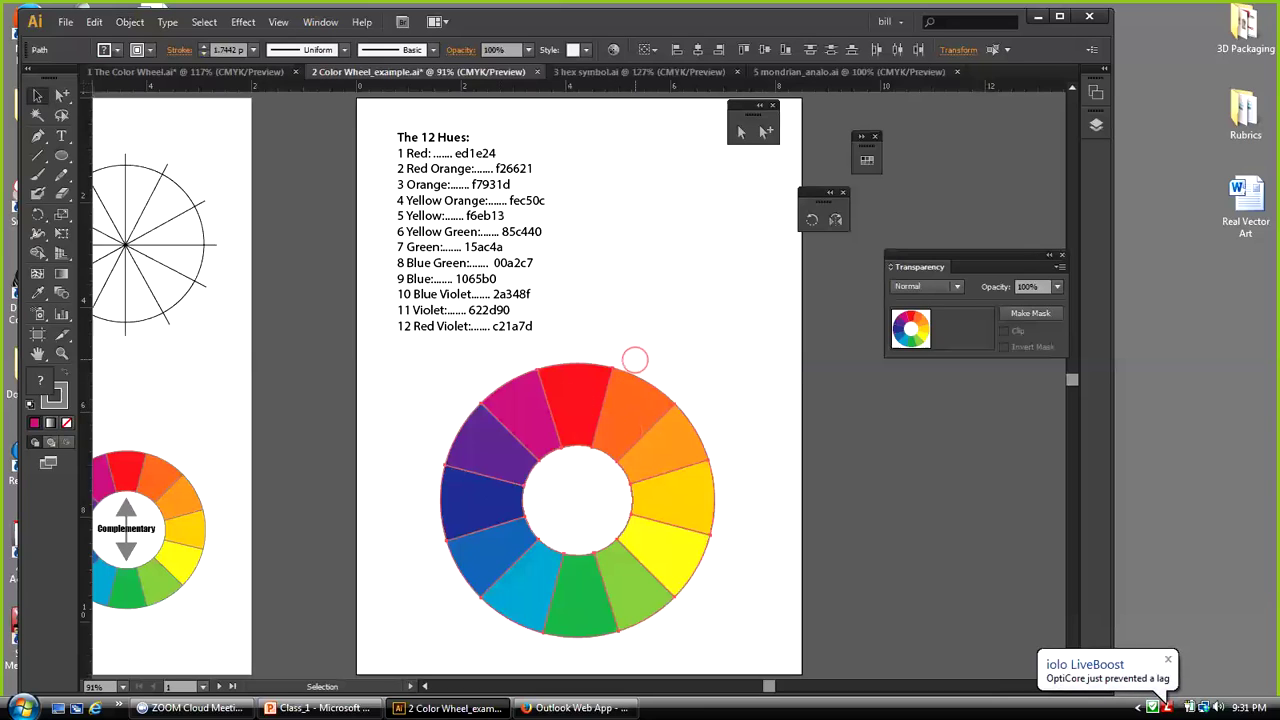
drag(636, 361, 683, 606)
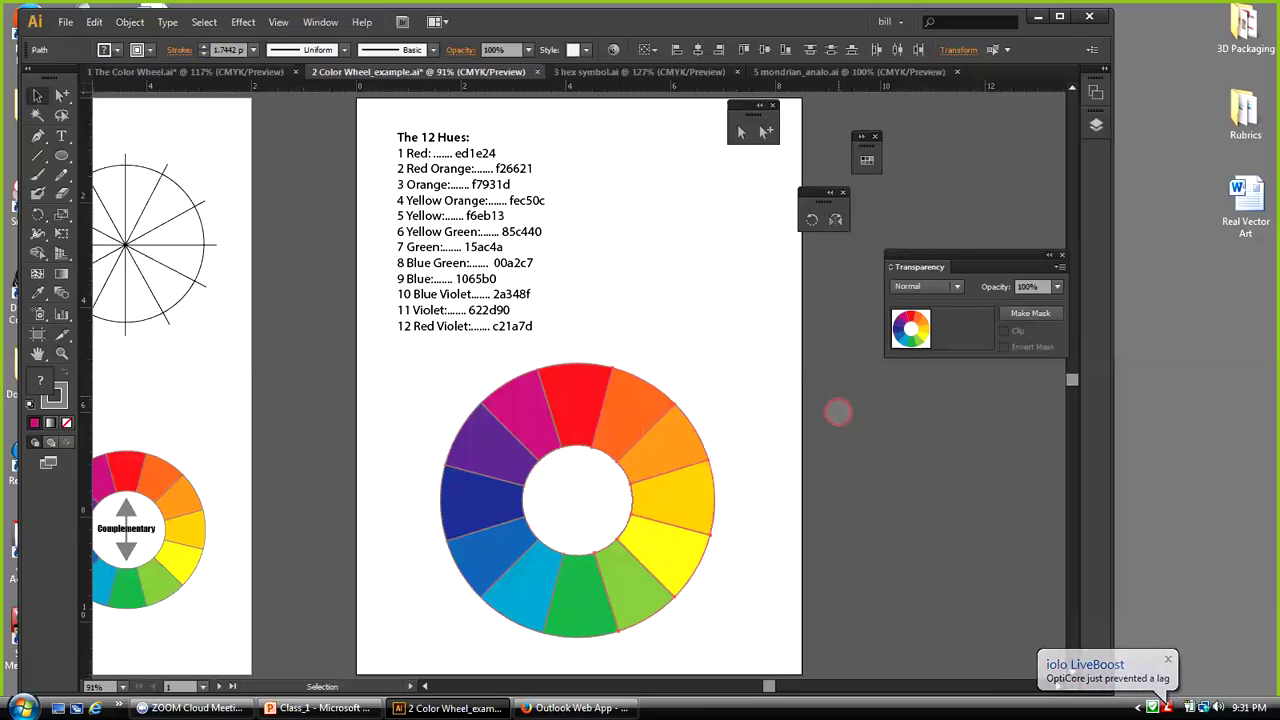
Set the right-hand and left-hand wedges, all but red and green, to 50% opacity
click(1056, 287)
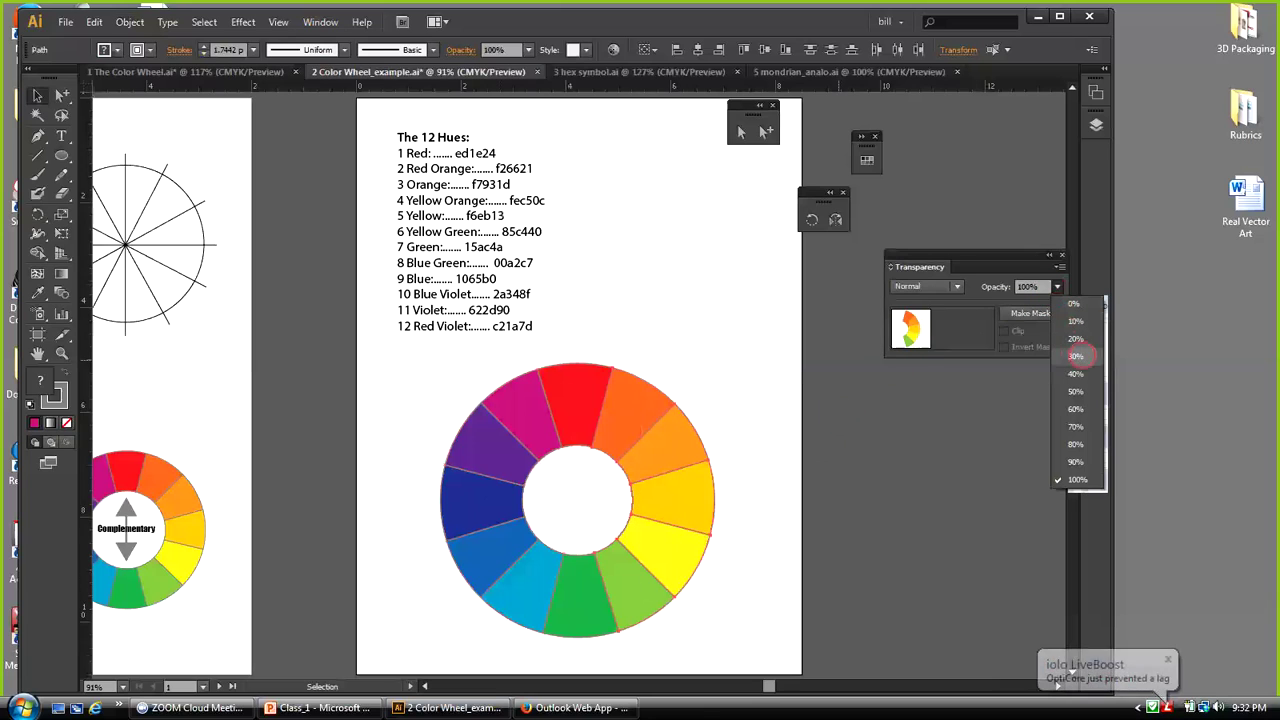
click(1079, 390)
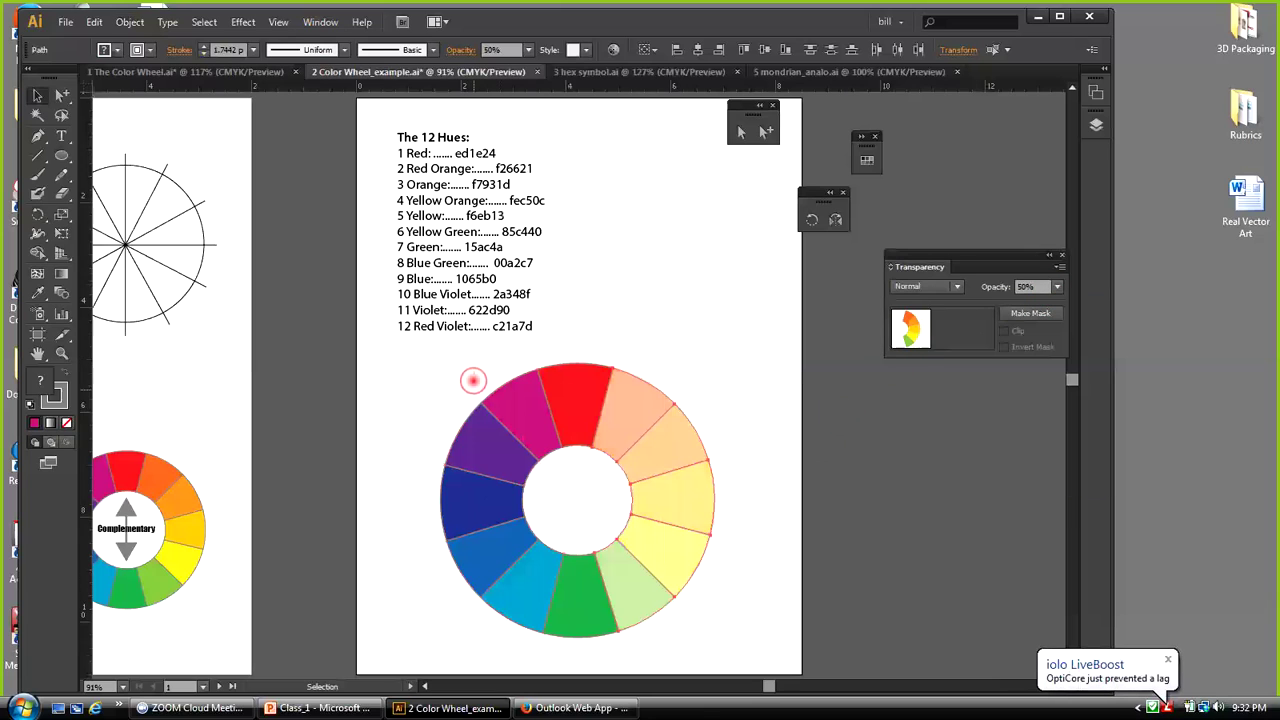
drag(523, 584, 536, 557)
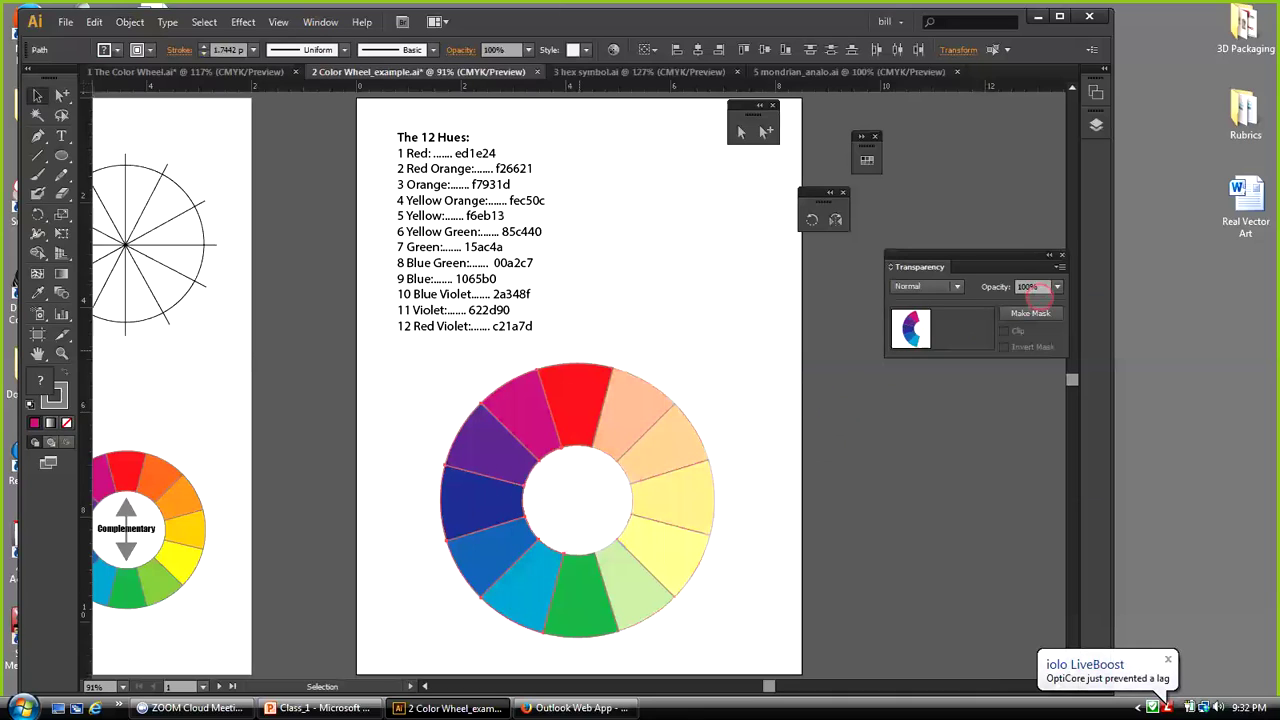
click(1056, 287)
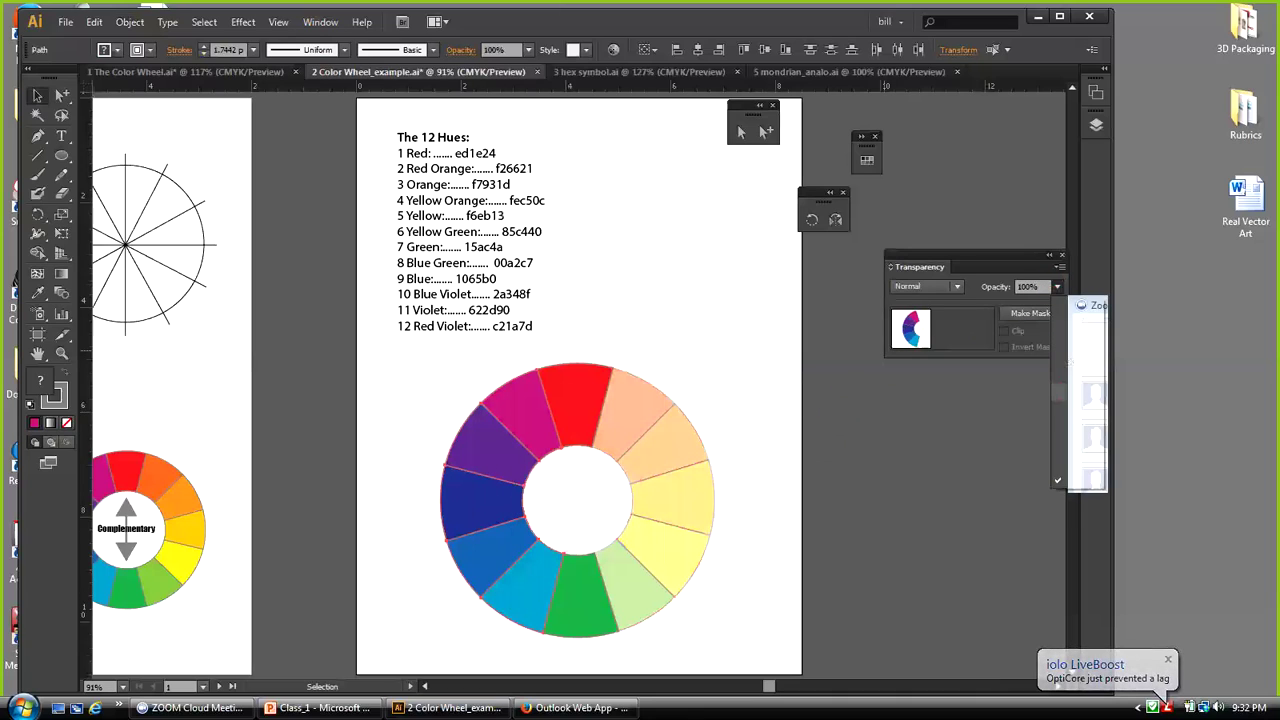
click(1077, 391)
click(758, 326)
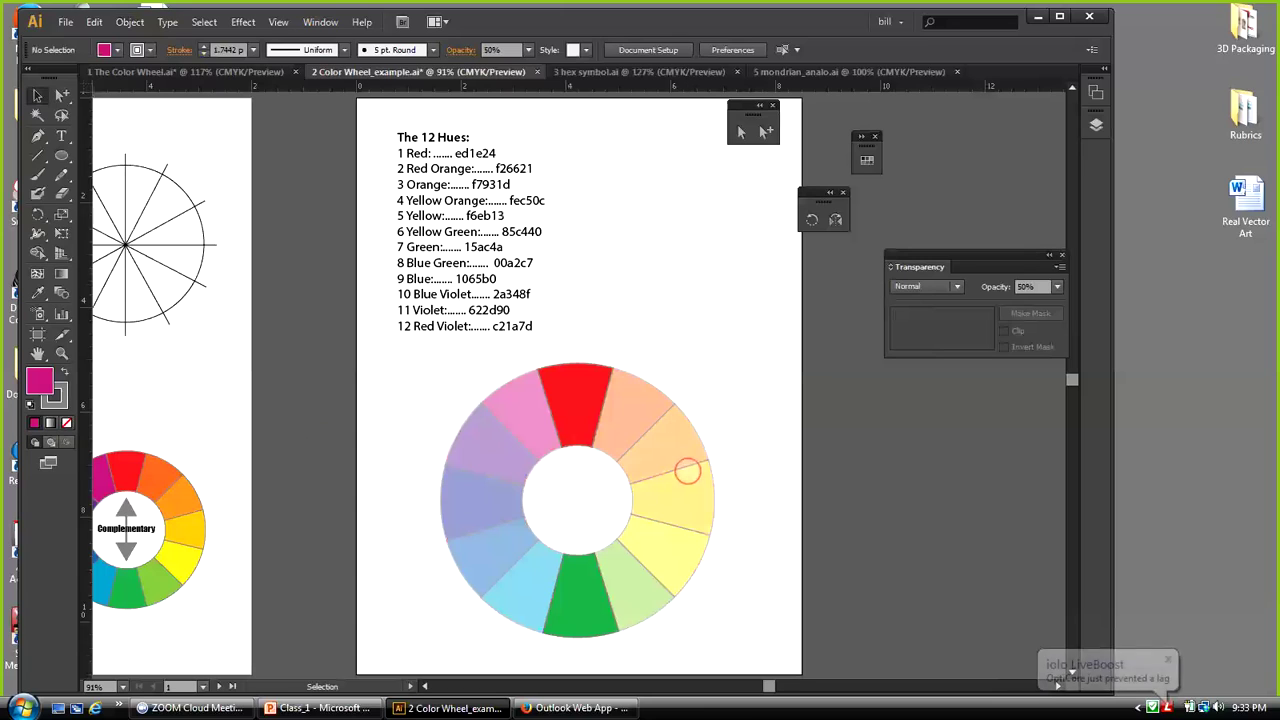
Select the whole wheel, restore it to 100% opacity, and nudge it slightly
drag(407, 365, 734, 642)
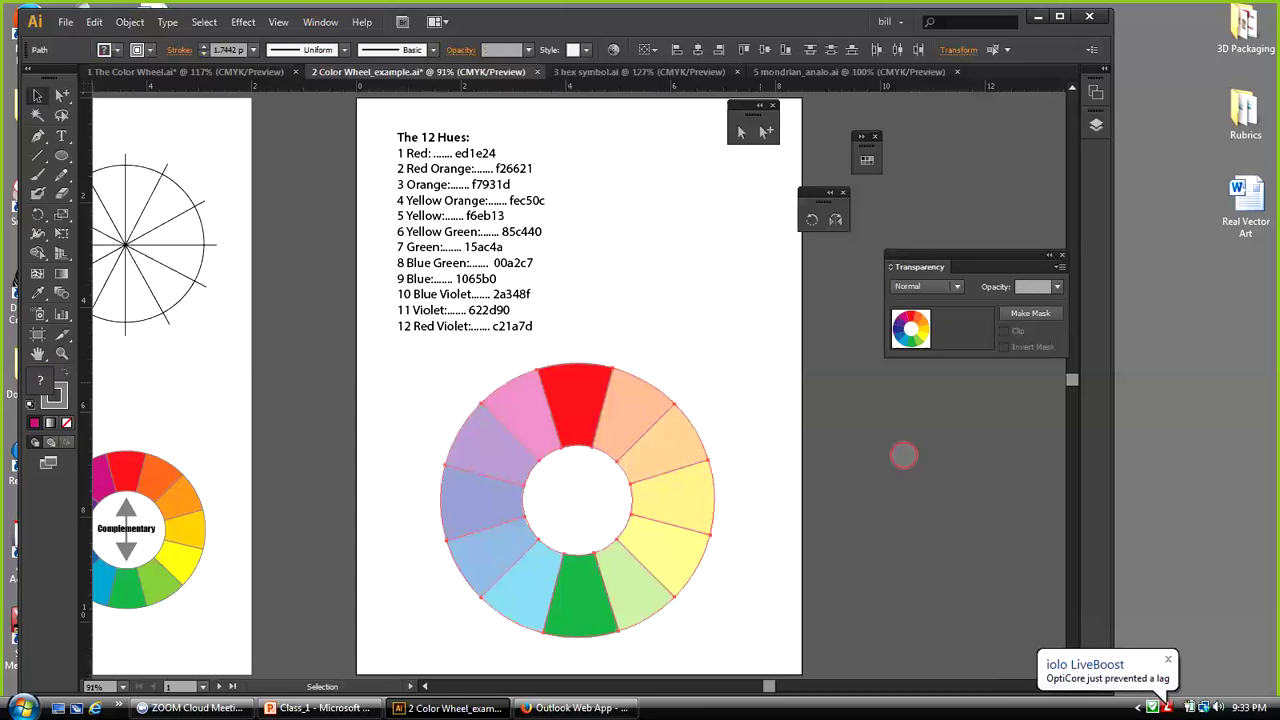
click(1056, 287)
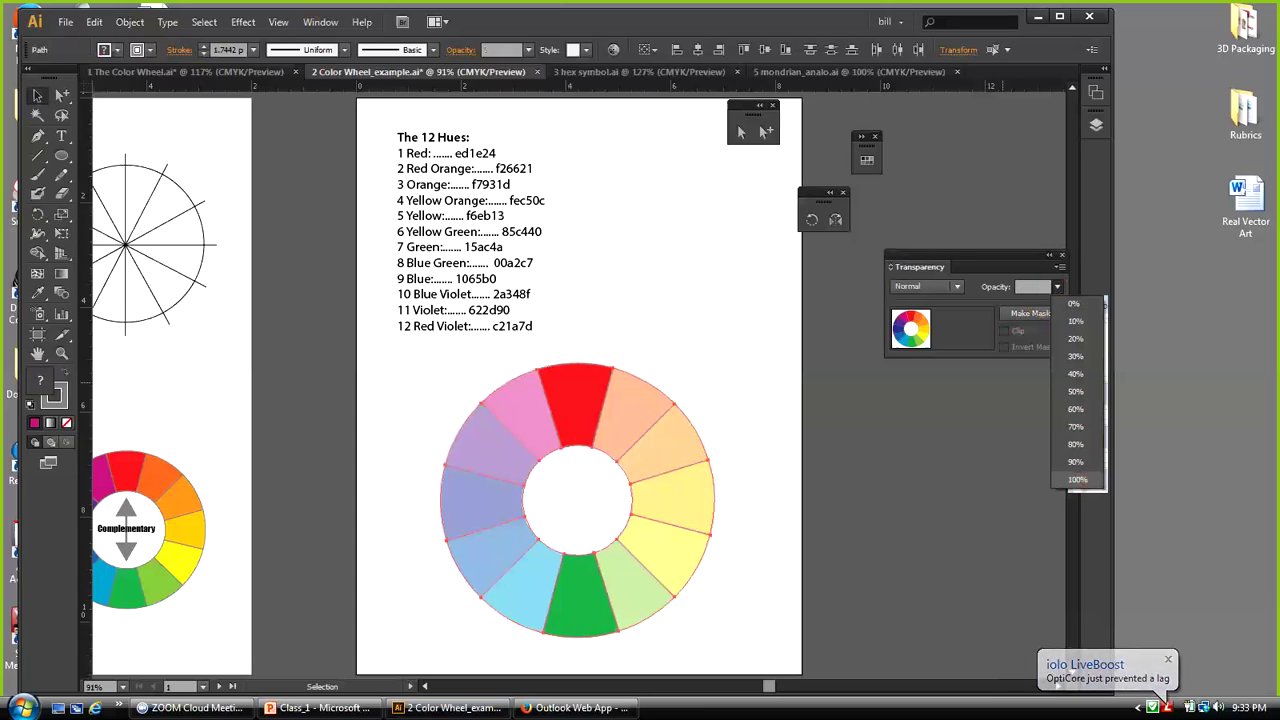
click(1077, 479)
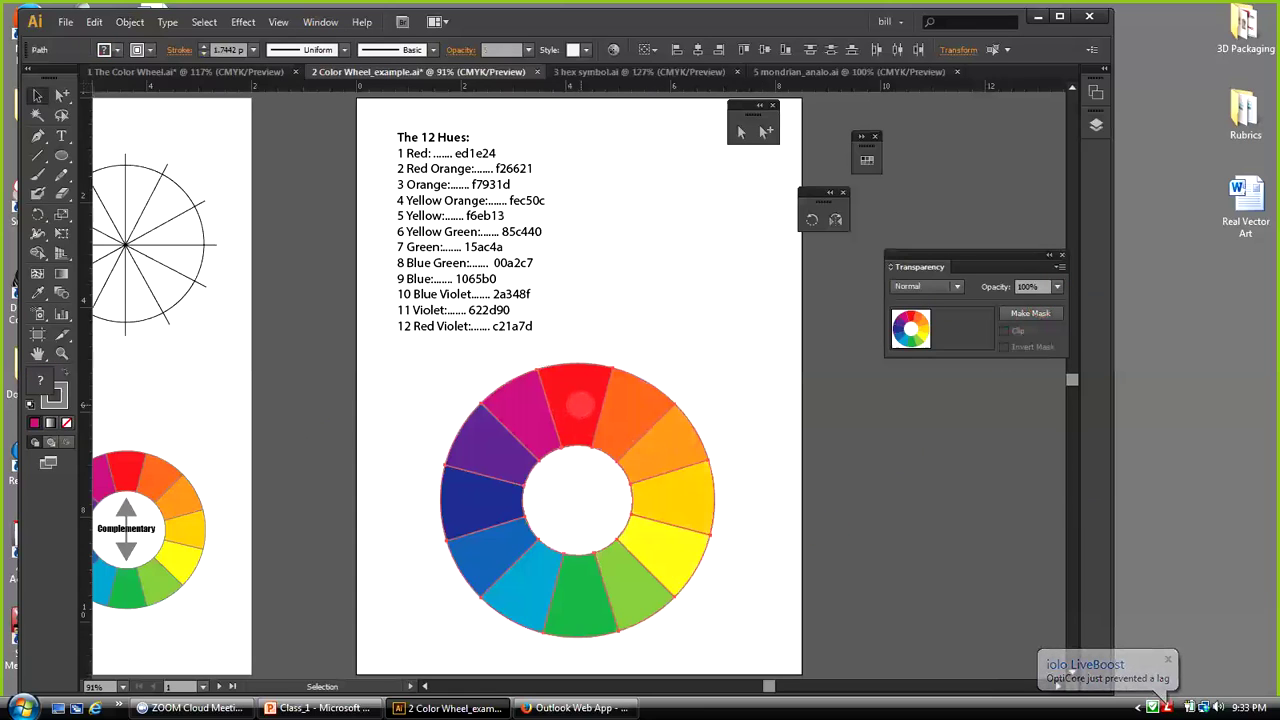
drag(580, 403, 586, 402)
Drag the red wedge up and the green wedge down, out of the ring
click(603, 352)
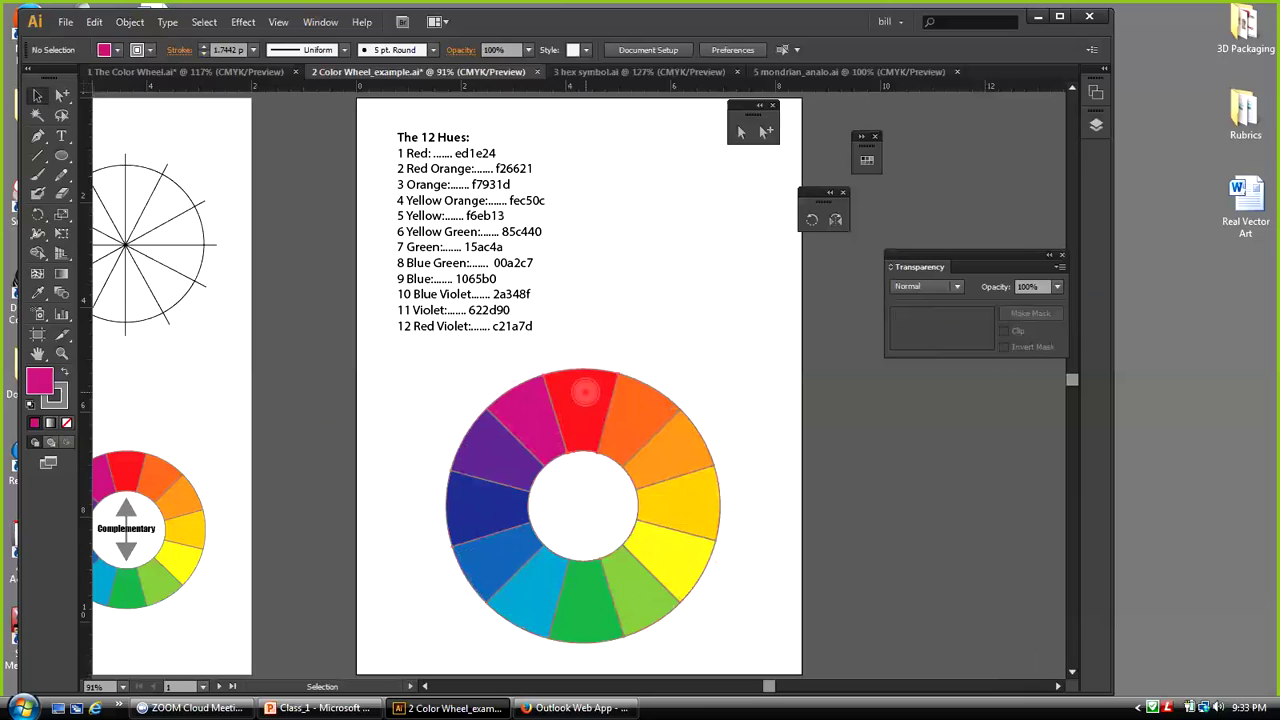
drag(585, 392, 585, 370)
shift+click(597, 605)
drag(597, 605, 596, 632)
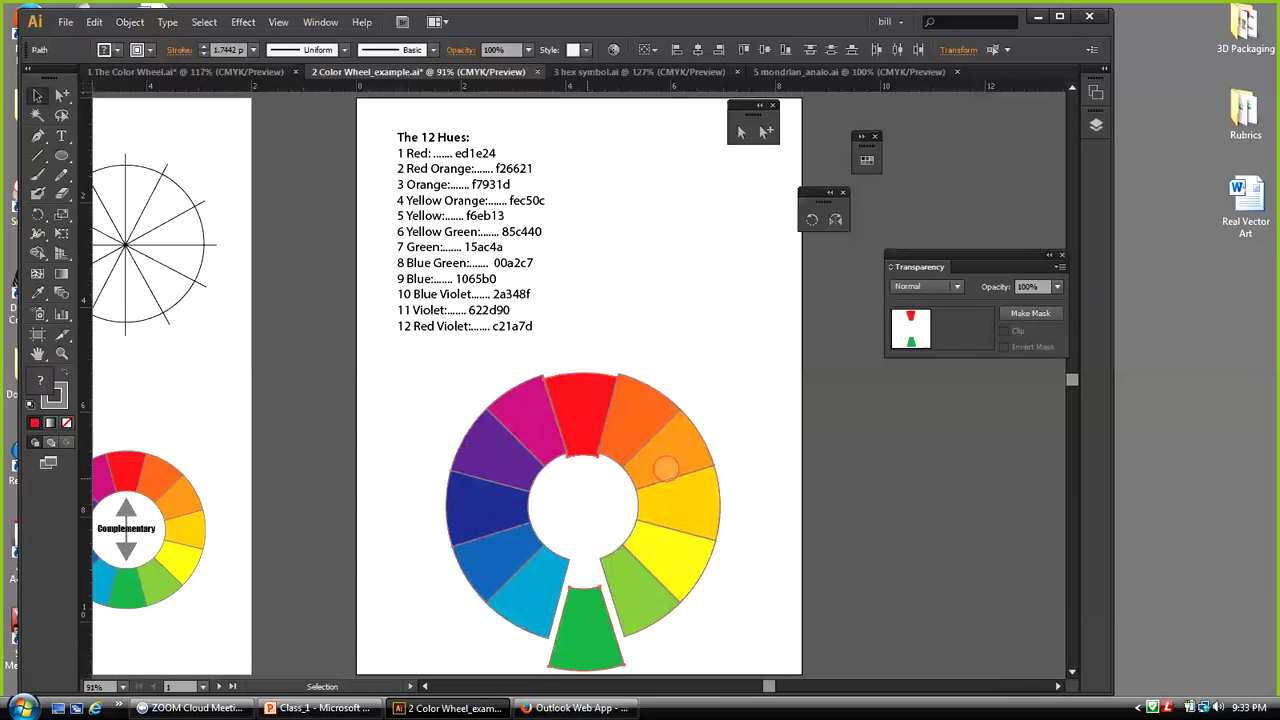
click(782, 472)
key(ctrl+z)
key(ctrl+z)
click(590, 500)
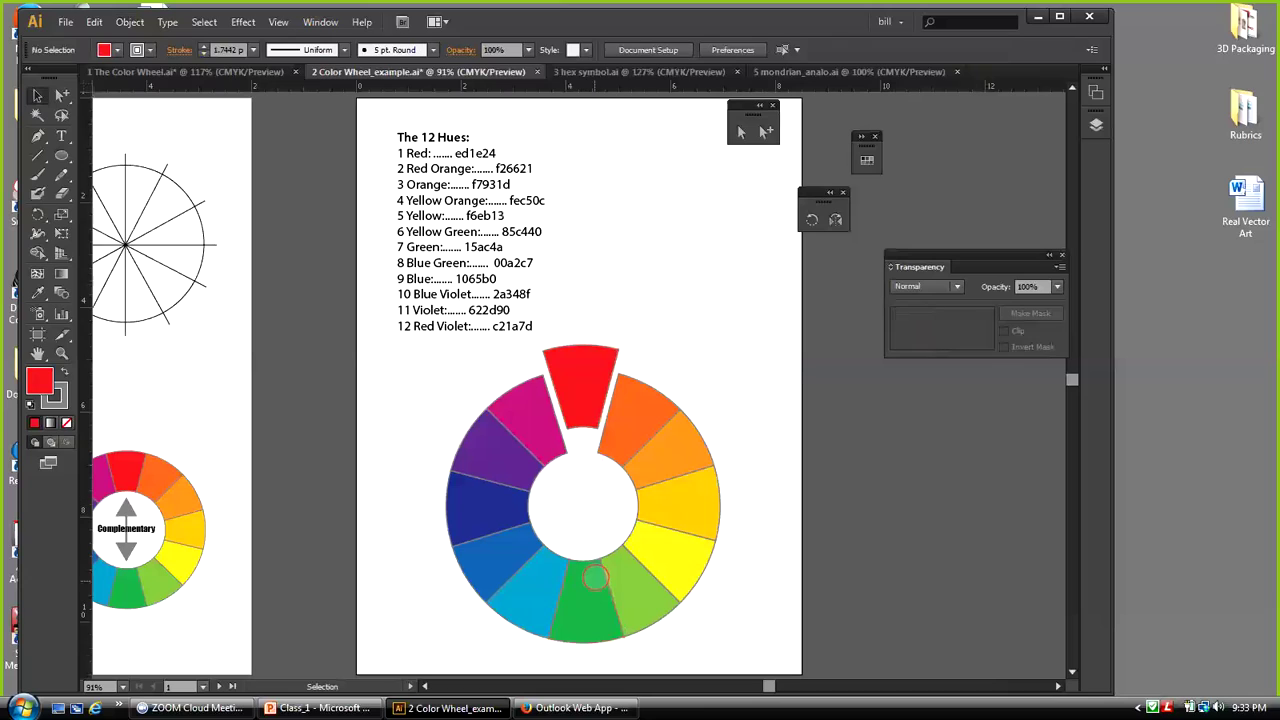
click(593, 588)
drag(593, 588, 594, 607)
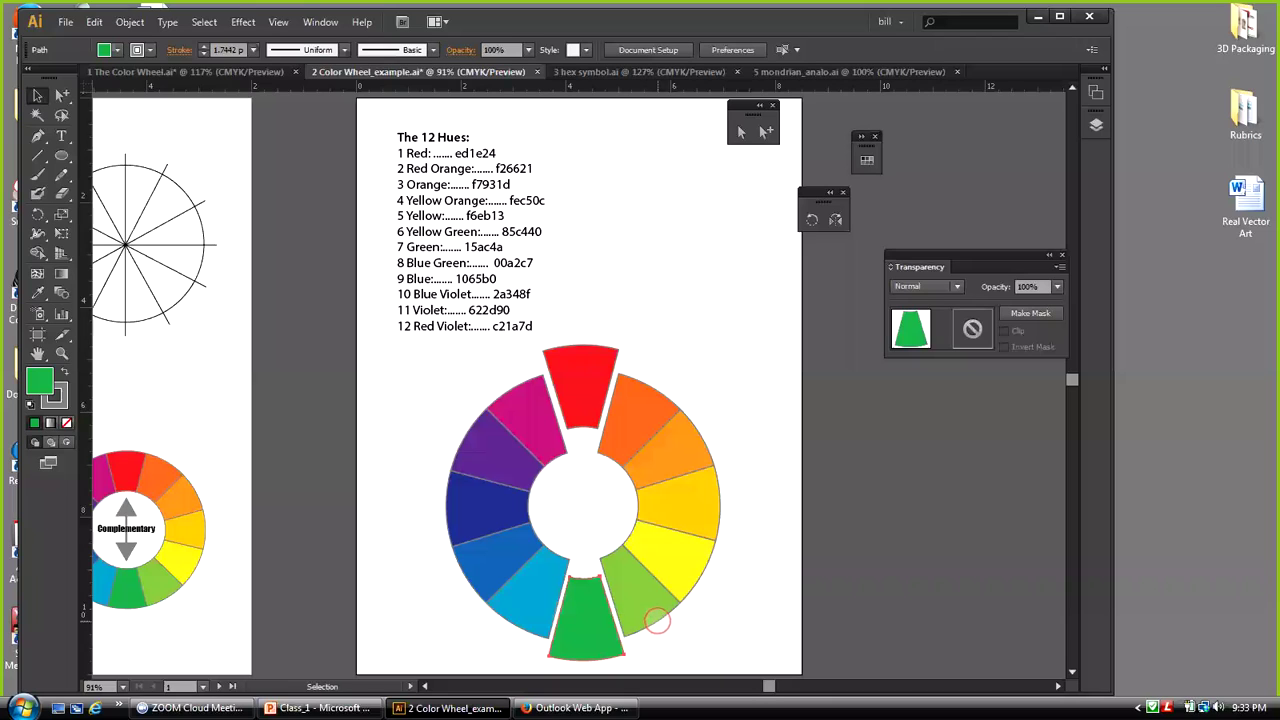
click(576, 405)
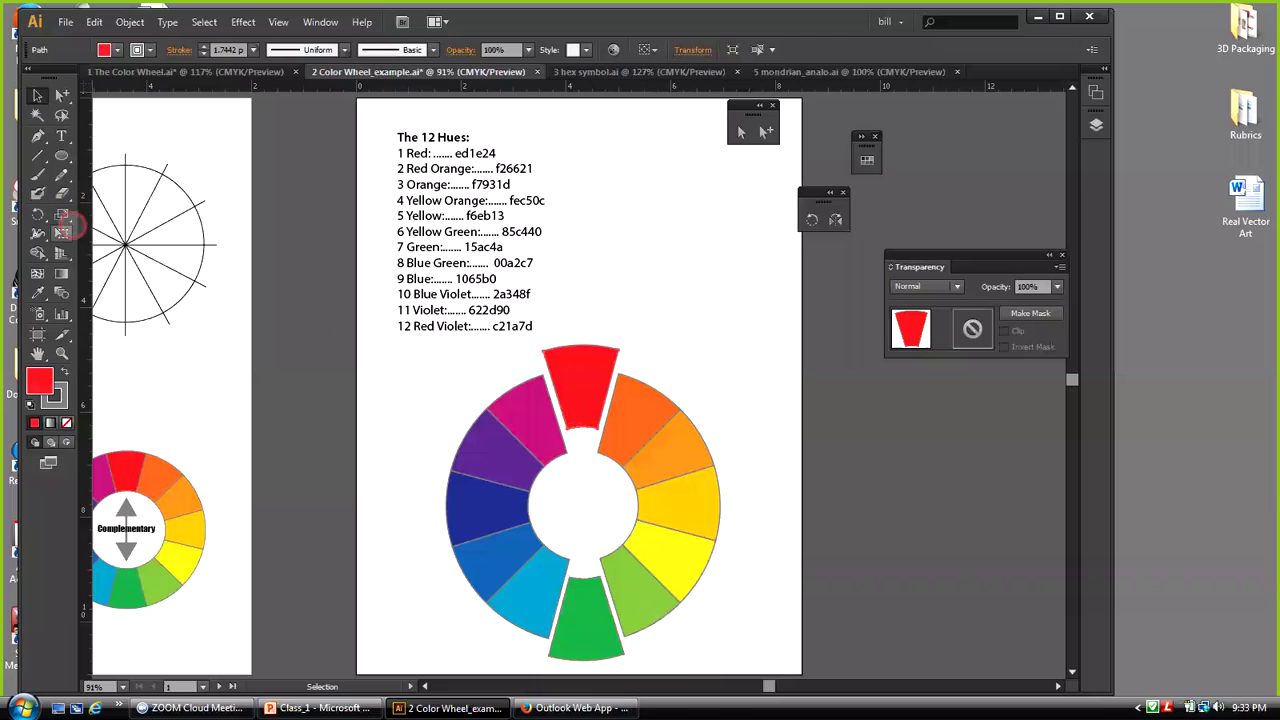
Scale the red wedge up with the Free Transform tool so it overlaps its neighbours
click(62, 233)
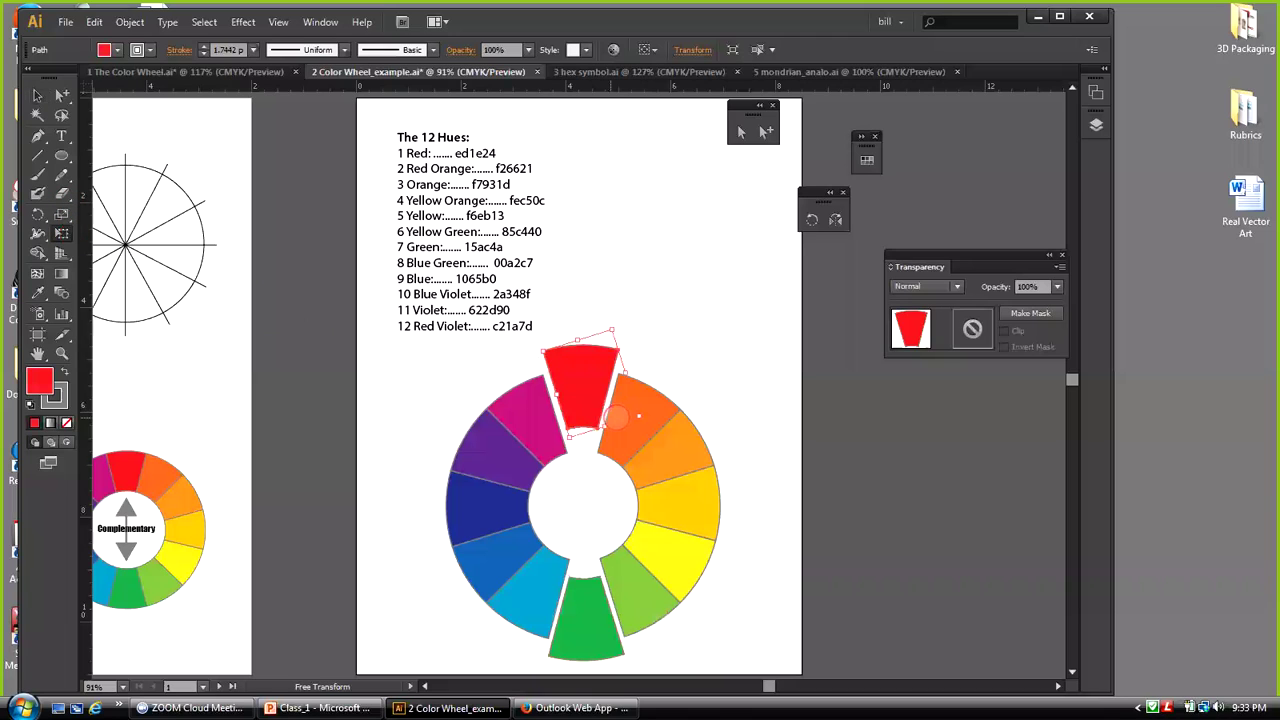
drag(636, 417, 654, 432)
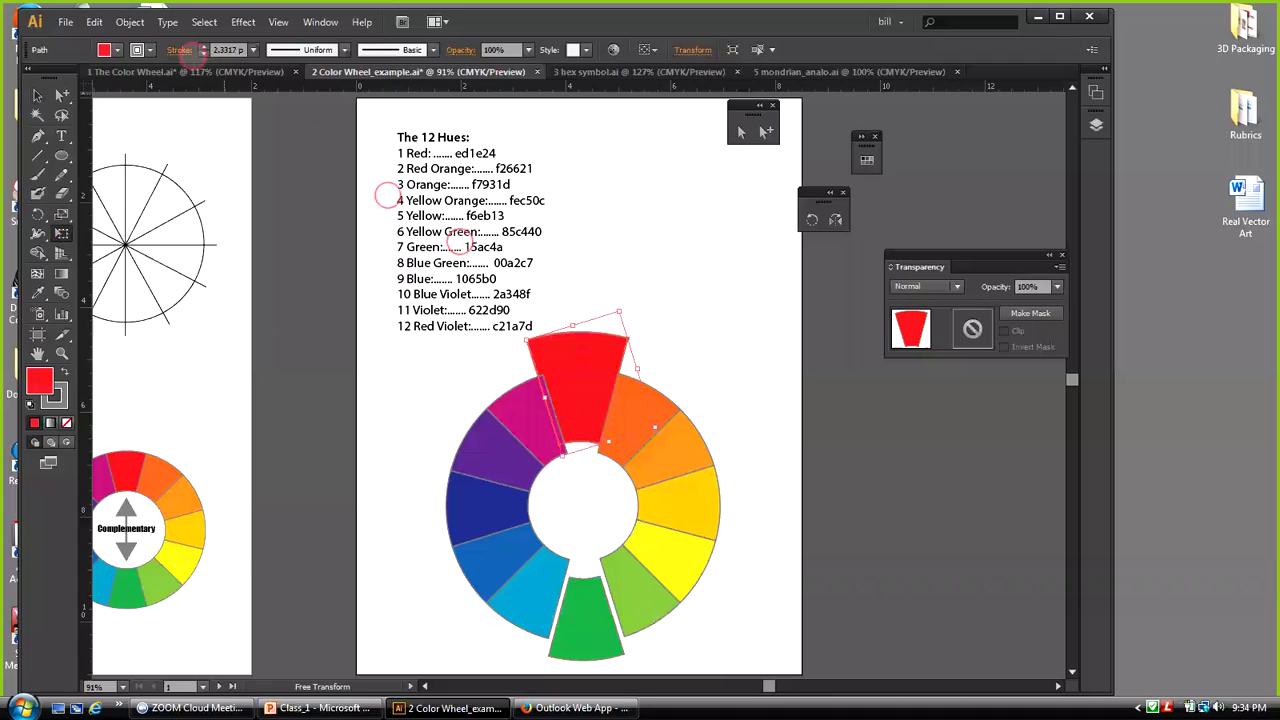
click(130, 23)
Bring the red wedge to the front and shift it slightly down and right
mouse_move(135, 57)
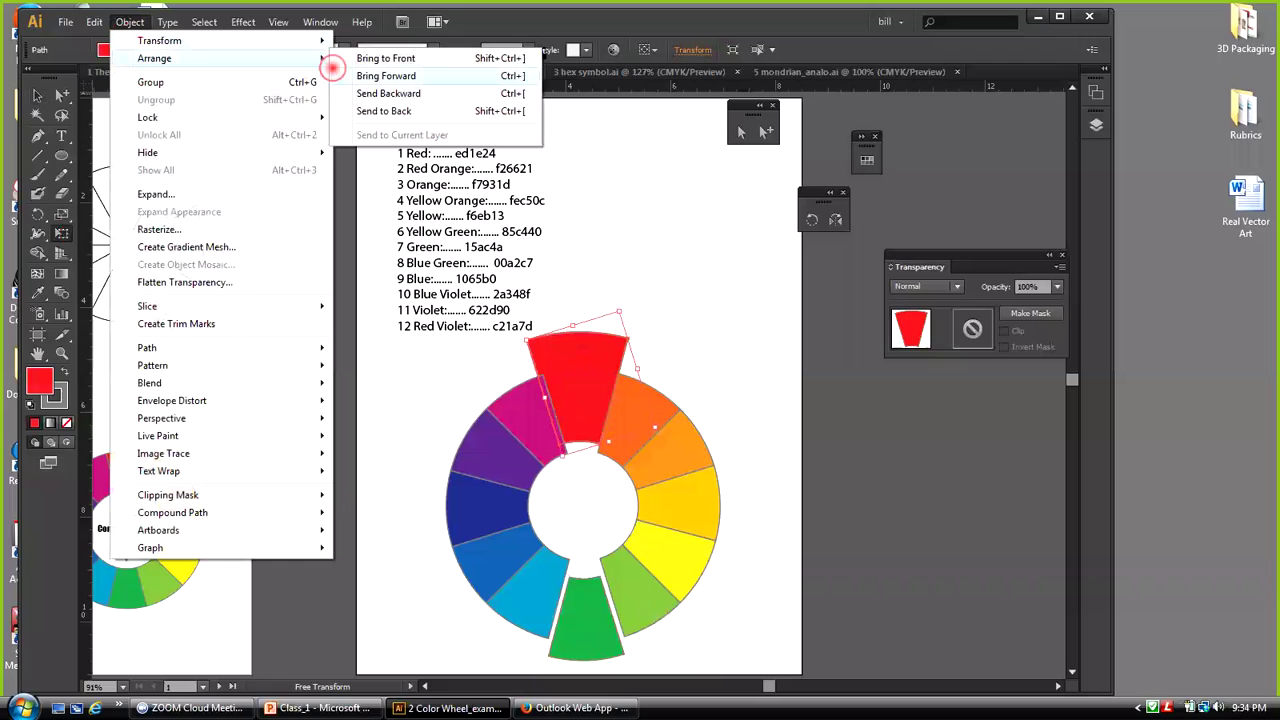
click(363, 58)
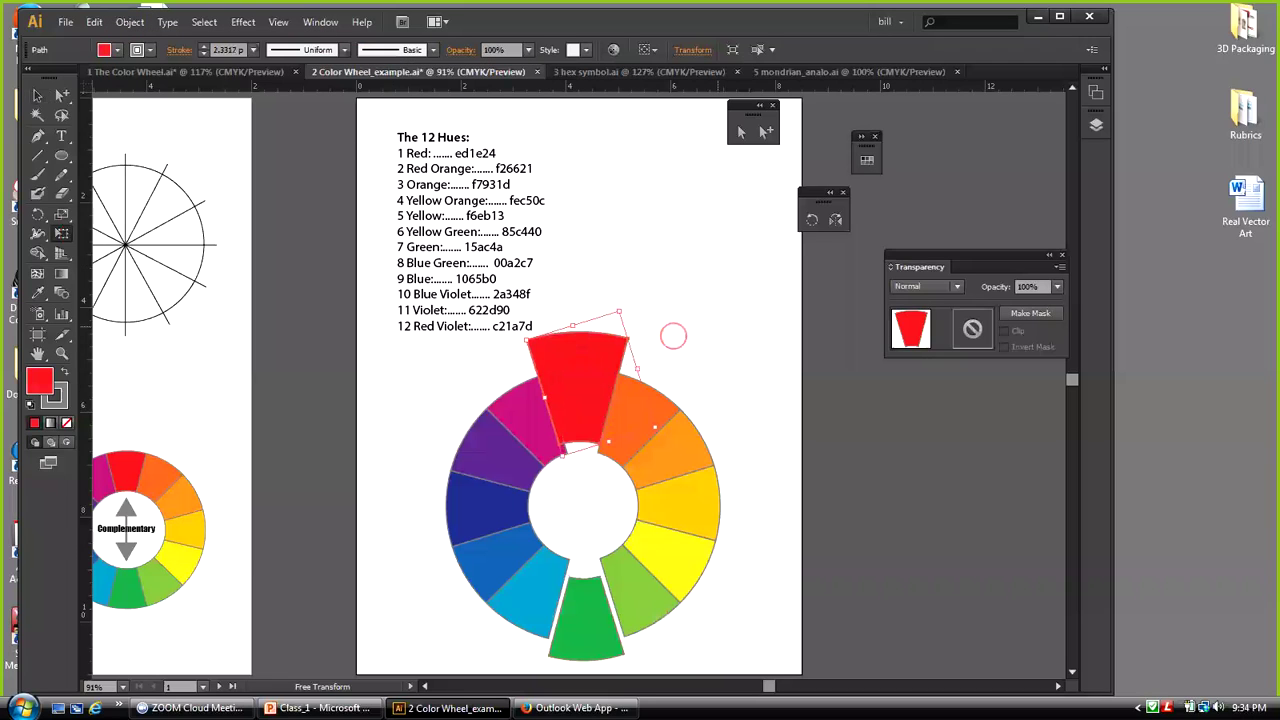
click(38, 95)
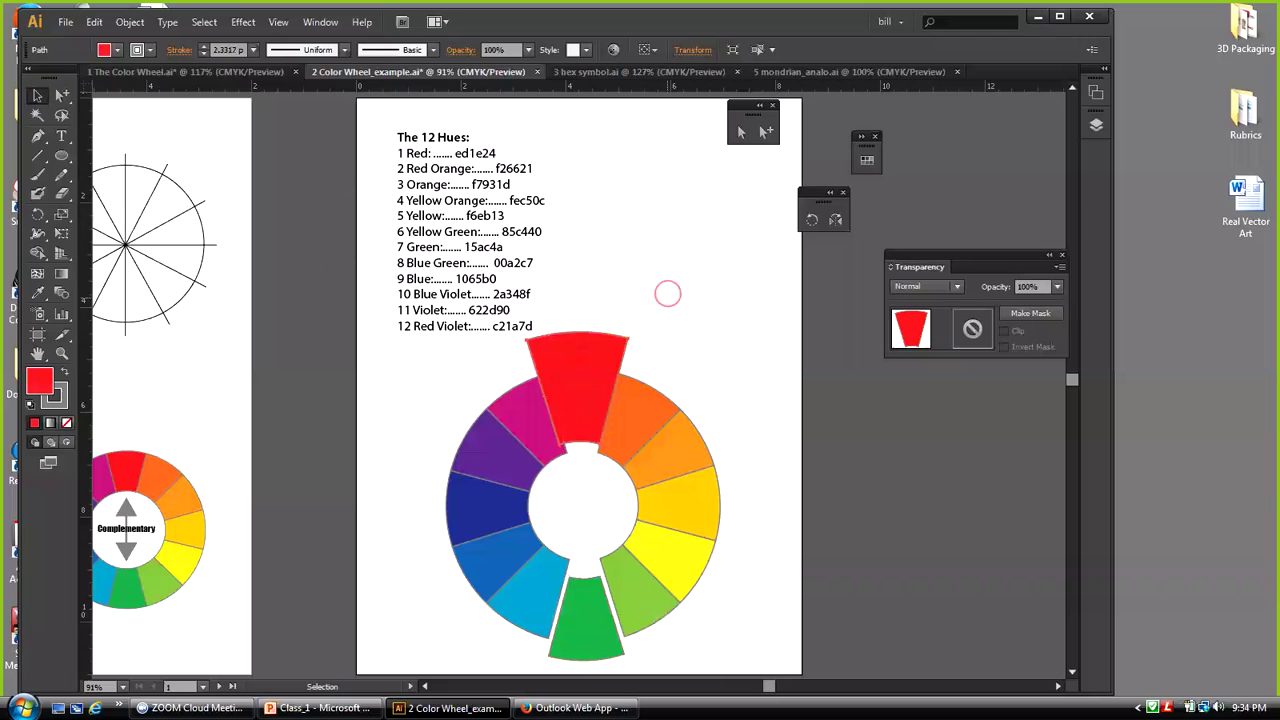
click(666, 289)
drag(597, 372, 602, 378)
click(755, 367)
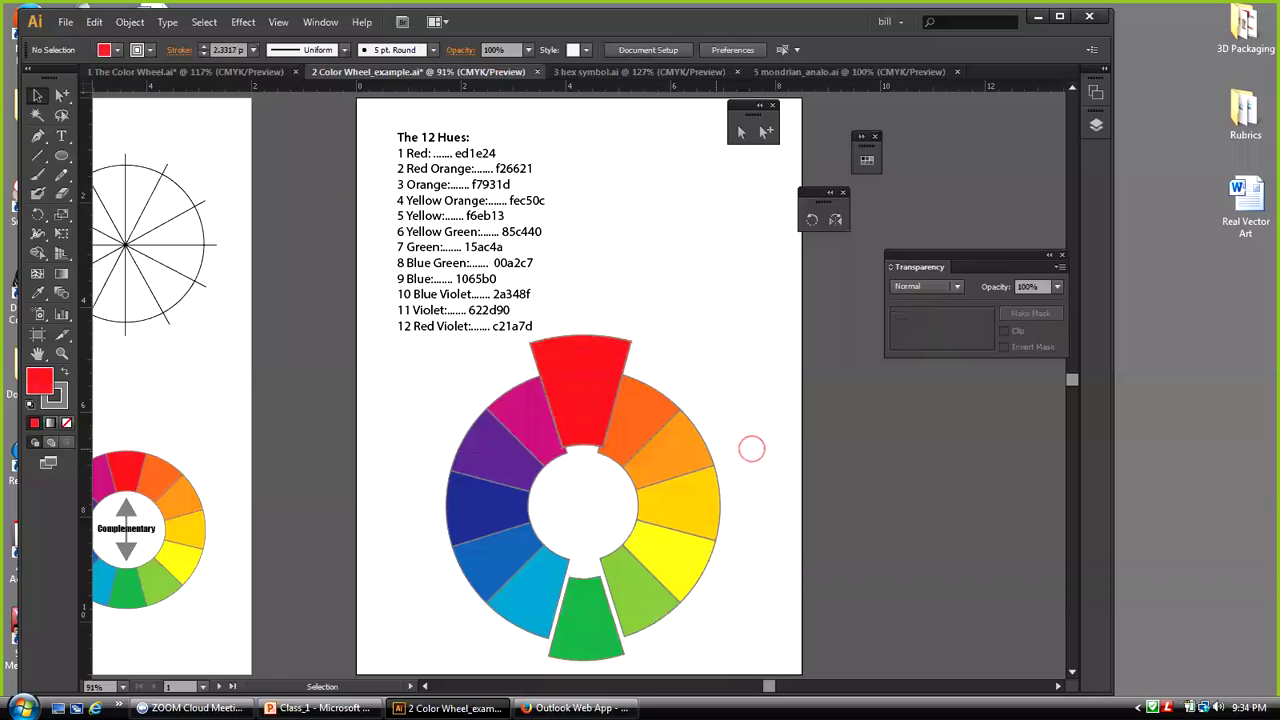
Undo the moves so the red and green wedges sit back in the ring
key(ctrl+z)
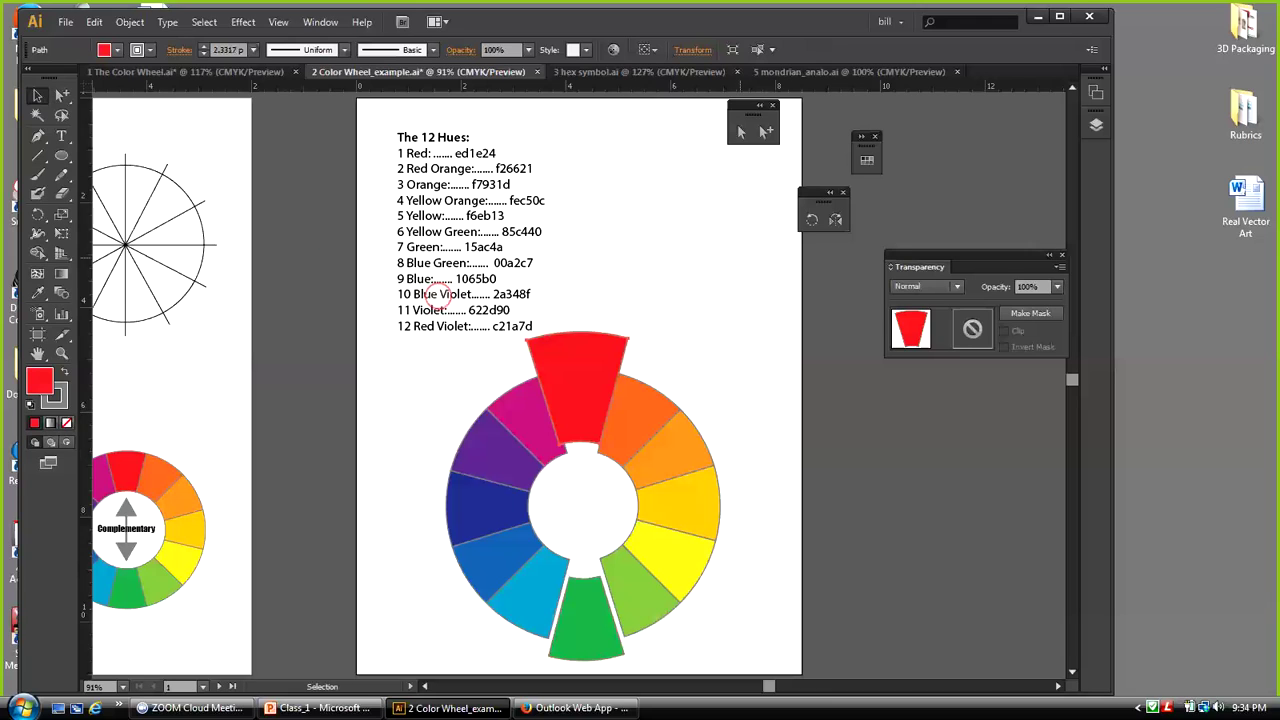
click(37, 95)
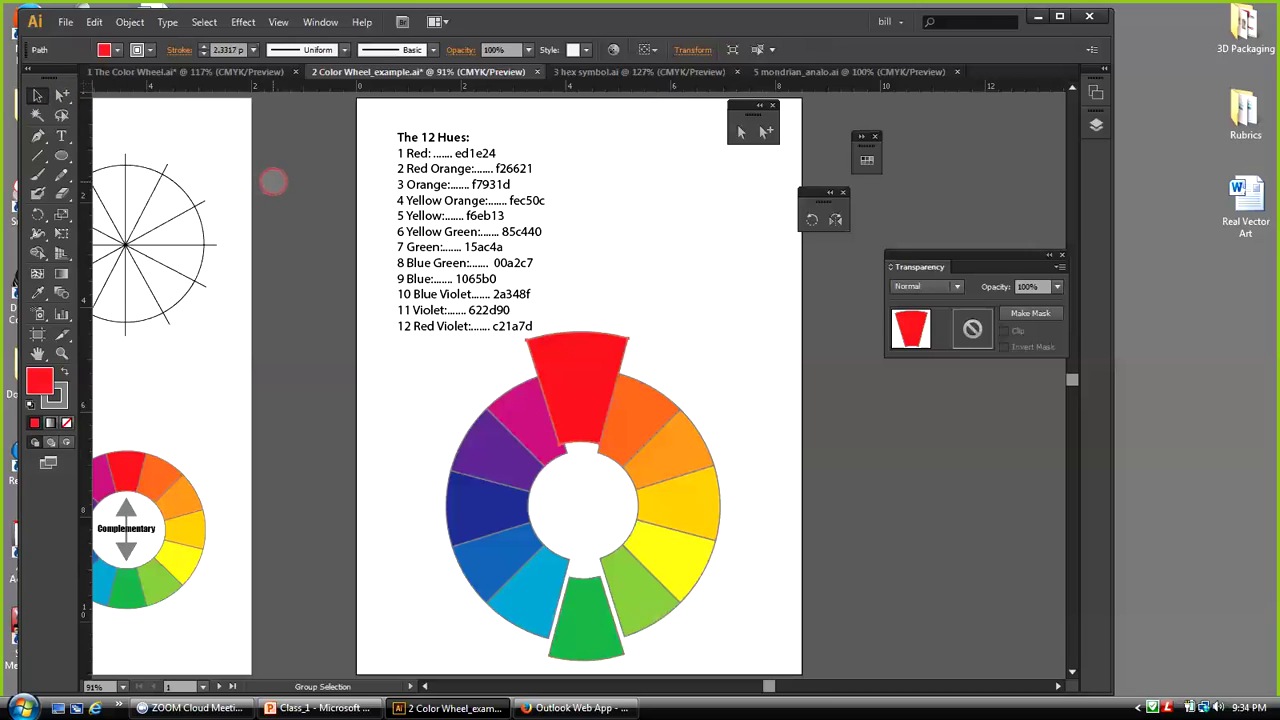
key(ctrl+shift+z)
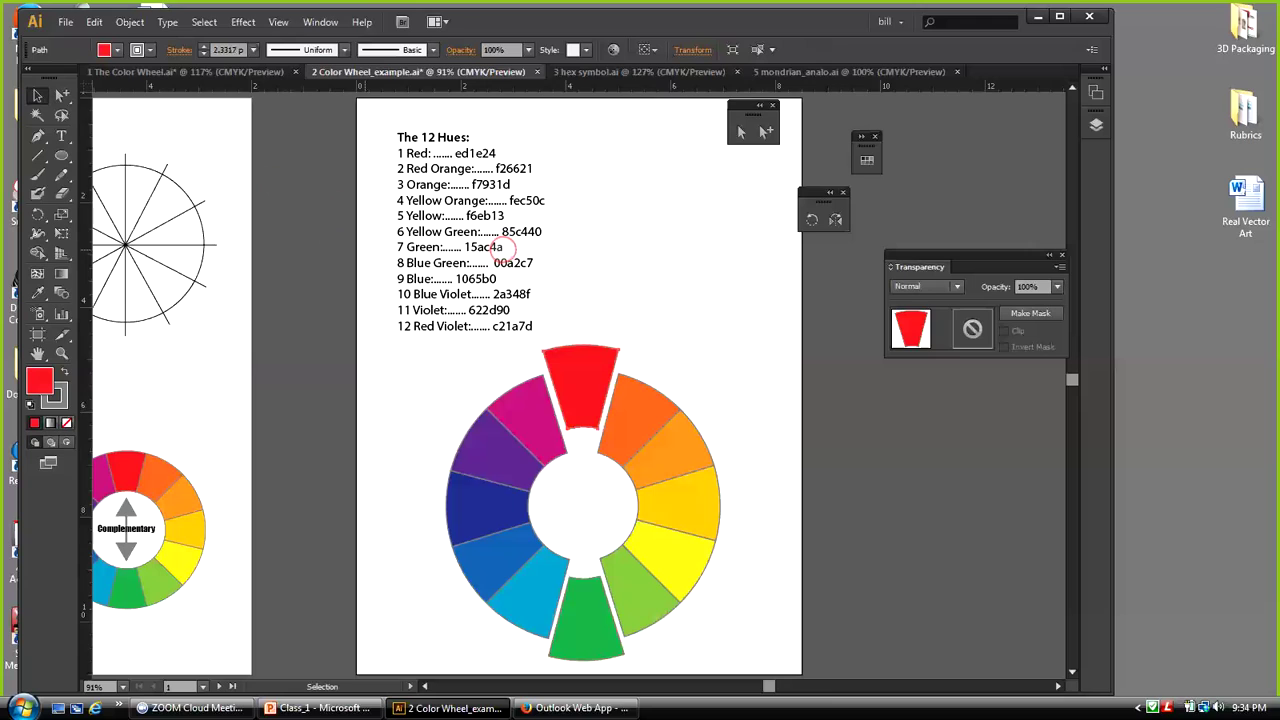
key(ctrl+z)
key(ctrl+z)
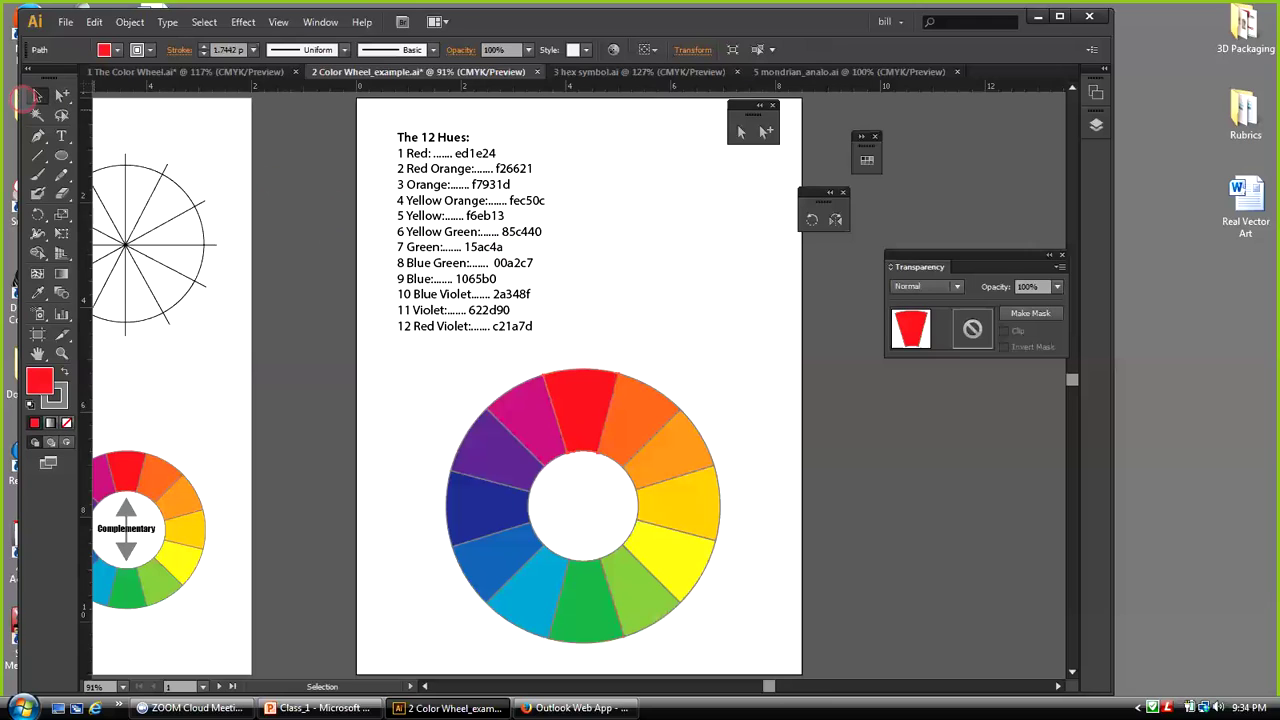
click(654, 254)
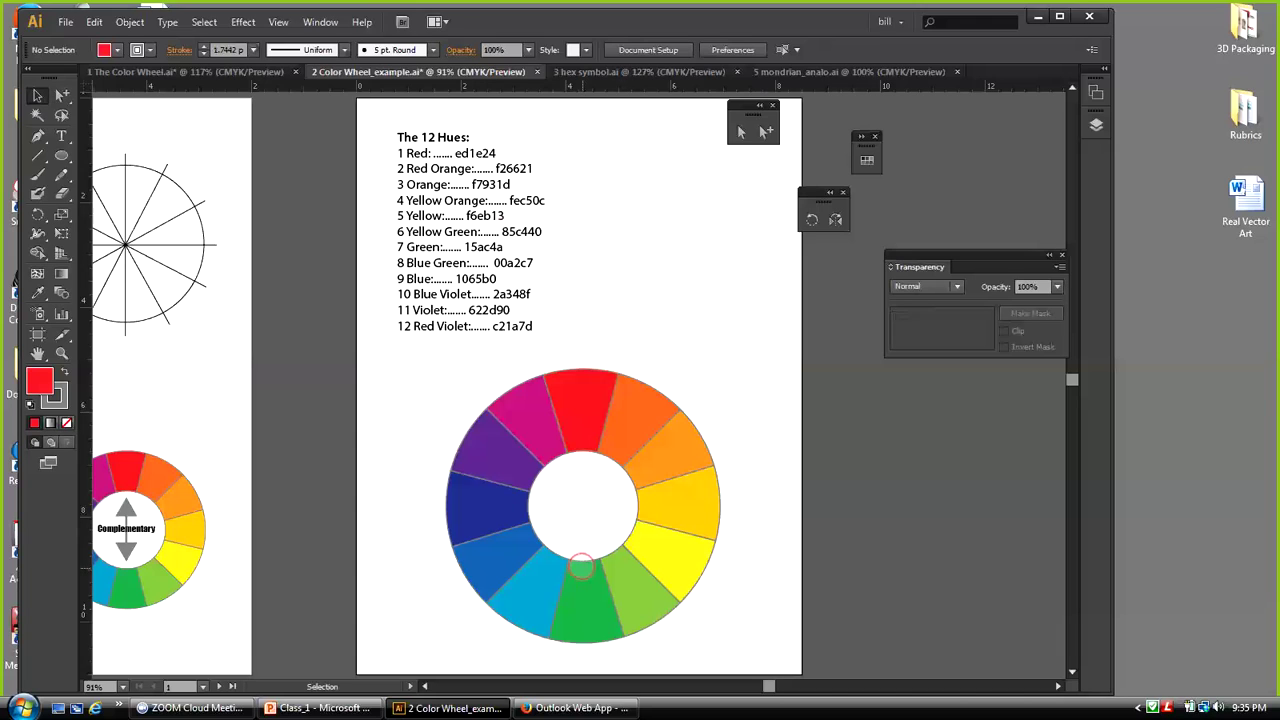
Zoom in on the small Complementary colour wheel with a Zoom tool marquee
drag(768, 684, 758, 684)
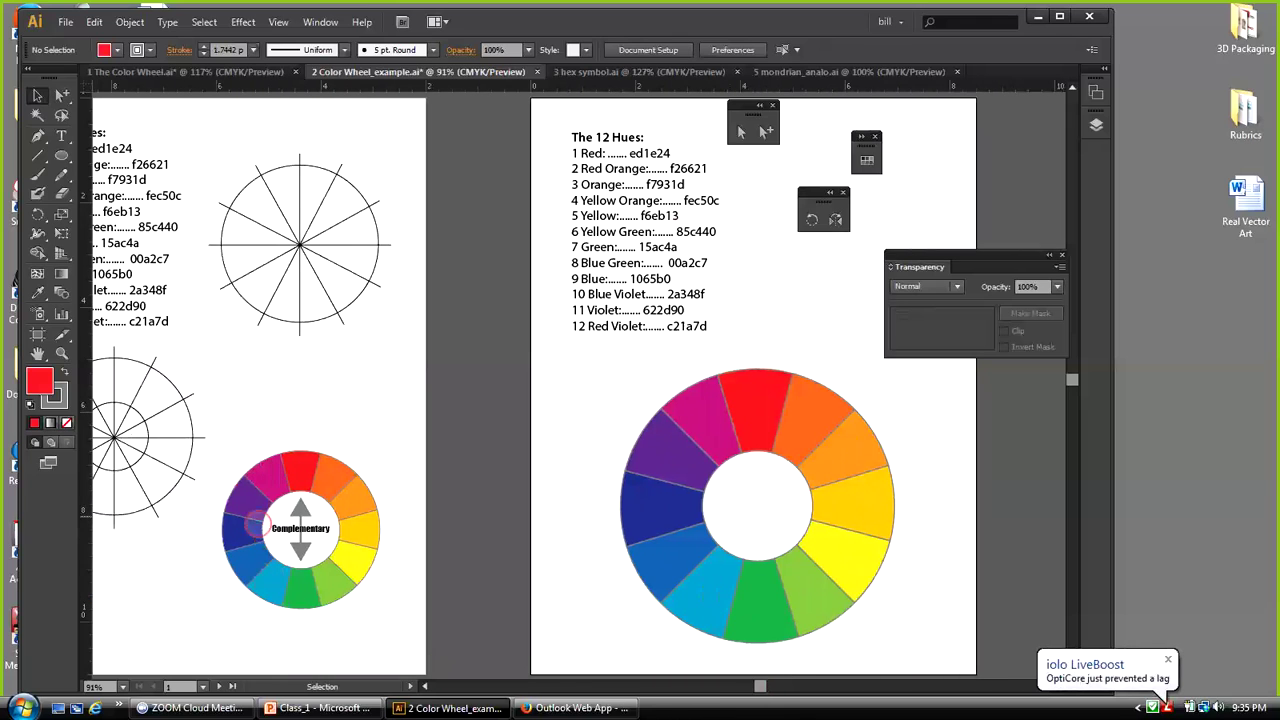
click(61, 353)
drag(226, 447, 394, 606)
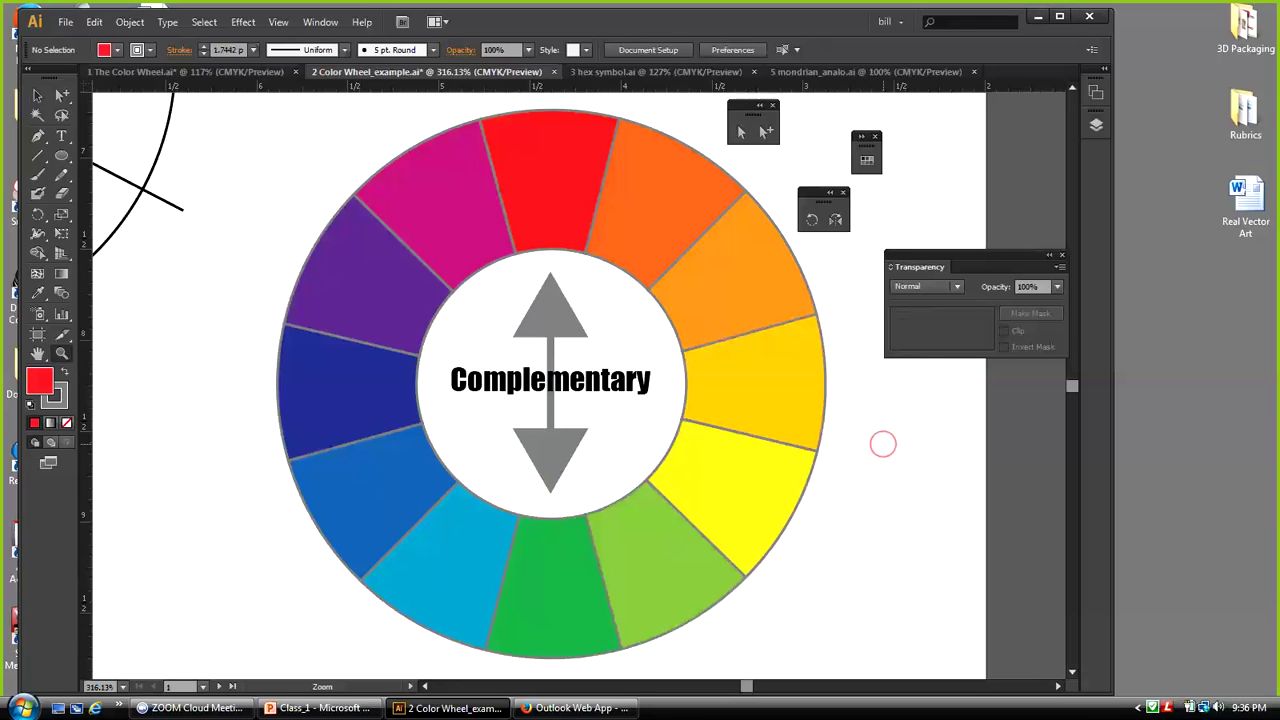
Fit the colour-wheel artboard in the window, then switch to the 3 hex symbol.ai document
key(v)
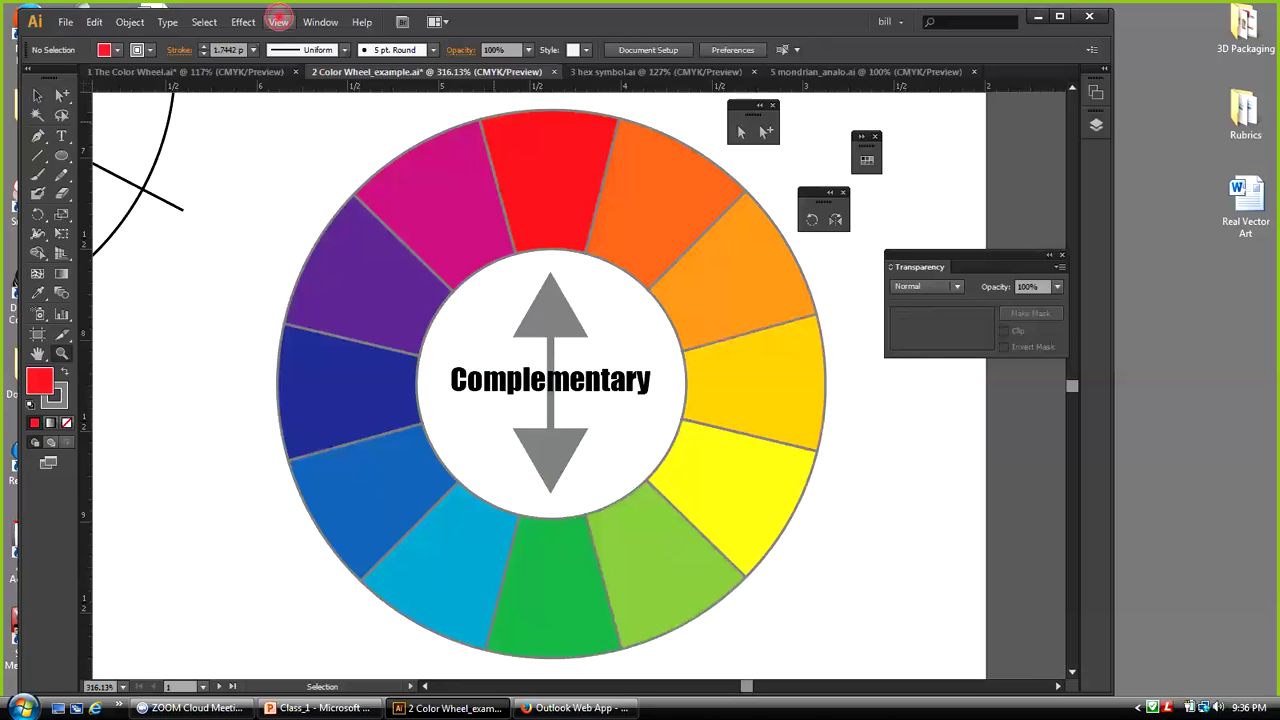
click(278, 21)
click(323, 178)
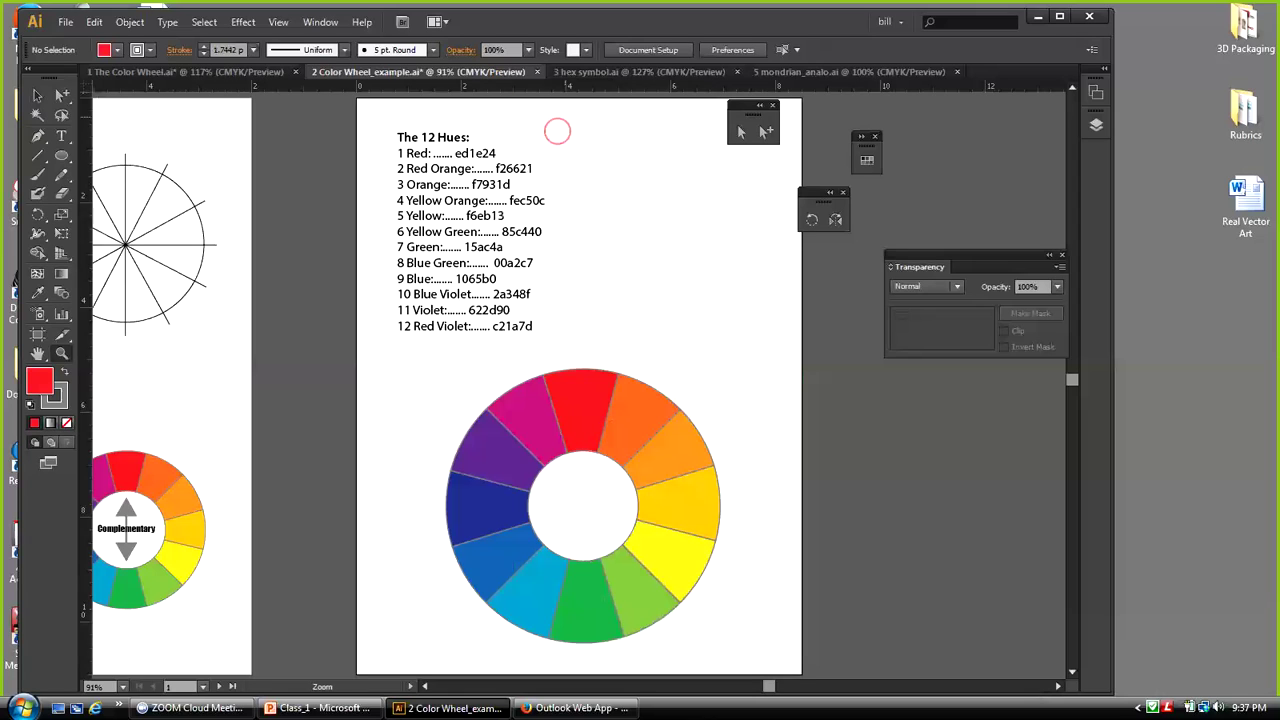
click(604, 72)
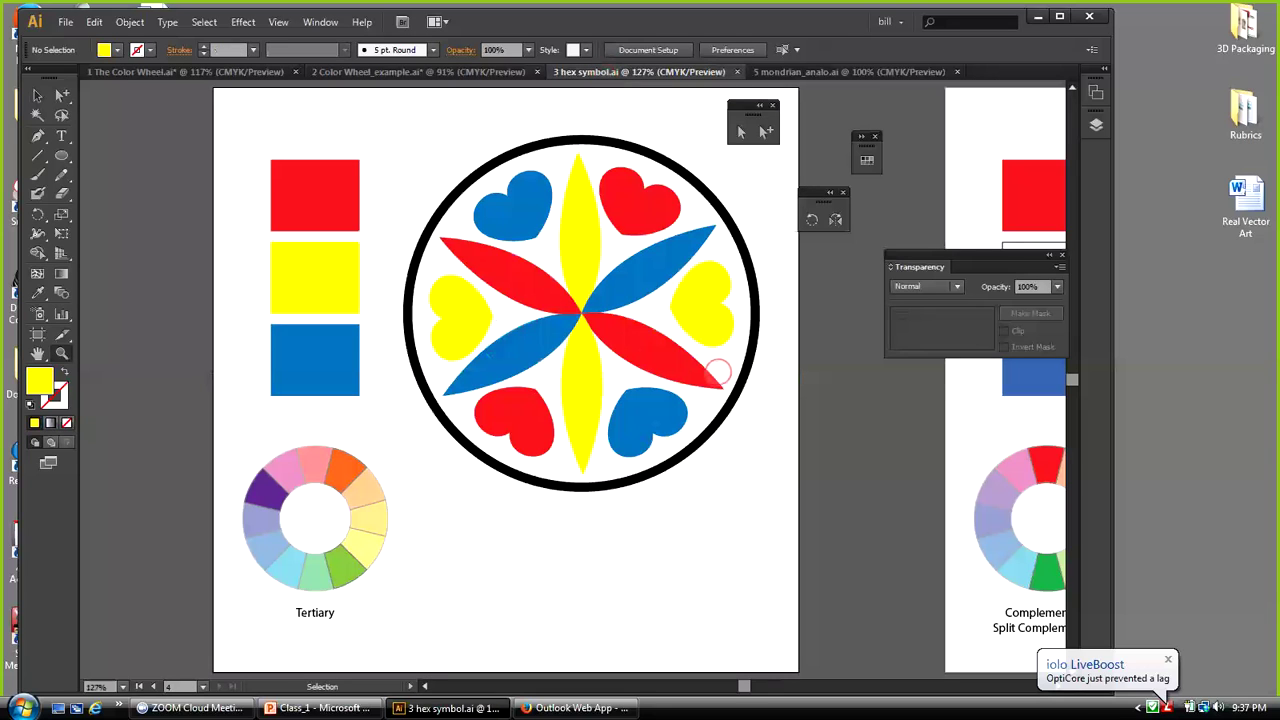
key(z)
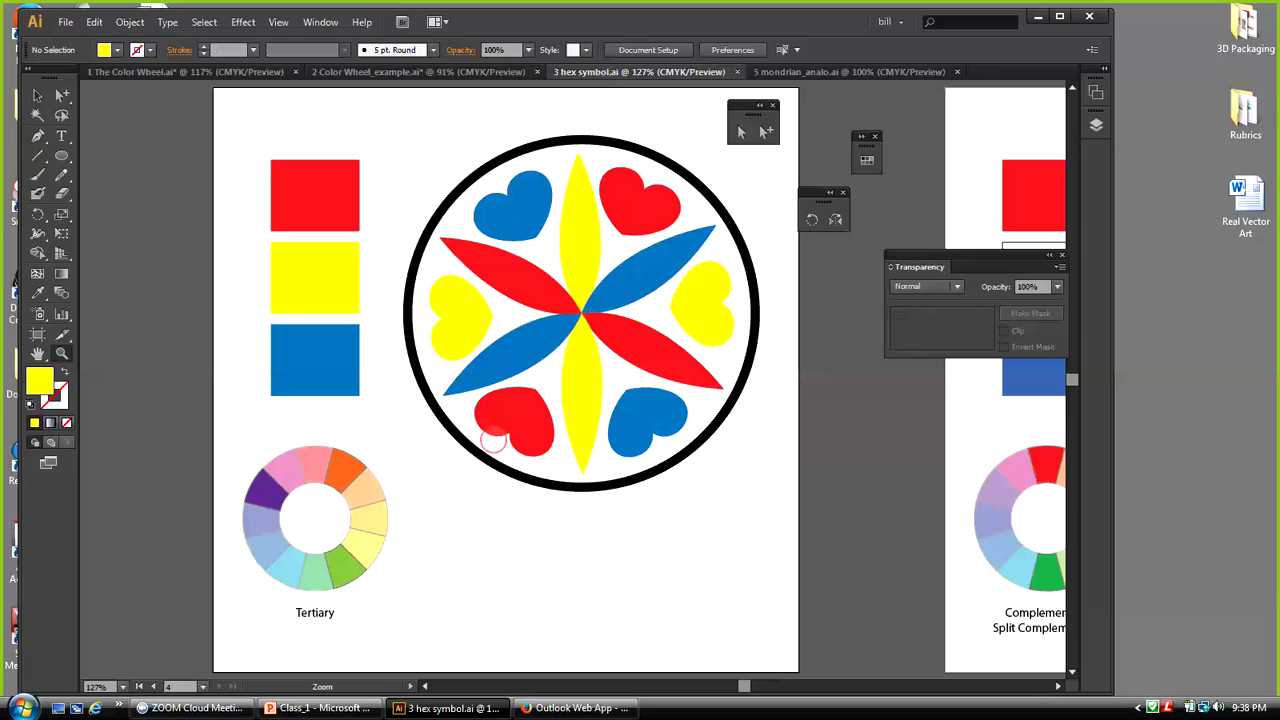
click(37, 95)
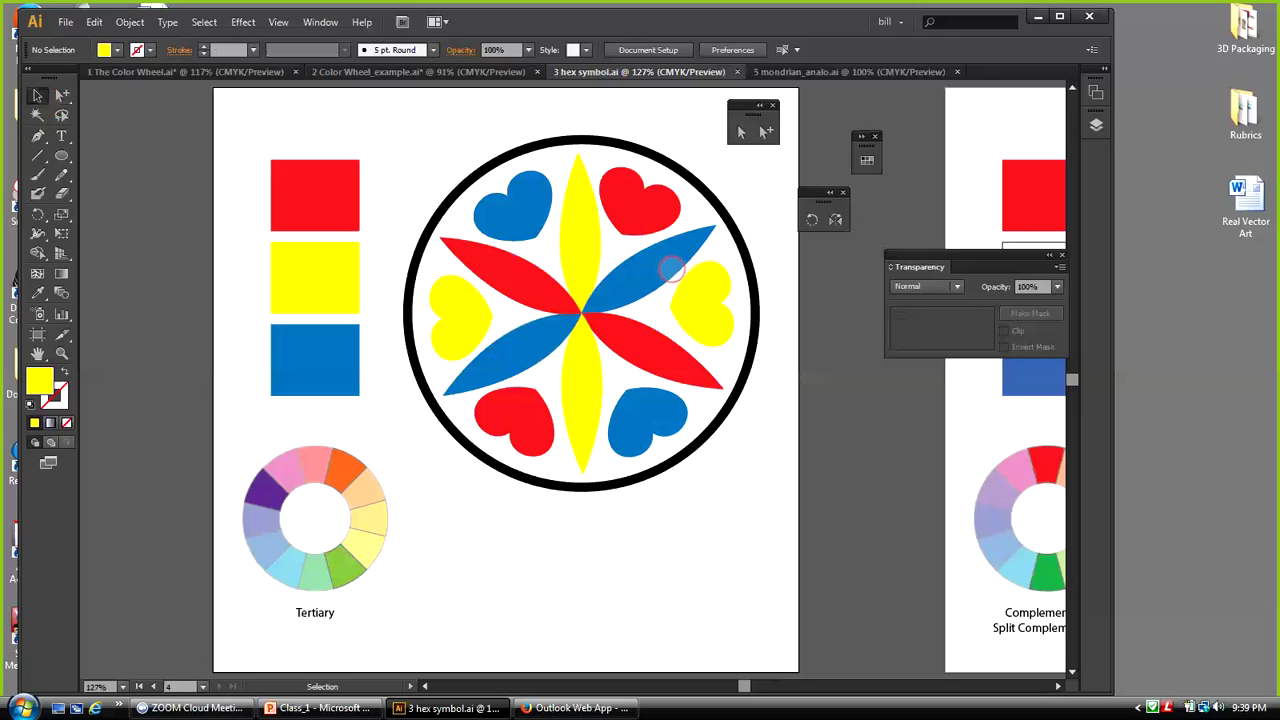
Recolour the blue petal and two blue hearts with the Tertiary wheel's purple
click(657, 266)
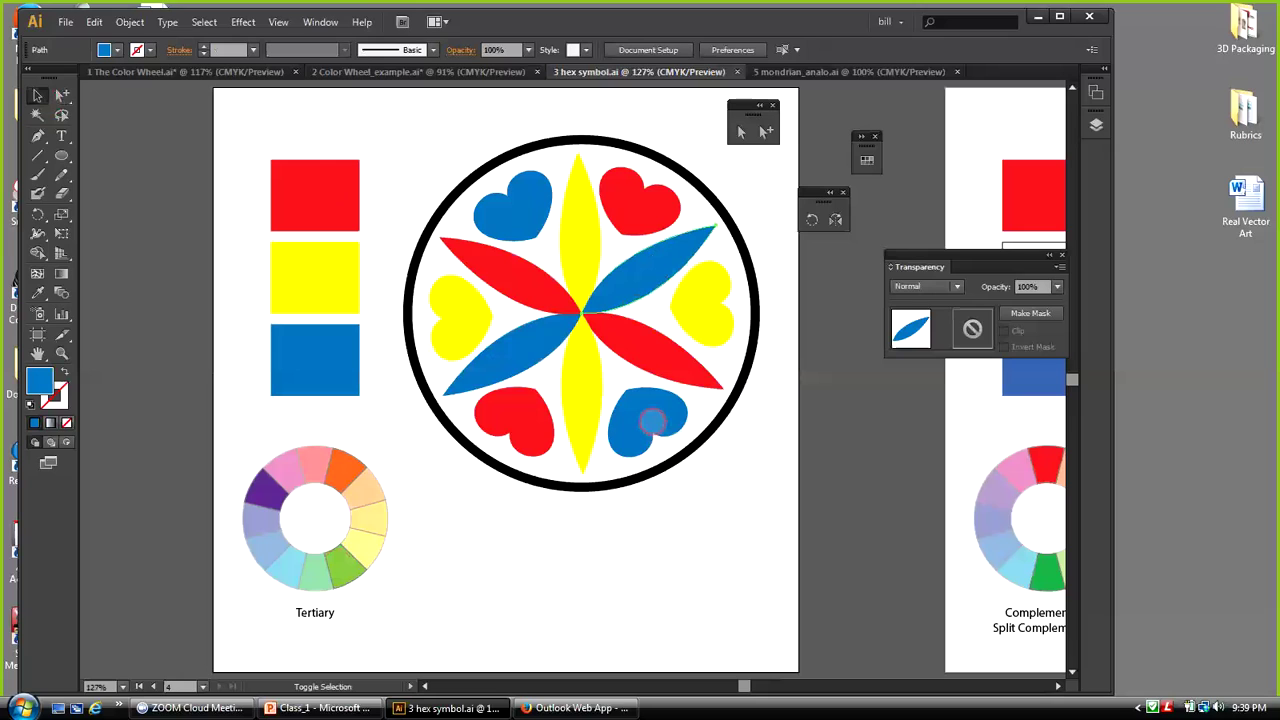
shift+click(650, 422)
shift+click(528, 215)
drag(38, 293, 387, 411)
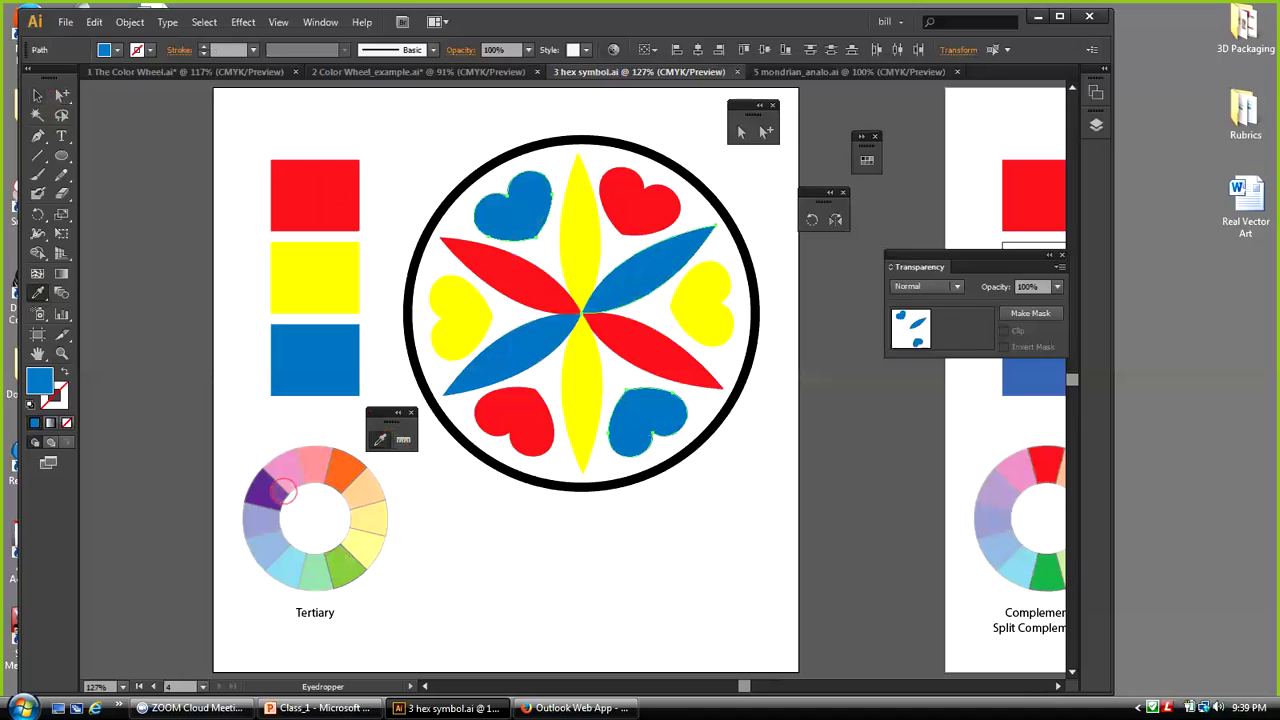
click(264, 488)
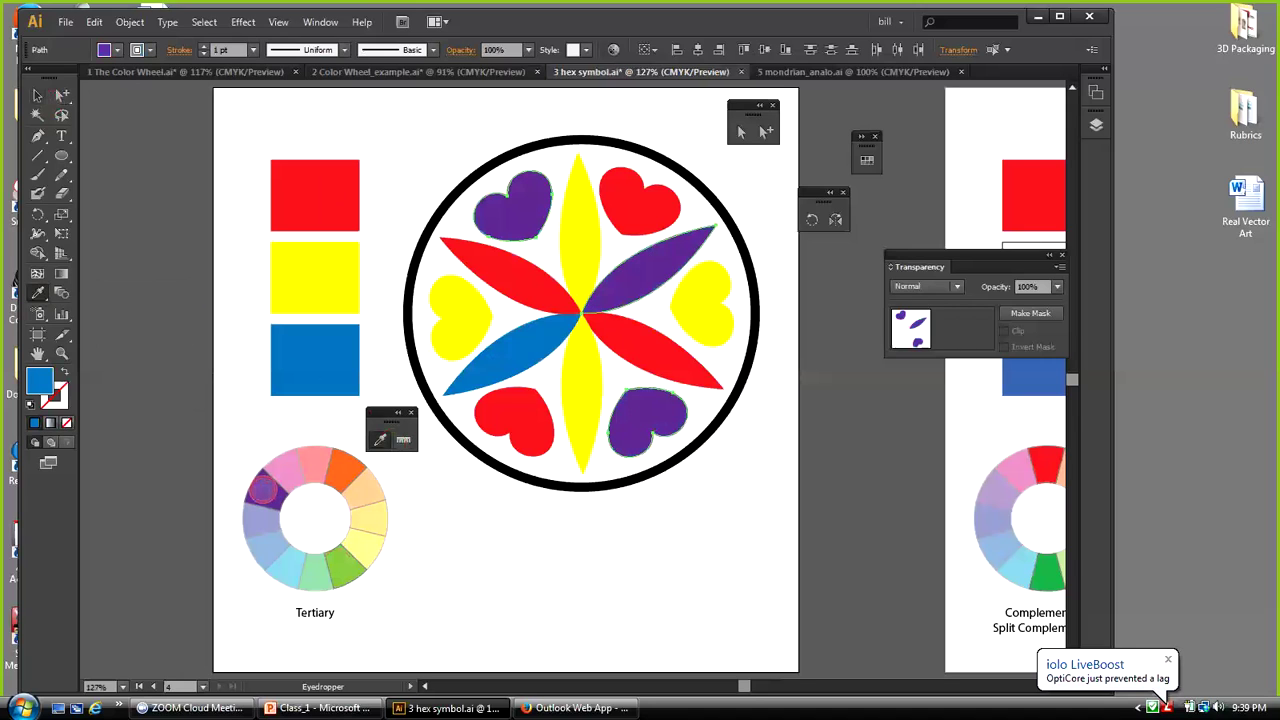
click(36, 94)
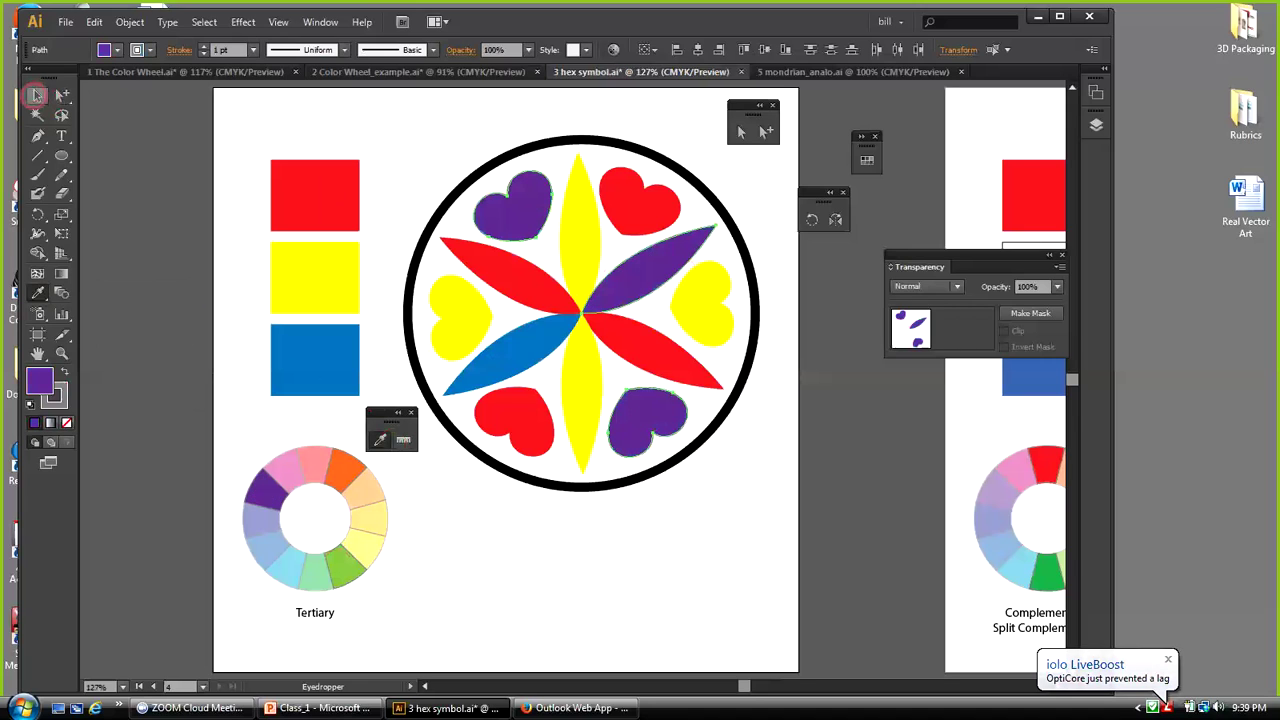
click(411, 140)
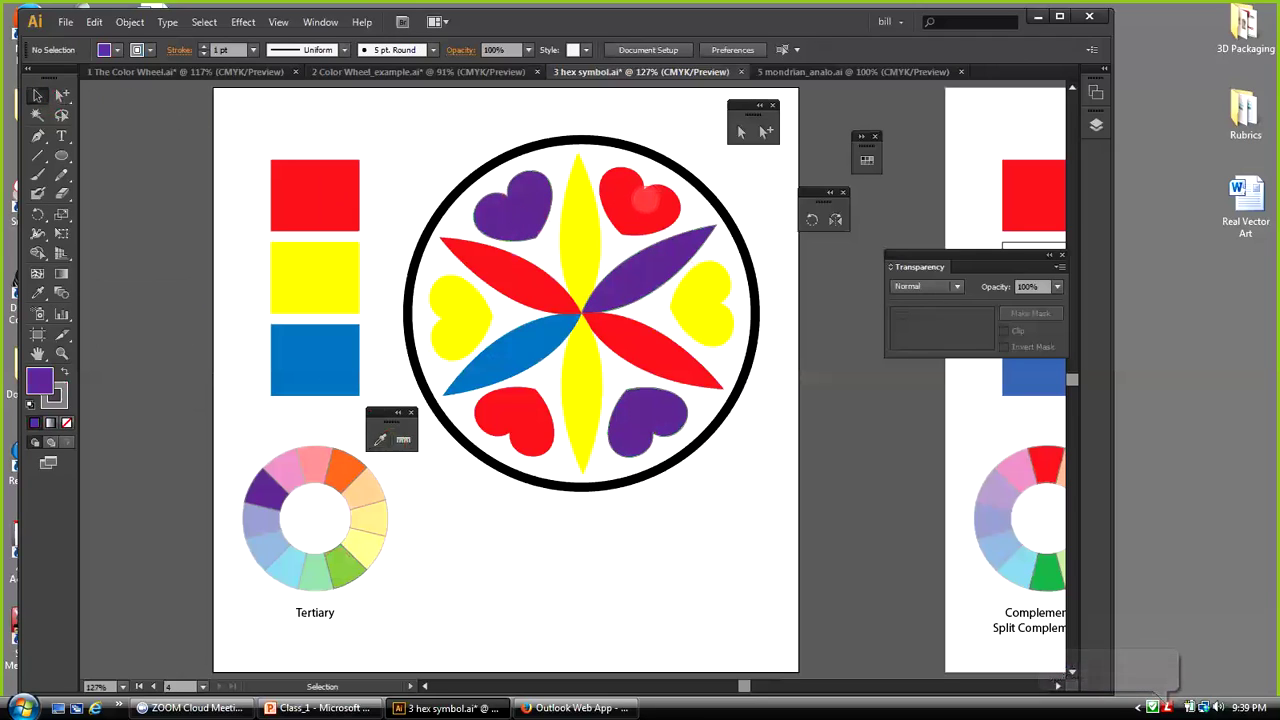
Recolour the red heart and two red petals with the wheel's orange
click(643, 207)
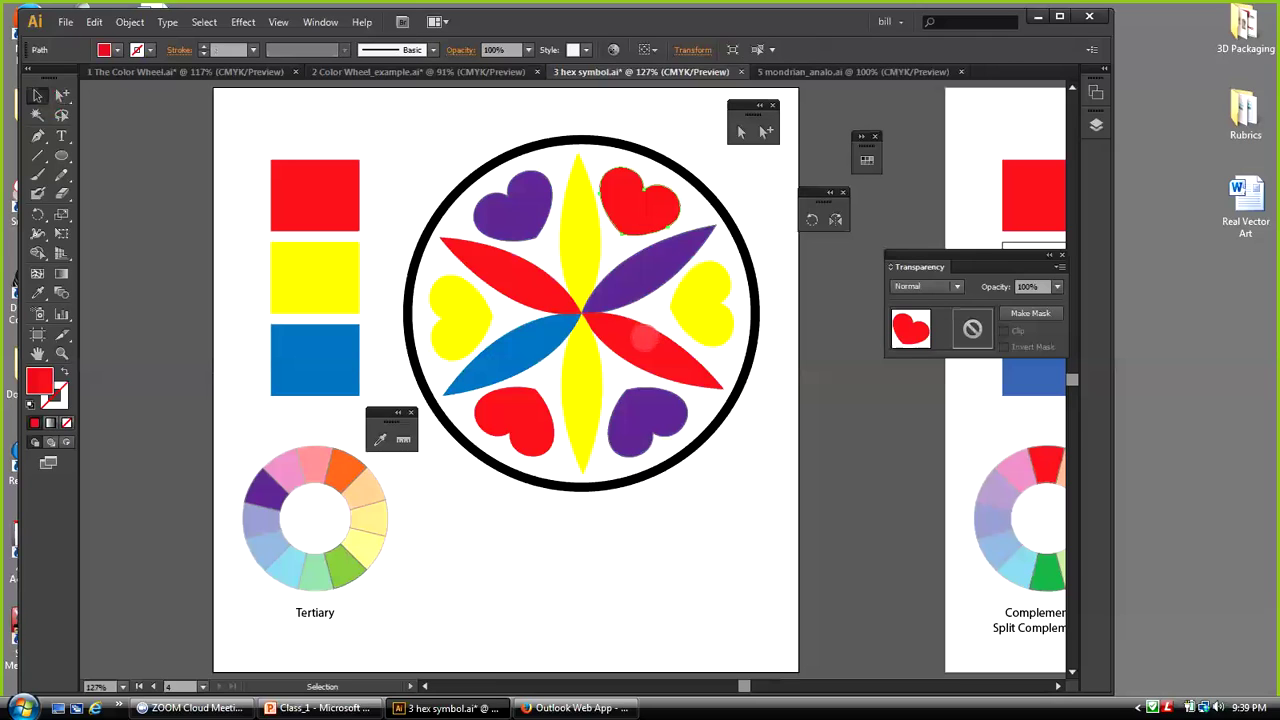
shift+click(645, 339)
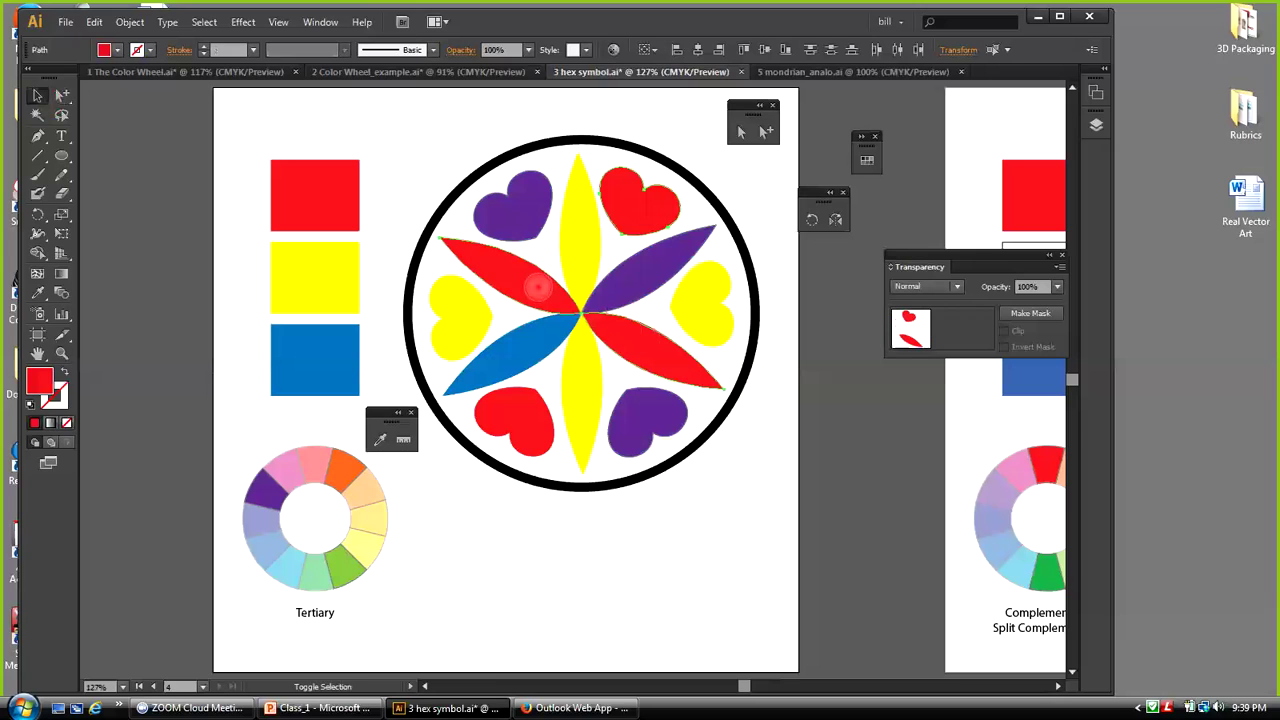
shift+click(538, 287)
click(380, 438)
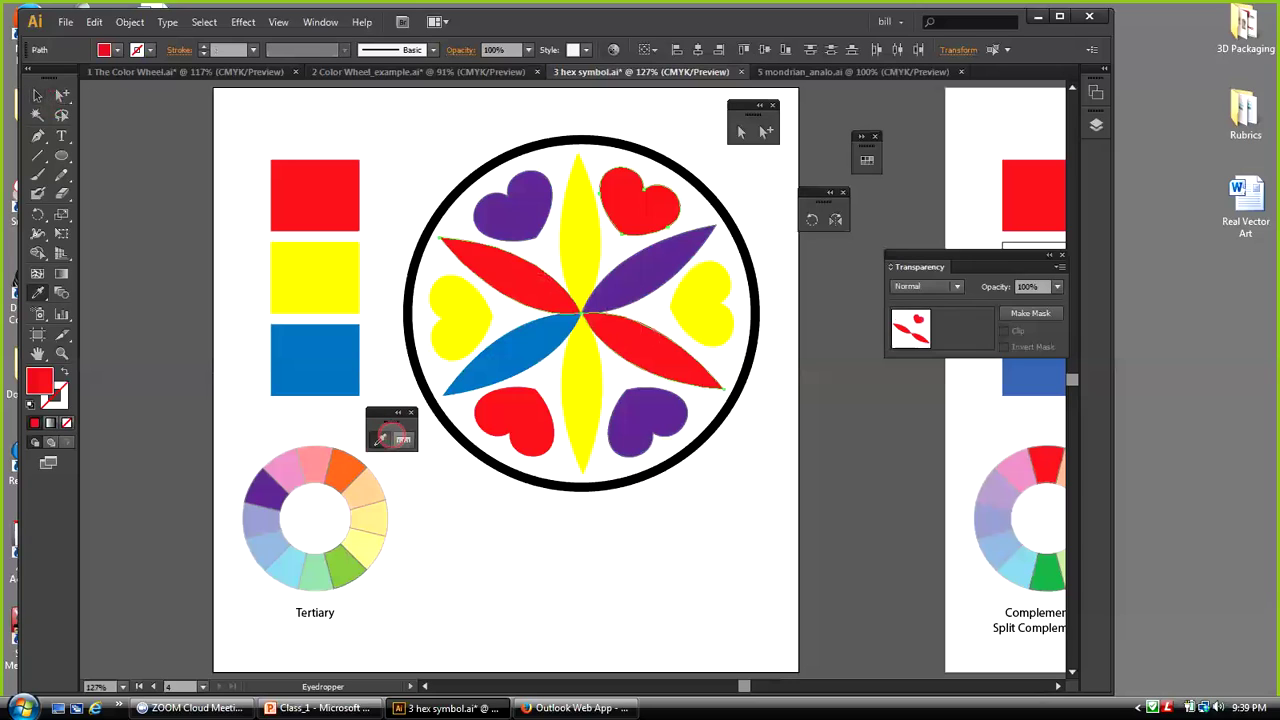
click(342, 472)
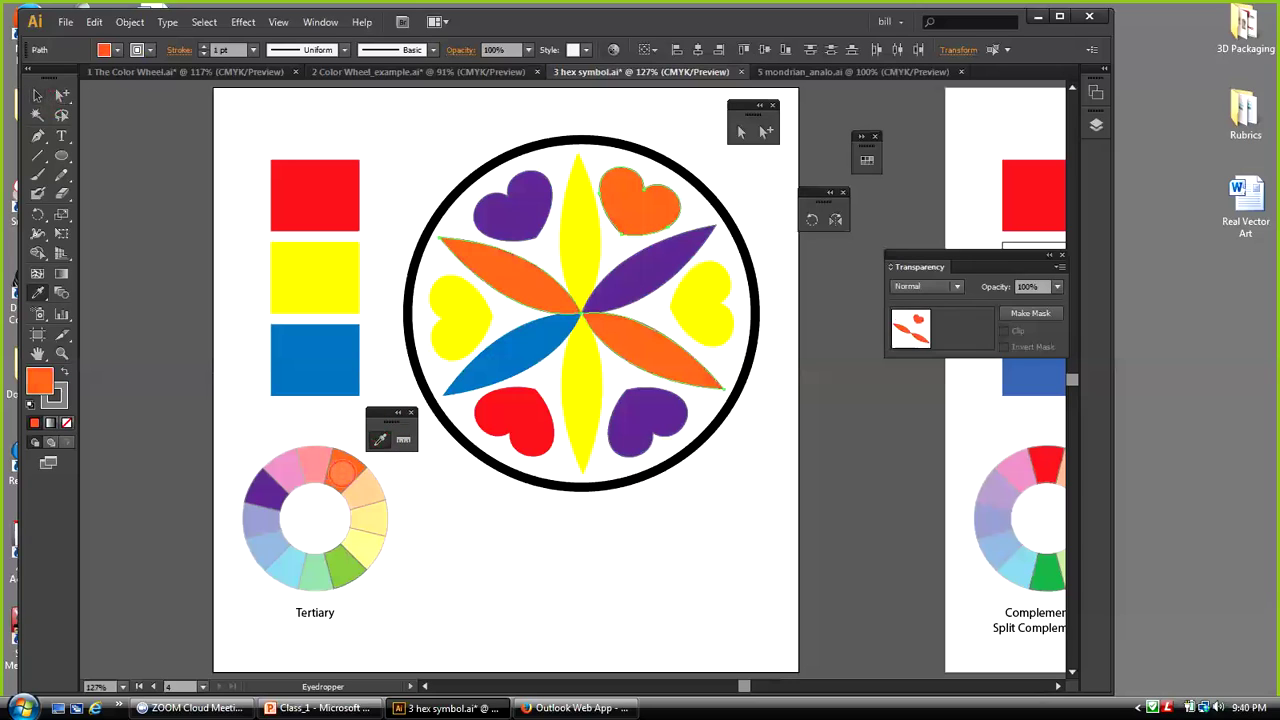
click(37, 95)
Recolour the two yellow hearts and two yellow petals green, then deselect the artwork
click(445, 293)
shift+click(573, 251)
shift+click(697, 303)
shift+click(575, 385)
click(380, 438)
click(343, 559)
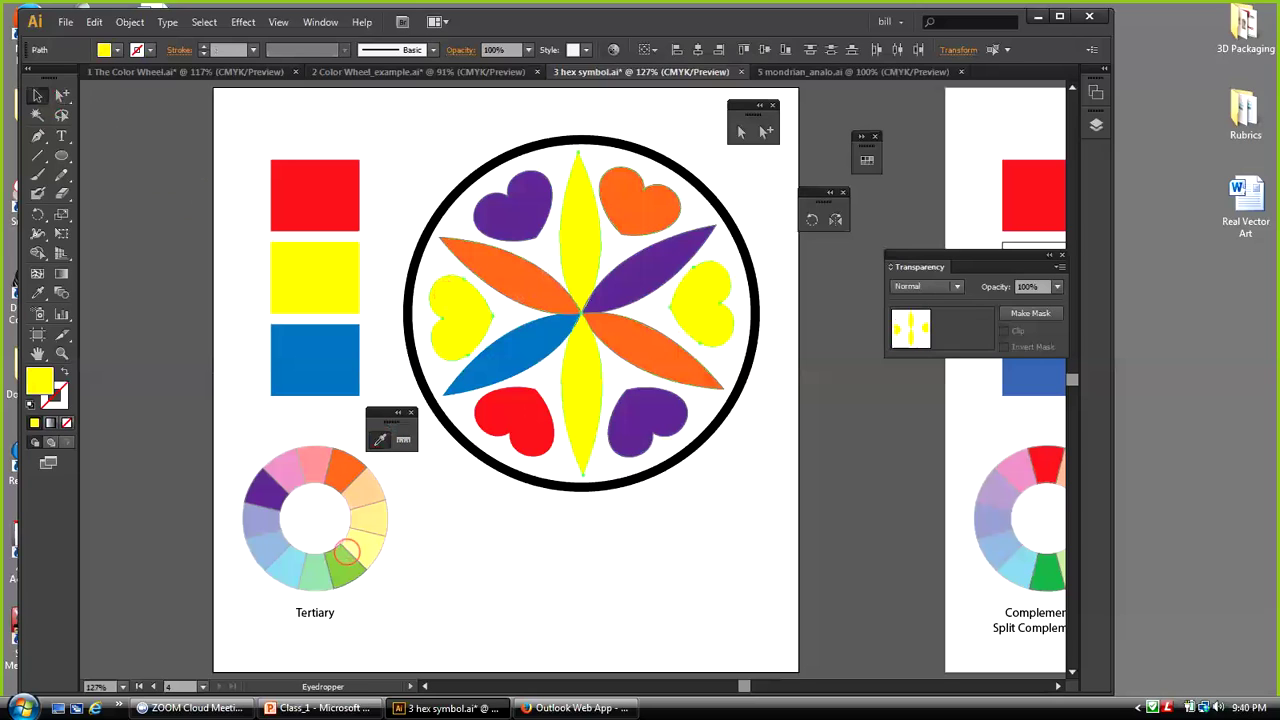
click(38, 96)
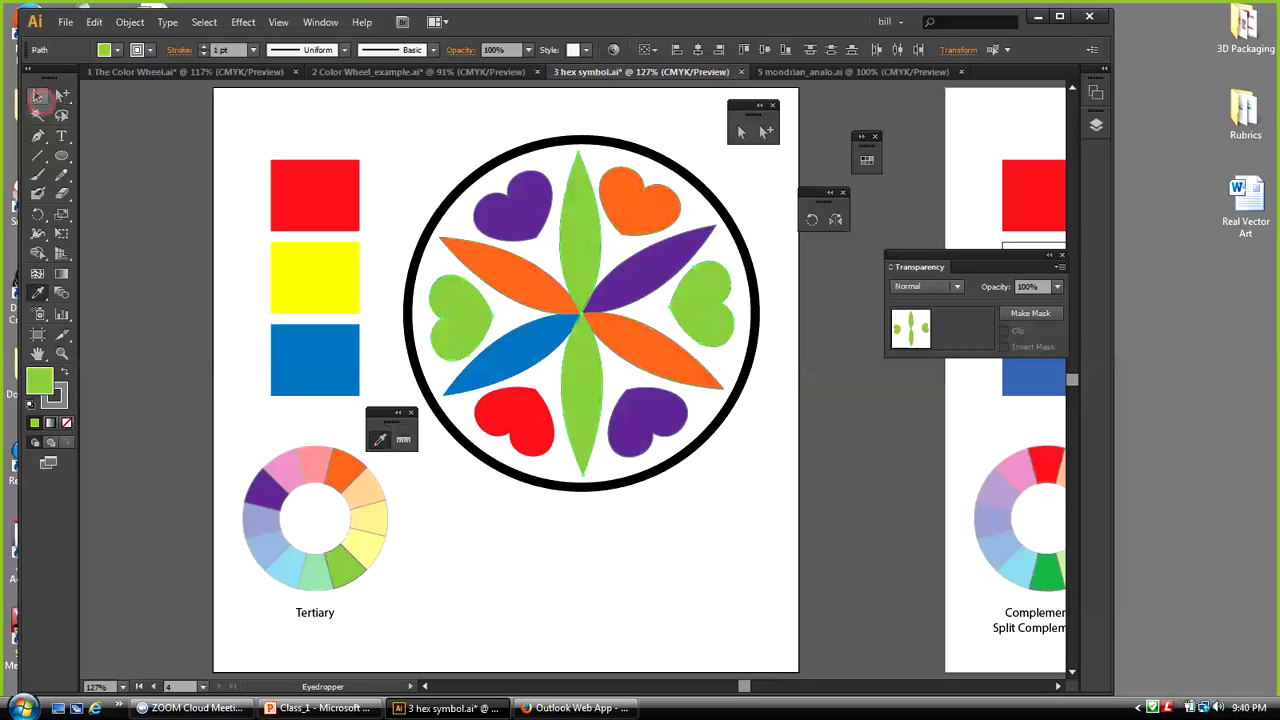
click(416, 529)
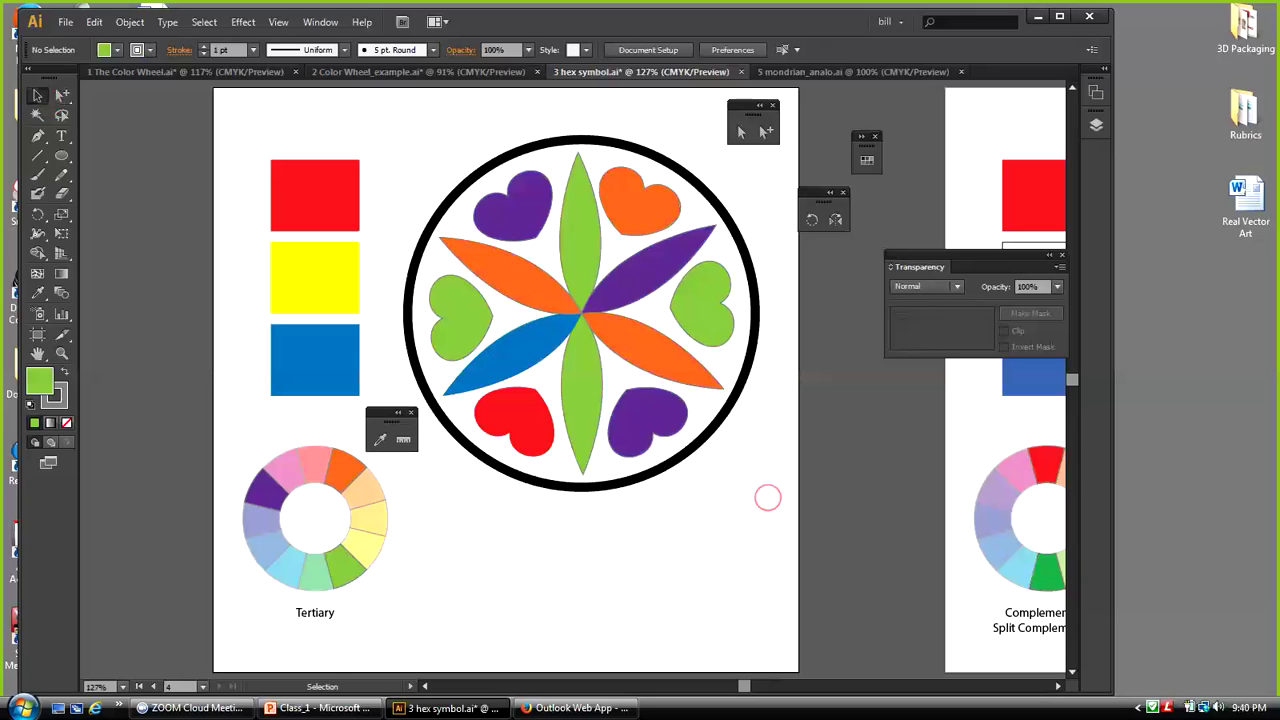
Fill the remaining blue petal with the Tertiary wheel's purple
click(537, 341)
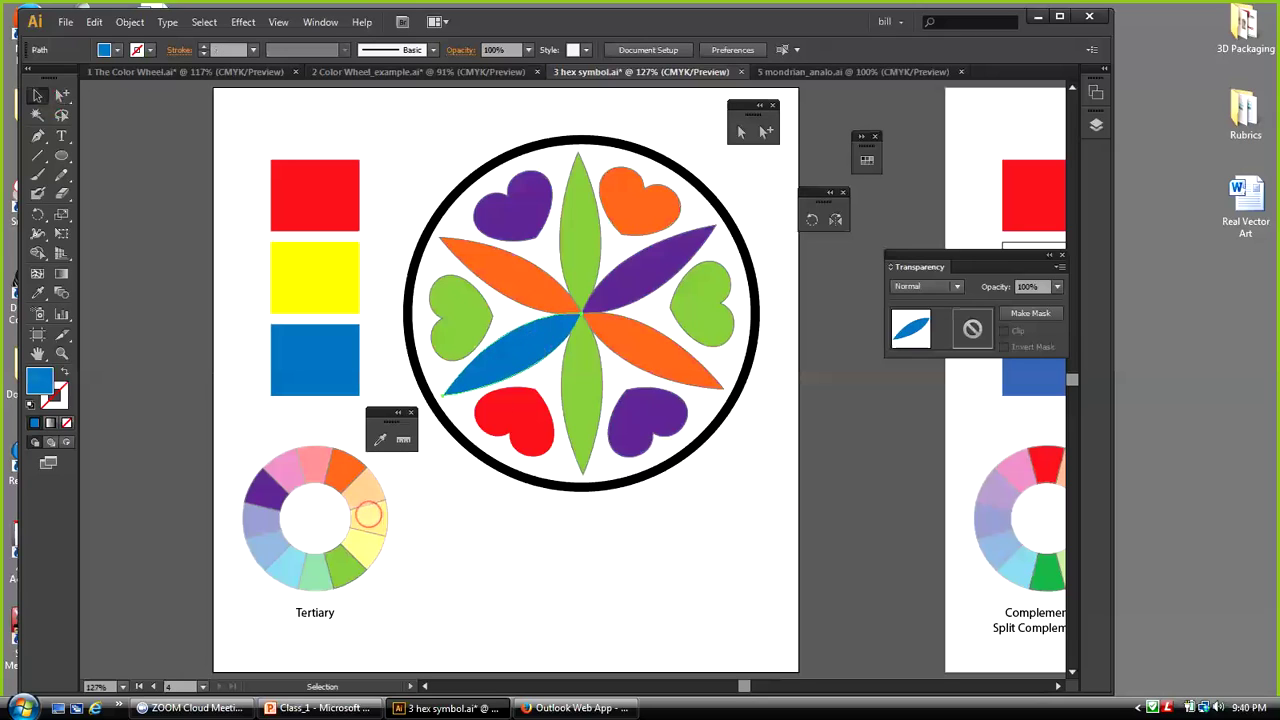
click(380, 438)
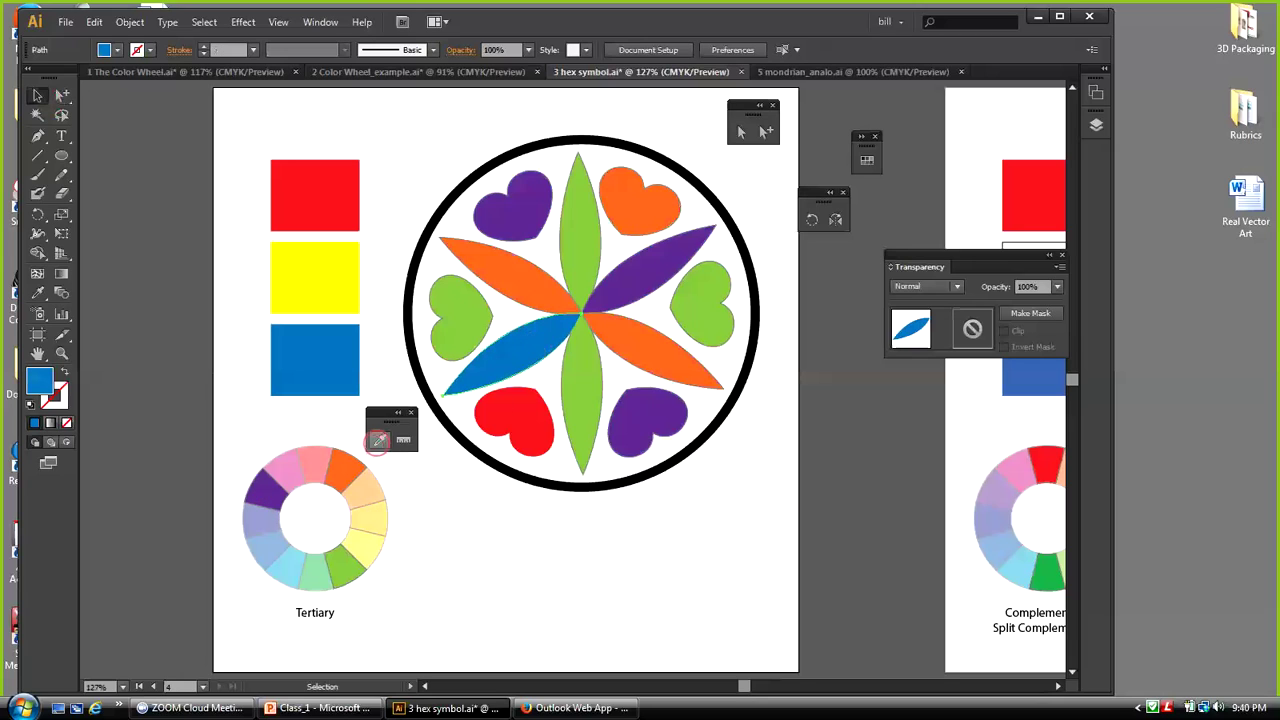
click(265, 492)
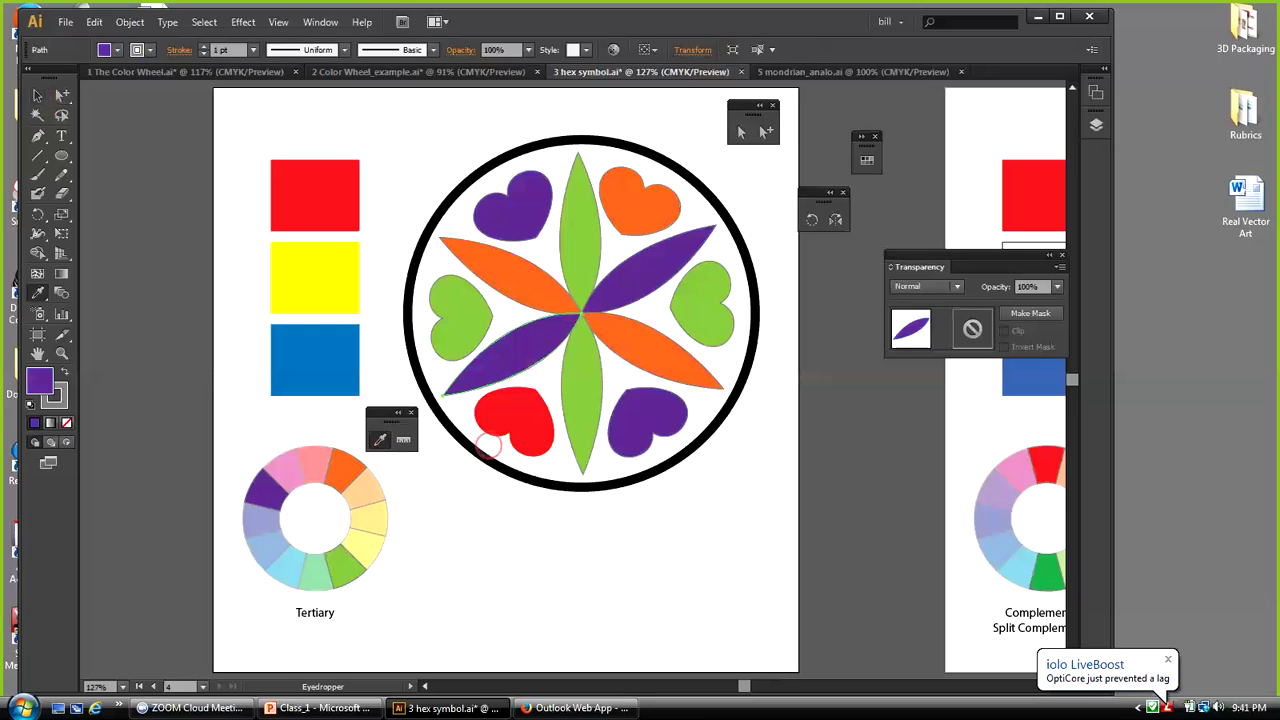
click(37, 95)
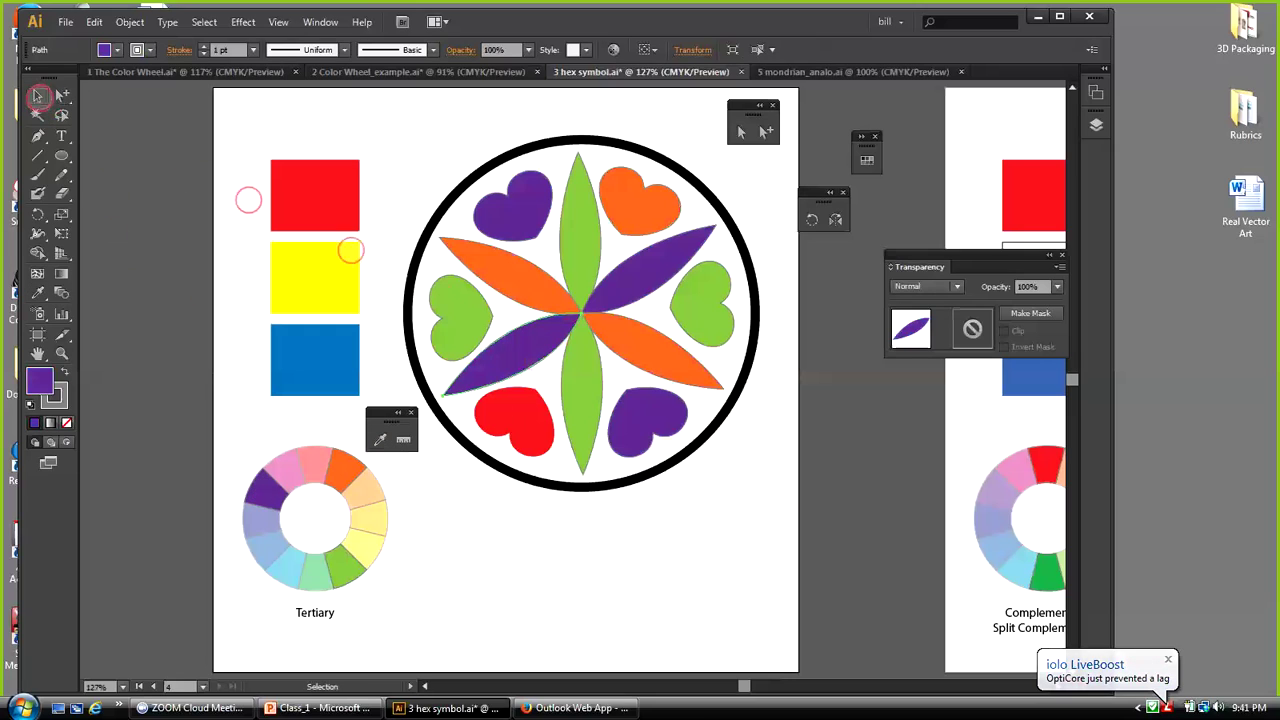
Recolour the lower-left red heart with the wheel's orange
click(530, 398)
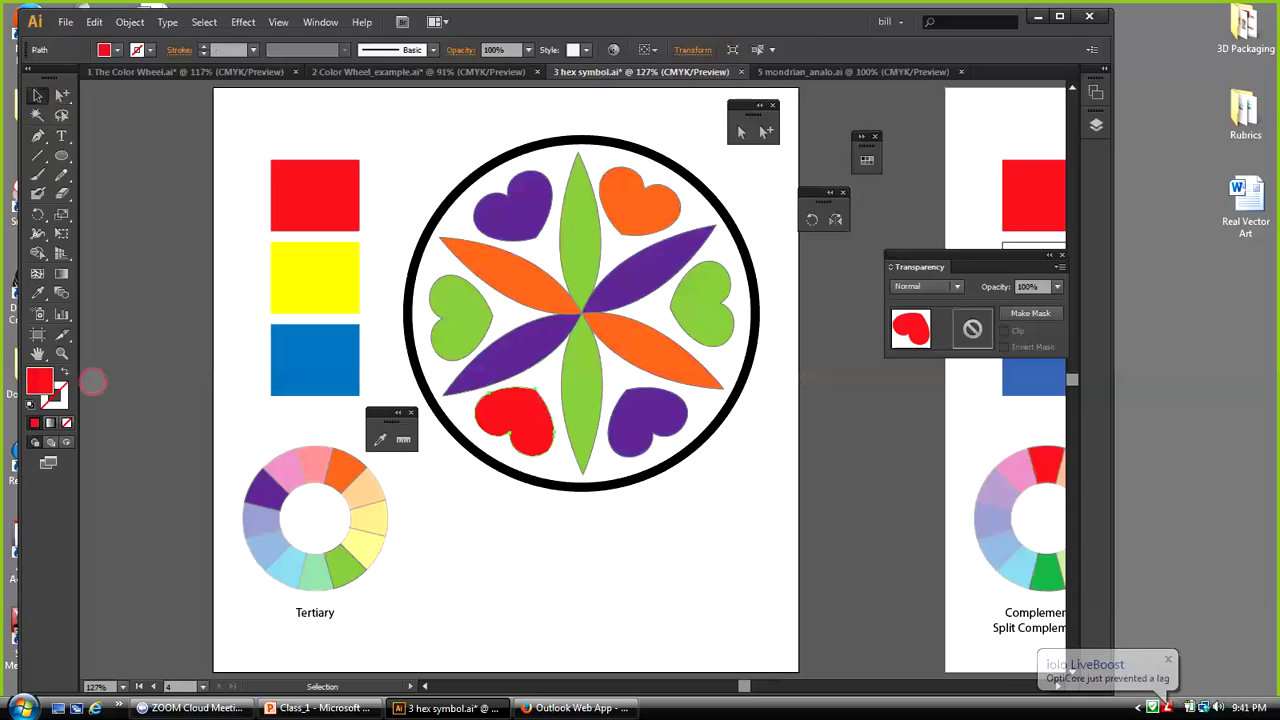
click(380, 439)
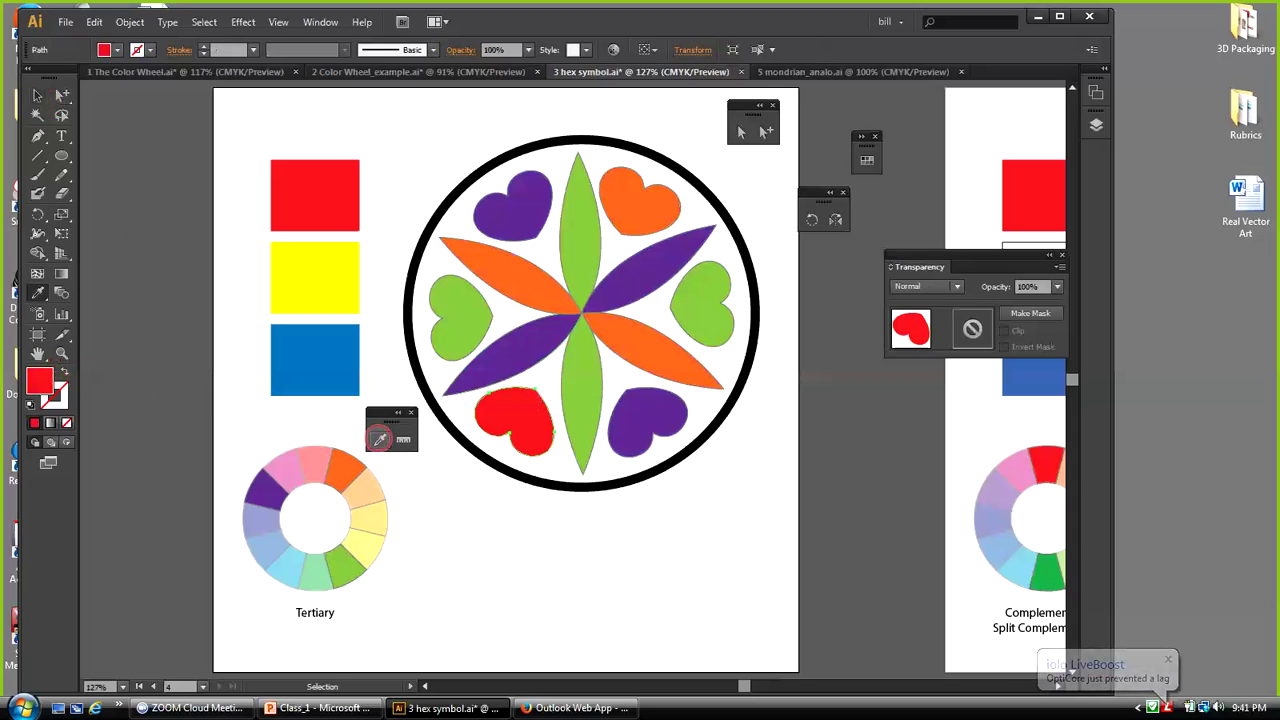
click(345, 467)
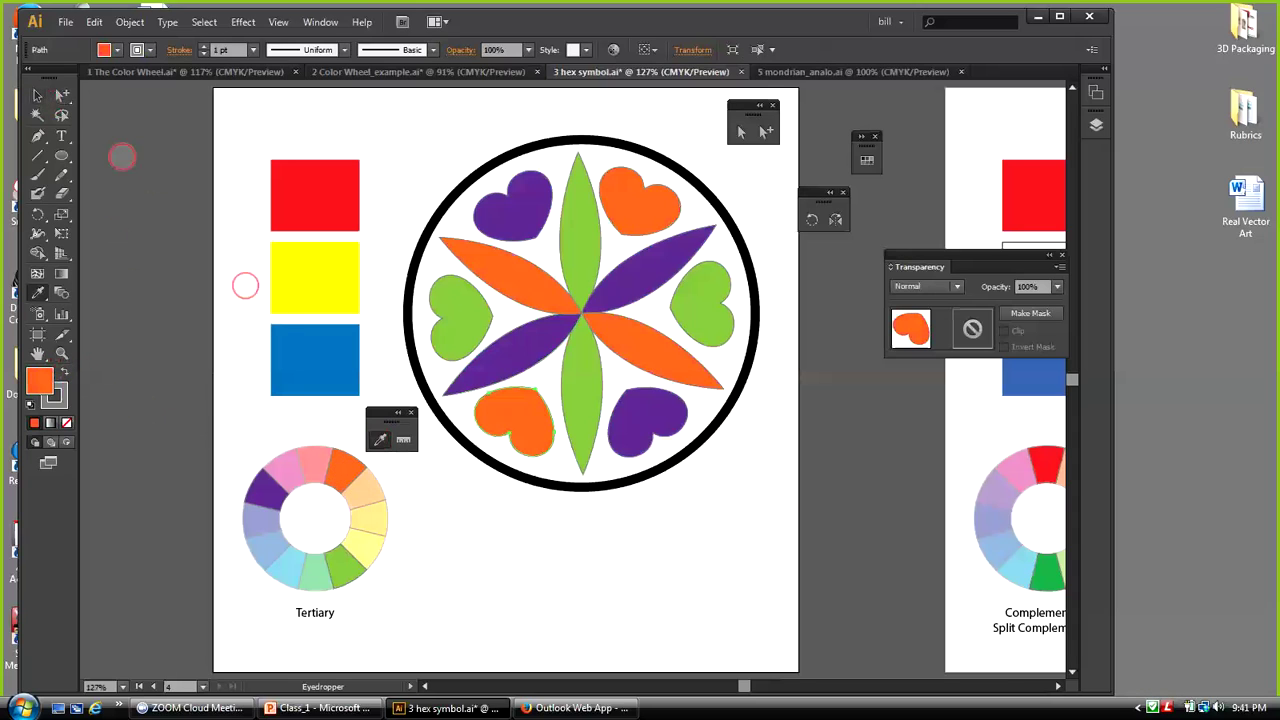
click(35, 94)
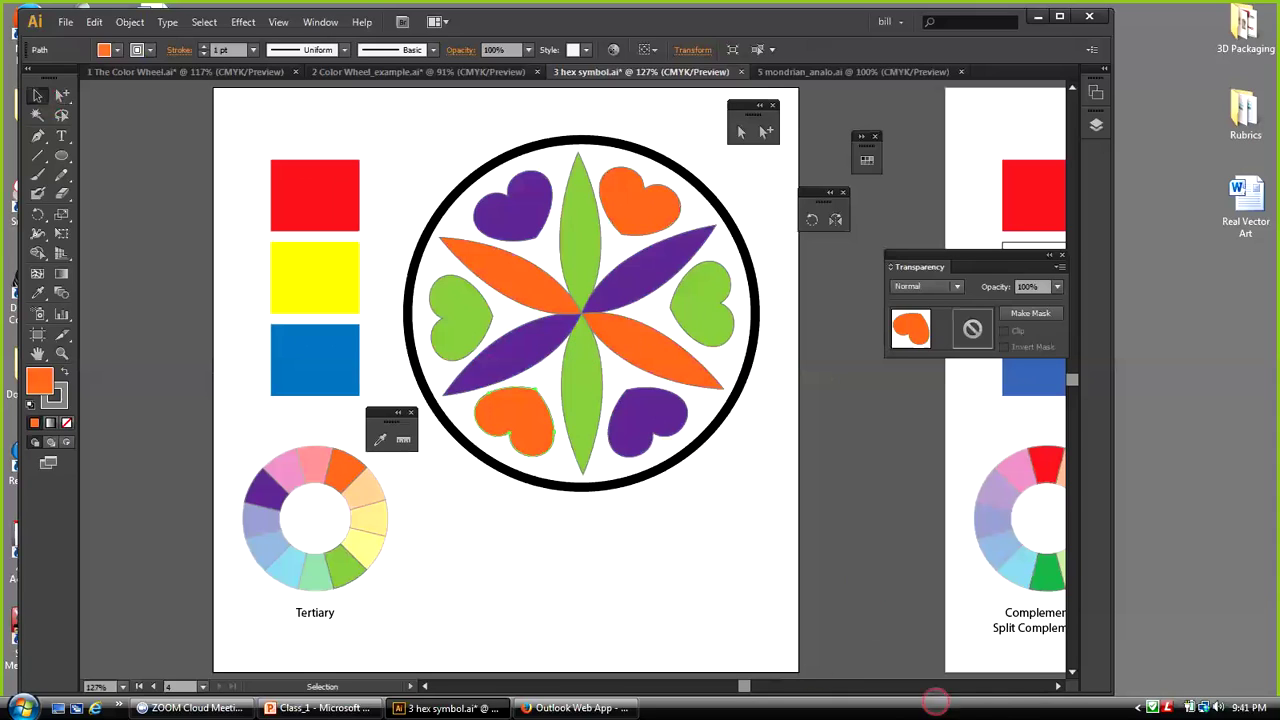
Scroll right to the Complementary / Split Complementary artboard with its red, yellow and blue hex symbol
click(1058, 686)
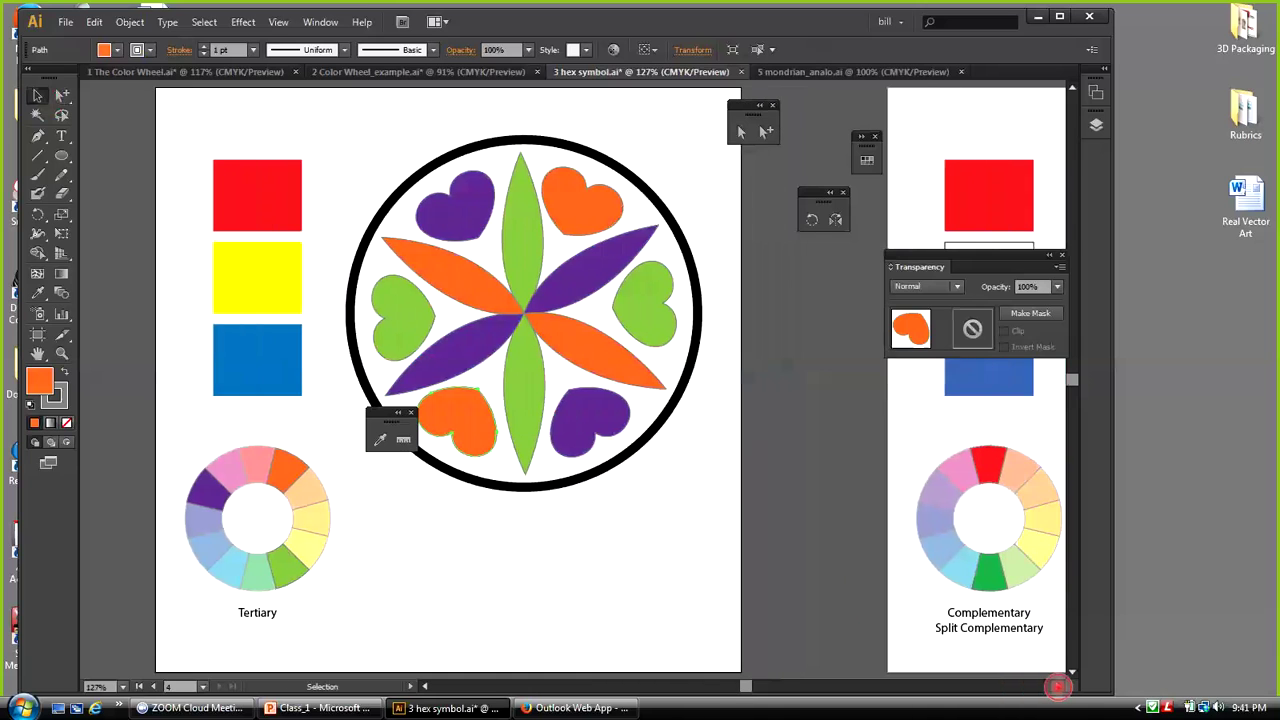
click(1058, 686)
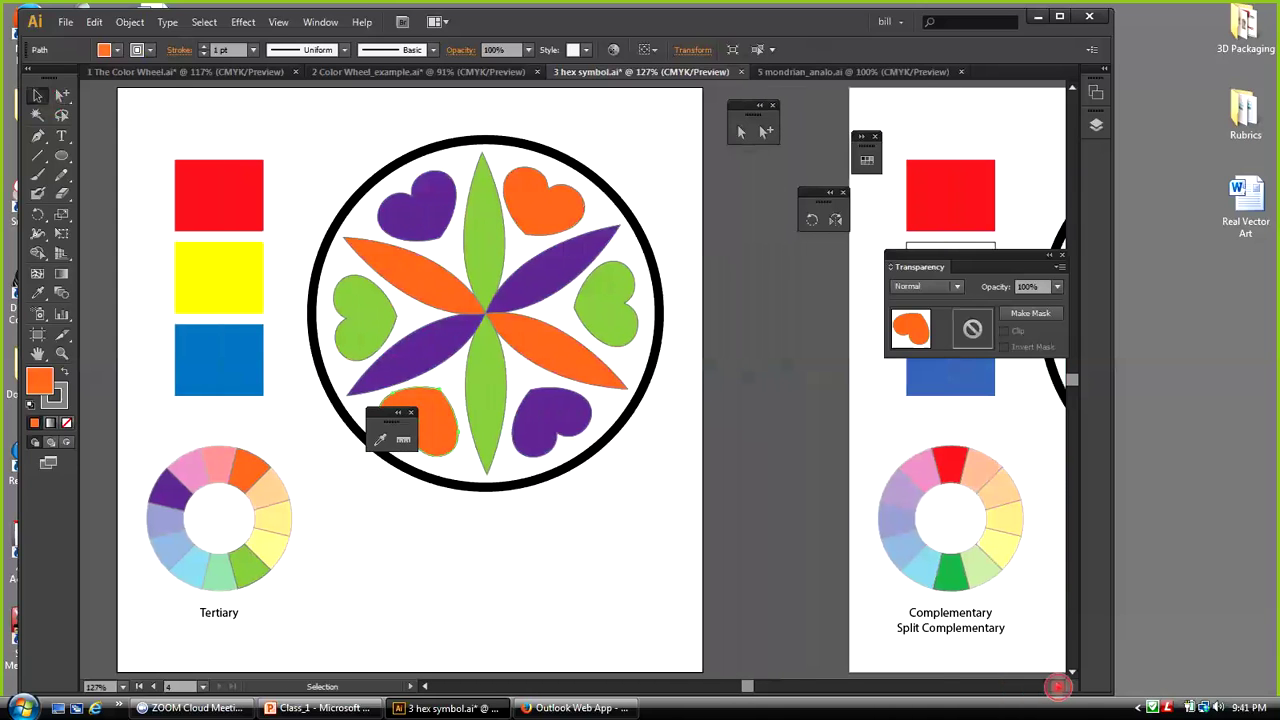
click(1058, 686)
drag(376, 412, 691, 540)
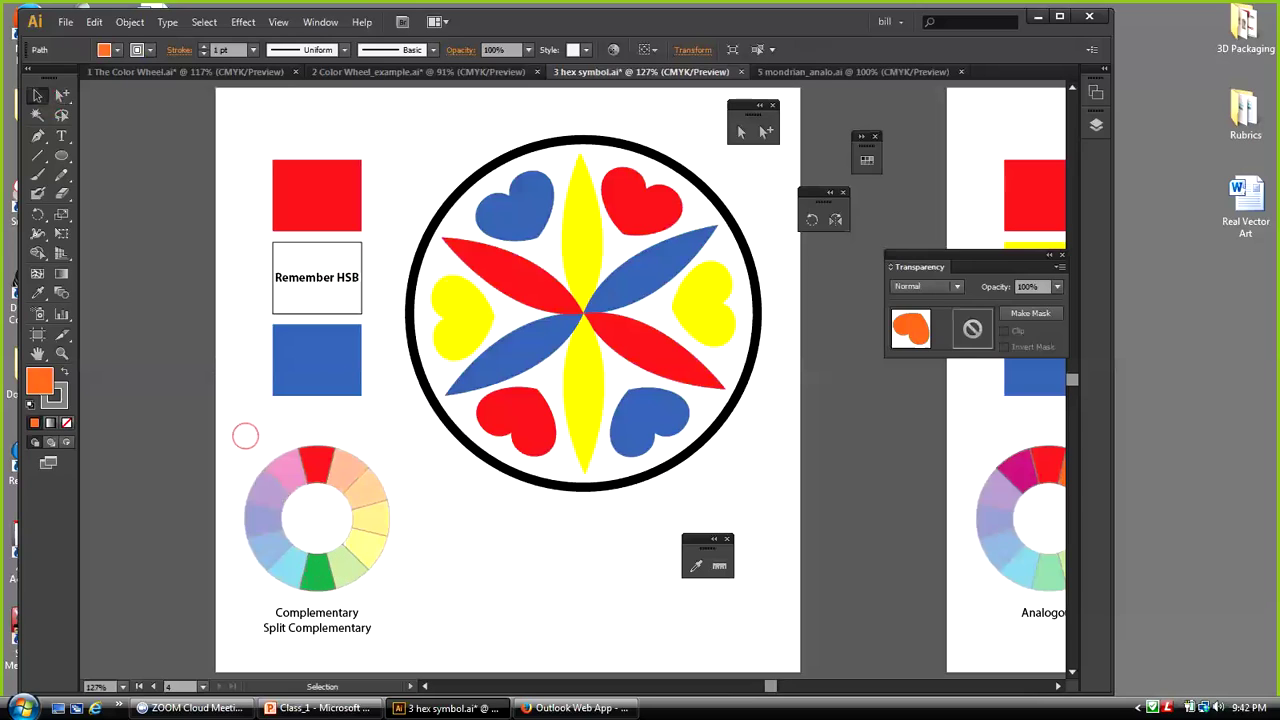
Set the whole split-complementary colour wheel to 100% opacity
drag(237, 438, 409, 595)
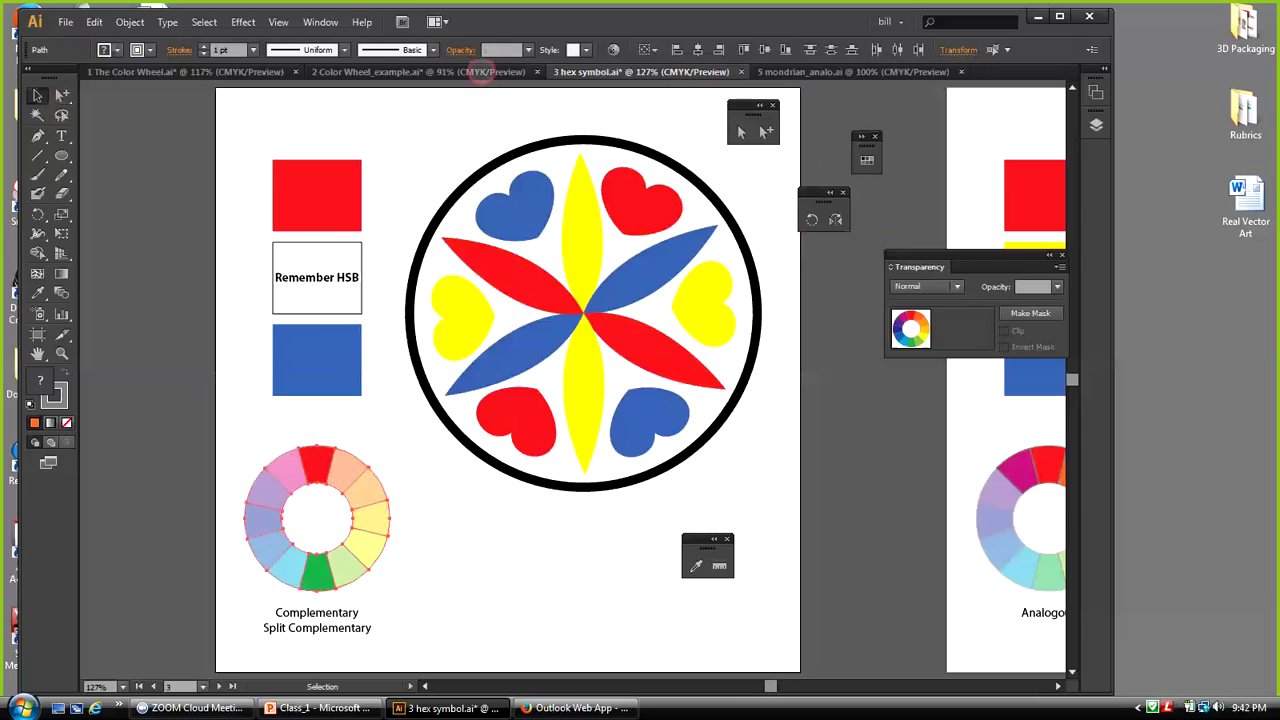
drag(958, 258, 836, 425)
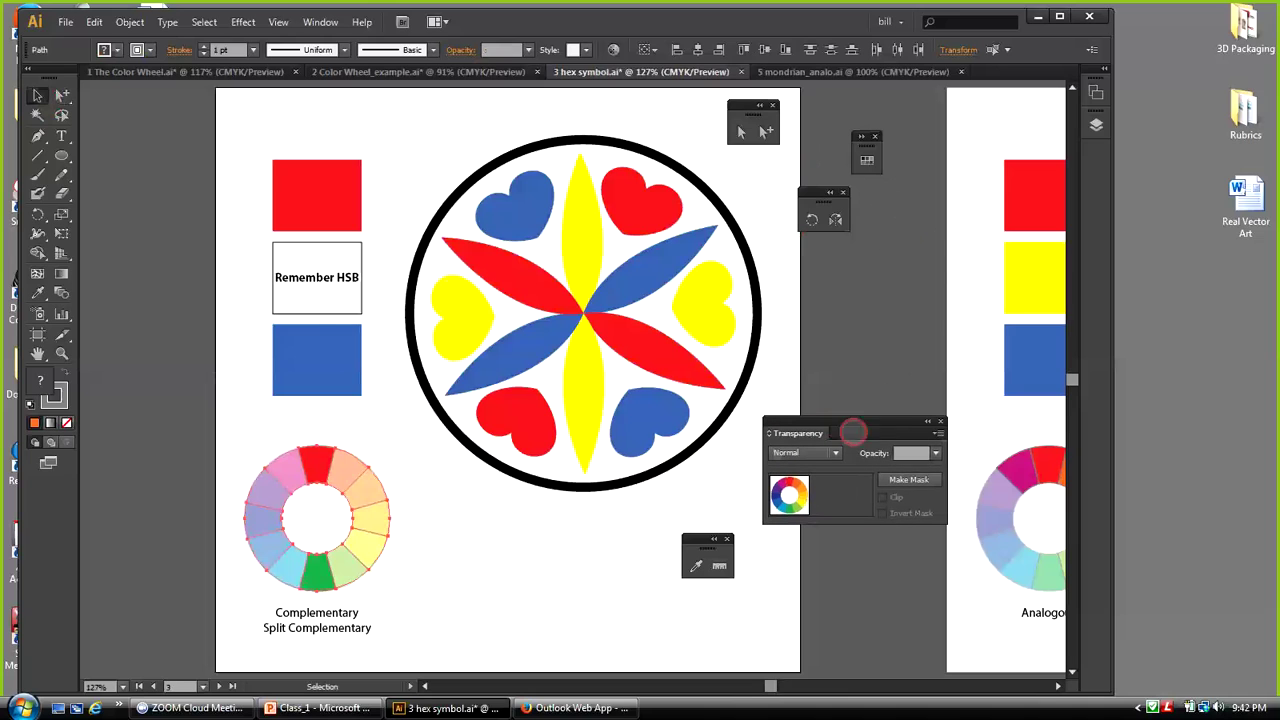
click(935, 453)
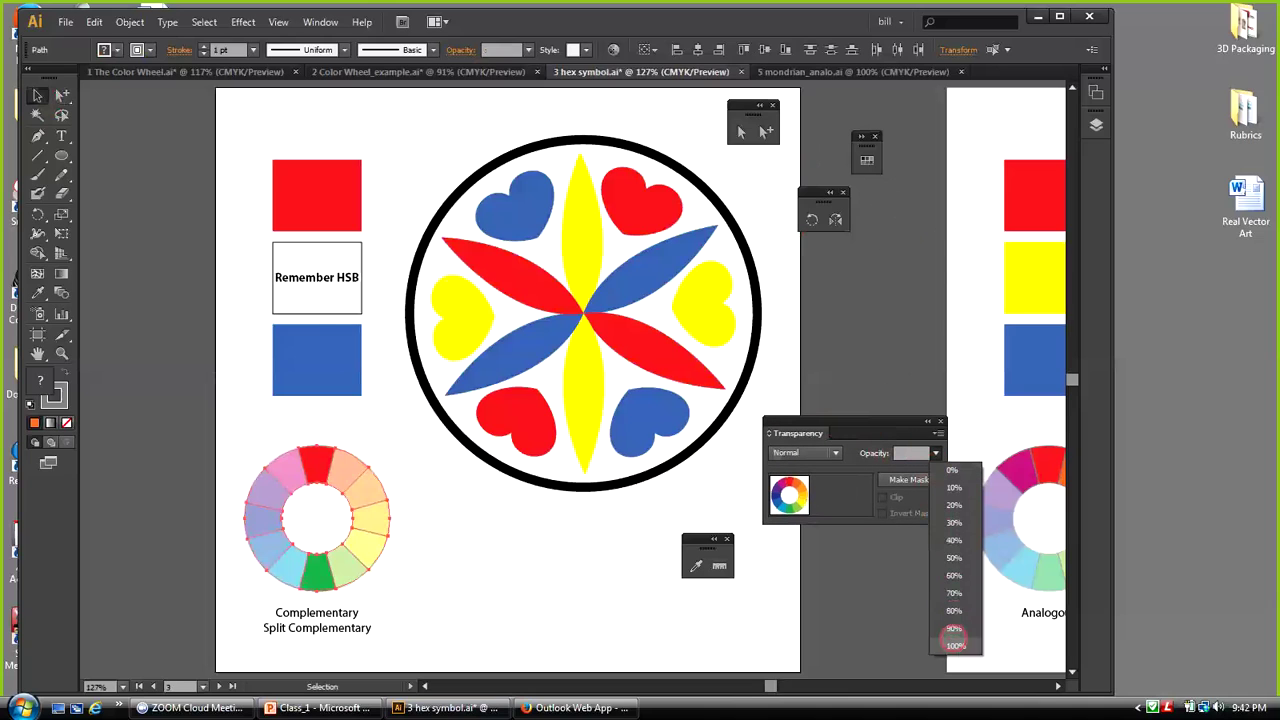
click(955, 645)
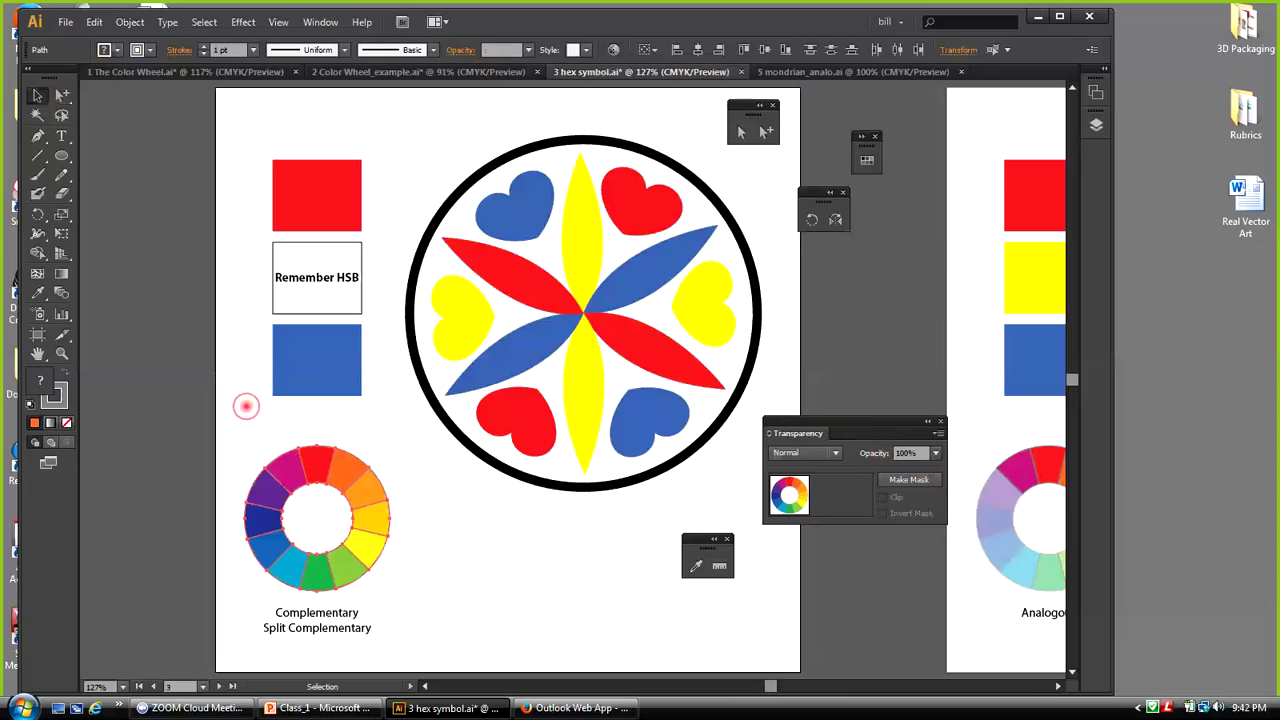
click(255, 438)
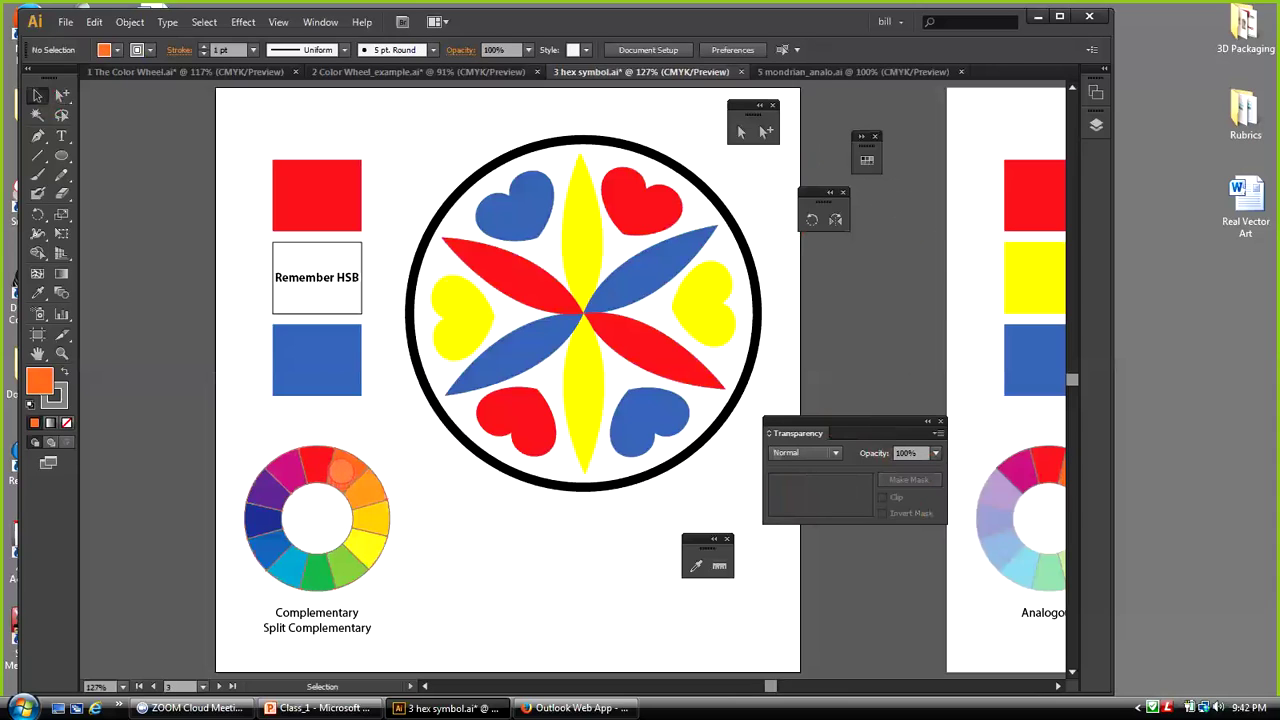
Fade the wheel's left and right side wedges to 50% opacity
click(341, 468)
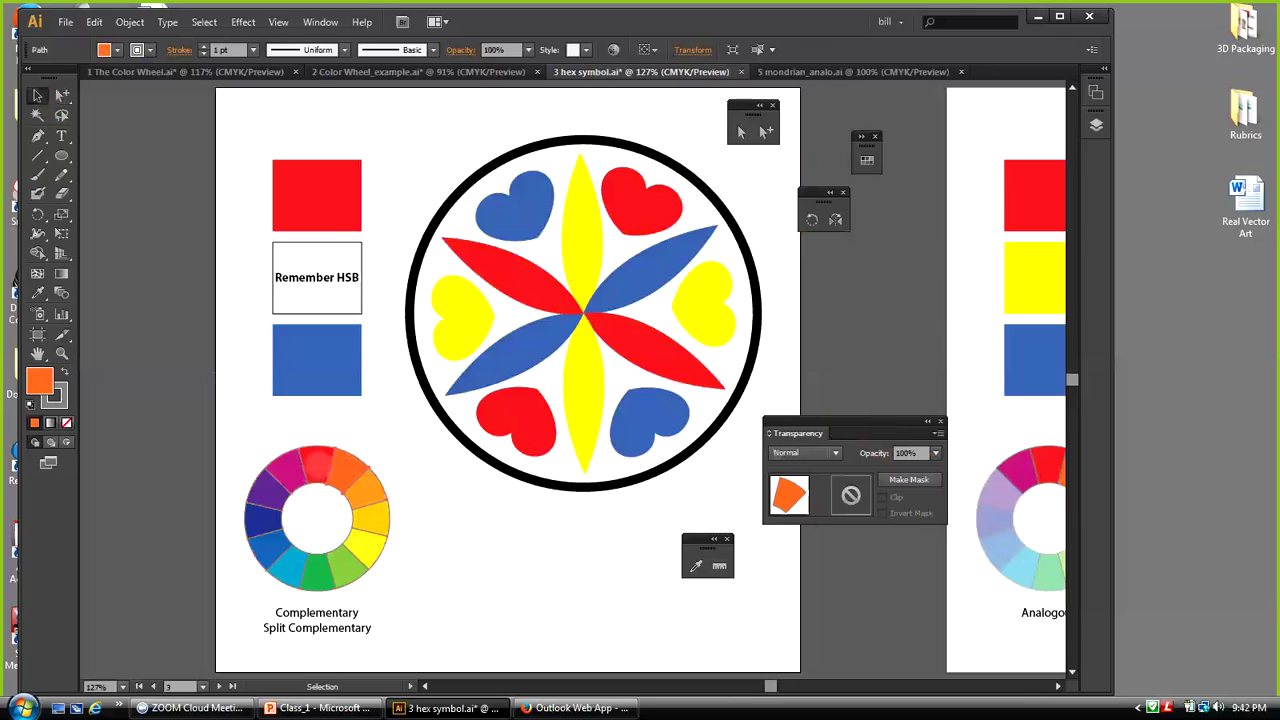
click(316, 463)
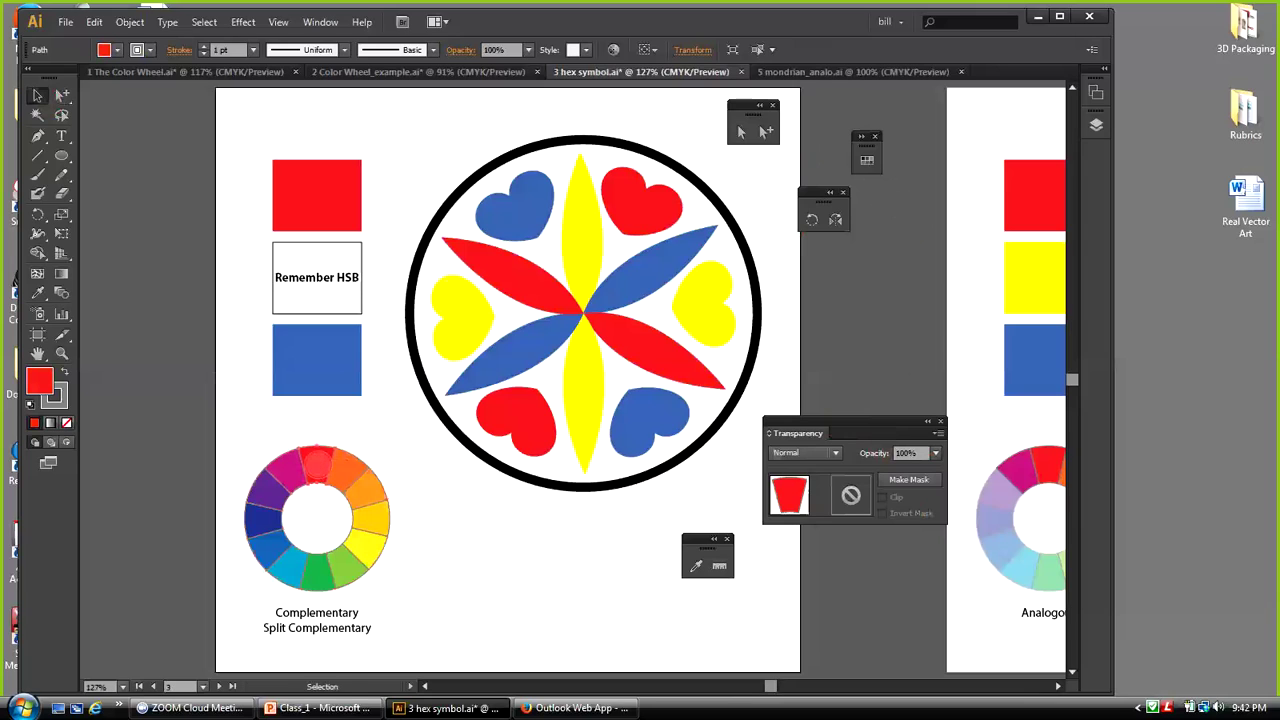
drag(234, 498, 289, 569)
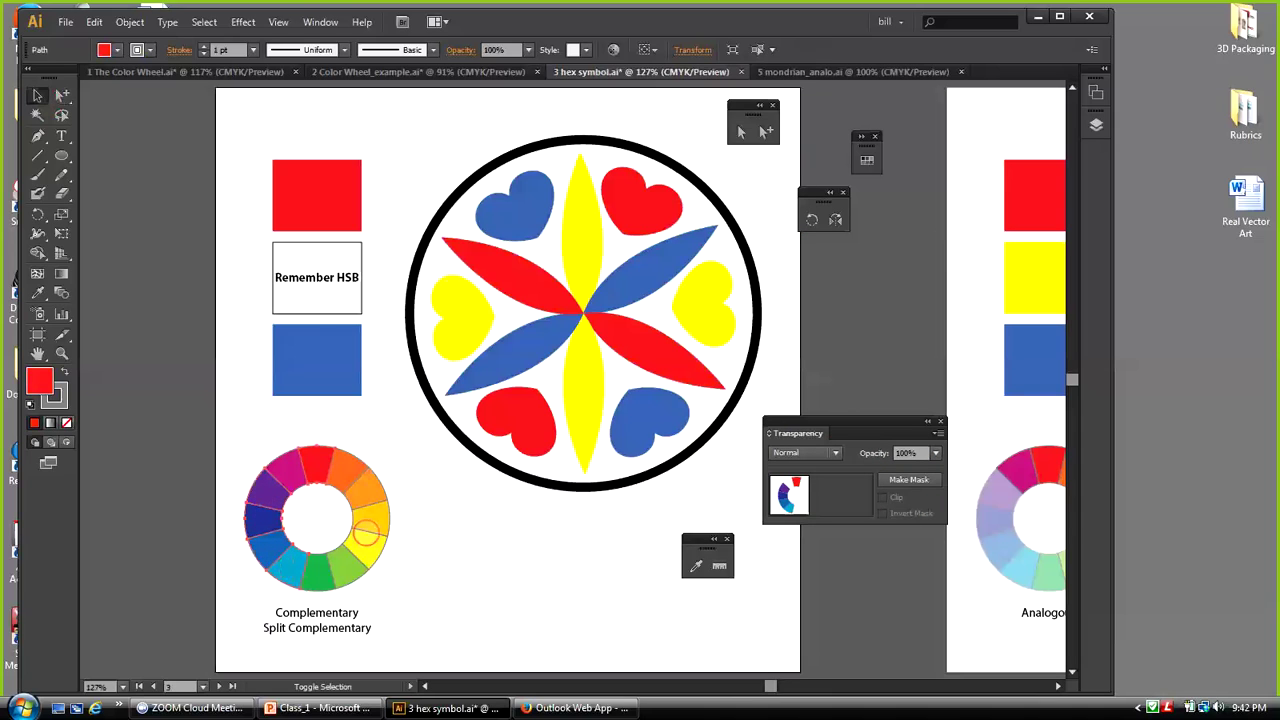
drag(395, 487, 362, 569)
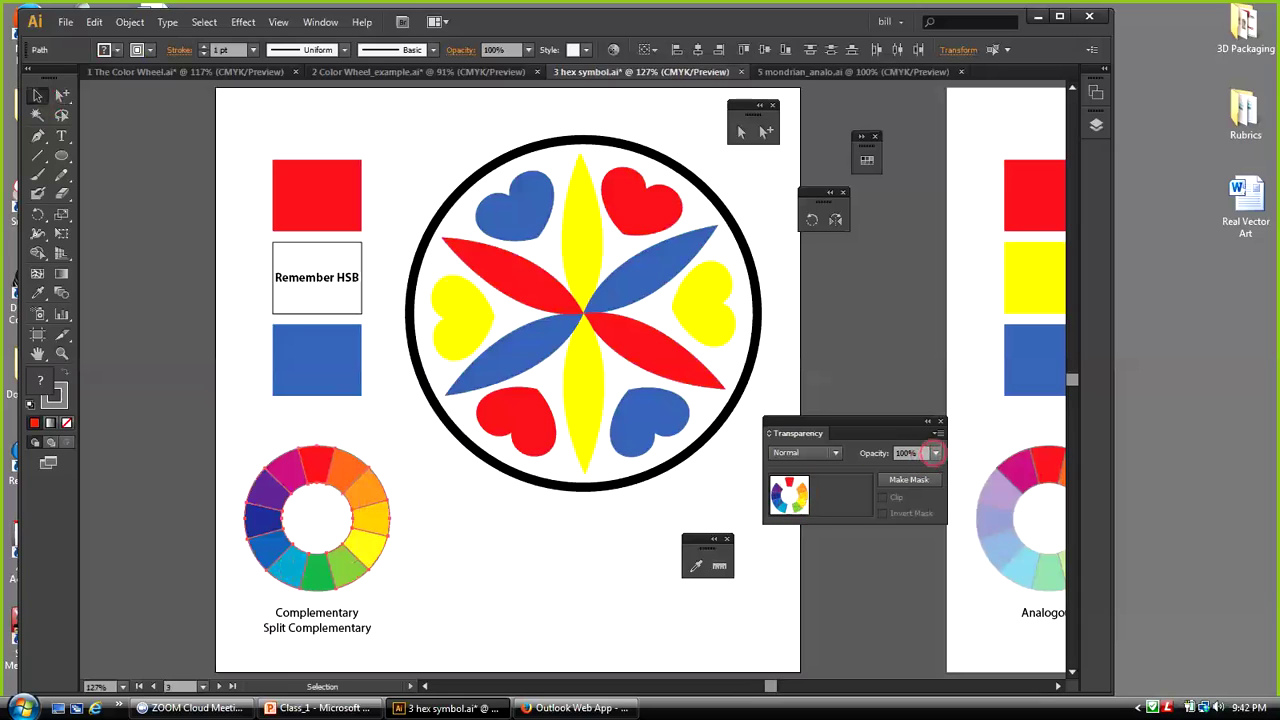
click(936, 453)
click(958, 560)
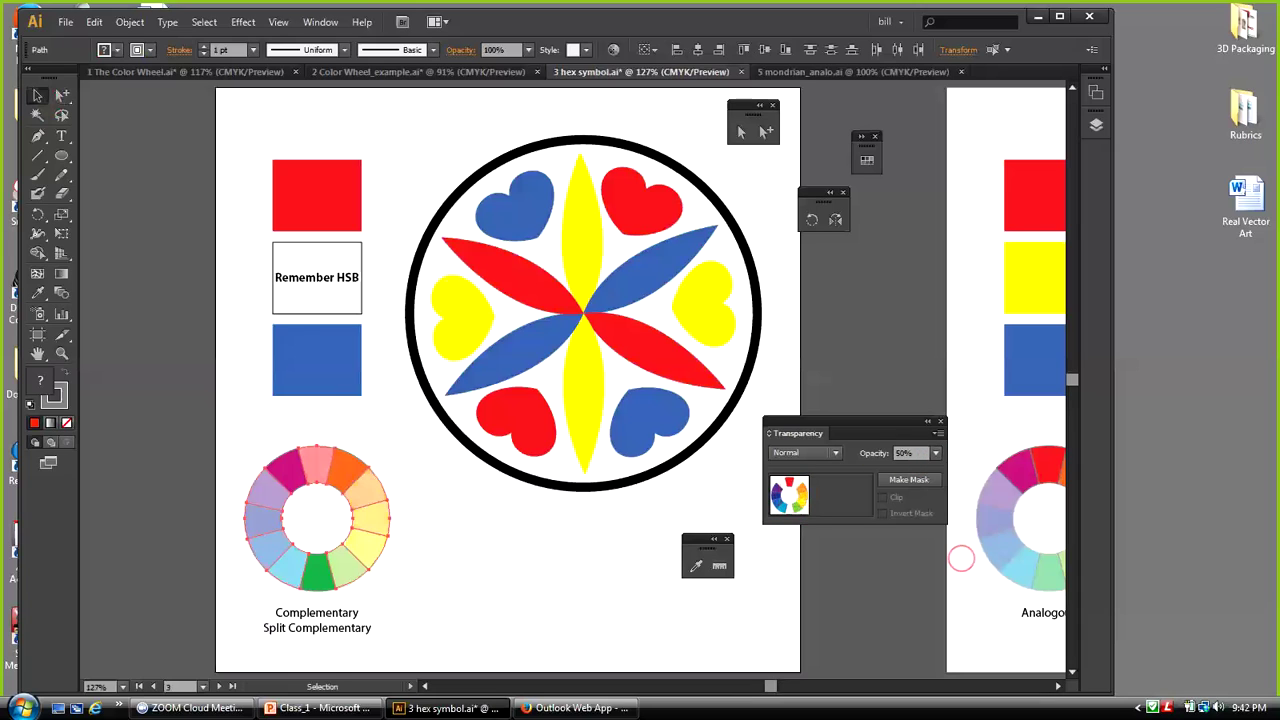
click(37, 96)
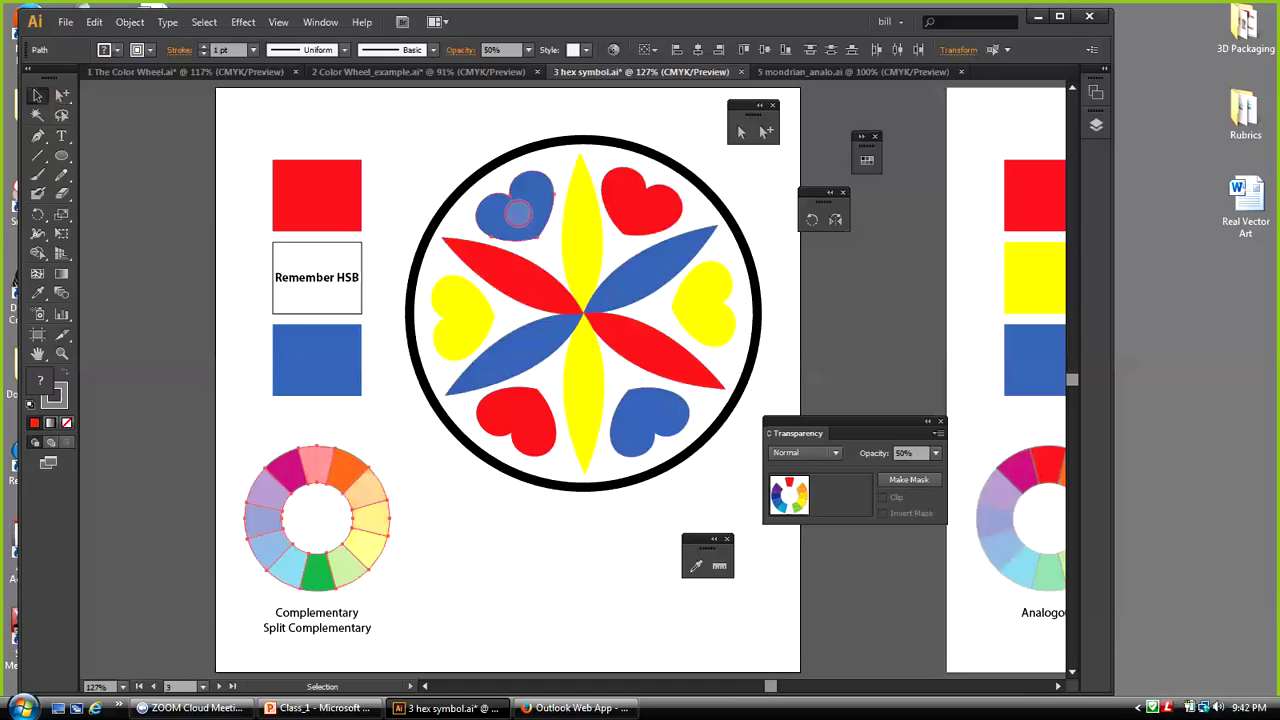
Recolour the blue hearts and petal with the wheel's magenta
click(518, 212)
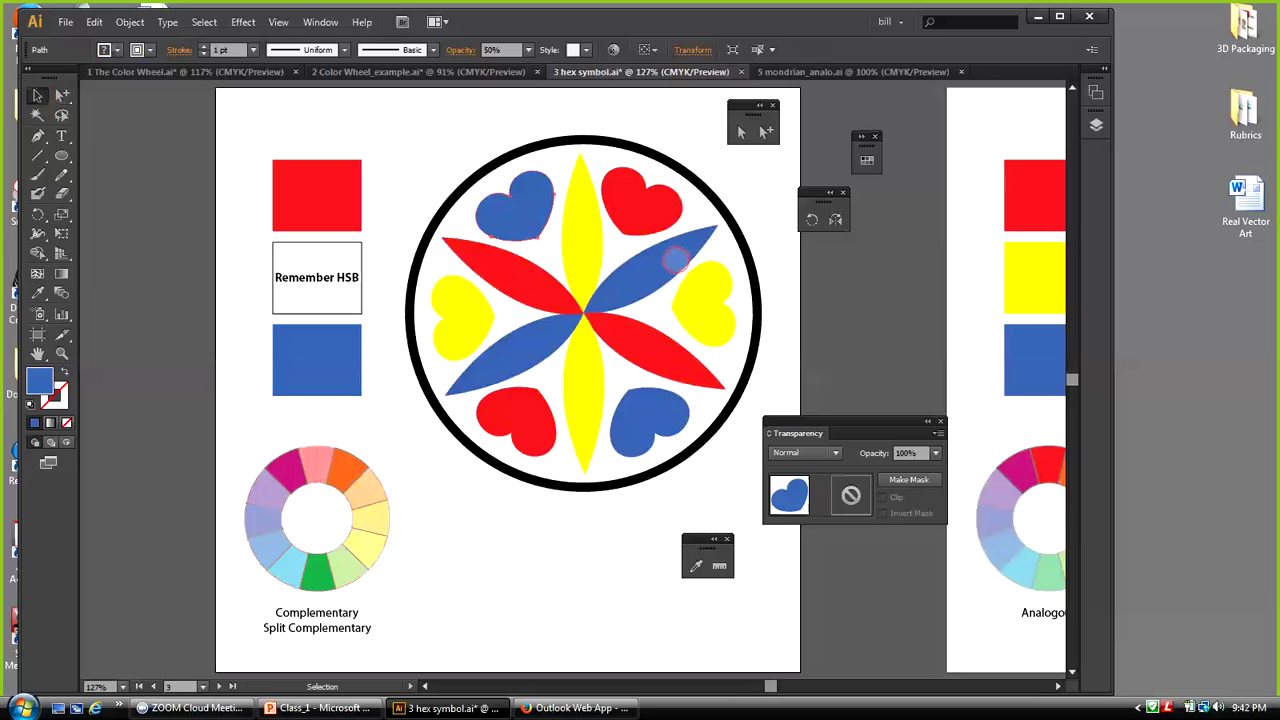
shift+click(675, 260)
shift+click(652, 410)
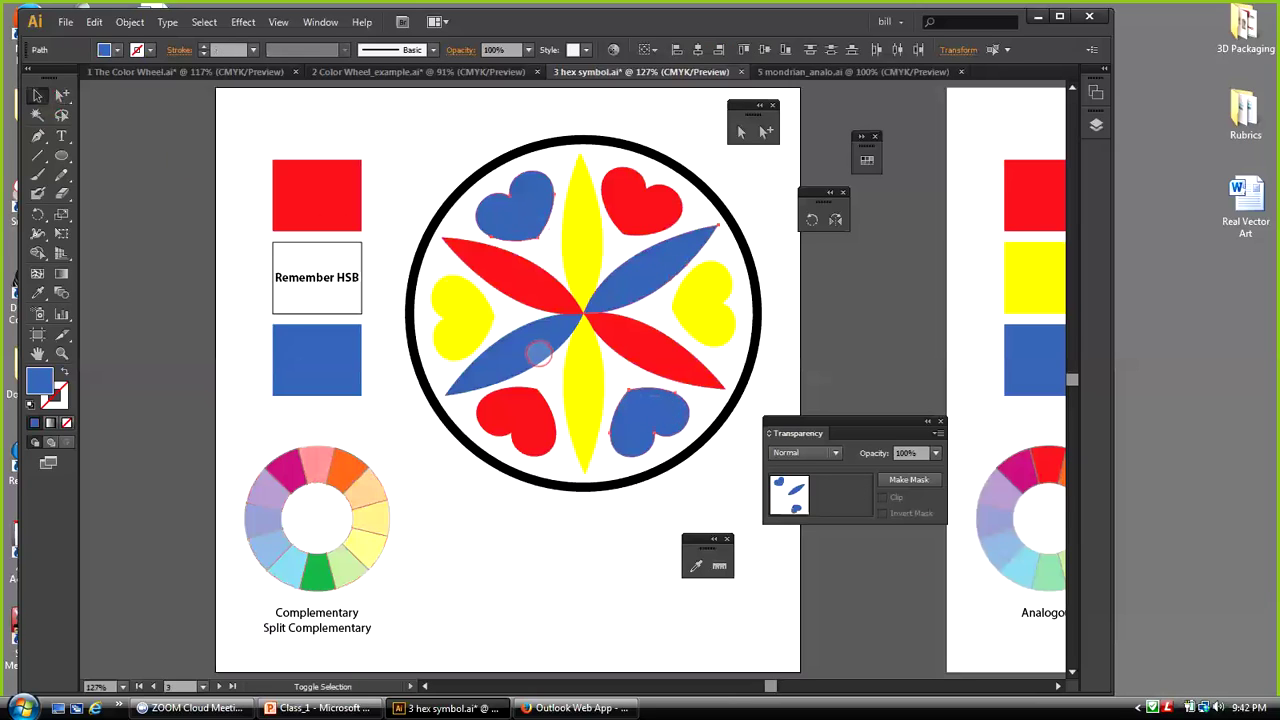
shift+click(538, 352)
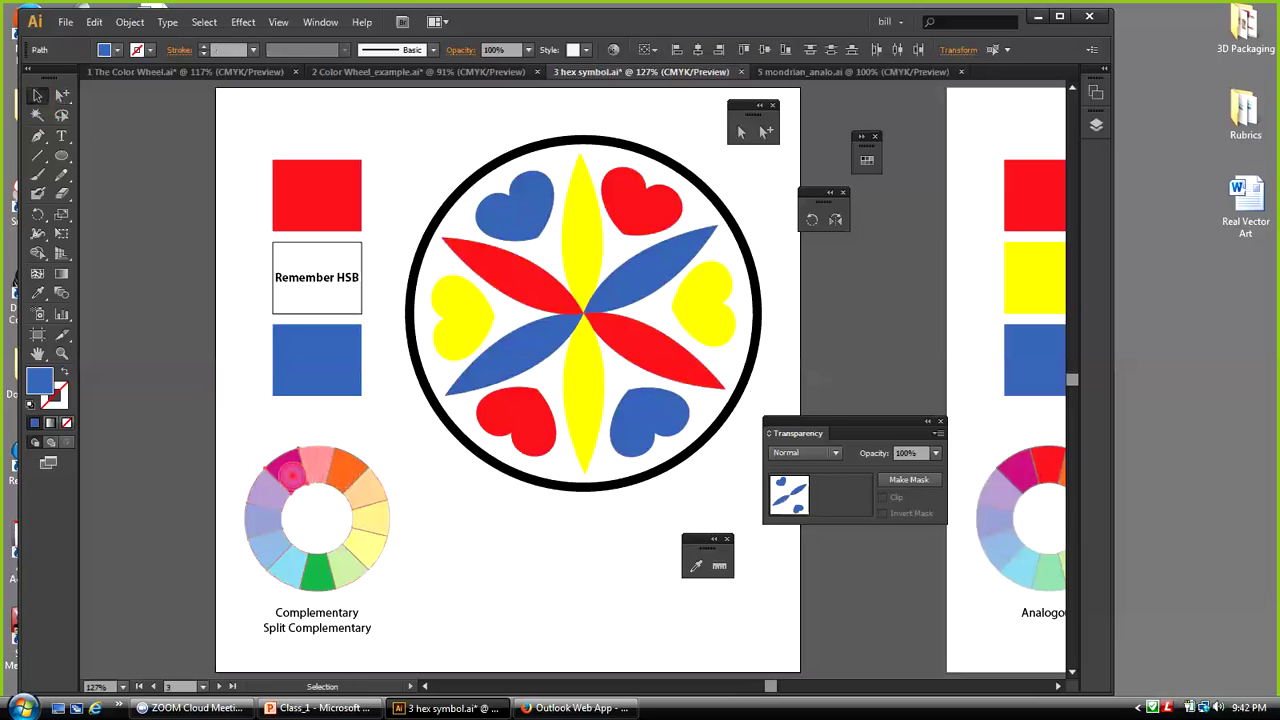
click(287, 468)
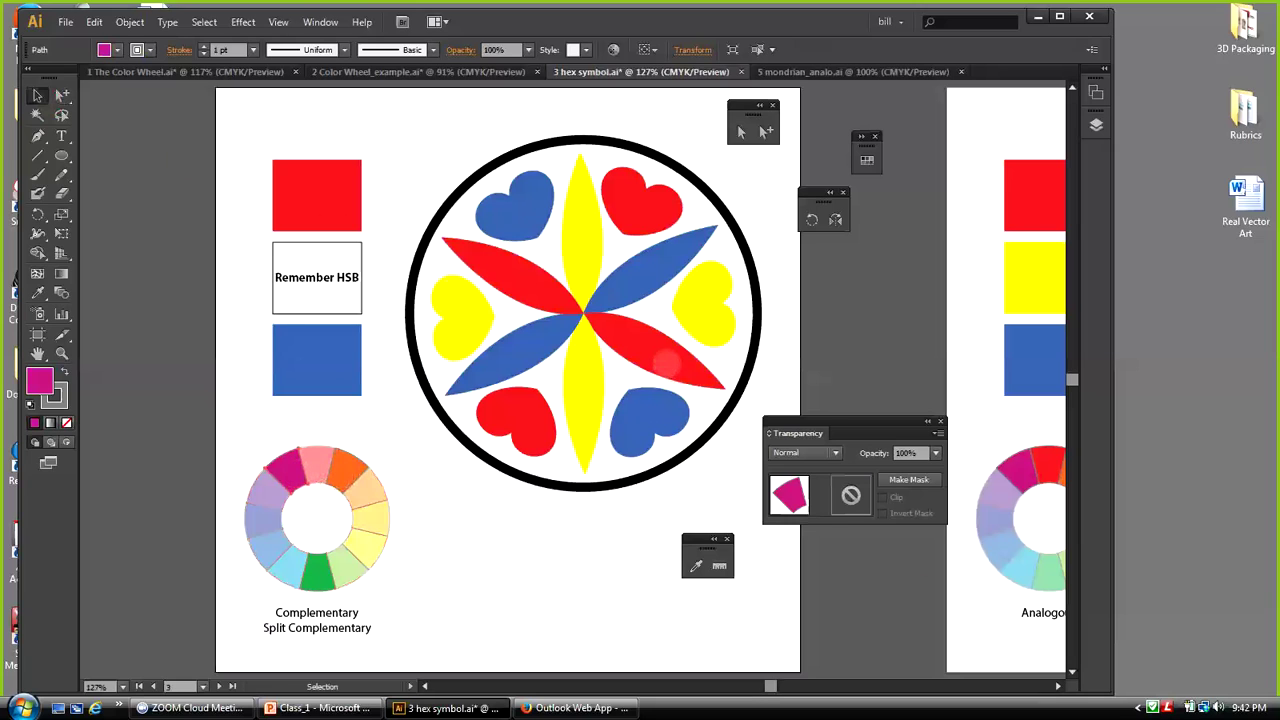
click(526, 358)
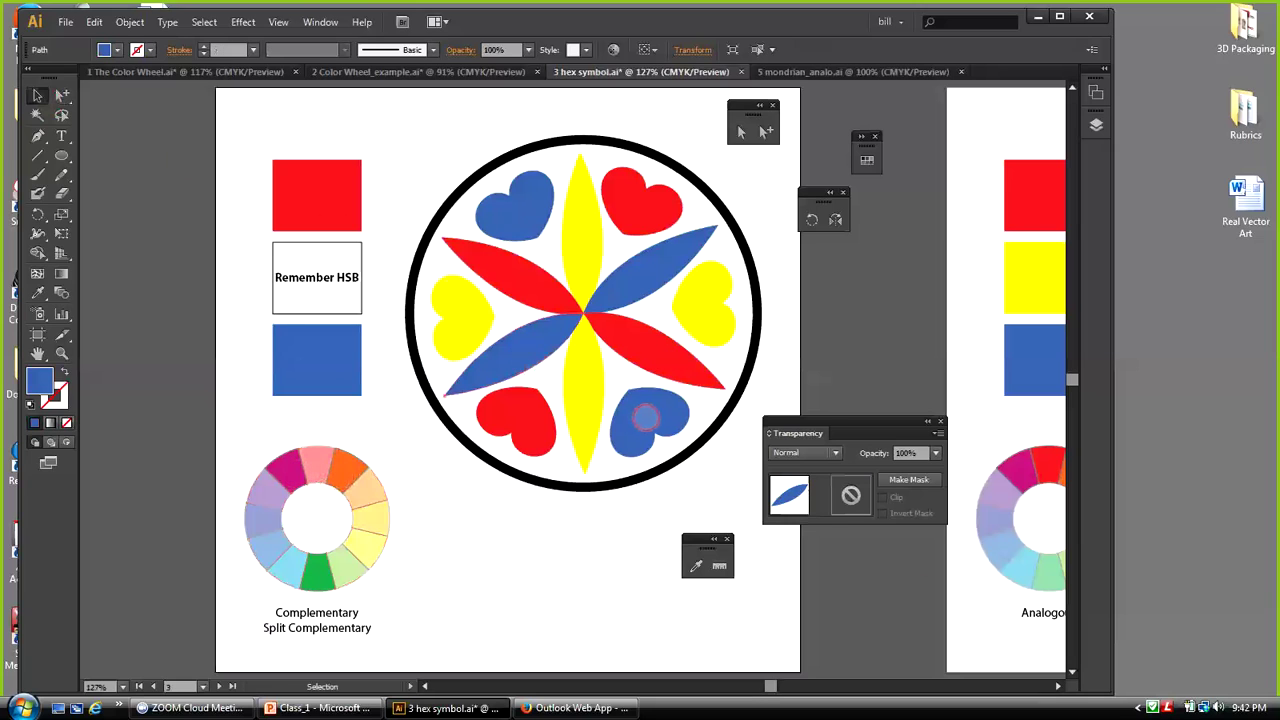
shift+click(646, 418)
shift+click(536, 210)
click(695, 566)
click(288, 468)
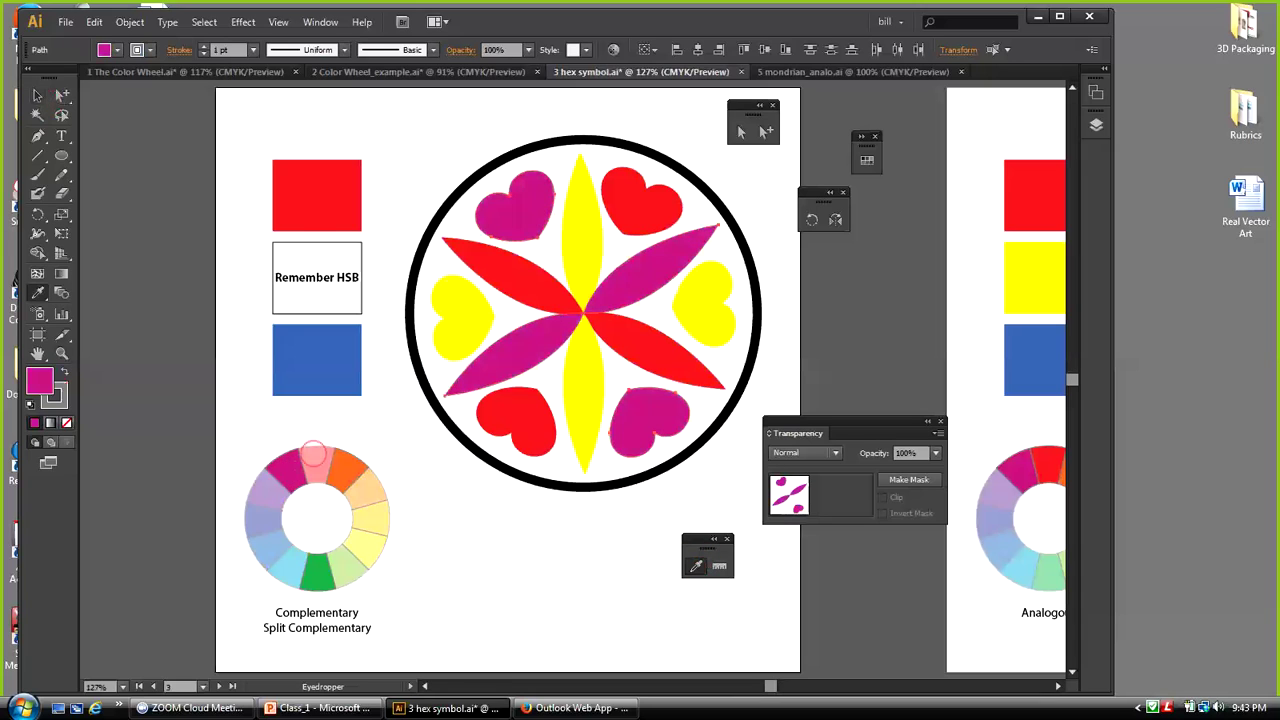
click(37, 95)
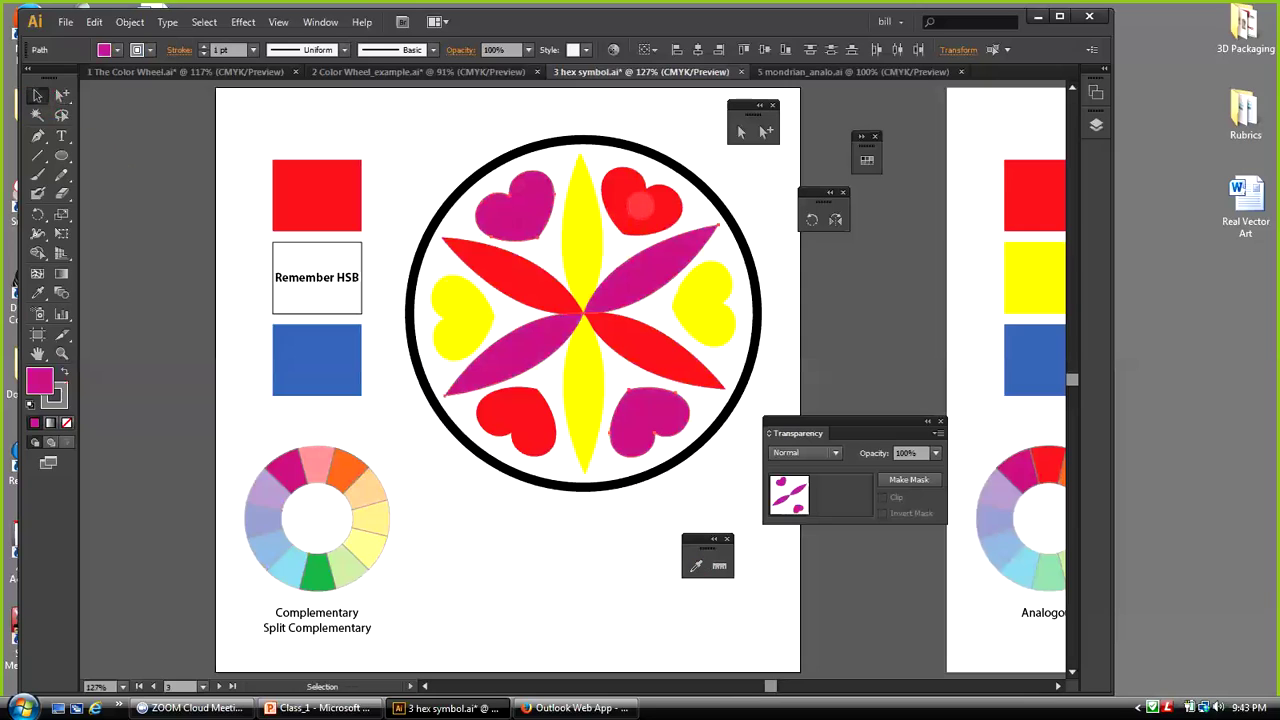
Recolour the two red hearts and red petal with the wheel's orange
click(641, 204)
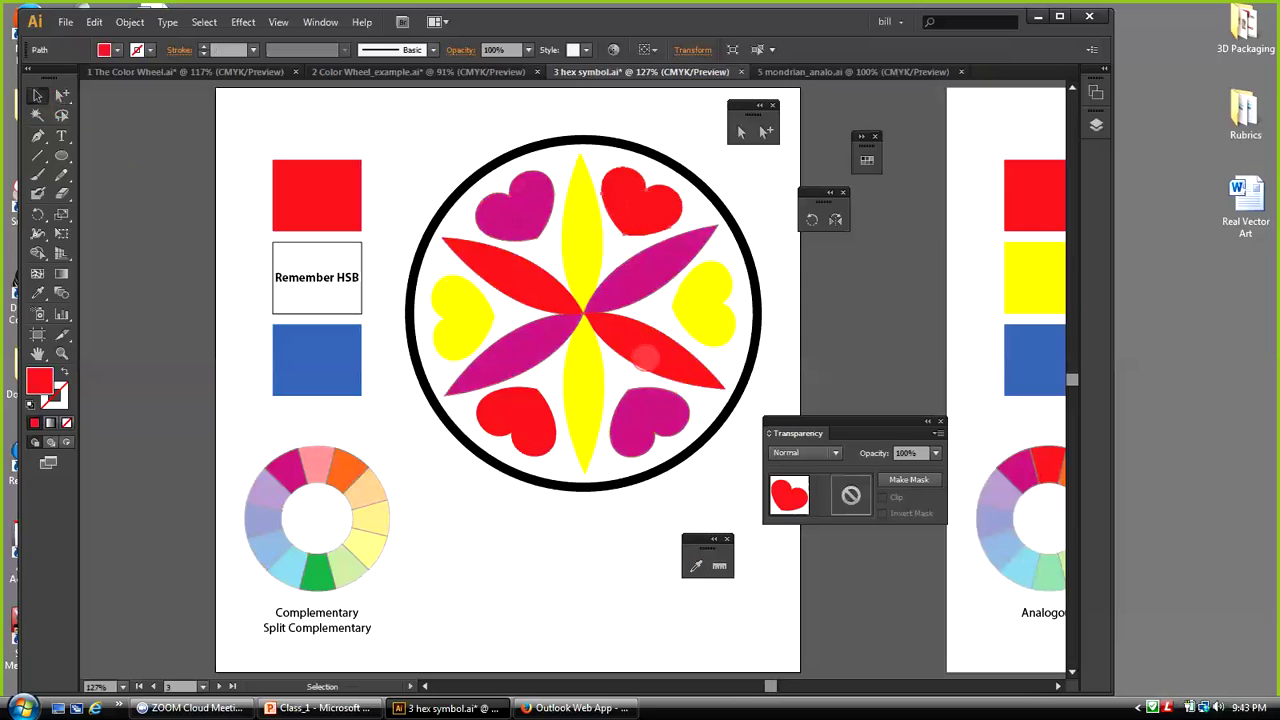
shift+click(646, 356)
shift+click(529, 406)
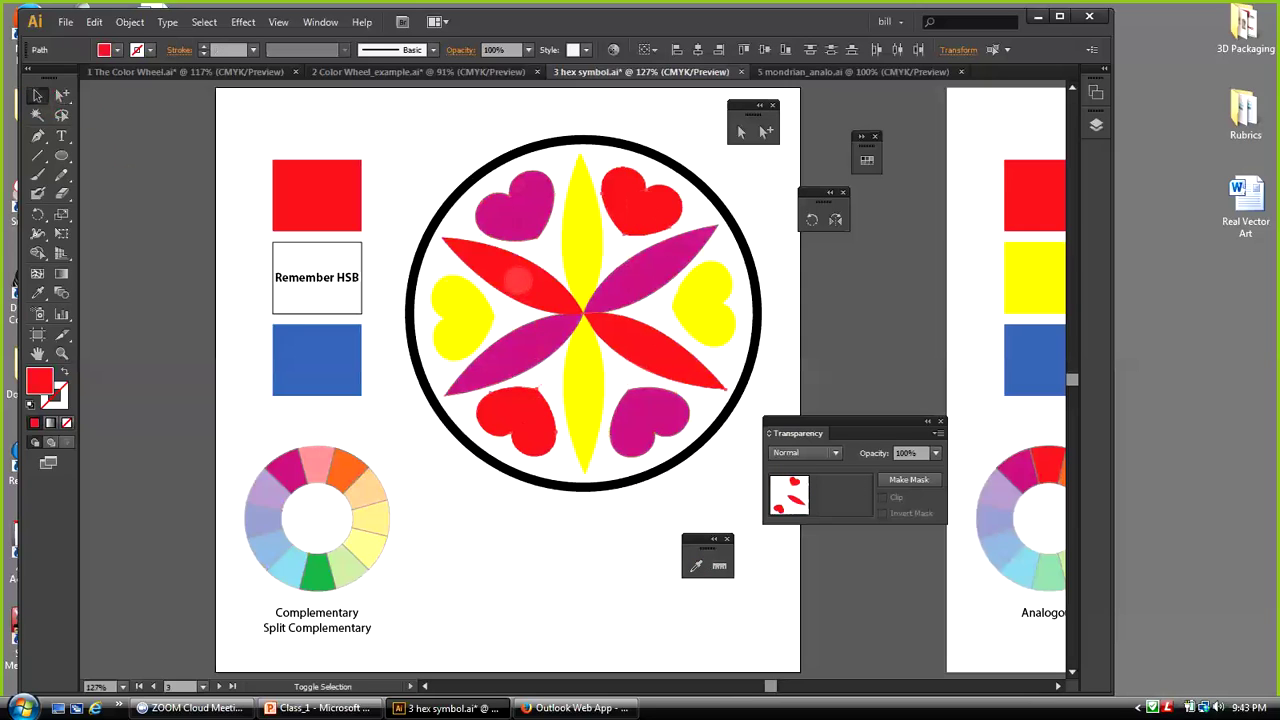
click(697, 566)
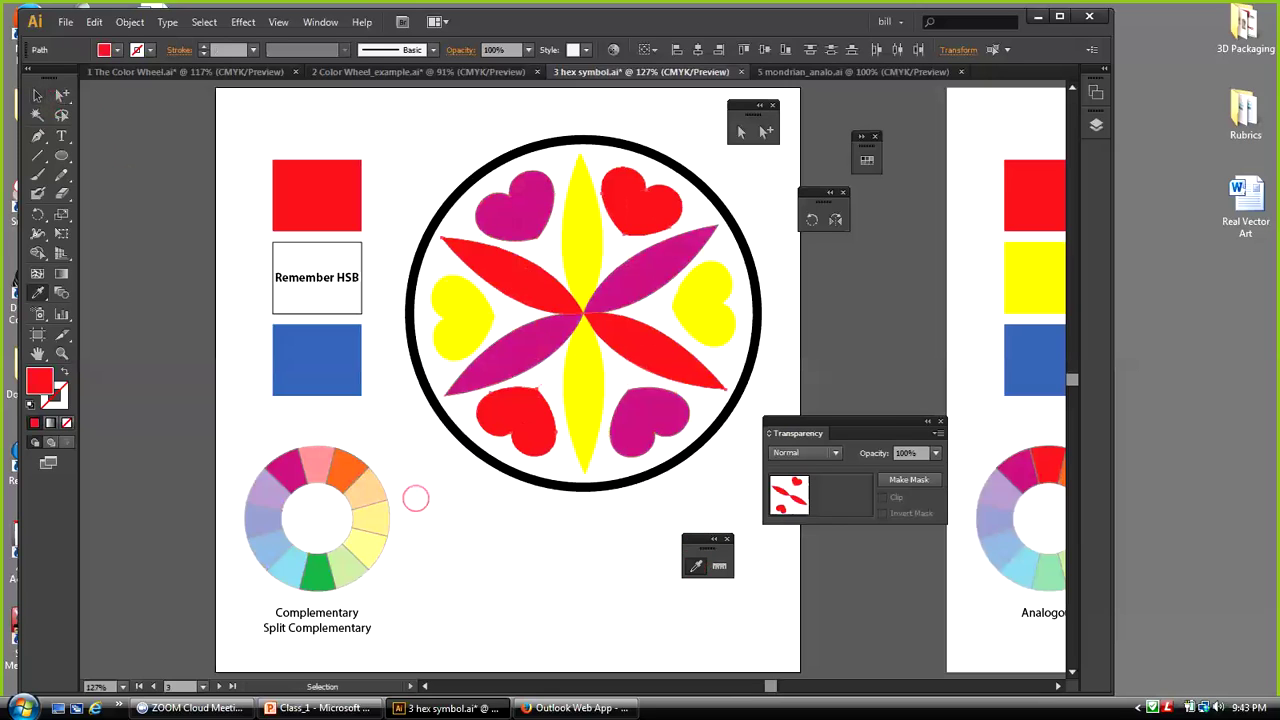
click(346, 476)
click(38, 95)
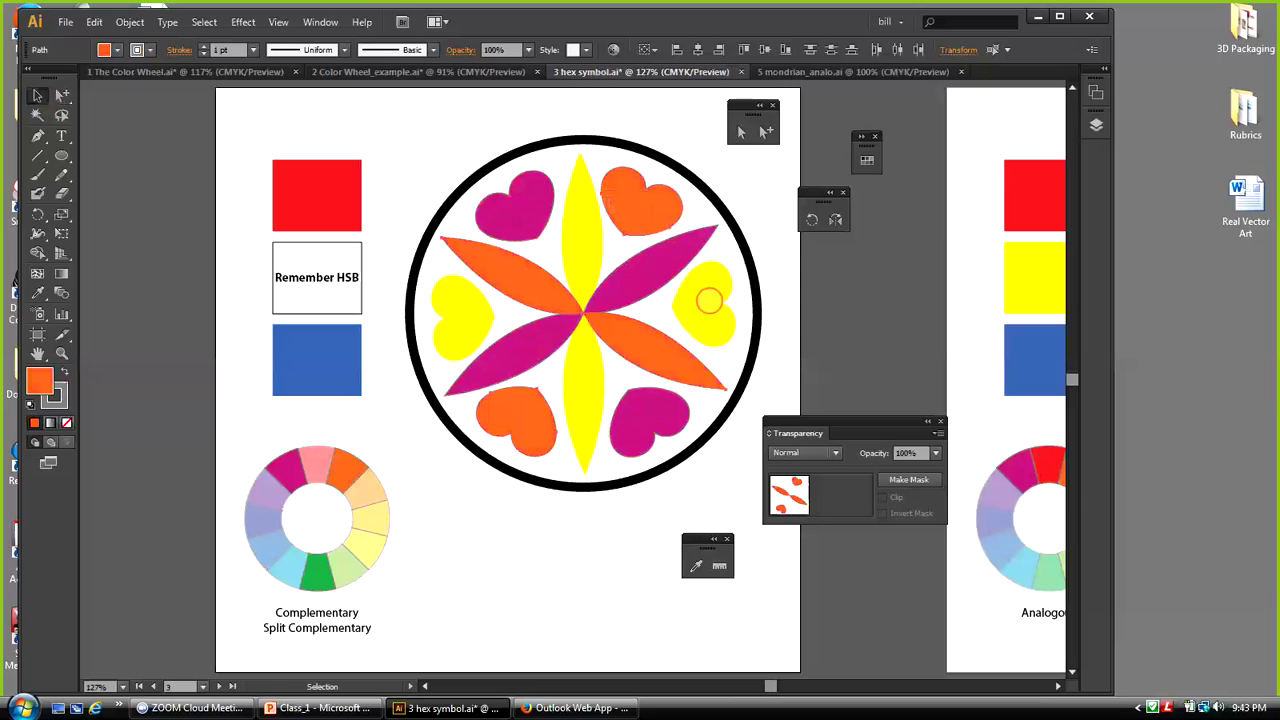
Recolour the yellow petal and hearts with the wheel's green, then clear the selection
click(684, 289)
click(587, 248)
shift+click(583, 242)
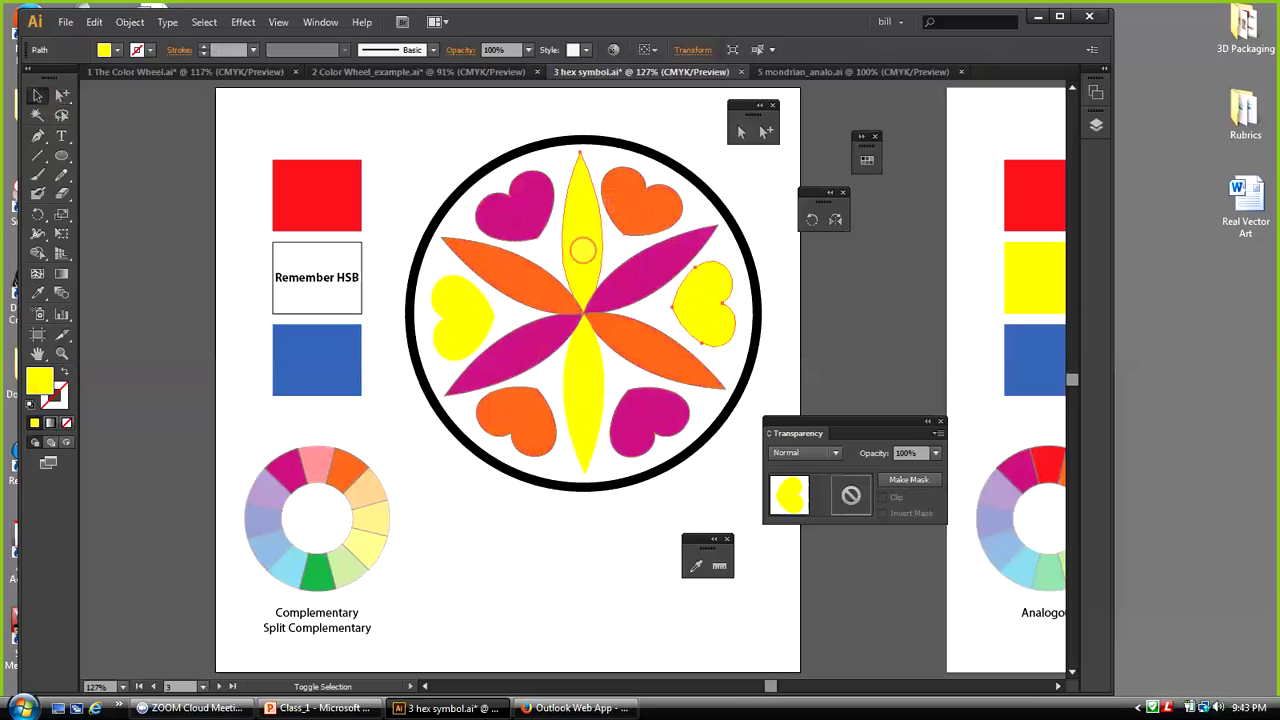
shift+click(586, 357)
shift+click(462, 308)
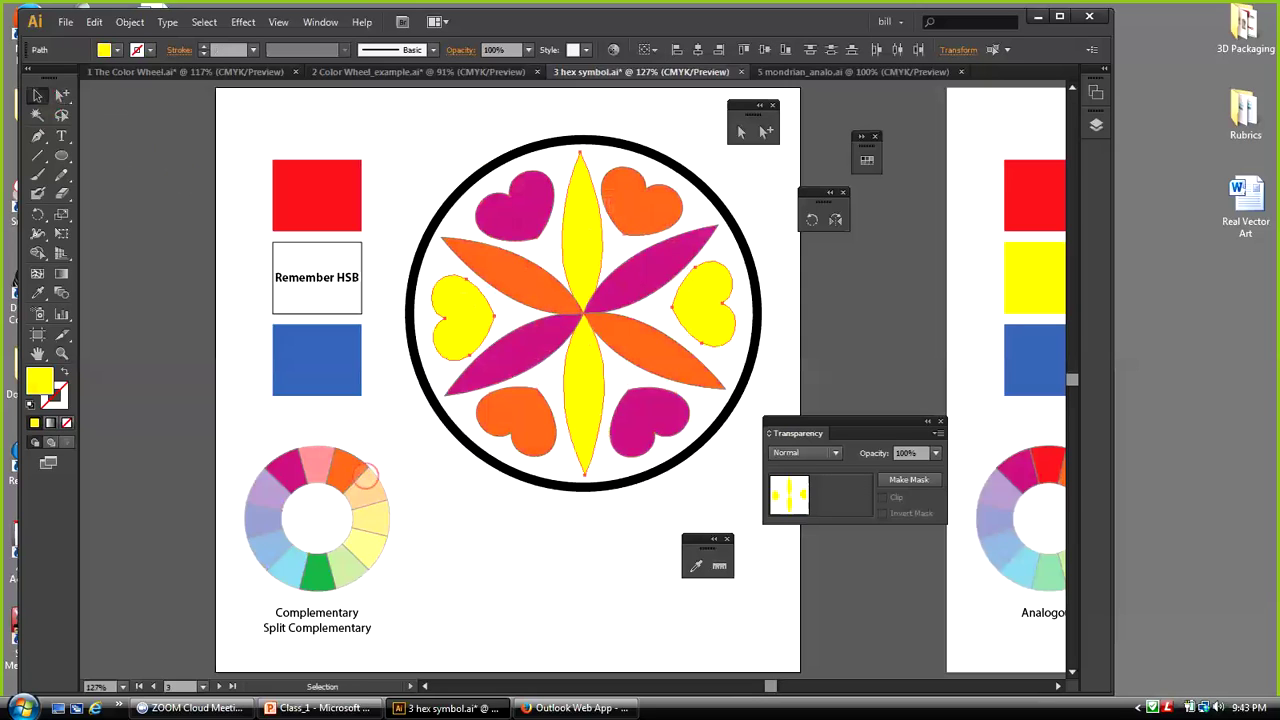
click(318, 573)
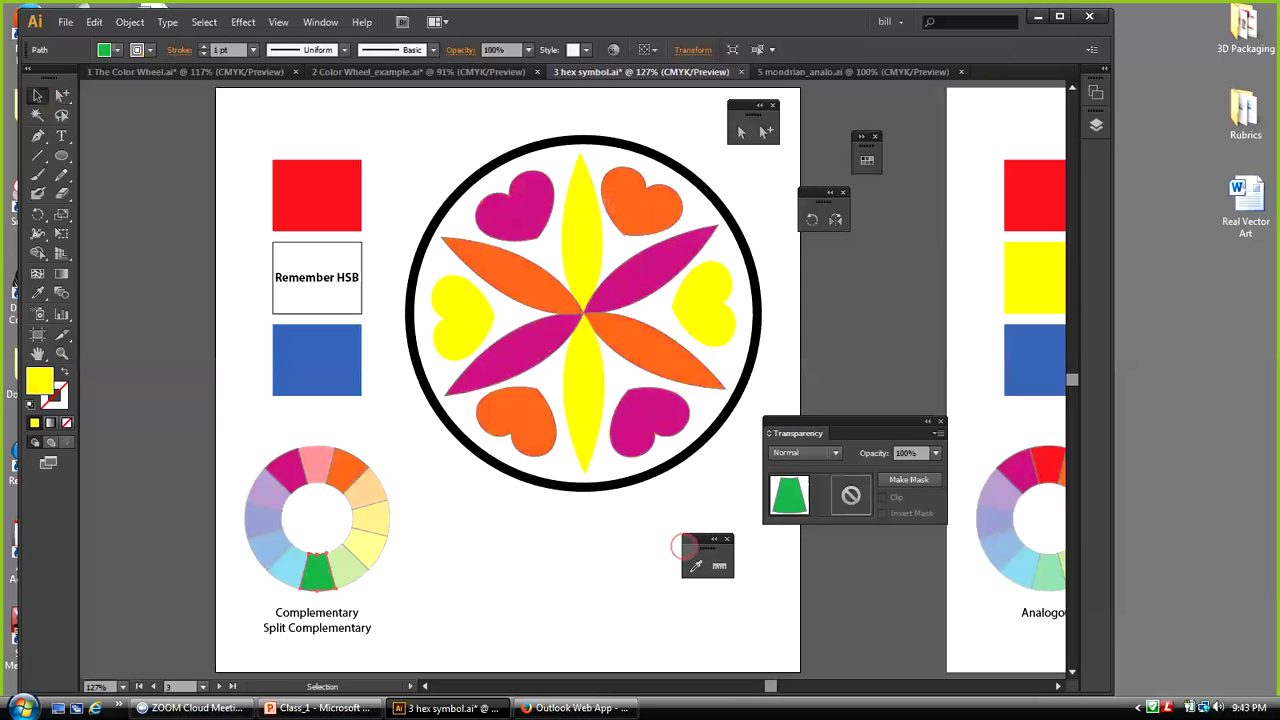
click(578, 243)
shift+click(709, 316)
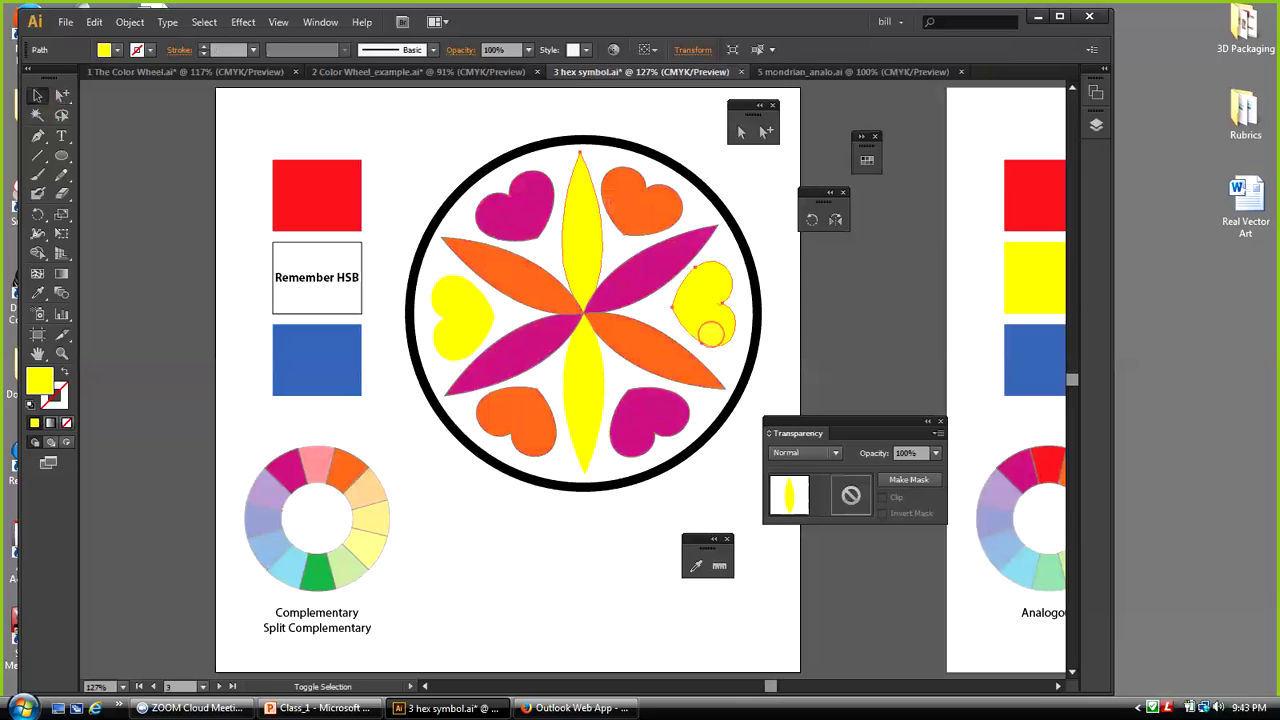
shift+click(467, 337)
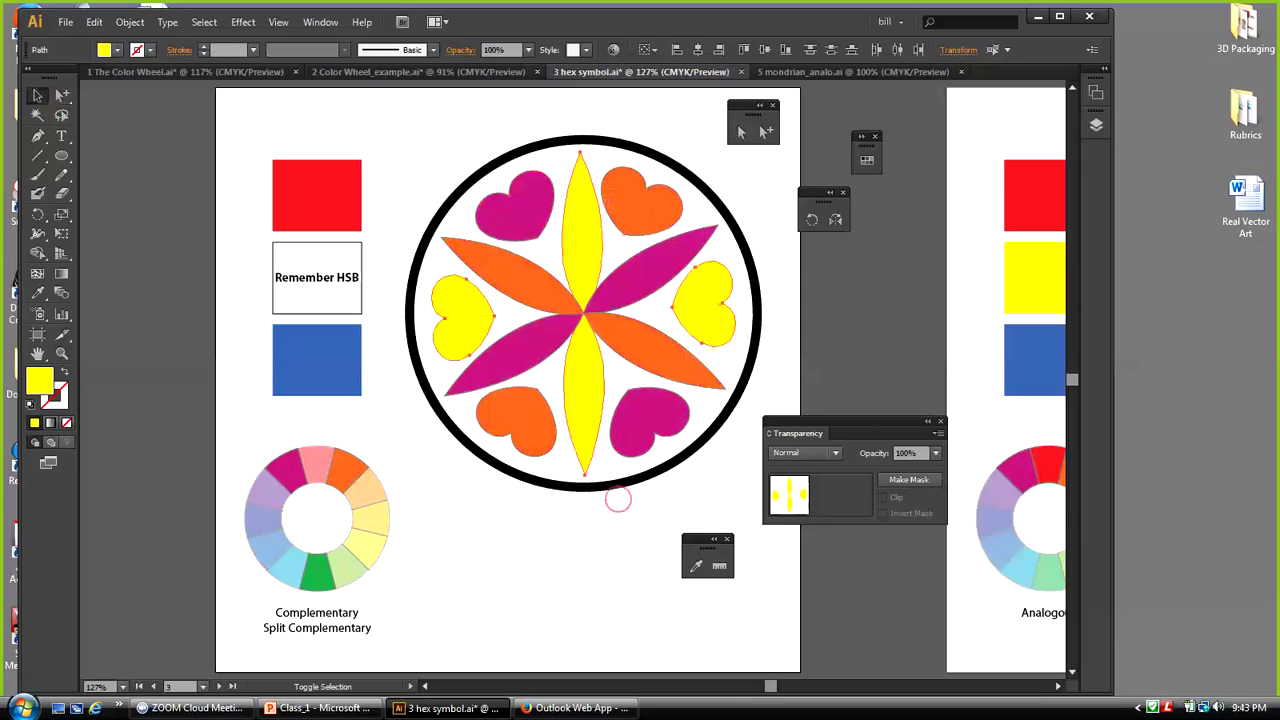
click(696, 566)
click(318, 568)
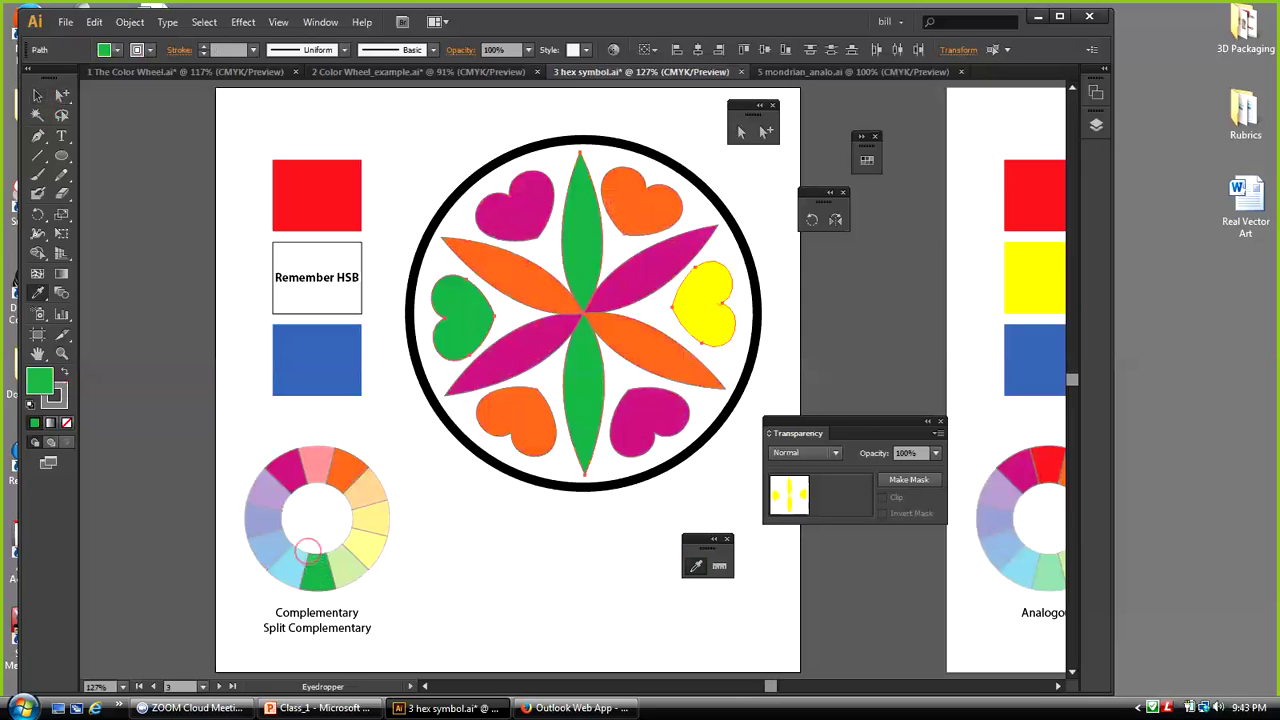
click(34, 97)
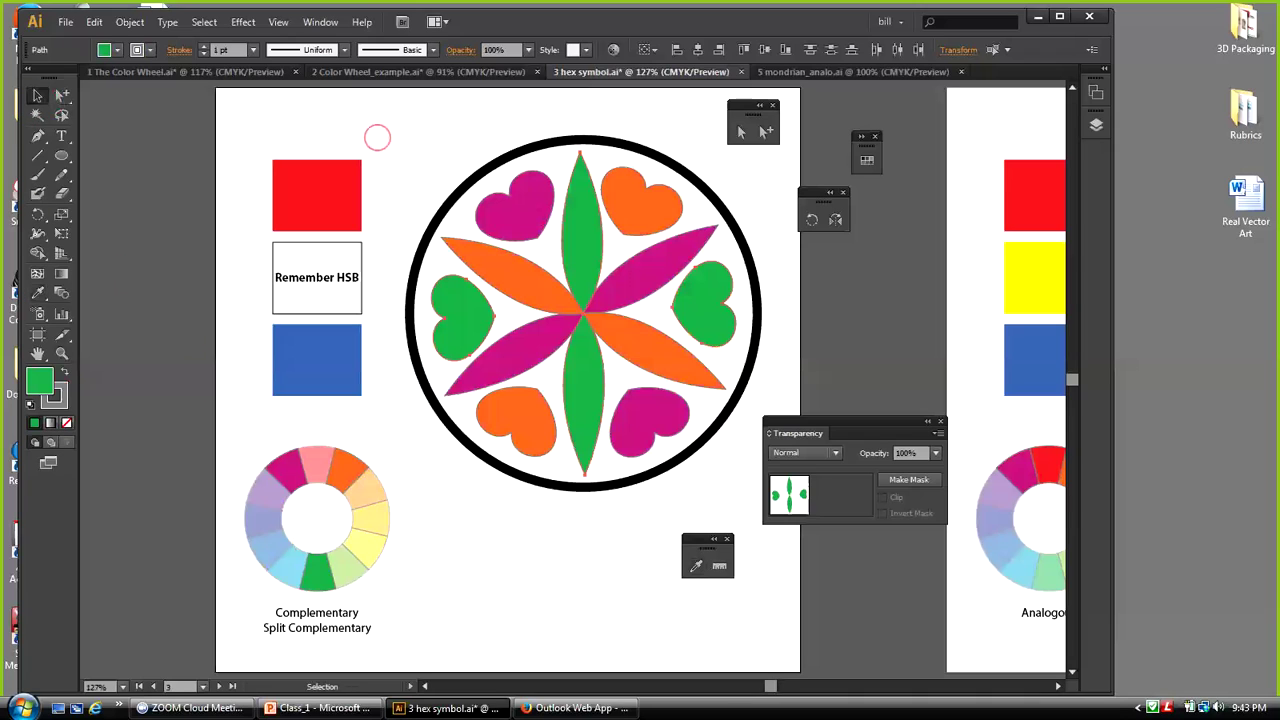
click(682, 221)
click(876, 276)
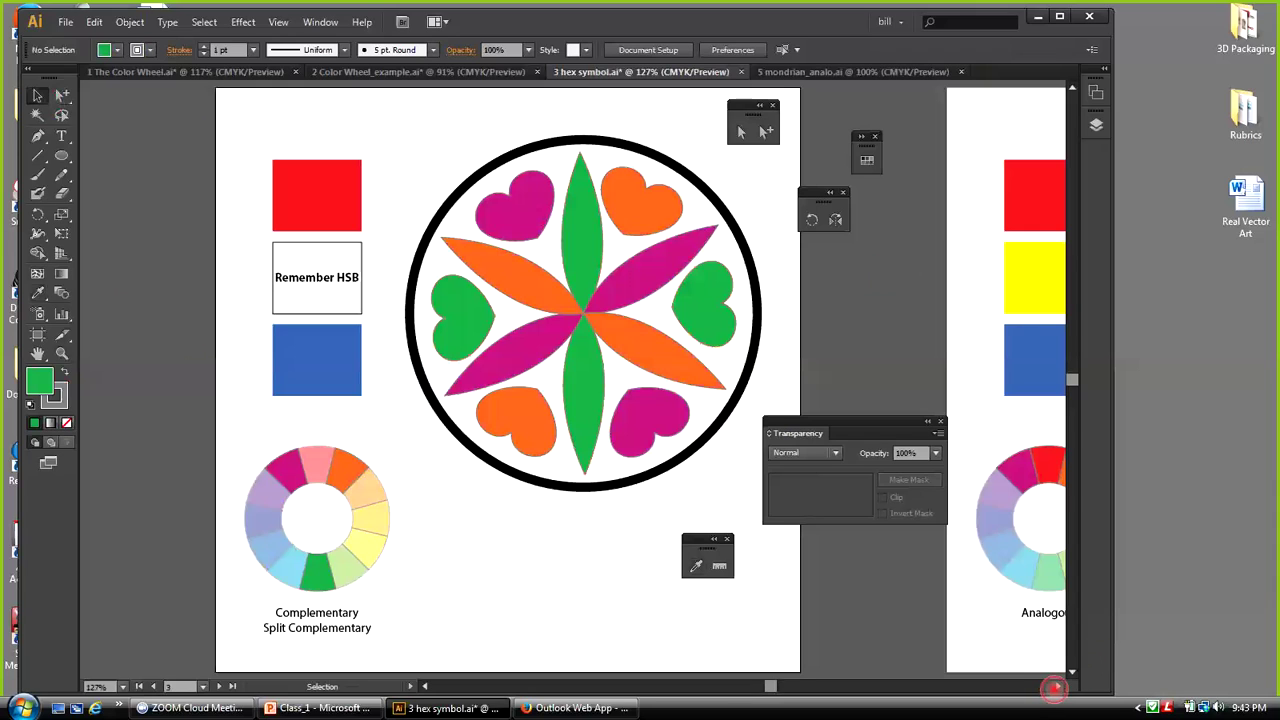
Move to the Analogous artboard, undo the last Eyedropper recolour, and select its hex symbol
click(1055, 688)
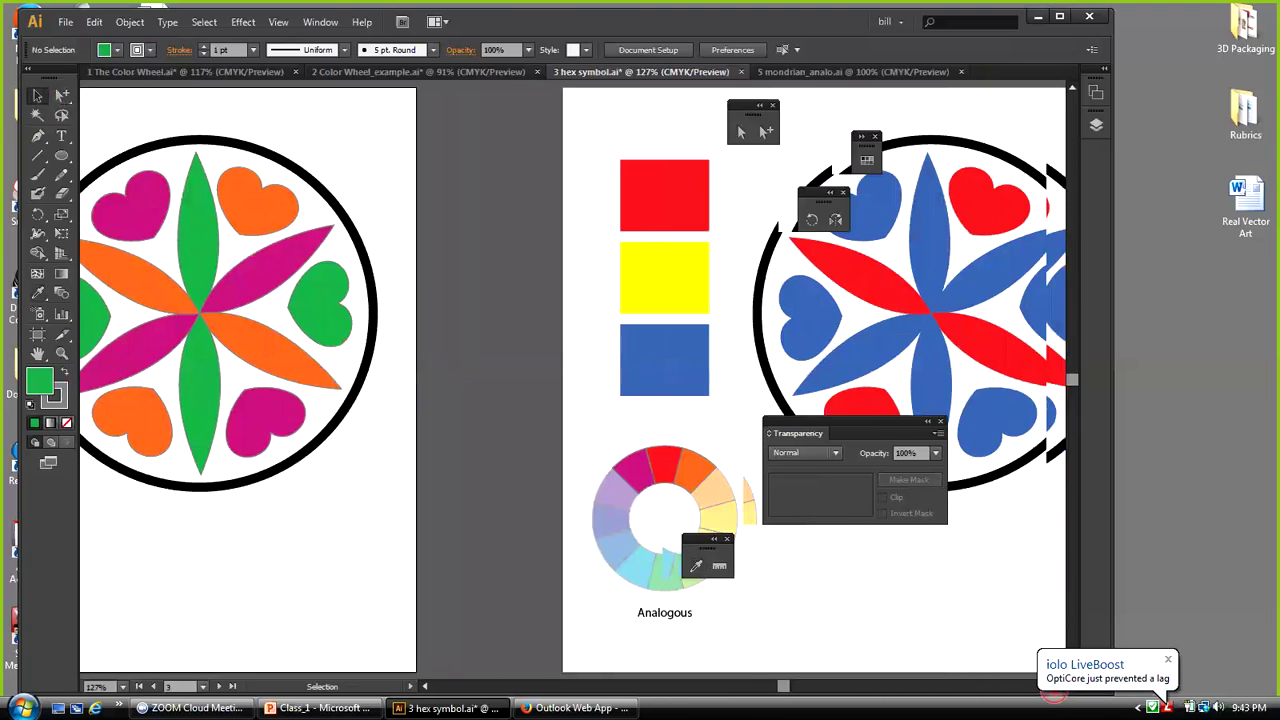
drag(1055, 688, 1055, 688)
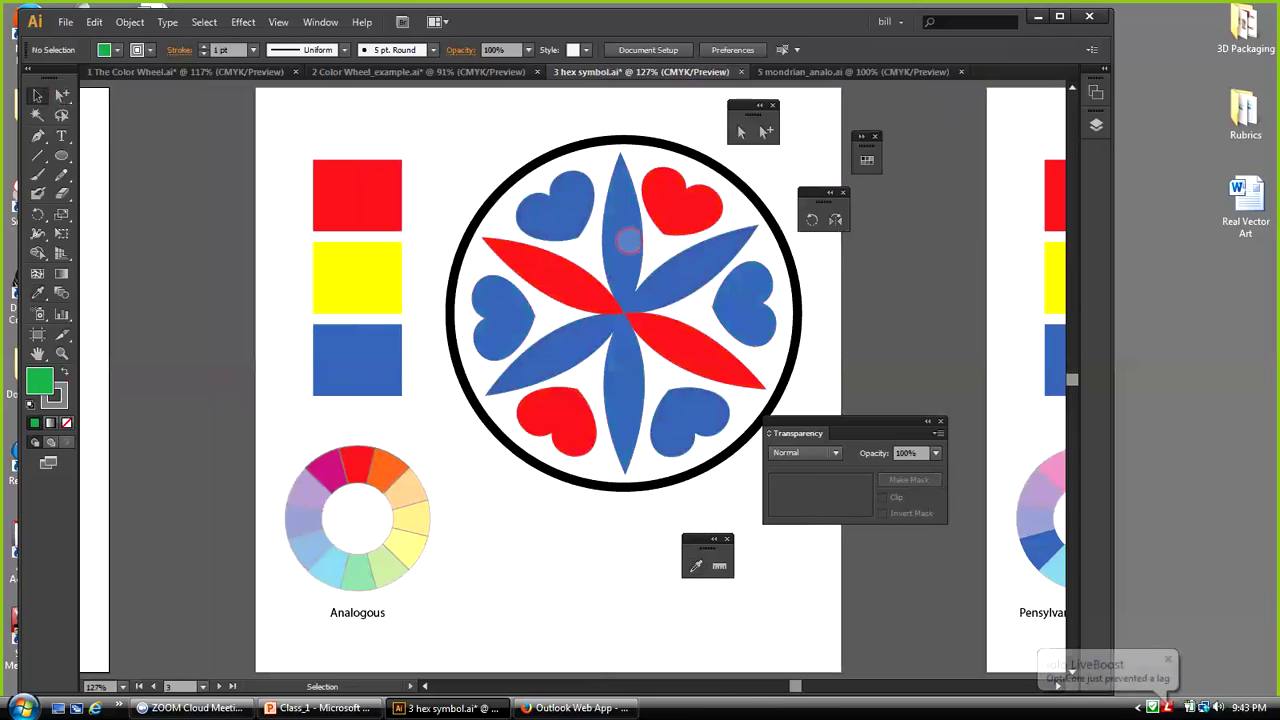
click(620, 219)
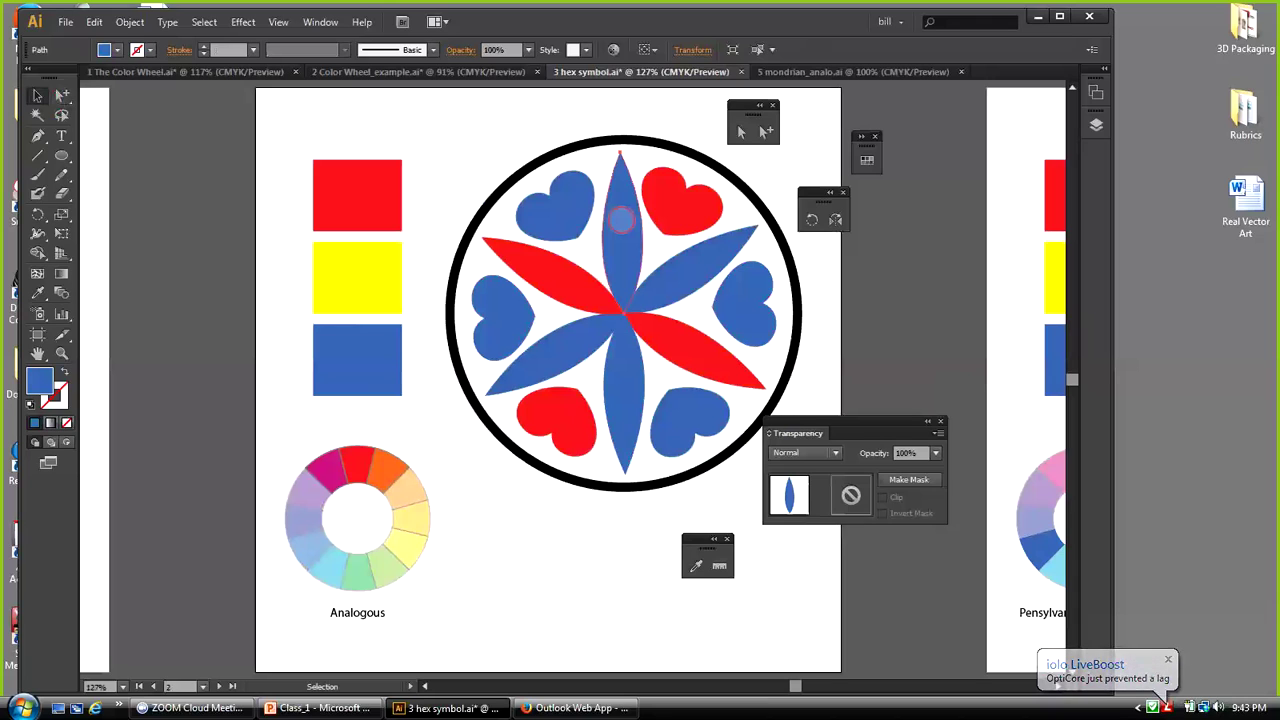
click(94, 21)
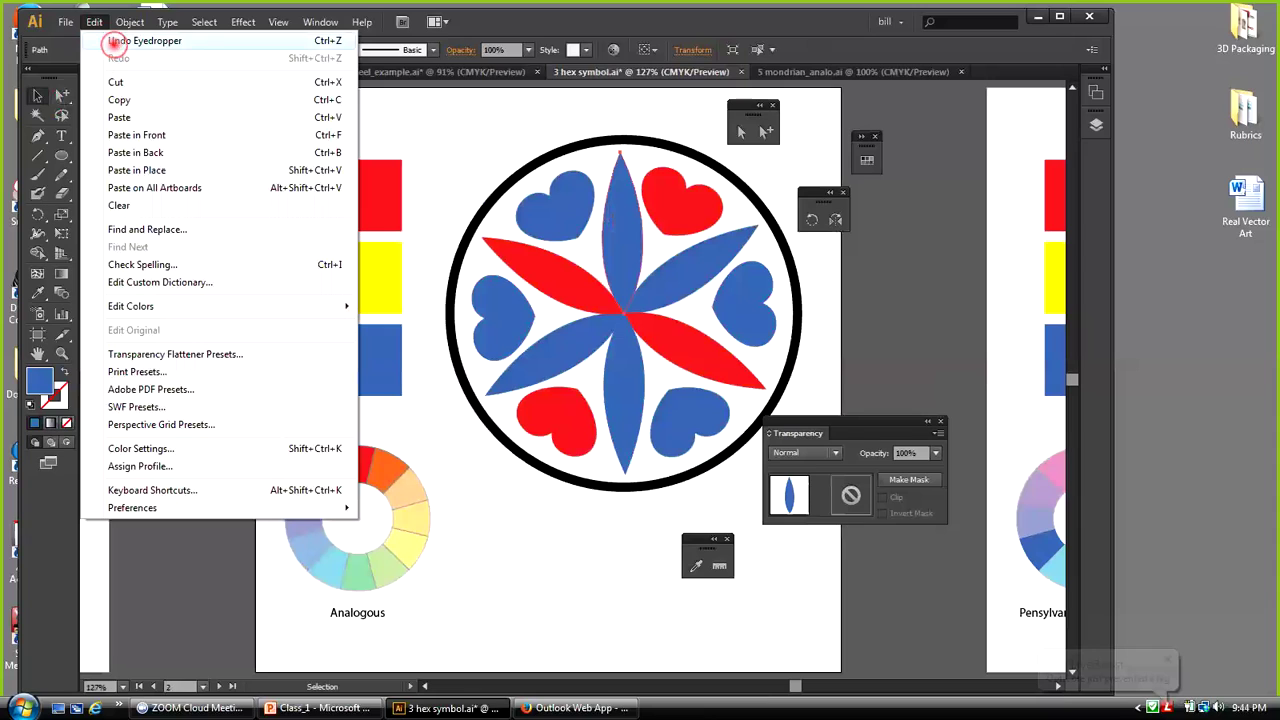
click(509, 133)
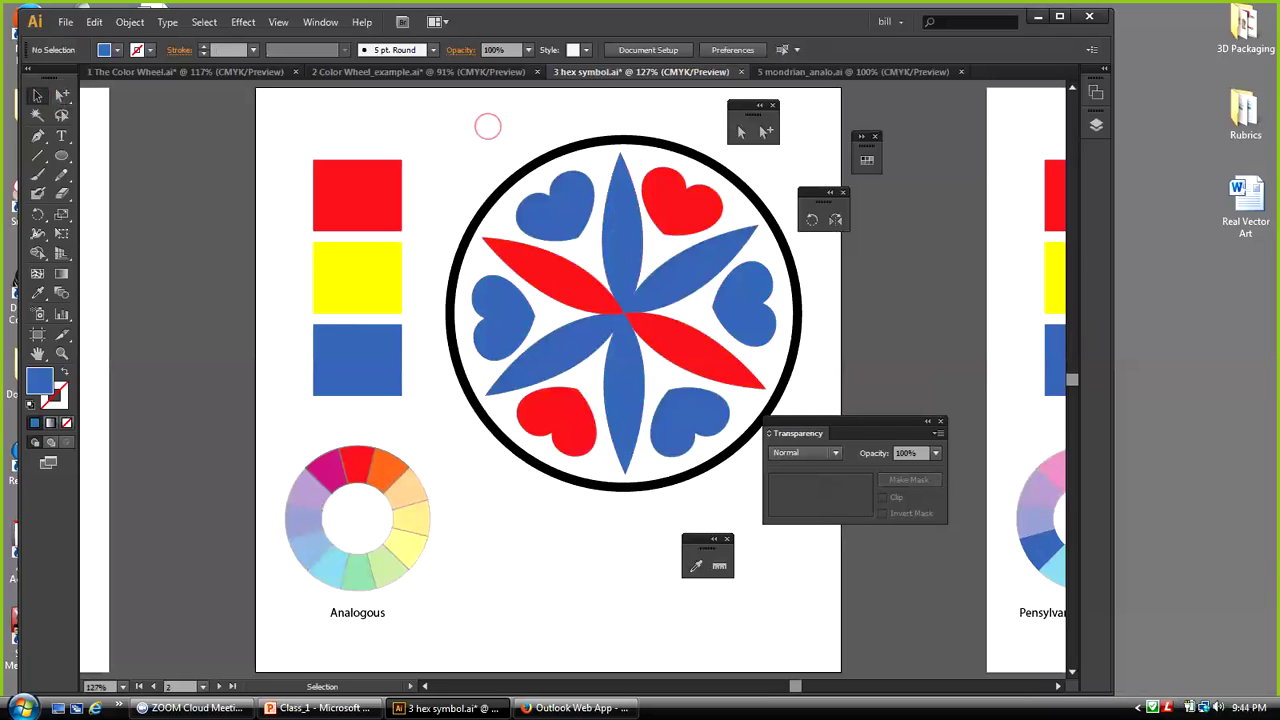
click(690, 316)
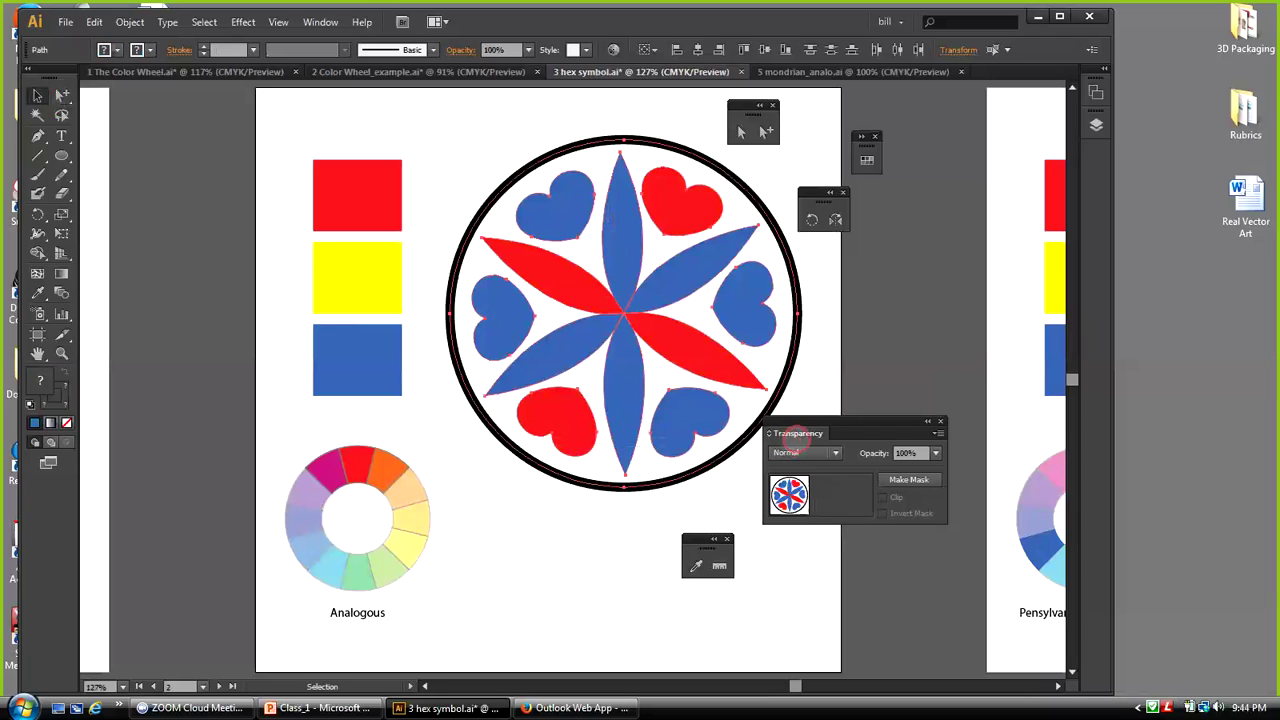
Delete the red-and-blue hex symbol and select the magenta, orange and green one
key(Delete)
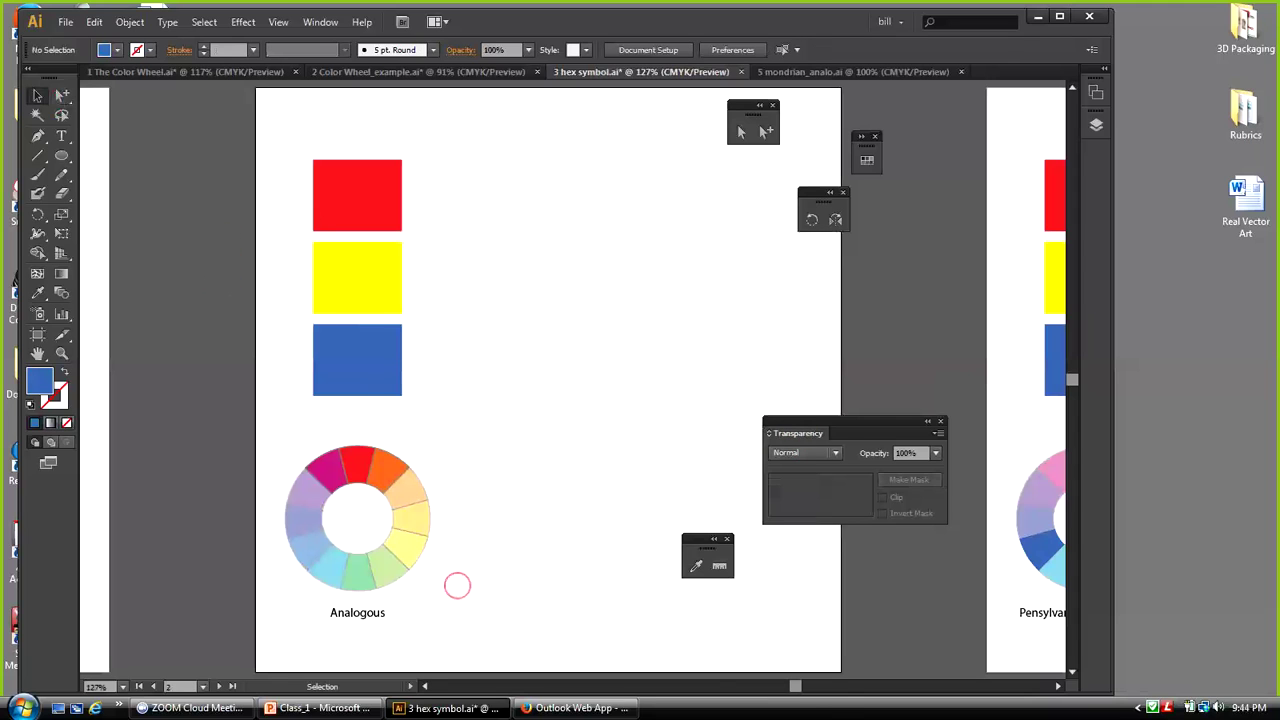
mouse_move(800, 686)
mouse_down()
mouse_move(757, 689)
mouse_move(785, 687)
mouse_move(772, 690)
mouse_up()
drag(277, 120, 625, 506)
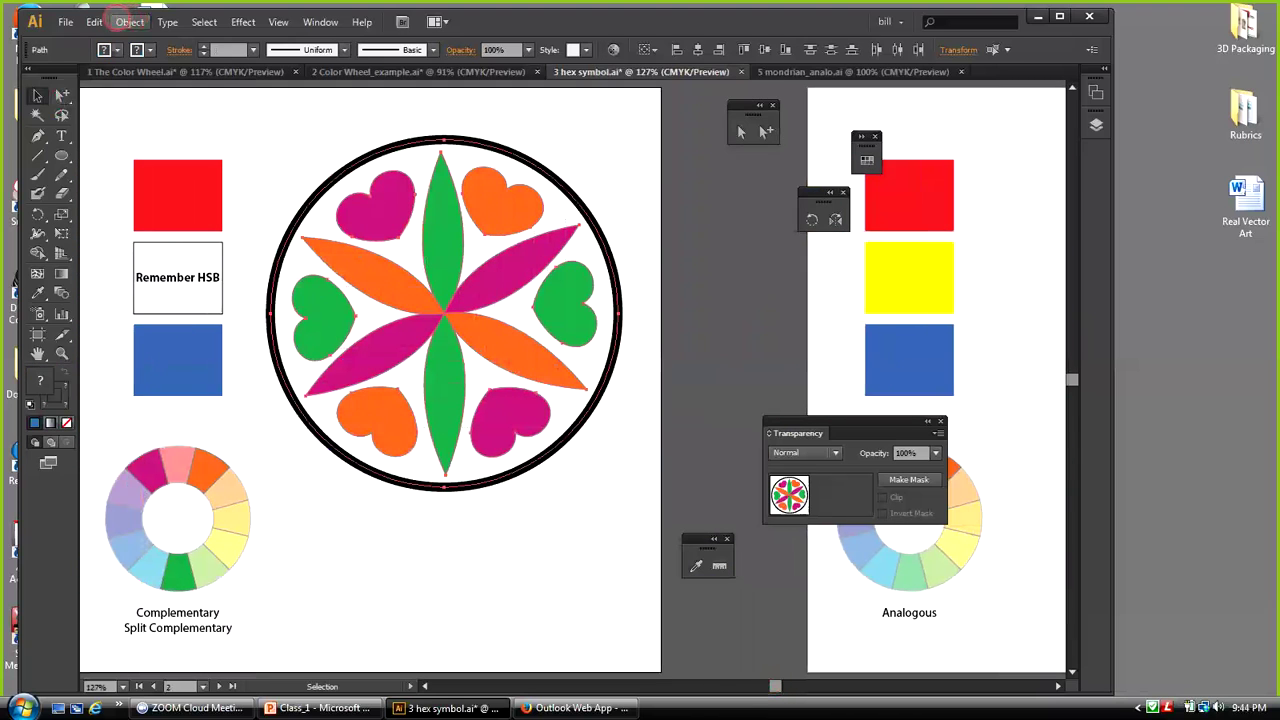
click(94, 21)
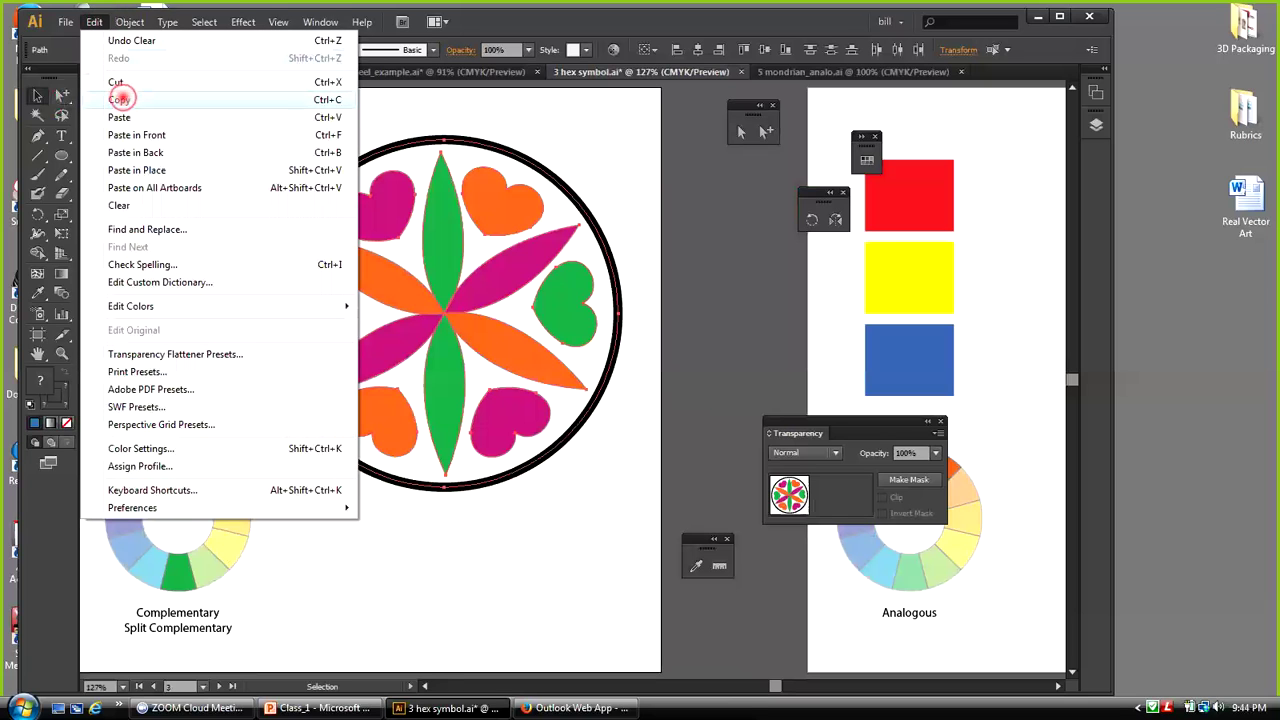
Copy the magenta, orange and green hex symbol and Paste in Place on the Analogous artboard
click(120, 106)
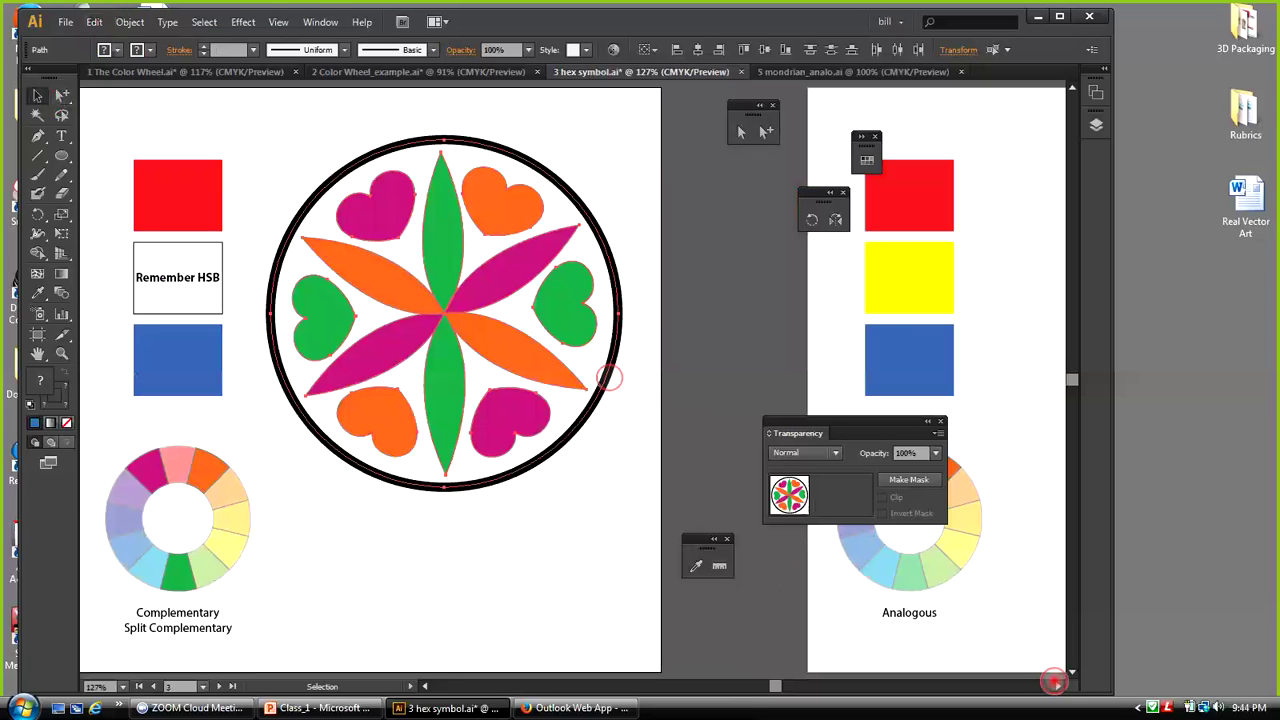
click(1057, 686)
drag(1057, 686, 1057, 686)
click(423, 251)
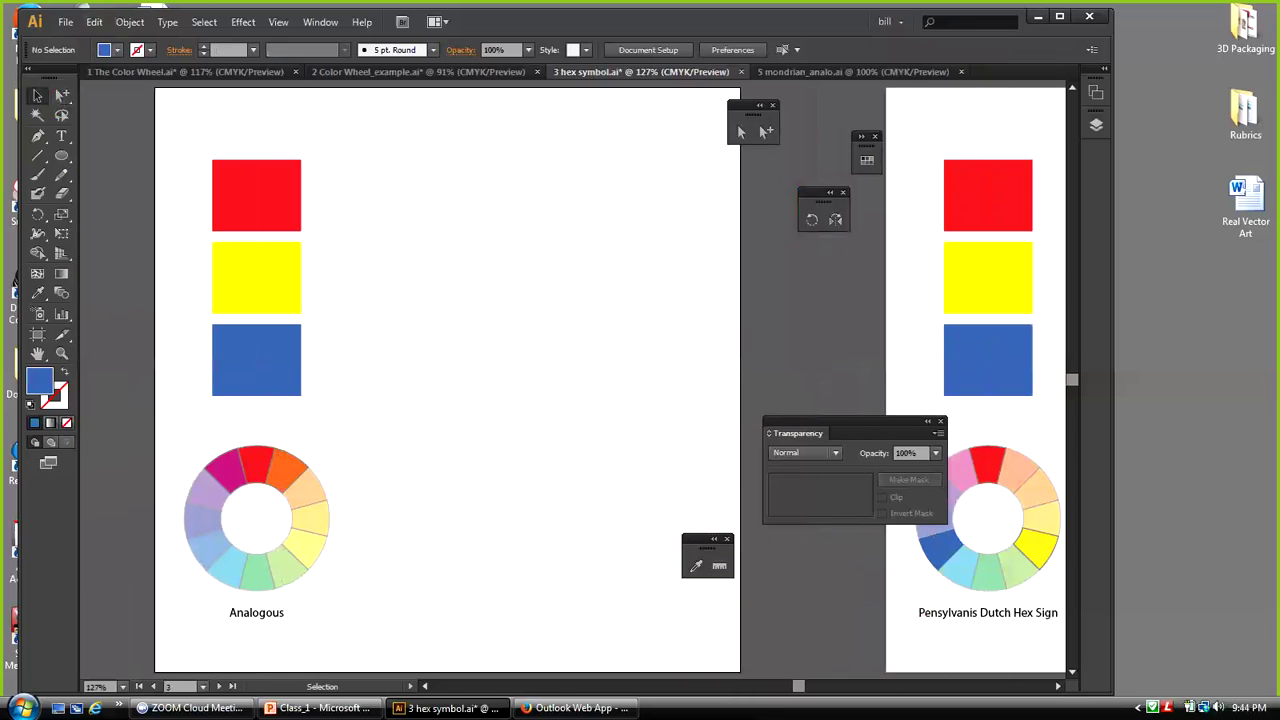
click(94, 21)
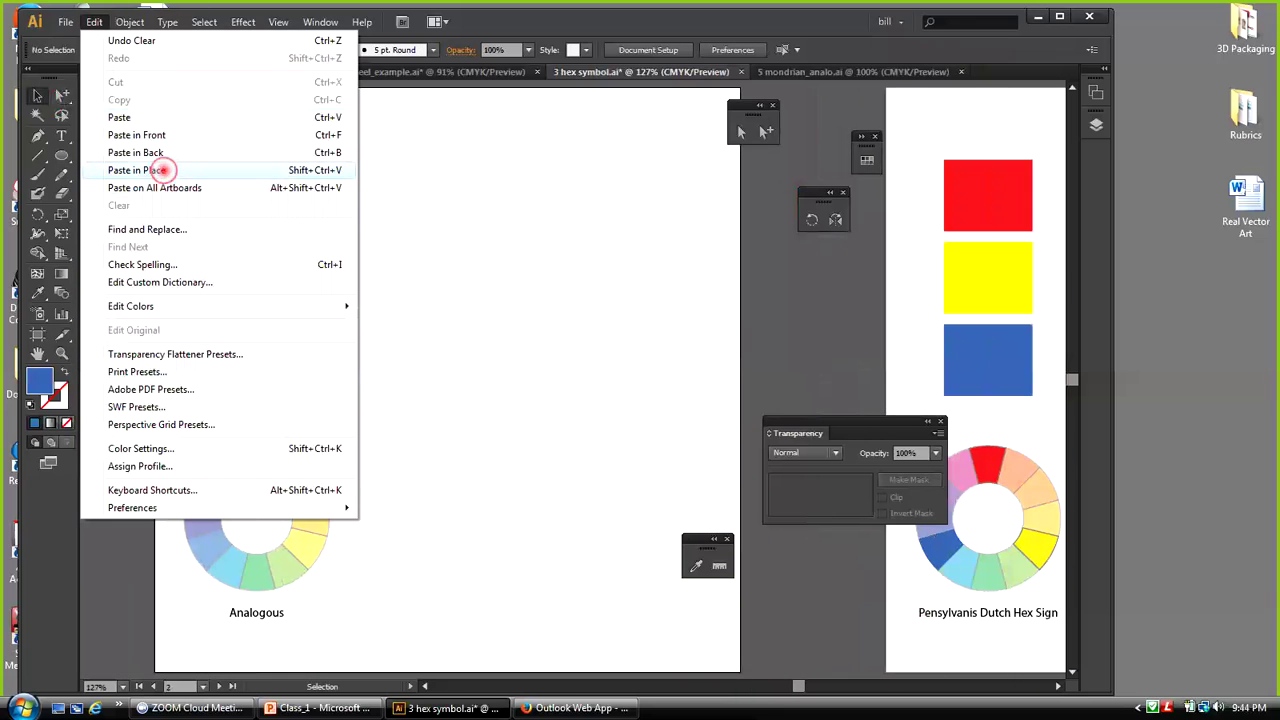
click(163, 169)
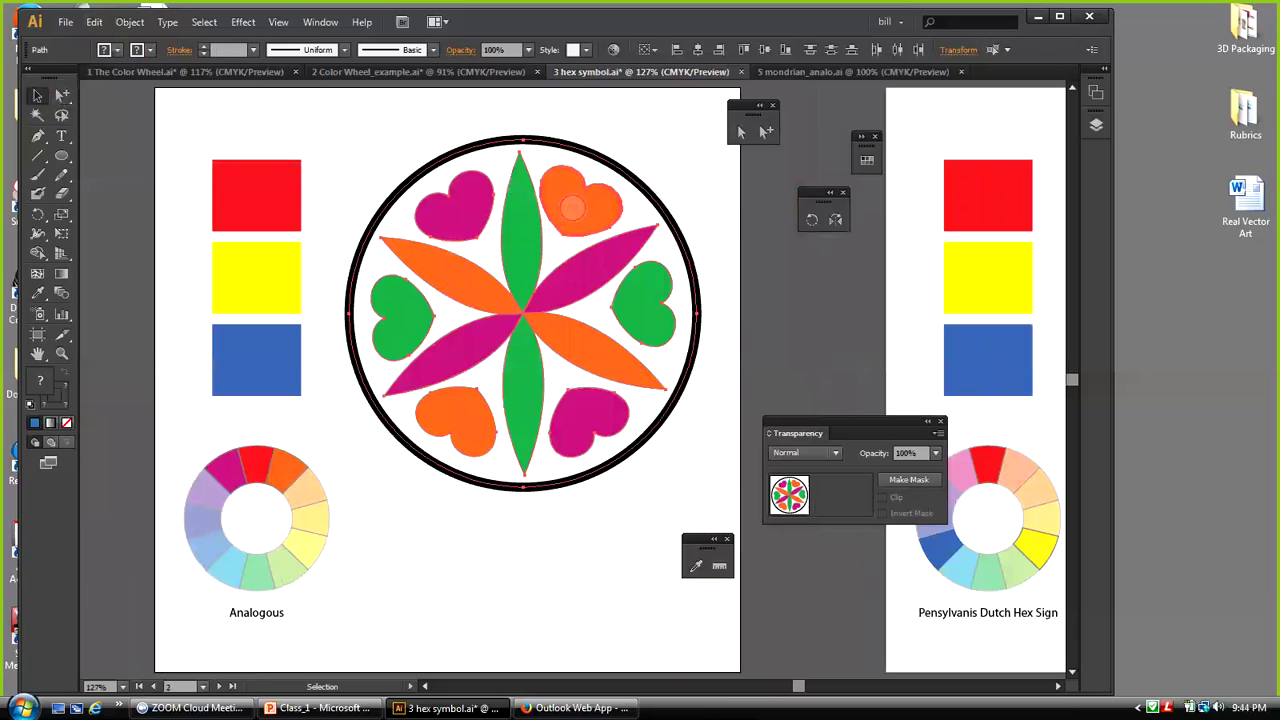
Recolour the Analogous sign's top green petal and two green hearts with the colour wheel's red
click(729, 196)
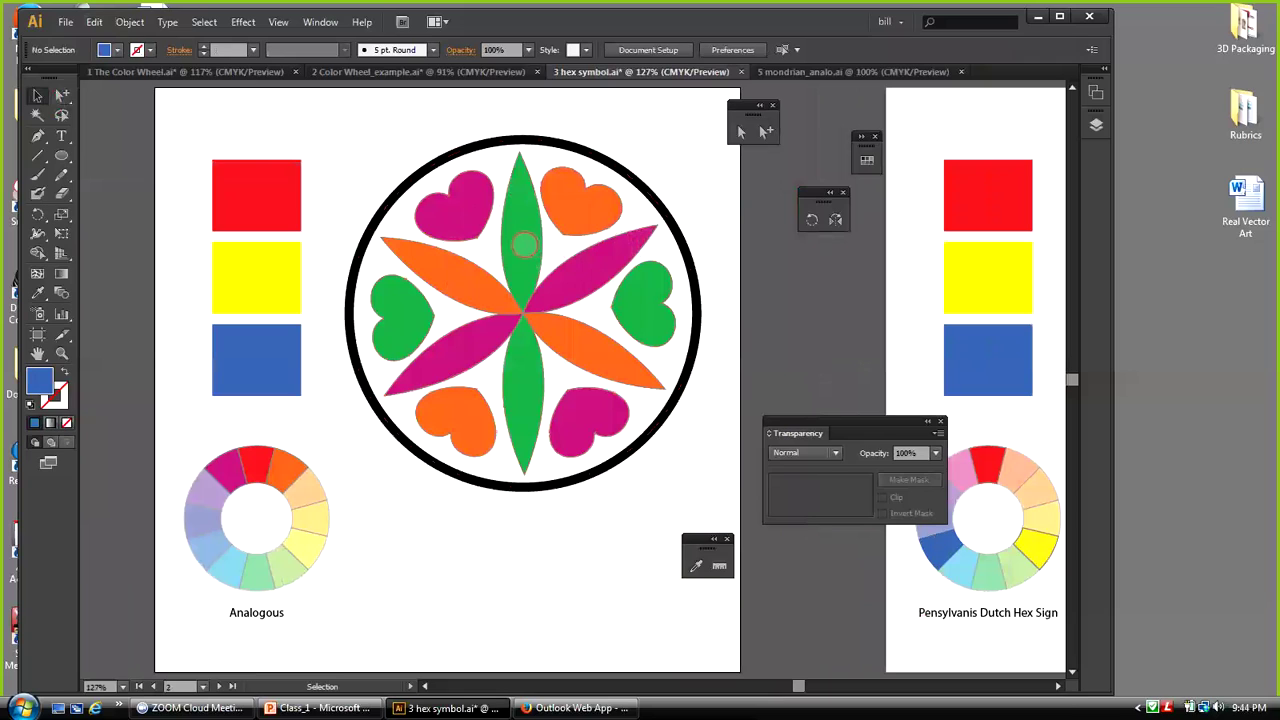
click(524, 245)
shift+click(632, 296)
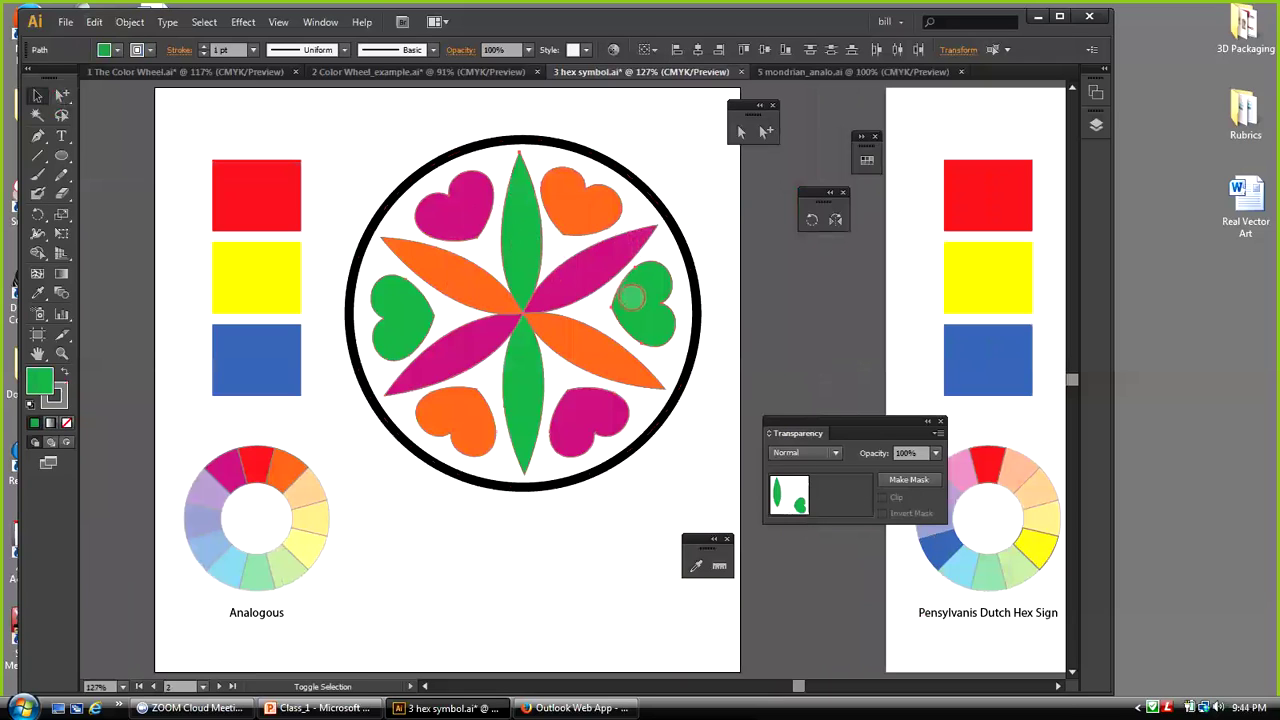
shift+click(388, 326)
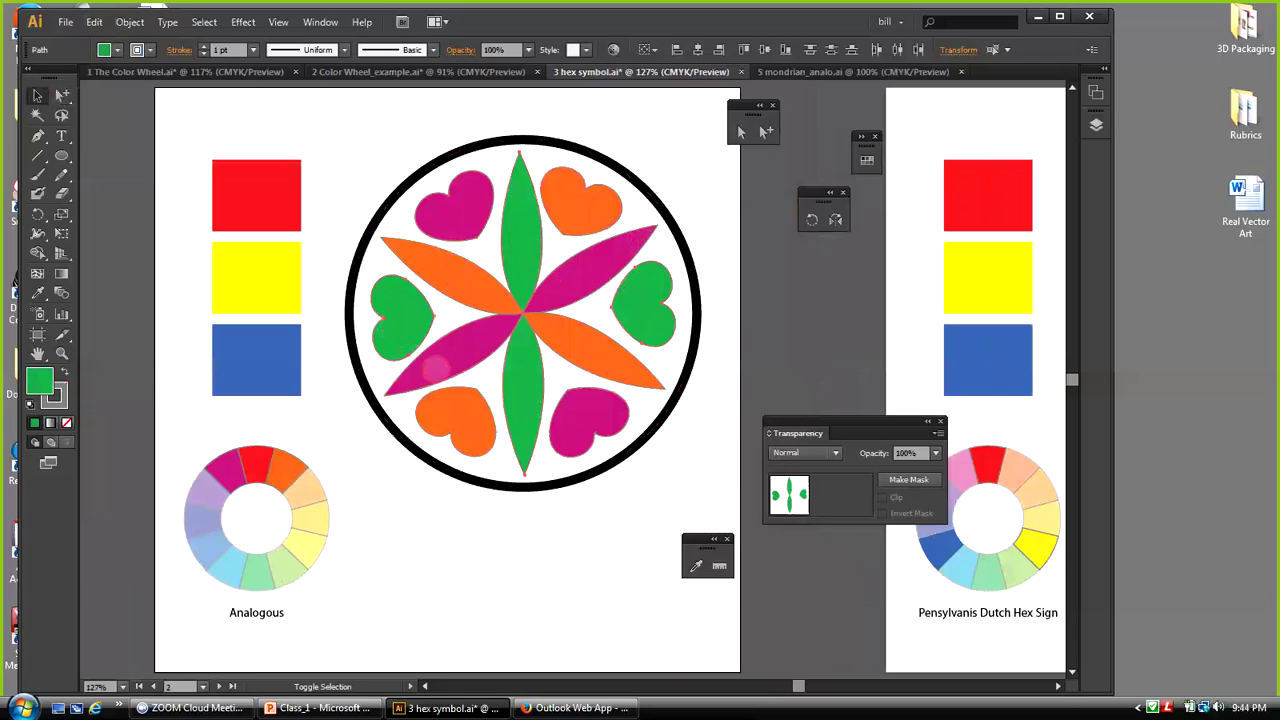
click(694, 566)
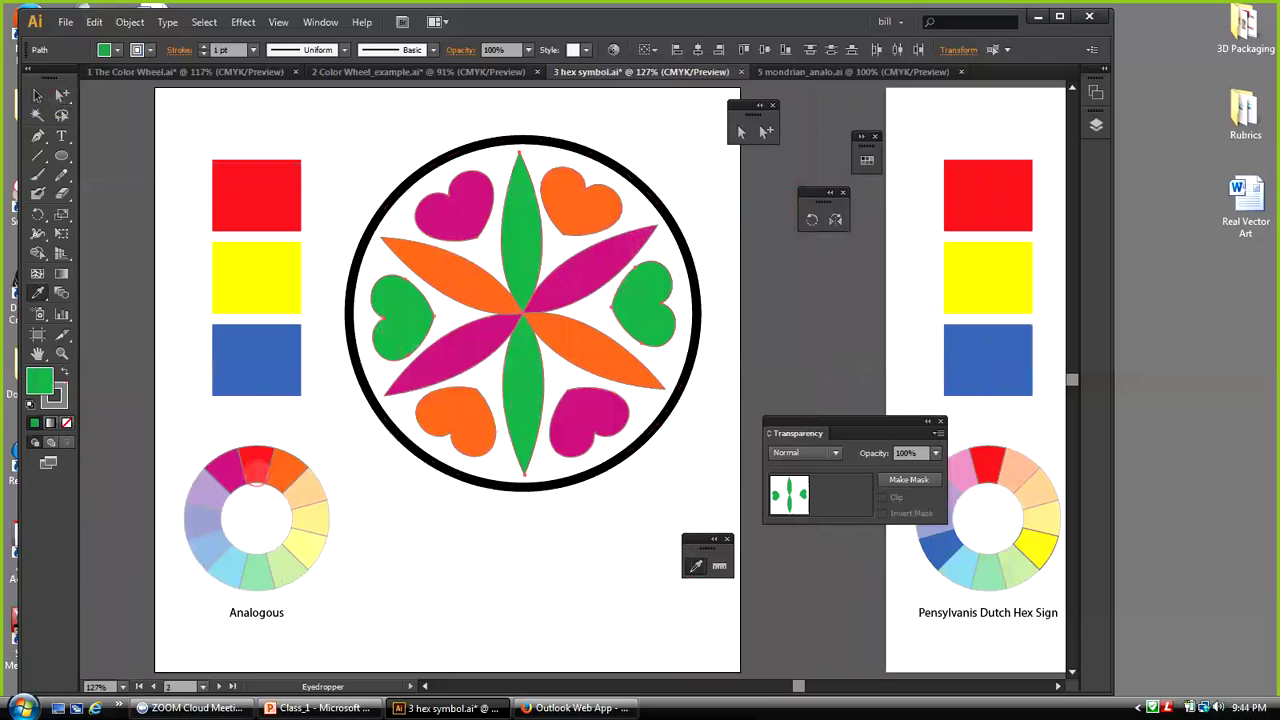
click(257, 469)
click(37, 95)
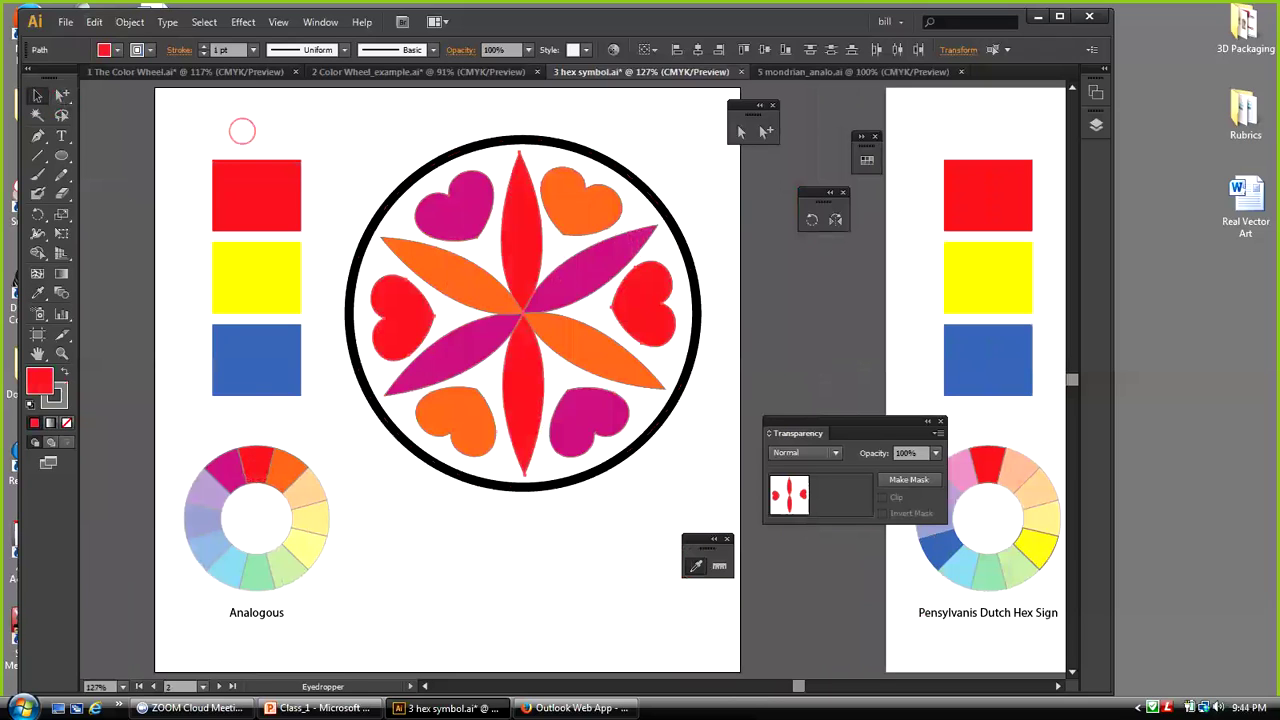
click(334, 374)
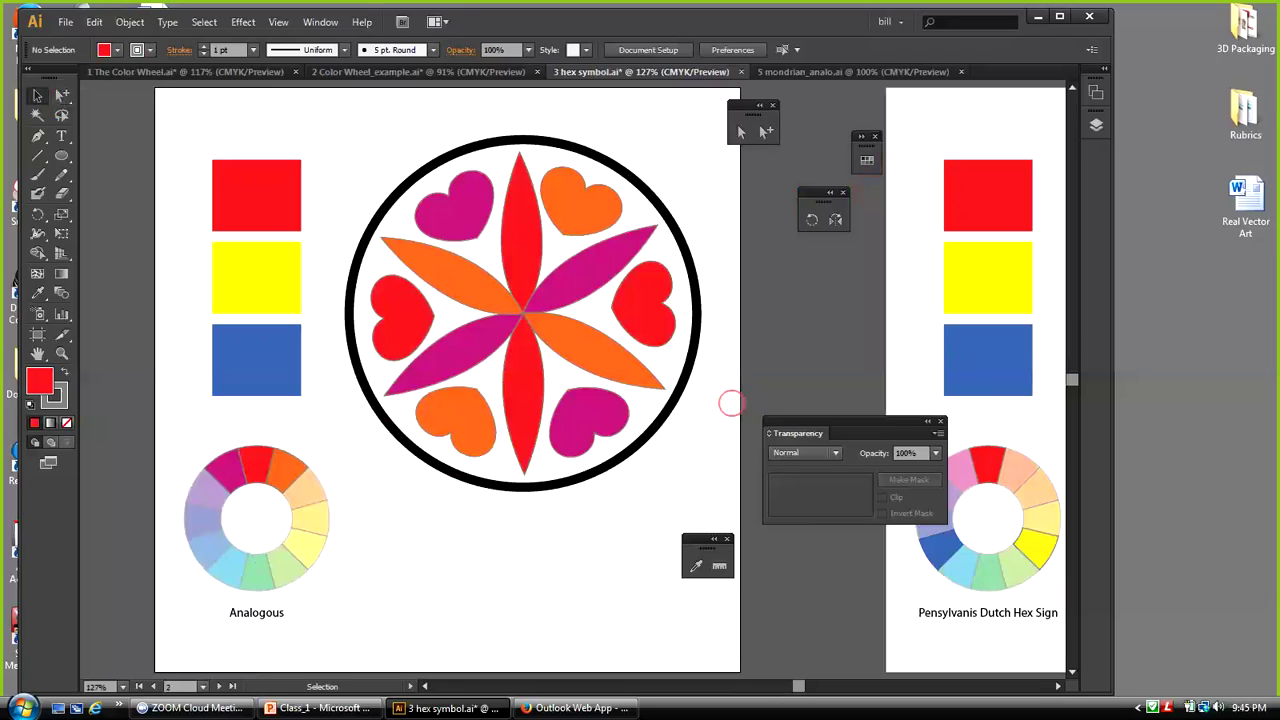
In 5 mondrian_analo.ai, move the Transparency panel aside and close the floating tool panels
click(819, 72)
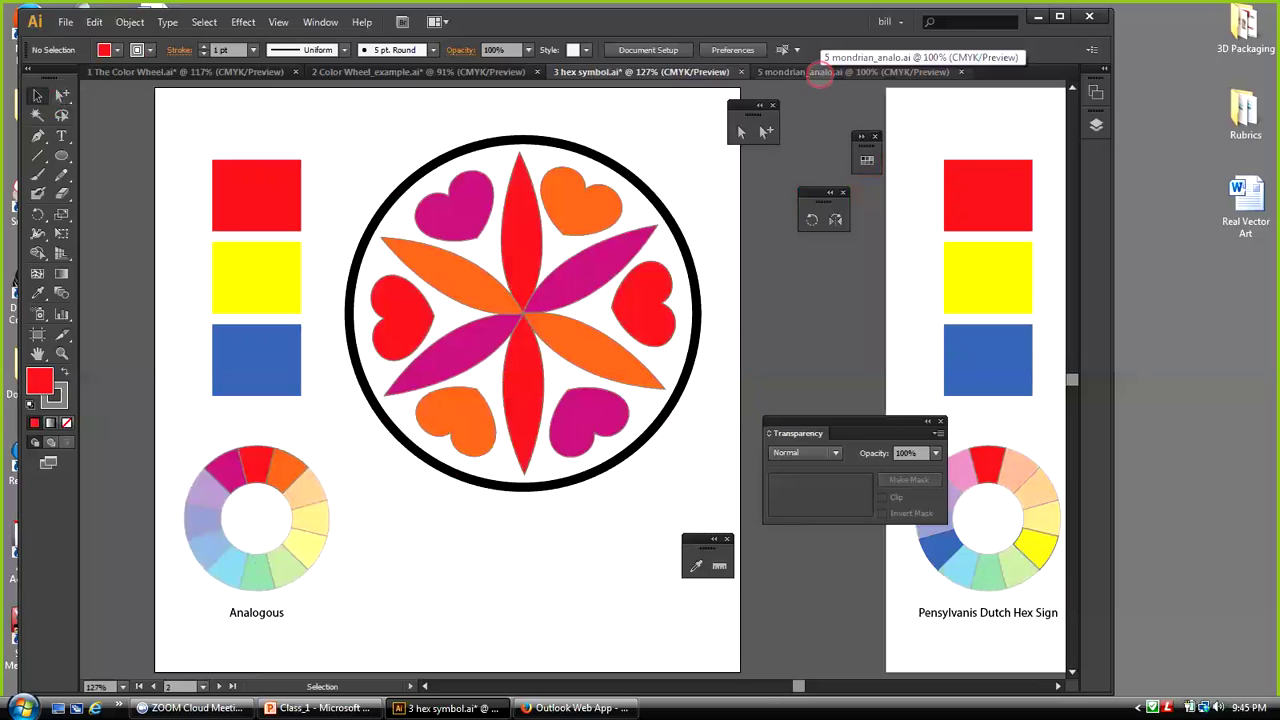
click(819, 72)
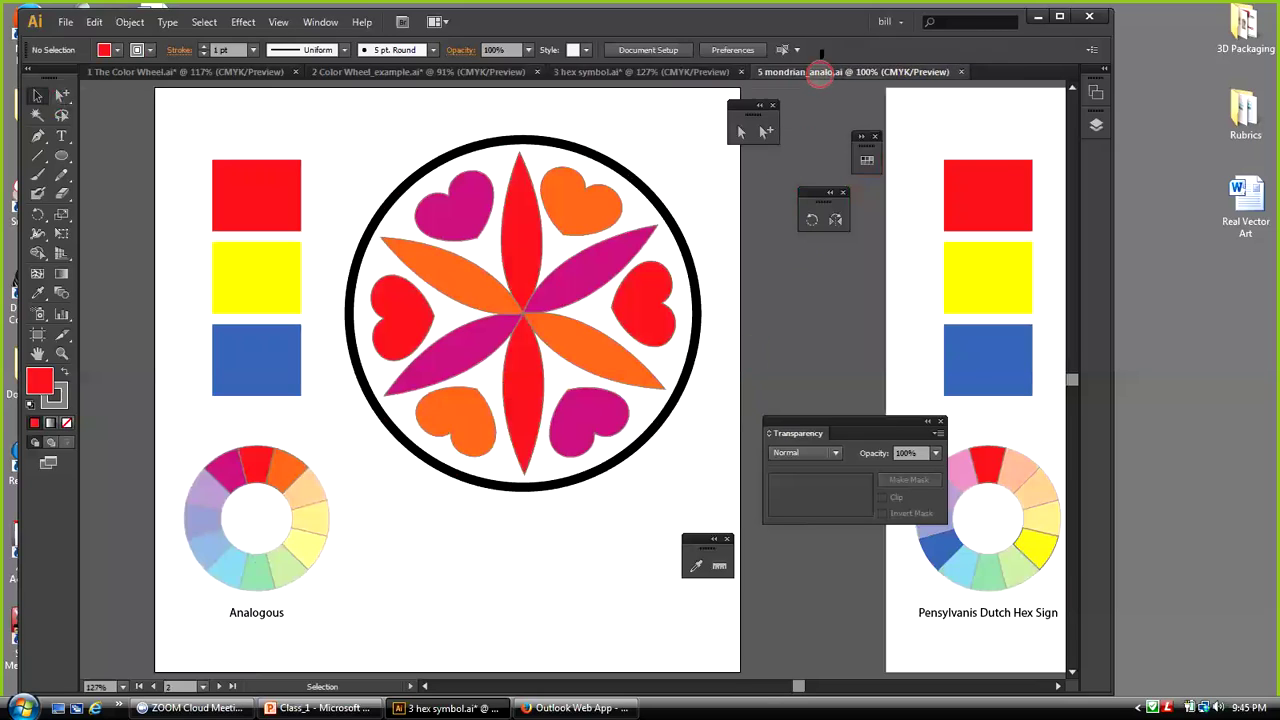
drag(812, 430, 839, 552)
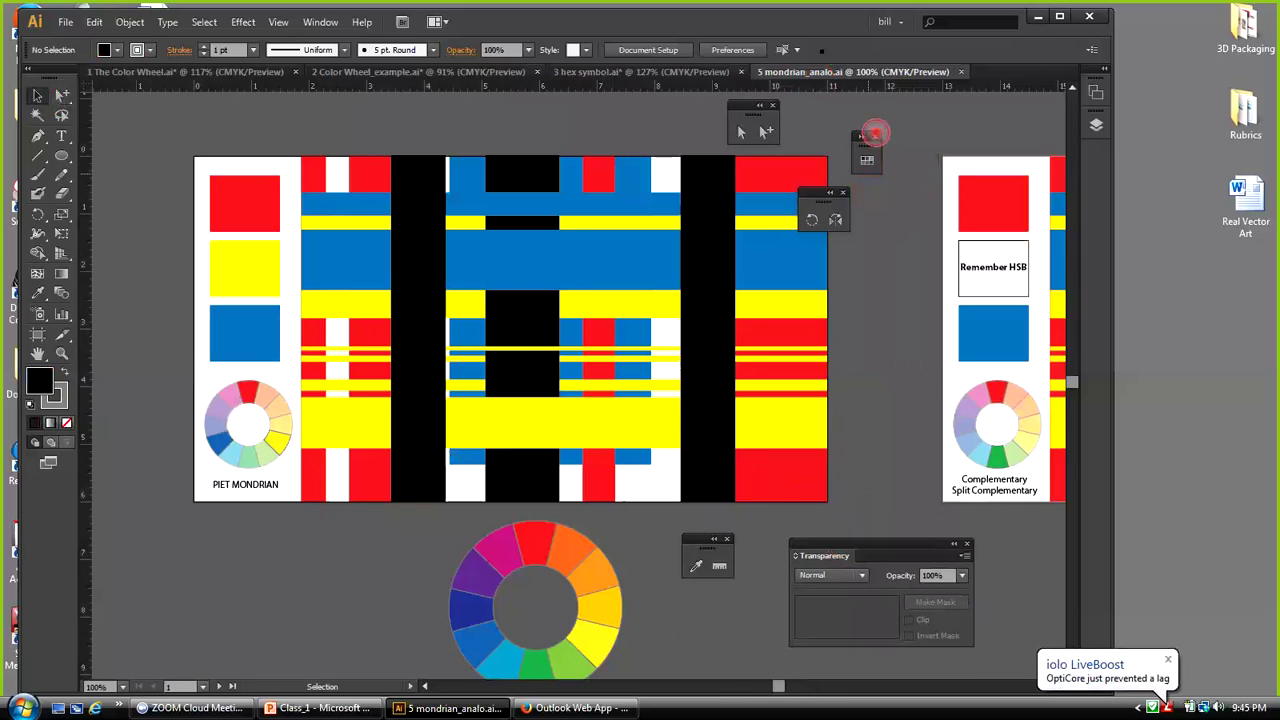
click(875, 136)
click(843, 192)
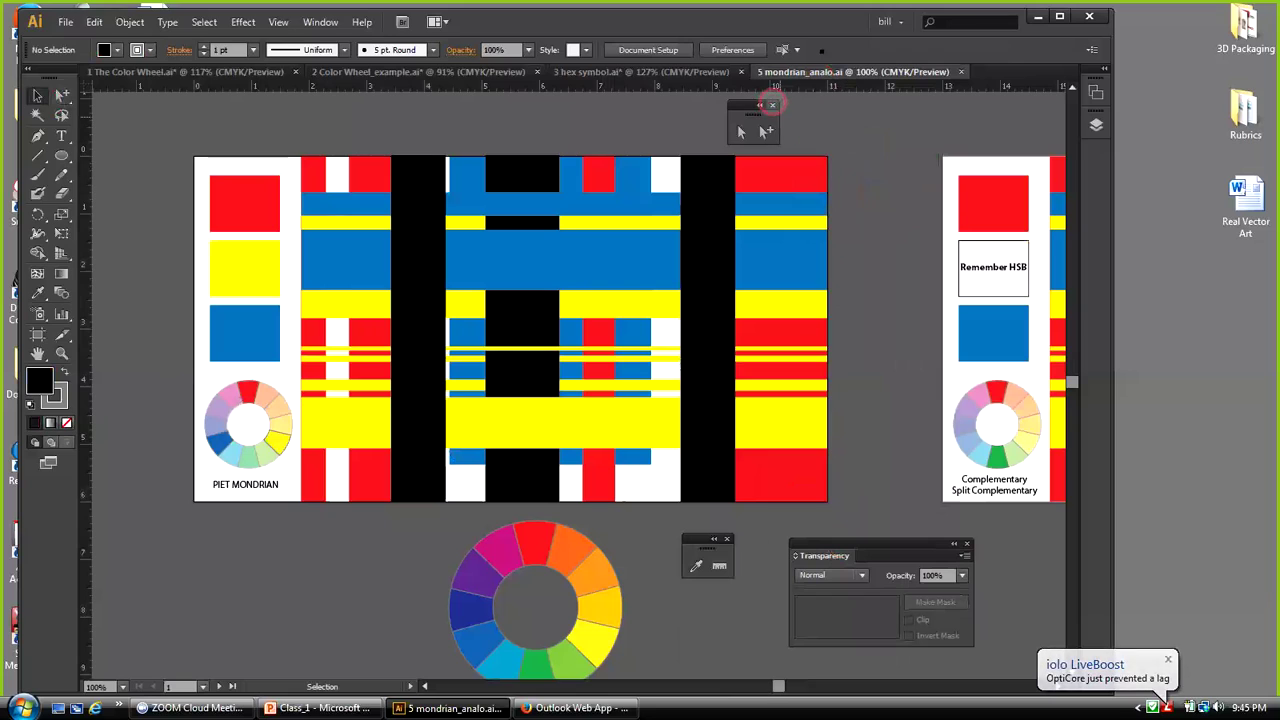
click(727, 537)
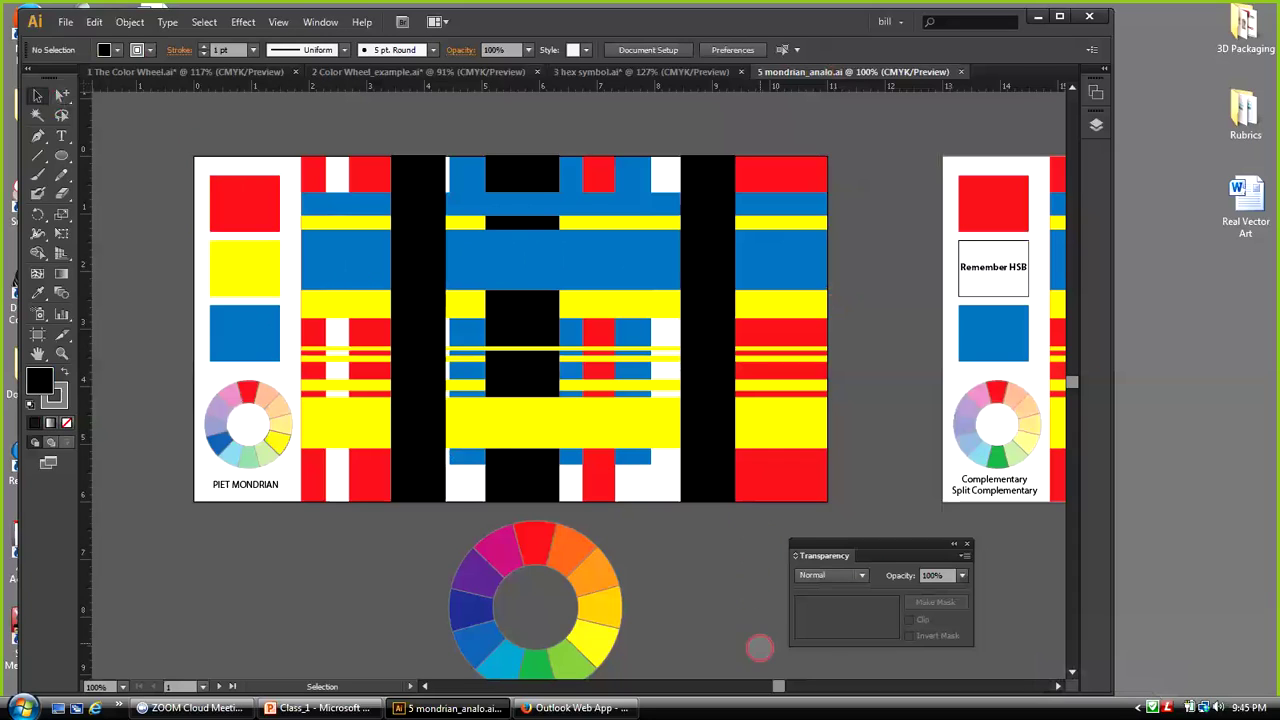
On the Tertiary artboard, select every shape sharing the blue square's fill colour
drag(778, 686, 842, 684)
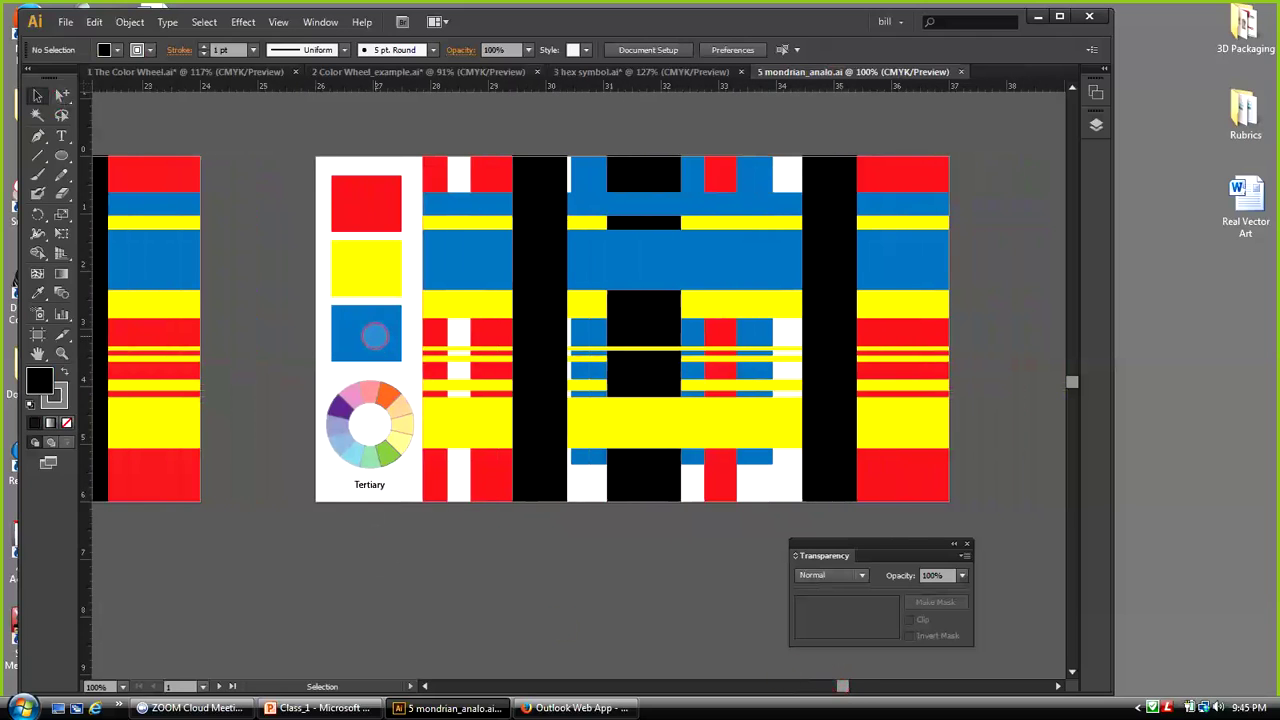
click(372, 336)
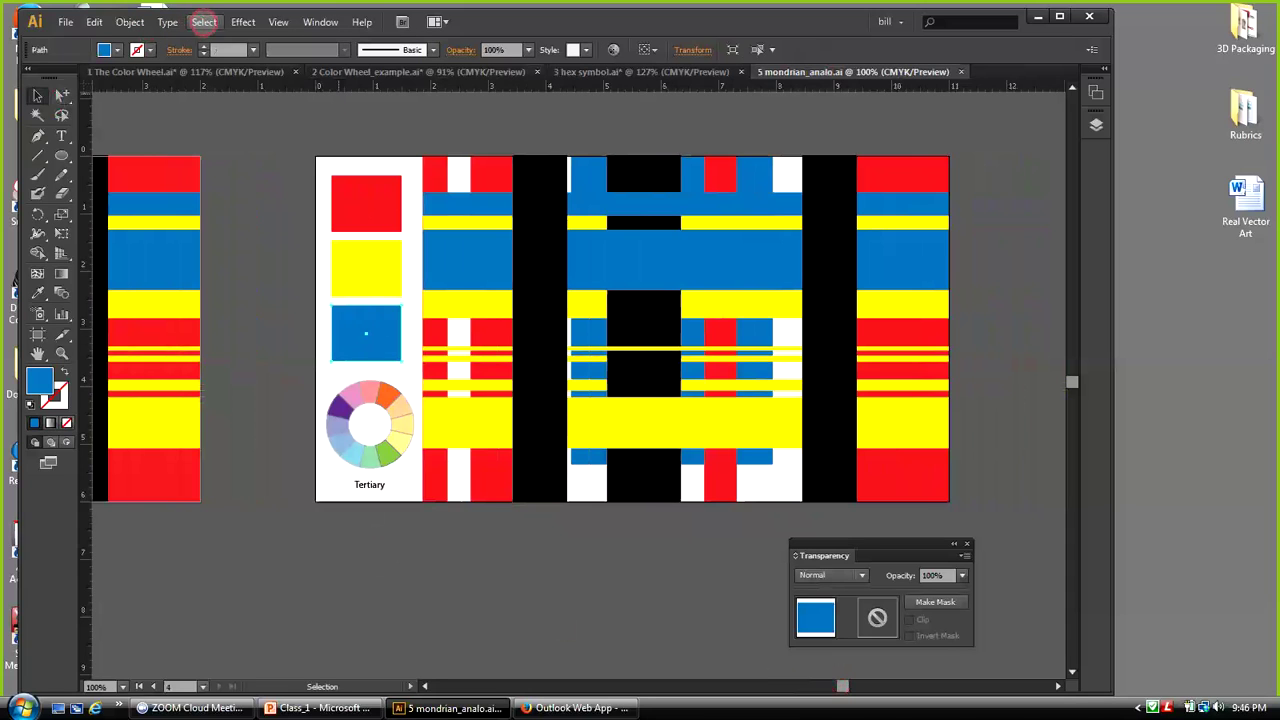
click(204, 22)
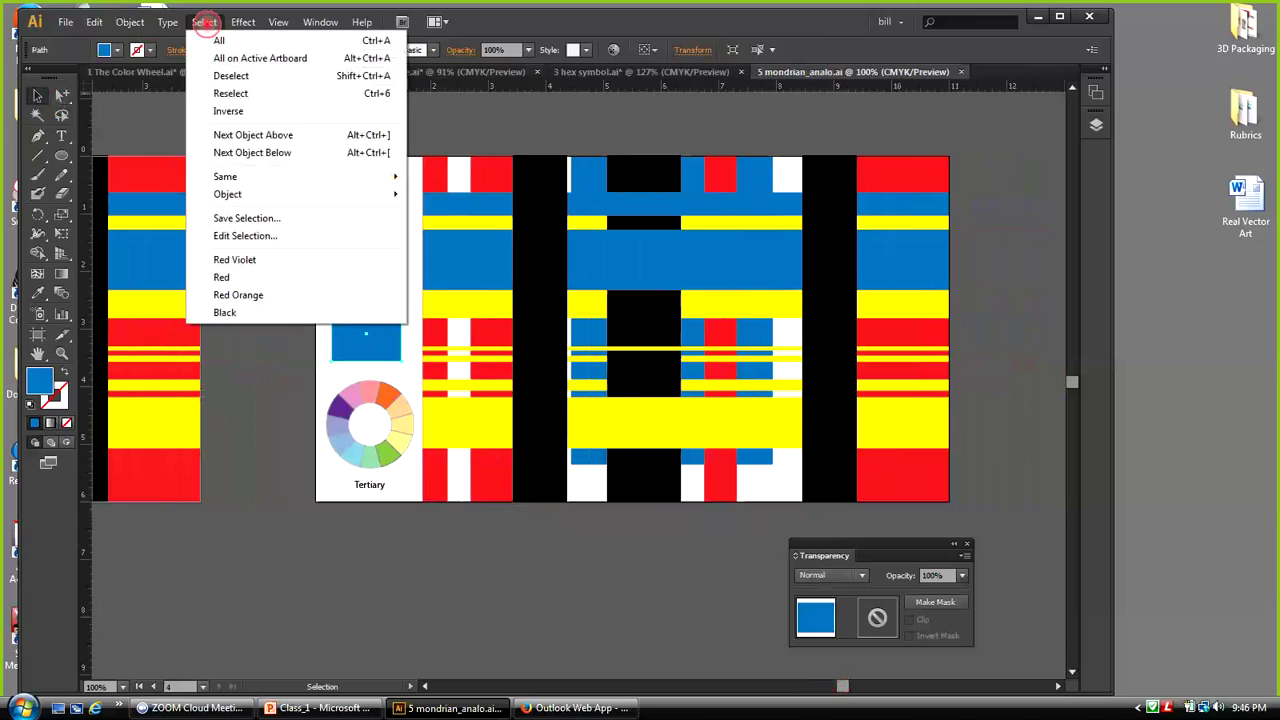
mouse_move(228, 176)
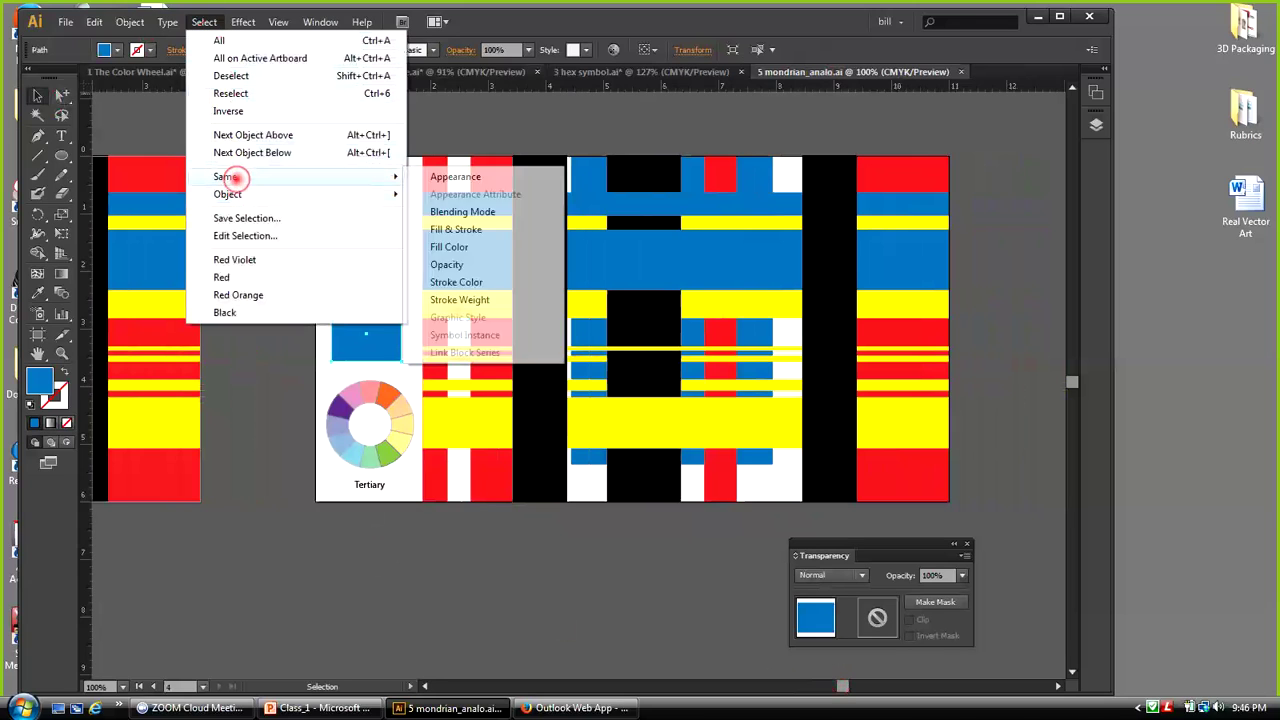
click(449, 247)
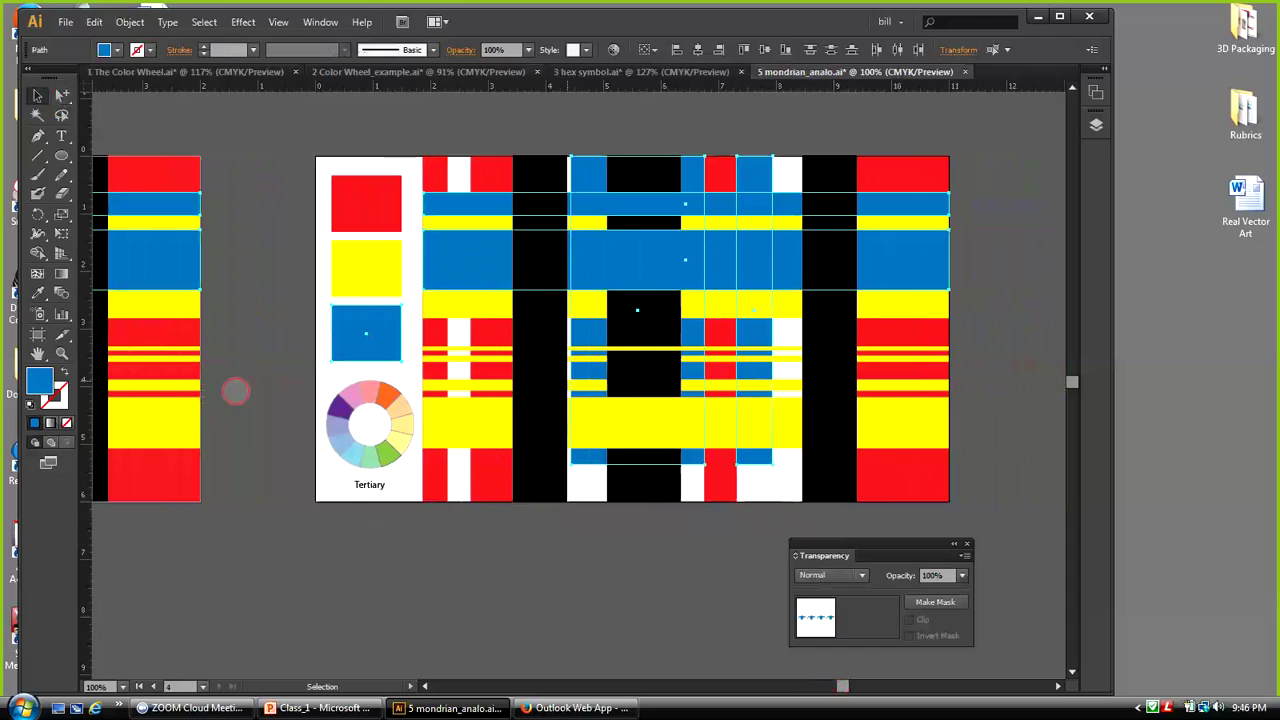
Fill the selected blue shapes with the colour wheel's green, then deselect
drag(38, 292, 187, 306)
drag(143, 347, 615, 578)
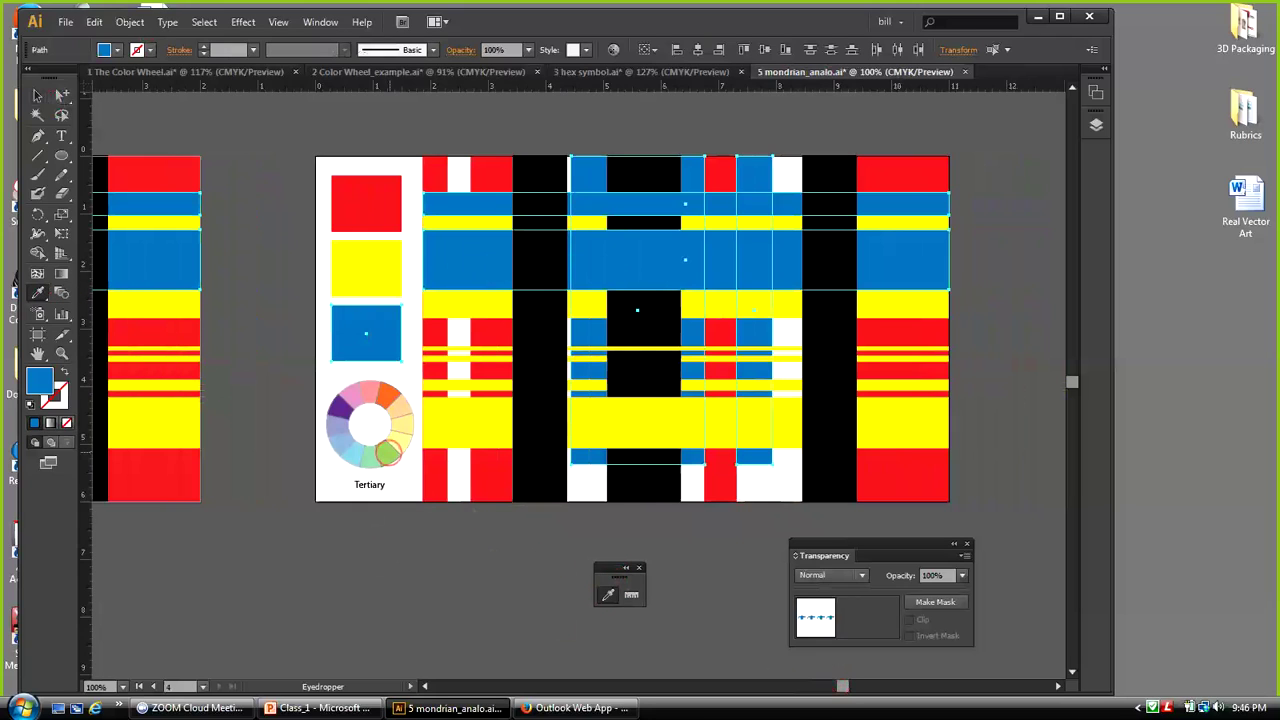
click(385, 452)
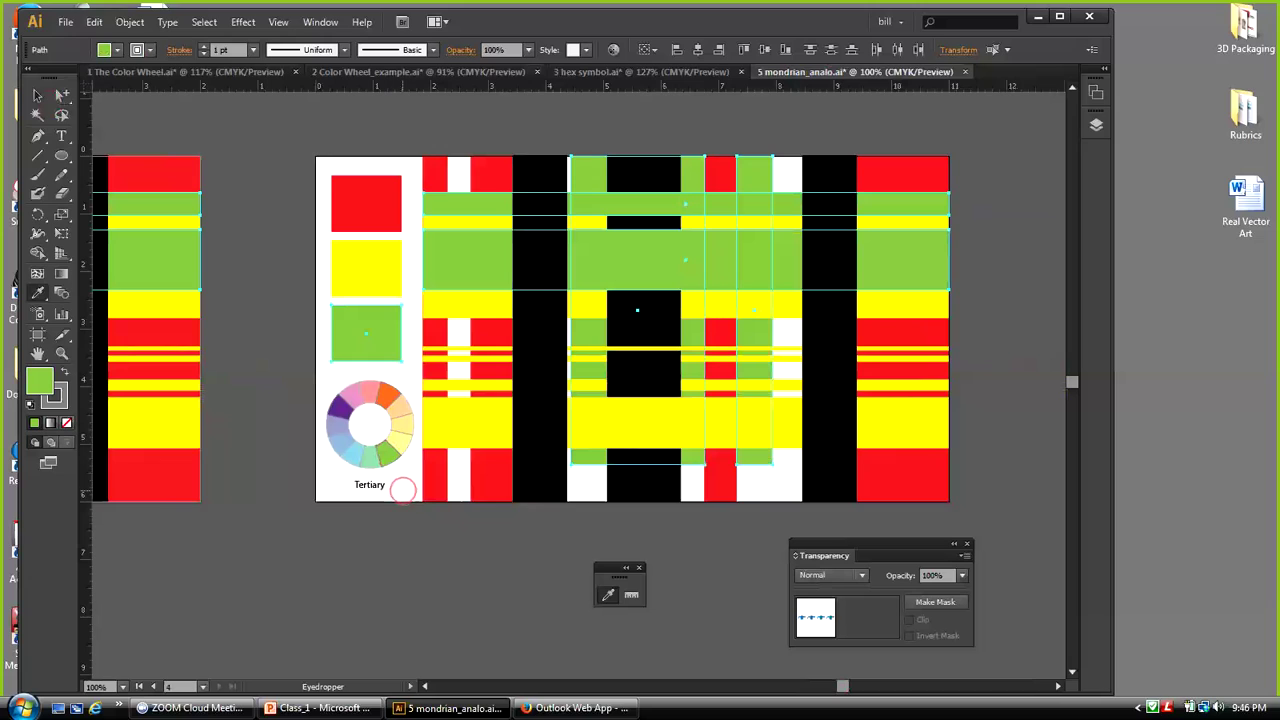
click(37, 95)
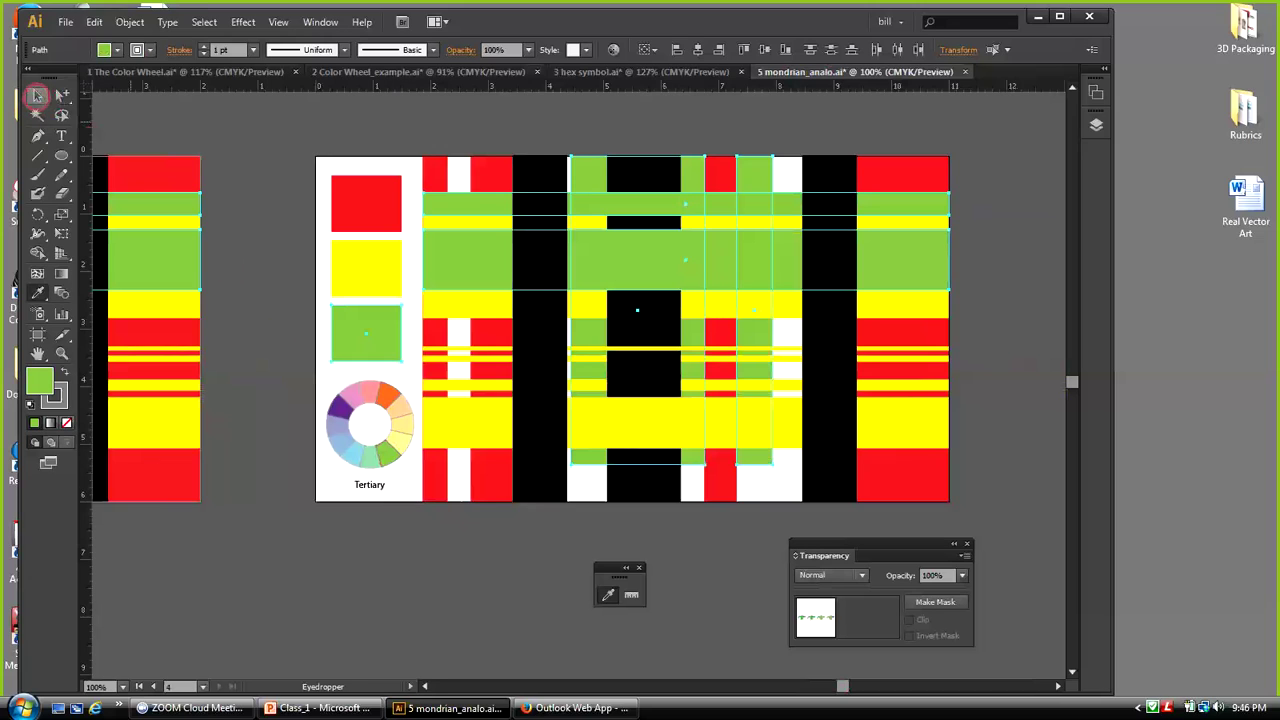
click(236, 125)
Select all red-filled shapes and recolour them with the colour wheel's purple
click(366, 204)
click(204, 24)
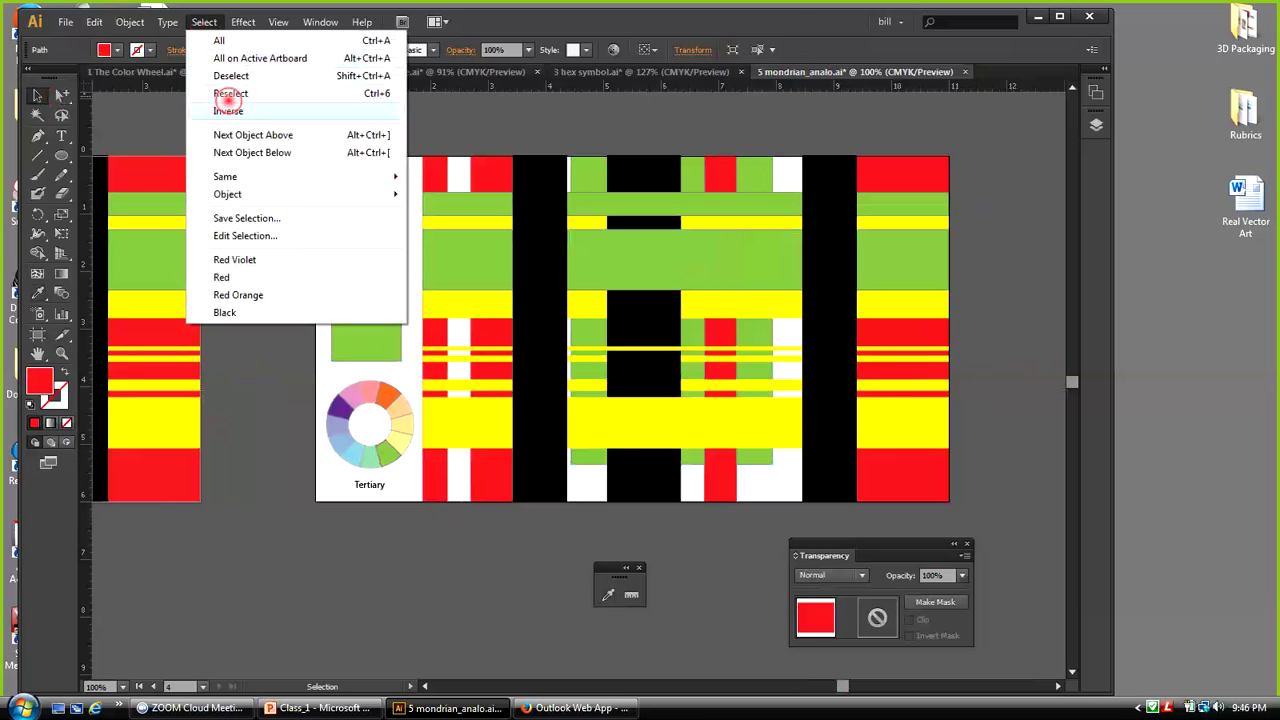
mouse_move(248, 181)
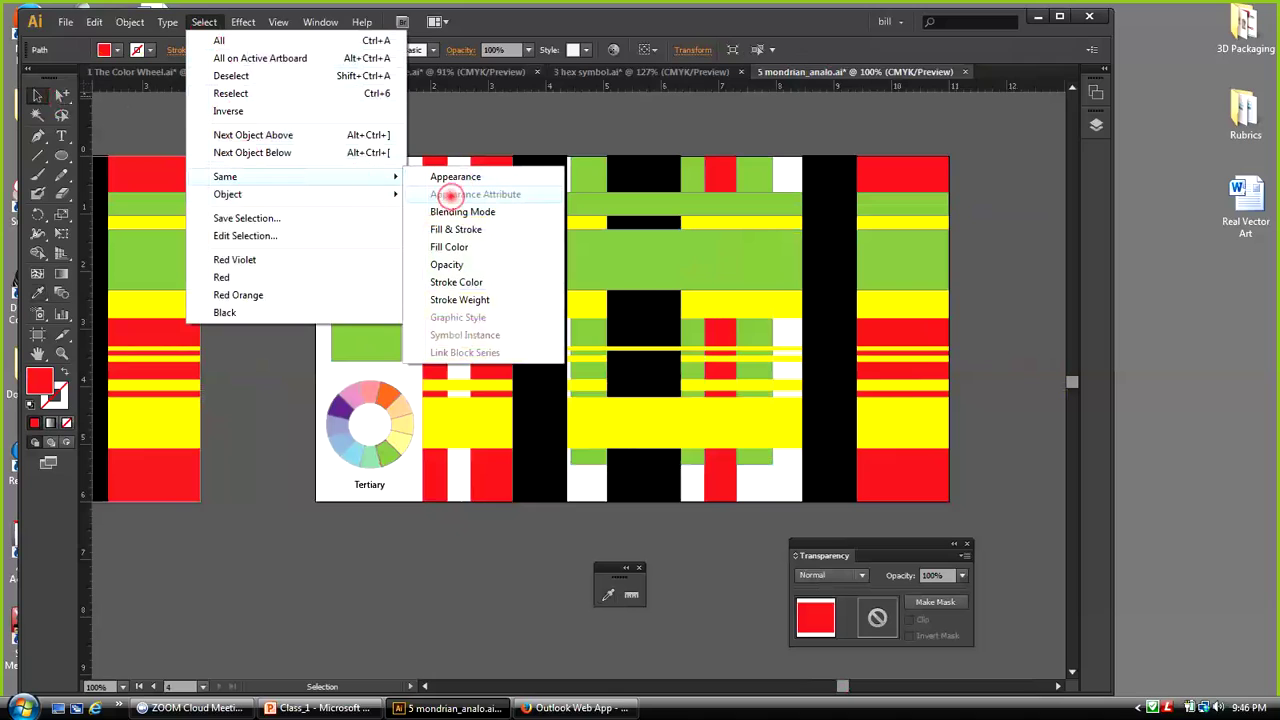
click(450, 247)
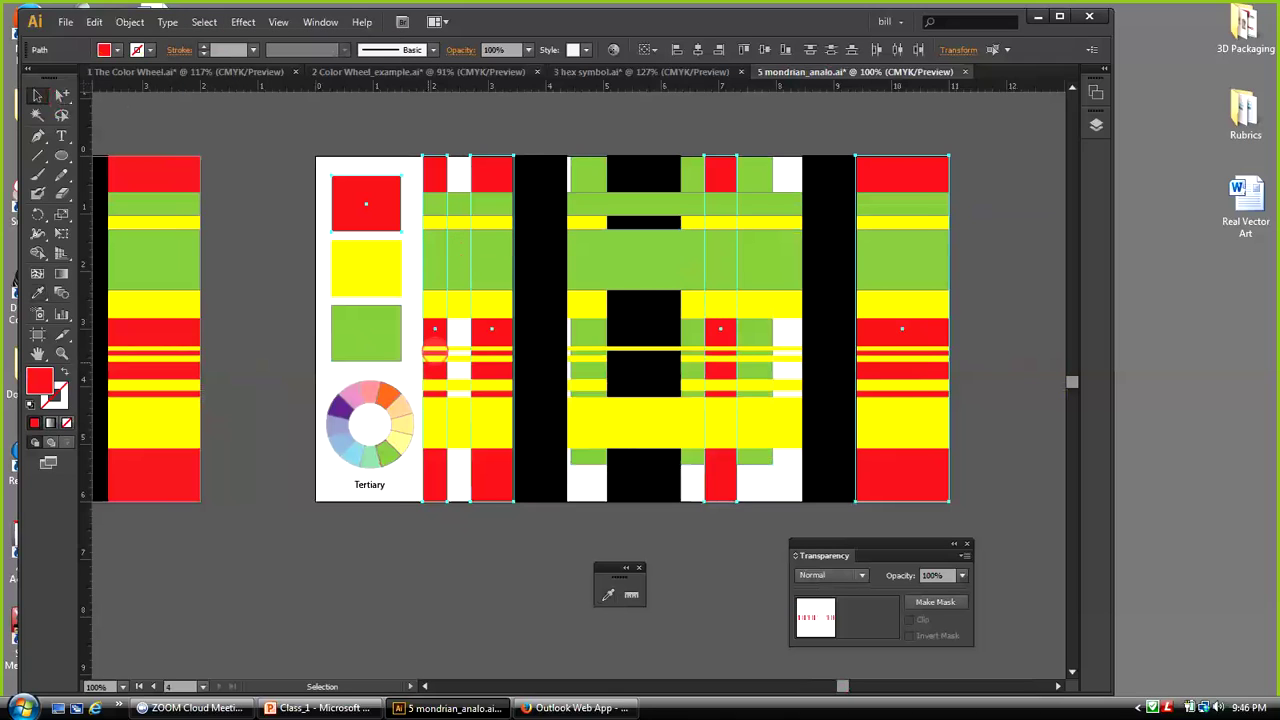
click(608, 593)
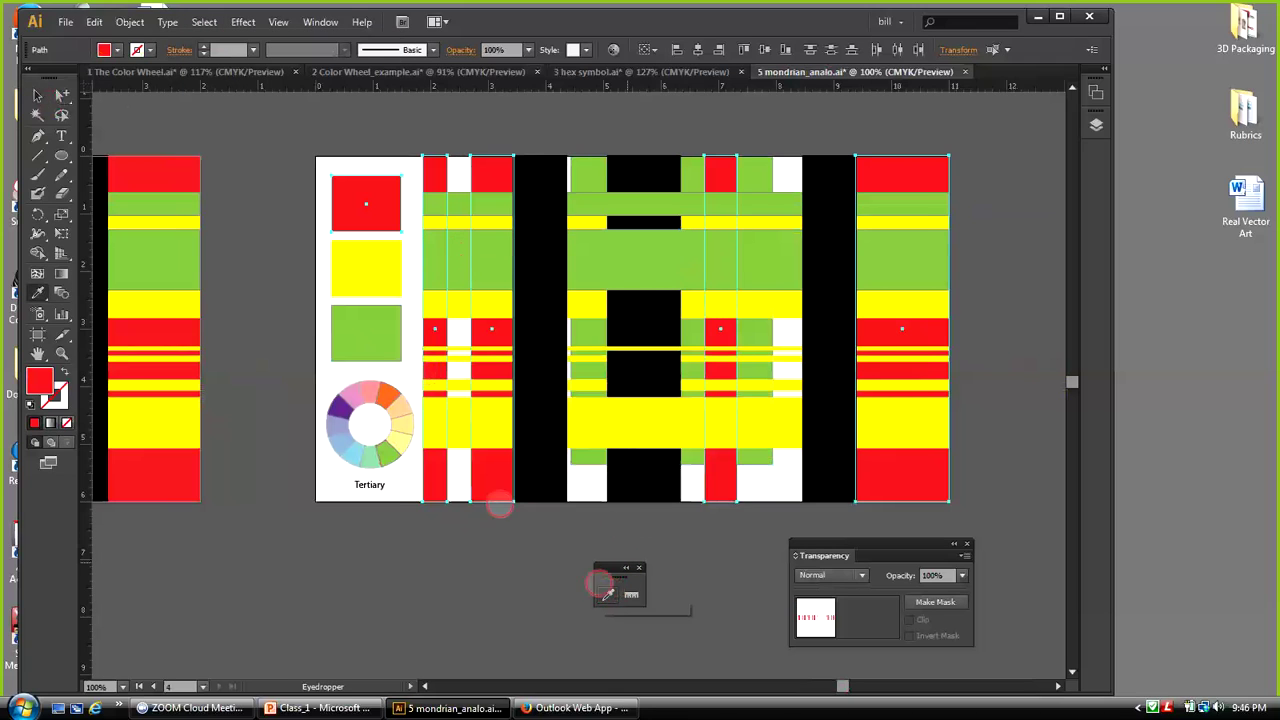
click(340, 403)
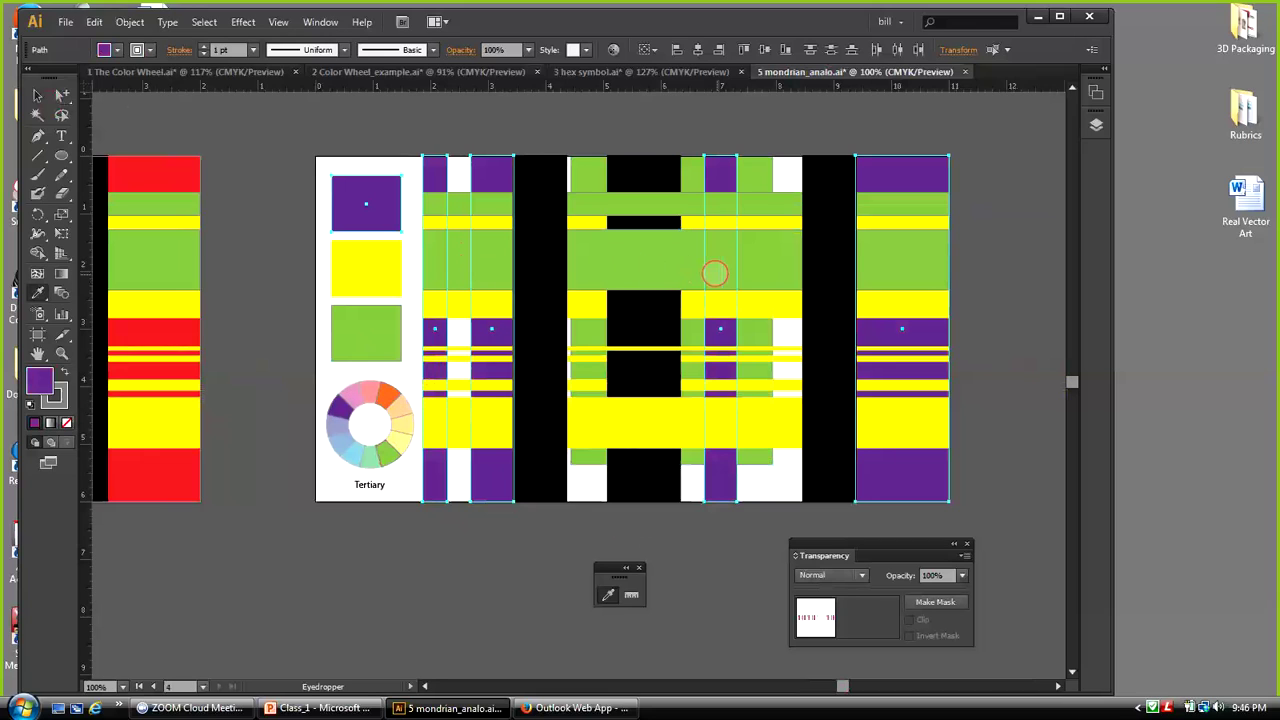
click(38, 94)
Select all yellow-filled shapes, recolour them with the wheel's orange, and deselect
click(352, 262)
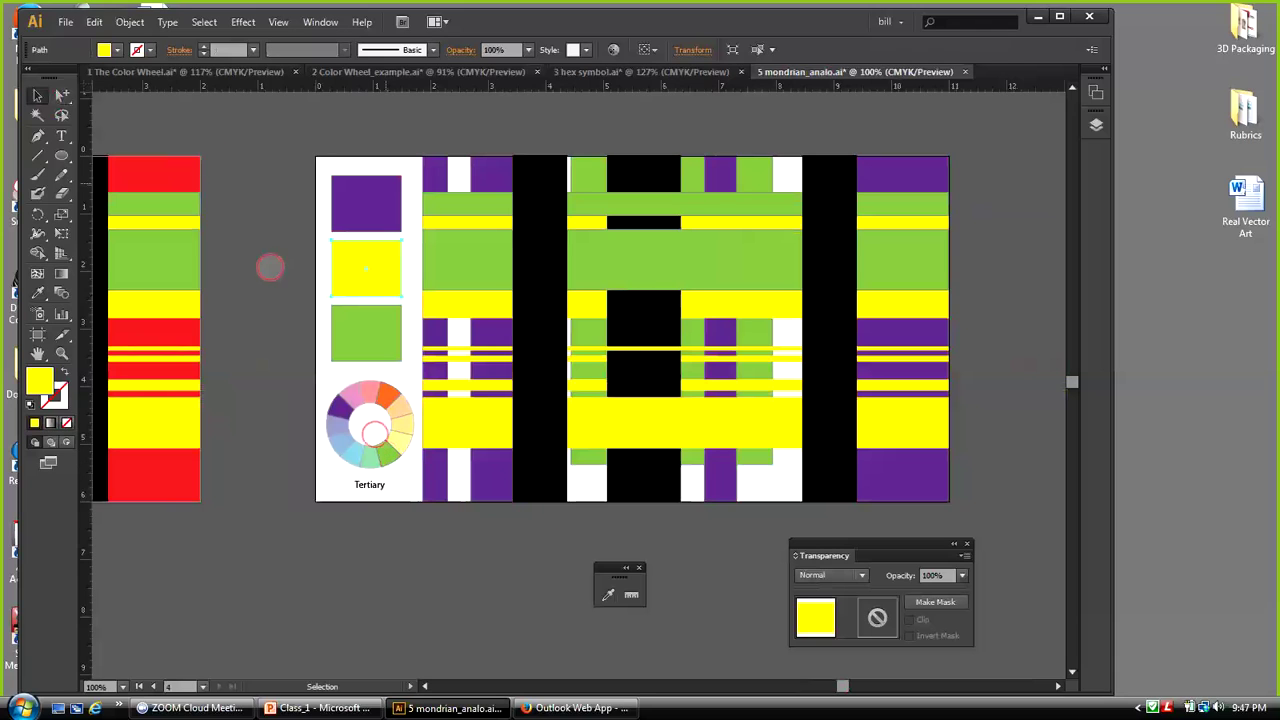
click(204, 21)
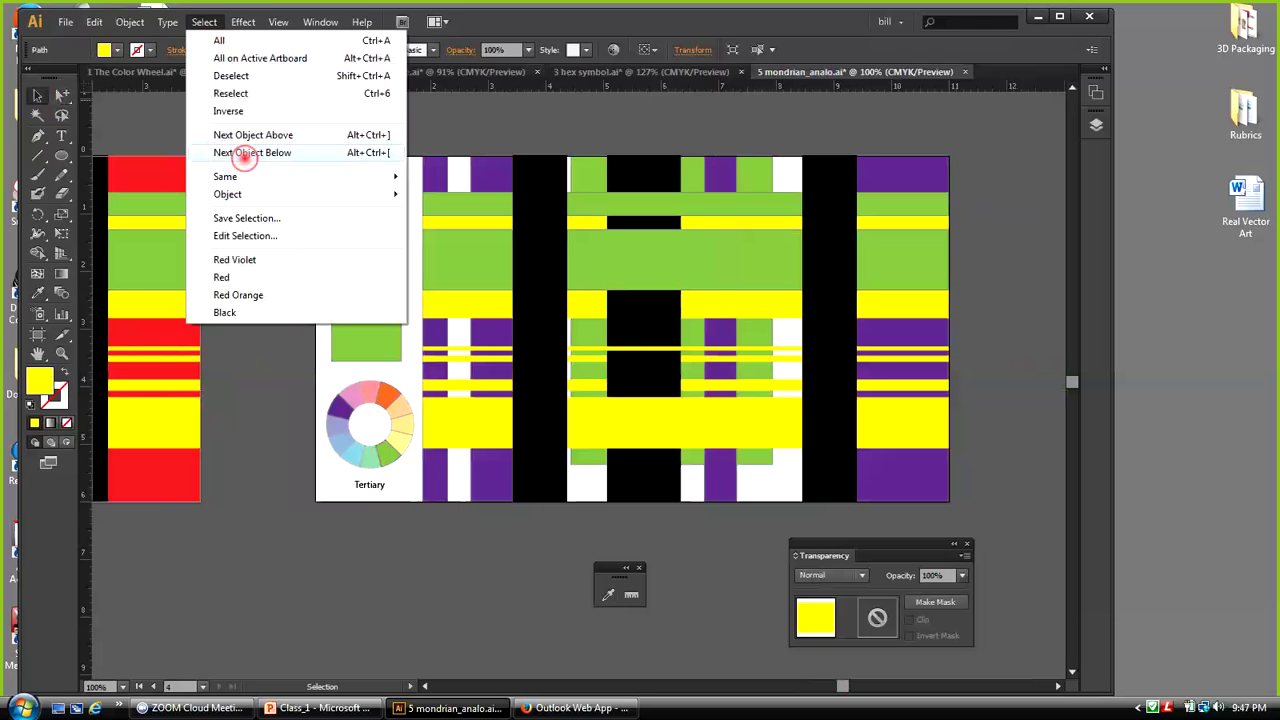
mouse_move(250, 176)
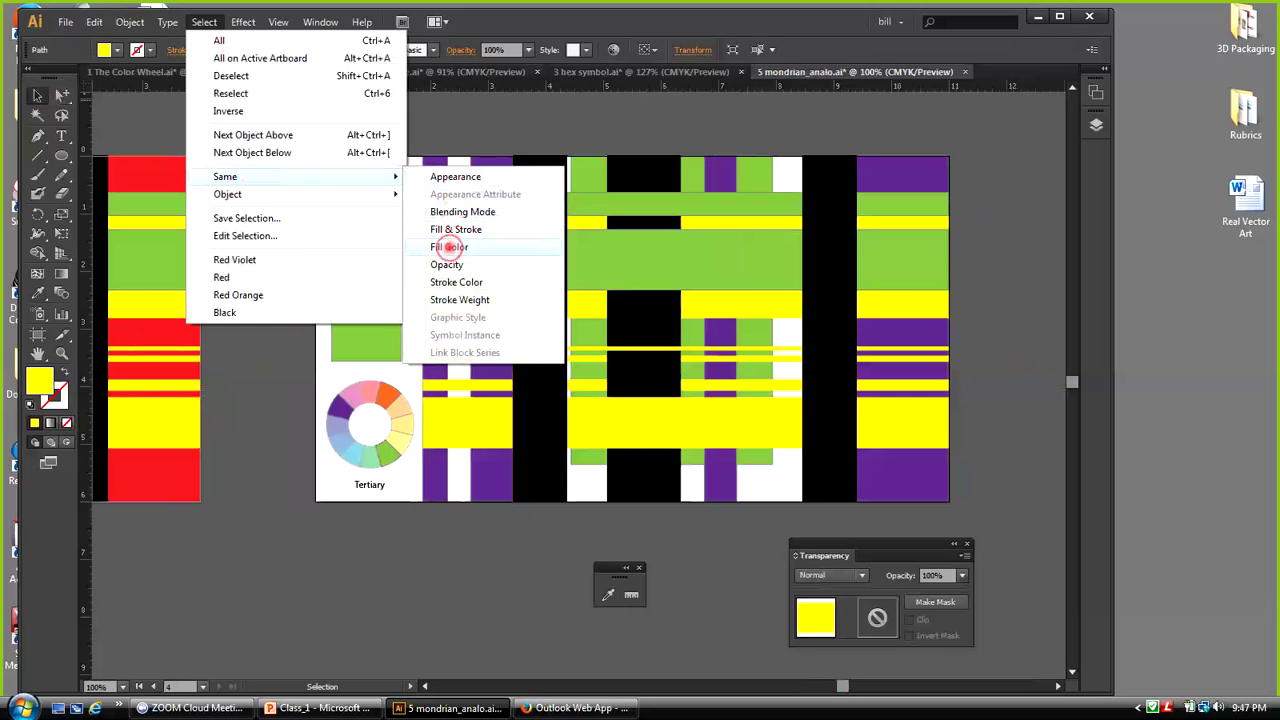
click(449, 246)
click(607, 592)
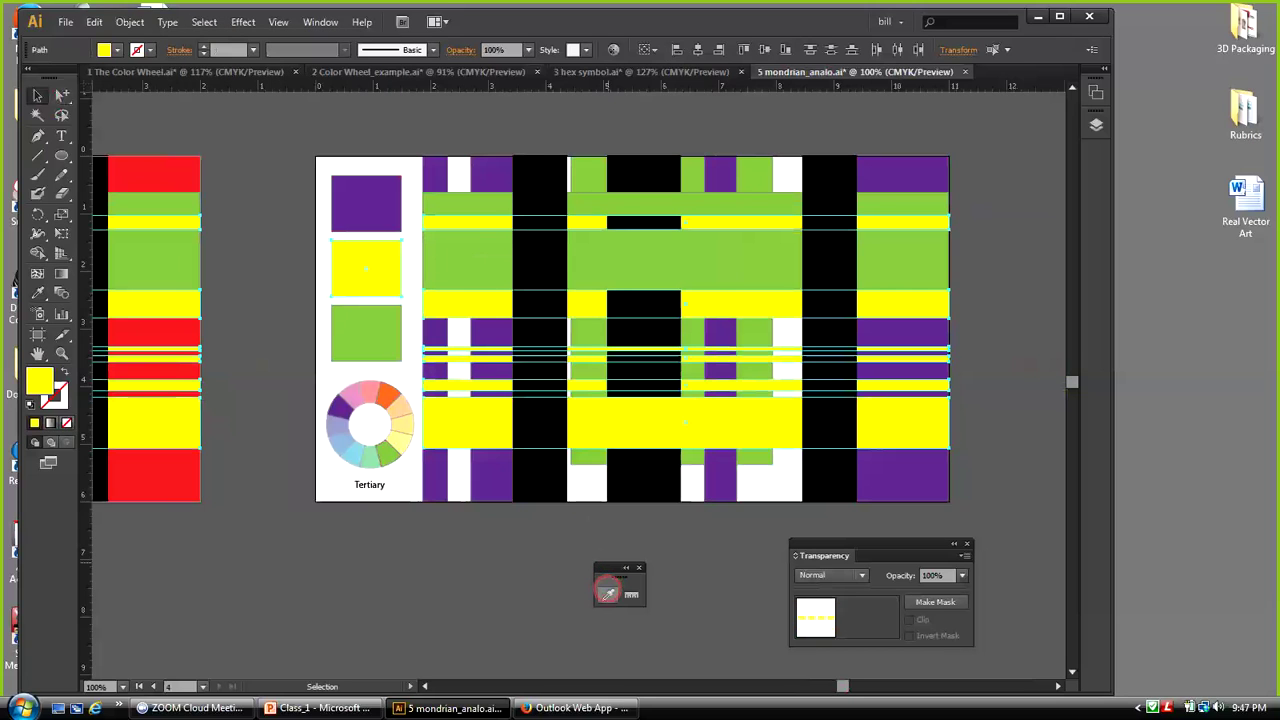
click(389, 396)
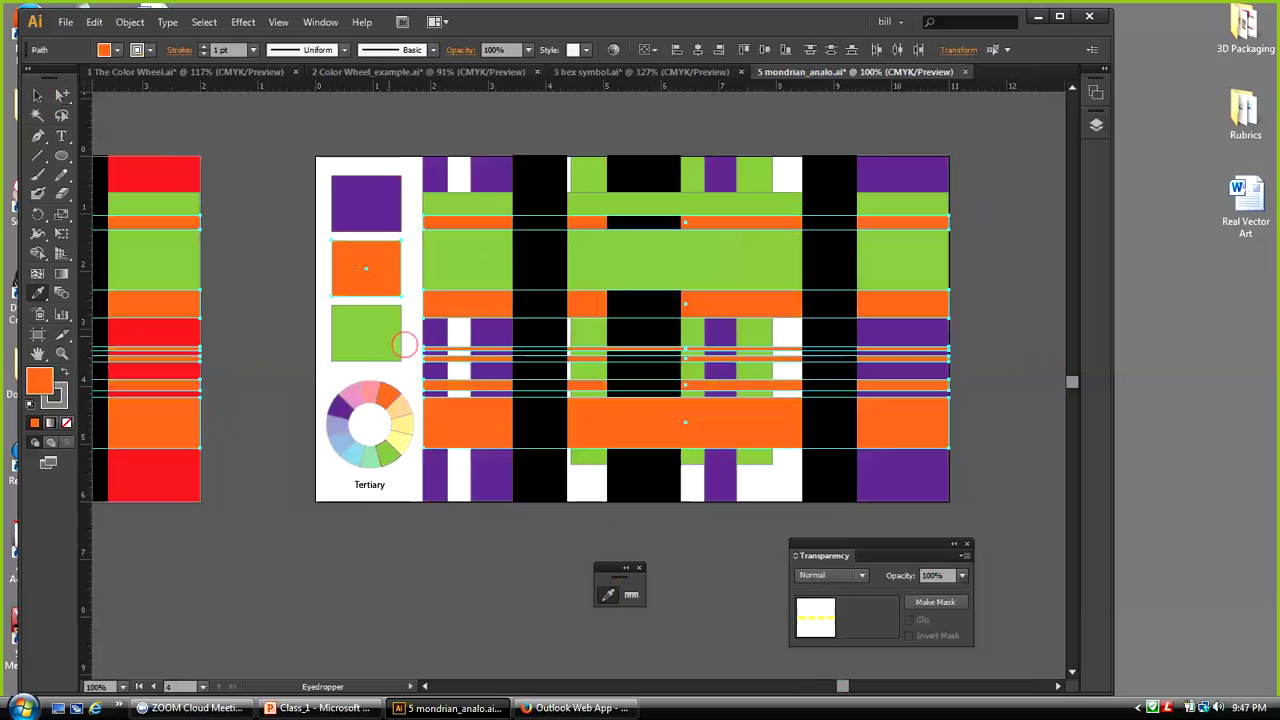
click(37, 95)
click(327, 130)
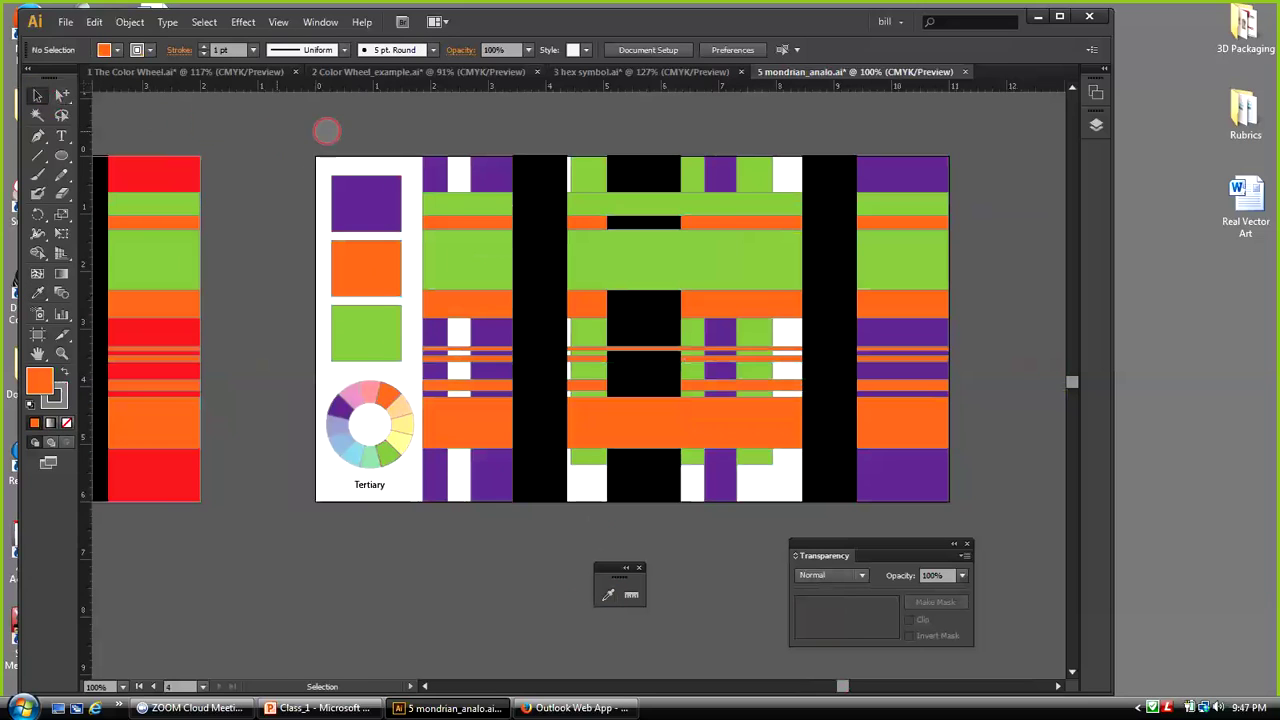
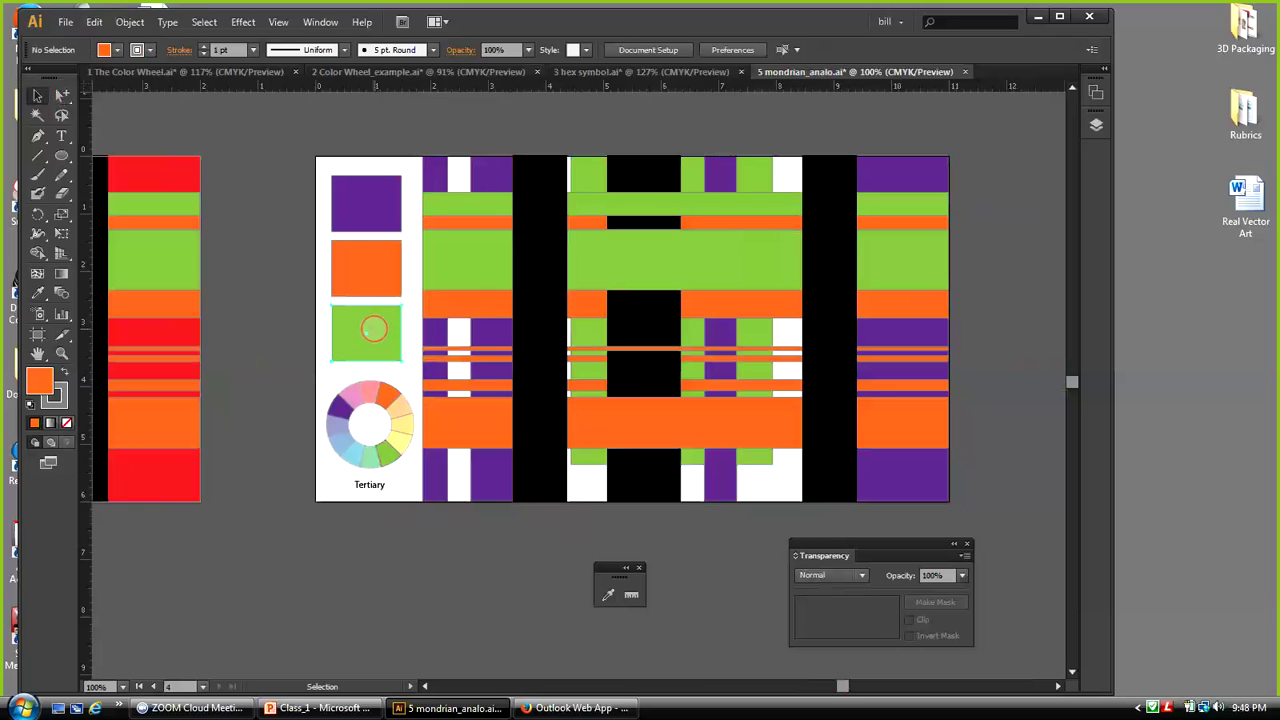
Select all green-filled shapes with Select > Same > Fill Color from the green swatch
click(373, 328)
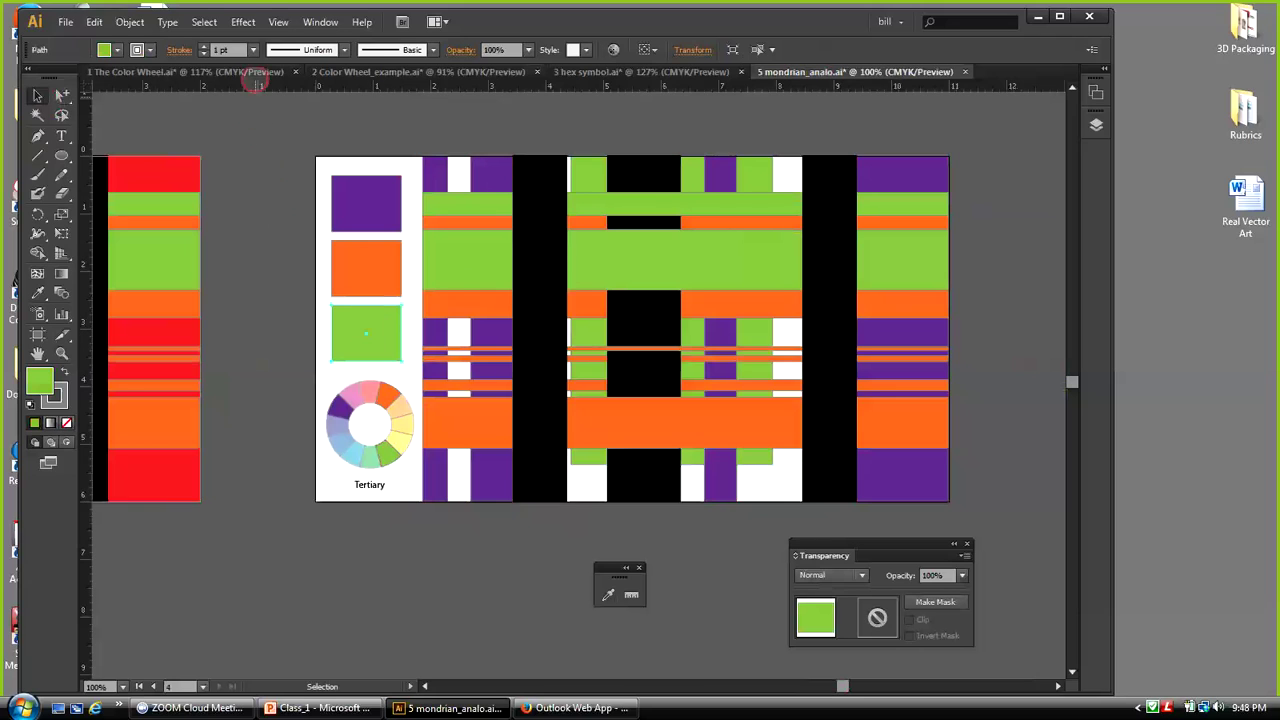
click(203, 22)
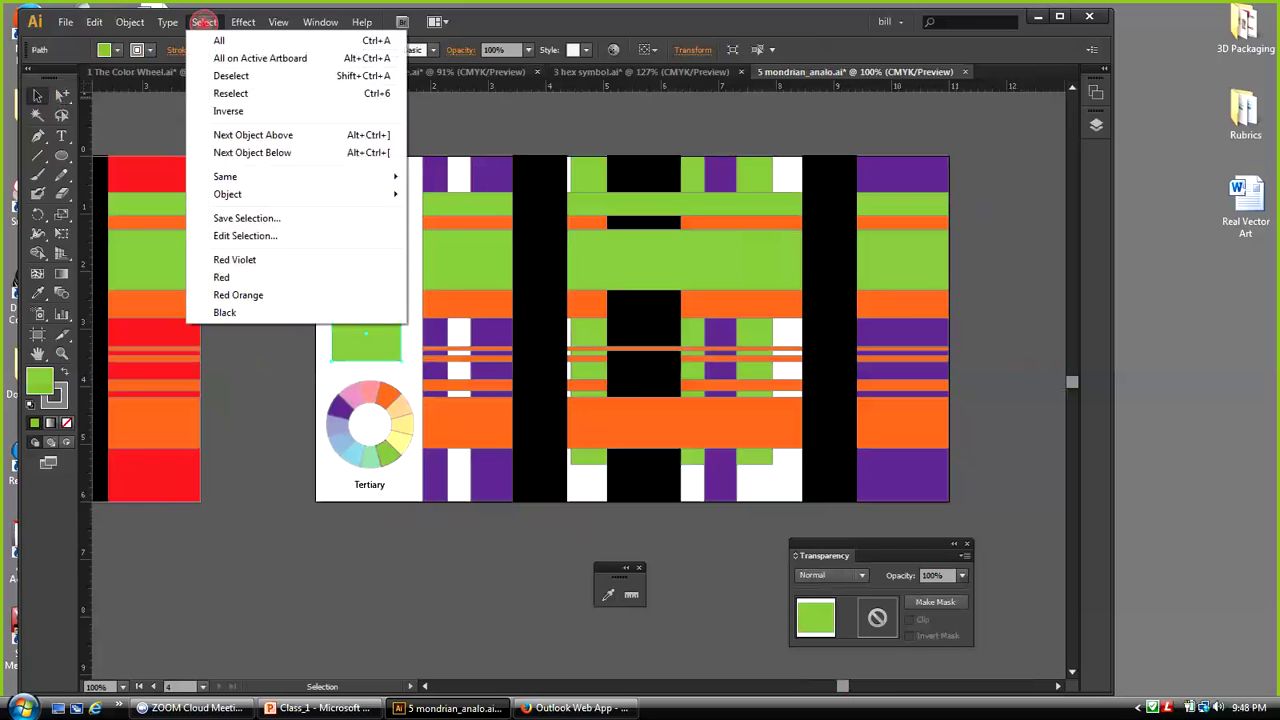
mouse_move(229, 177)
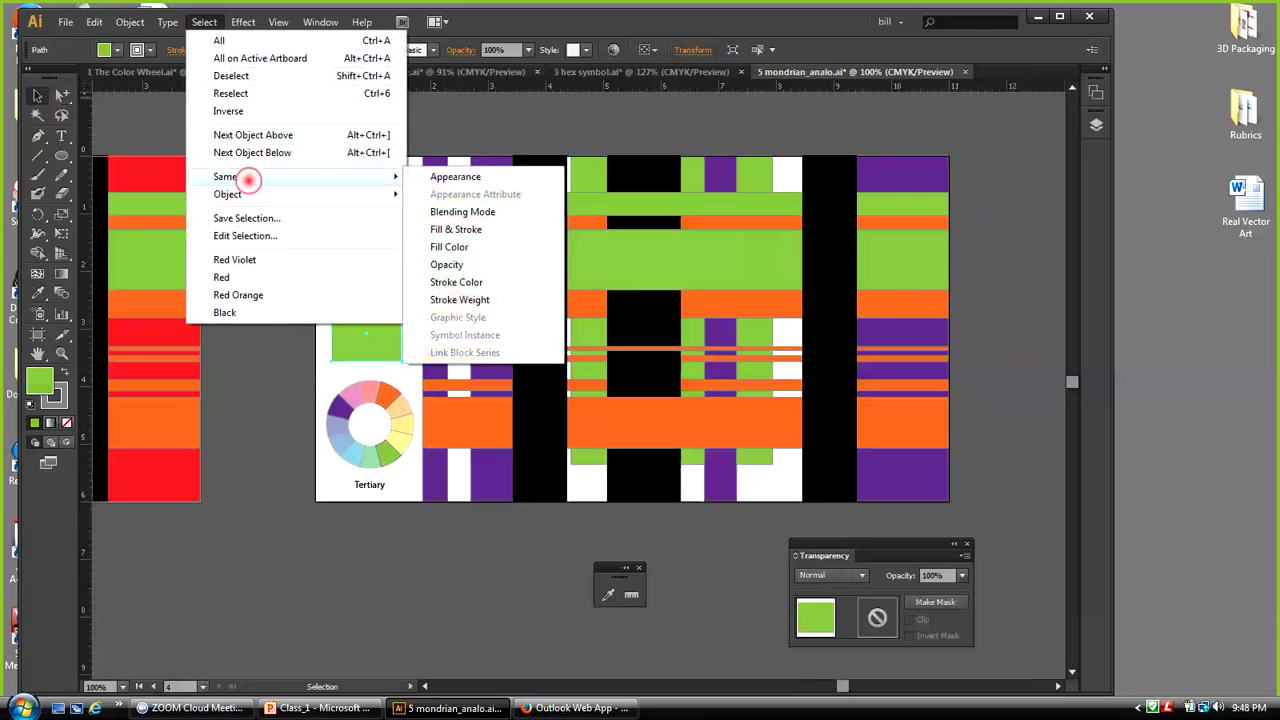
click(478, 247)
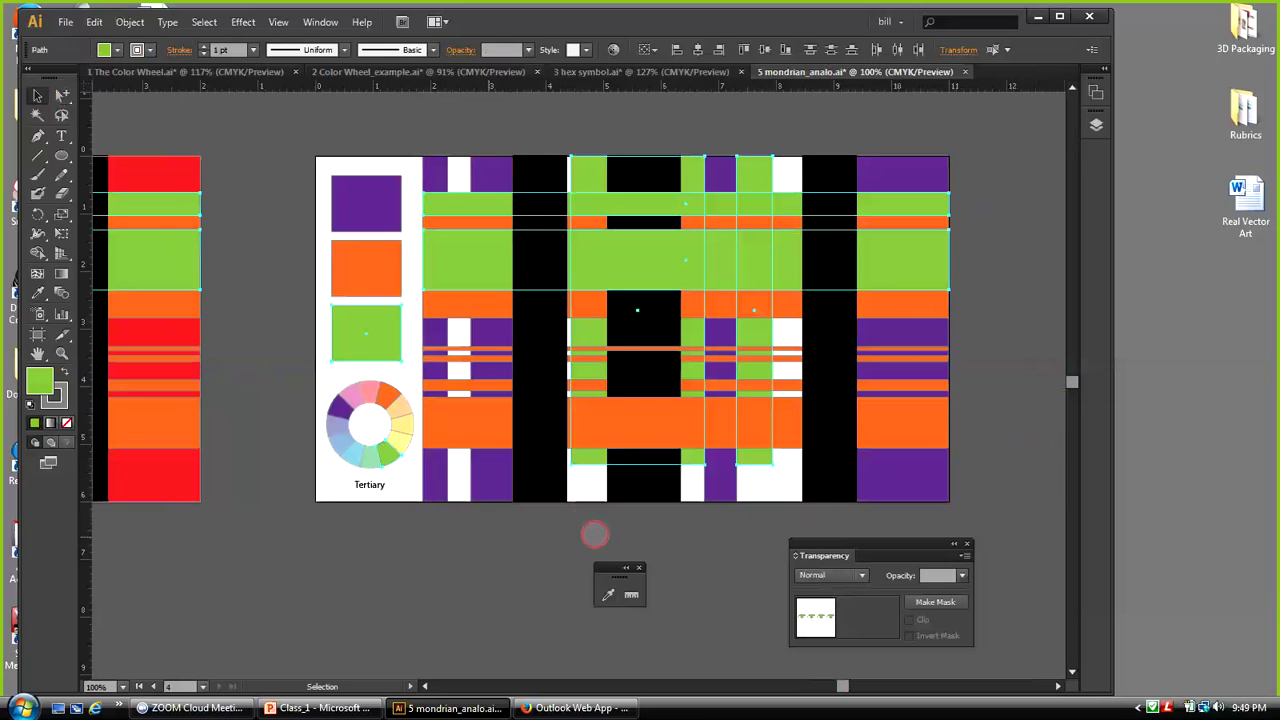
Try recolouring the green shapes purple with the Eyedropper, then undo to restore green
click(608, 594)
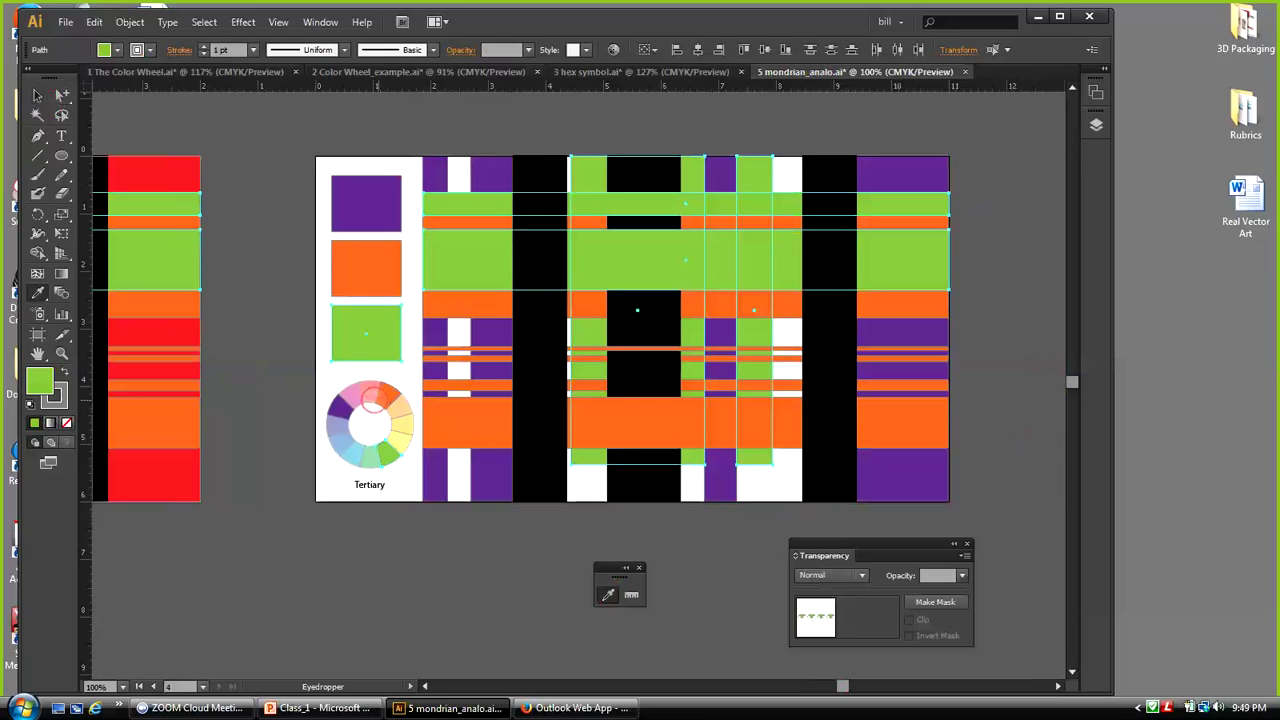
click(340, 405)
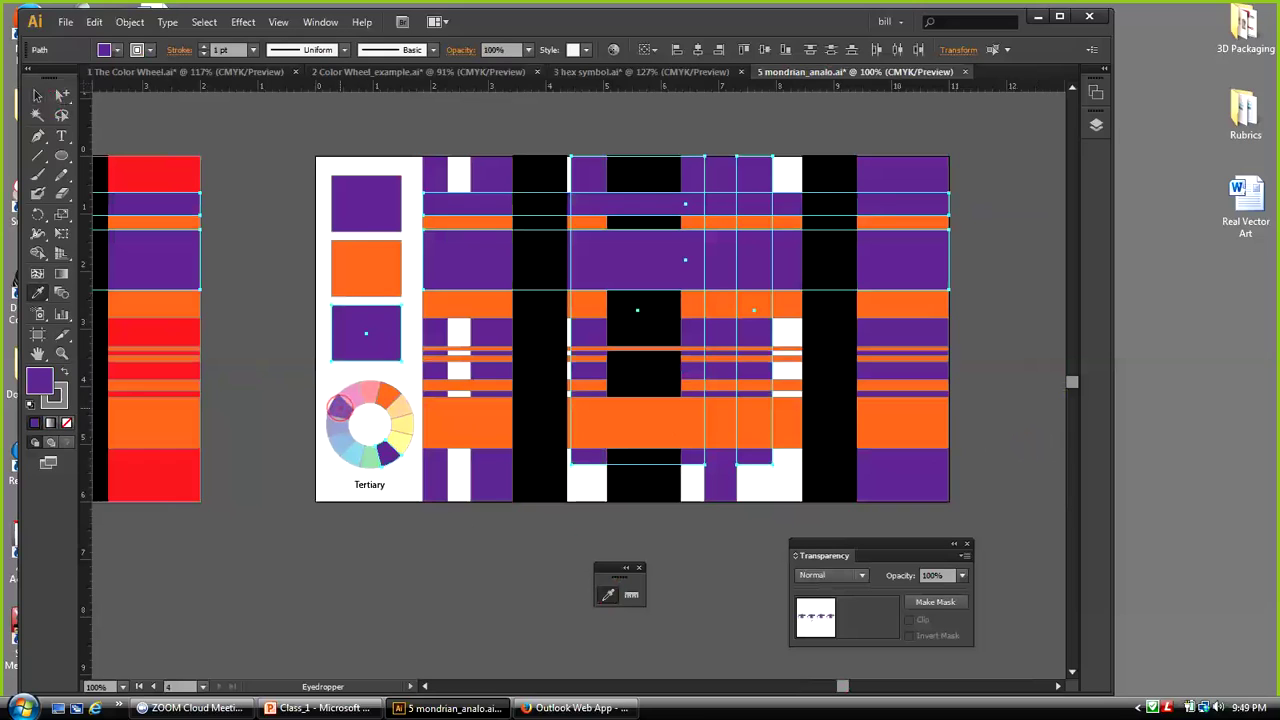
key(ctrl+z)
click(770, 523)
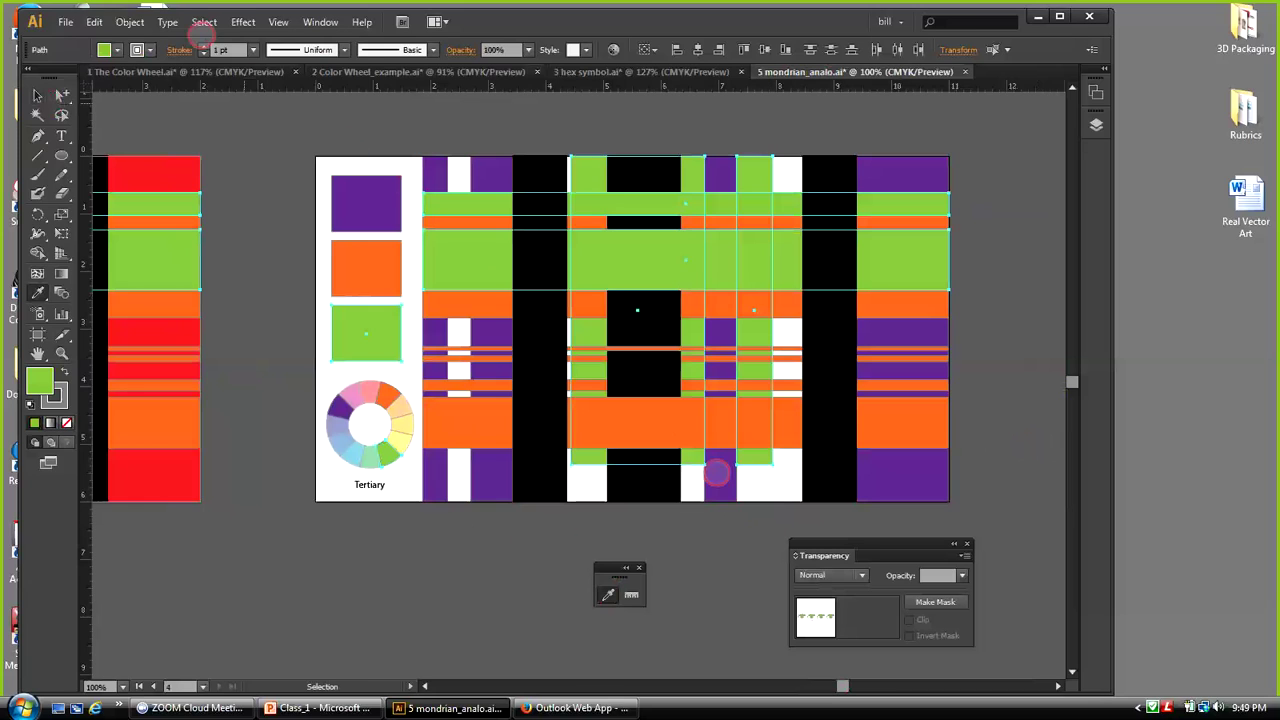
Reopen the Select menu and close it without changing the selection, then pick the orange swatch
click(203, 21)
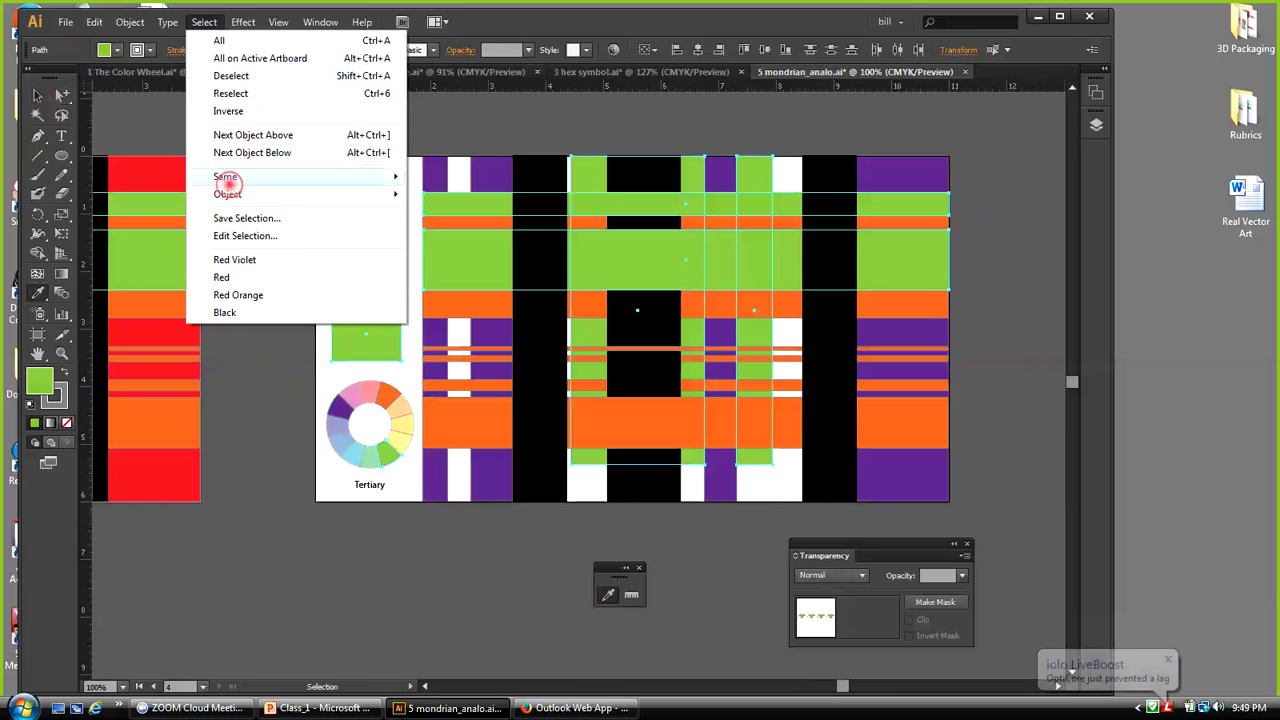
mouse_move(225, 176)
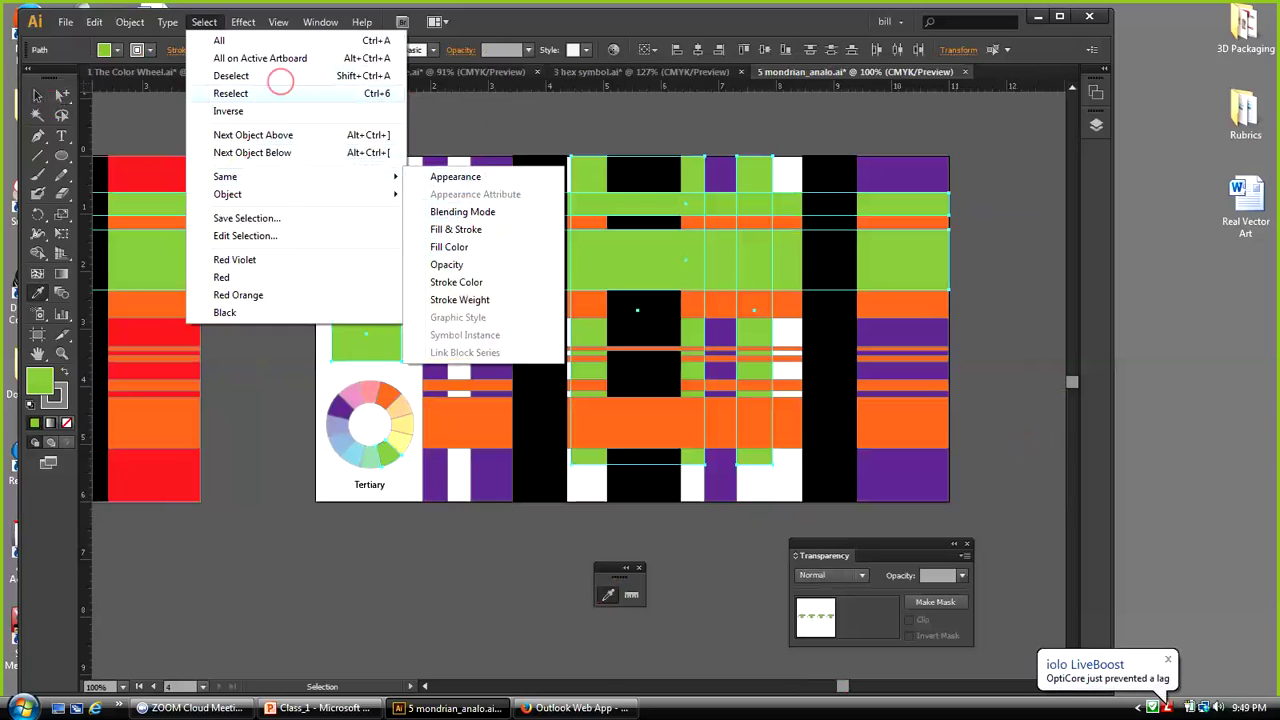
click(157, 107)
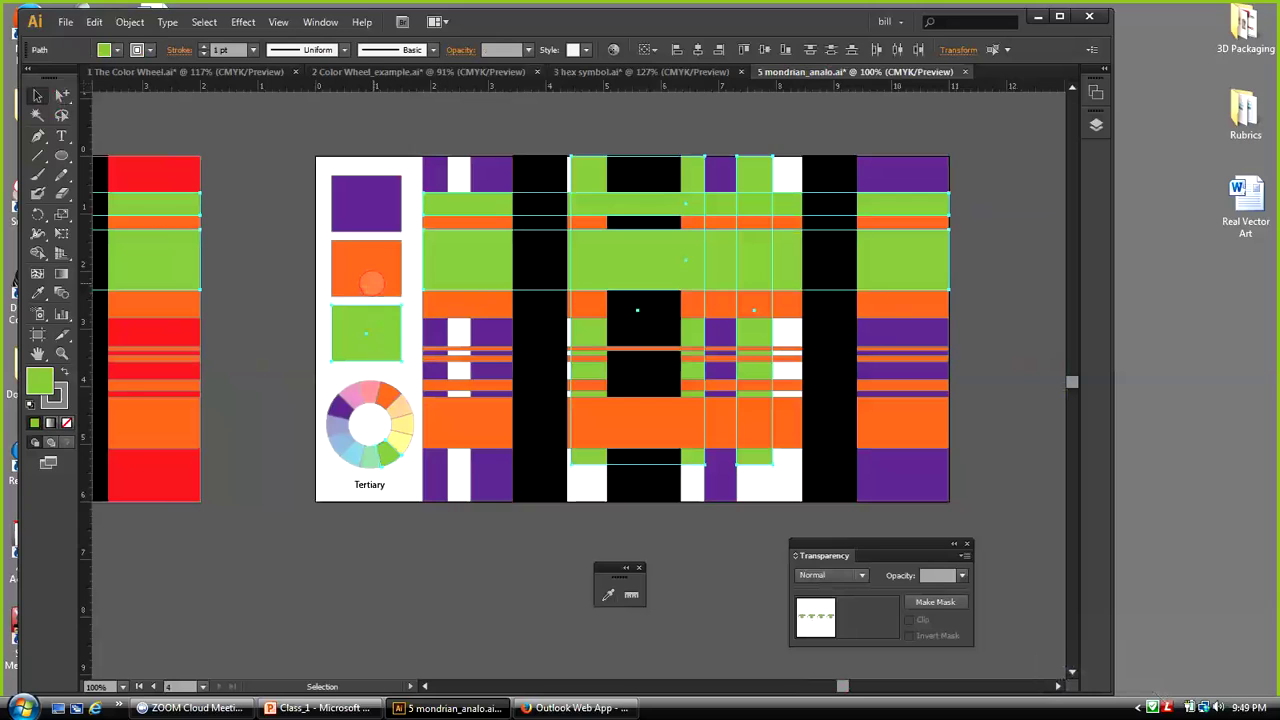
click(370, 283)
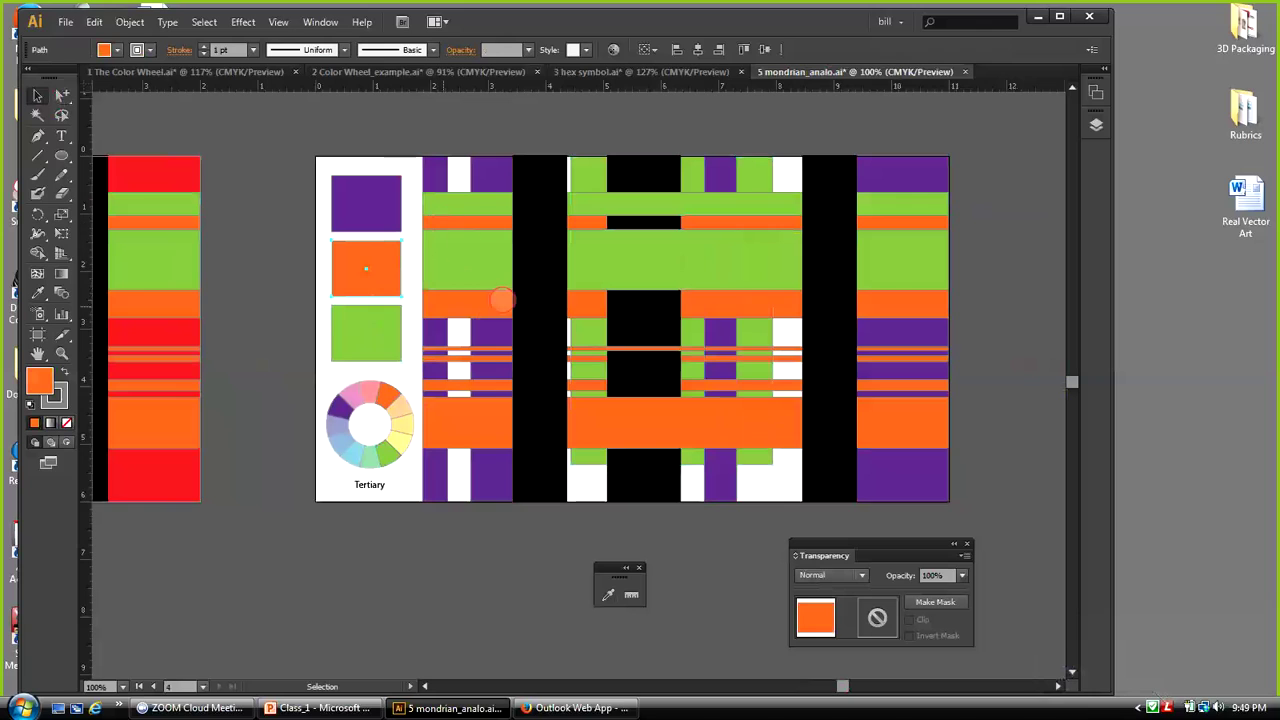
Select every orange-filled shape with Select > Same > Fill Color from the orange swatch
click(367, 289)
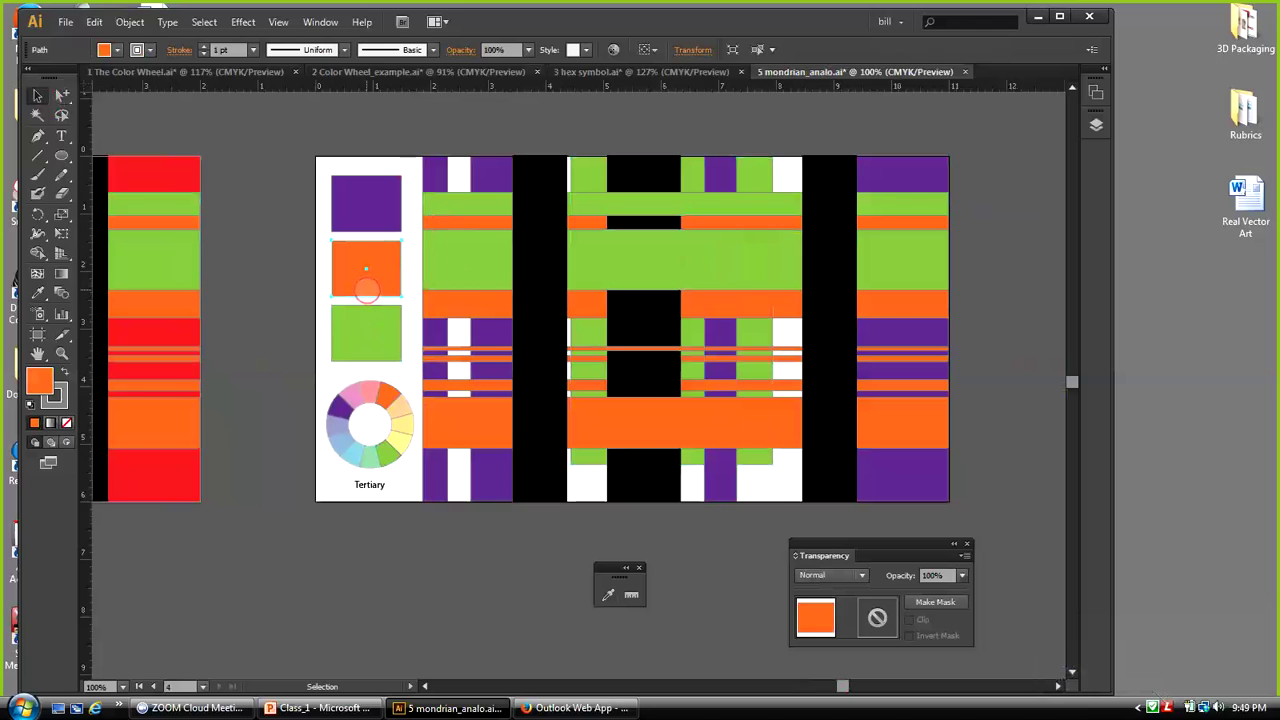
click(204, 22)
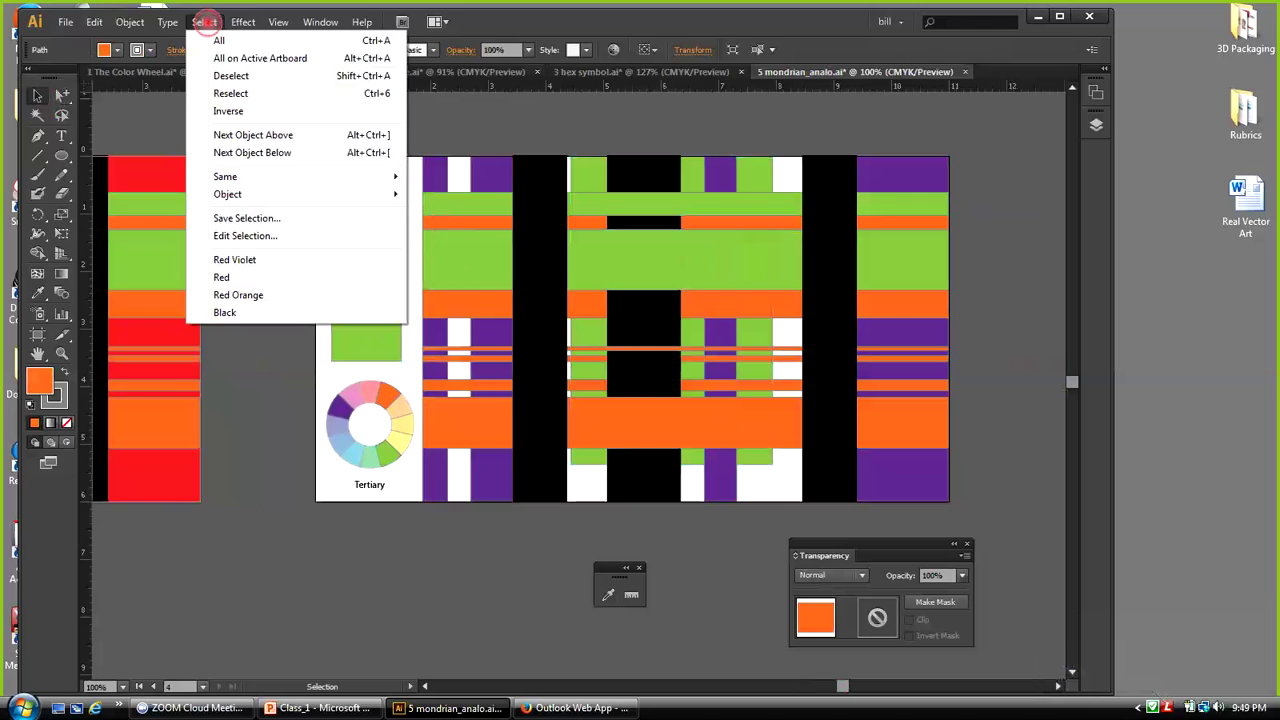
mouse_move(257, 177)
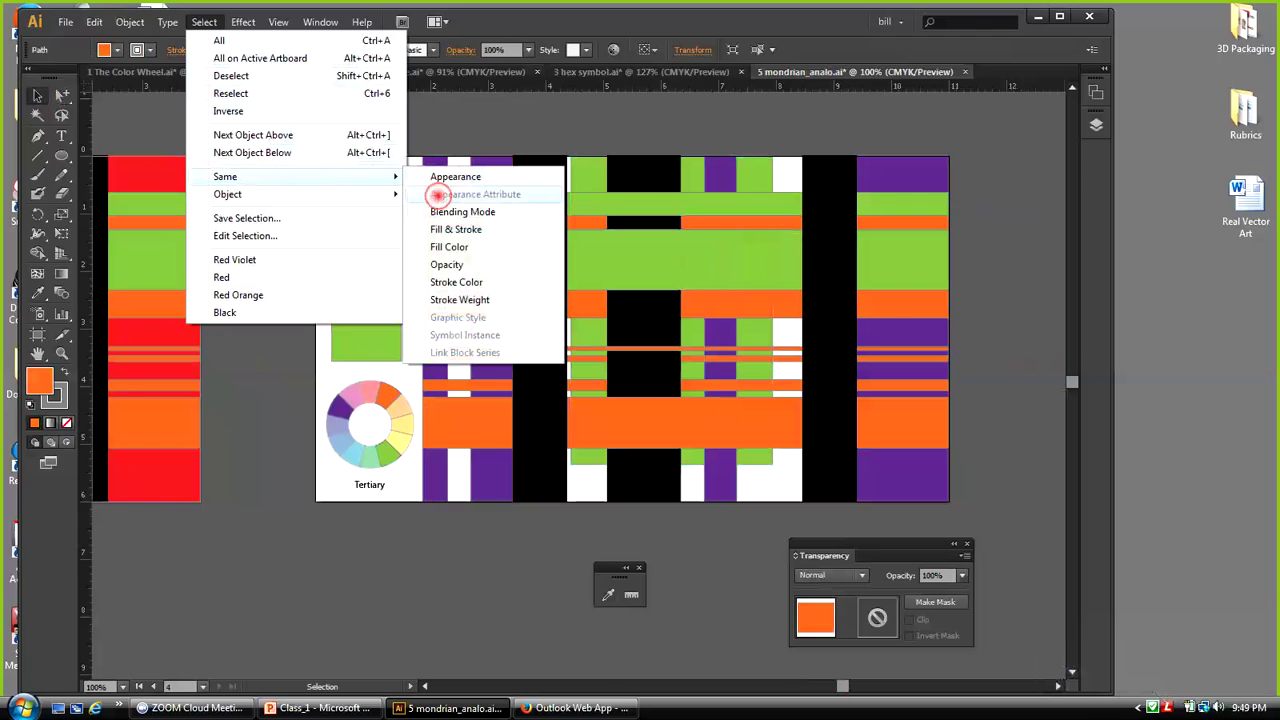
click(440, 246)
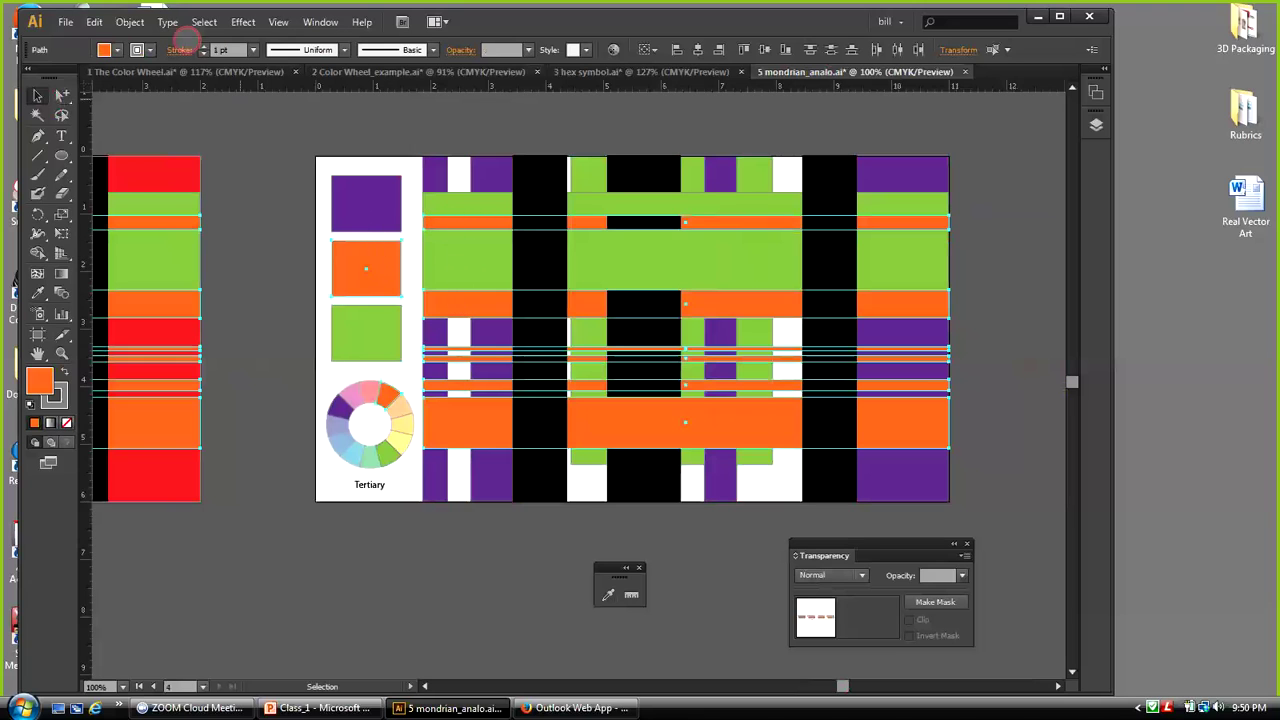
Revert mondrian_analo.ai to its saved red, yellow and blue version, discarding changes
click(64, 21)
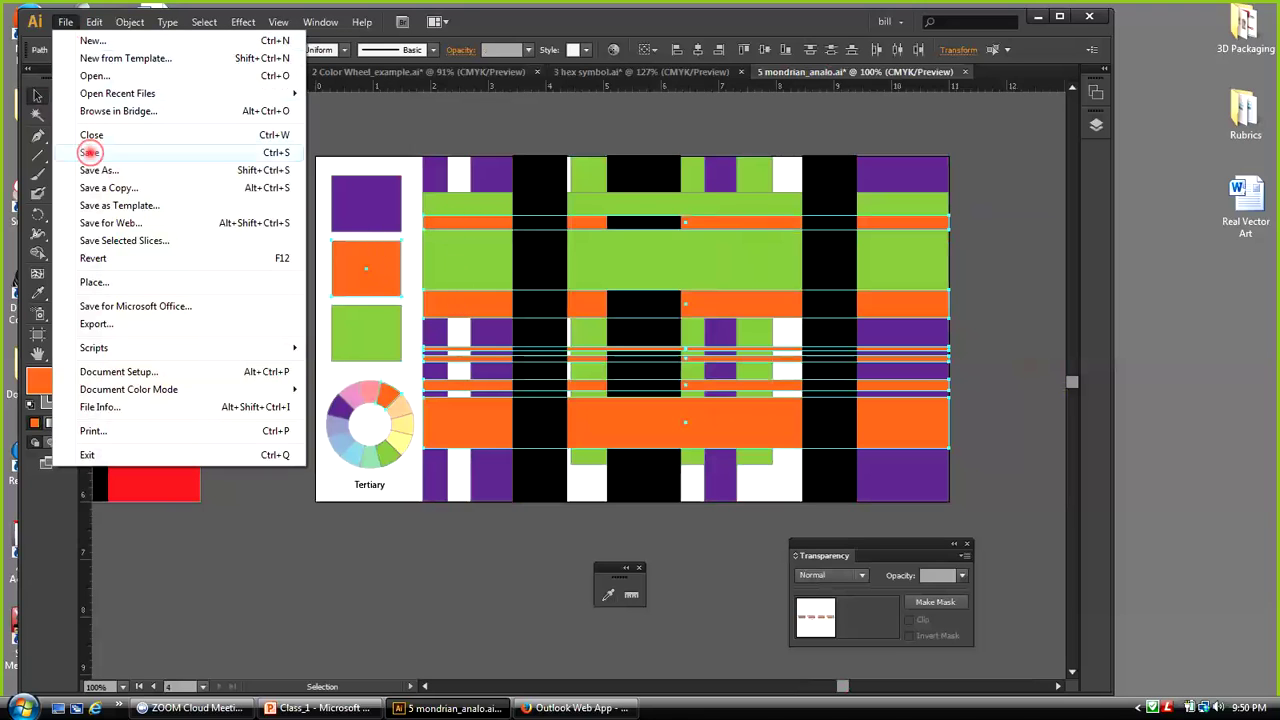
click(92, 258)
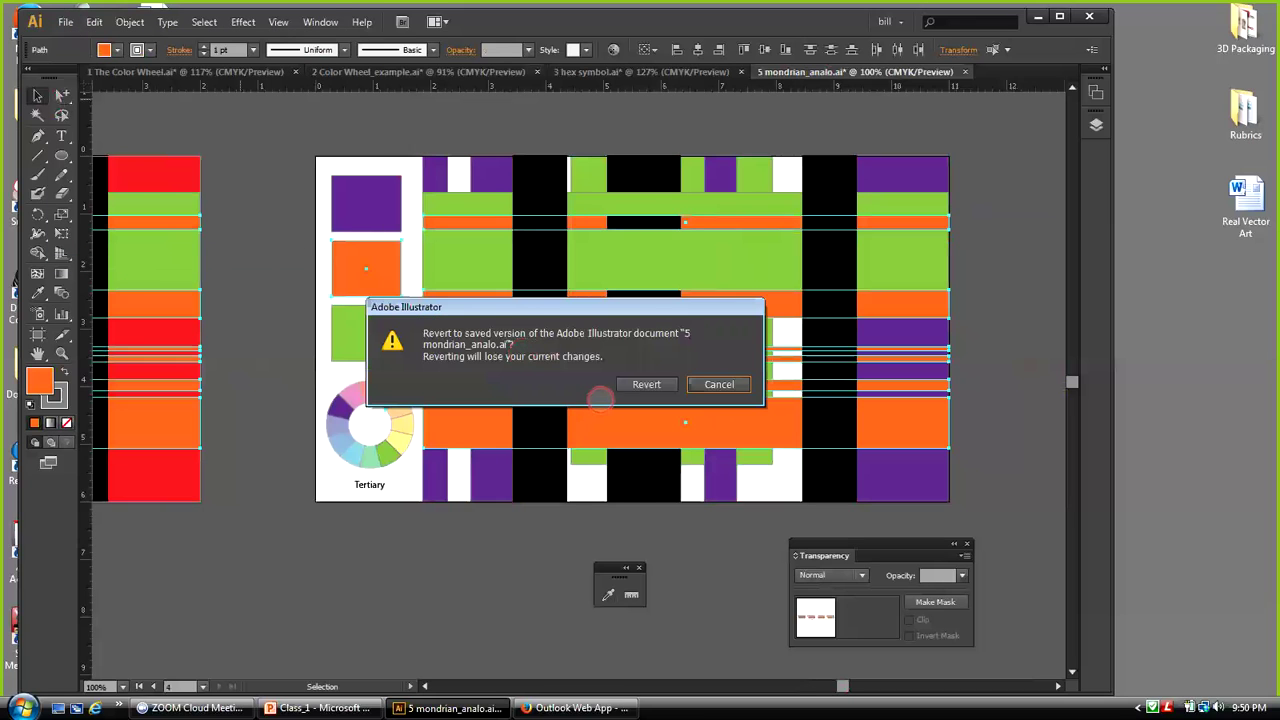
click(630, 386)
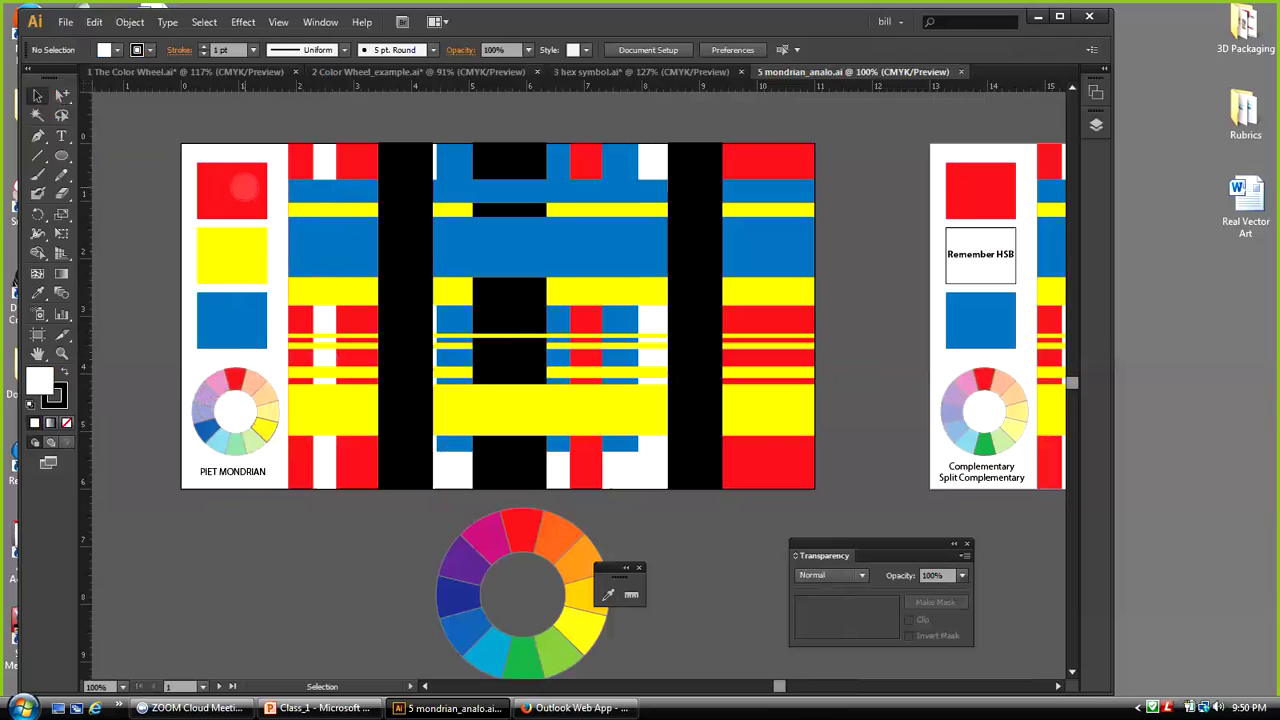
Select all yellow-filled shapes with Same Fill Color, then move the floating eyedropper panel aside
click(245, 188)
click(245, 260)
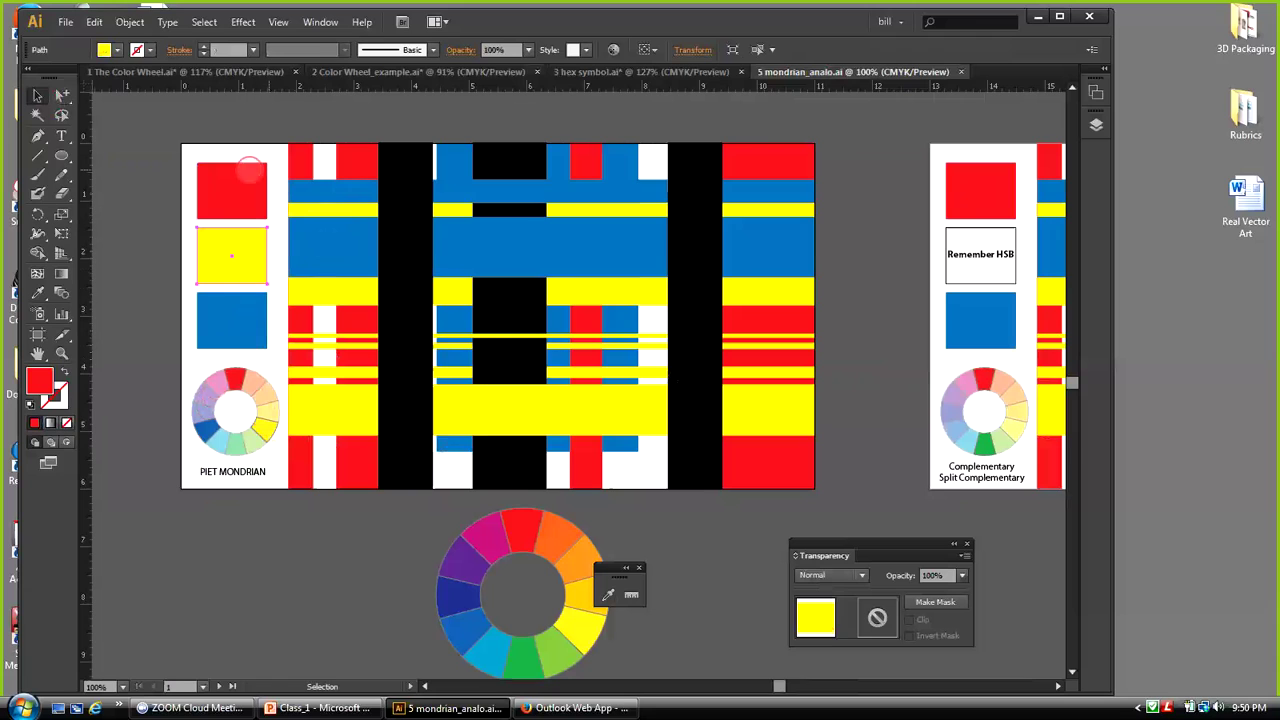
click(204, 22)
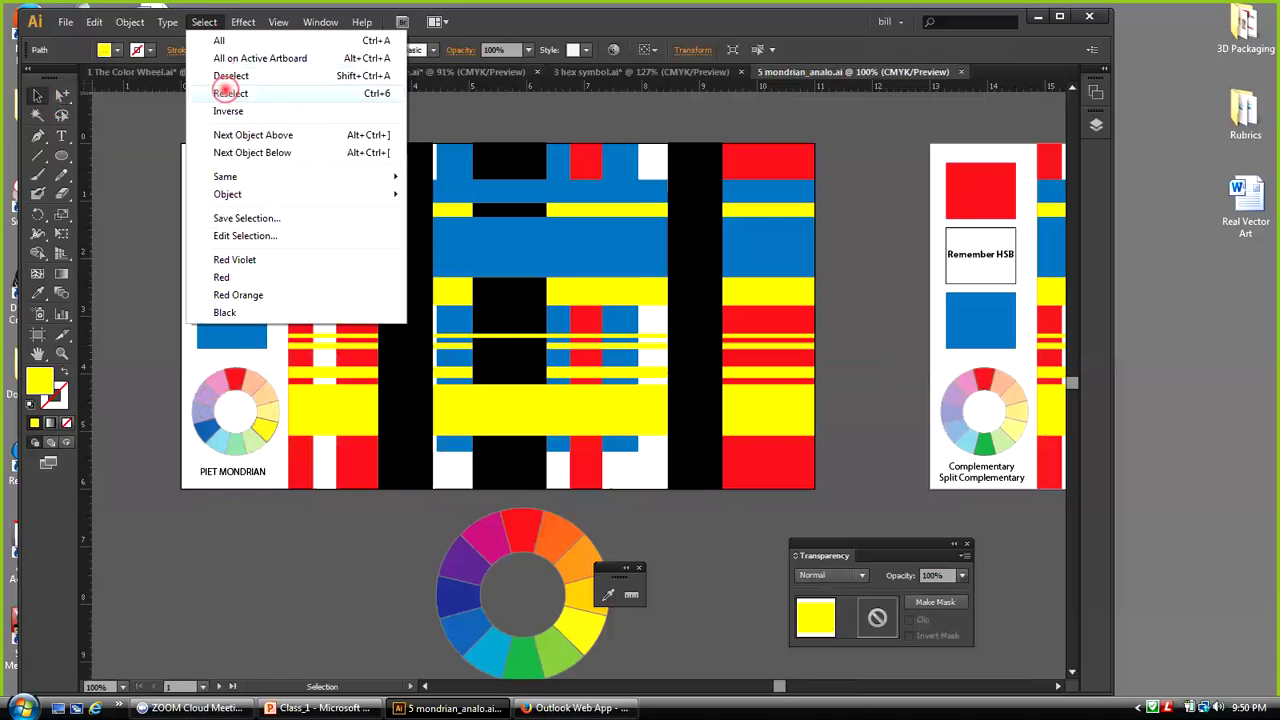
mouse_move(230, 176)
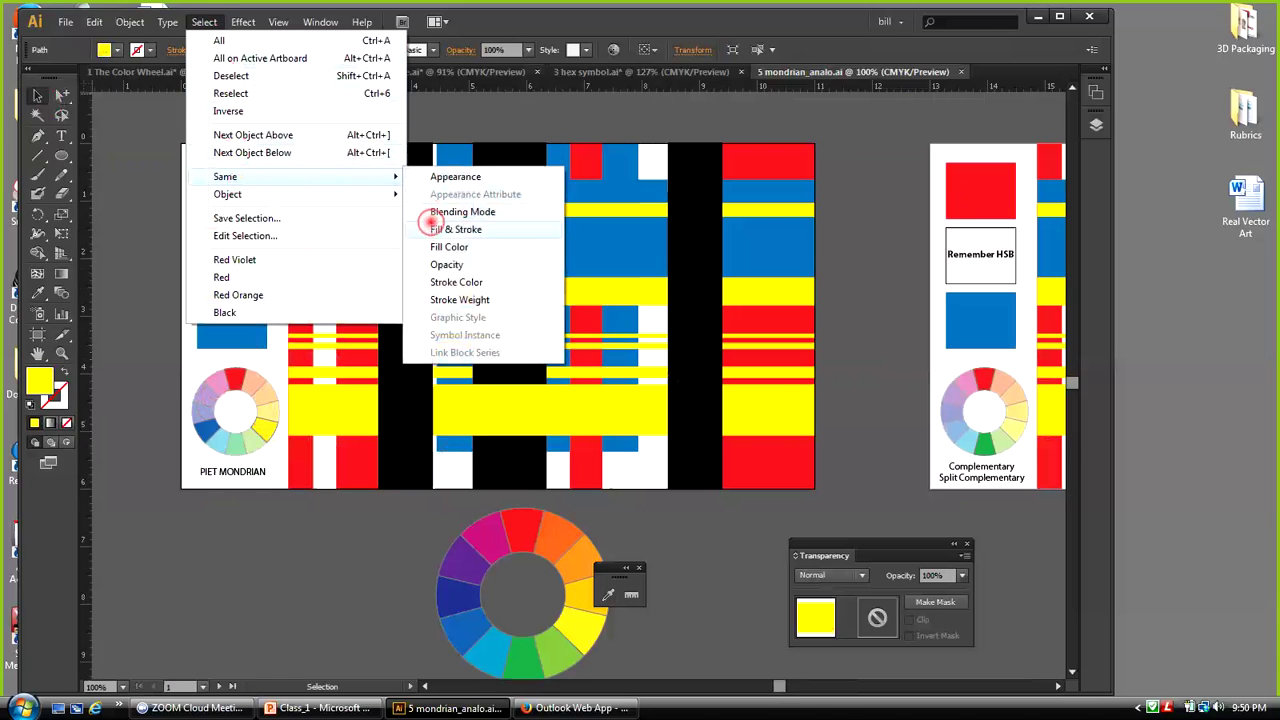
click(448, 247)
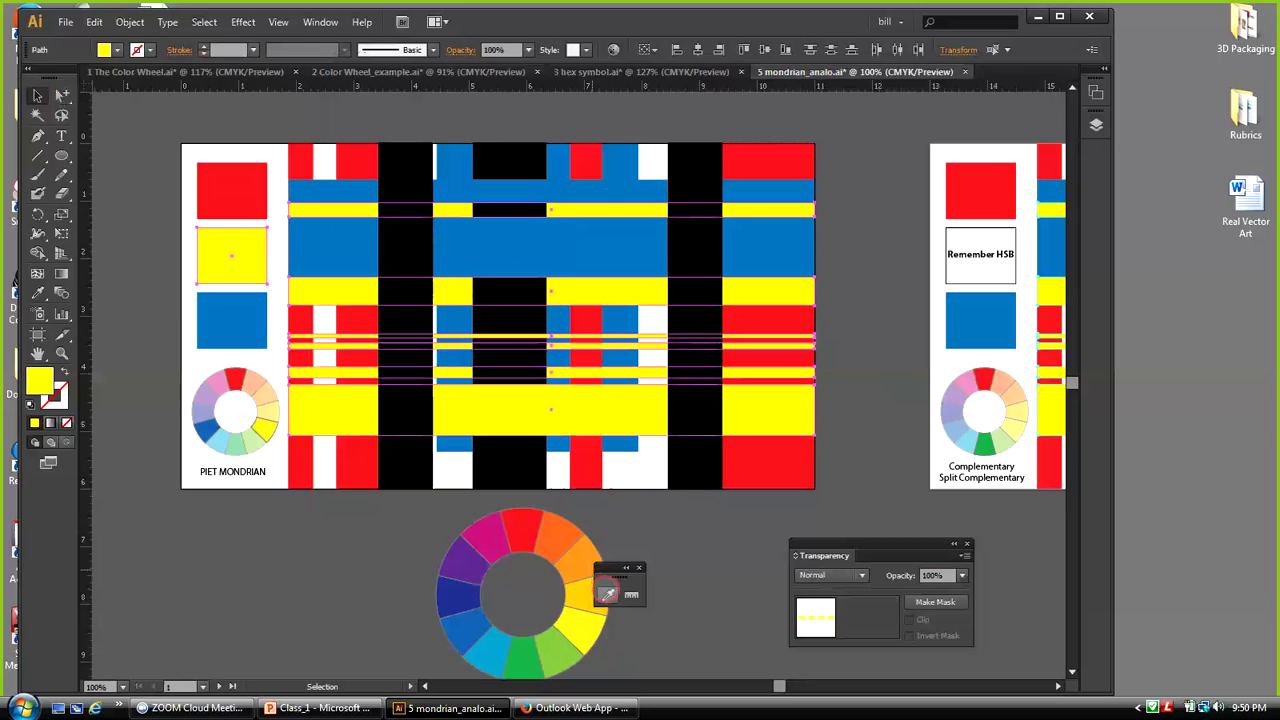
drag(609, 566, 688, 540)
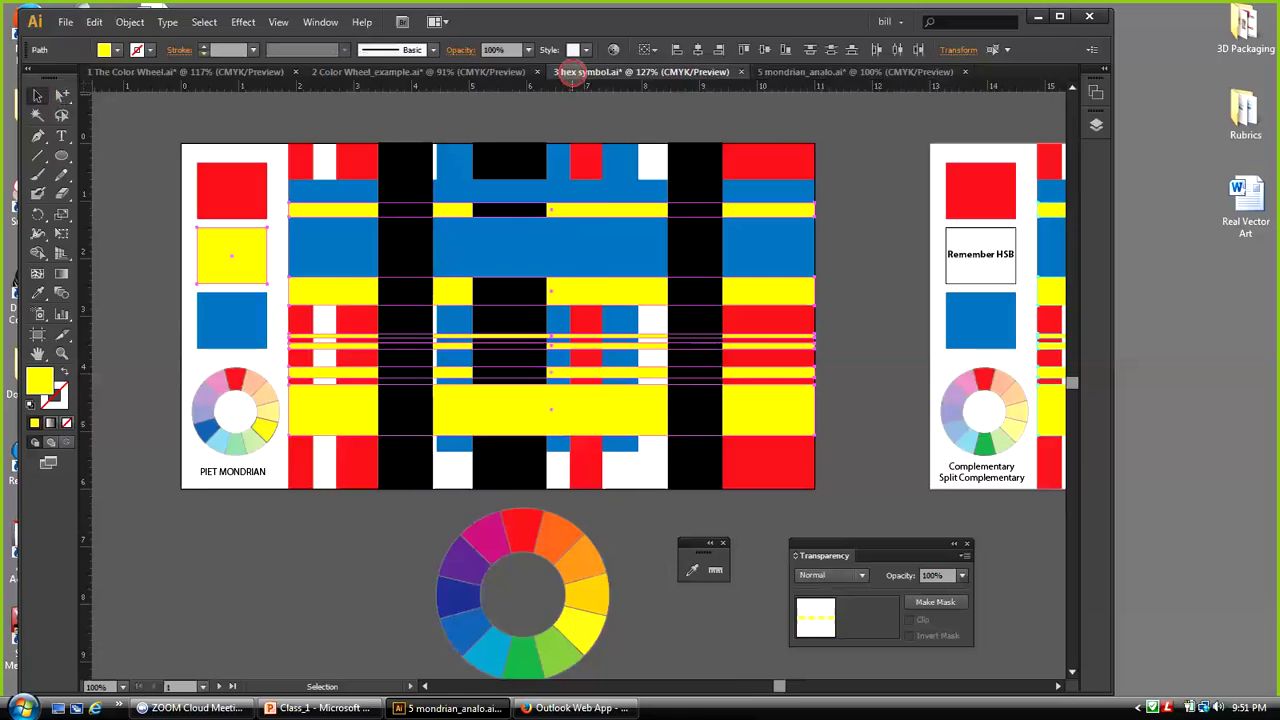
Switch to the 3 hex symbol.ai document and open the File menu
click(572, 75)
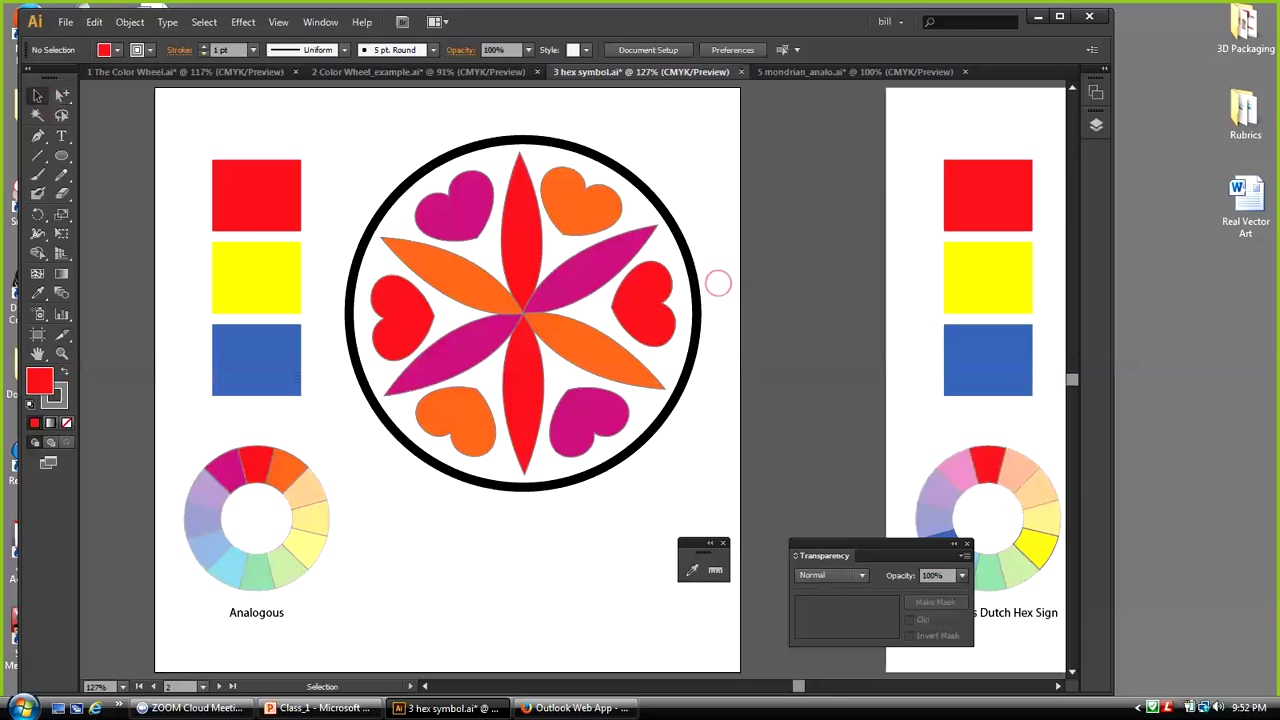
click(65, 21)
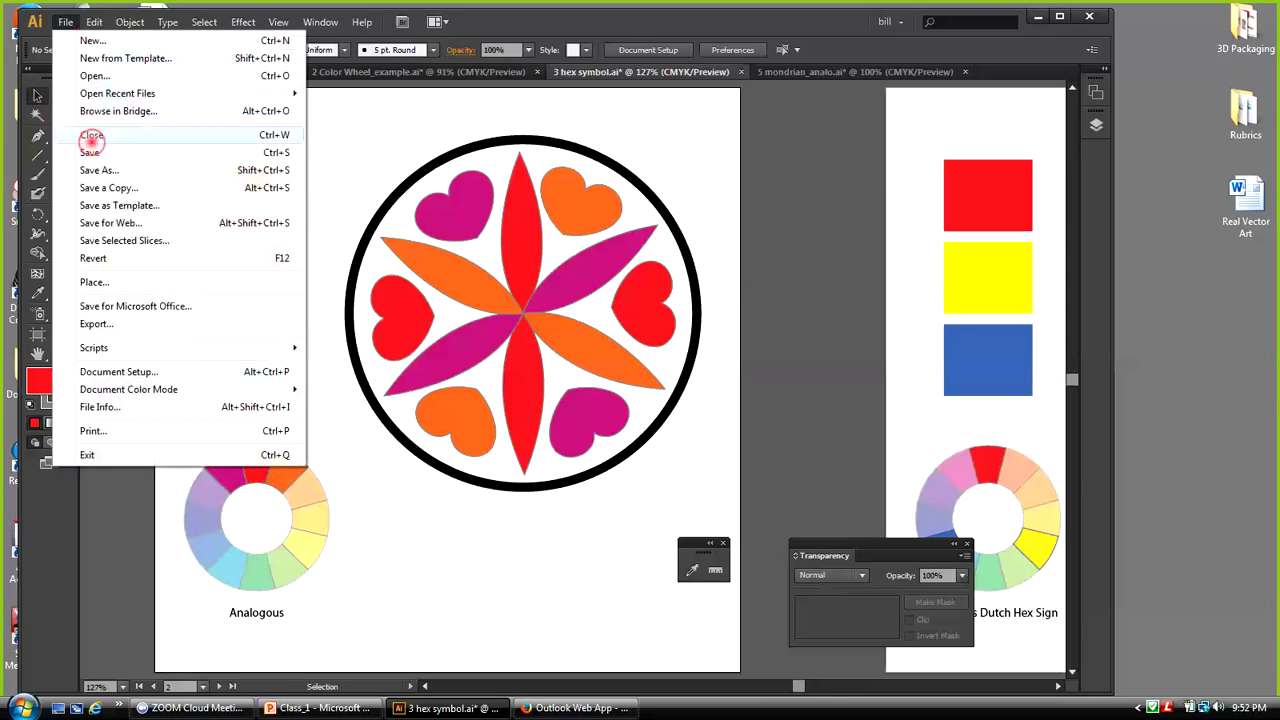
Revert 3 hex symbol.ai to its saved red, yellow and blue version, then minimise Illustrator
click(100, 257)
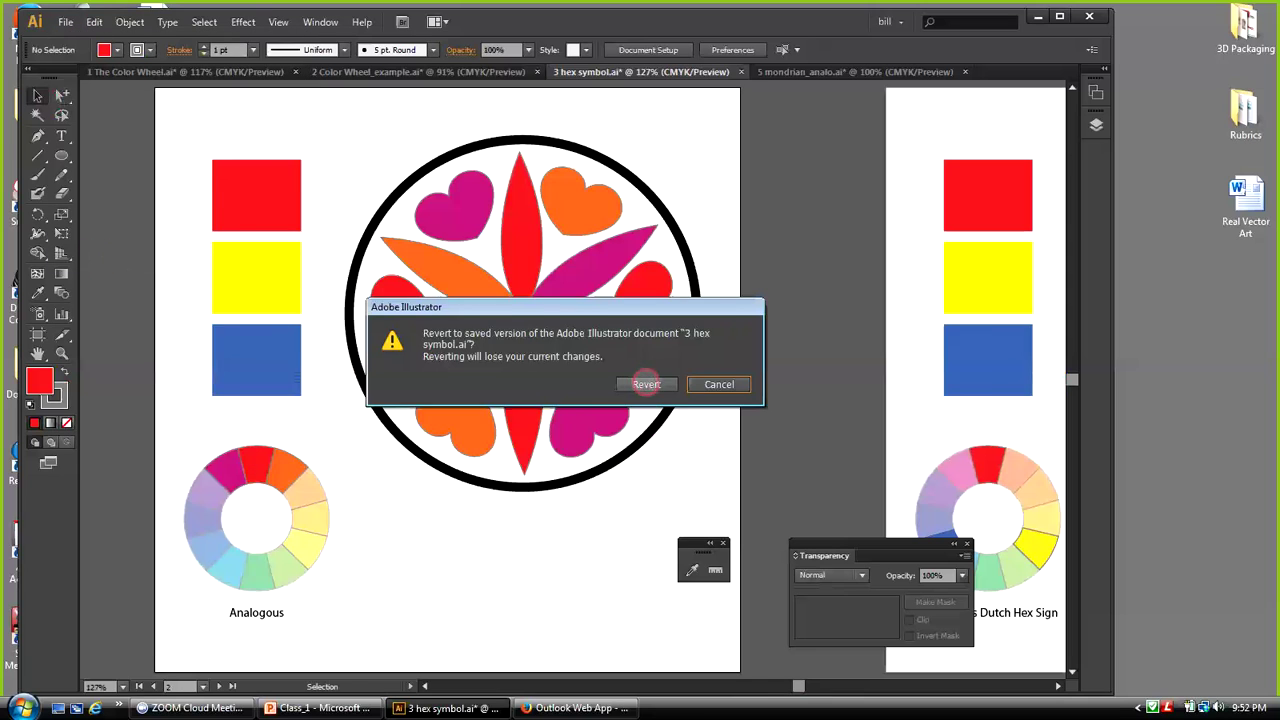
click(646, 384)
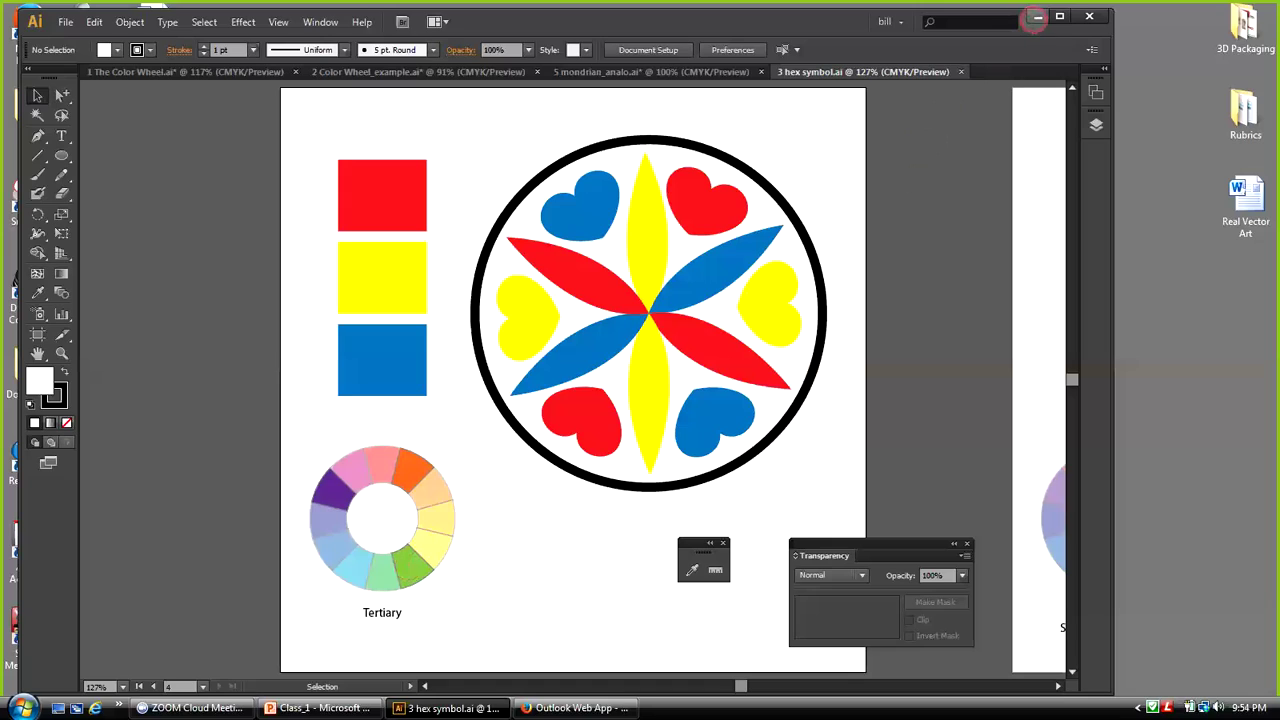
click(1036, 17)
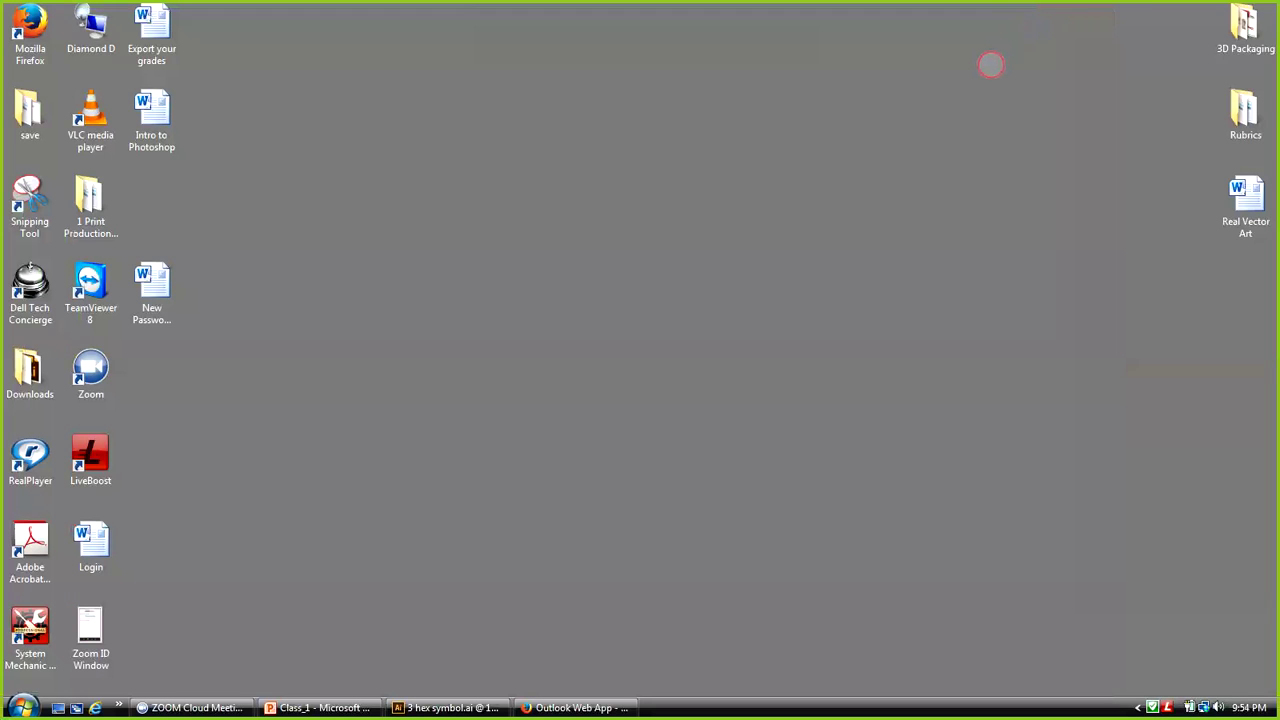